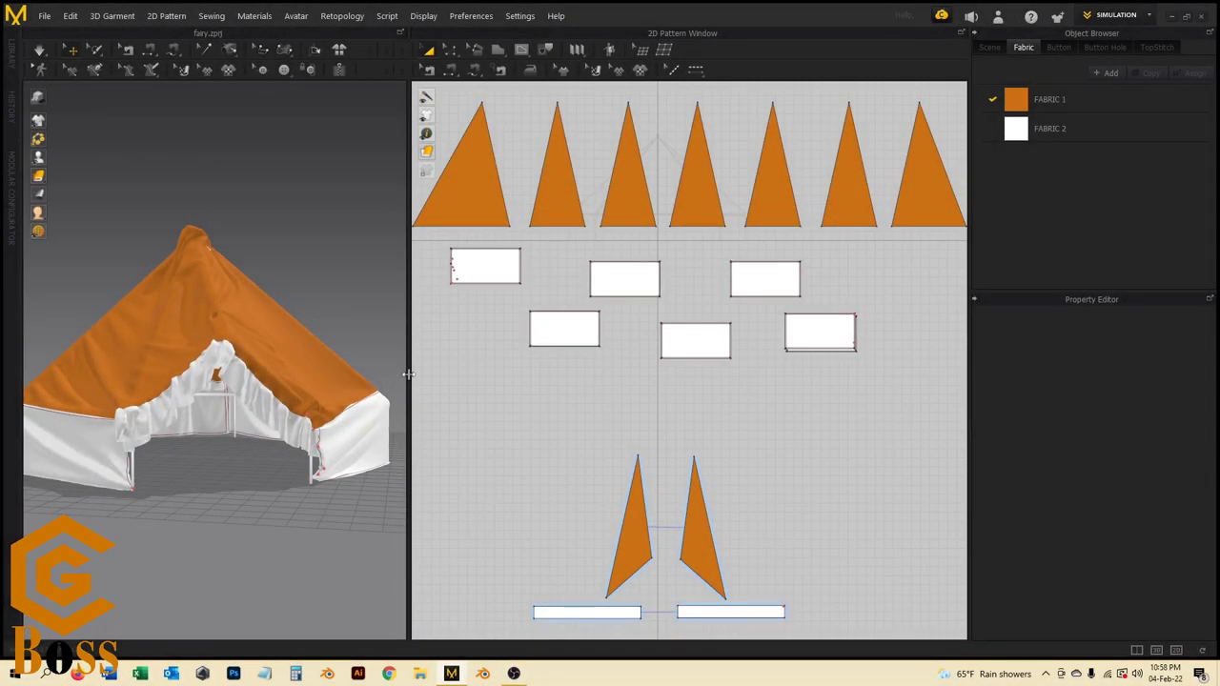
# Step: Widen the 3D Garment window beside the 2D Pattern Window and zoom in on the tent
pyautogui.moveTo(408, 374); pyautogui.dragTo(536, 398)
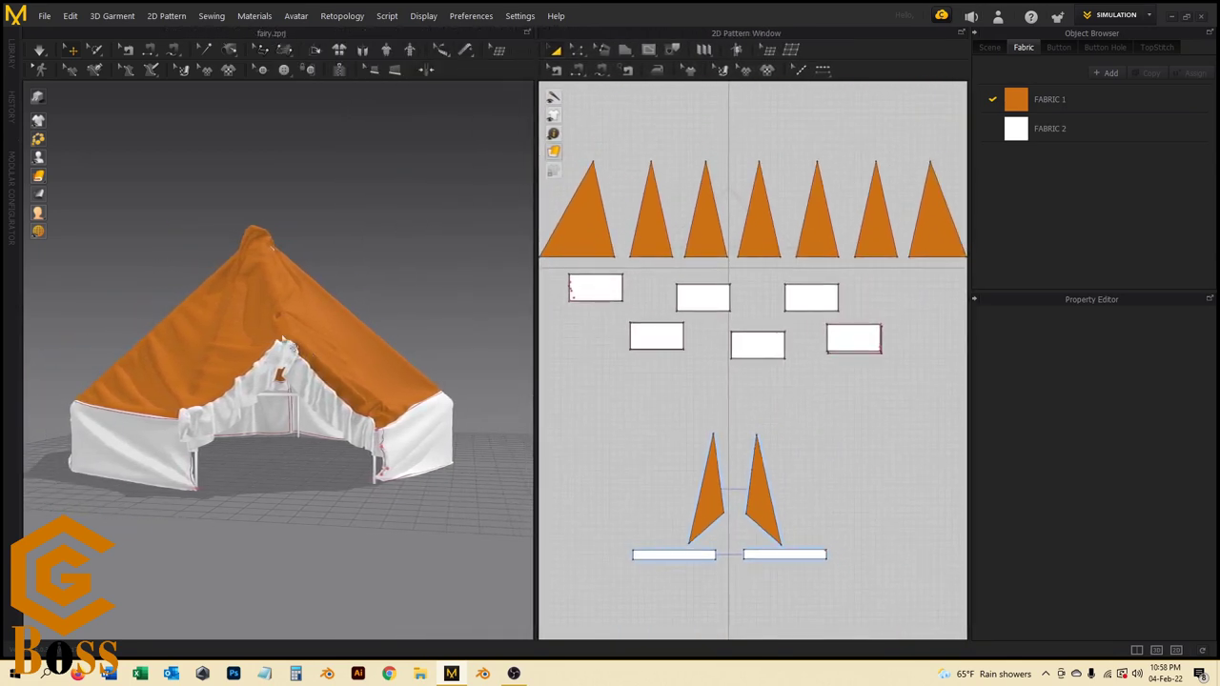
pyautogui.scroll(-1, 268, 328)
pyautogui.scroll(5, 264, 321)
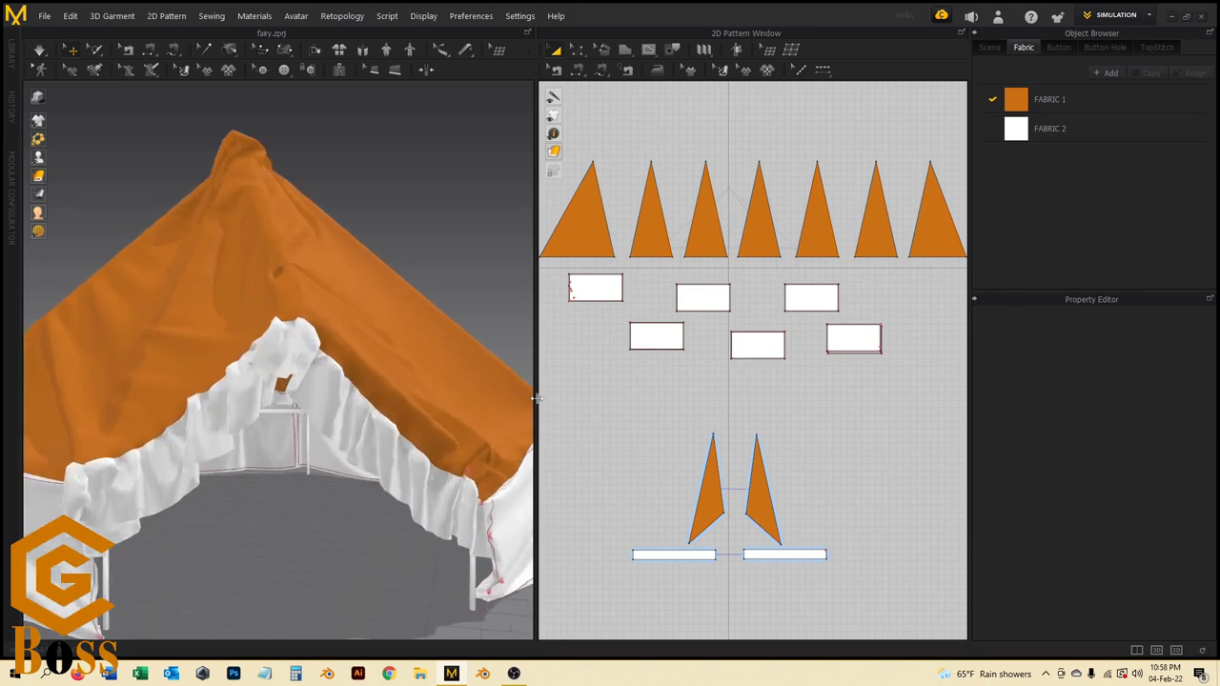
pyautogui.moveTo(536, 398); pyautogui.dragTo(659, 400)
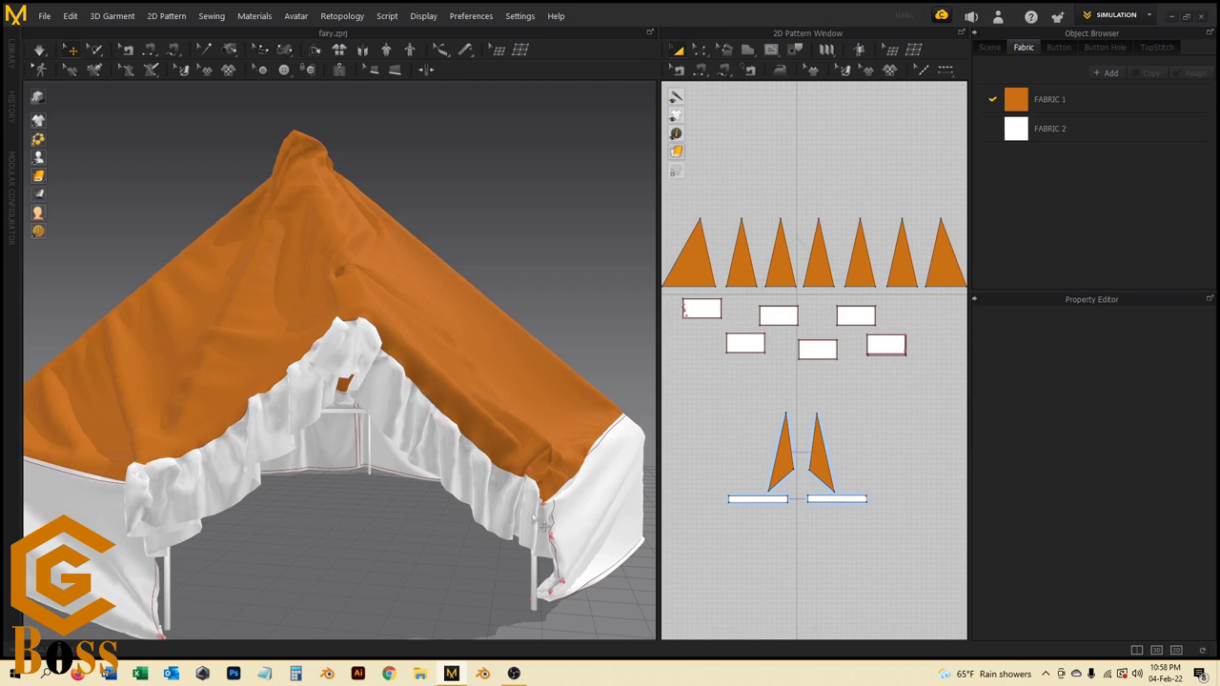
pyautogui.scroll(-2, 444, 407)
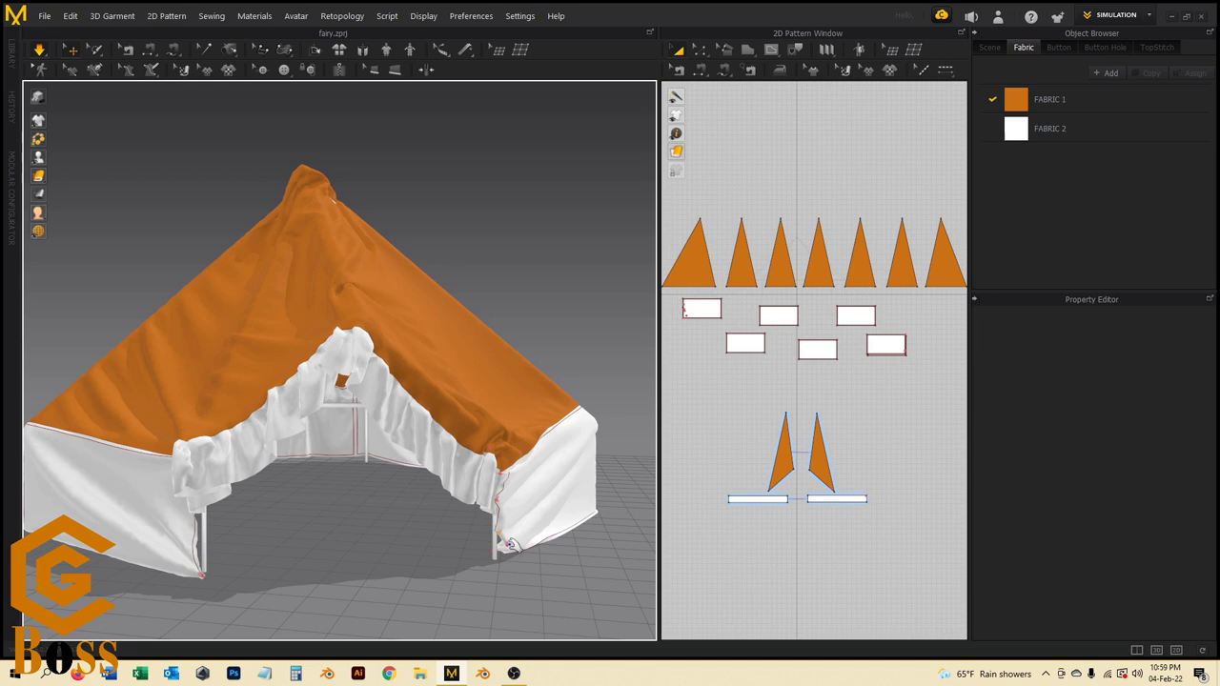
# Step: Select the orange roof panel at the tent's peak and raise it upward
pyautogui.click(505, 544)
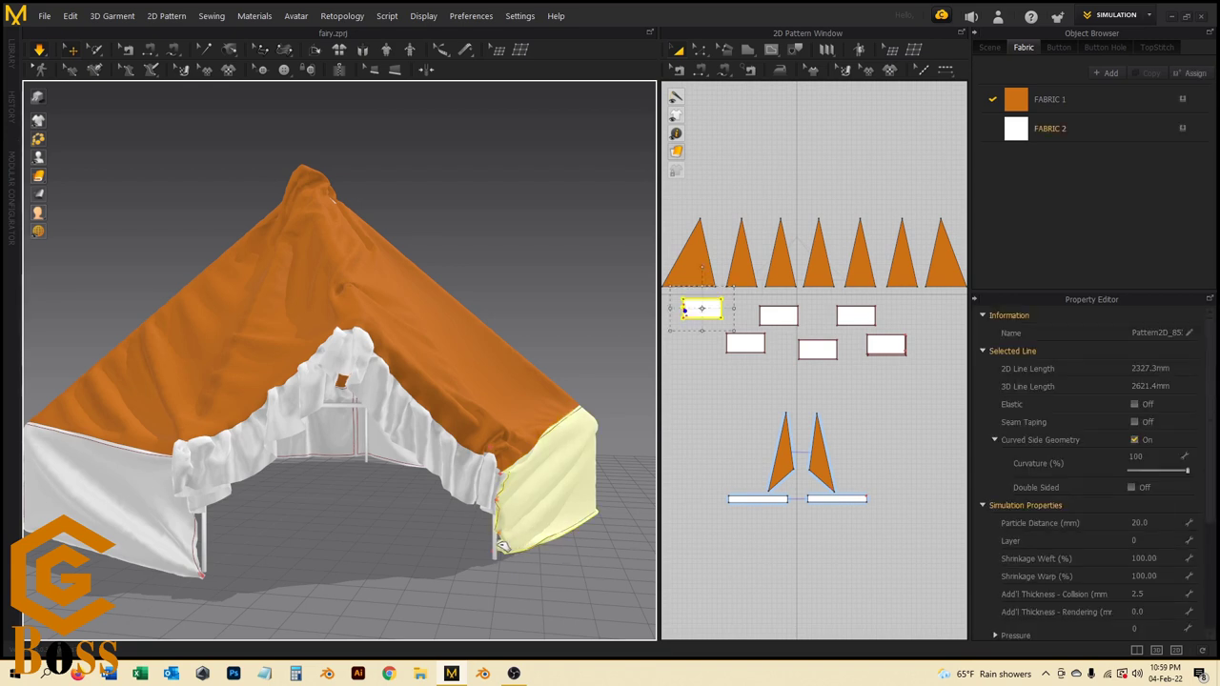
pyautogui.scroll(-2, 353, 159)
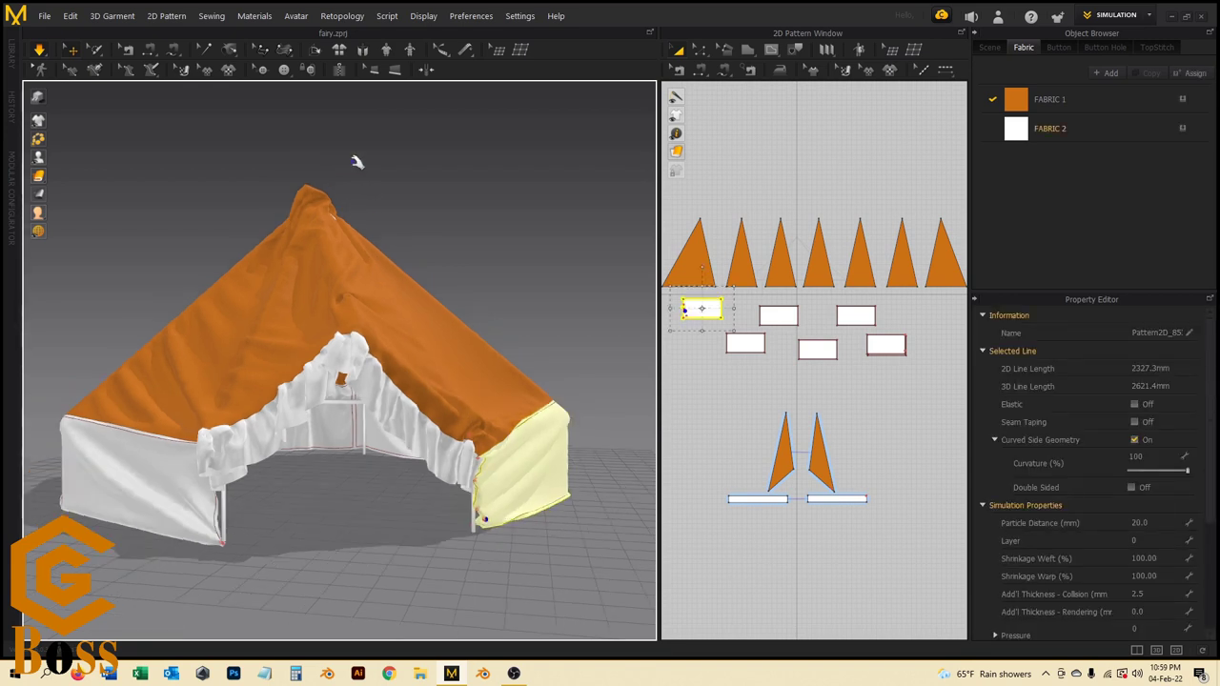
pyautogui.scroll(4, 316, 160)
pyautogui.scroll(2, 315, 161)
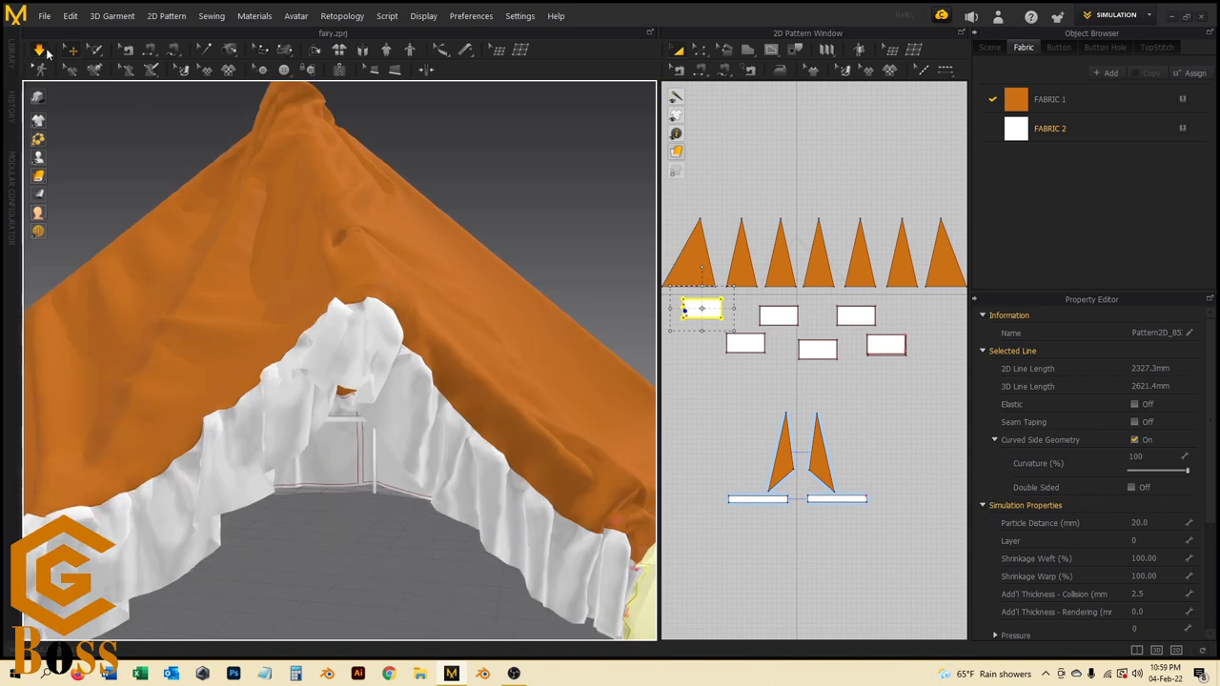
pyautogui.scroll(-3, 322, 502)
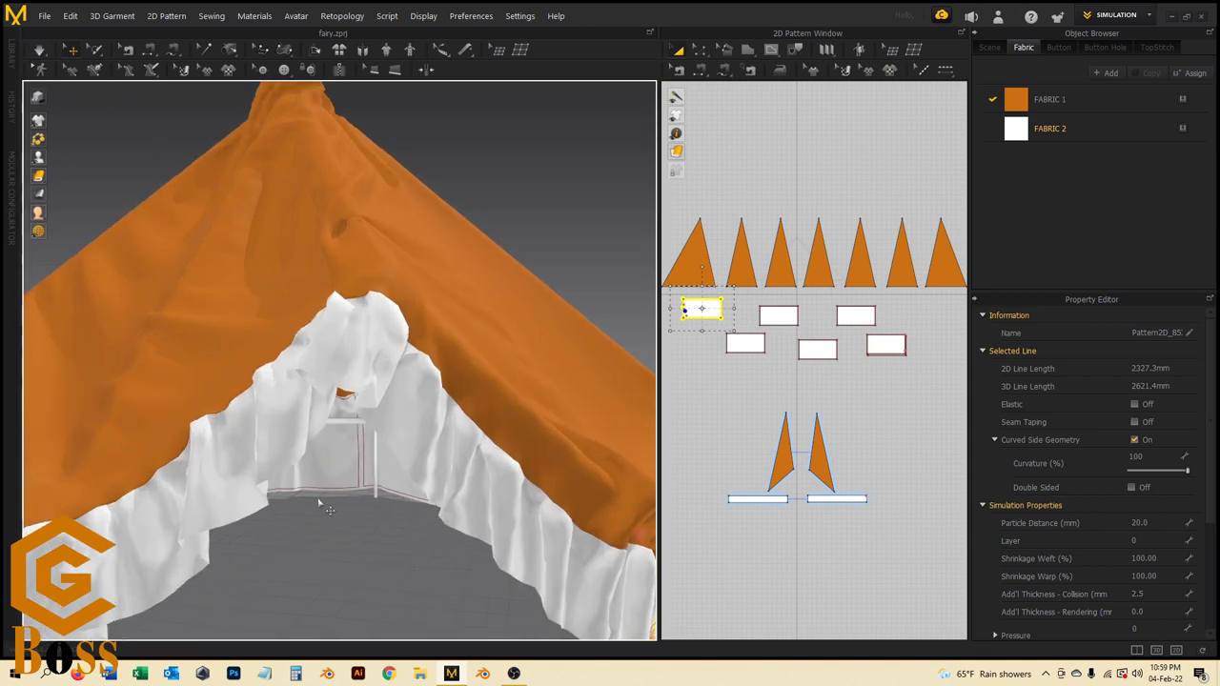
pyautogui.moveTo(379, 279); pyautogui.dragTo(212, 403, button='right')
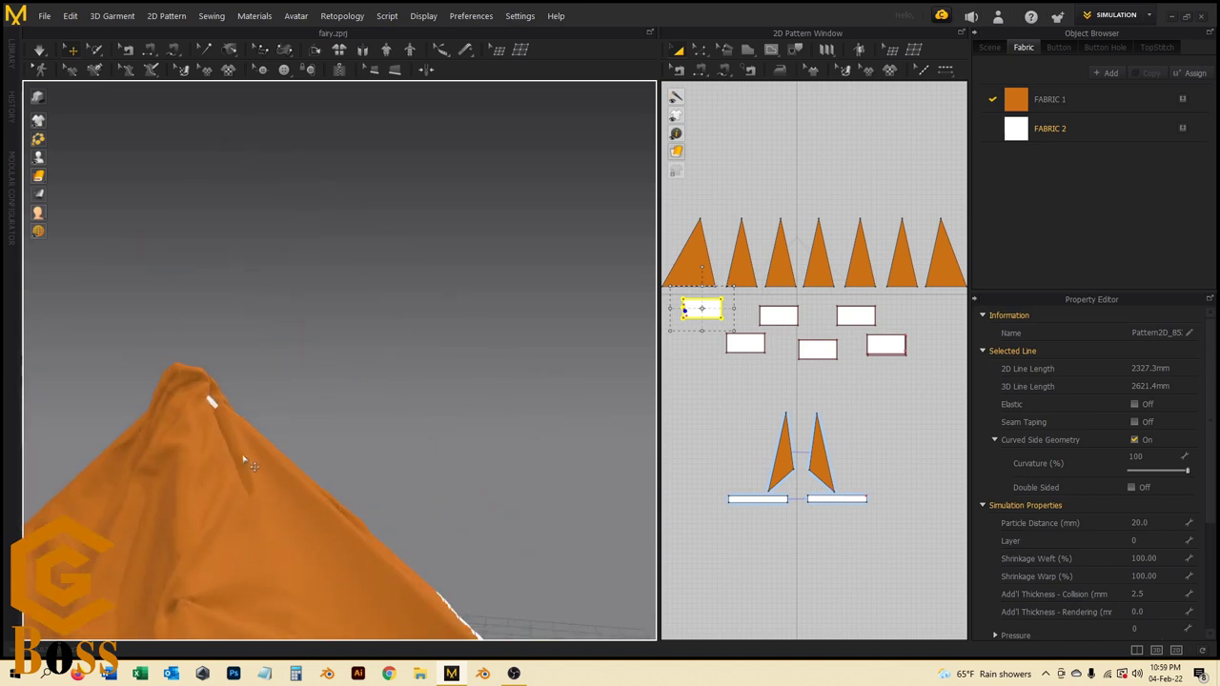
pyautogui.click(273, 483)
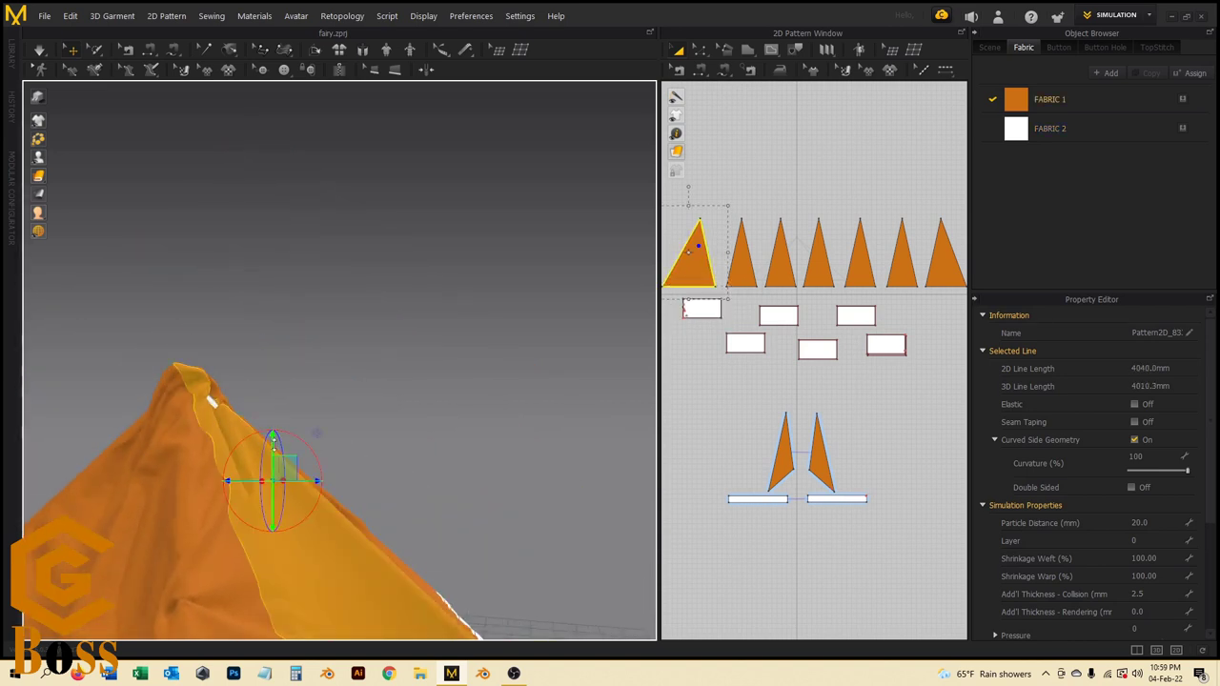
pyautogui.moveTo(272, 443); pyautogui.dragTo(277, 381)
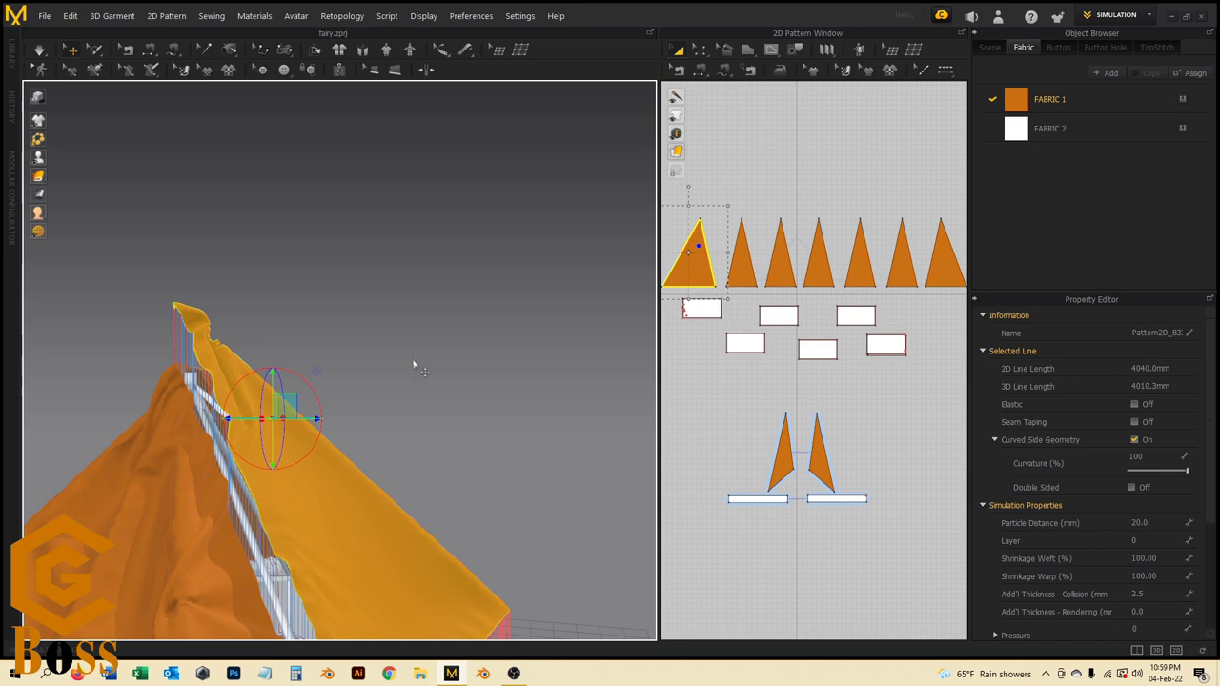
# Step: Select the neighbouring roof panels near the peak and pull them upward
pyautogui.moveTo(414, 363); pyautogui.dragTo(349, 454, button='right')
pyautogui.press('super')
pyautogui.click(458, 315)
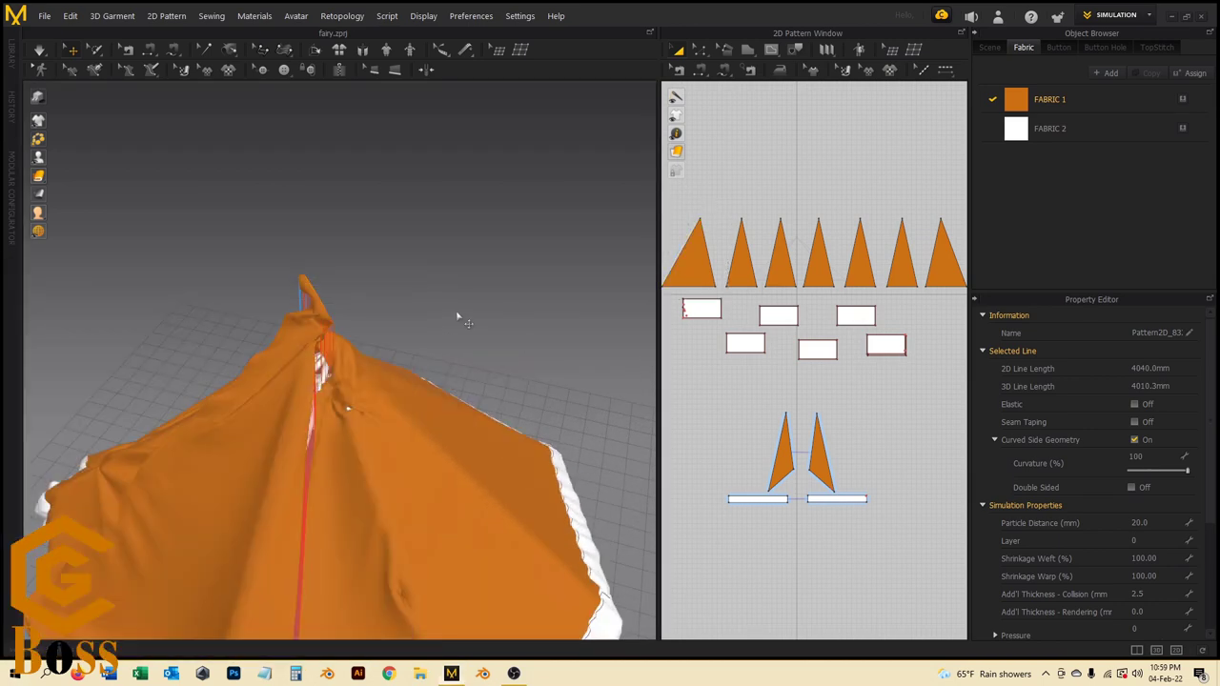
pyautogui.click(375, 420)
pyautogui.click(345, 496)
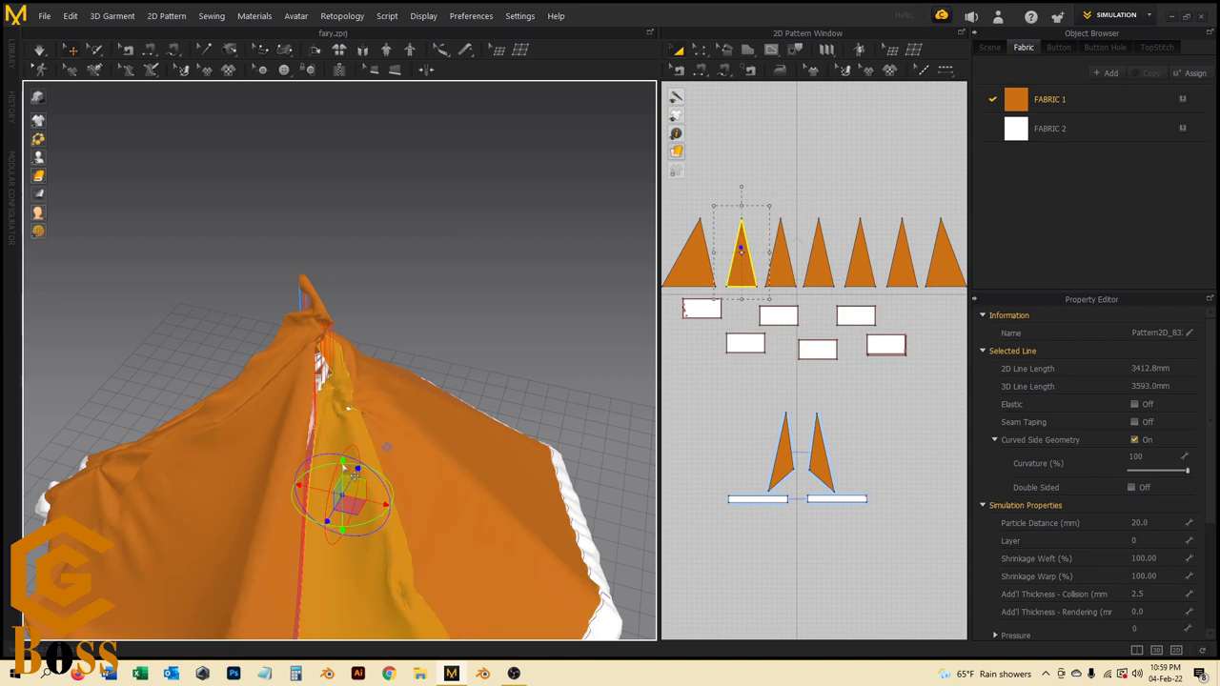
pyautogui.moveTo(354, 472); pyautogui.dragTo(346, 428)
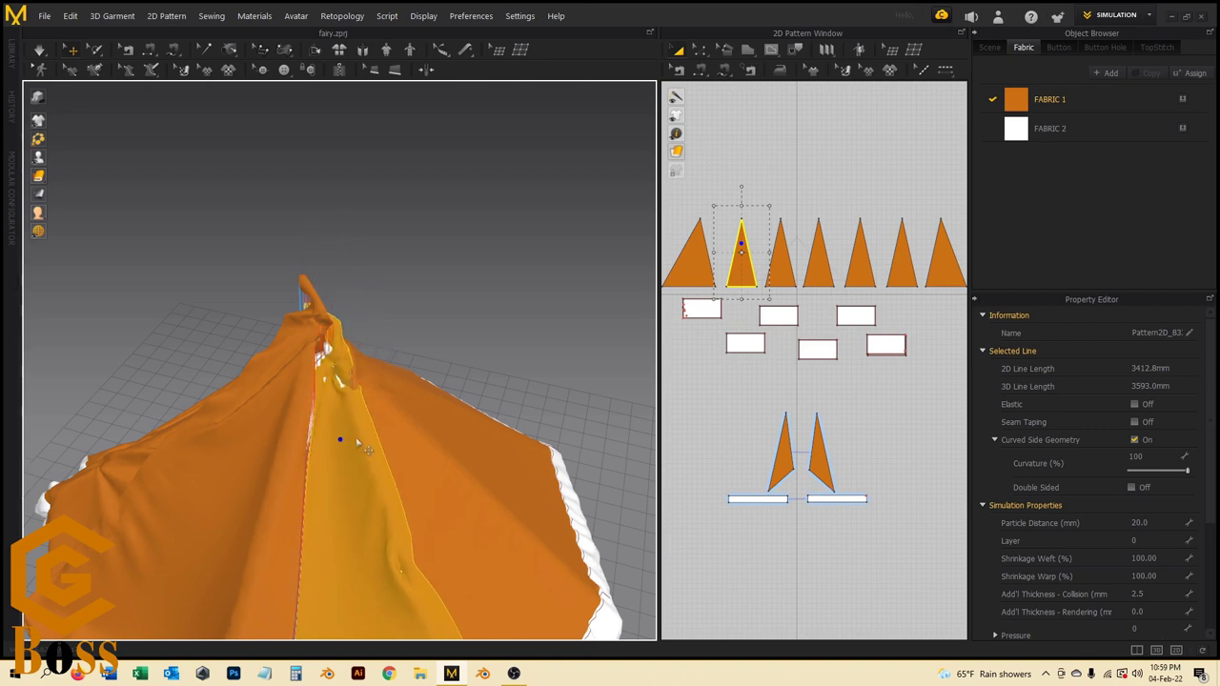
# Step: Lift the yellow roof panel higher, then clear the selection and orbit the roof
pyautogui.moveTo(400, 407); pyautogui.dragTo(356, 441, button='right')
pyautogui.click(348, 455)
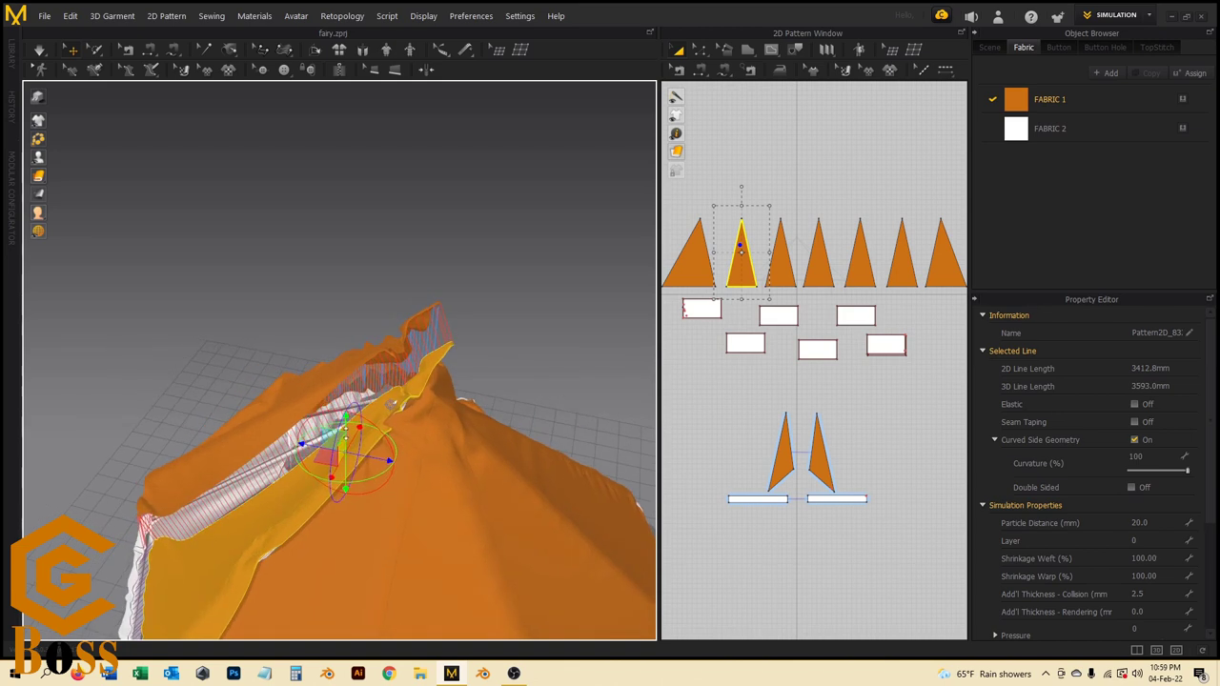
pyautogui.moveTo(345, 420); pyautogui.dragTo(343, 370)
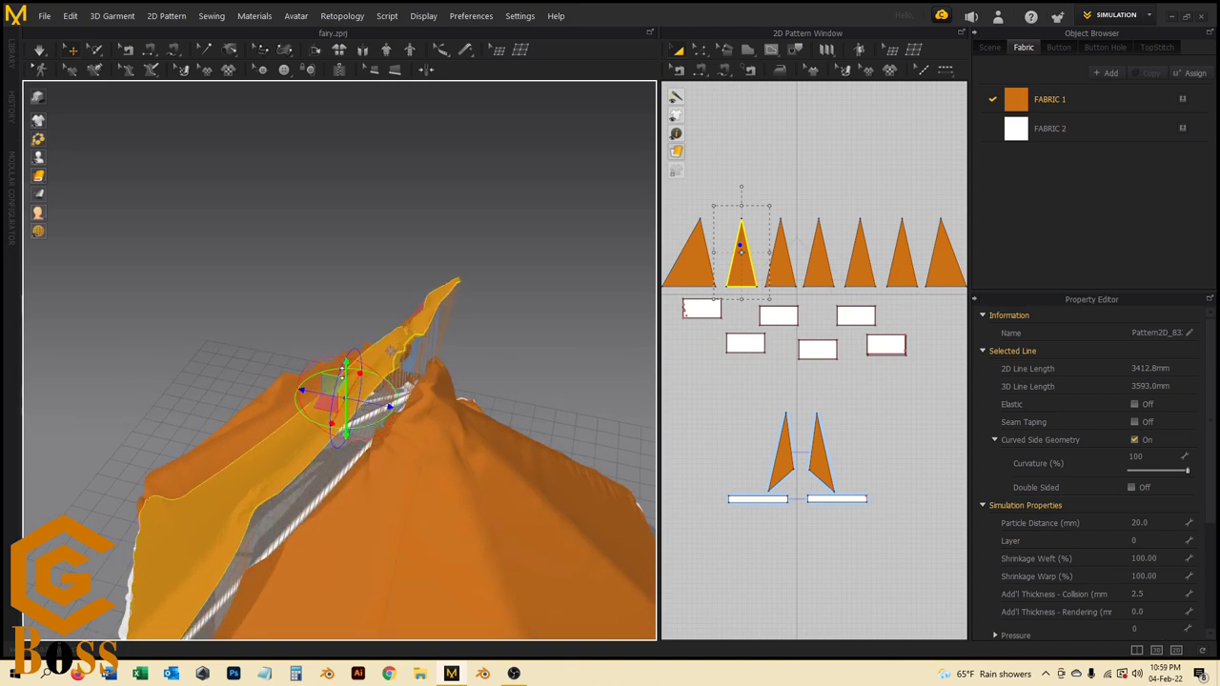
pyautogui.click(41, 48)
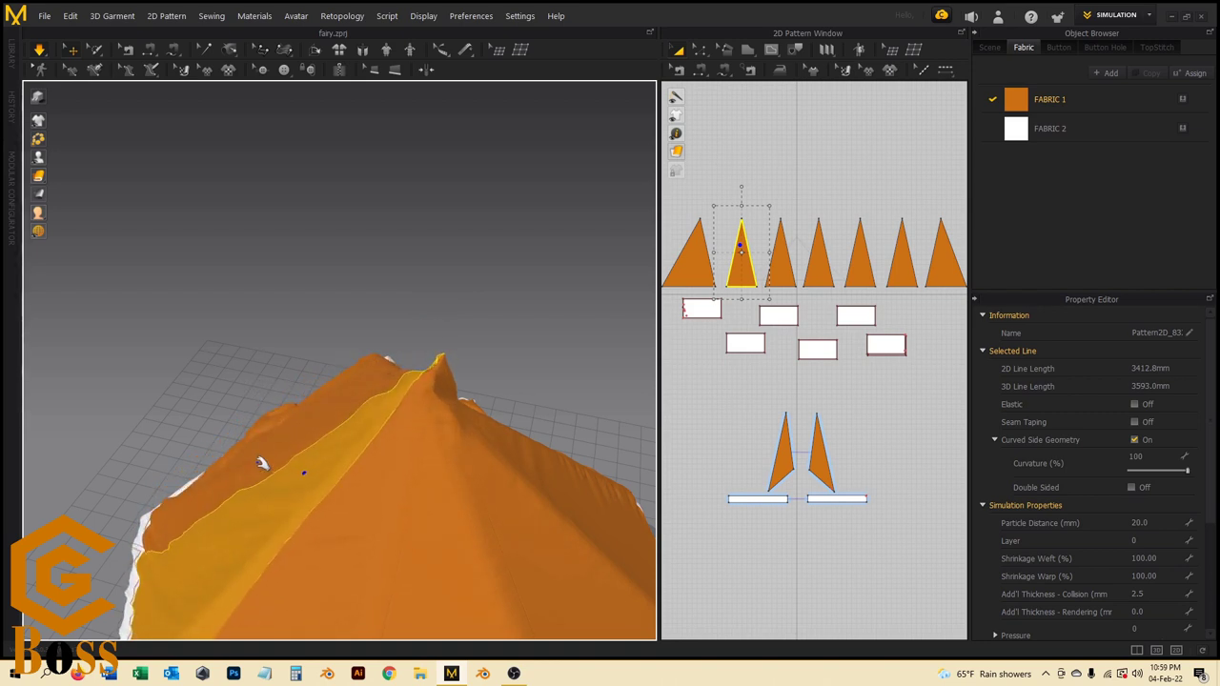
pyautogui.rightClick(260, 463)
pyautogui.click(195, 408)
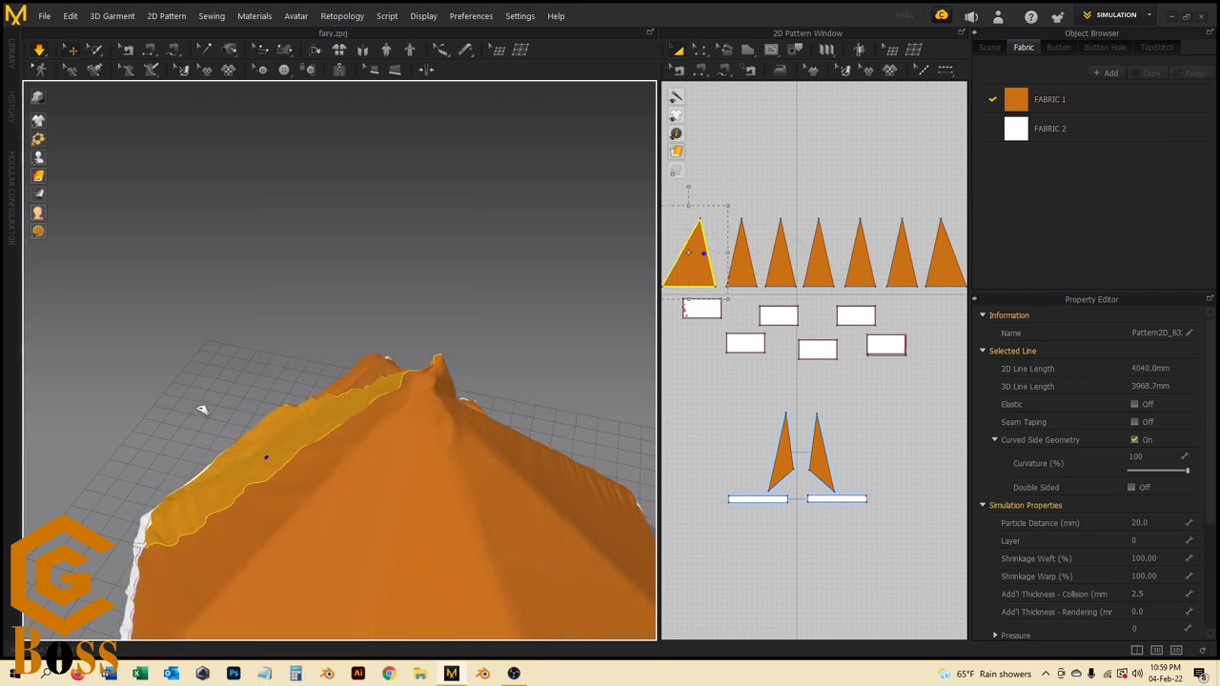
pyautogui.moveTo(195, 408); pyautogui.dragTo(391, 371, button='right')
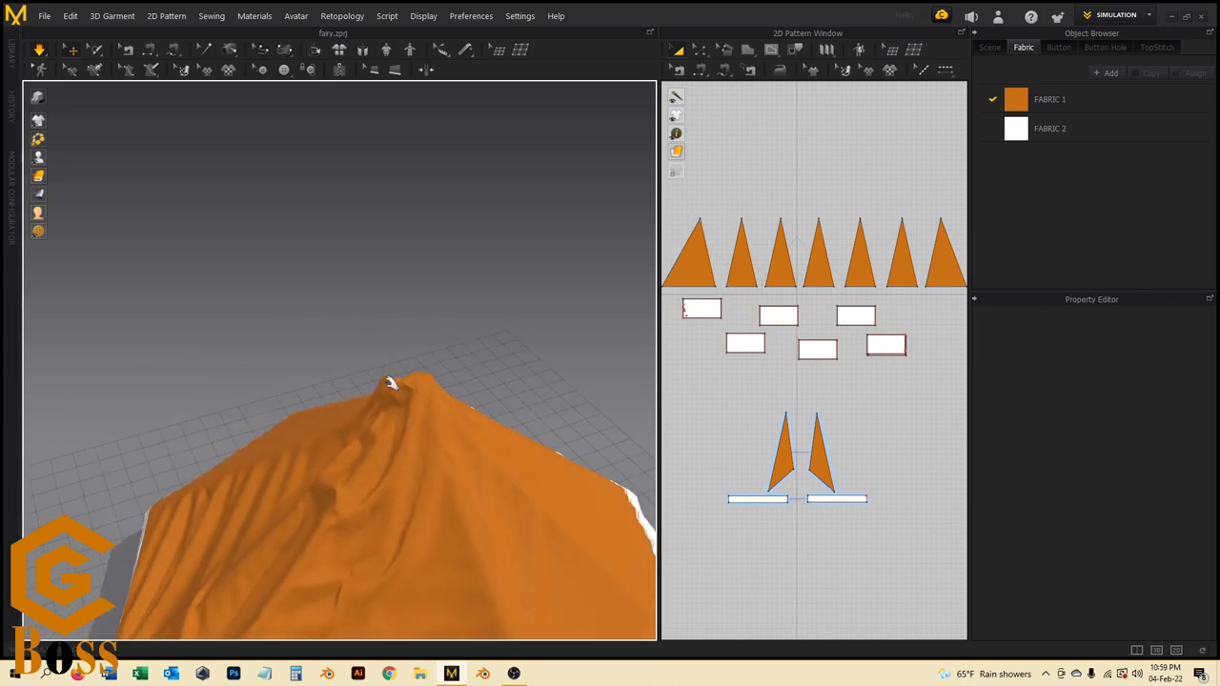
# Step: Drag the front roof panel's tip up into a sharp peak and orbit to check it
pyautogui.click(391, 382)
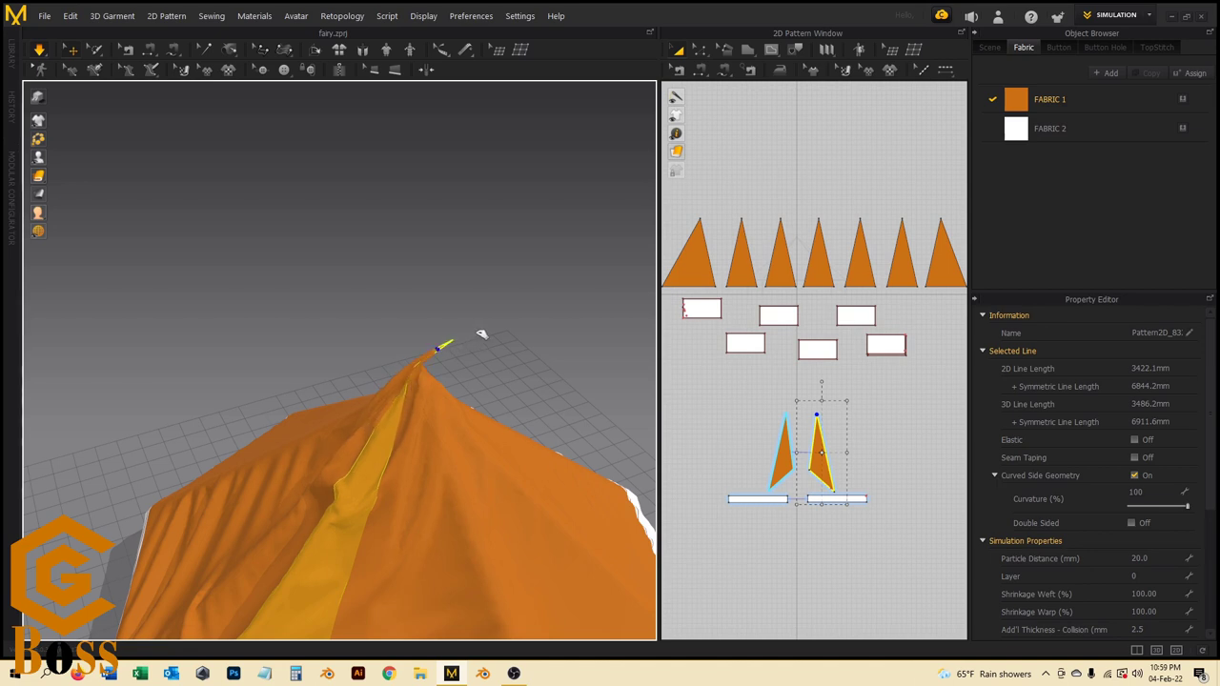
pyautogui.moveTo(497, 325); pyautogui.dragTo(490, 265)
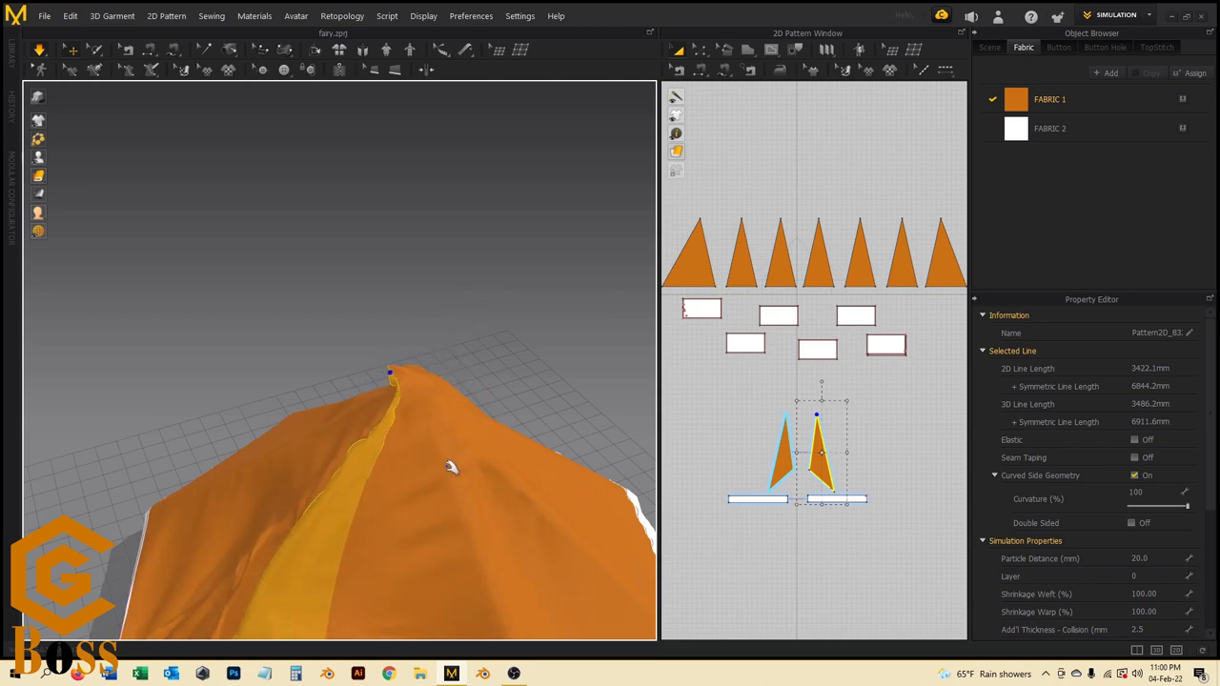
pyautogui.moveTo(452, 466); pyautogui.dragTo(258, 357, button='right')
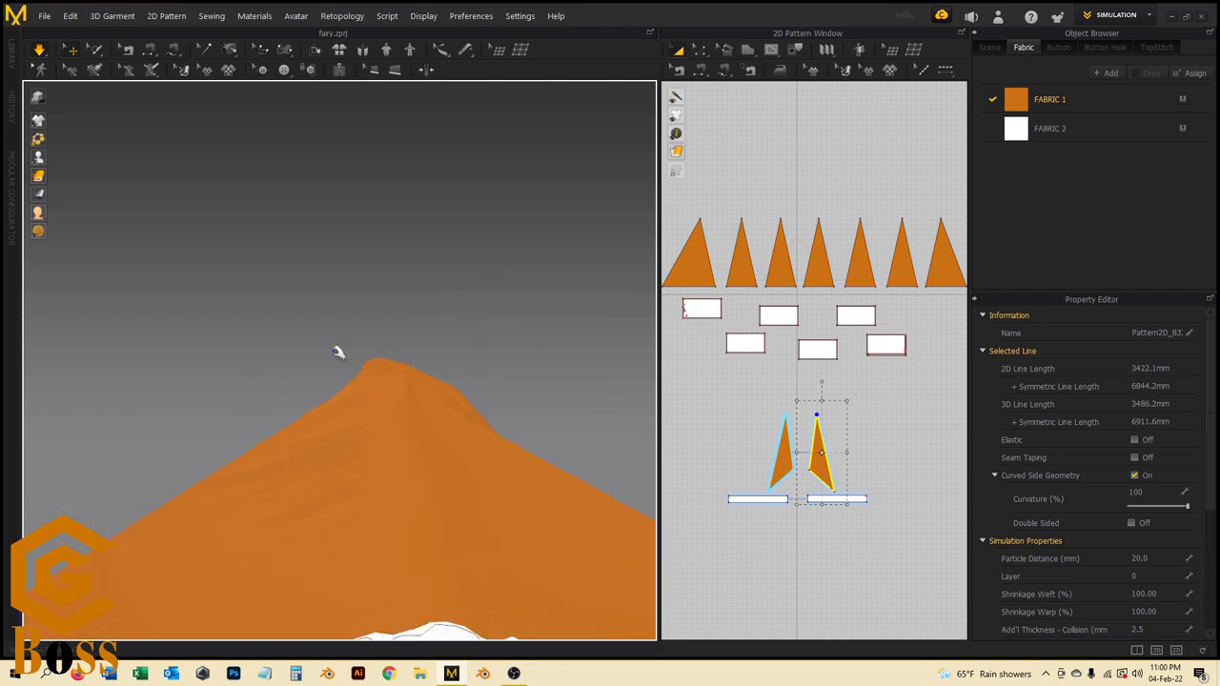
pyautogui.moveTo(337, 353); pyautogui.dragTo(131, 458, button='right')
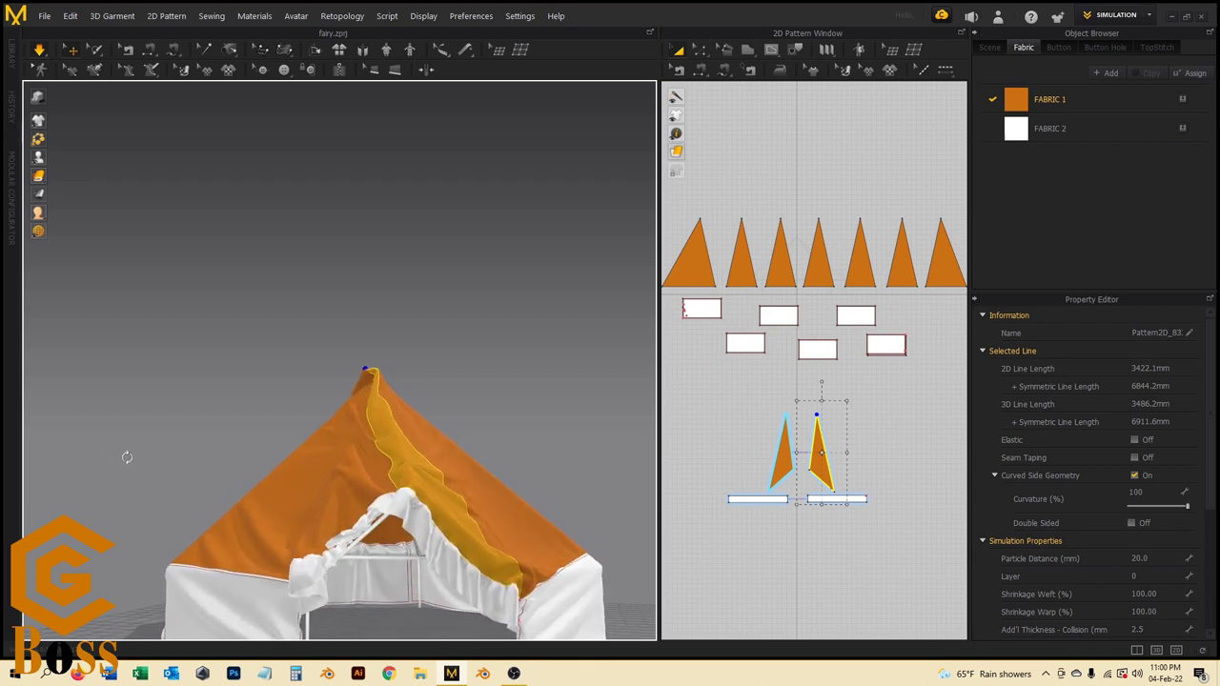
pyautogui.moveTo(145, 461); pyautogui.dragTo(343, 499, button='right')
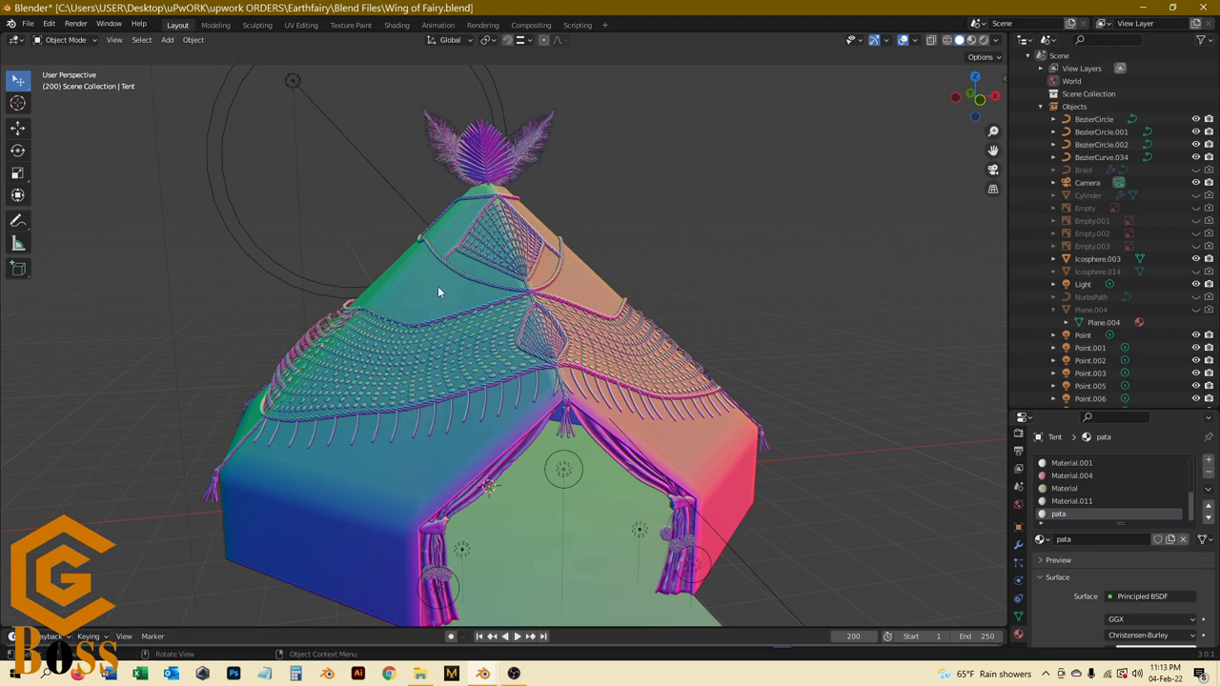
# Step: Switch the viewport to Material Preview shading and orbit around the textured tent
pyautogui.moveTo(438, 293)
pyautogui.mouseDown(button='middle')
pyautogui.moveTo(448, 311)
pyautogui.moveTo(481, 303)
pyautogui.moveTo(275, 305)
pyautogui.moveTo(448, 291)
pyautogui.mouseUp(button='middle')
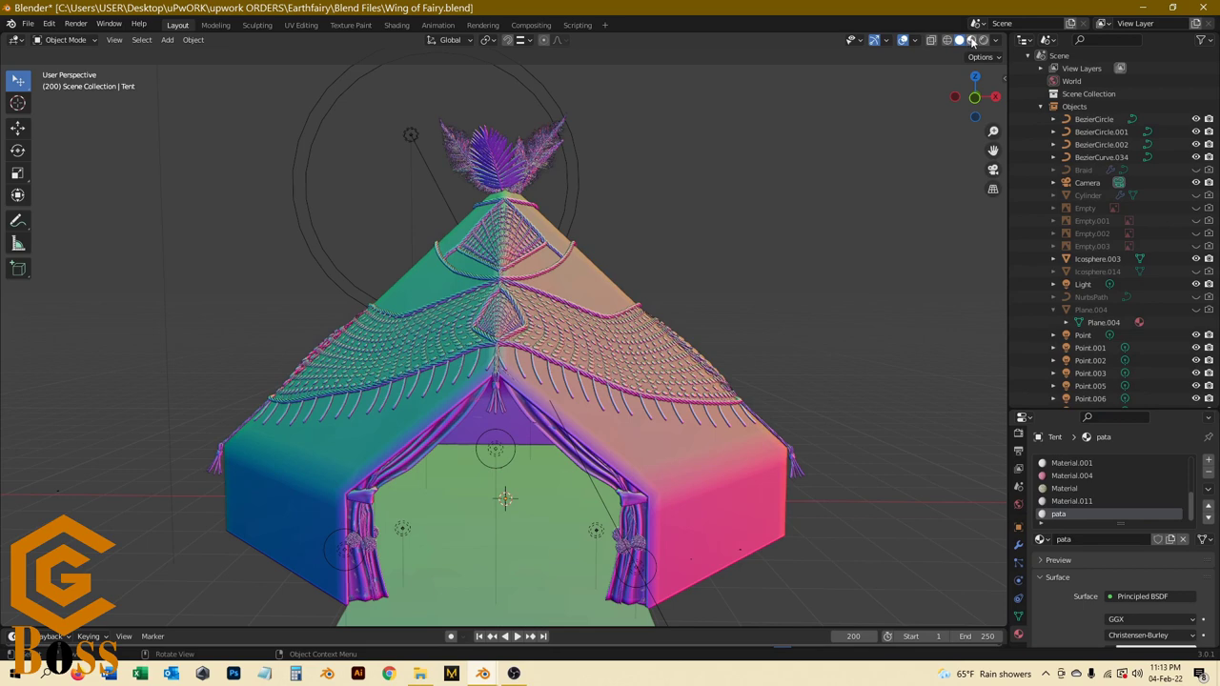
pyautogui.click(971, 41)
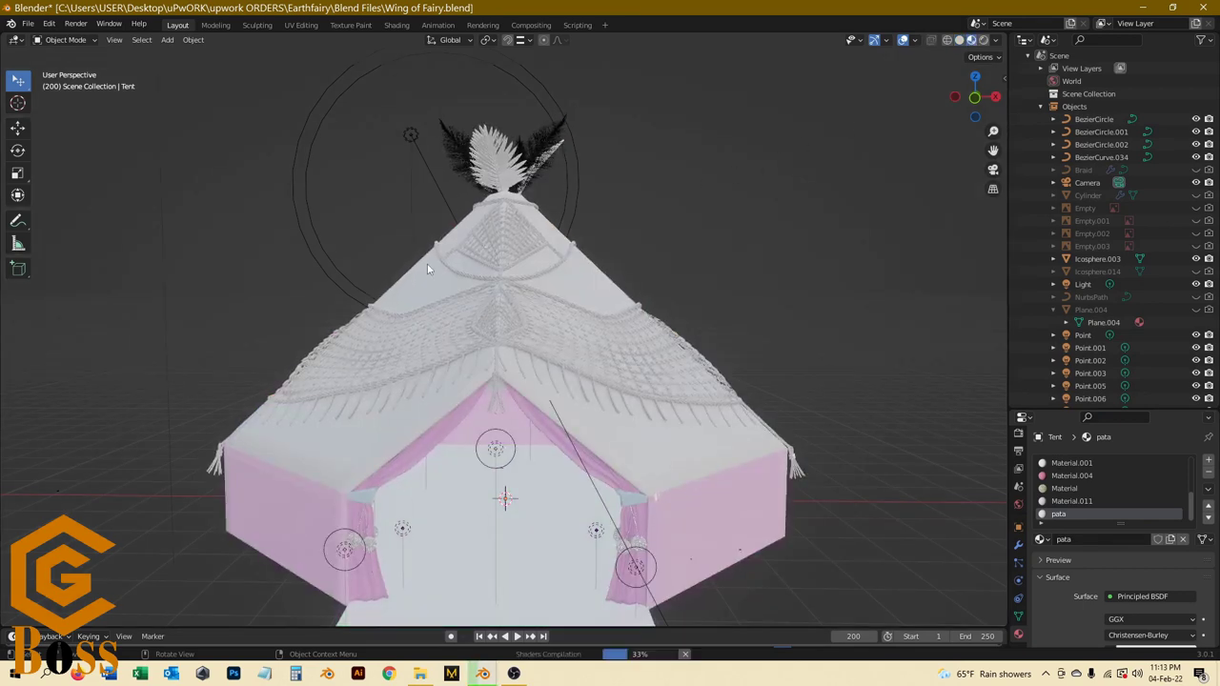
pyautogui.moveTo(466, 302)
pyautogui.mouseDown(button='middle')
pyautogui.moveTo(467, 333)
pyautogui.moveTo(447, 290)
pyautogui.mouseUp(button='middle')
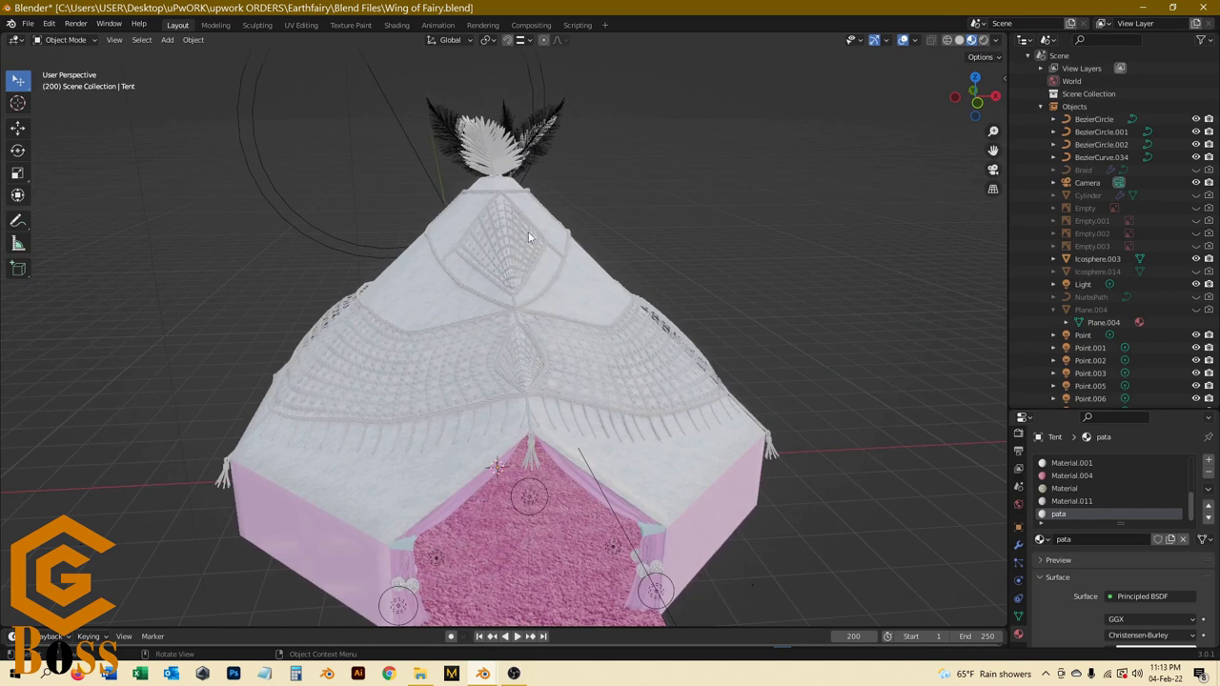
# Step: Turn on the Statistics overlay, then select the Light and Tent and deselect everything
pyautogui.click(996, 40)
pyautogui.click(912, 41)
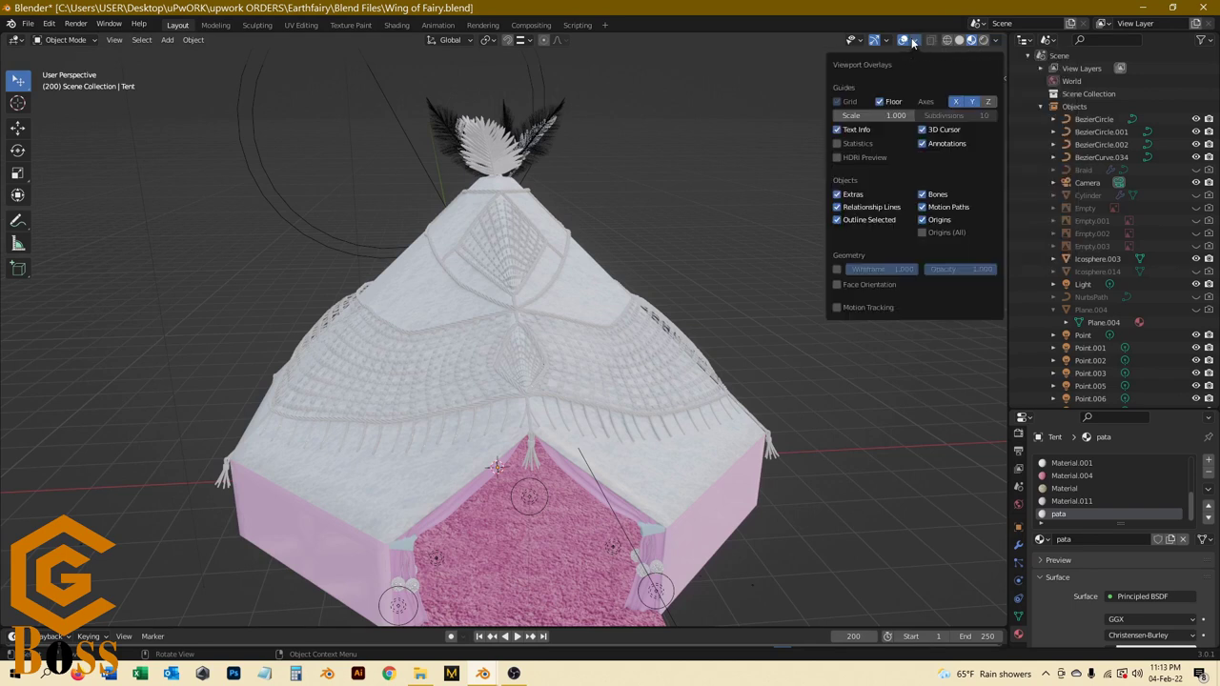
pyautogui.click(837, 143)
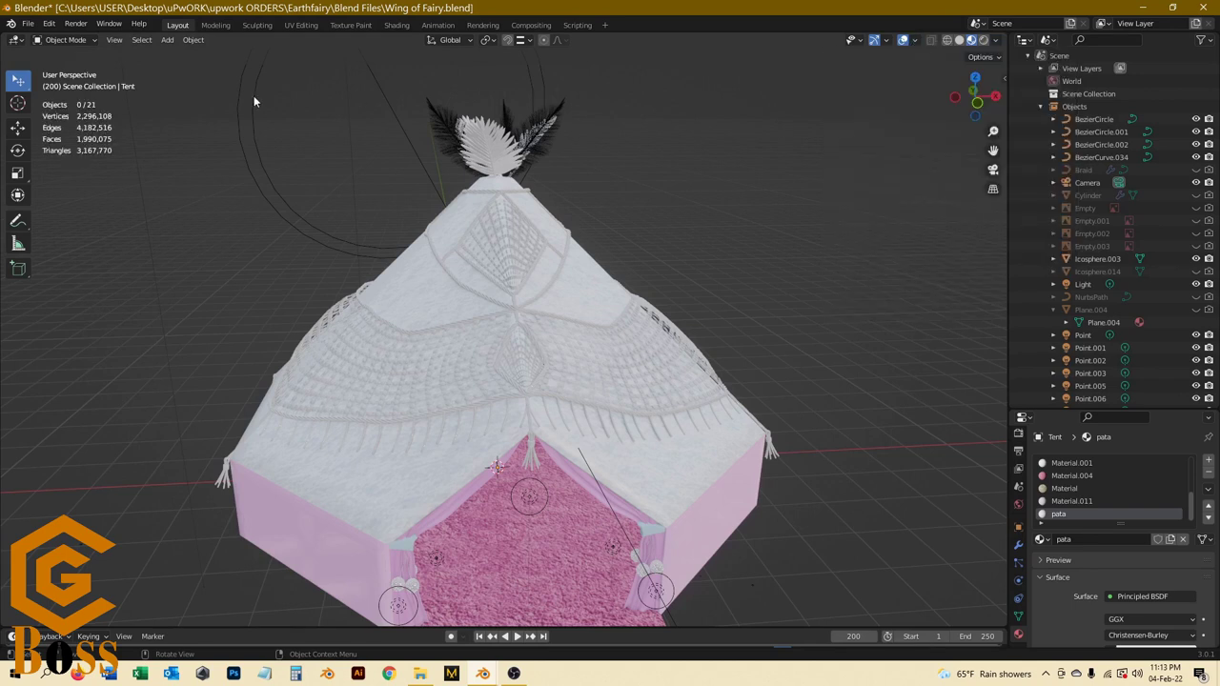
pyautogui.click(133, 127)
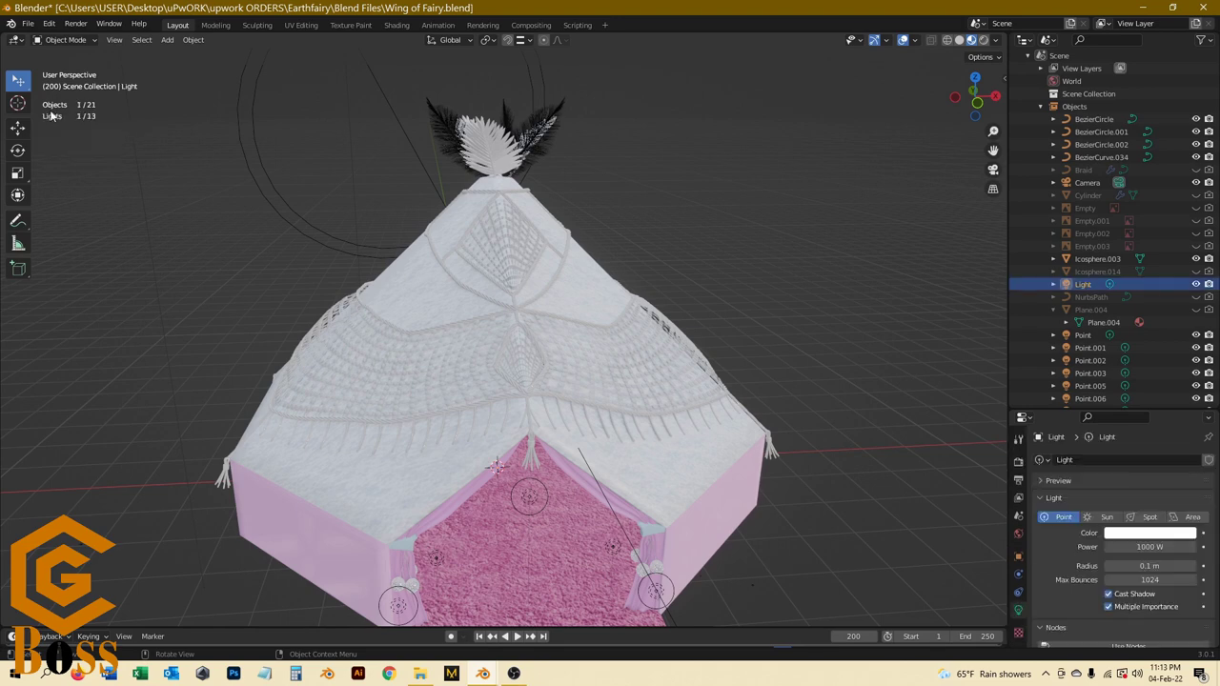
pyautogui.click(268, 341)
pyautogui.click(169, 198)
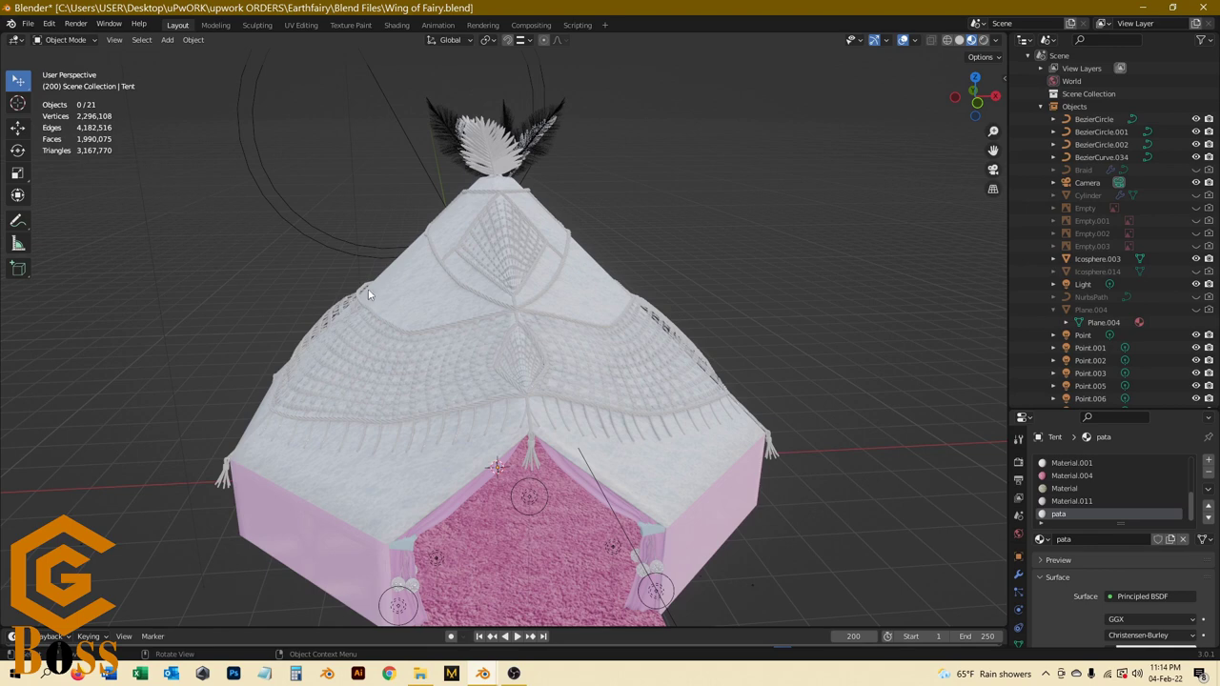
# Step: Zoom and orbit around the tent until the disco balls face the curtain
pyautogui.scroll(1, 514, 348)
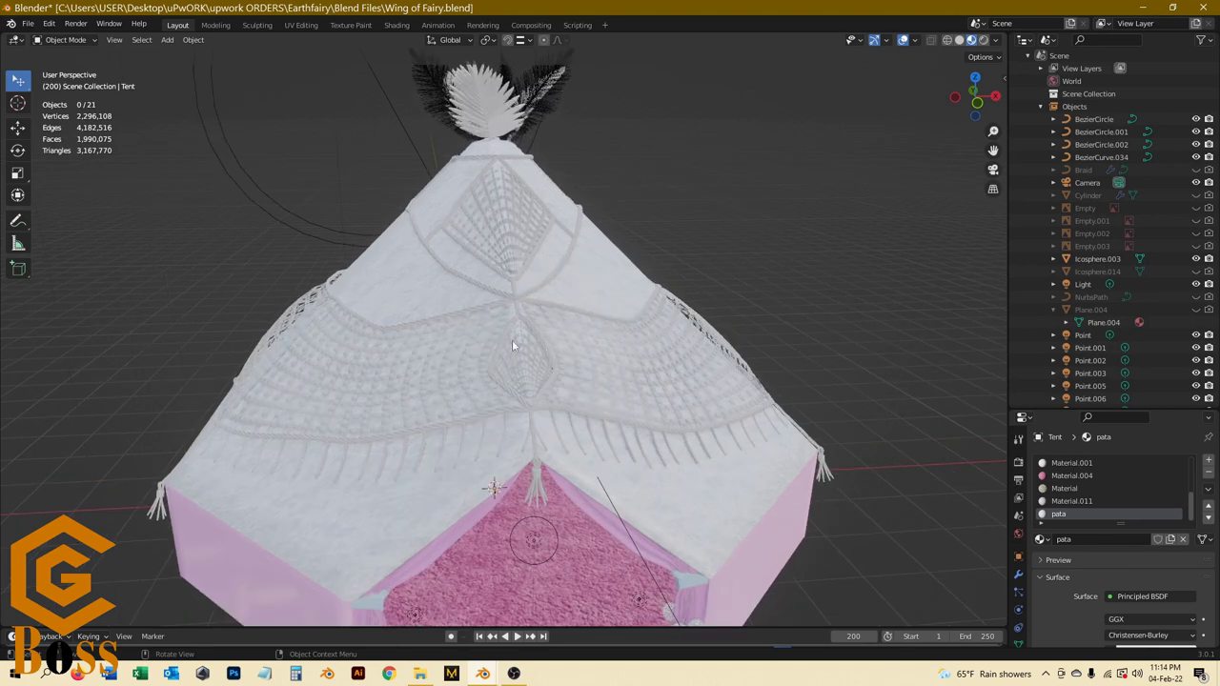
pyautogui.scroll(1, 512, 339)
pyautogui.moveTo(498, 327); pyautogui.dragTo(471, 321, button='middle')
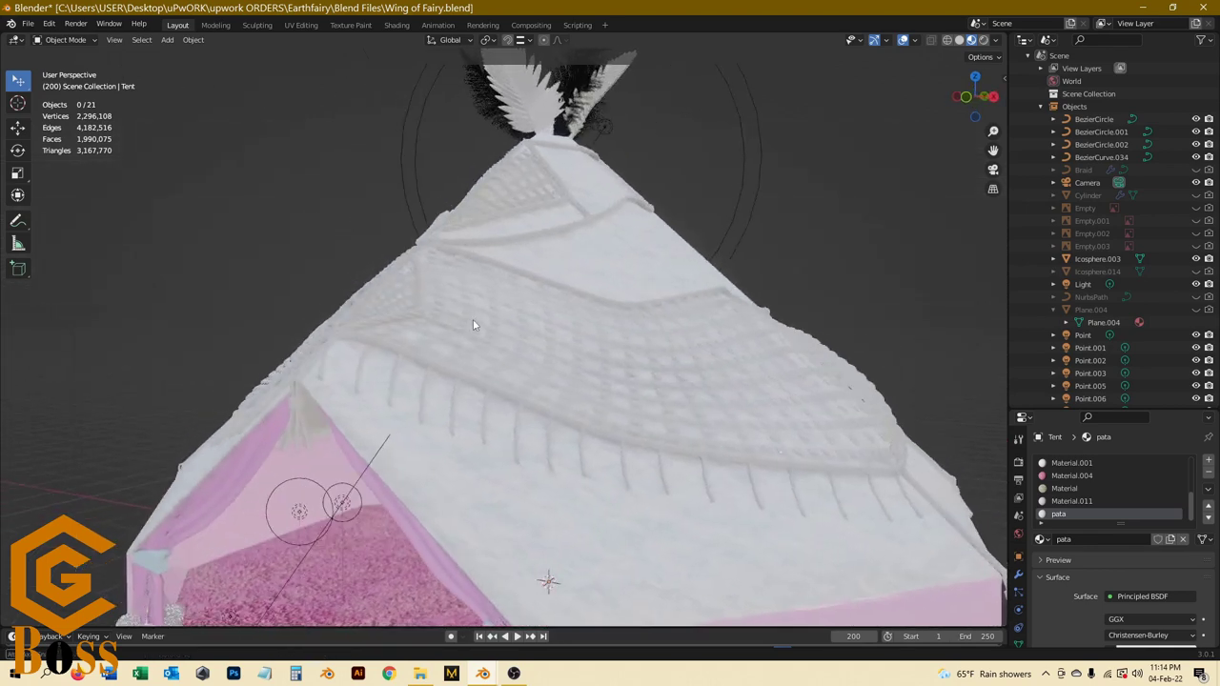
pyautogui.scroll(-2, 471, 290)
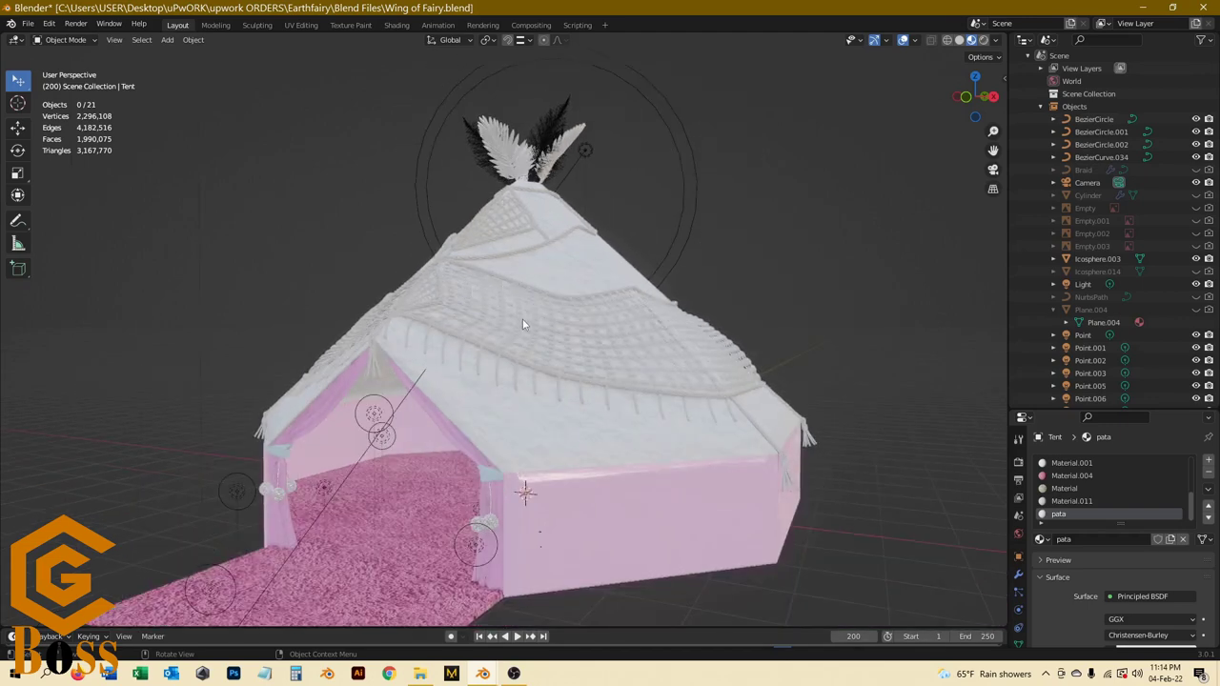
pyautogui.scroll(-2, 523, 324)
pyautogui.scroll(4, 501, 454)
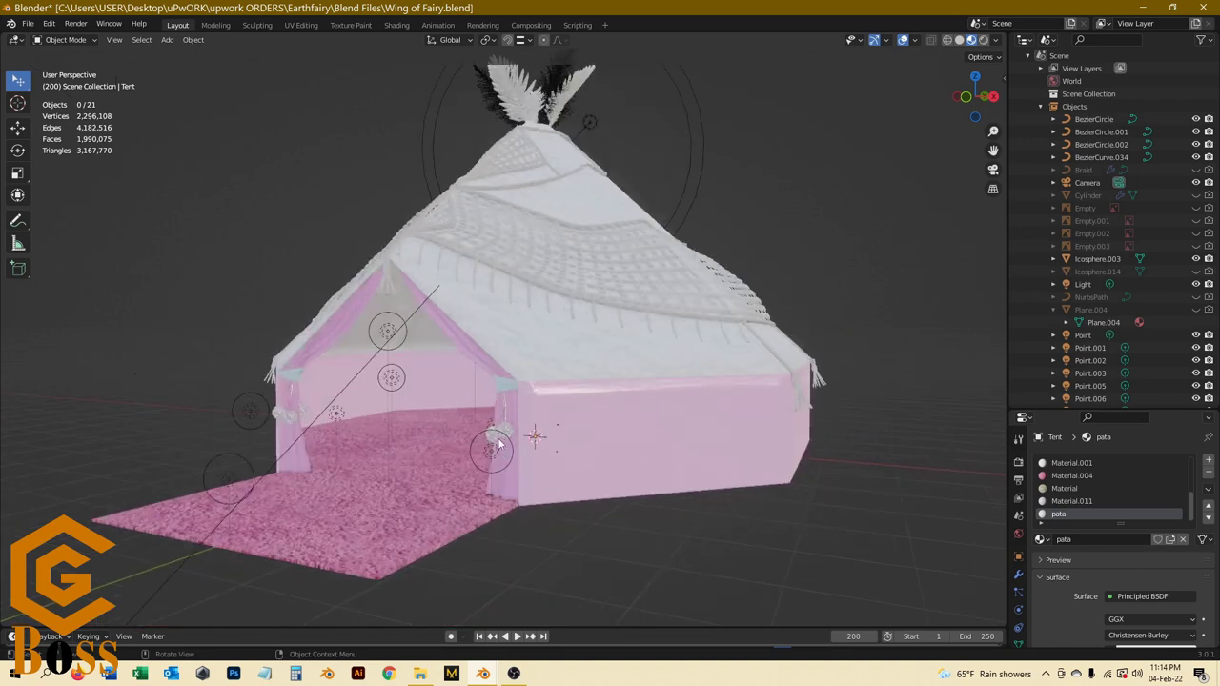
pyautogui.scroll(7, 497, 440)
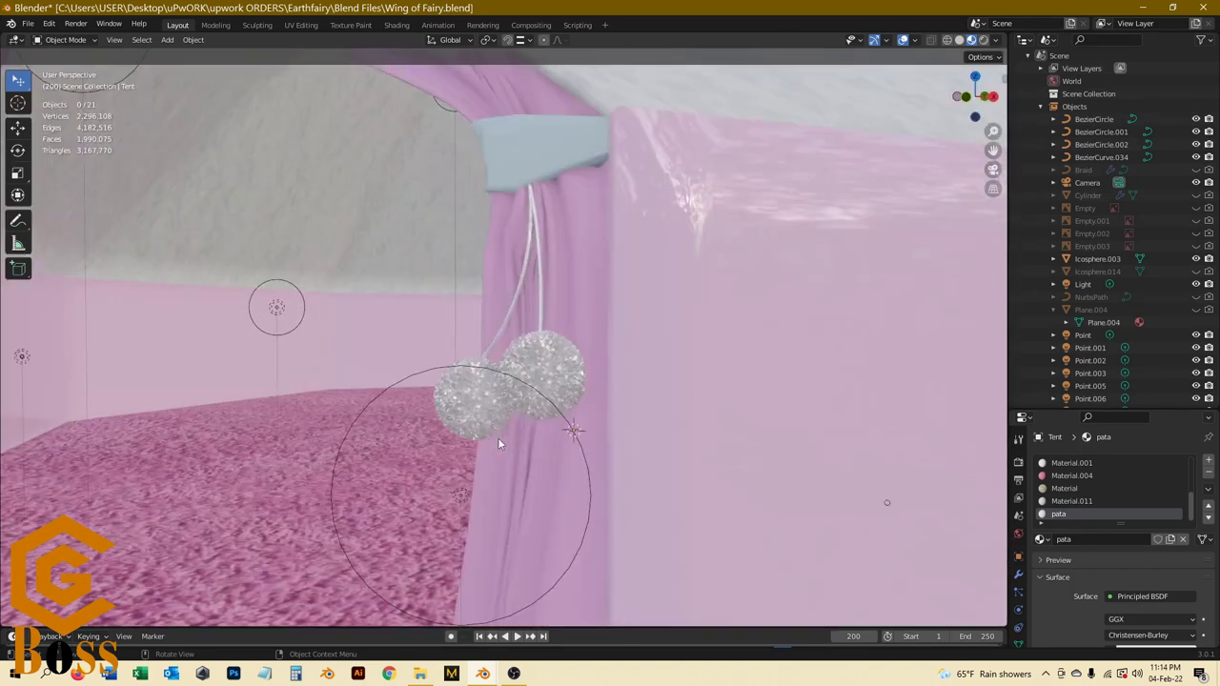
pyautogui.scroll(-3, 481, 375)
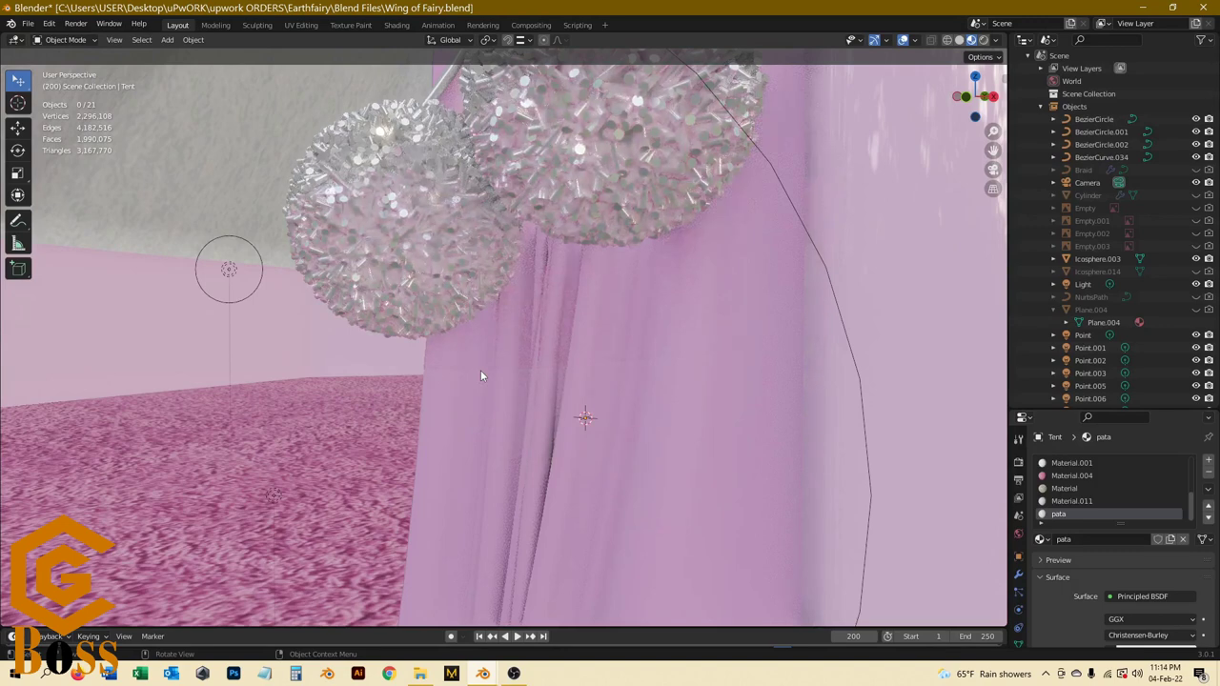
pyautogui.moveTo(480, 320); pyautogui.dragTo(481, 335, button='middle')
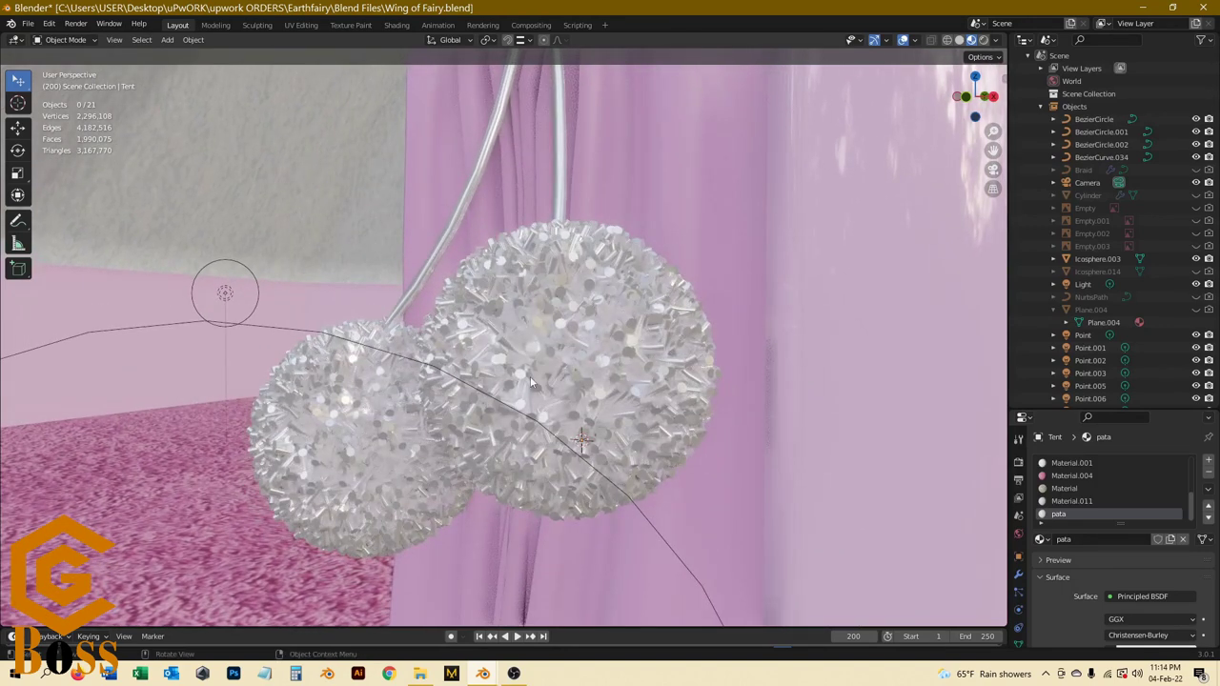
# Step: Preview the feathers in Rendered shading, then switch the viewport to Wireframe
pyautogui.scroll(-8, 622, 389)
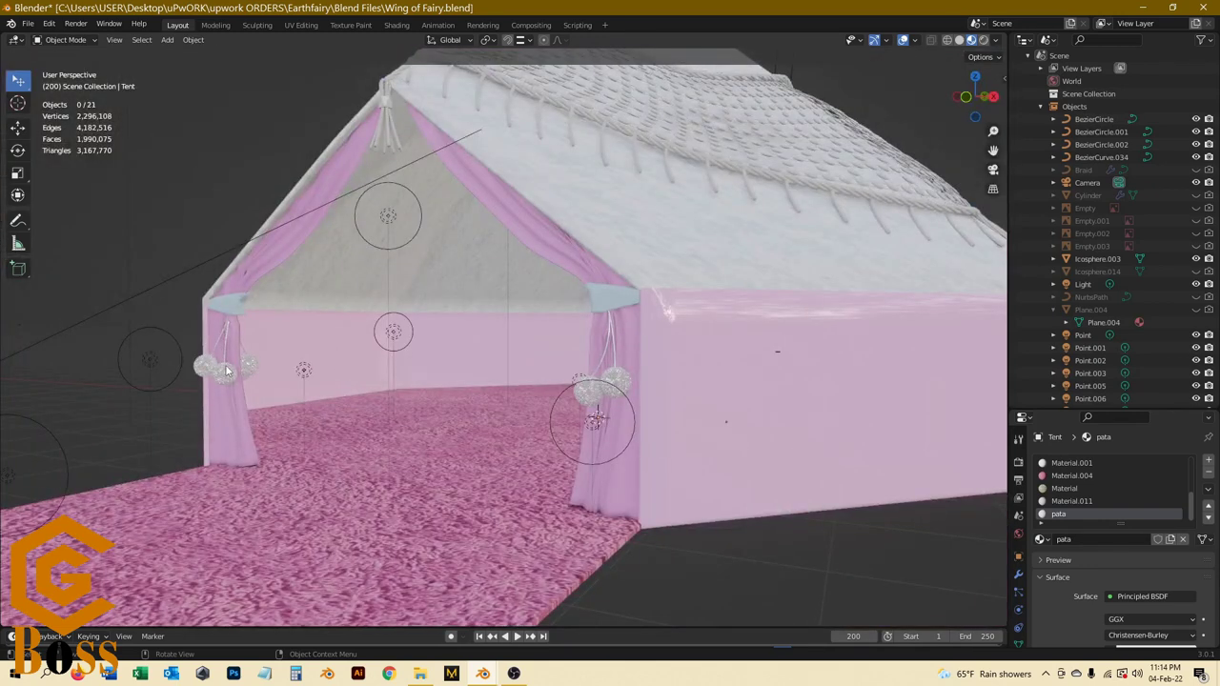
pyautogui.scroll(-10, 324, 459)
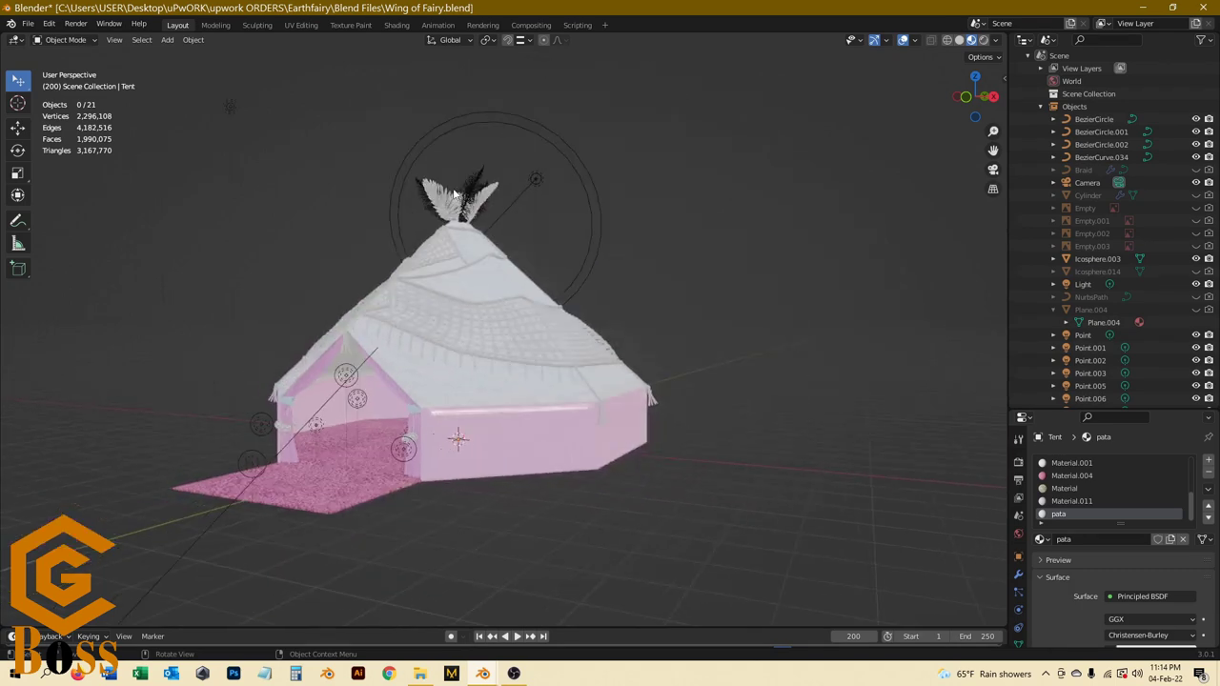
pyautogui.scroll(10, 465, 229)
pyautogui.scroll(2, 450, 194)
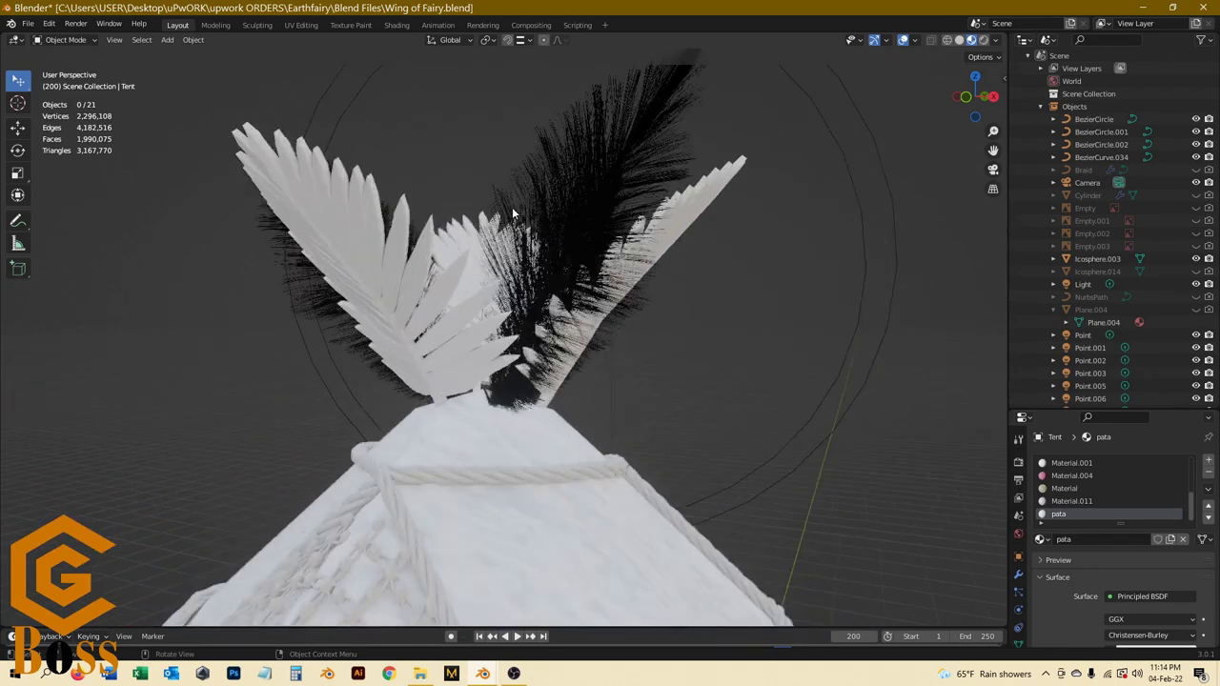
pyautogui.scroll(5, 540, 204)
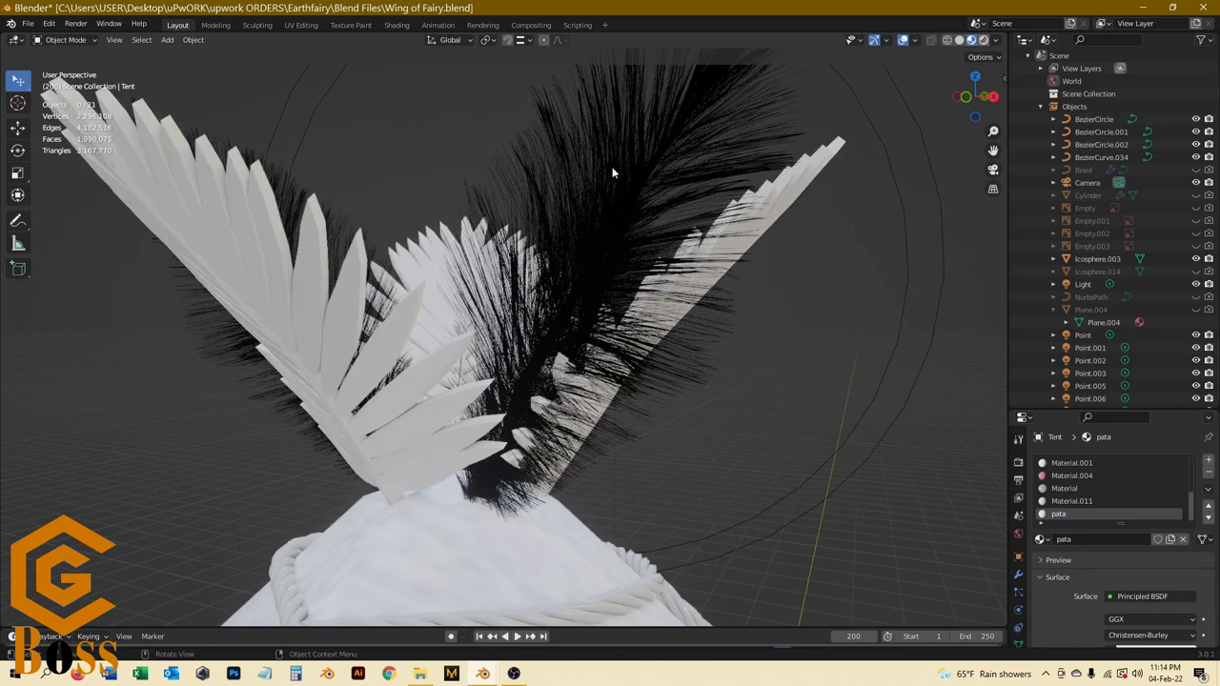
pyautogui.press('z')
pyautogui.click(556, 217)
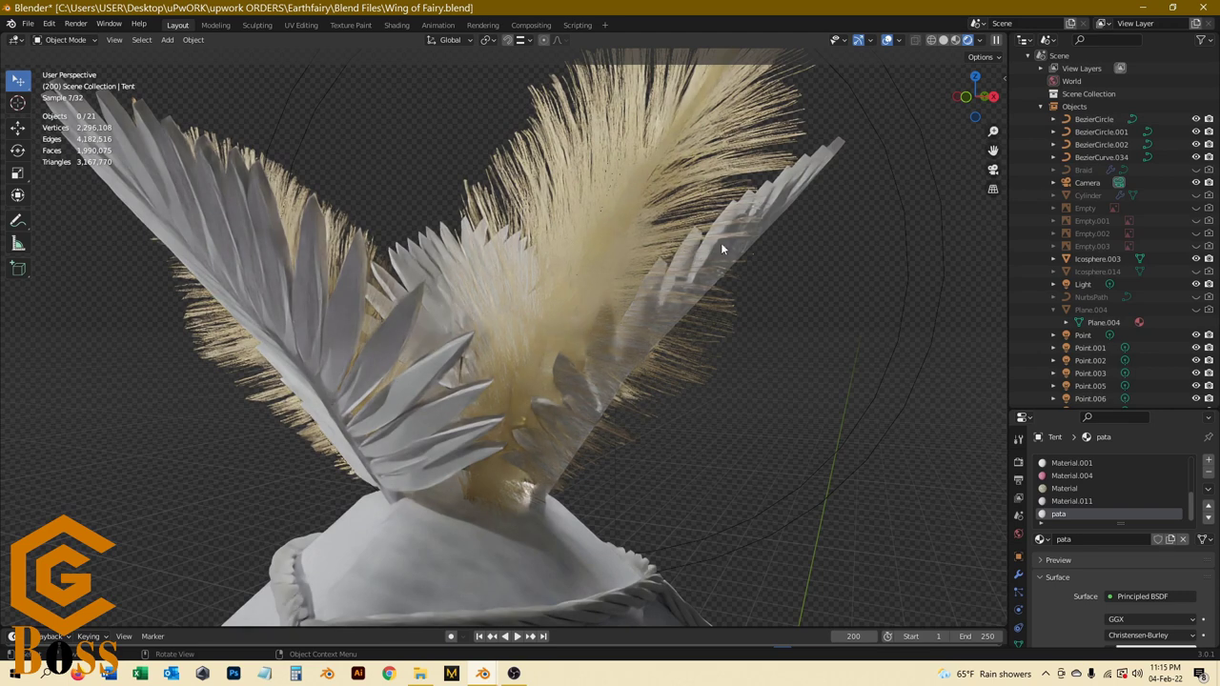
pyautogui.hotkey('shift', 'z')
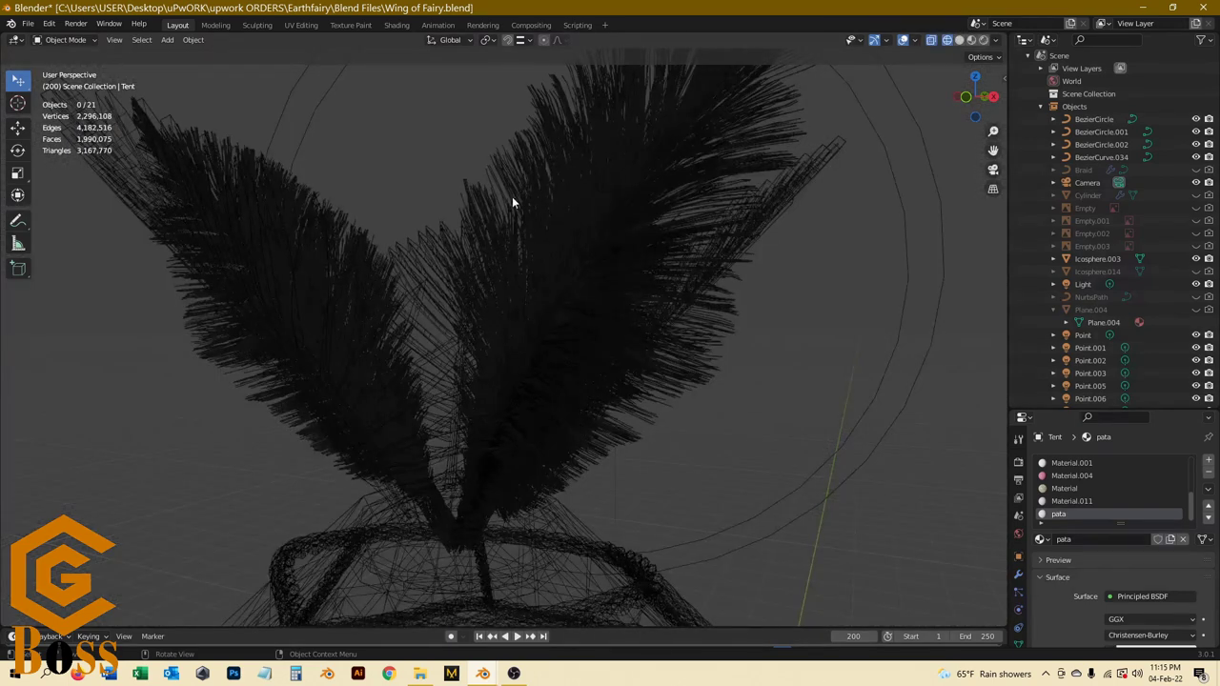
# Step: Select the tent and feather object in wireframe, then return the viewport to Solid shading
pyautogui.scroll(-2, 516, 197)
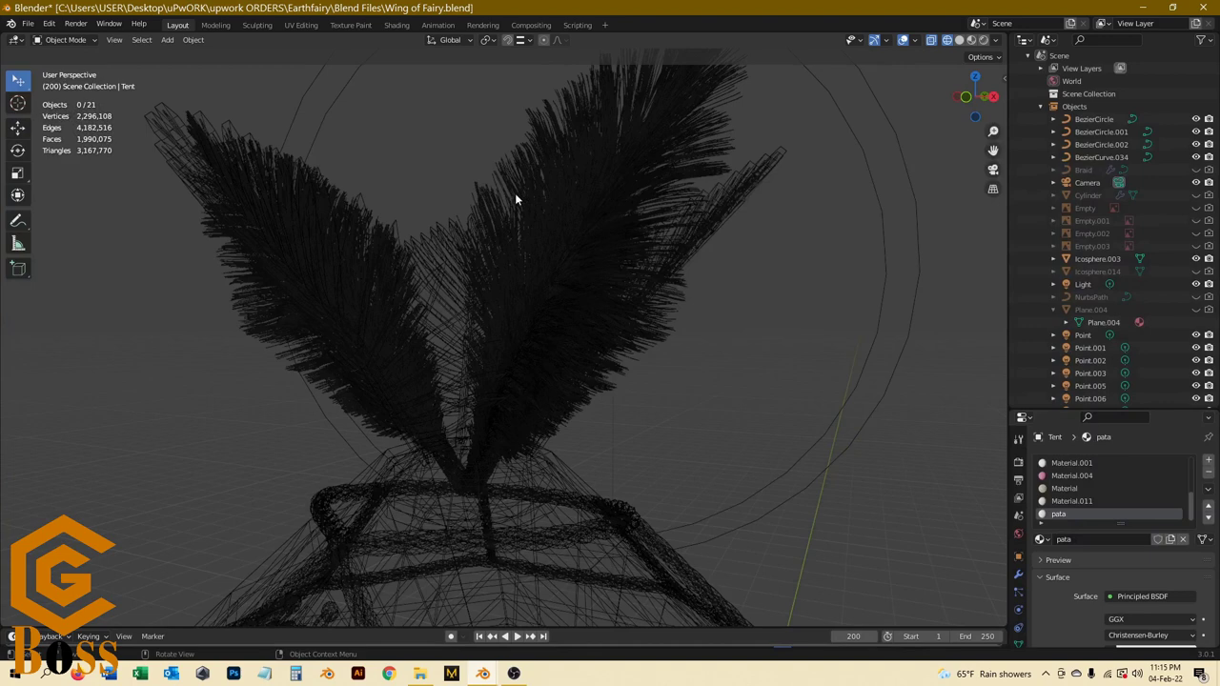
pyautogui.click(593, 239)
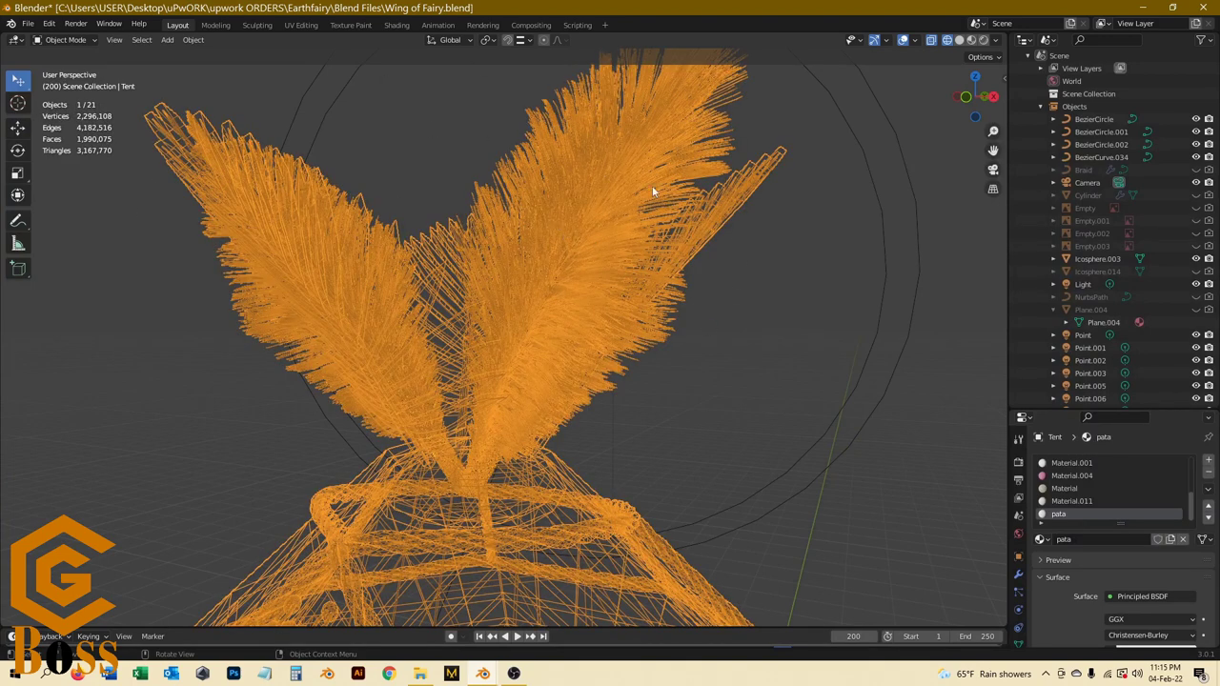
pyautogui.scroll(-4, 505, 177)
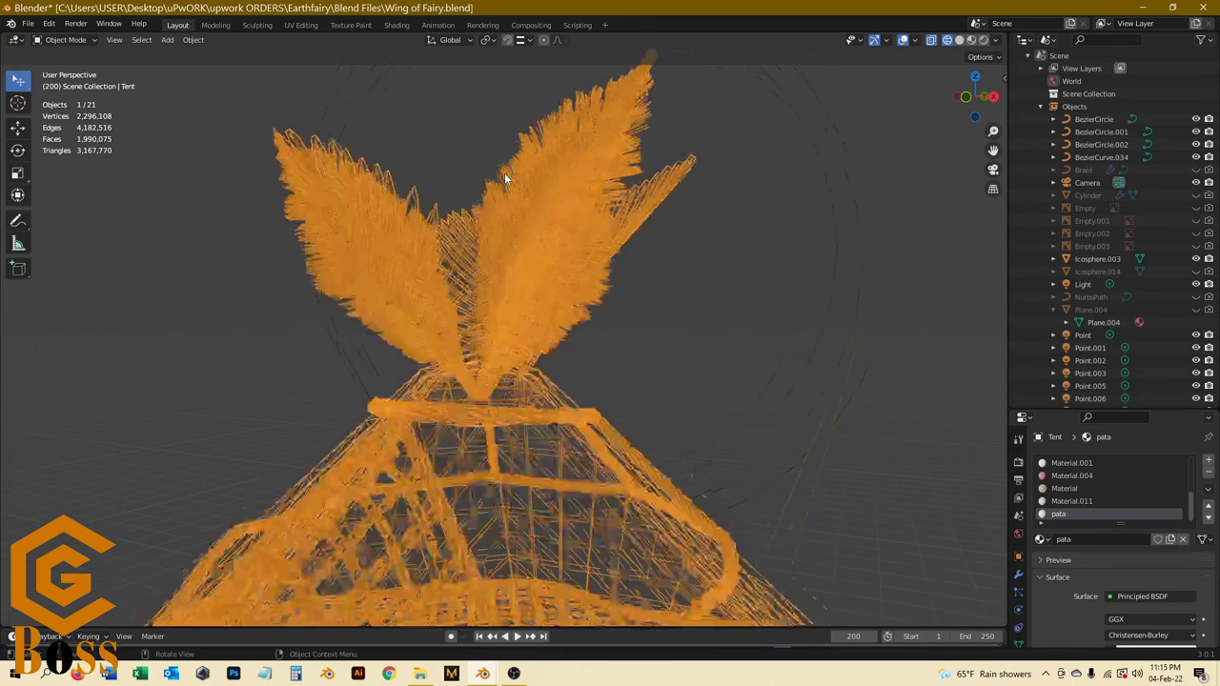
pyautogui.scroll(1, 505, 177)
pyautogui.scroll(-3, 505, 174)
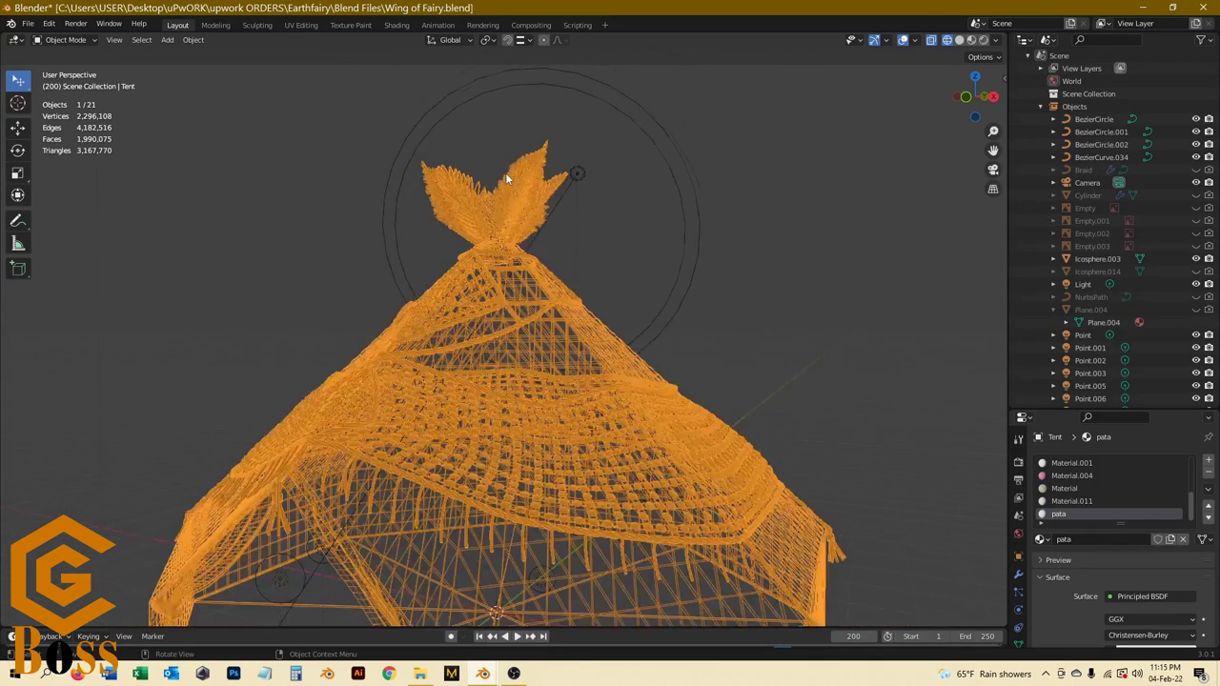
pyautogui.scroll(-4, 474, 248)
pyautogui.scroll(6, 472, 383)
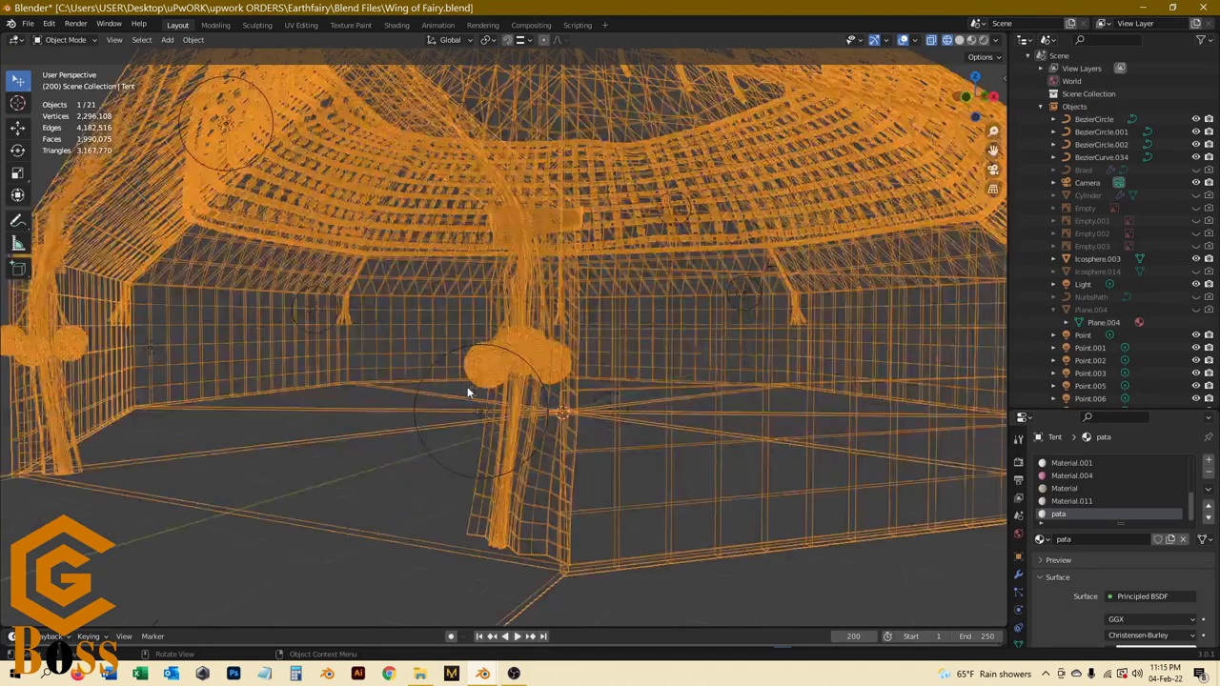
pyautogui.scroll(3, 504, 379)
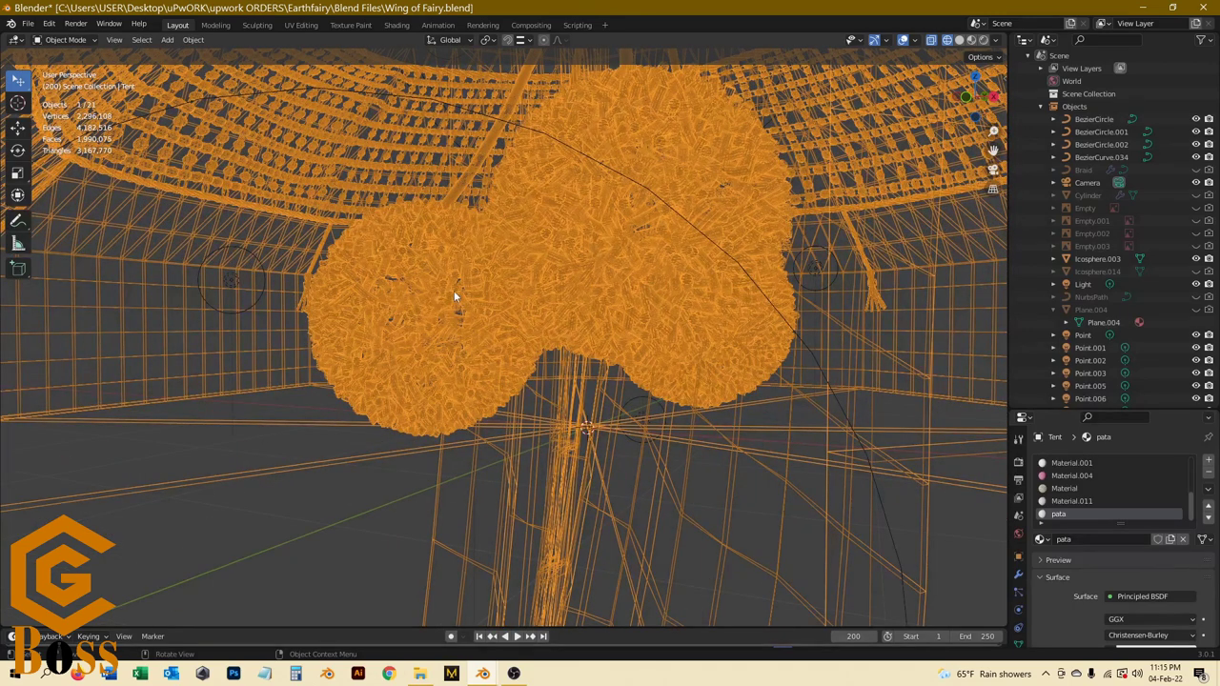
pyautogui.scroll(-6, 453, 290)
pyautogui.hotkey('shift', 'z')
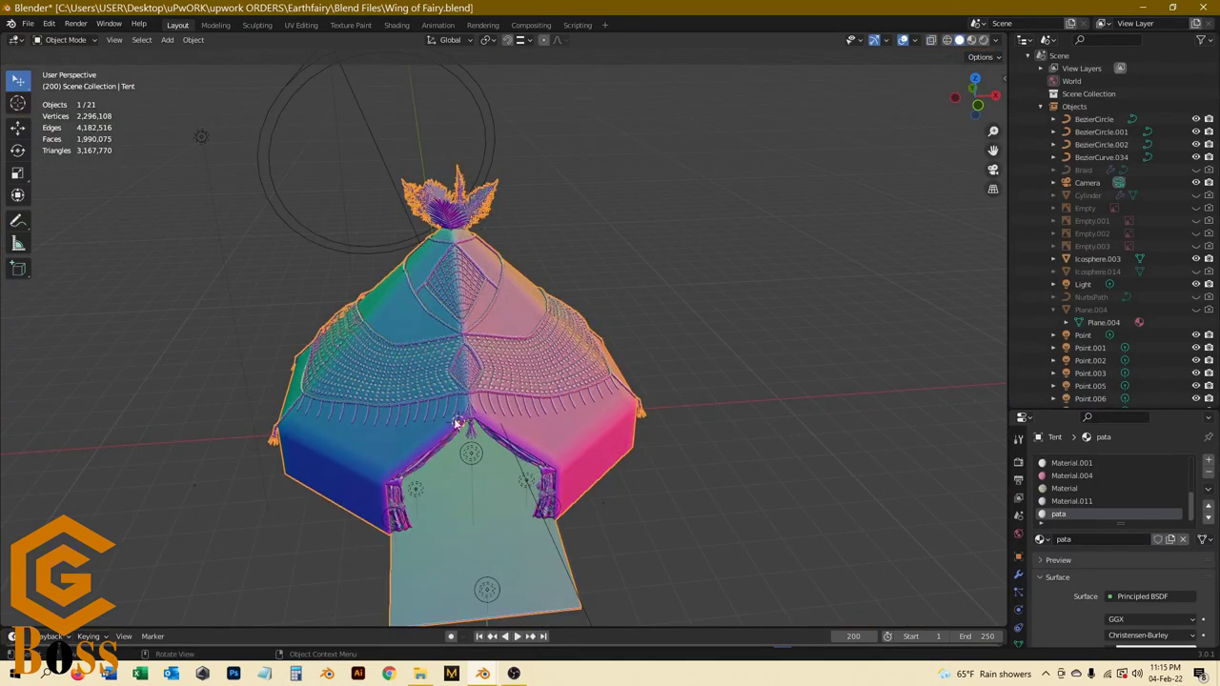
# Step: Switch to Material Preview shading and orbit for a closer look at the textured tent
pyautogui.scroll(2, 457, 423)
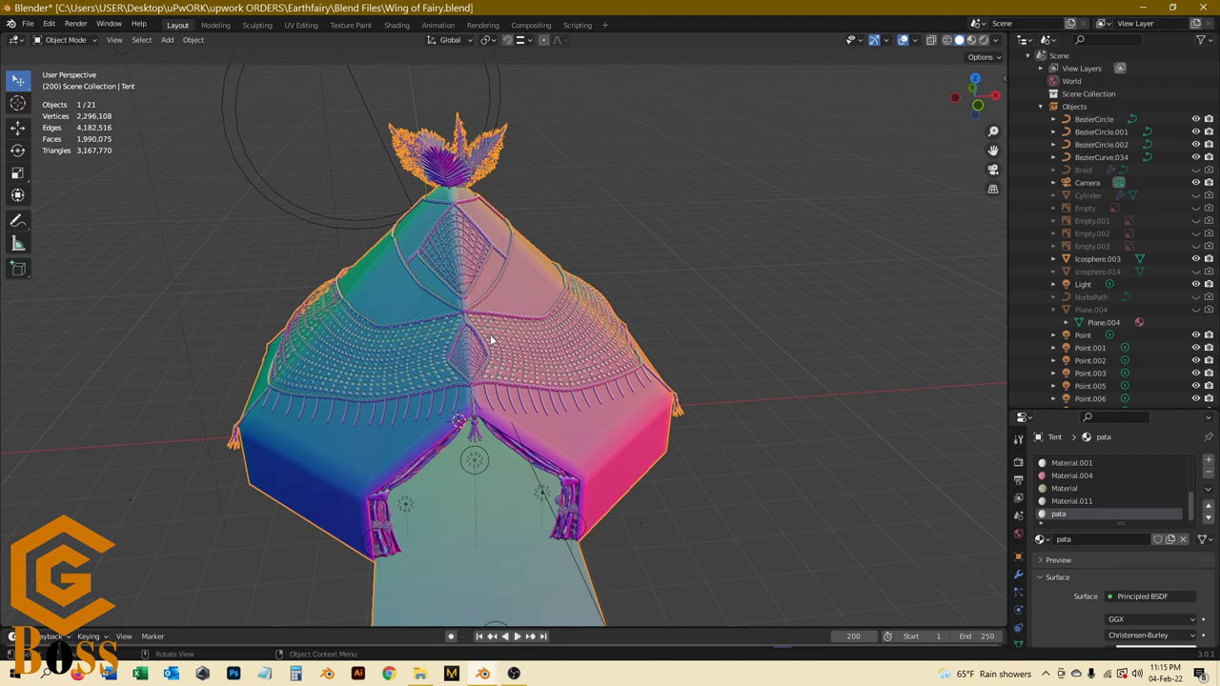
pyautogui.click(972, 41)
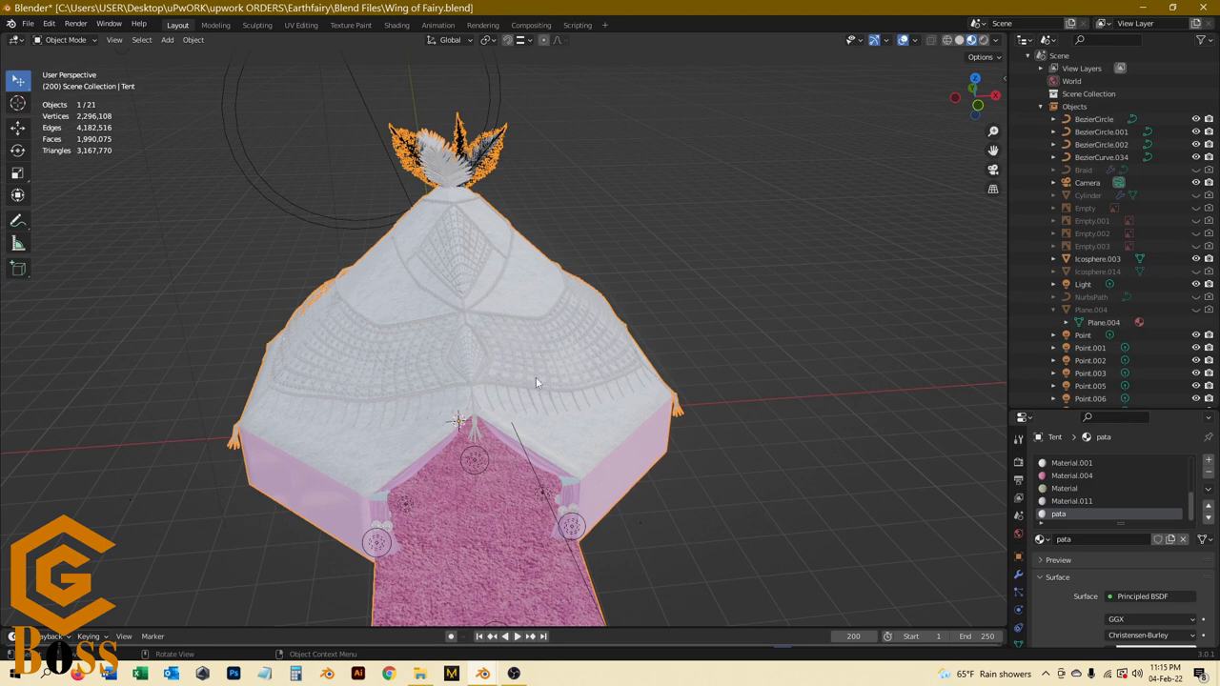
pyautogui.scroll(2, 485, 291)
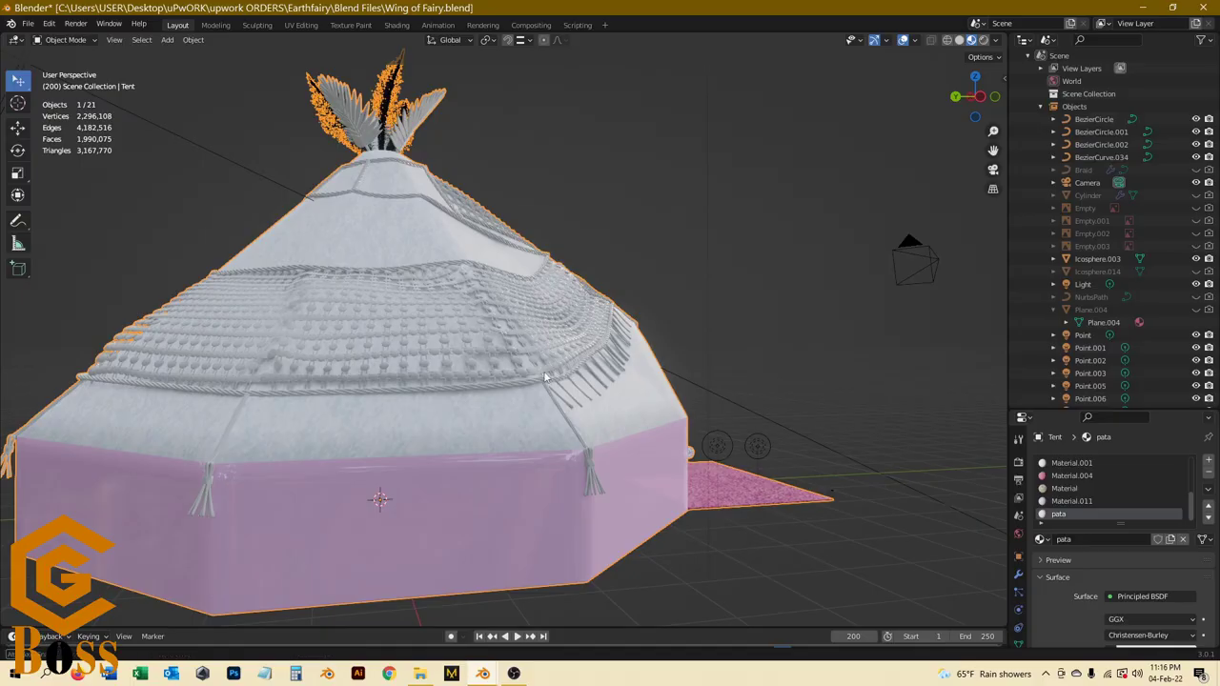
pyautogui.moveTo(542, 350); pyautogui.dragTo(445, 372, button='middle')
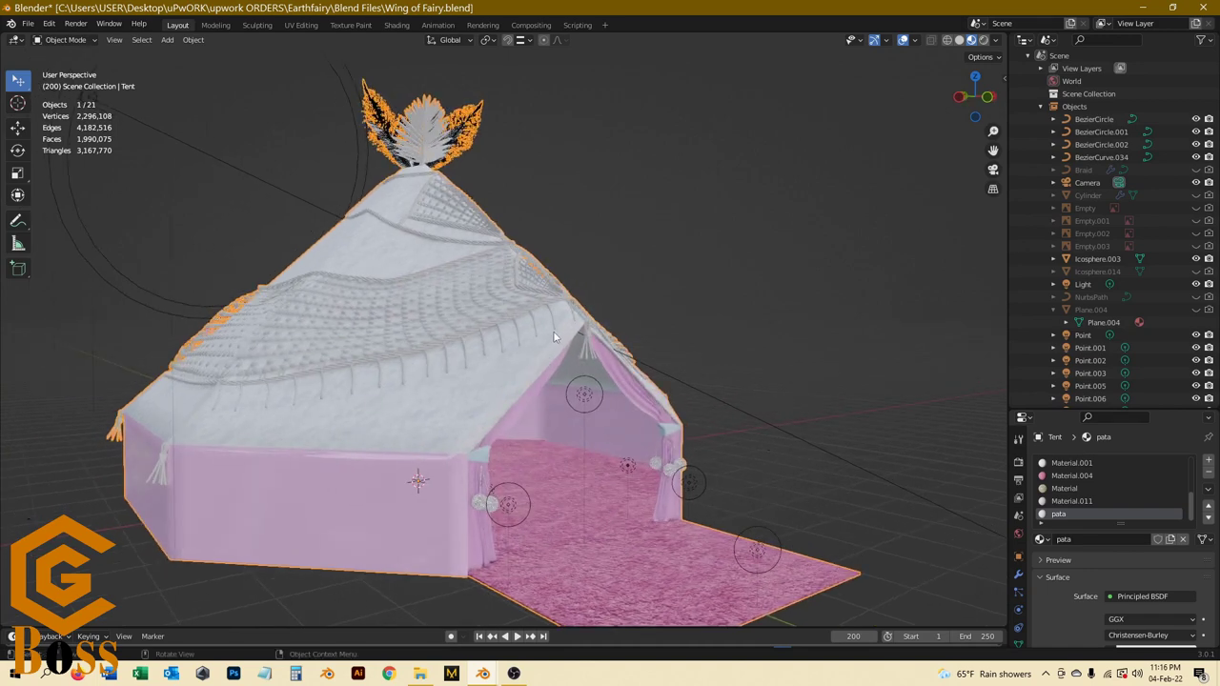
pyautogui.moveTo(553, 335); pyautogui.dragTo(474, 335, button='middle')
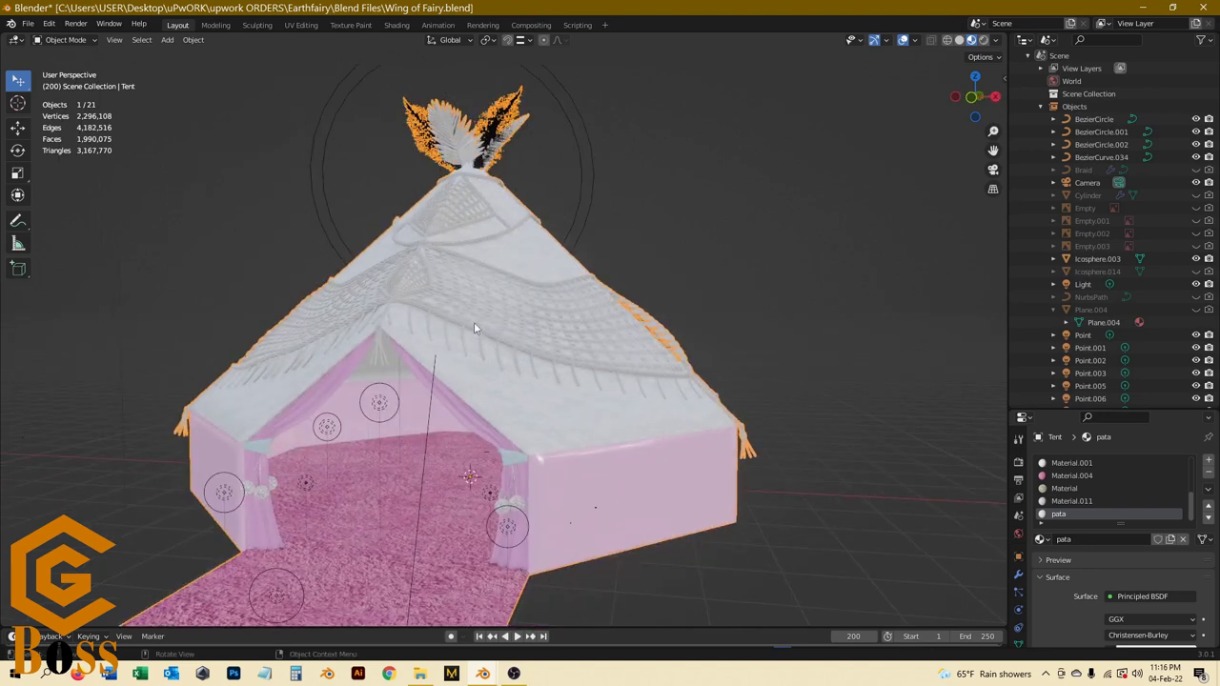
pyautogui.scroll(5, 474, 322)
pyautogui.scroll(3, 444, 432)
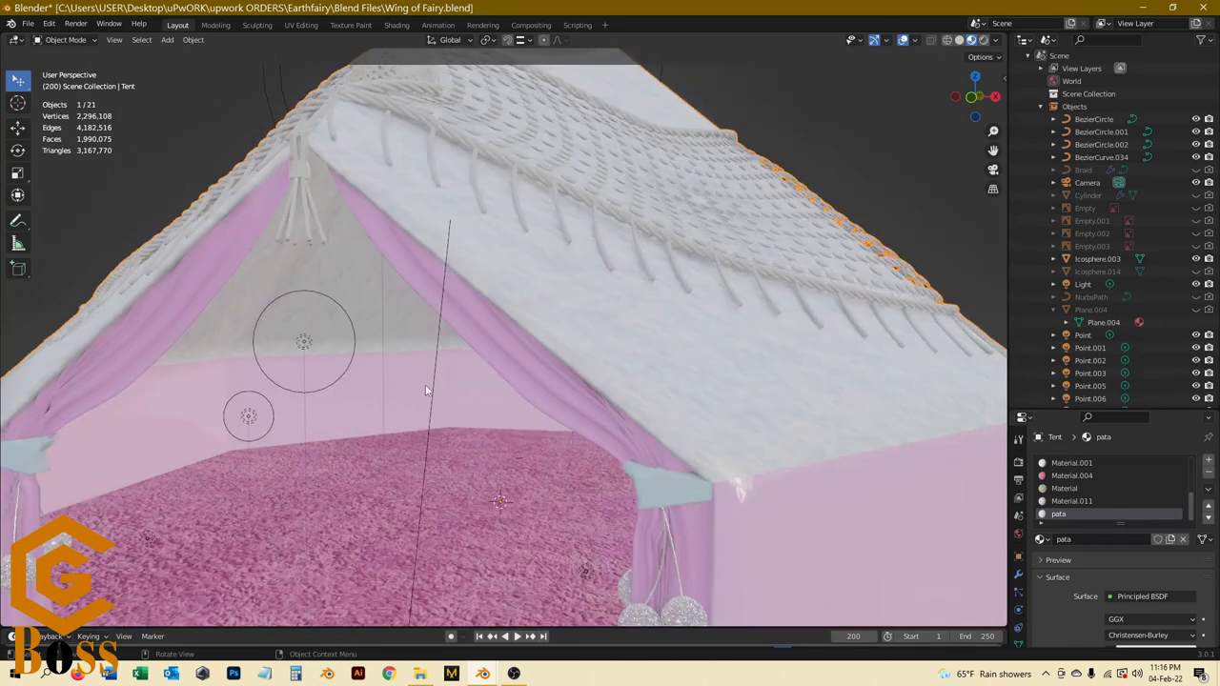
pyautogui.moveTo(450, 402); pyautogui.dragTo(421, 407, button='middle')
pyautogui.scroll(-3, 421, 406)
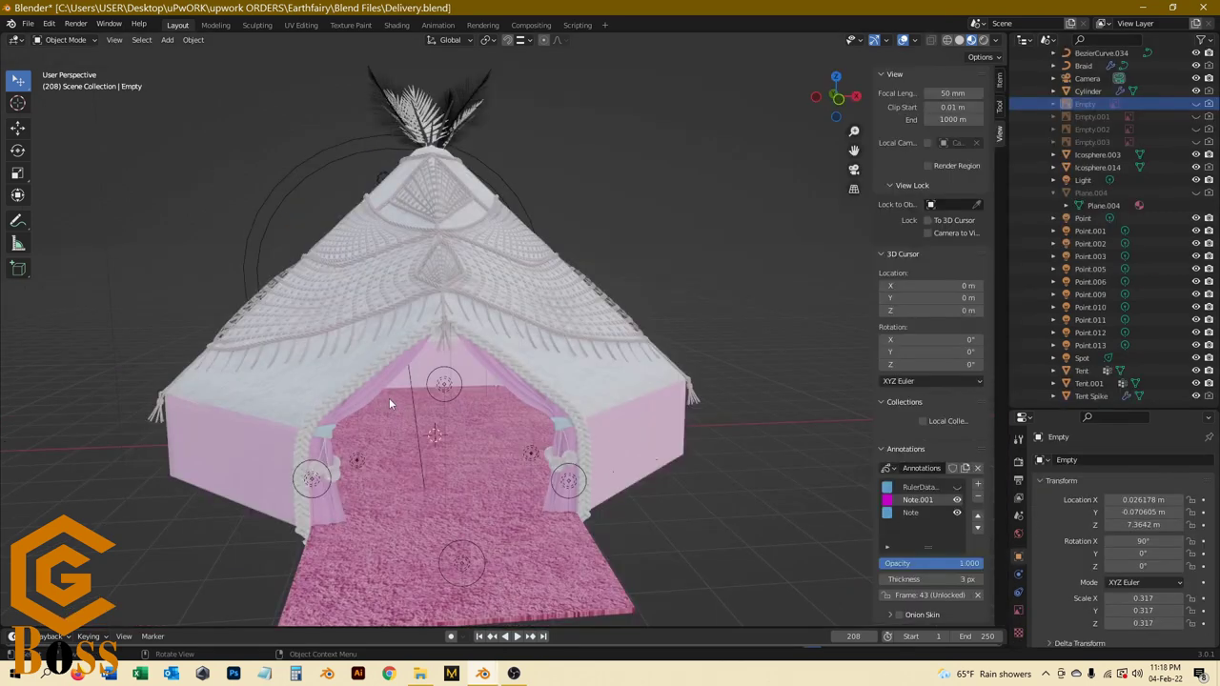
# Step: Select the Tent object in Delivery.blend and orbit onto the feathers on its peak
pyautogui.scroll(2, 376, 389)
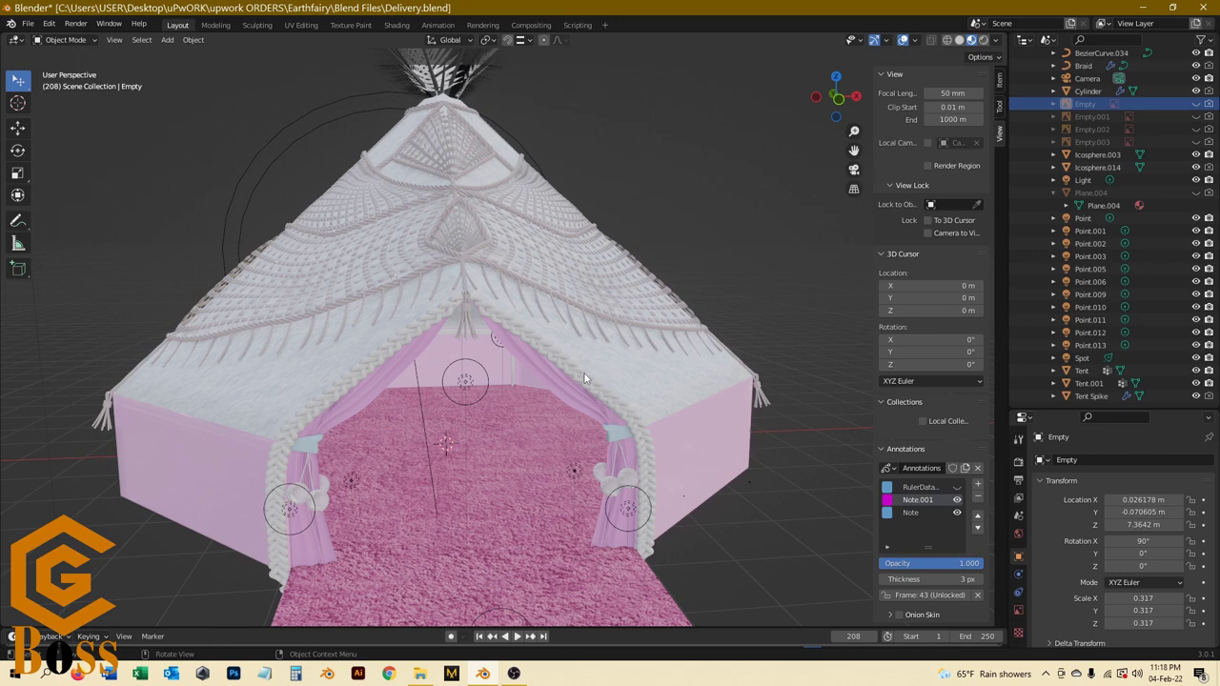
pyautogui.click(613, 486)
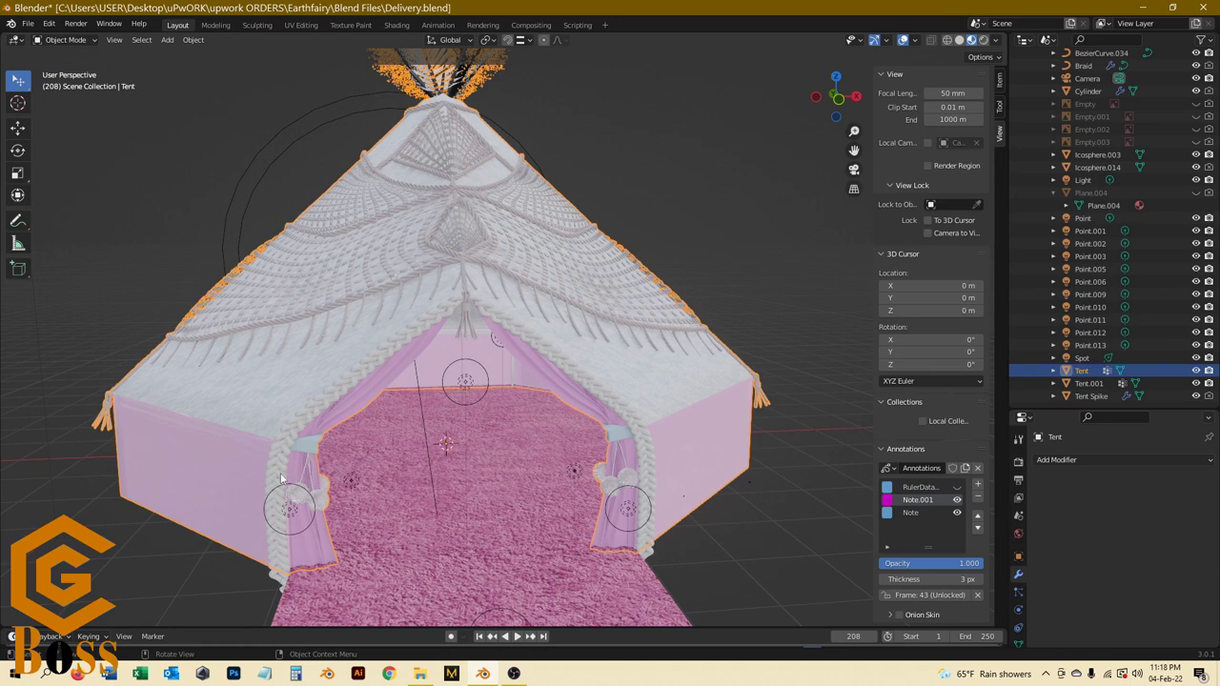
pyautogui.scroll(-5, 412, 483)
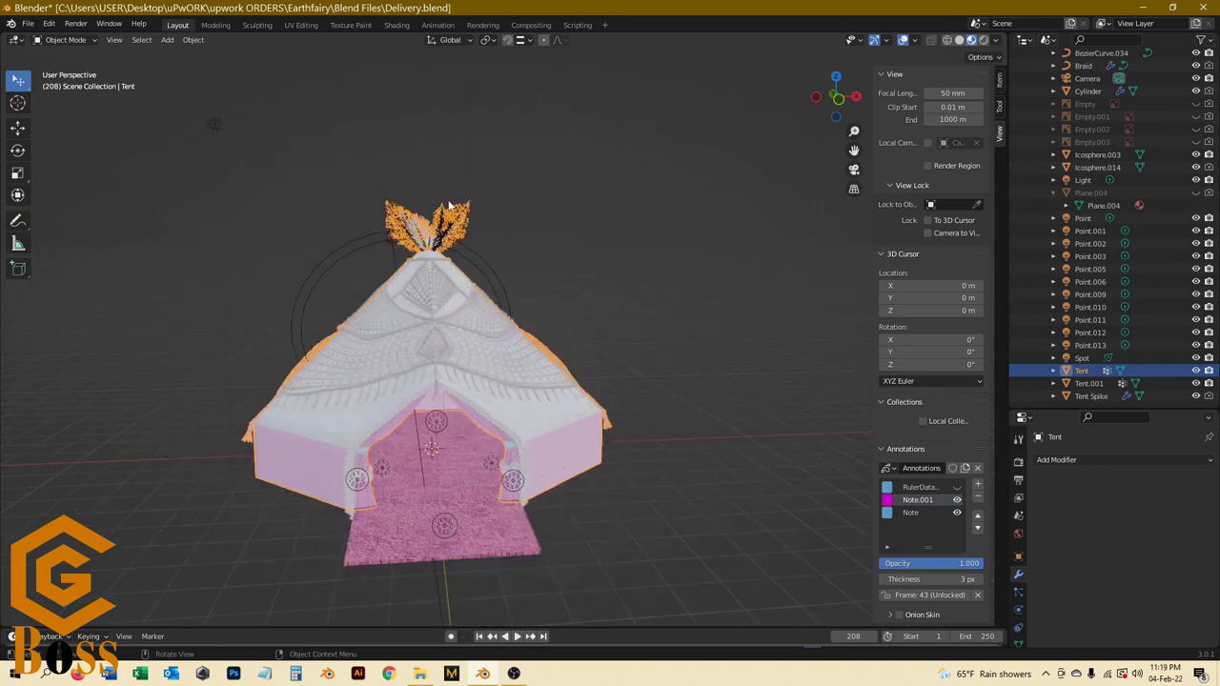
pyautogui.scroll(3, 423, 251)
pyautogui.moveTo(425, 256); pyautogui.dragTo(444, 589, button='middle')
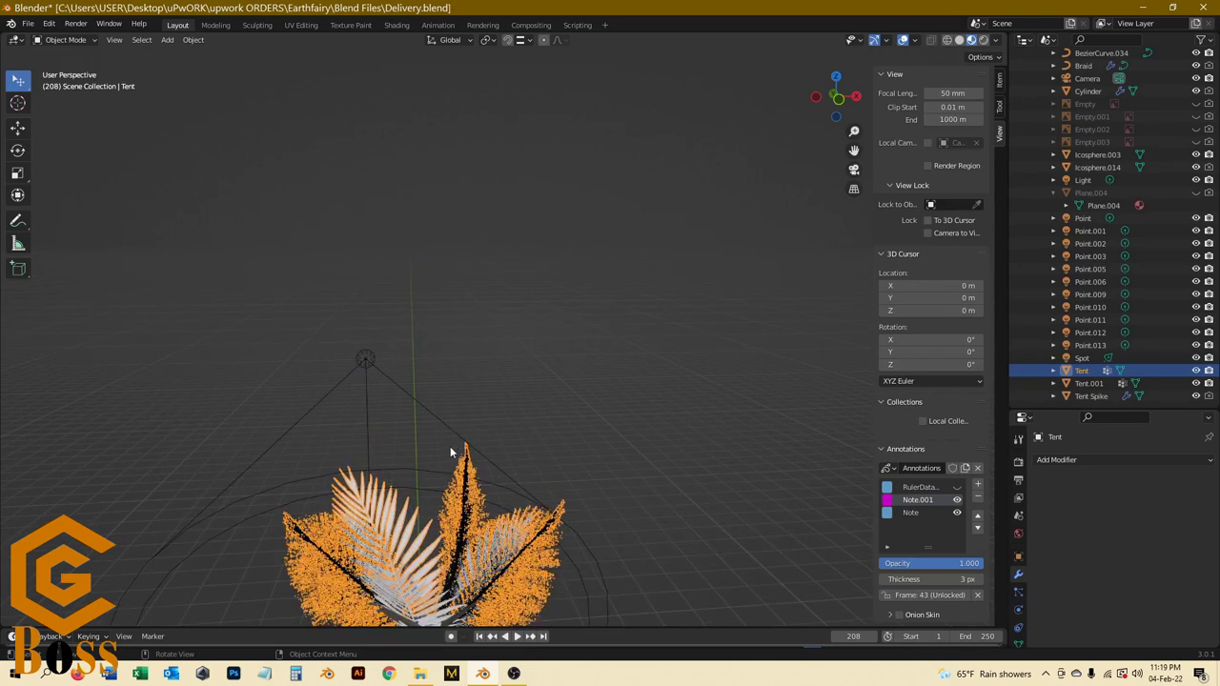
pyautogui.moveTo(453, 446); pyautogui.dragTo(481, 347, button='middle')
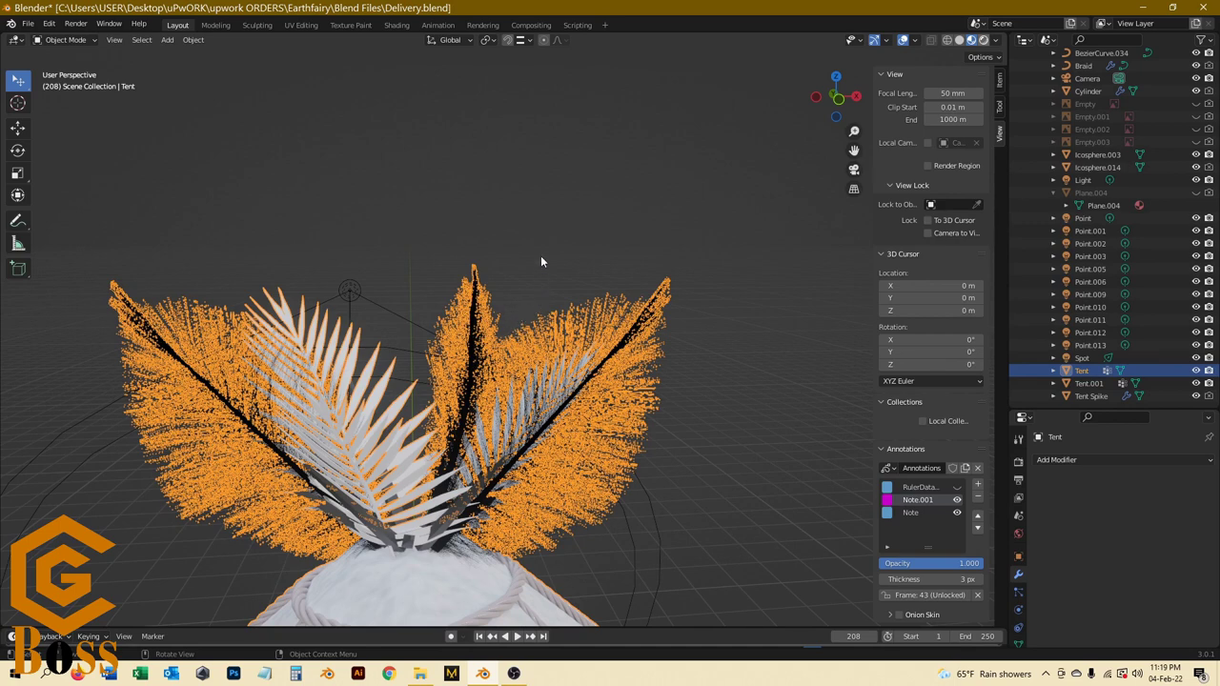
# Step: Switch to Rendered shading, deselect the Tent, and tilt the view over the feathers and roof
pyautogui.press('z')
pyautogui.press('8')
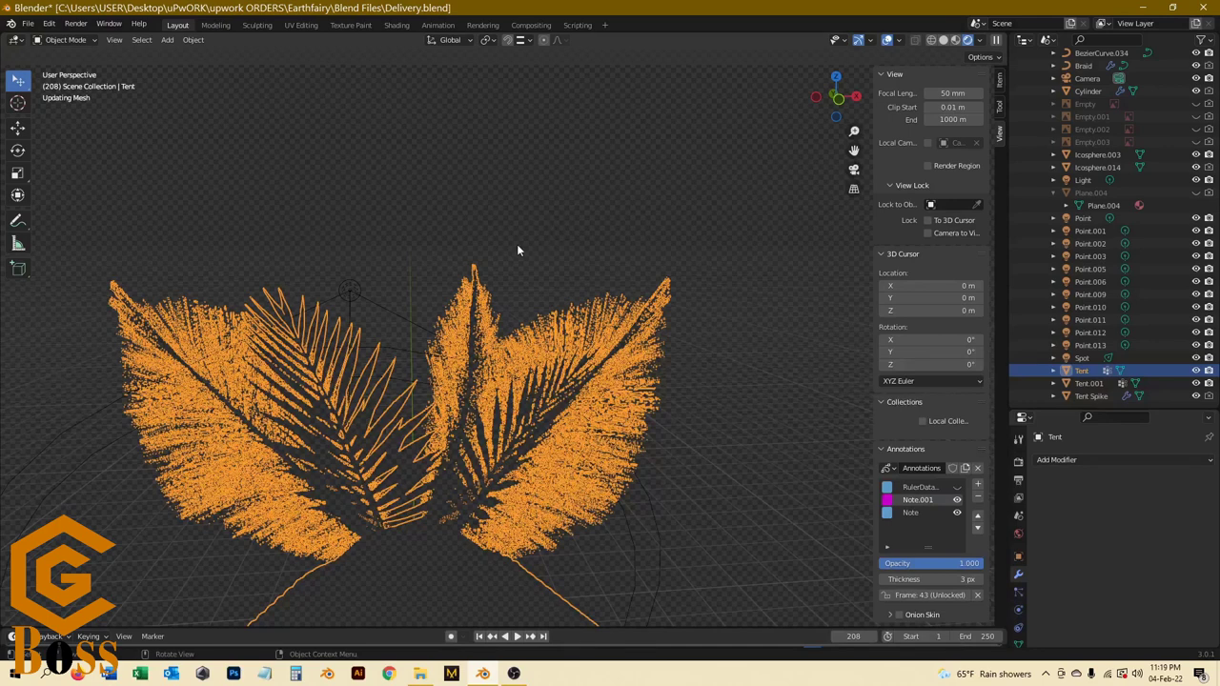
pyautogui.click(456, 168)
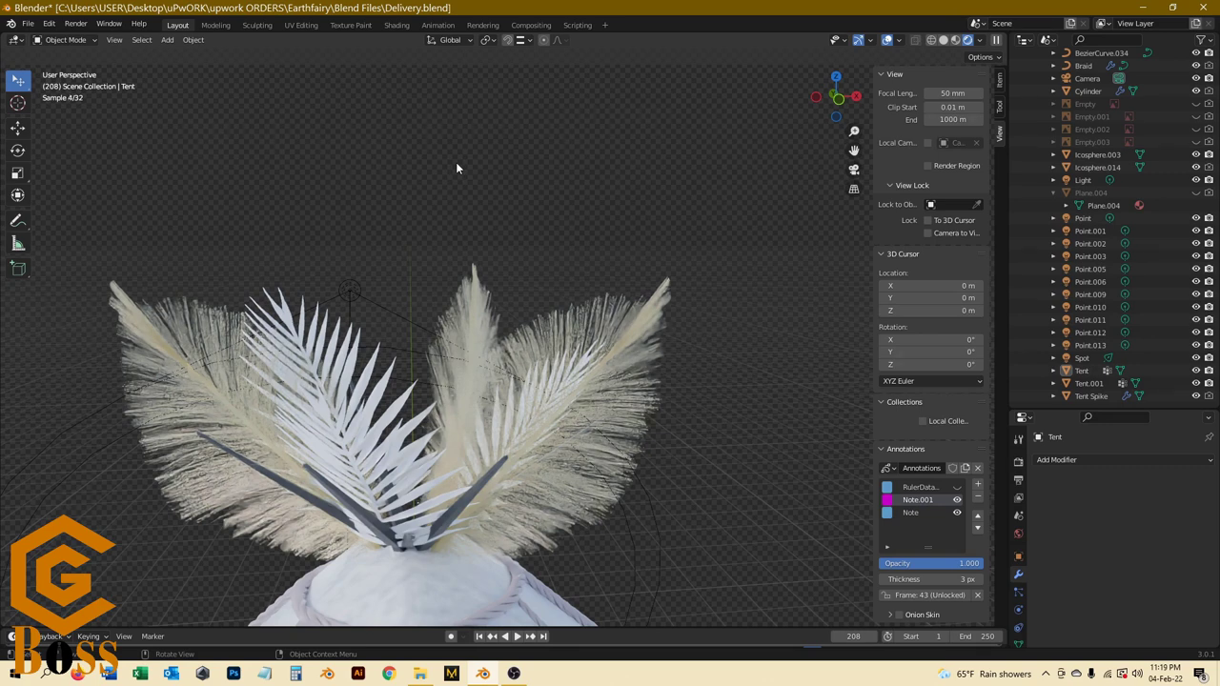
pyautogui.press('KP_8')
pyautogui.press('KP_8')
pyautogui.press('KP_8')
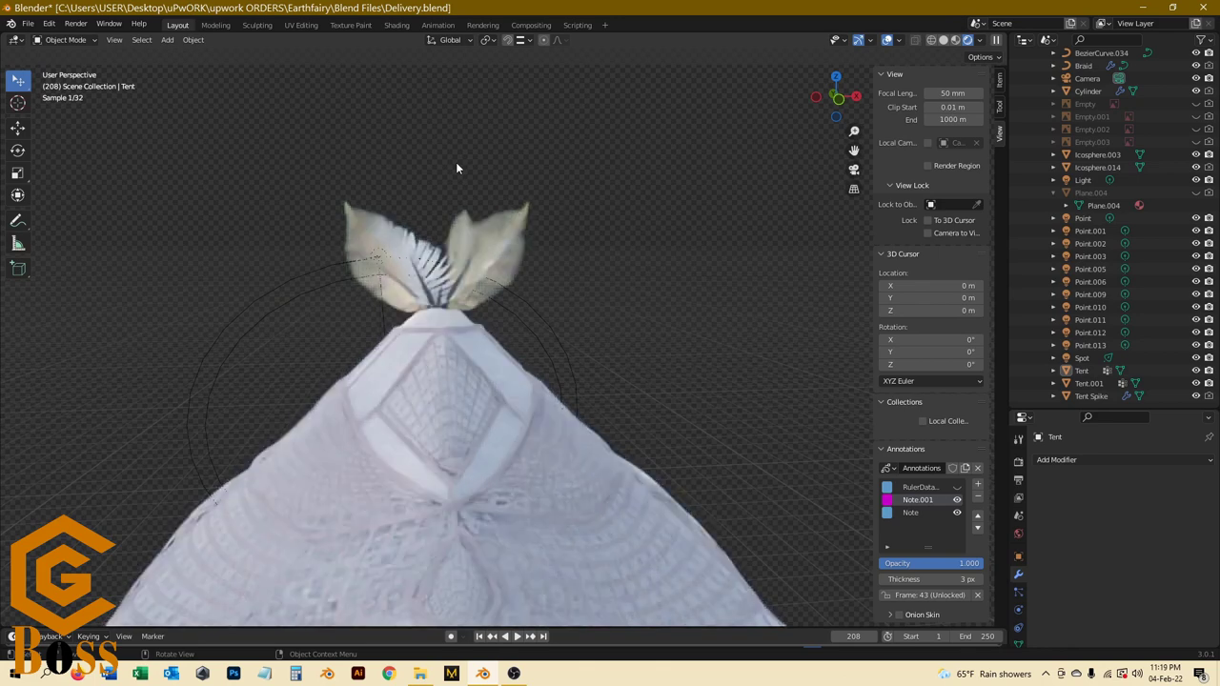
pyautogui.press('KP_8')
pyautogui.press('KP_8')
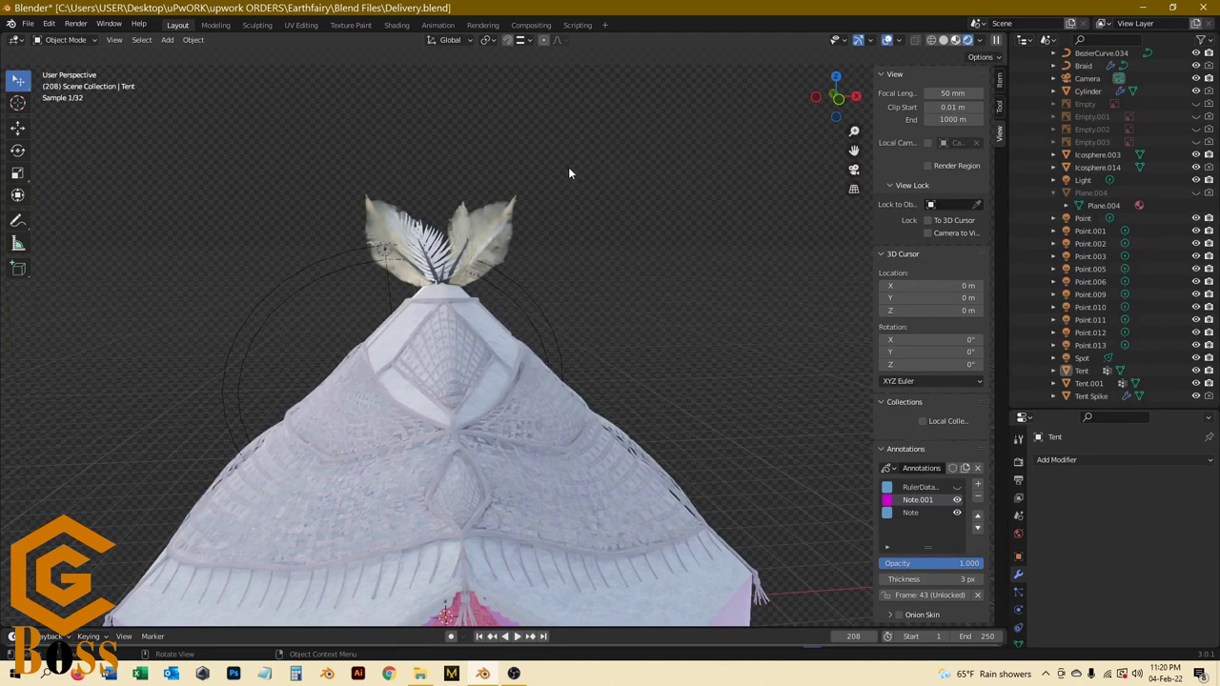
# Step: Switch to solid shading and turn the view toward the tent's pink doorway
pyautogui.press('z')
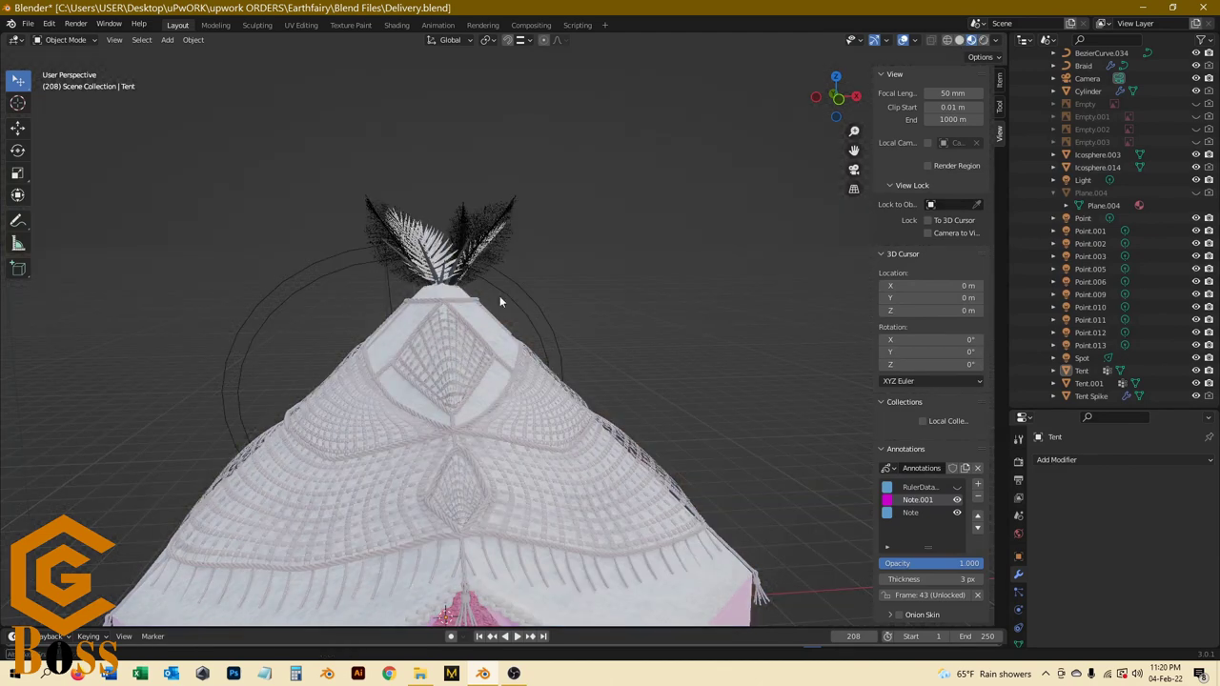
pyautogui.moveTo(499, 302); pyautogui.dragTo(525, 219, button='middle')
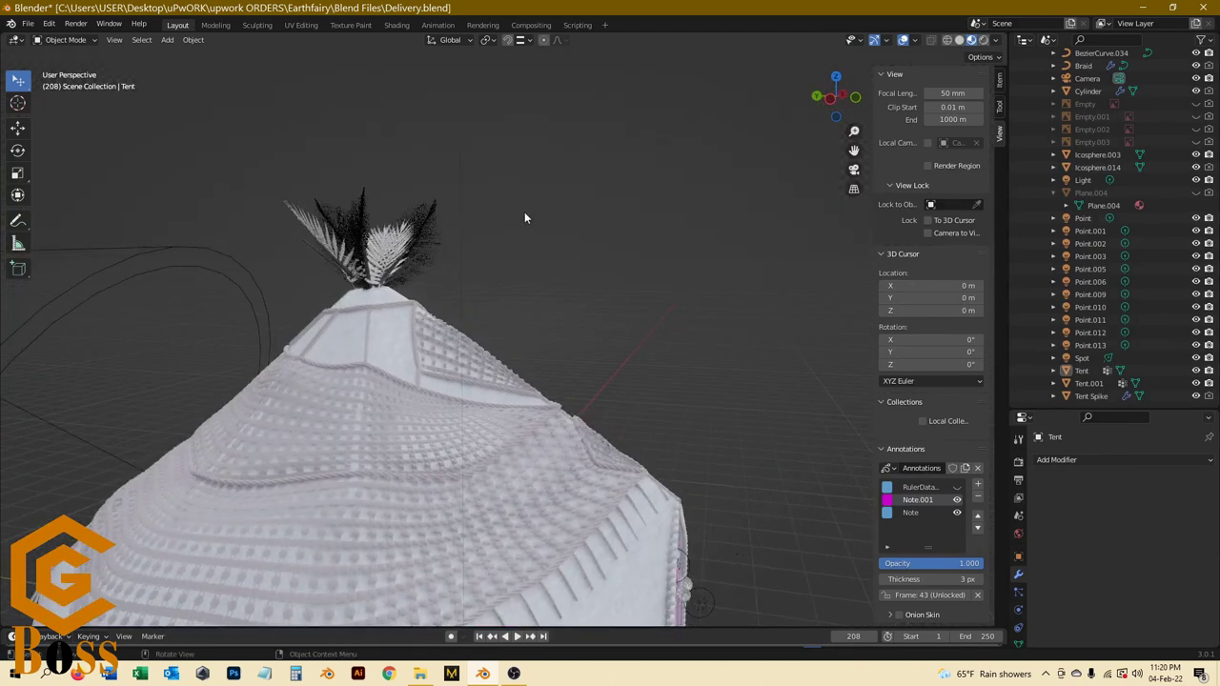
pyautogui.scroll(-6, 525, 218)
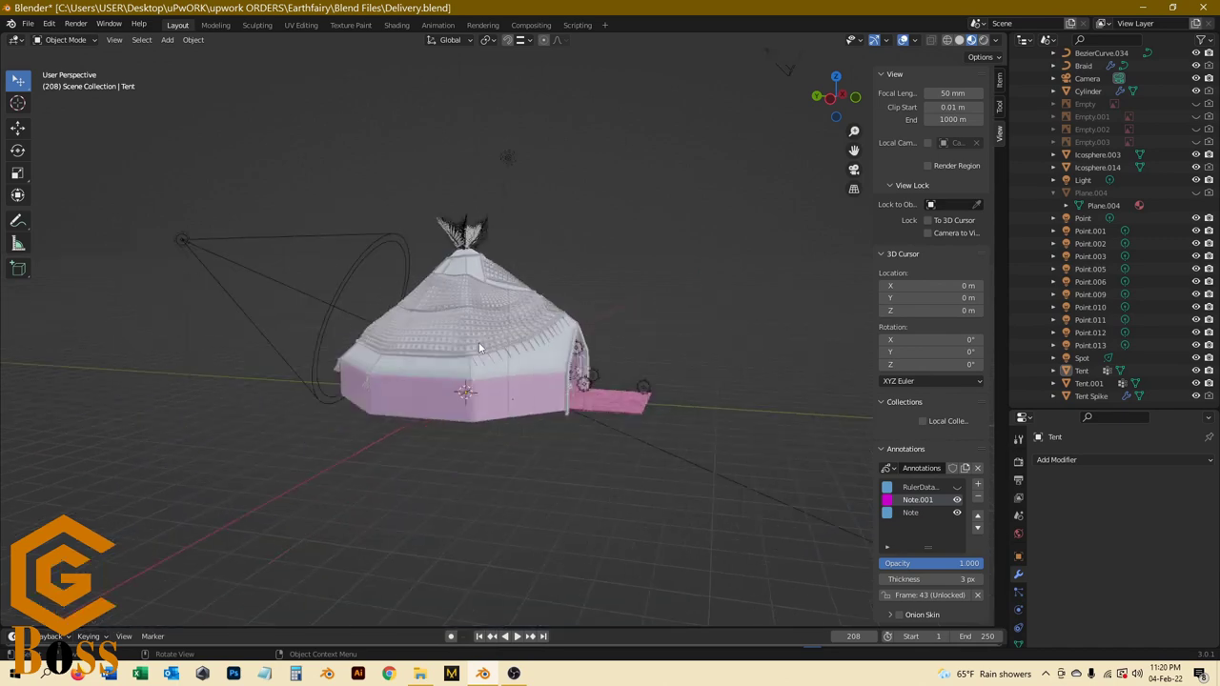
pyautogui.scroll(2, 473, 328)
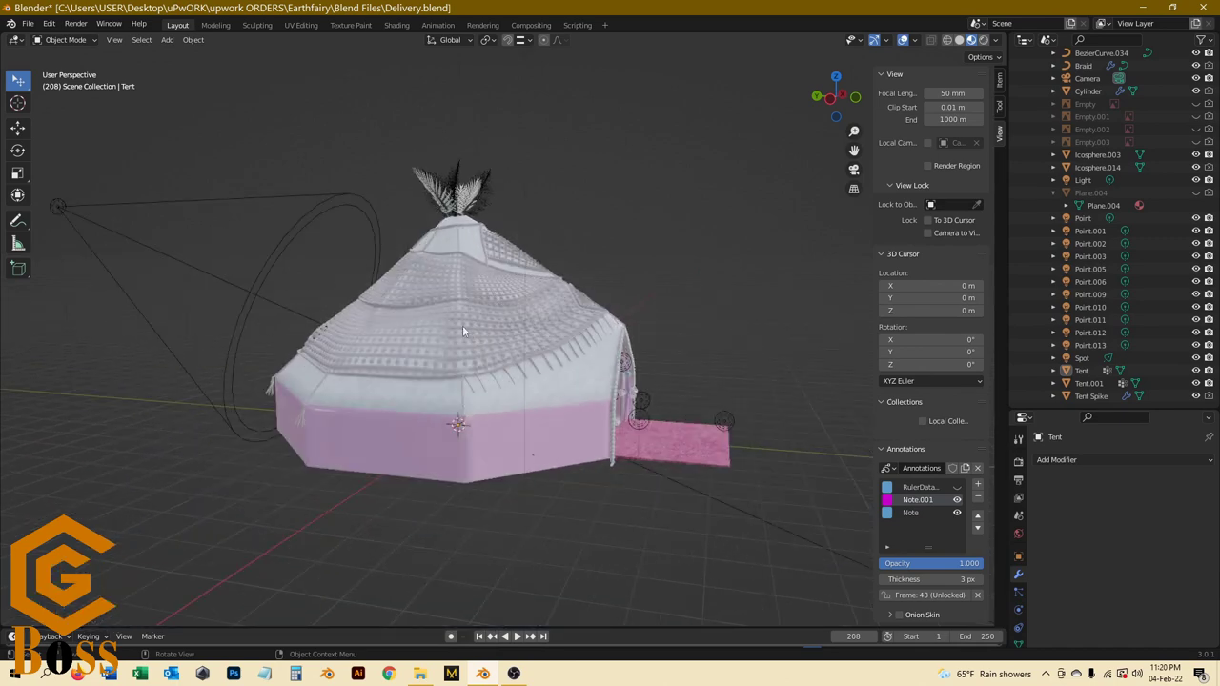
pyautogui.scroll(2, 462, 325)
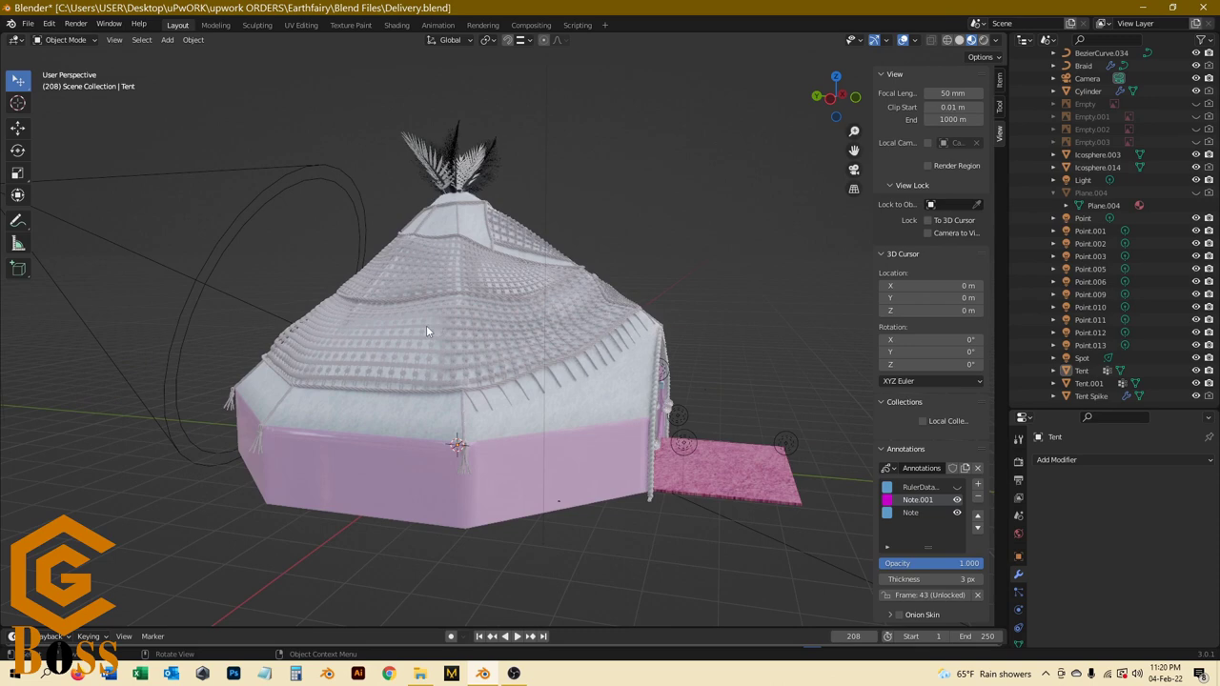
pyautogui.press('KP_6')
pyautogui.press('KP_6')
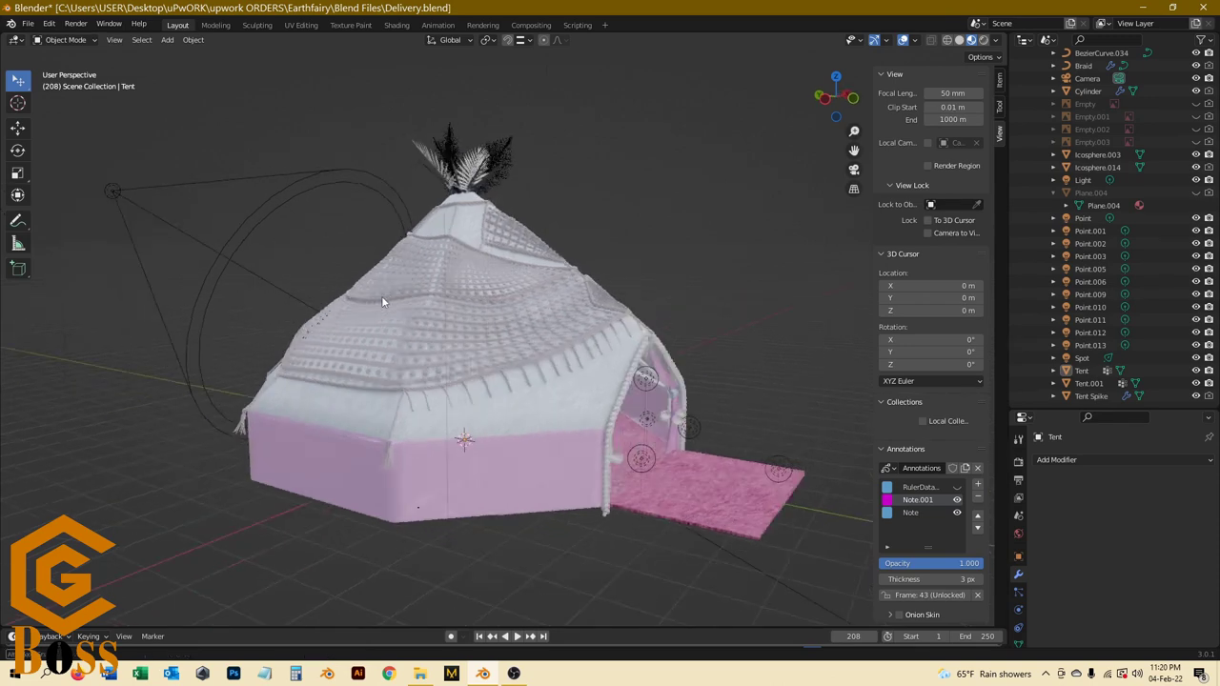
pyautogui.press('KP_6')
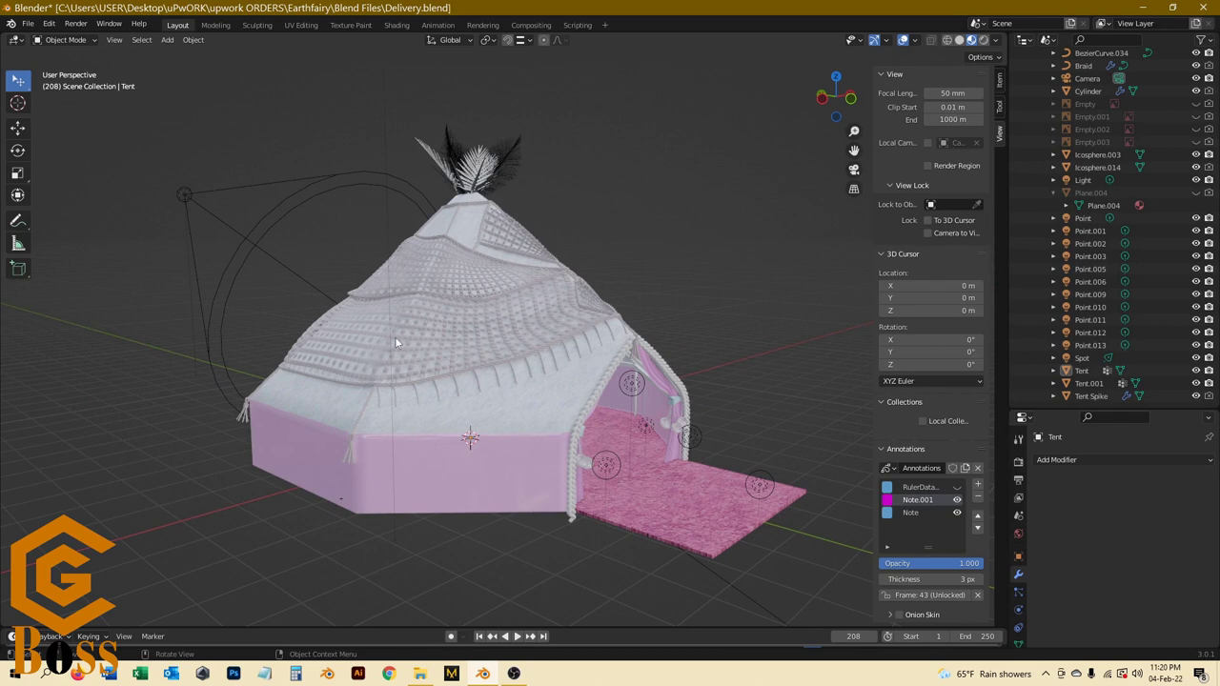
# Step: Select then deselect the Tent, and orbit over the roof to see the pink interior
pyautogui.click(484, 309)
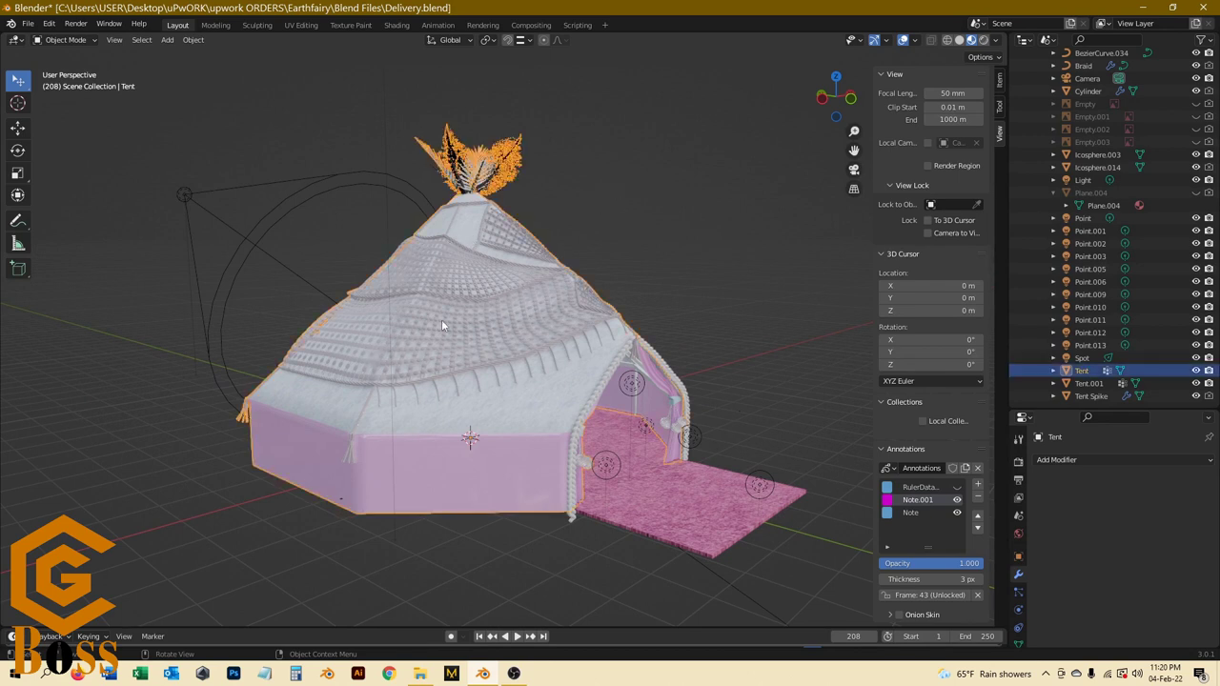
pyautogui.hotkey('alt', 'a')
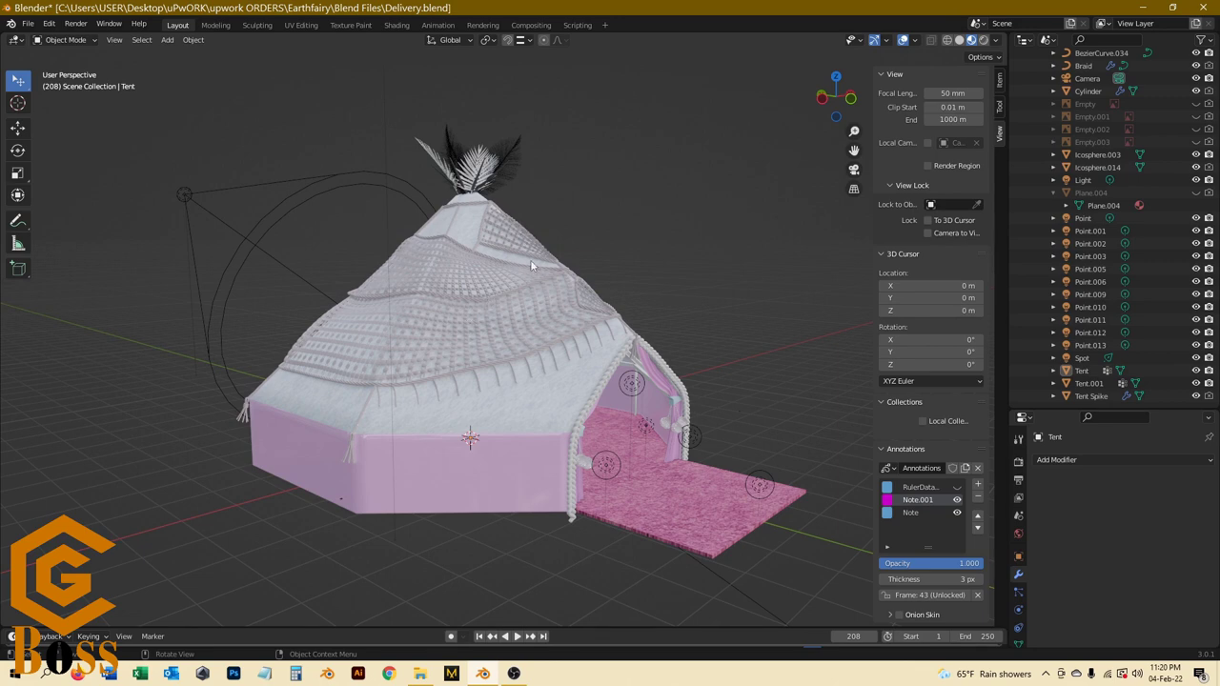
pyautogui.scroll(2, 541, 284)
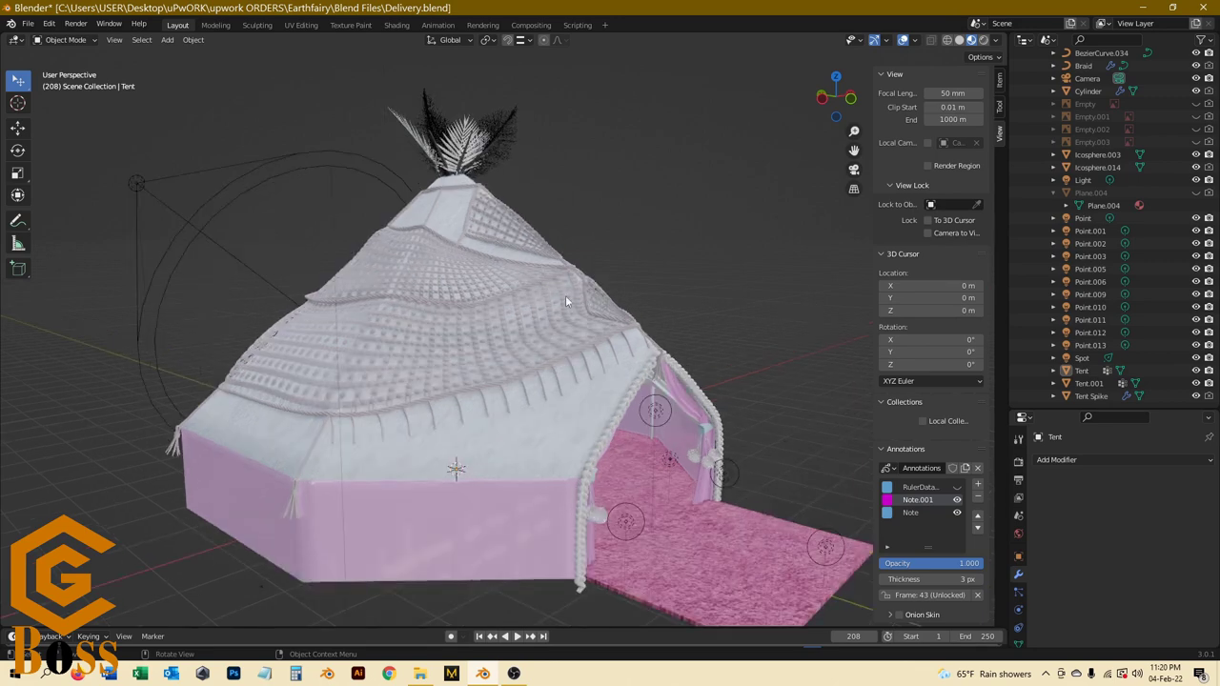
pyautogui.scroll(3, 565, 295)
pyautogui.moveTo(565, 296); pyautogui.dragTo(518, 240, button='middle')
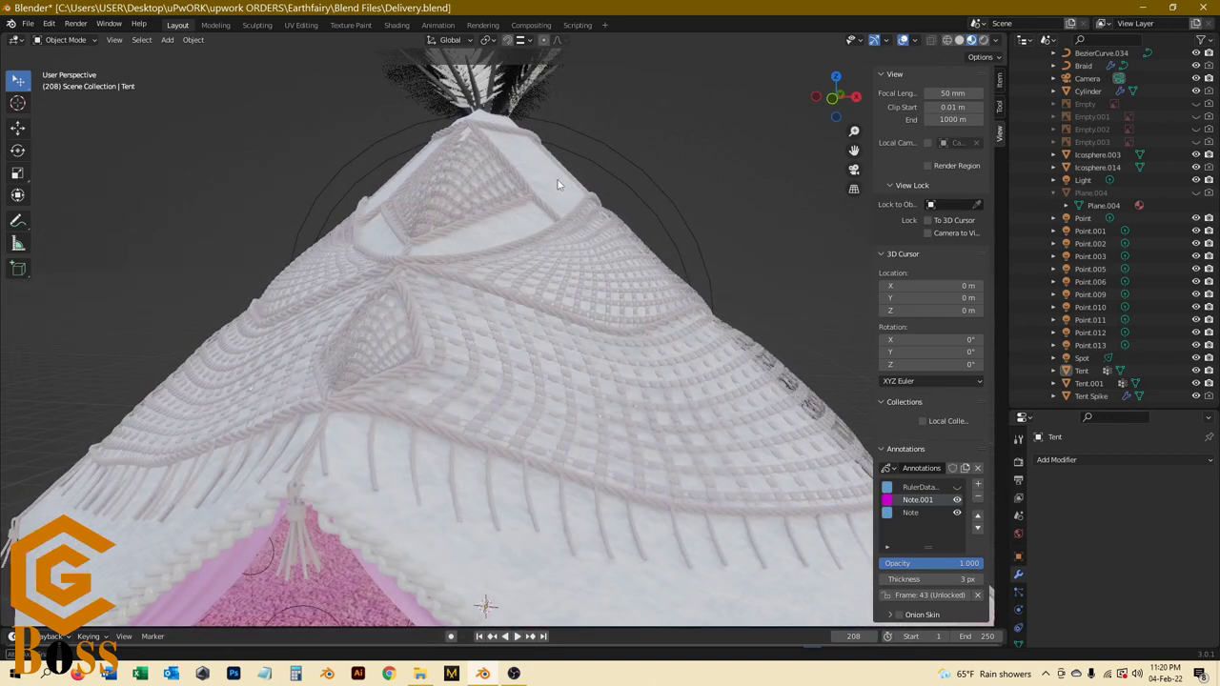
pyautogui.moveTo(559, 184); pyautogui.dragTo(559, 172, button='middle')
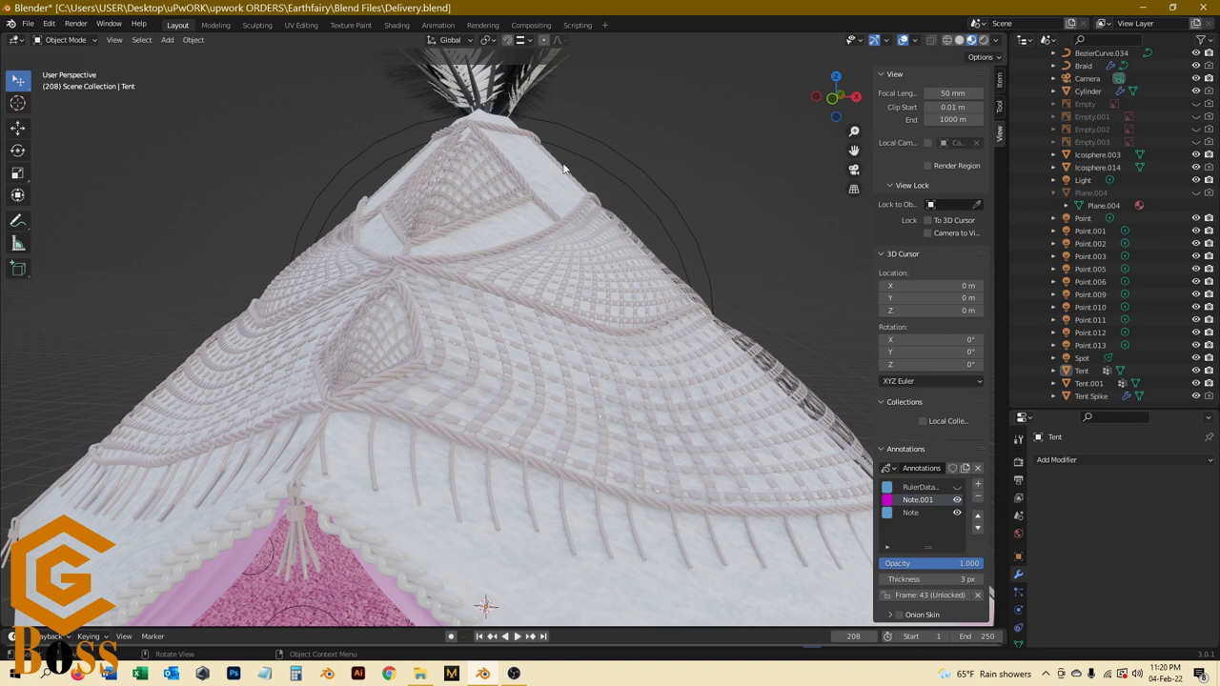
pyautogui.moveTo(563, 169); pyautogui.dragTo(561, 186, button='middle')
pyautogui.scroll(-3, 561, 186)
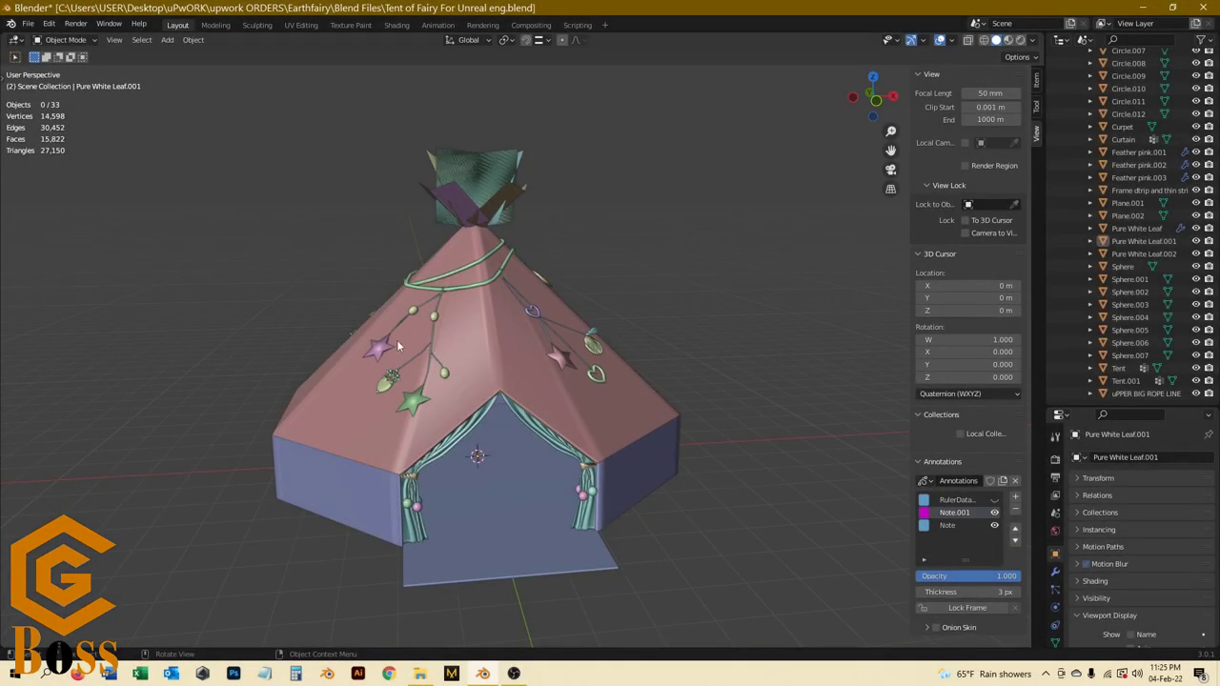
# Step: View the tent in Material Preview, orbiting from the curtained door to the flower and heart ornaments
pyautogui.moveTo(446, 379); pyautogui.dragTo(346, 373, button='middle')
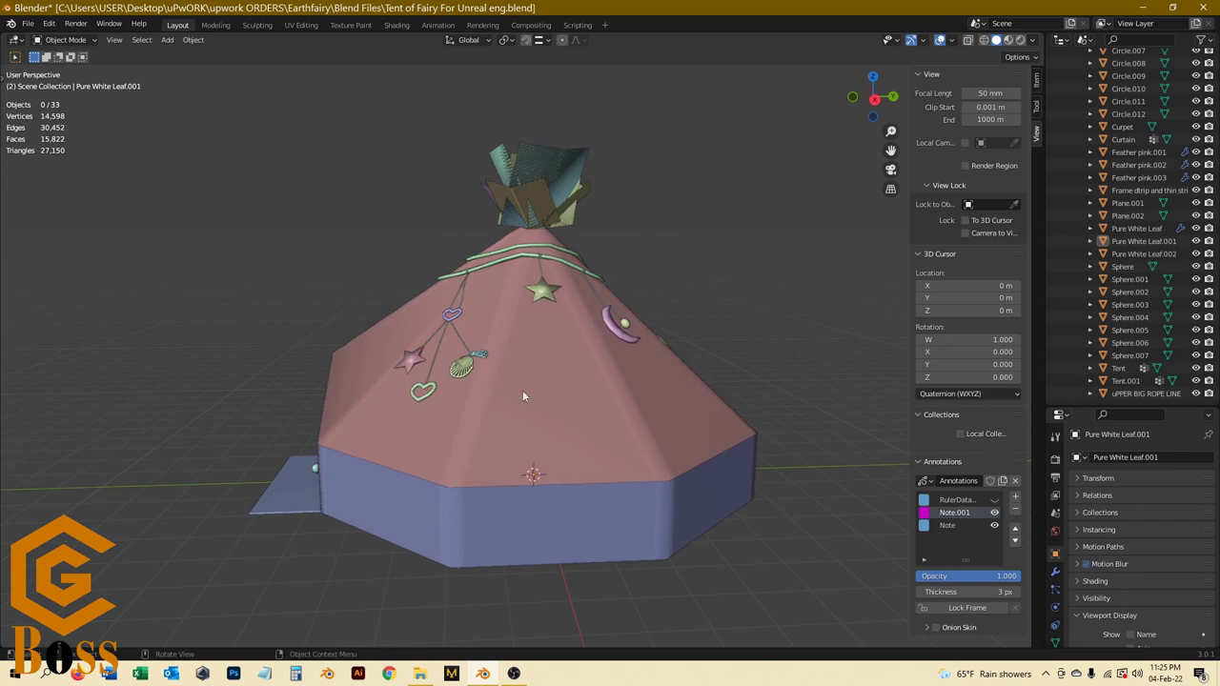
pyautogui.moveTo(479, 393); pyautogui.dragTo(610, 325, button='middle')
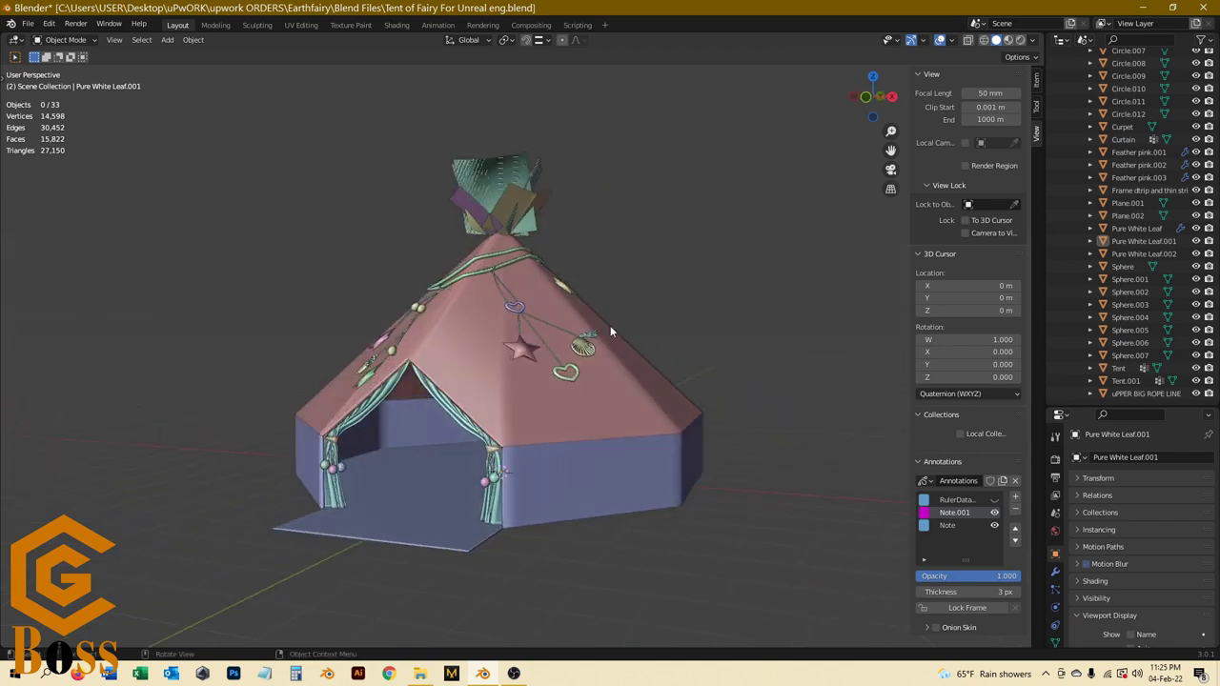
pyautogui.click(1017, 40)
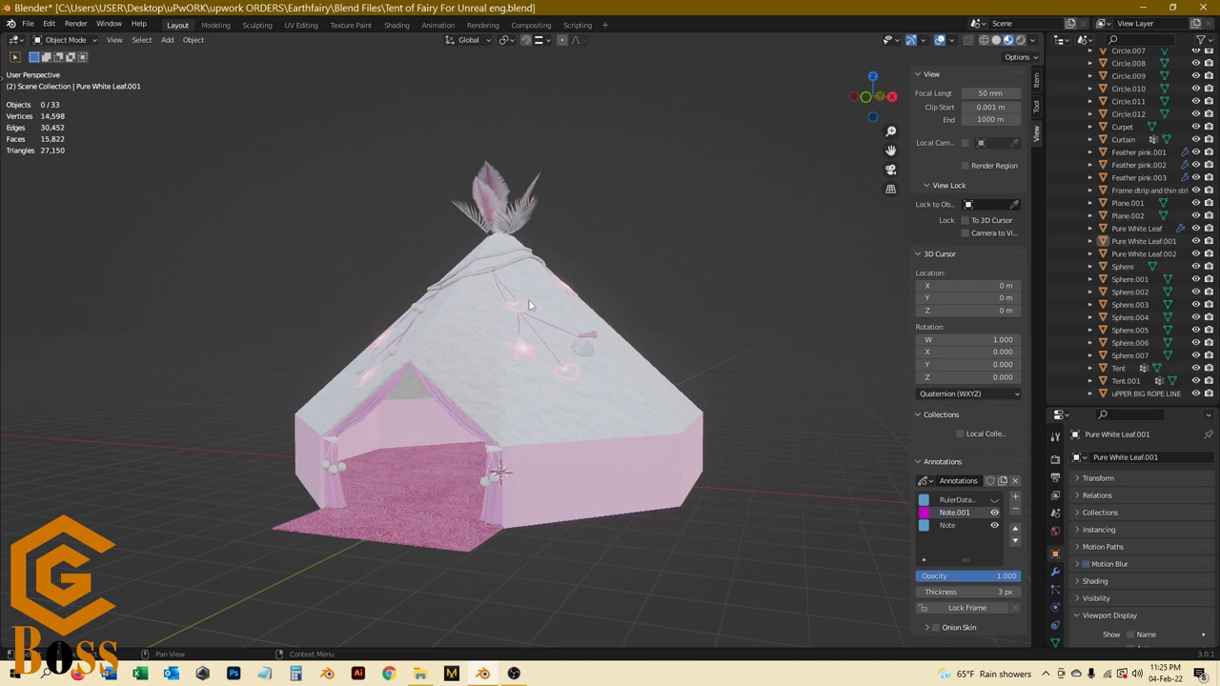
pyautogui.scroll(3, 433, 373)
pyautogui.moveTo(469, 369)
pyautogui.mouseDown(button='middle')
pyautogui.moveTo(474, 354)
pyautogui.moveTo(485, 359)
pyautogui.mouseUp(button='middle')
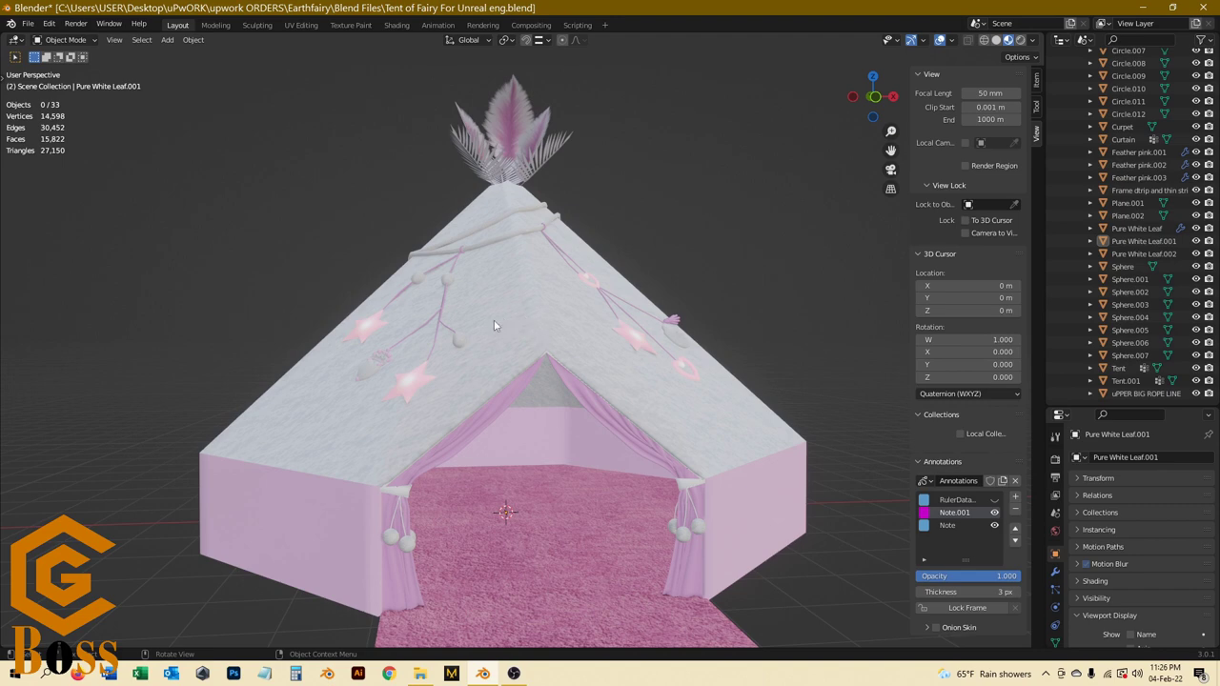
pyautogui.moveTo(404, 343); pyautogui.dragTo(588, 380, button='middle')
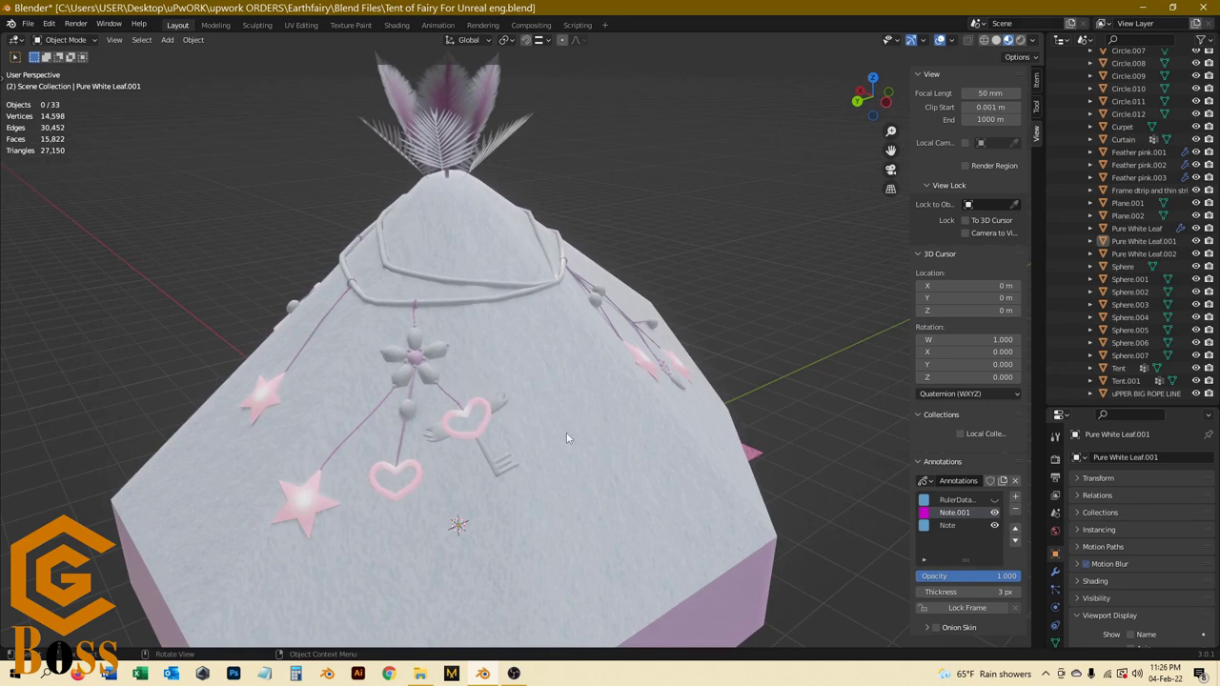
pyautogui.moveTo(583, 436); pyautogui.dragTo(454, 436, button='middle')
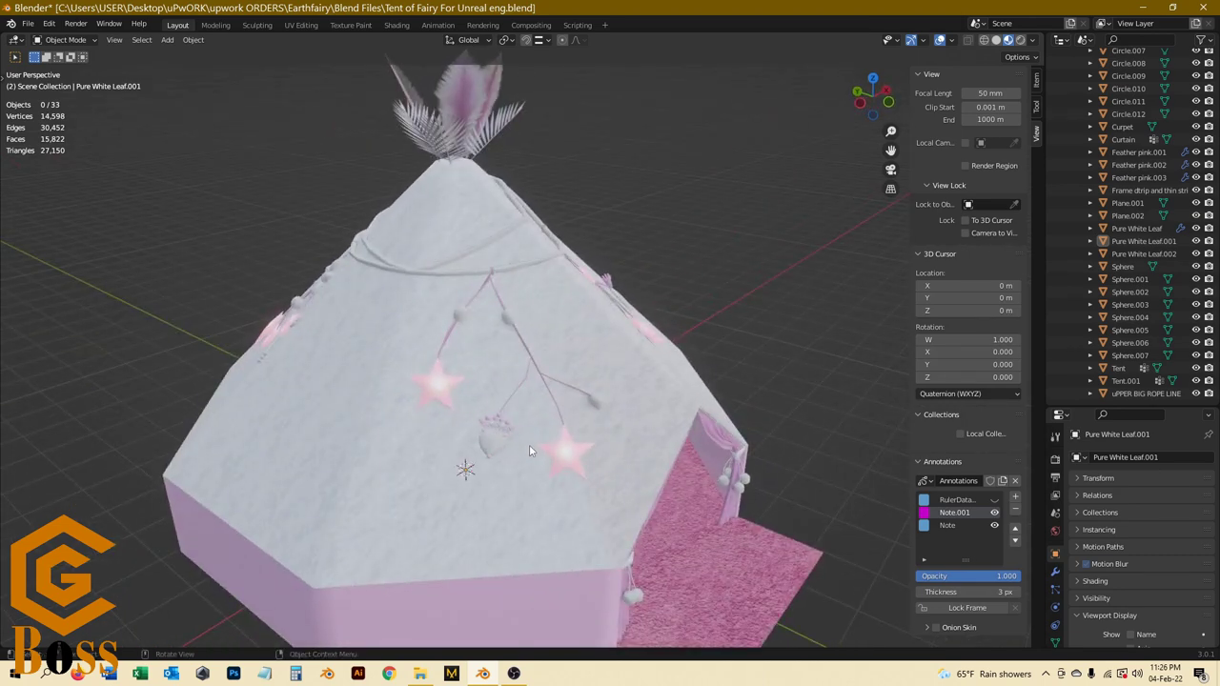
pyautogui.moveTo(500, 445); pyautogui.dragTo(633, 385, button='middle')
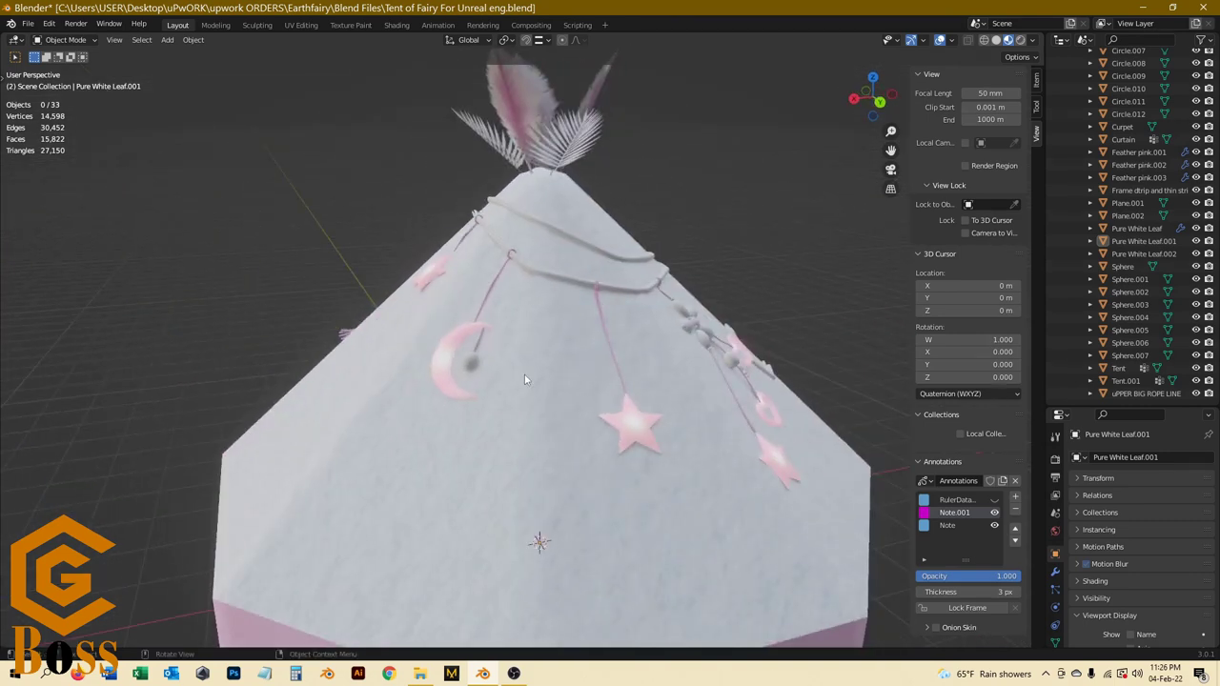
pyautogui.scroll(4, 555, 375)
pyautogui.moveTo(555, 376); pyautogui.dragTo(529, 353, button='middle')
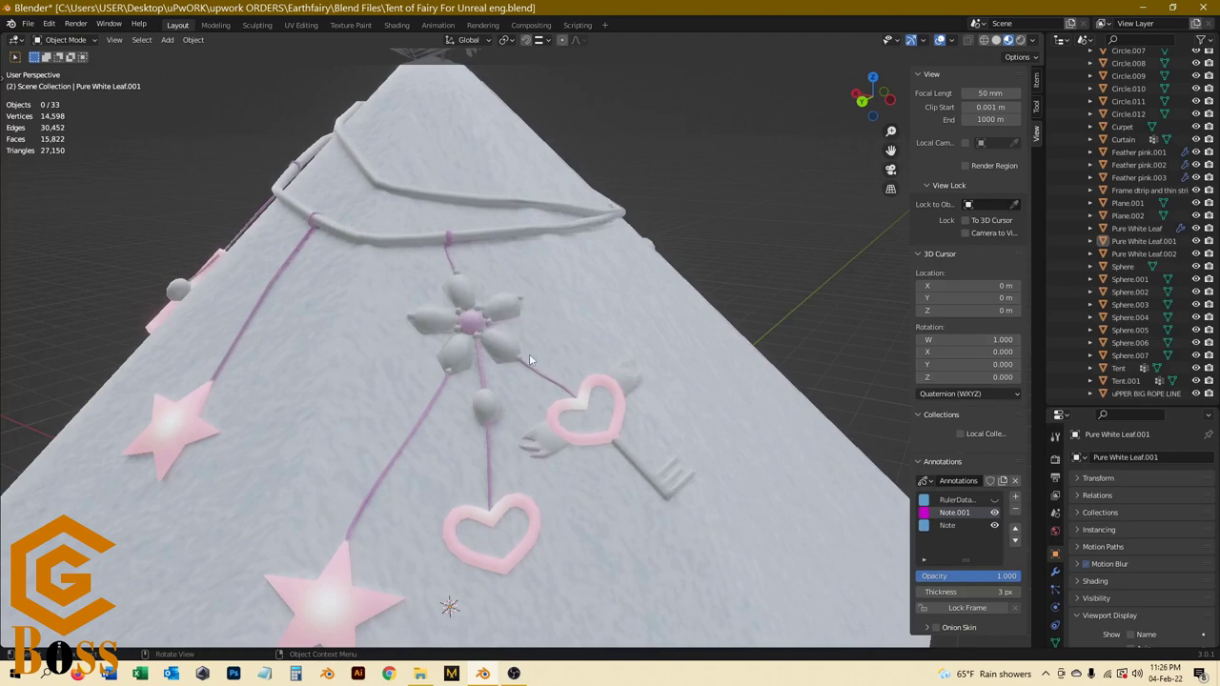
# Step: Switch to Rendered shading and orbit around the lit tent roof
pyautogui.click(1021, 39)
pyautogui.scroll(-3, 404, 442)
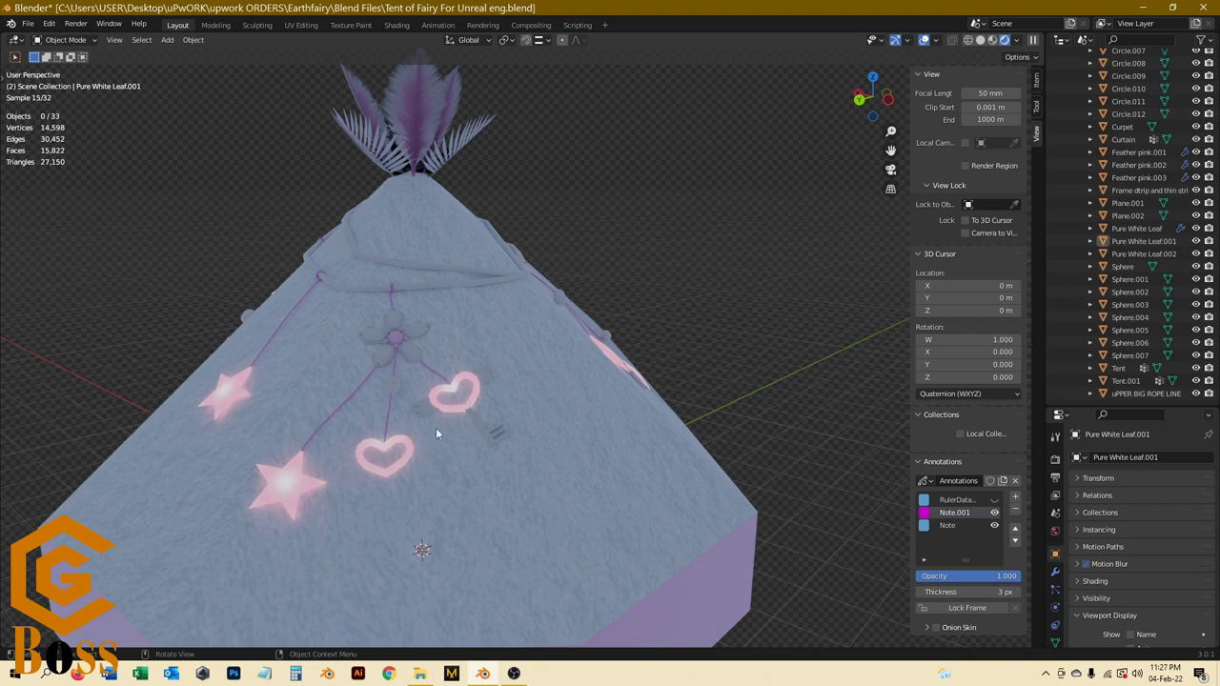
pyautogui.moveTo(521, 364); pyautogui.dragTo(506, 389, button='middle')
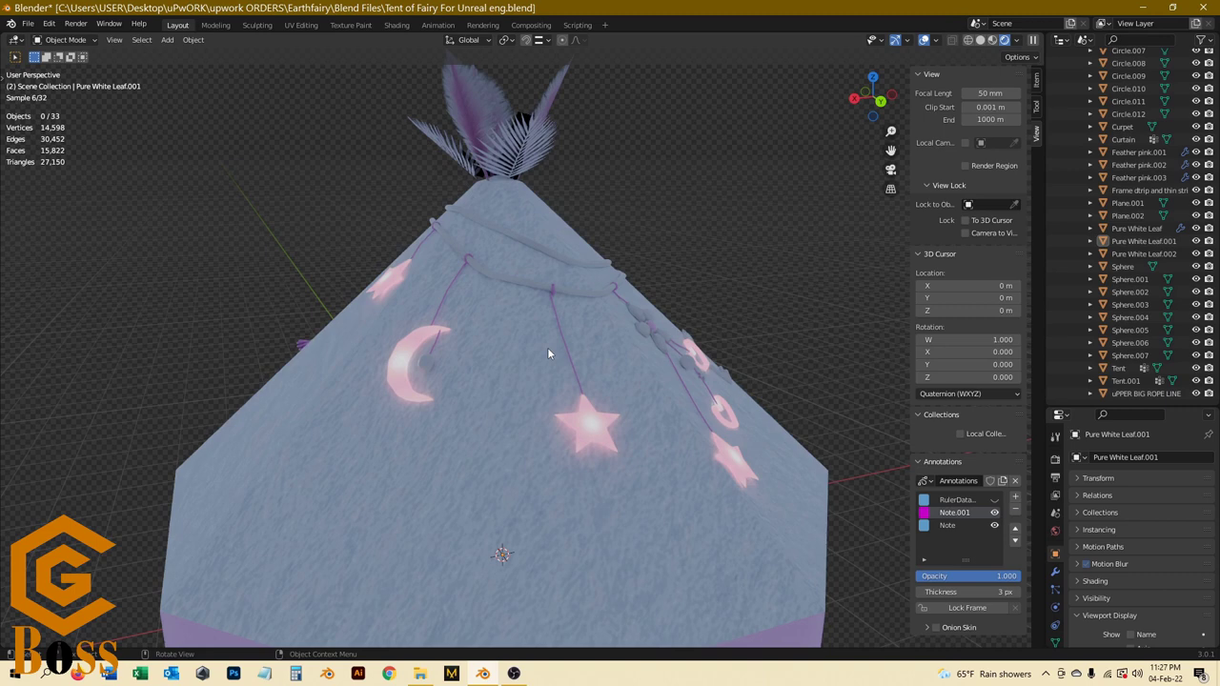
pyautogui.scroll(-3, 548, 354)
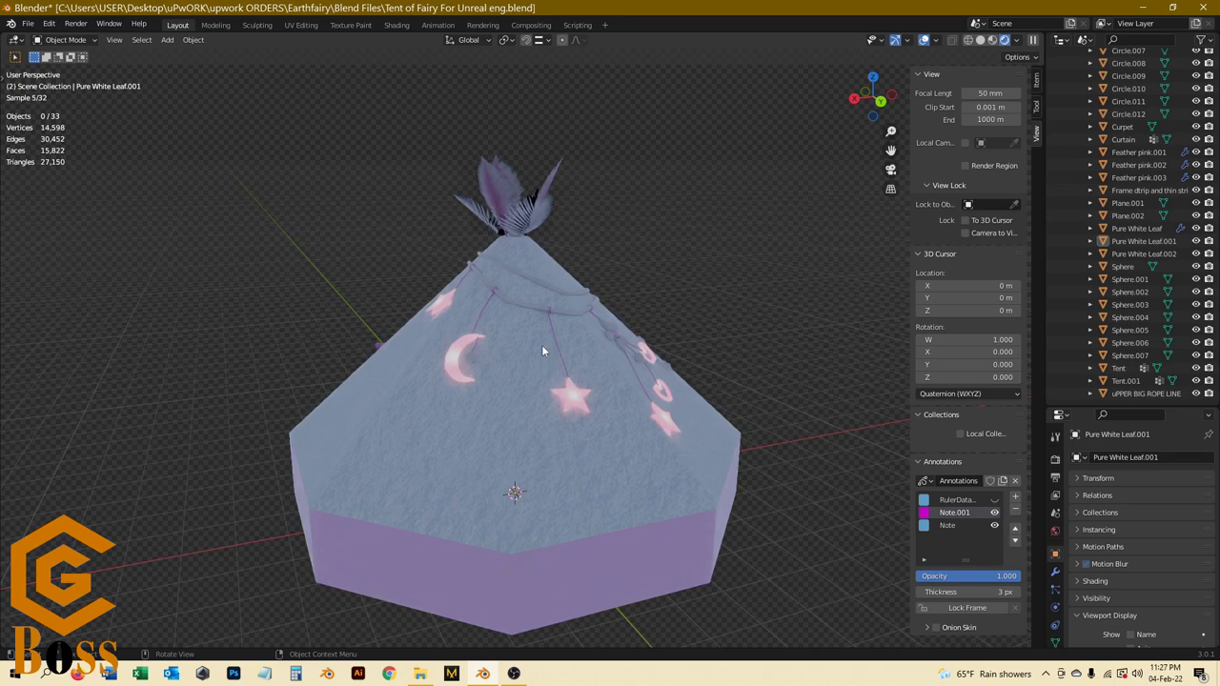
pyautogui.scroll(5, 539, 286)
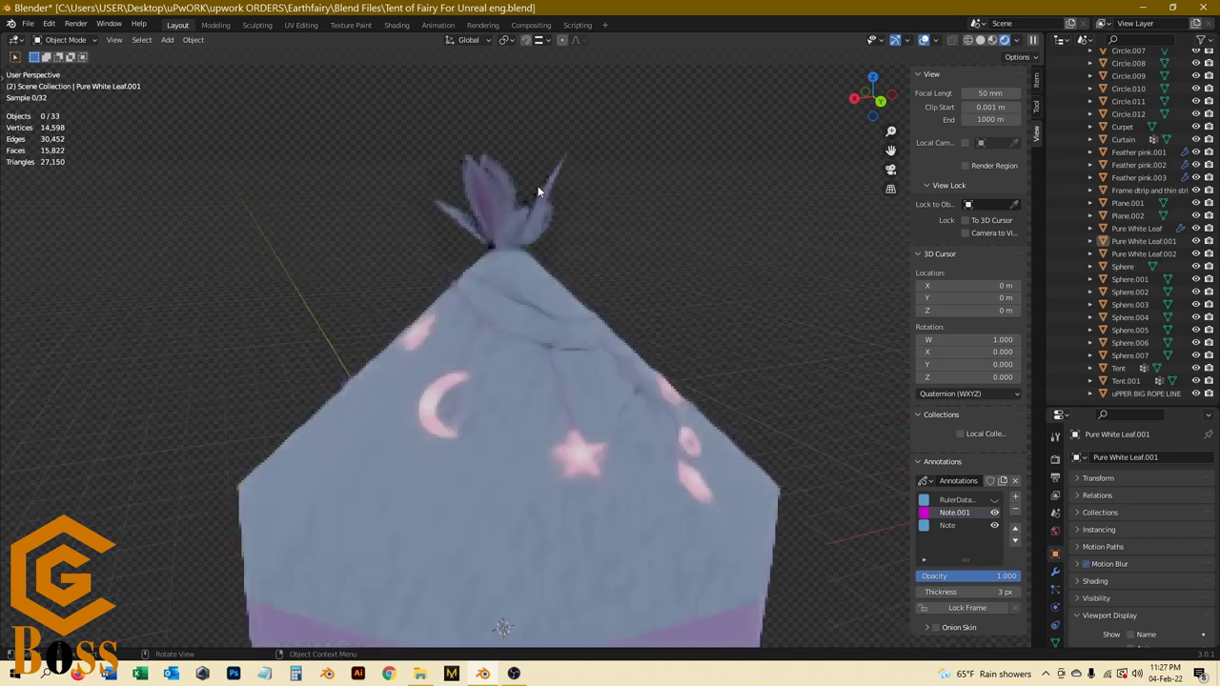
# Step: Return to Material Preview and select Feather pink.001, then Pure White Leaf.002
pyautogui.click(992, 40)
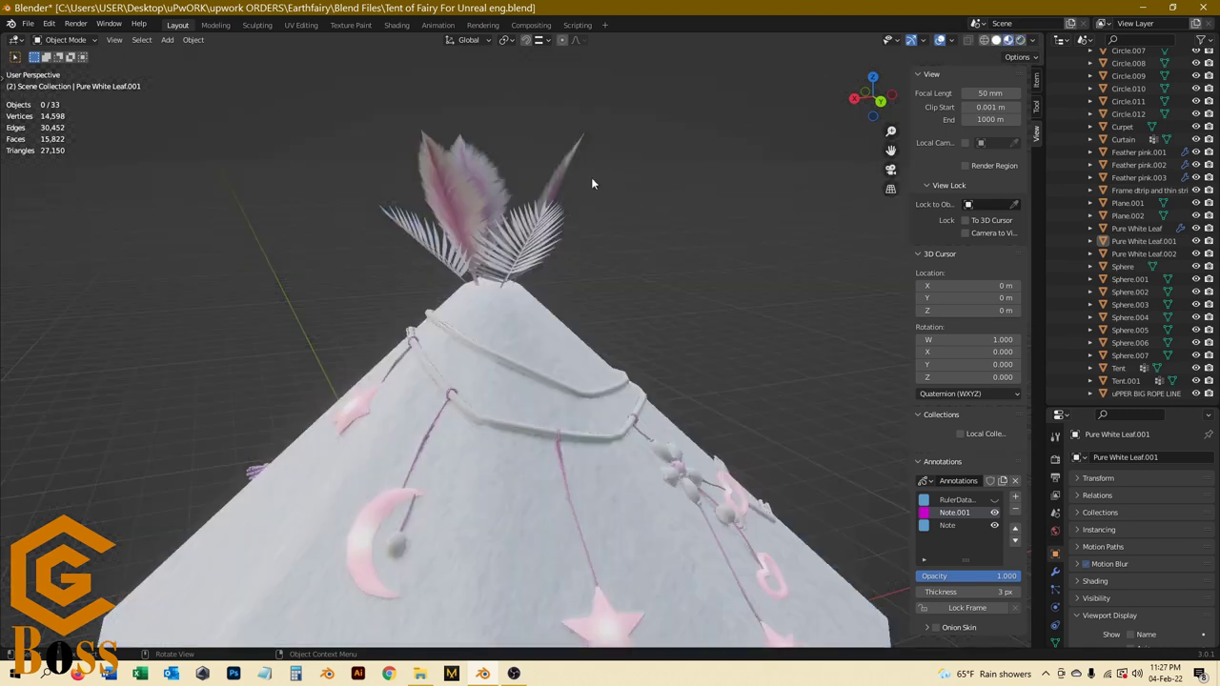
pyautogui.click(508, 212)
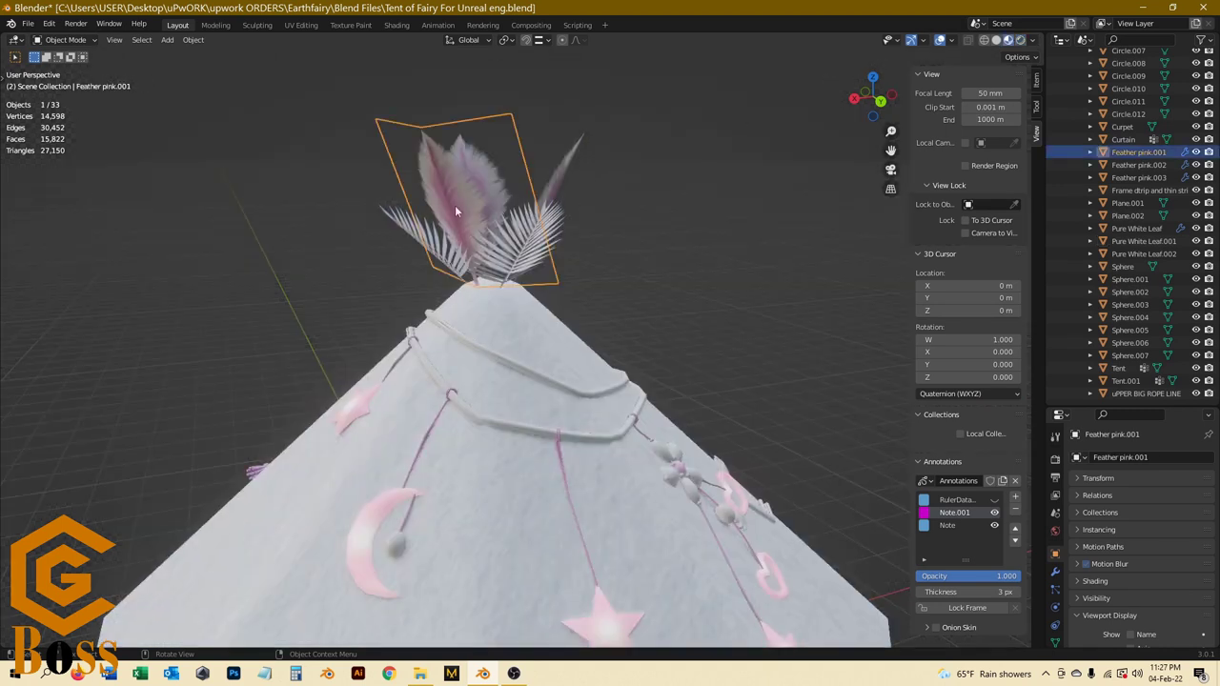
pyautogui.click(395, 219)
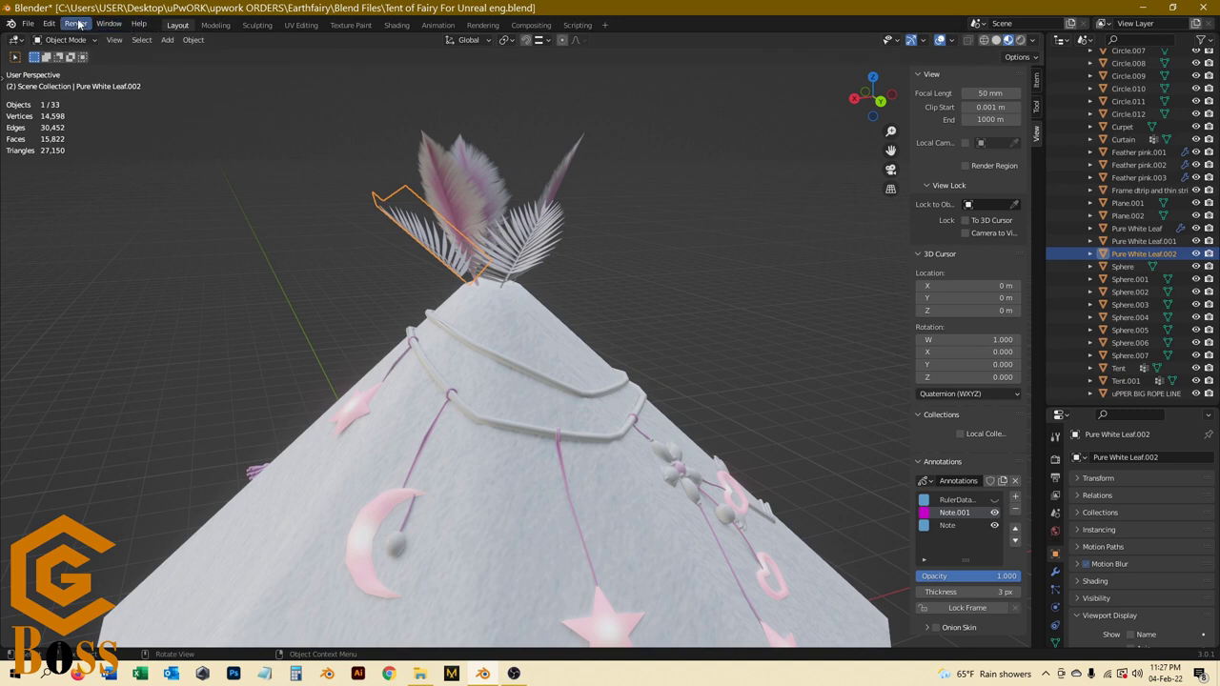
# Step: Find Import Images as Planes under Preferences > Add-ons, confirm it is enabled, and save preferences
pyautogui.click(49, 24)
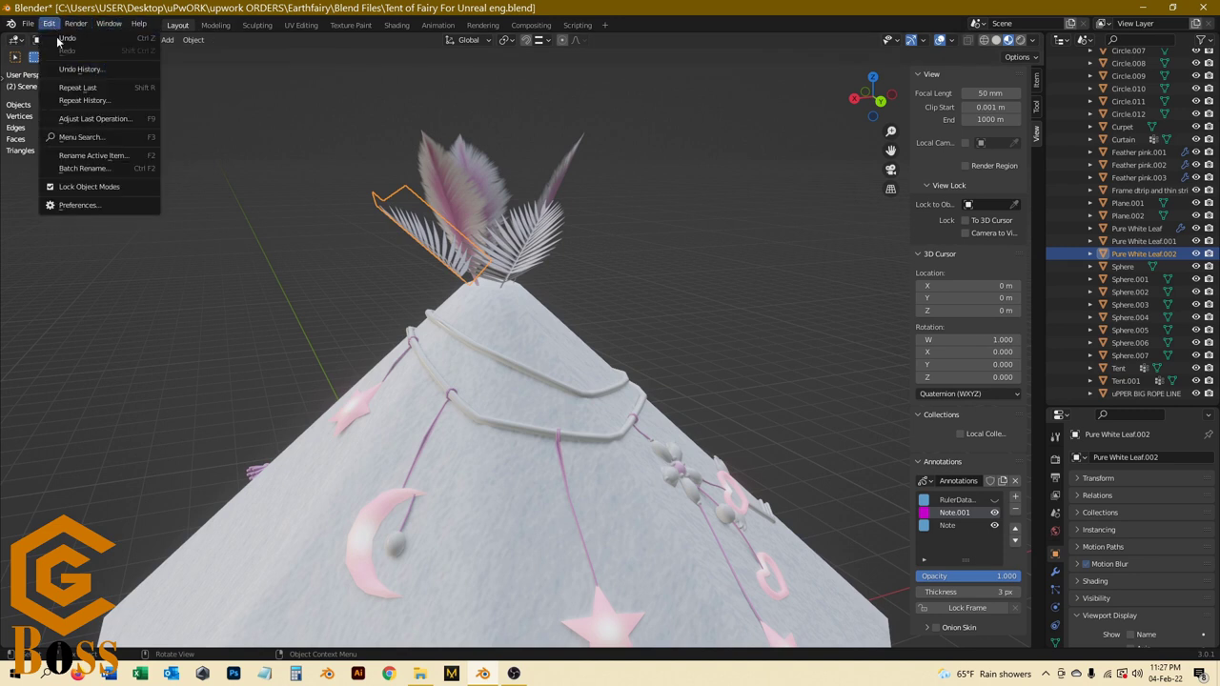
pyautogui.click(80, 205)
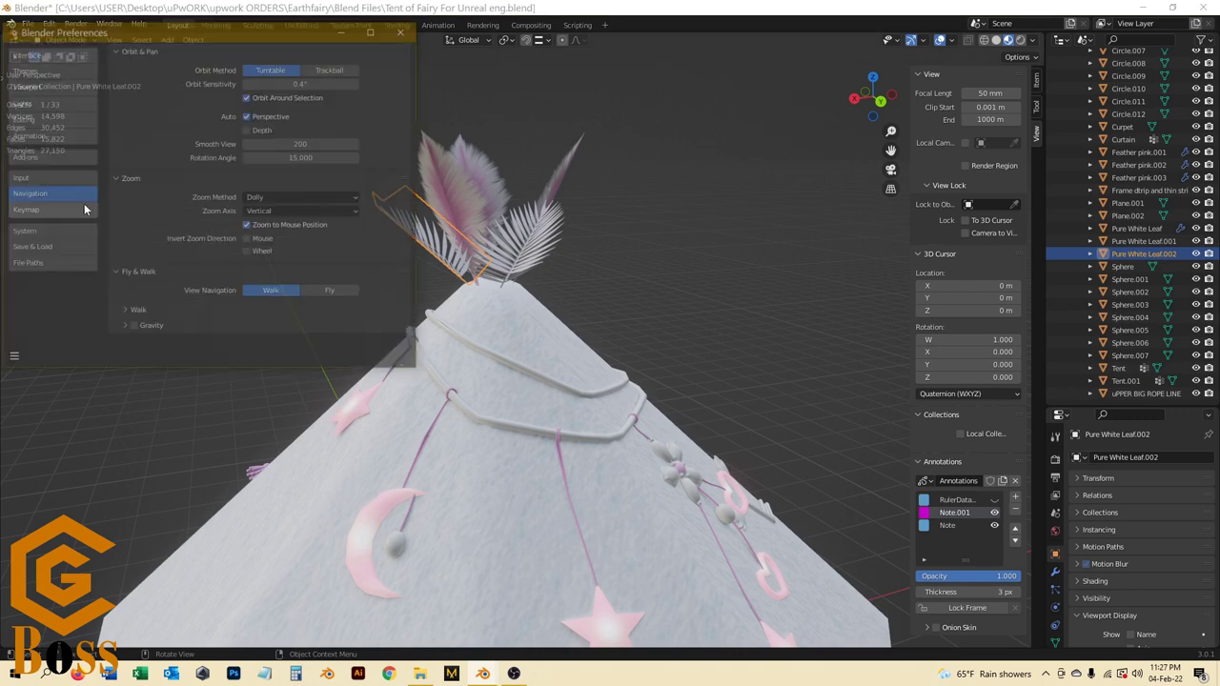
pyautogui.click(38, 157)
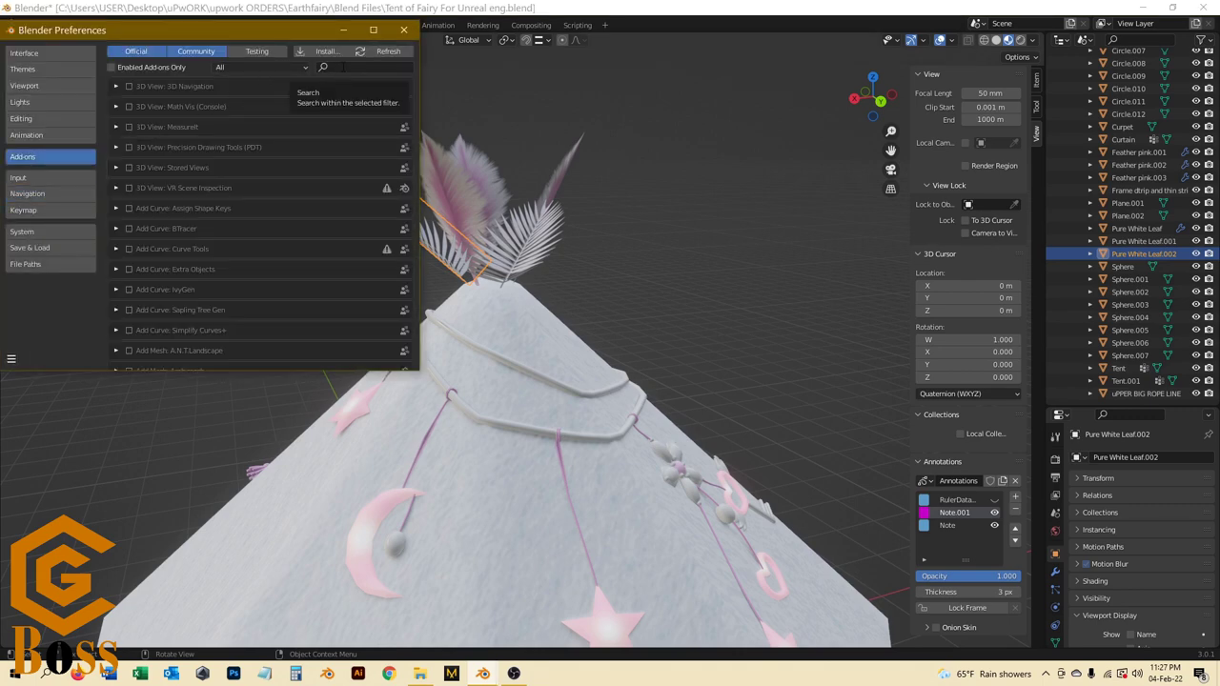
pyautogui.click(343, 68)
pyautogui.write('ima')
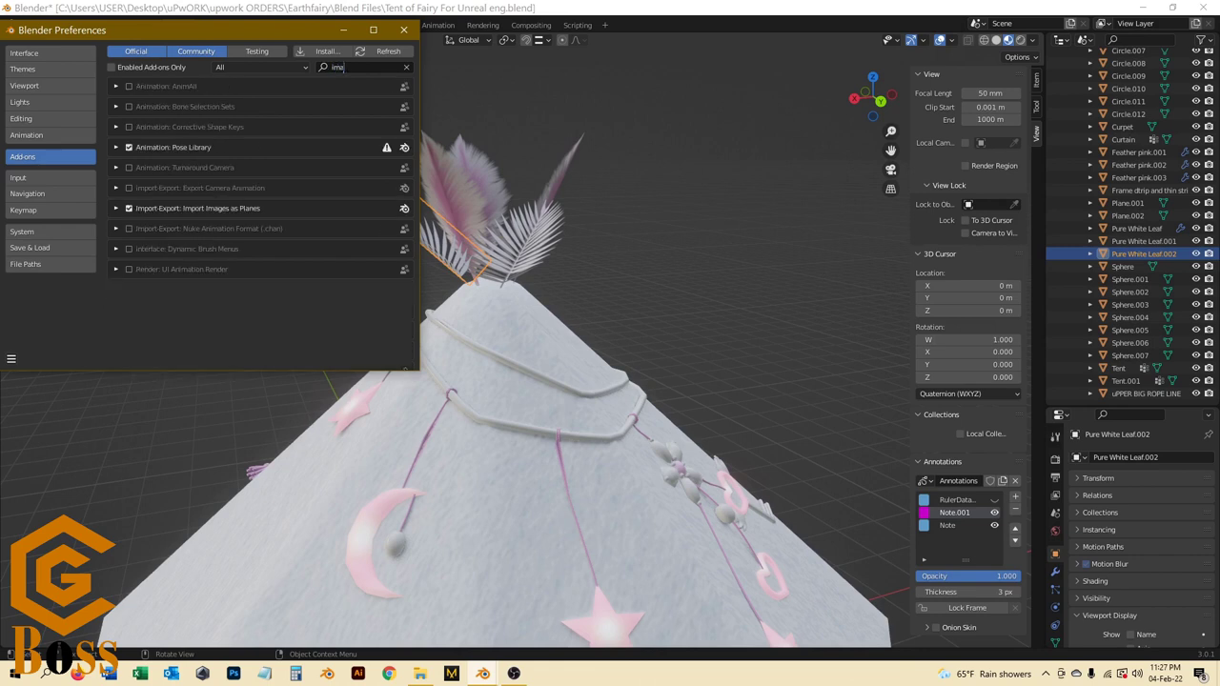
pyautogui.write(' age')
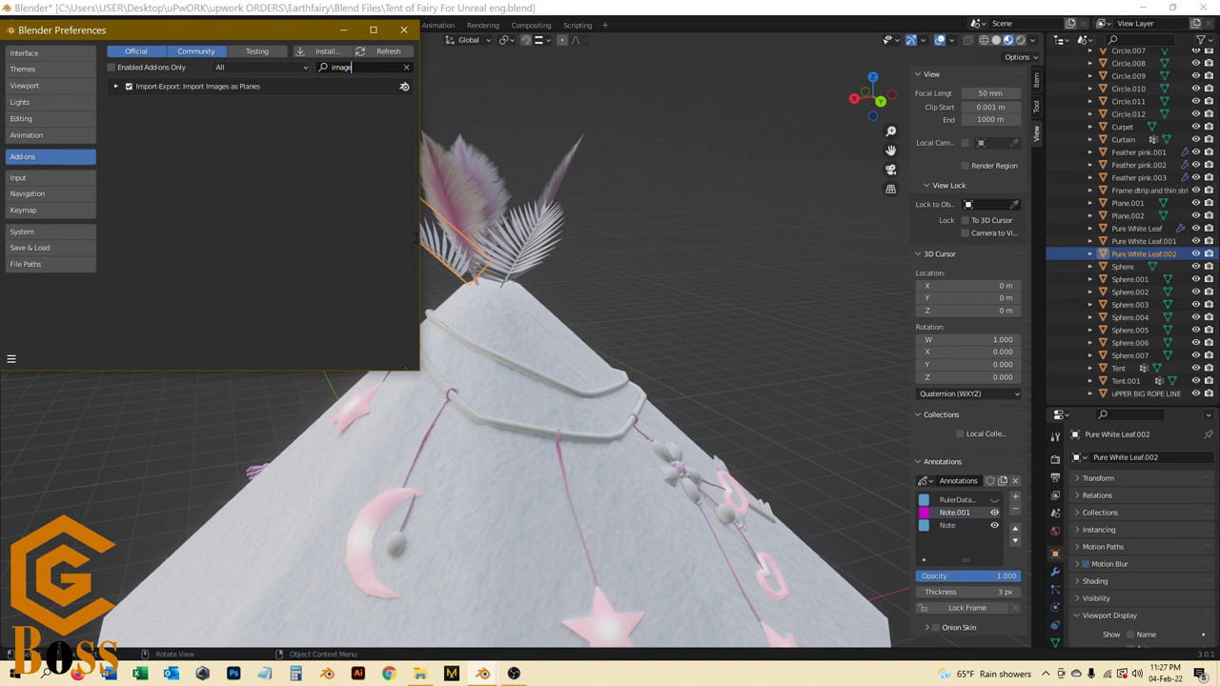
pyautogui.click(116, 87)
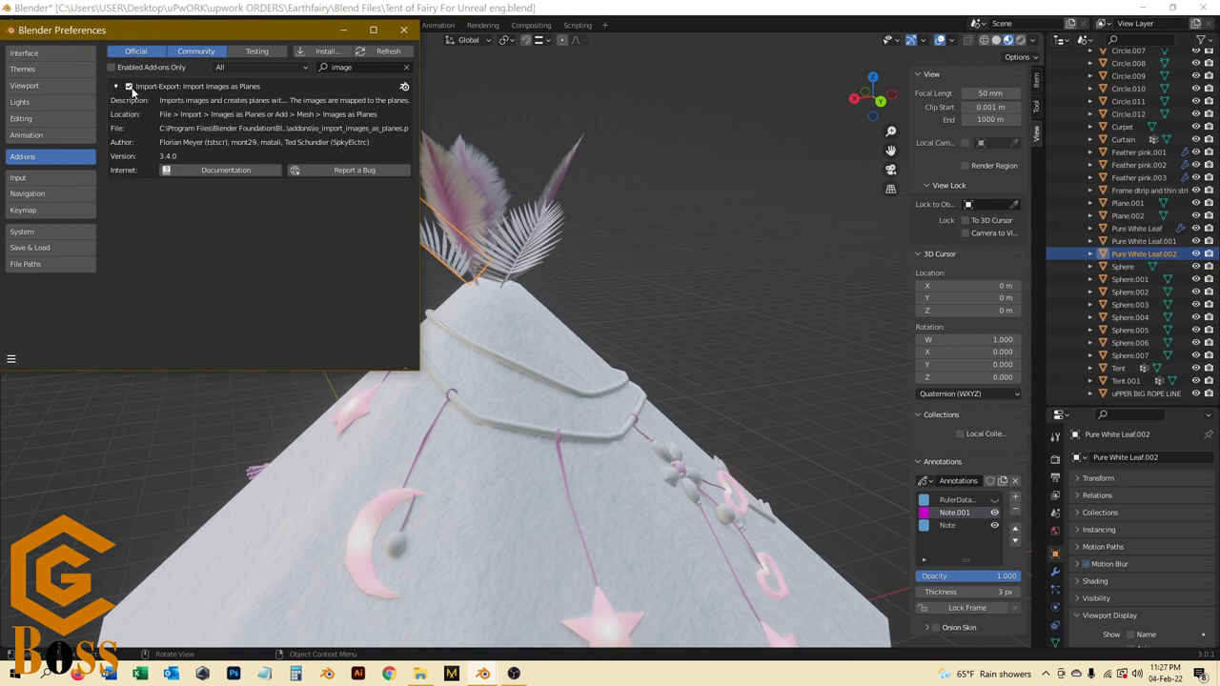
pyautogui.click(10, 362)
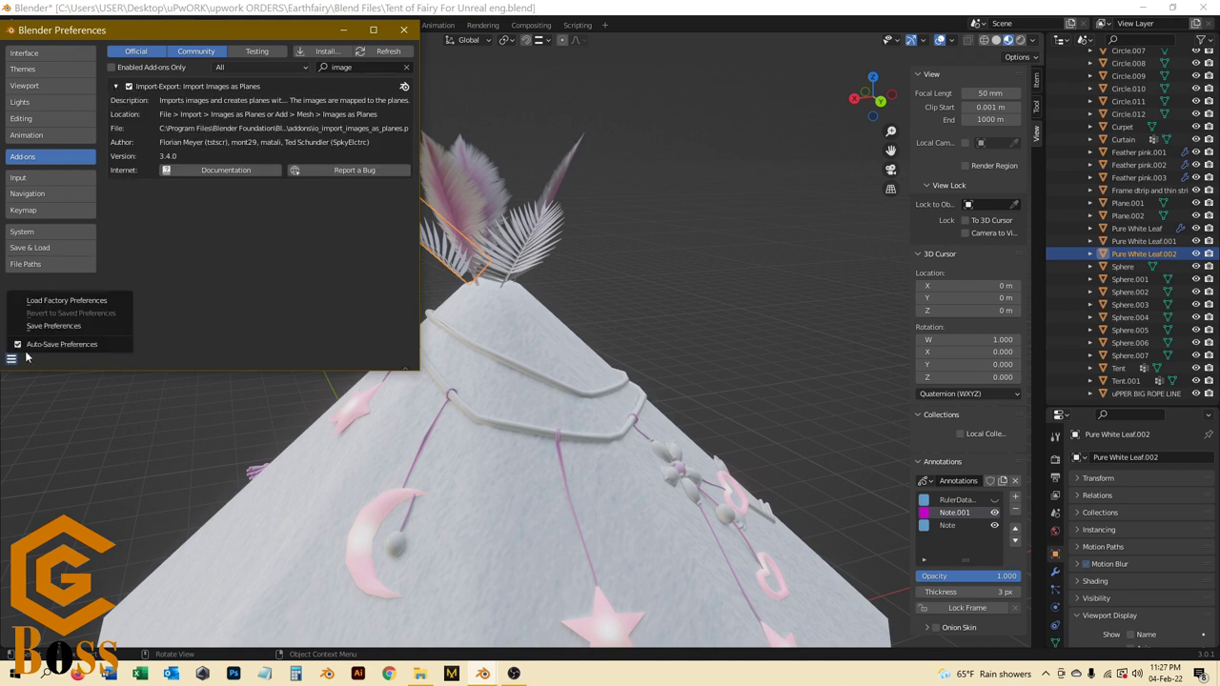
pyautogui.click(45, 327)
pyautogui.click(342, 32)
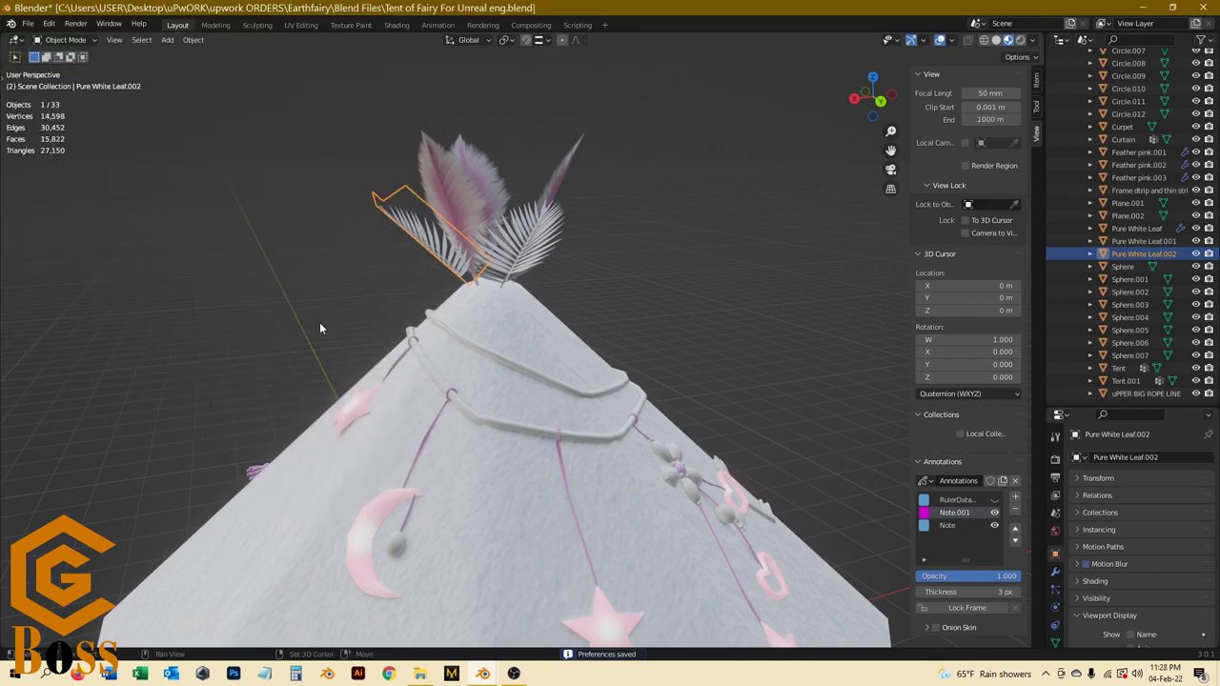
# Step: Try adding Image > Images as Planes from the Add menu, then deselect all objects
pyautogui.hotkey('shift', 'a')
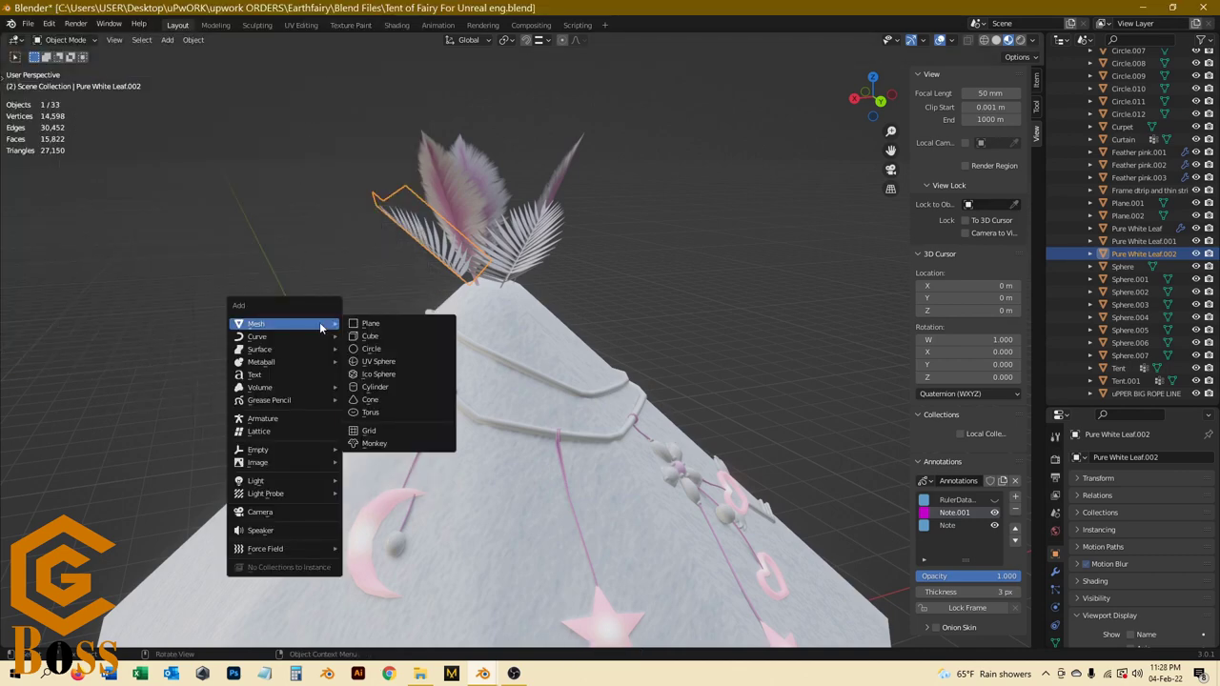
pyautogui.moveTo(291, 463)
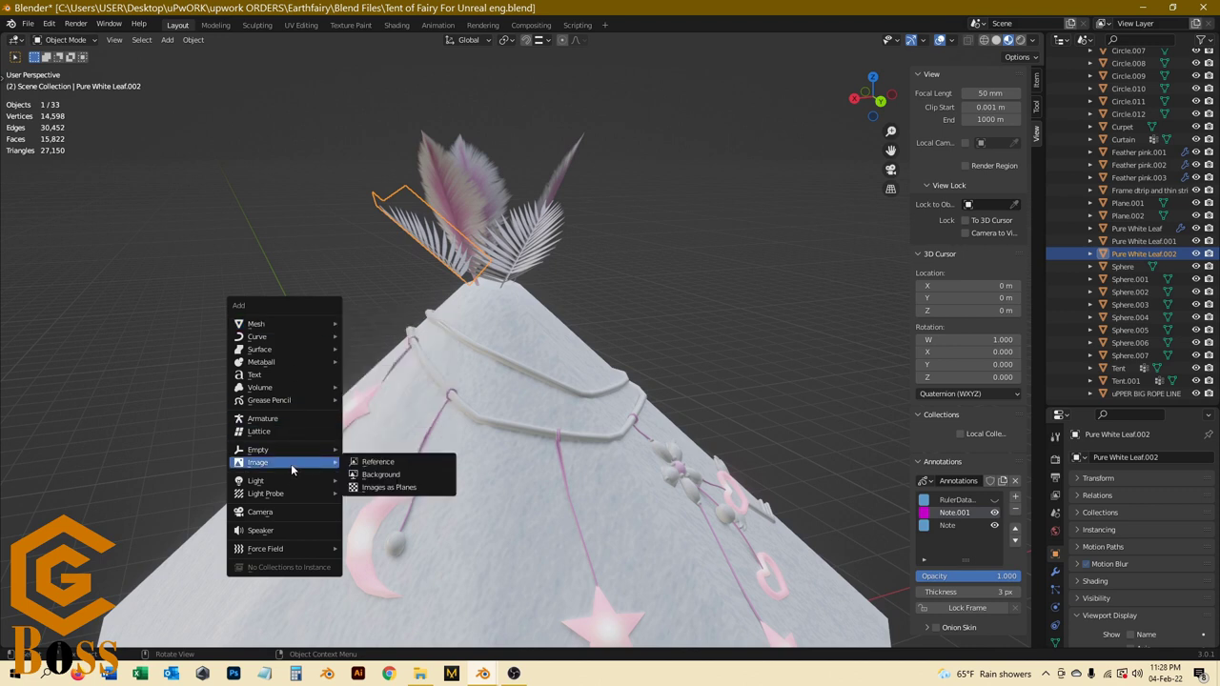
pyautogui.click(391, 488)
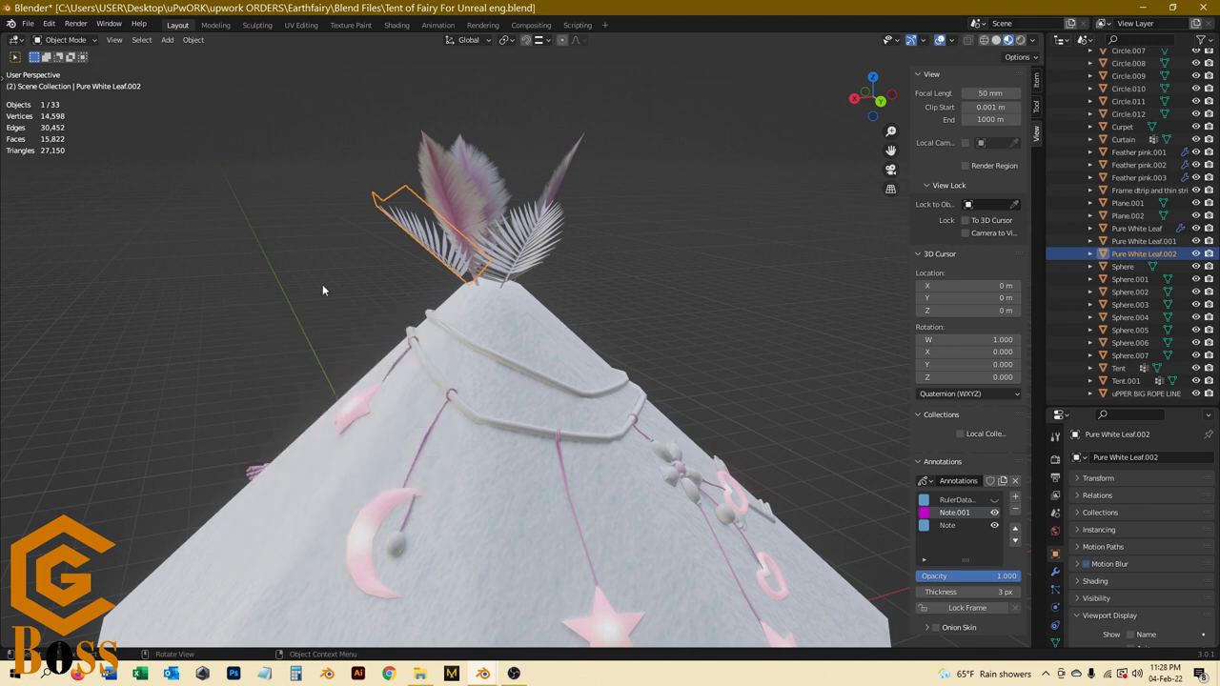
pyautogui.hotkey('alt', 'a')
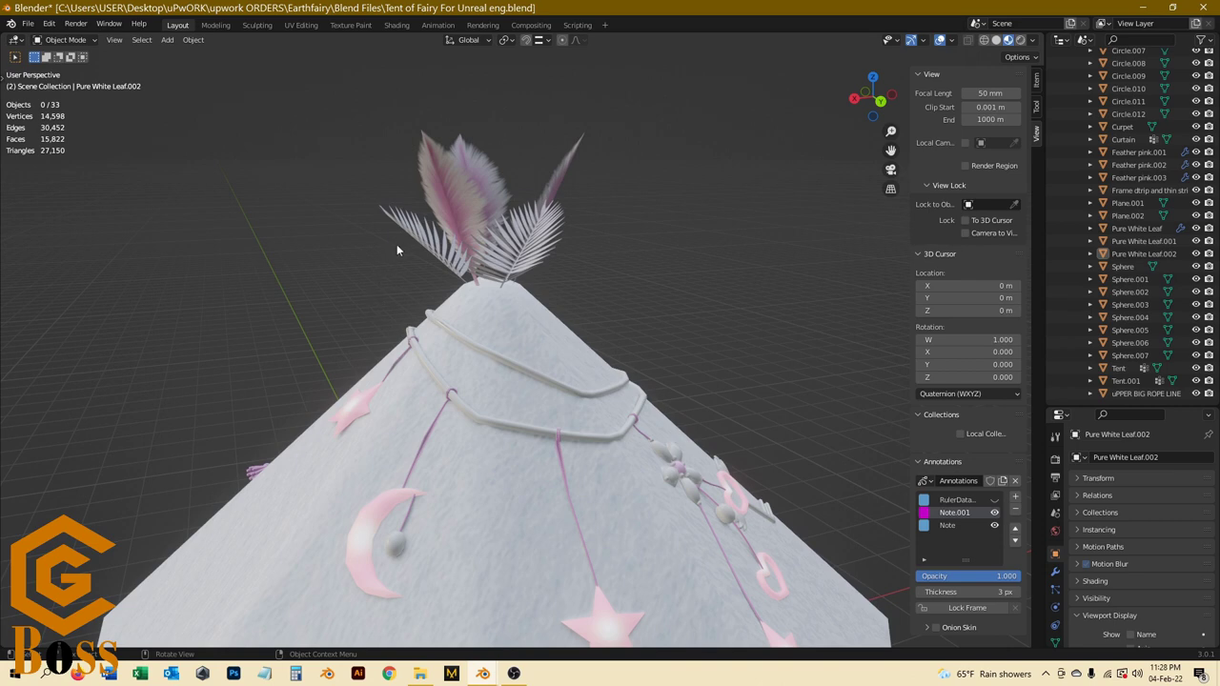
# Step: Zoom in to select the front pom-pom Sphere.001 and inspect it in wireframe
pyautogui.moveTo(397, 250); pyautogui.dragTo(365, 523, button='middle')
pyautogui.scroll(6, 795, 479)
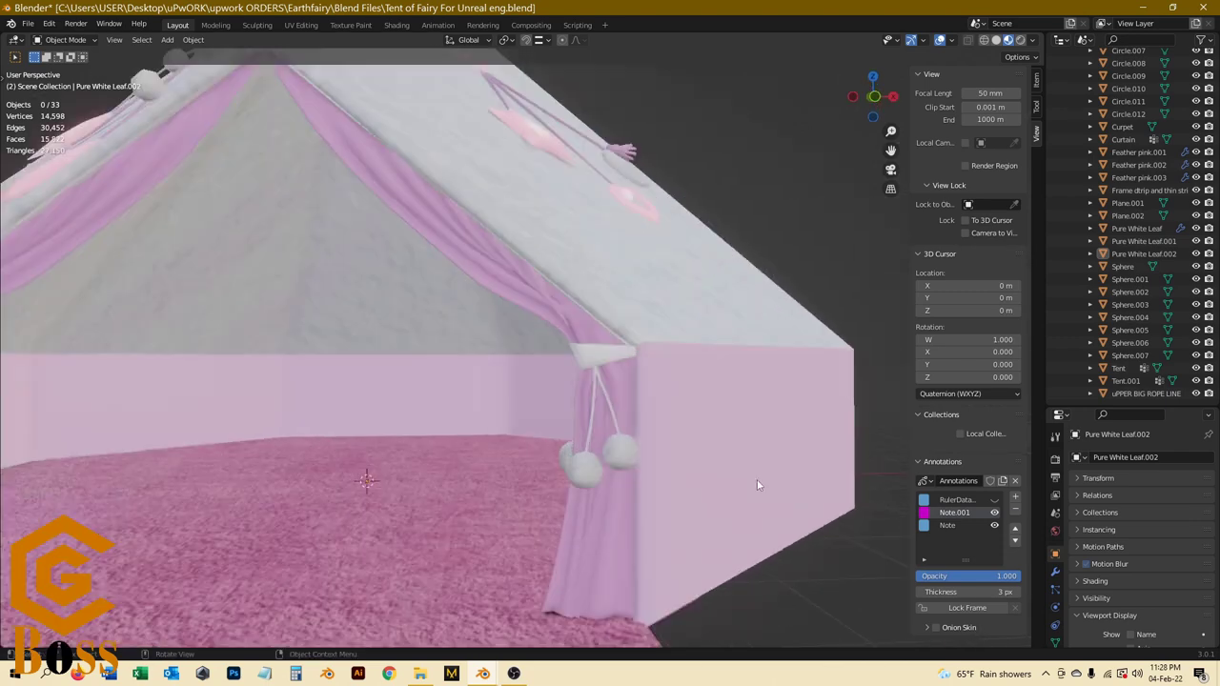
pyautogui.scroll(2, 599, 484)
pyautogui.scroll(2, 589, 490)
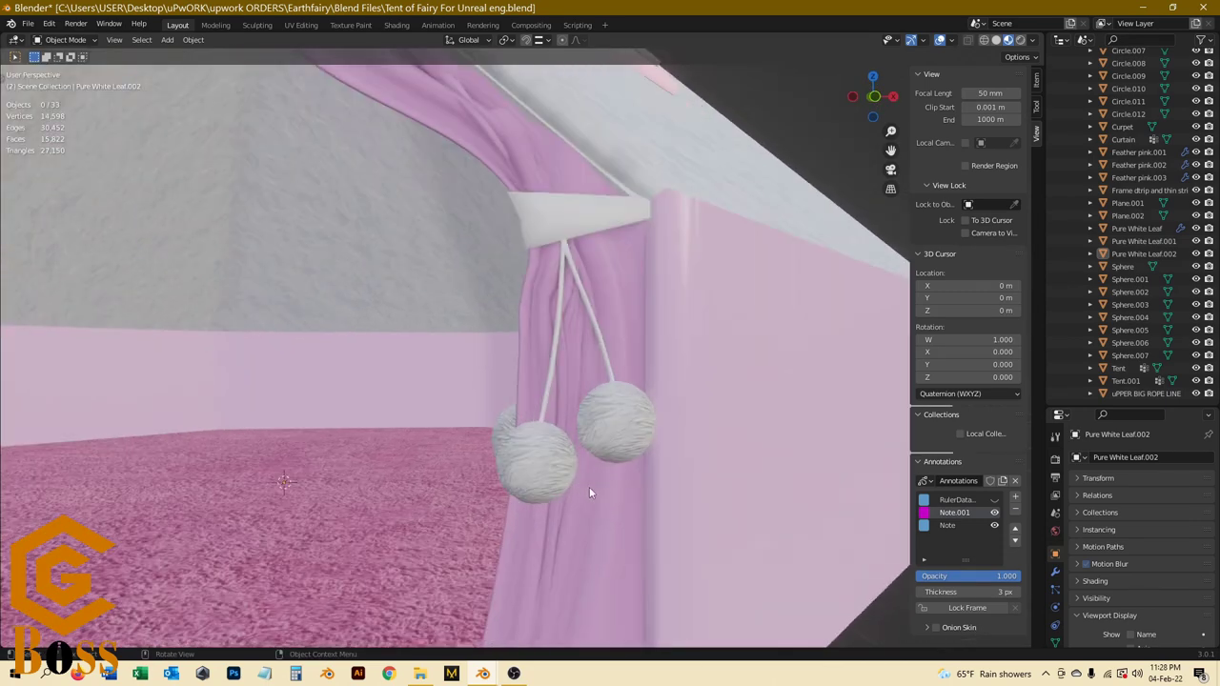
pyautogui.scroll(2, 548, 472)
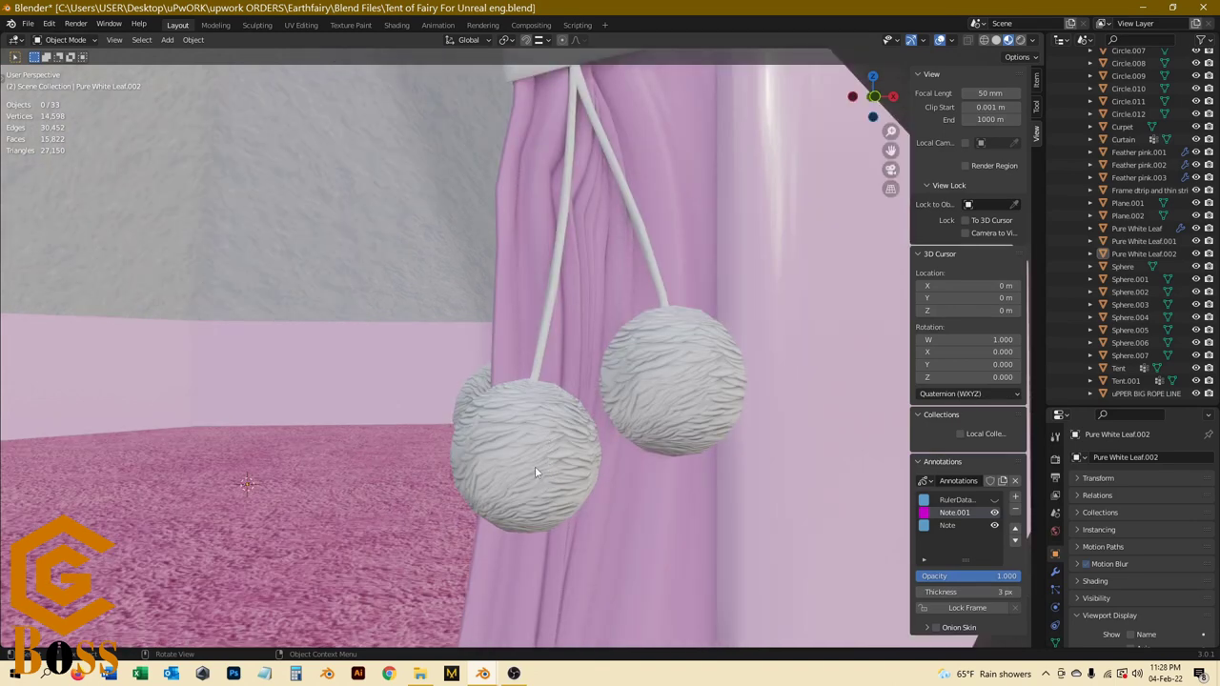
pyautogui.click(540, 463)
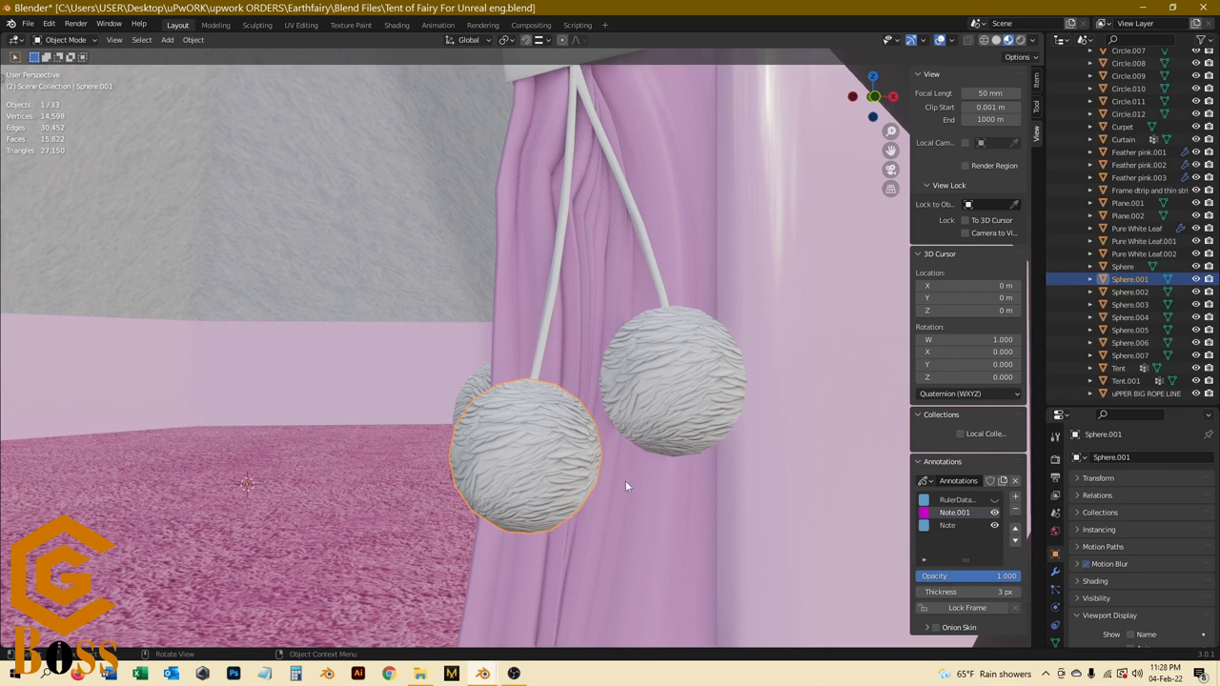
pyautogui.press('z')
pyautogui.click(387, 475)
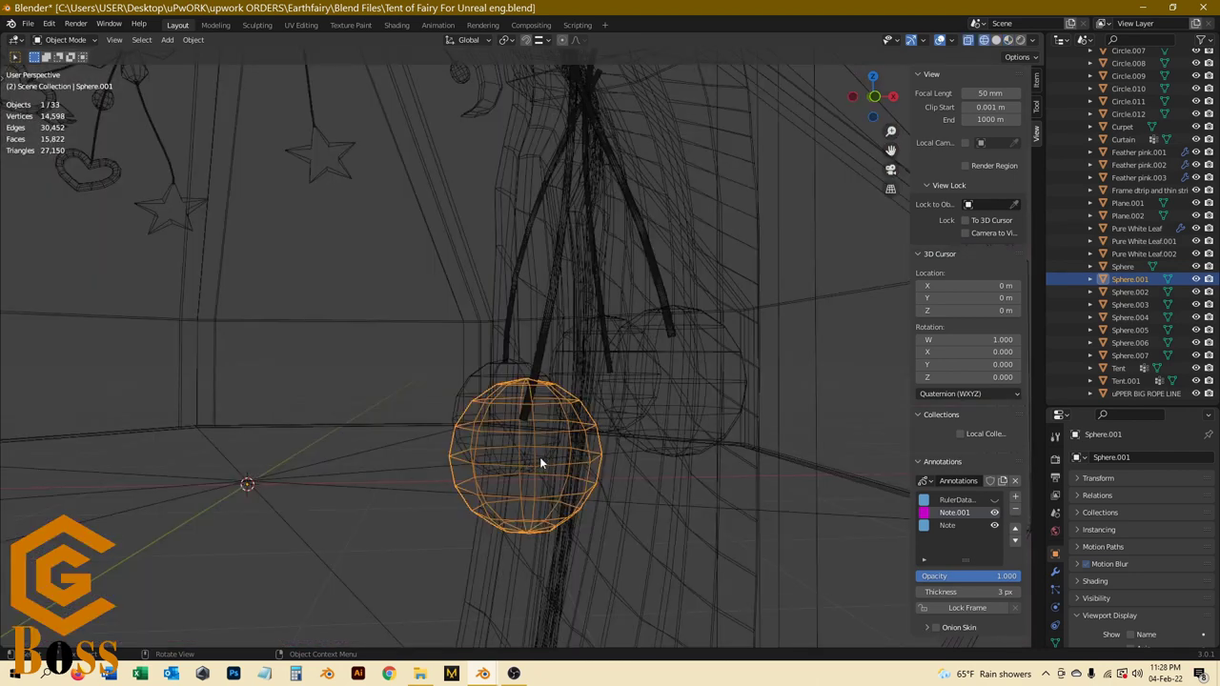
pyautogui.moveTo(539, 463)
pyautogui.mouseDown(button='middle')
pyautogui.moveTo(392, 466)
pyautogui.moveTo(555, 473)
pyautogui.mouseUp(button='middle')
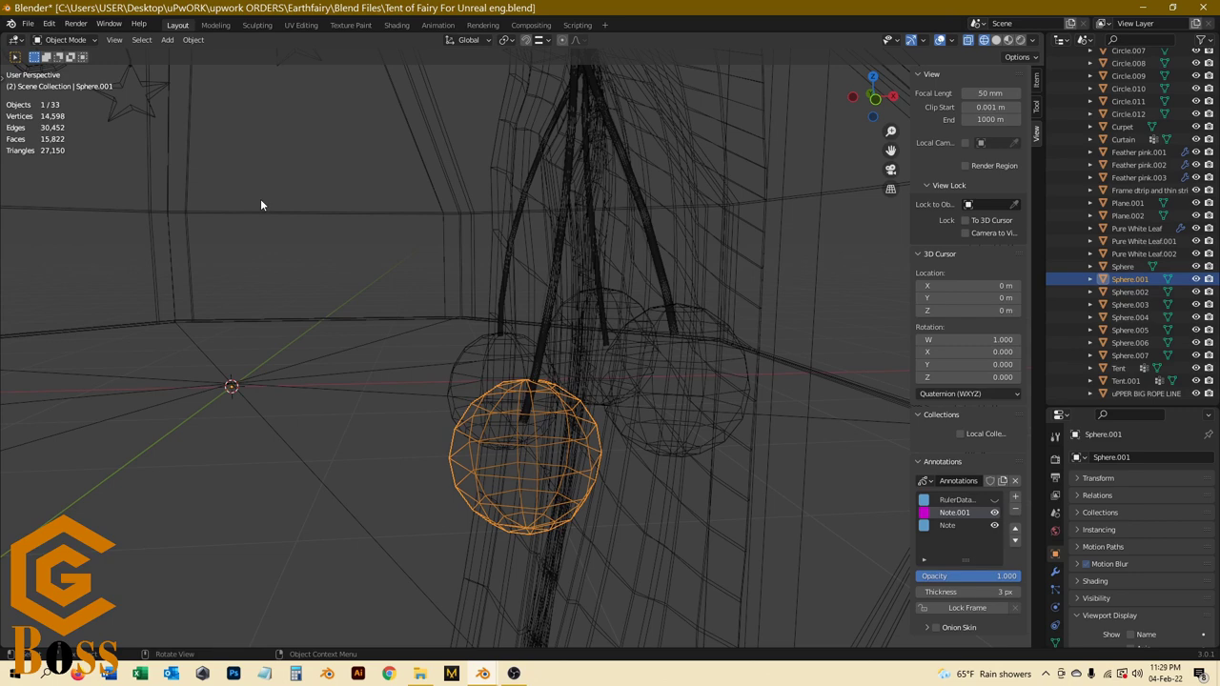
pyautogui.scroll(-9, 356, 261)
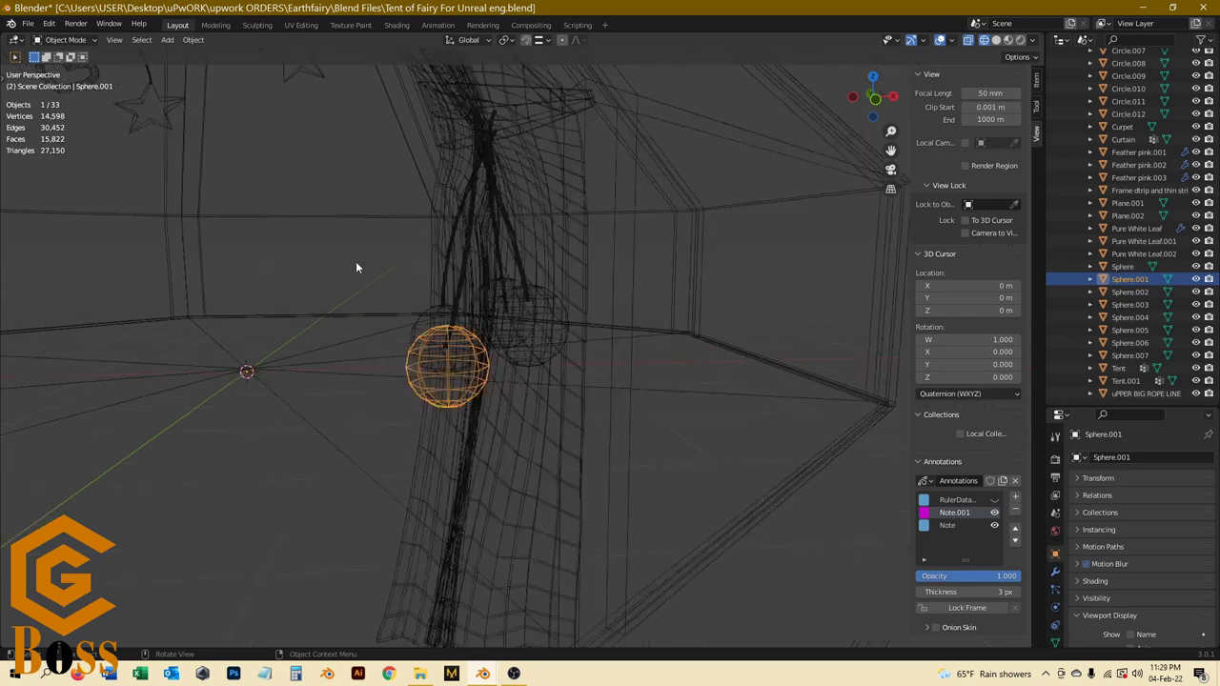
# Step: Return to solid shading and adjust the zoom and angle on the tent
pyautogui.hotkey('shift', 'z')
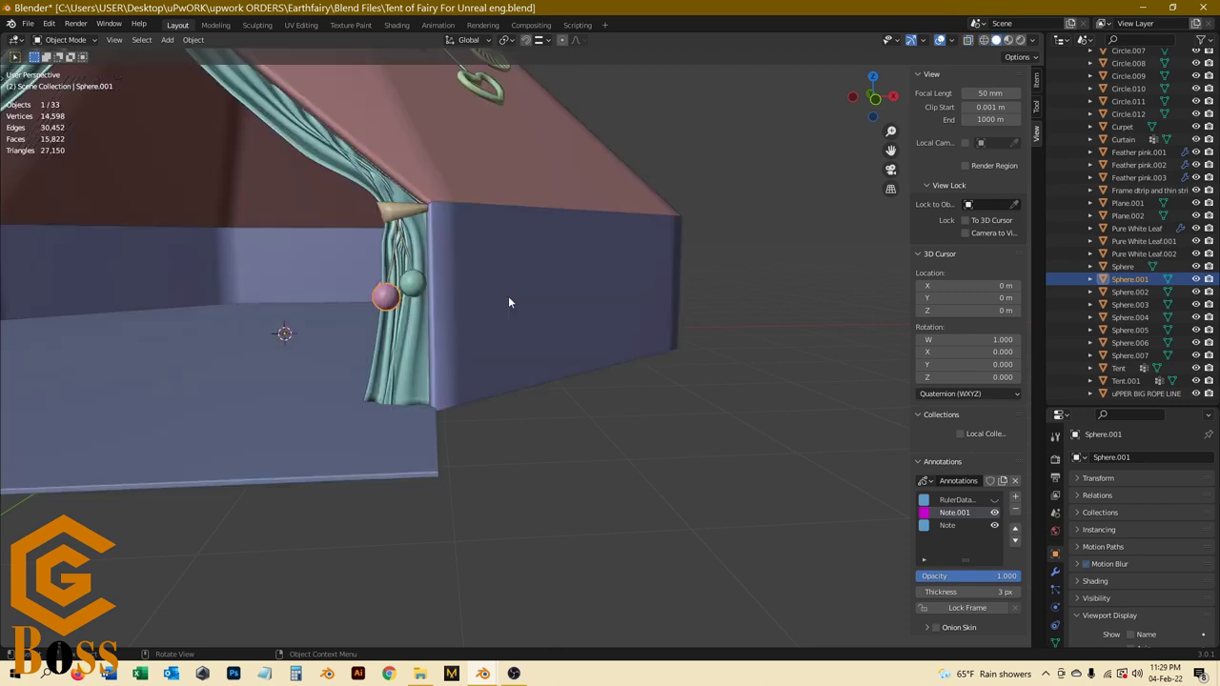
pyautogui.scroll(-4, 411, 277)
pyautogui.scroll(3, 412, 276)
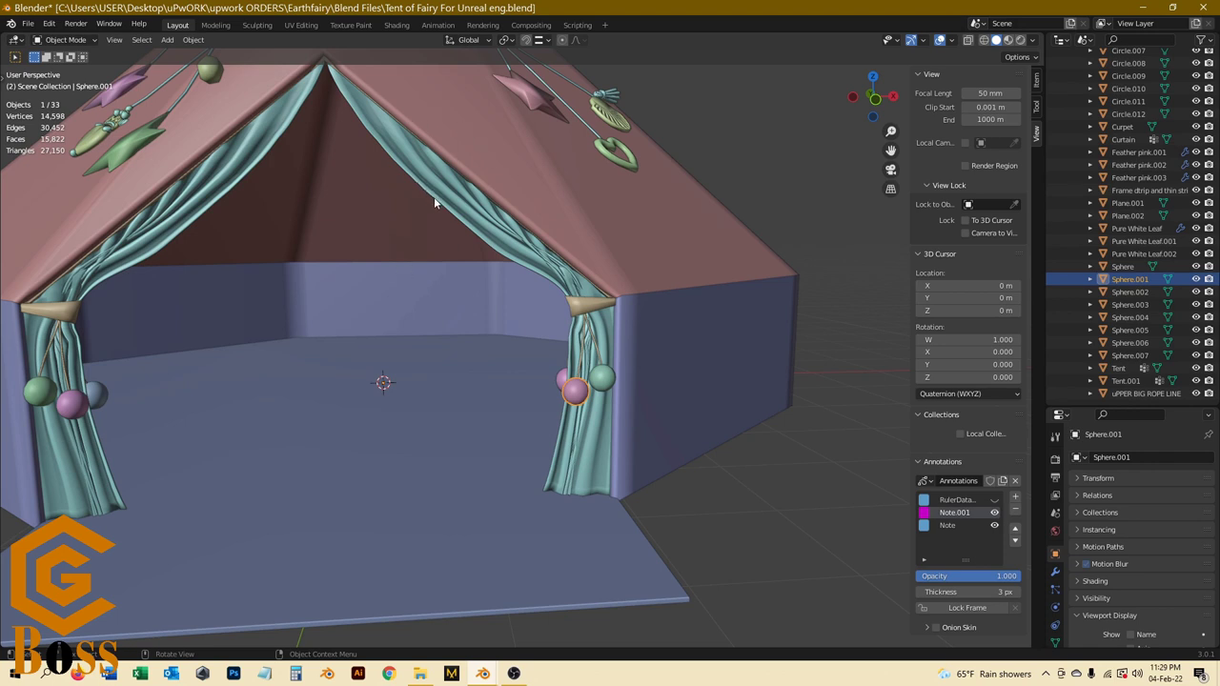
pyautogui.scroll(-4, 267, 167)
pyautogui.moveTo(271, 168); pyautogui.dragTo(283, 171, button='middle')
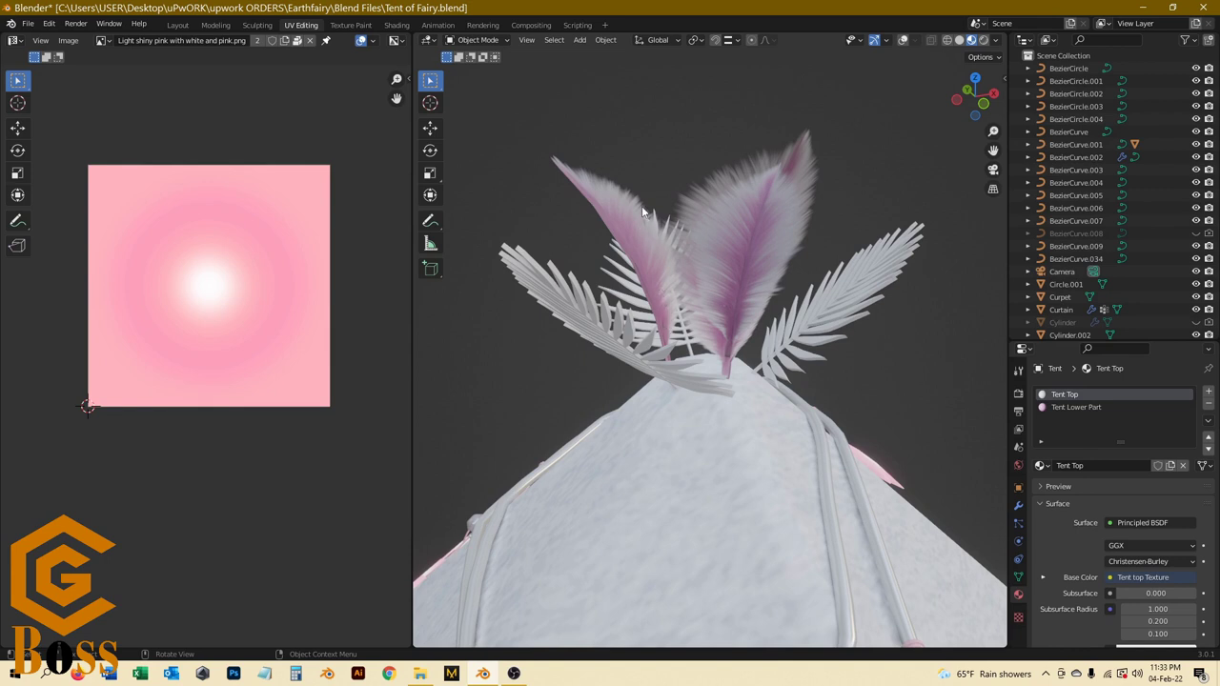
# Step: Select a doorway pom-pom, turn on viewport overlays, then select the right curtain's Sphere pom-pom
pyautogui.scroll(-6, 637, 182)
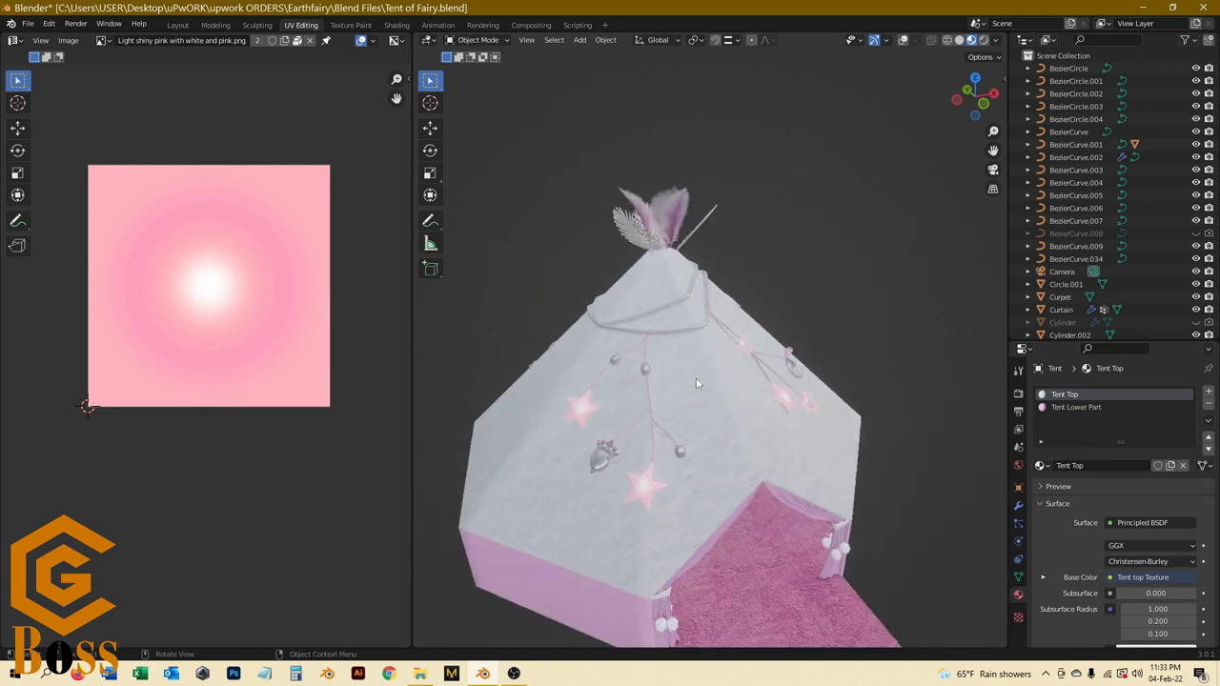
pyautogui.moveTo(666, 316); pyautogui.dragTo(575, 483, button='middle')
pyautogui.click(560, 495)
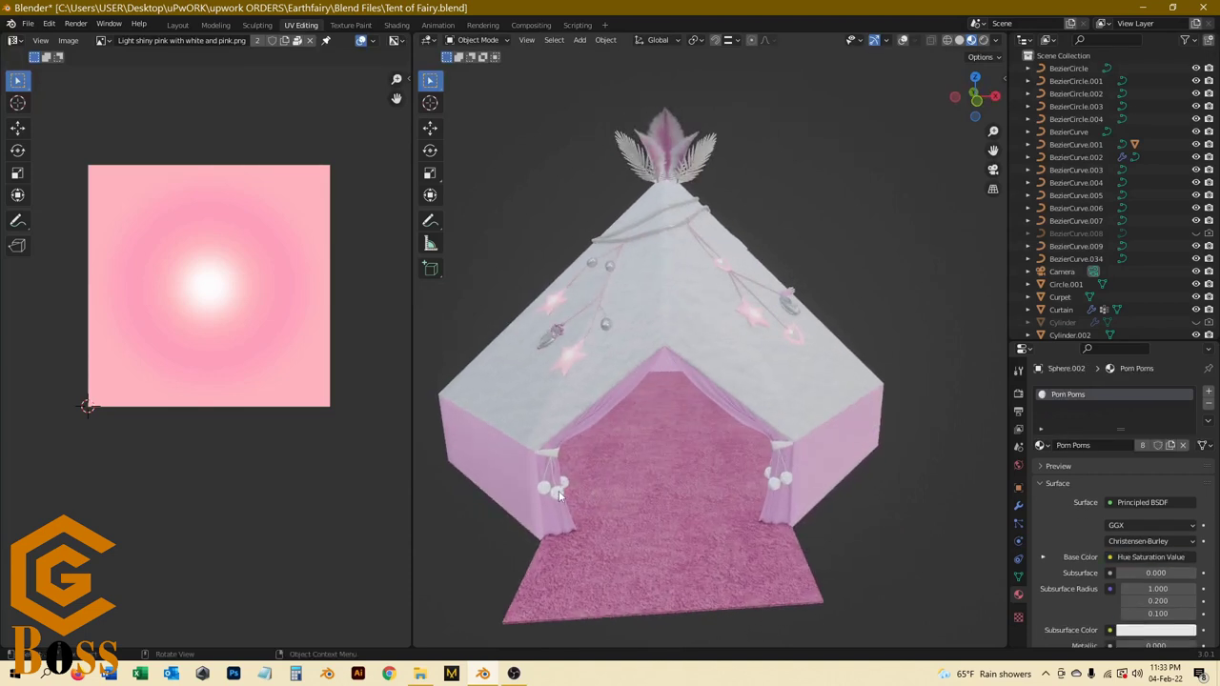
pyautogui.click(903, 40)
pyautogui.scroll(3, 659, 520)
pyautogui.moveTo(658, 519); pyautogui.dragTo(813, 435, button='middle')
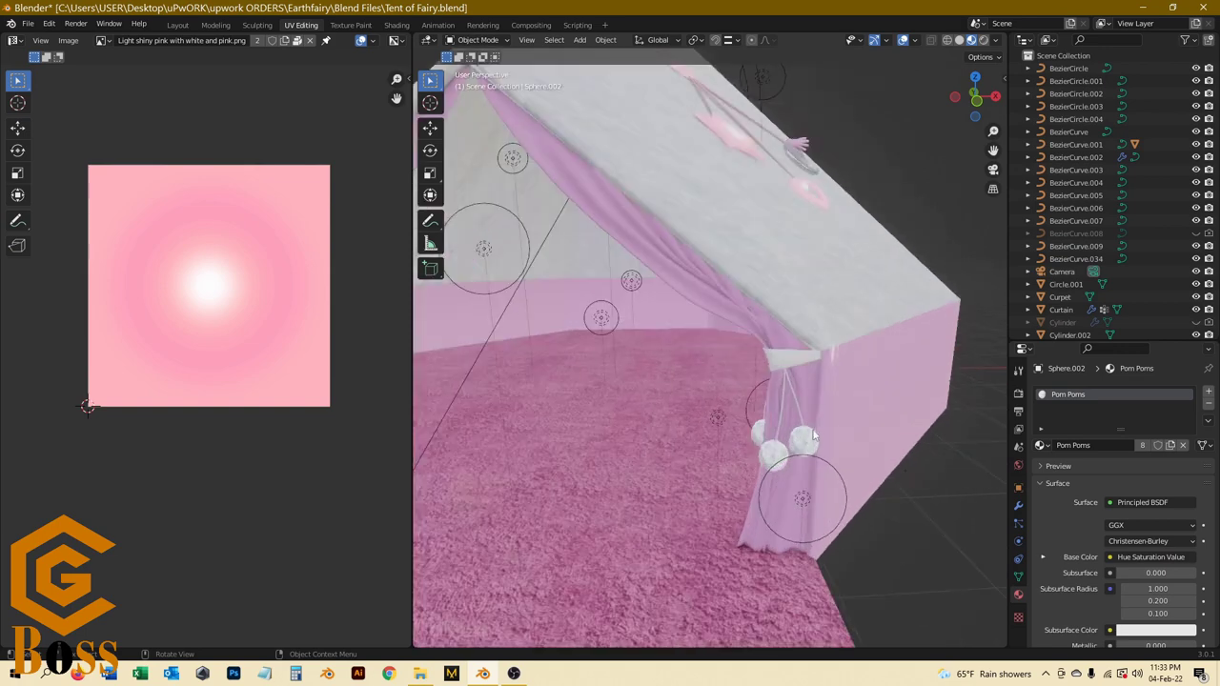
pyautogui.click(810, 437)
# Step: Show the UVs of pom-poms Sphere.001 and Sphere by selecting all in Edit Mode
pyautogui.click(783, 454)
pyautogui.press('Tab')
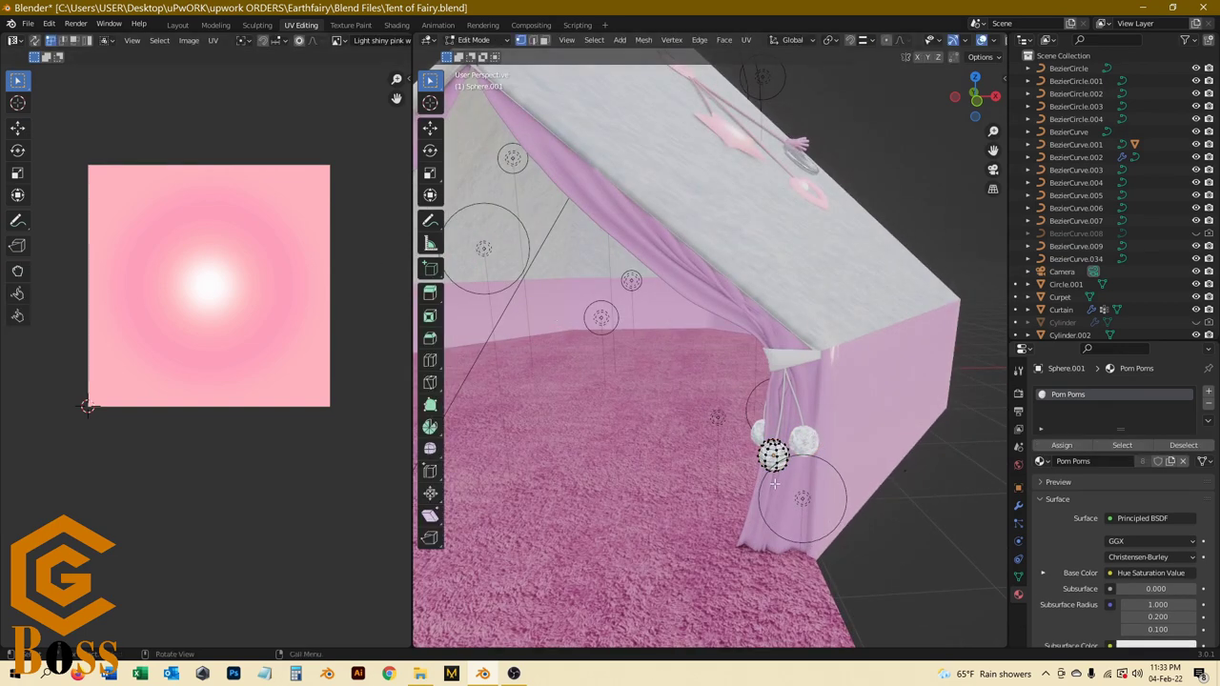
pyautogui.press('a')
pyautogui.scroll(-2, 147, 337)
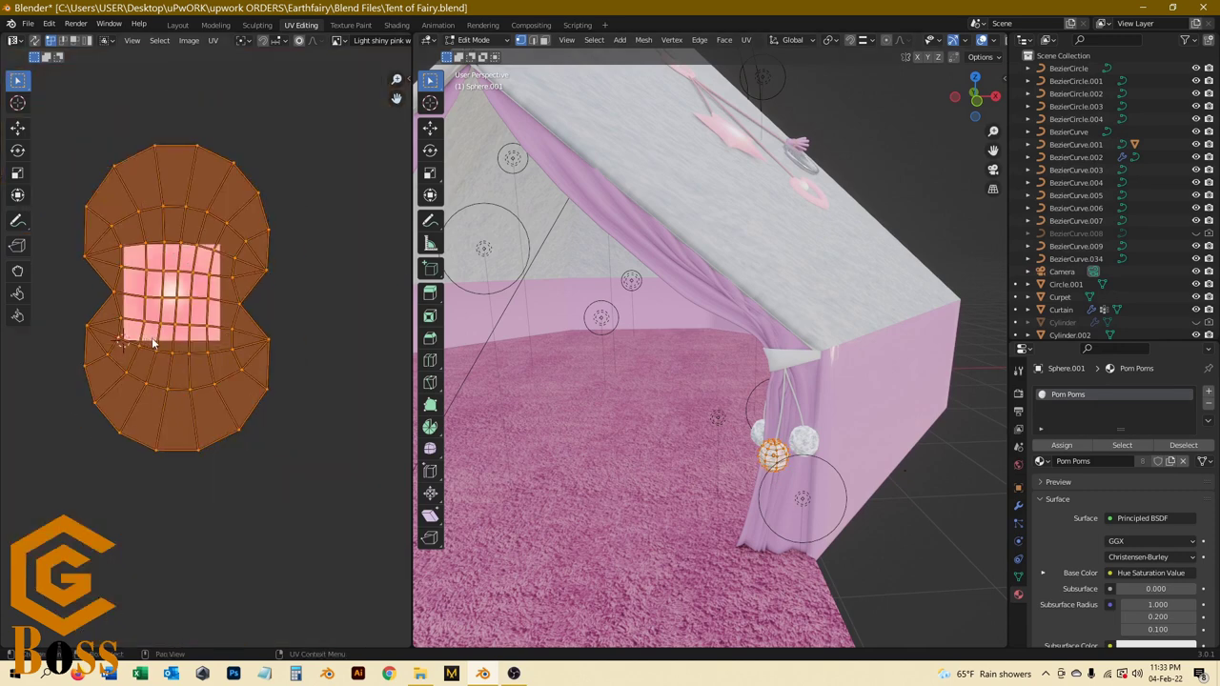
pyautogui.press('Tab')
pyautogui.click(807, 442)
pyautogui.press('Tab')
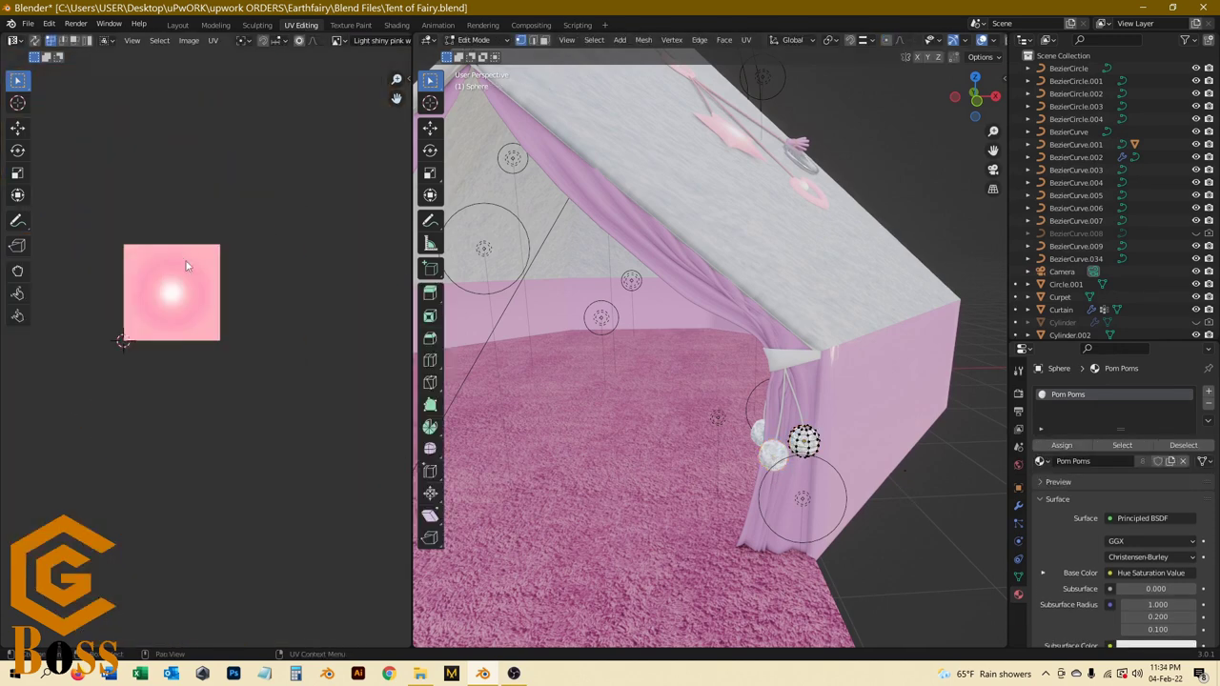
pyautogui.press('a')
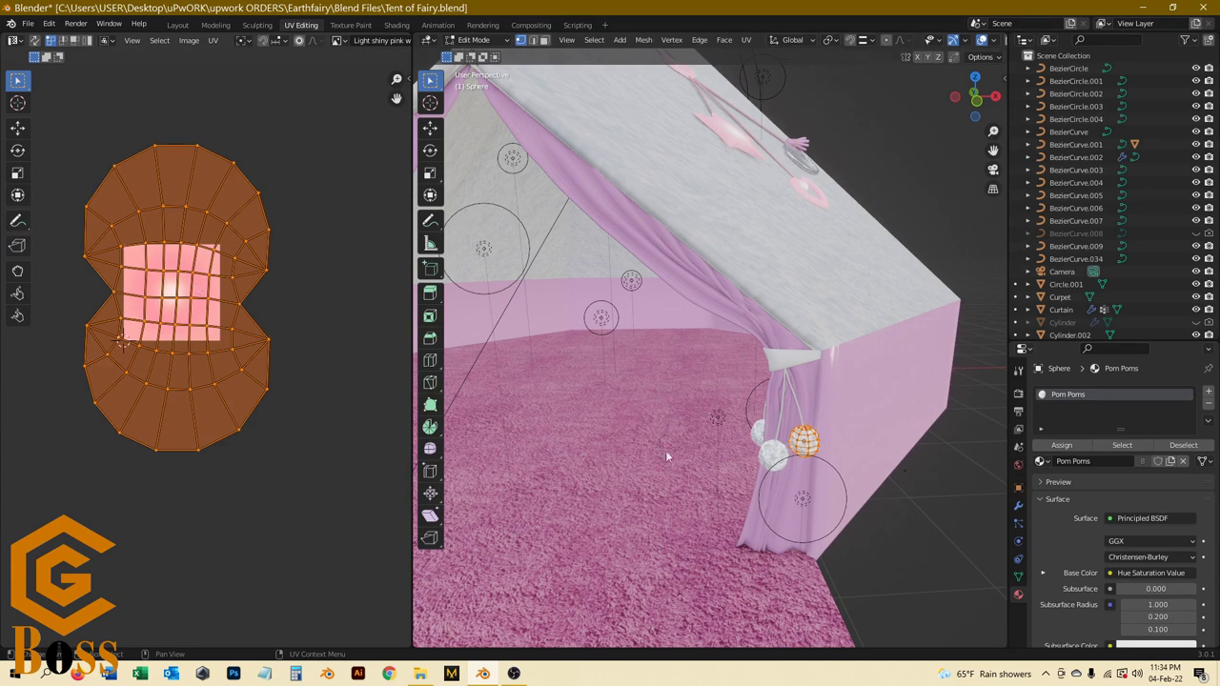
pyautogui.press('Tab')
# Step: Show the tent's full-mesh UVs in Edit Mode, then return to object mode
pyautogui.click(794, 312)
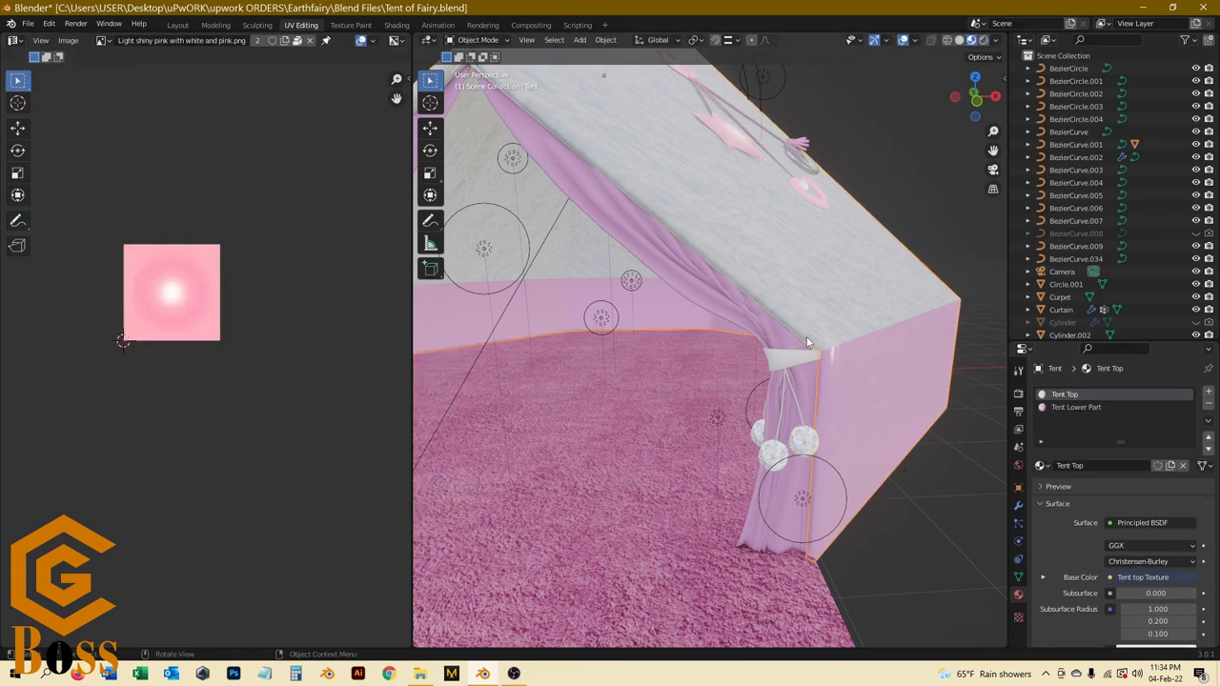
pyautogui.press('Tab')
pyautogui.press('a')
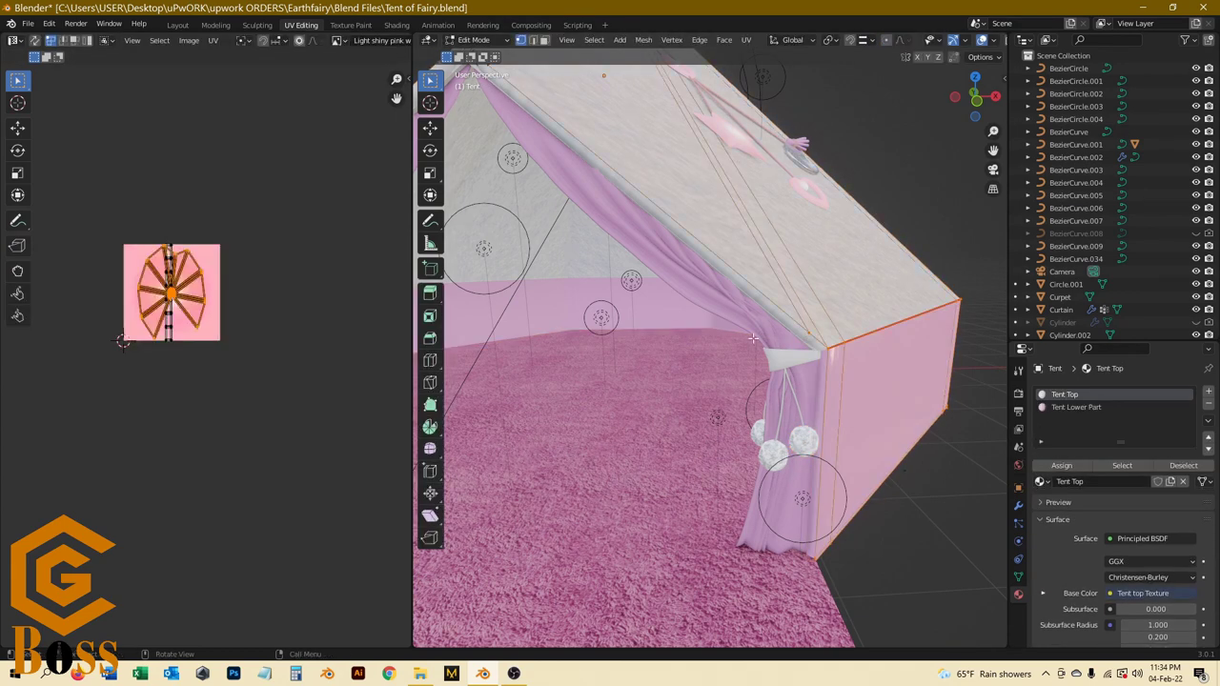
pyautogui.scroll(5, 381, 408)
pyautogui.scroll(-5, 381, 408)
pyautogui.scroll(1, 381, 408)
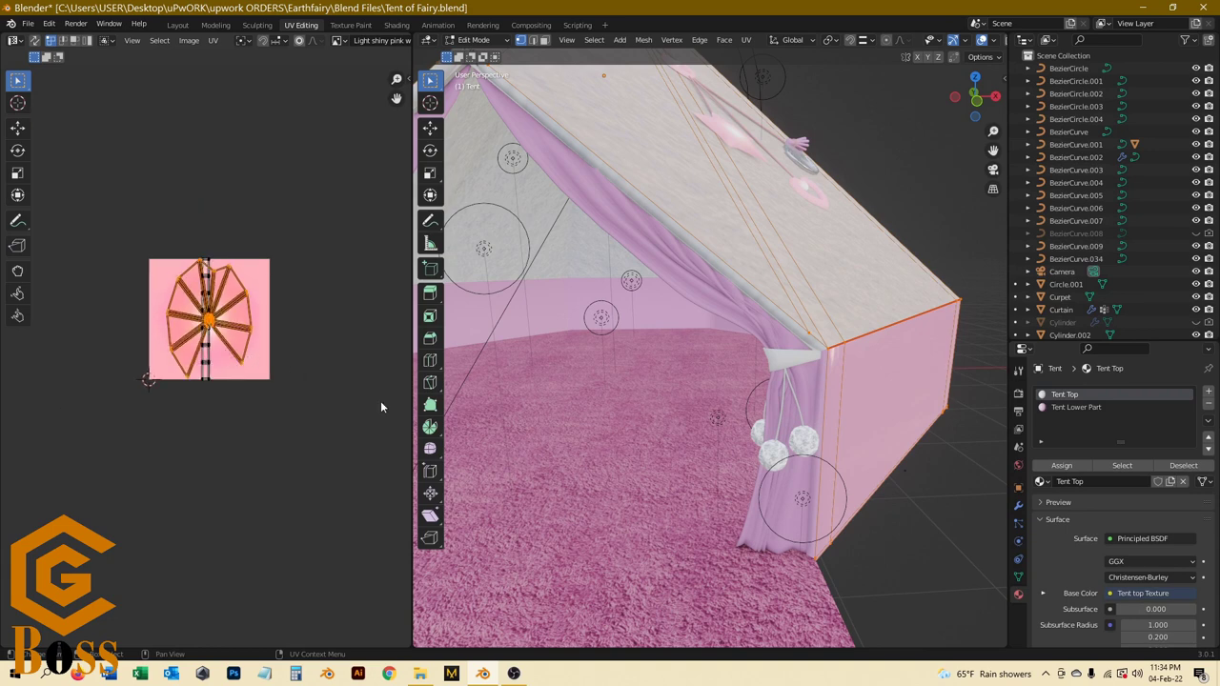
pyautogui.moveTo(534, 448); pyautogui.dragTo(667, 470, button='middle')
pyautogui.press('Tab')
# Step: Display the carpet's UV islands in Edit Mode, then exit to object mode with the tent body selected
pyautogui.click(657, 477)
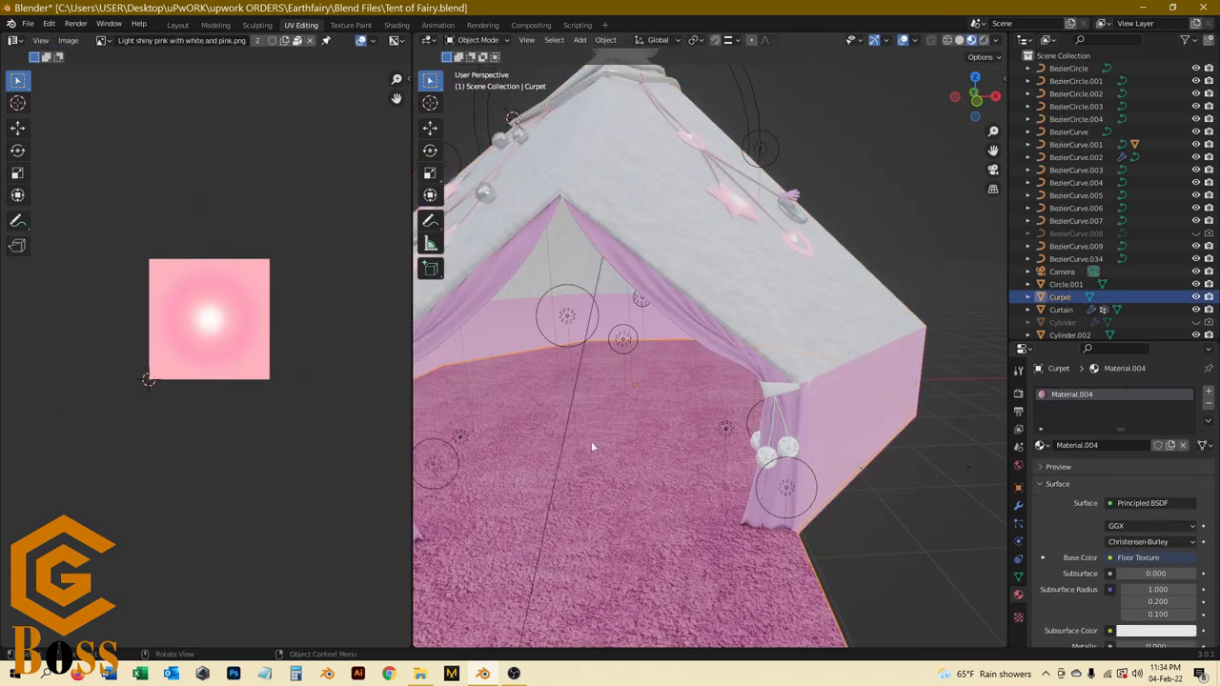
pyautogui.press('Tab')
pyautogui.press('Tab')
pyautogui.press('a')
pyautogui.press('q')
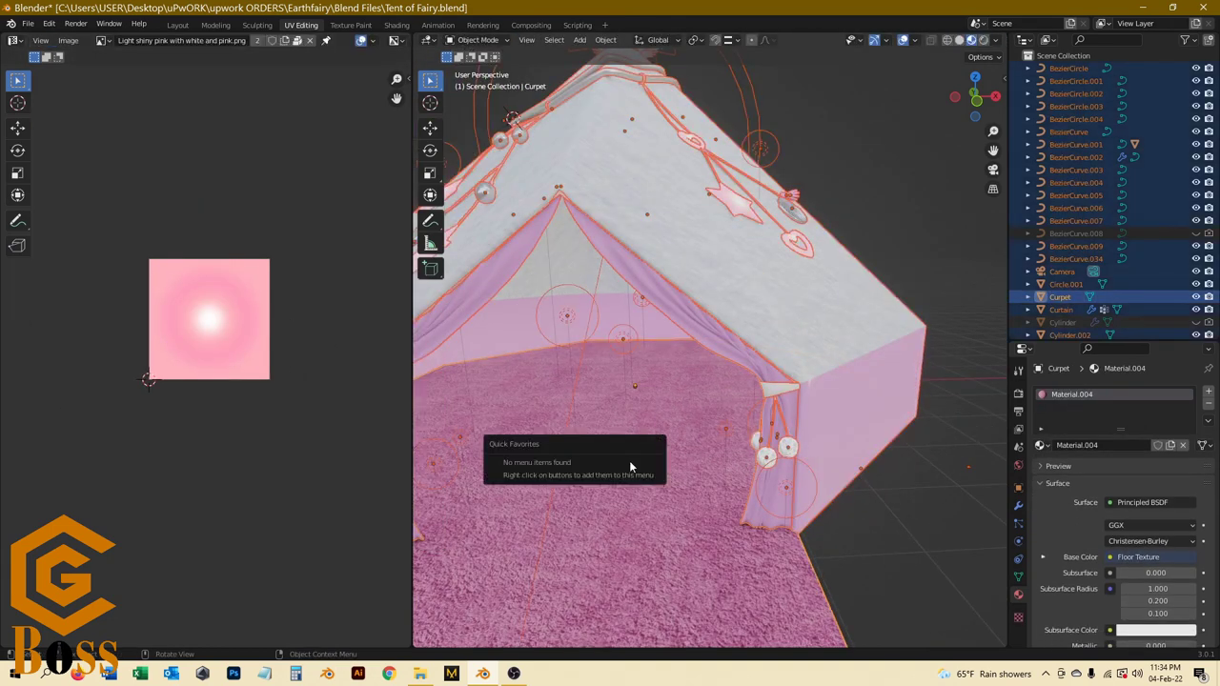
pyautogui.press('Escape')
pyautogui.click(694, 577)
pyautogui.press('Tab')
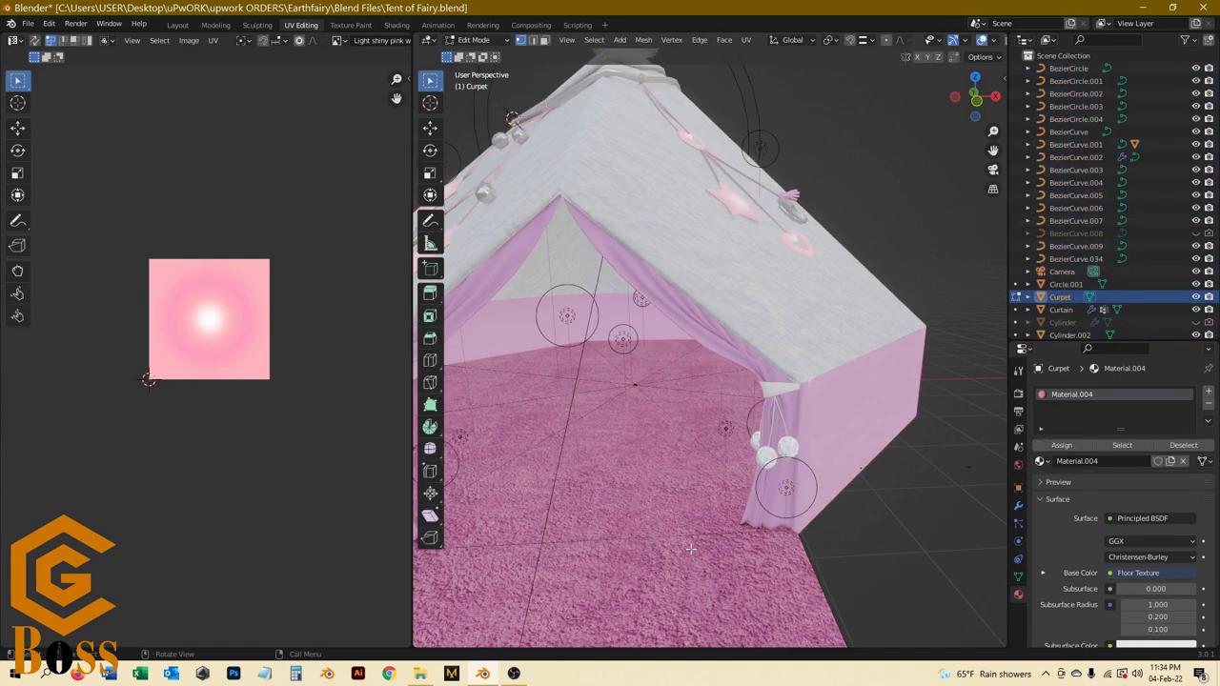
pyautogui.press('a')
pyautogui.scroll(-3, 190, 362)
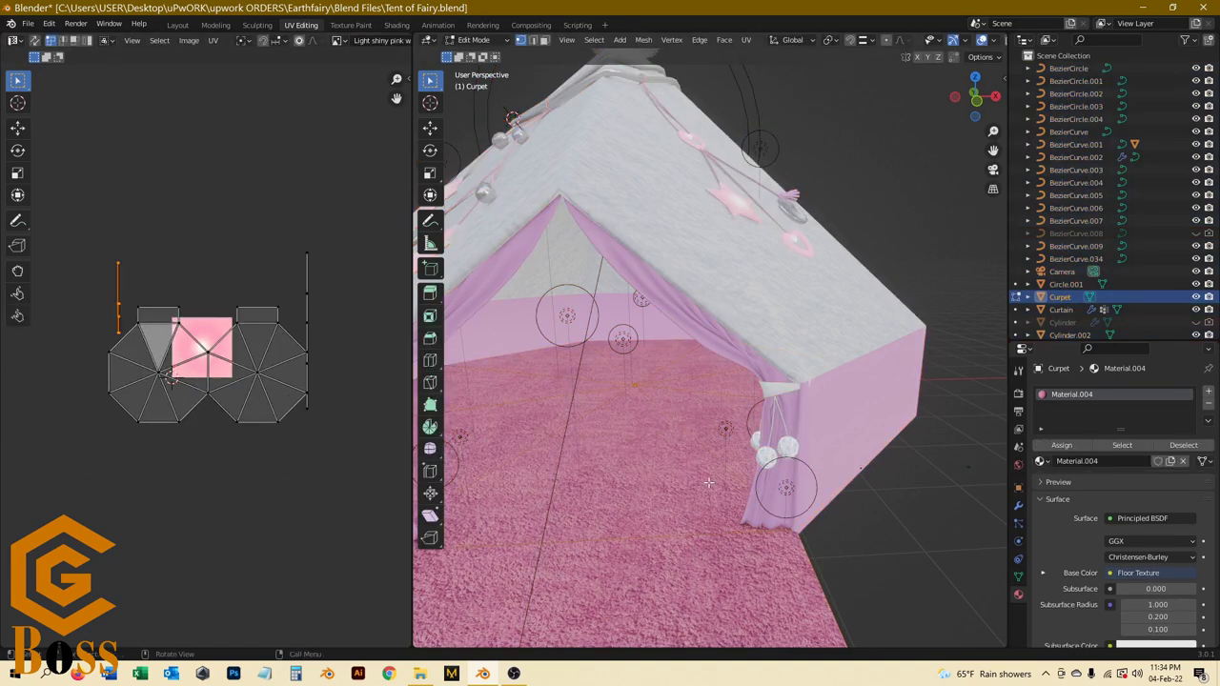
pyautogui.moveTo(708, 483); pyautogui.dragTo(892, 448, button='middle')
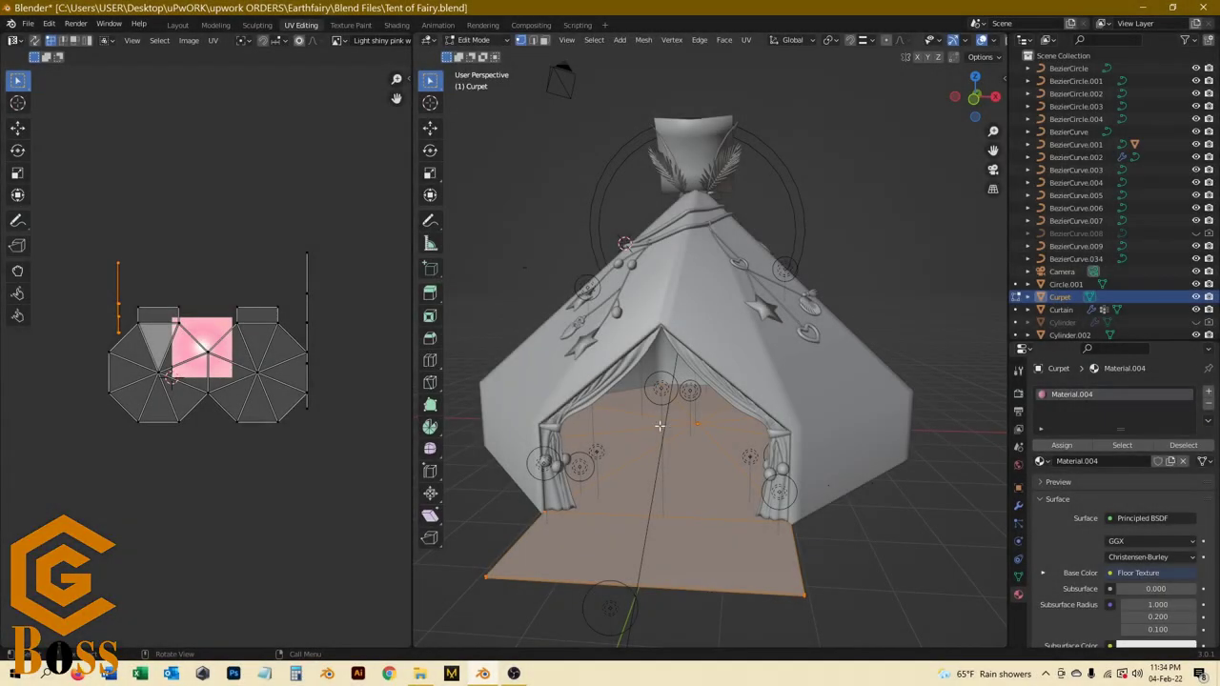
pyautogui.press('z')
pyautogui.press('Tab')
pyautogui.click(799, 393)
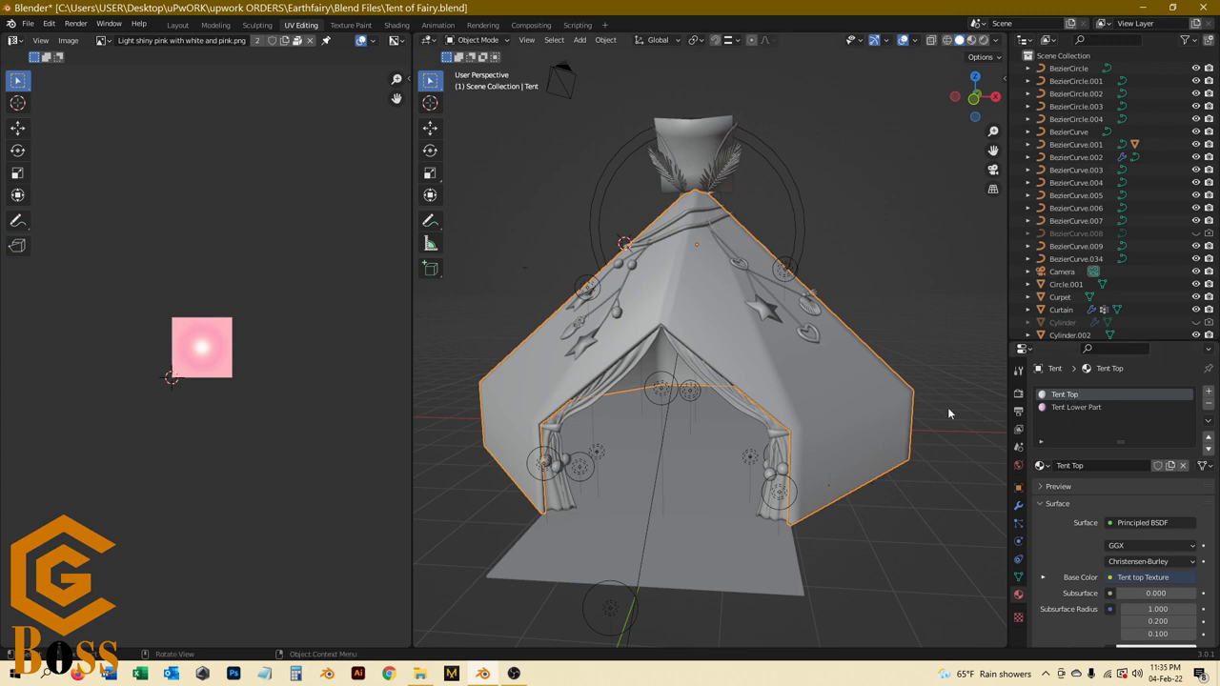
# Step: Select the Circle.001 star ornaments, the curtain, then the carpet, and show its Object Data properties
pyautogui.click(763, 310)
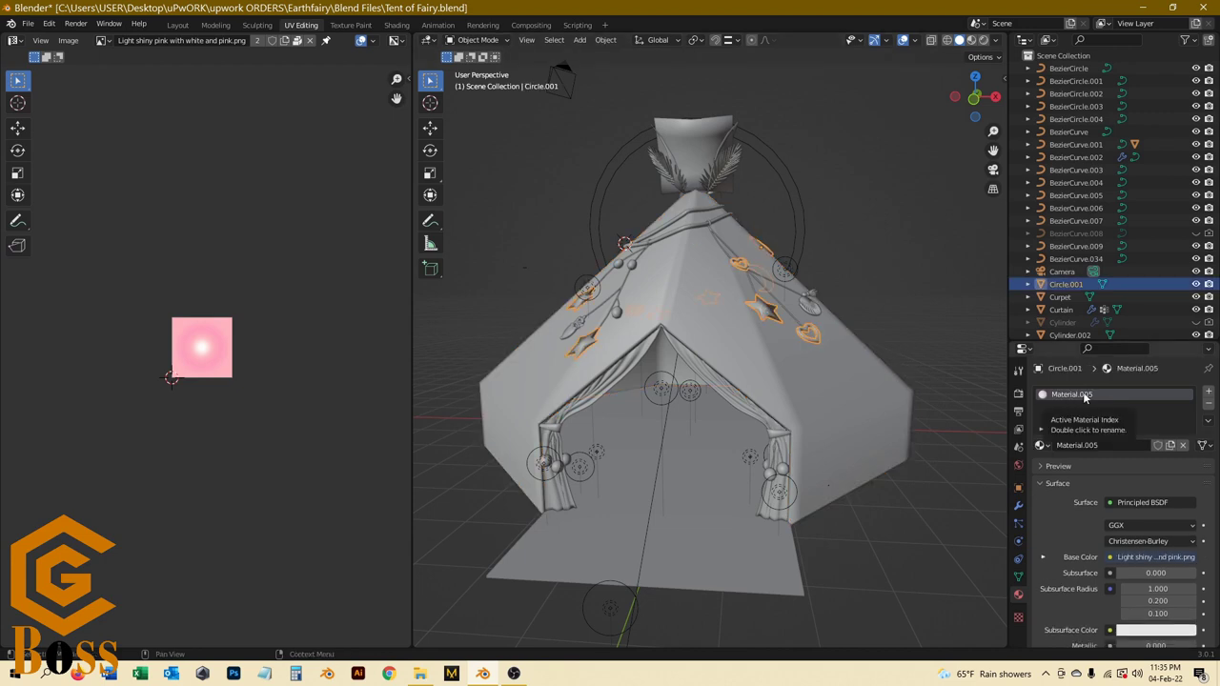
pyautogui.click(763, 517)
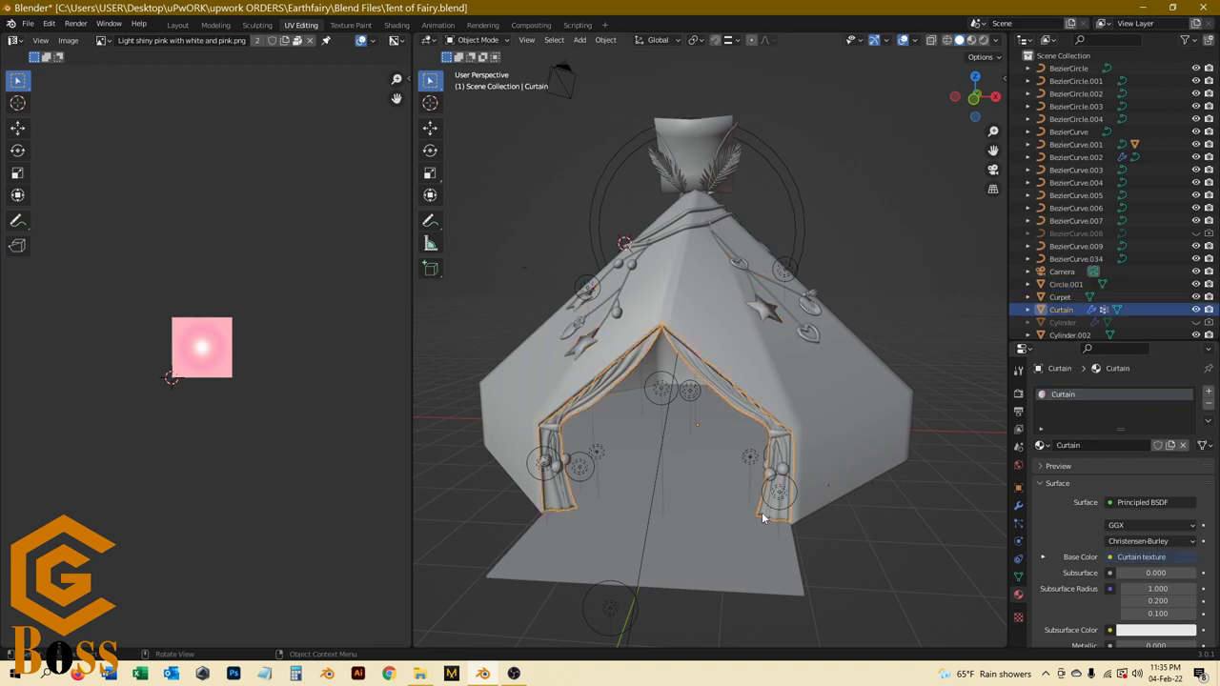
pyautogui.click(705, 517)
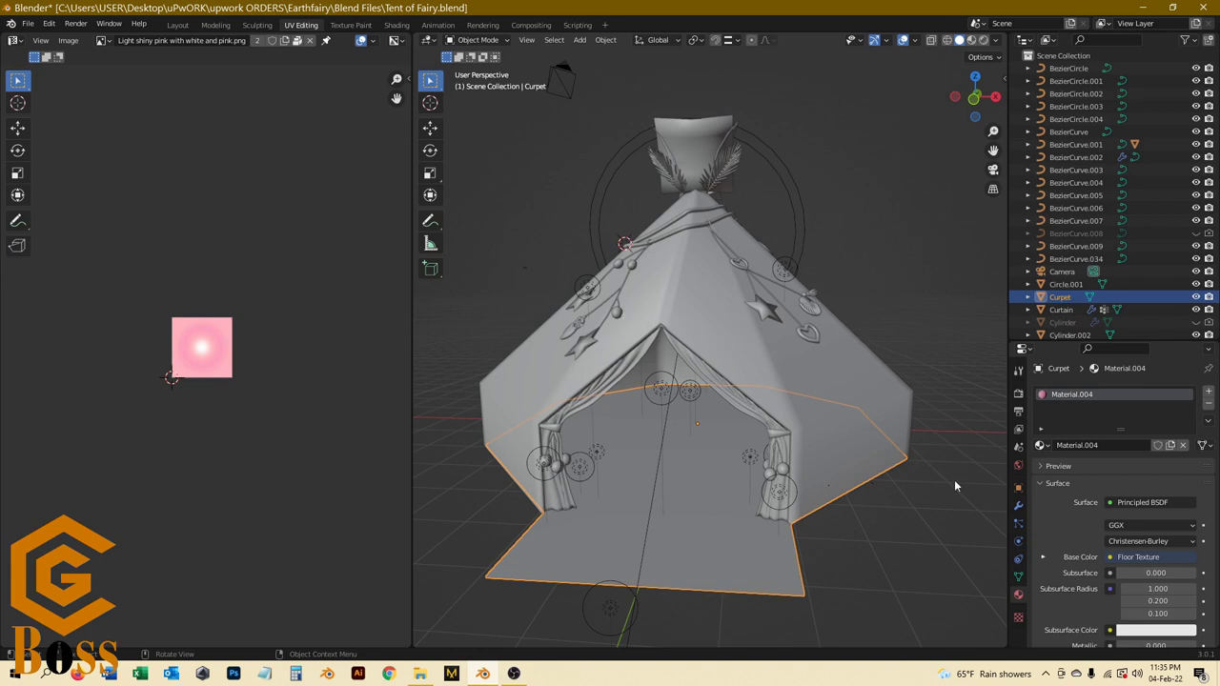
pyautogui.click(1019, 576)
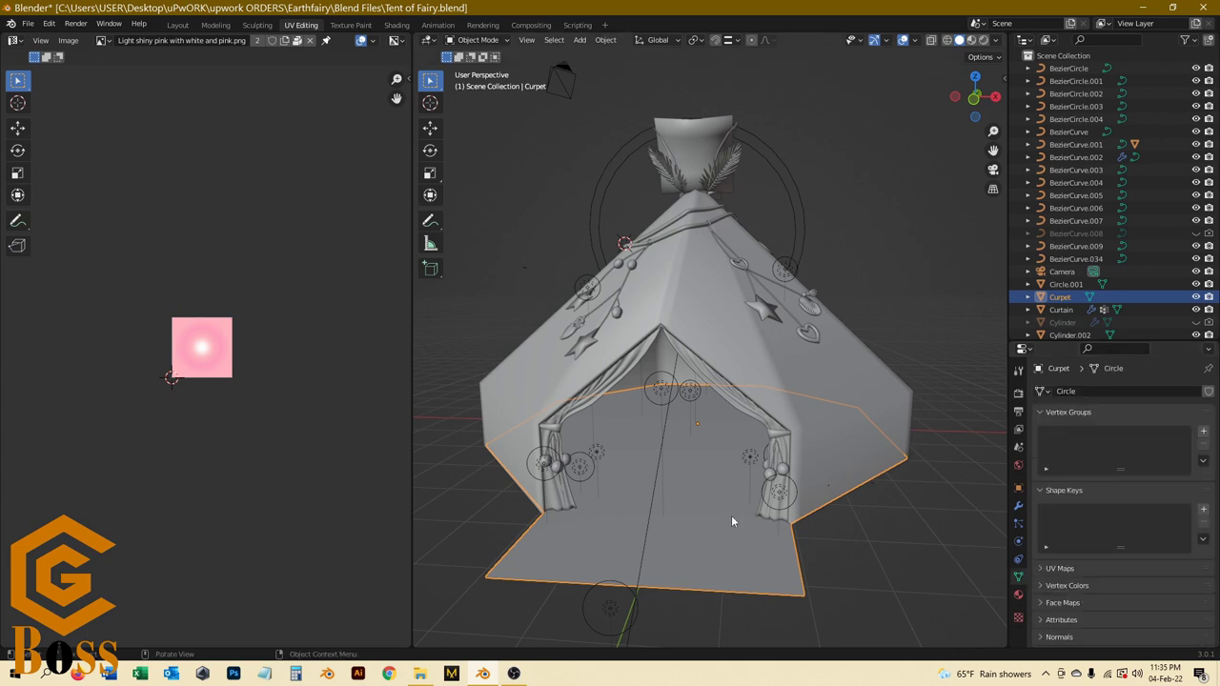
# Step: Expand the Tent's UV Maps list, then check BezierCurve.002, the tent, the rope and the Curtain
pyautogui.click(772, 359)
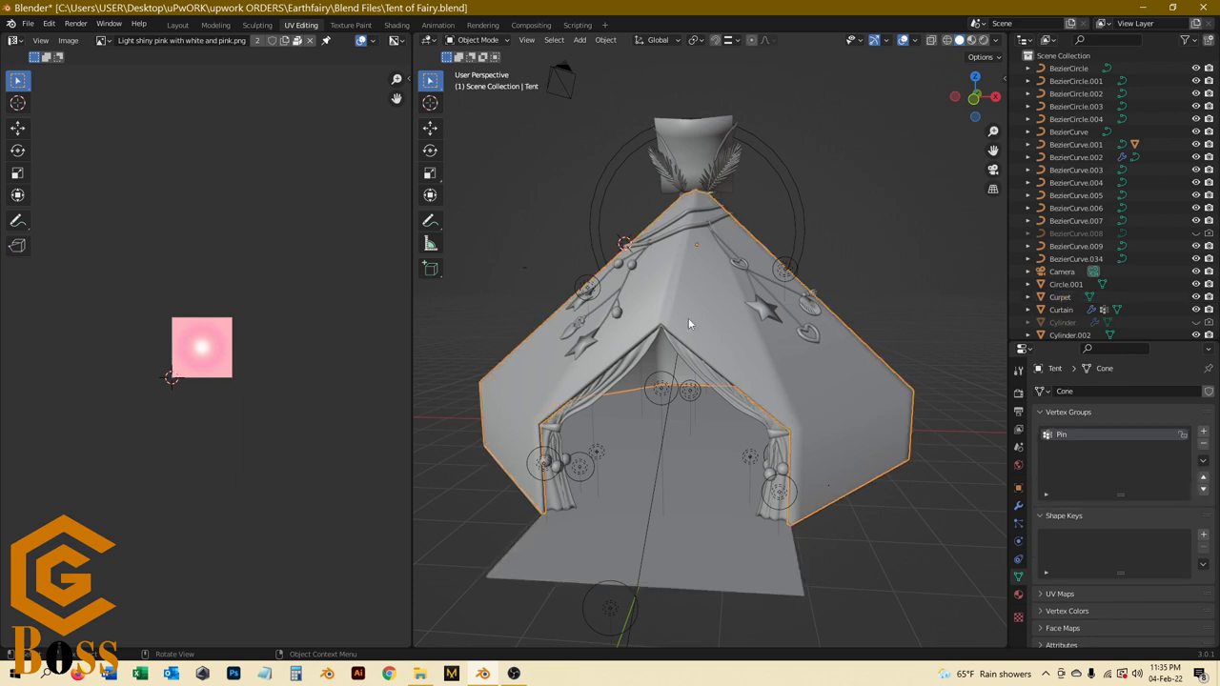
pyautogui.click(1049, 595)
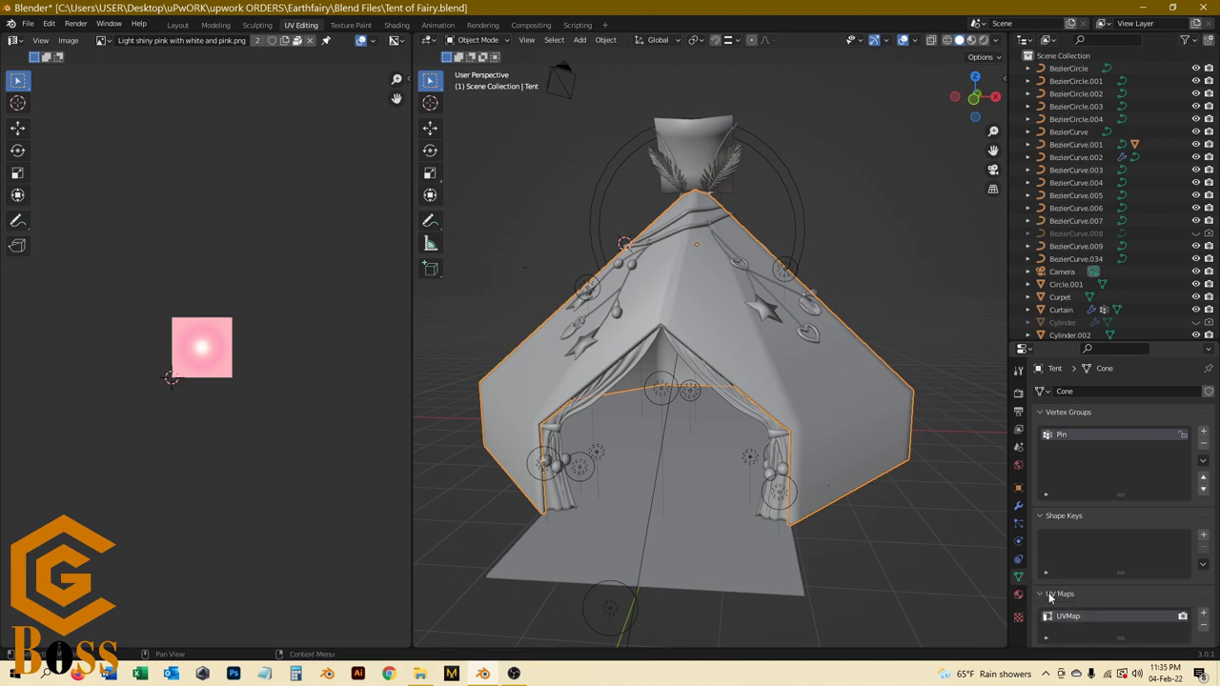
pyautogui.scroll(-4, 1058, 562)
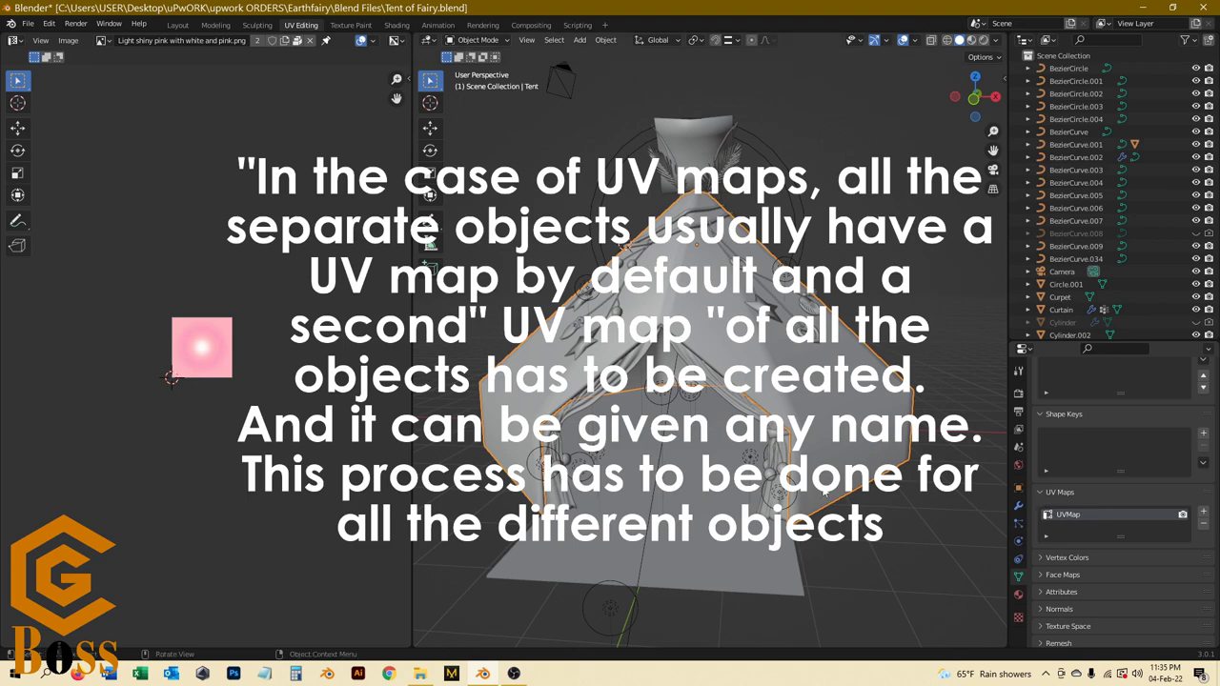
pyautogui.click(777, 454)
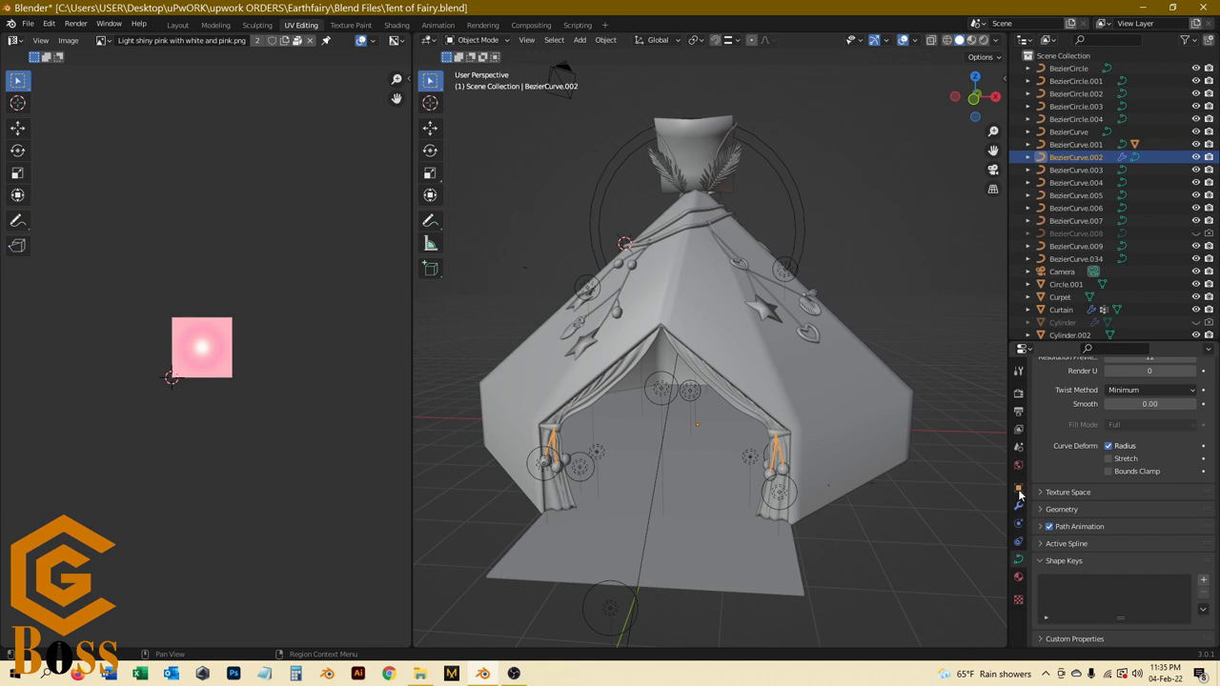
pyautogui.click(821, 419)
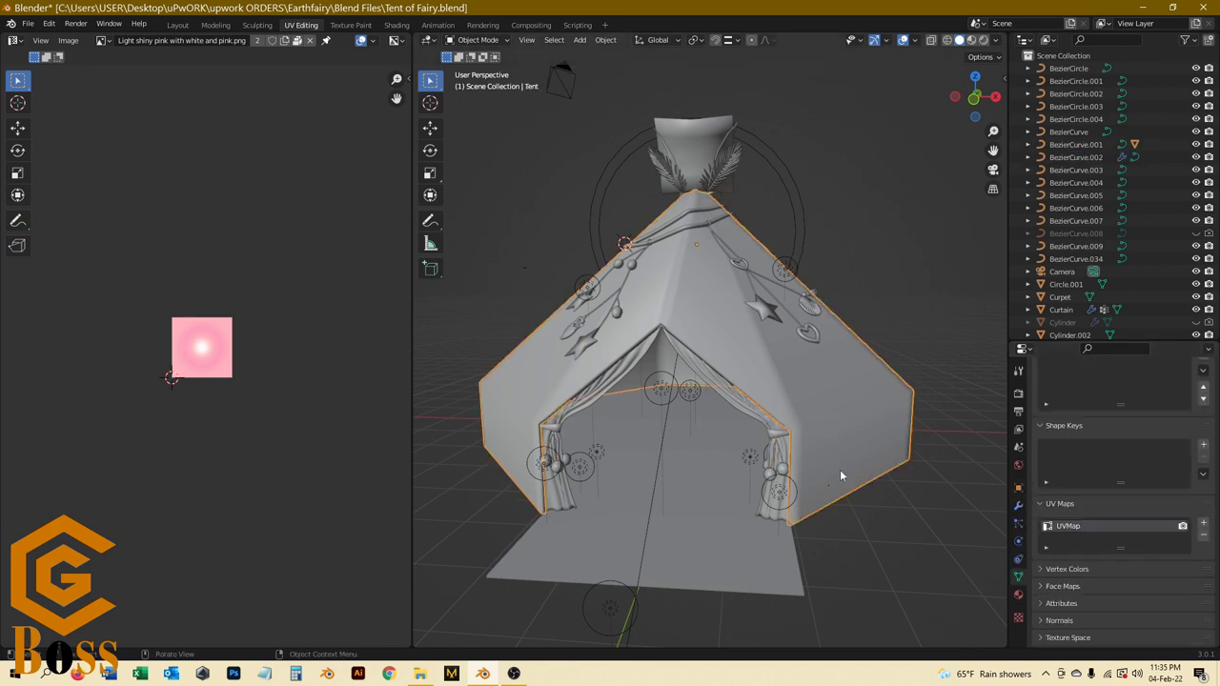
pyautogui.click(672, 229)
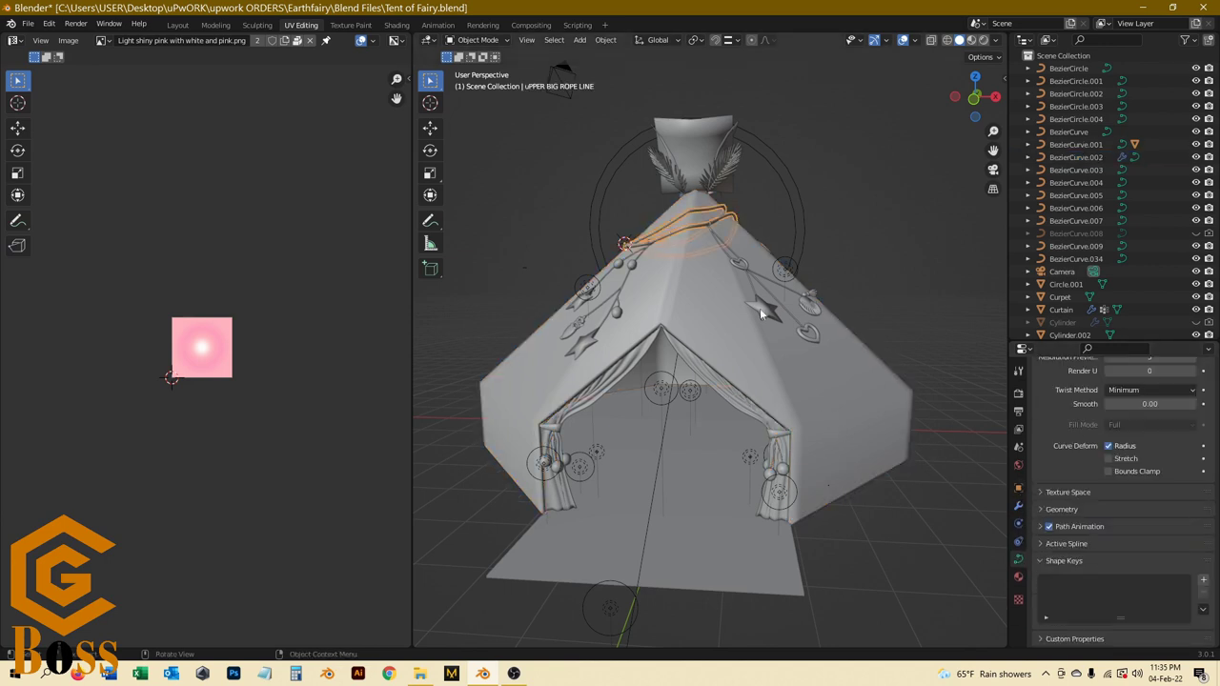
pyautogui.click(574, 410)
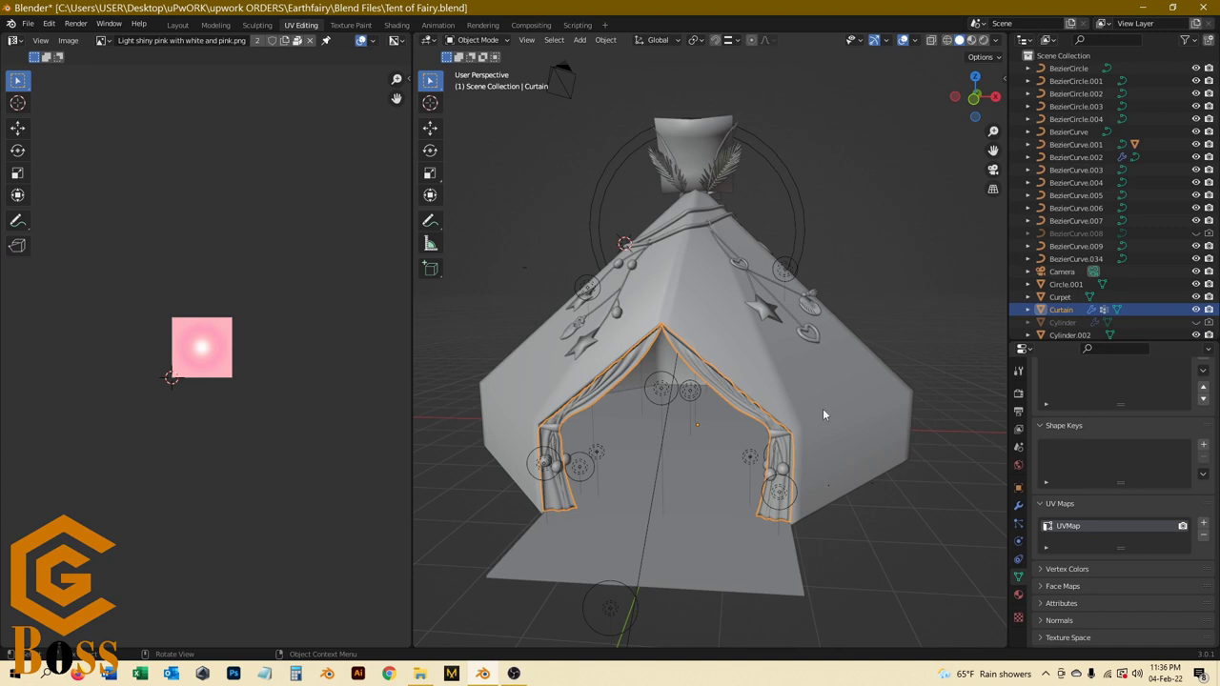
# Step: Add a second UV map to the curtain and name it Tent
pyautogui.click(1204, 526)
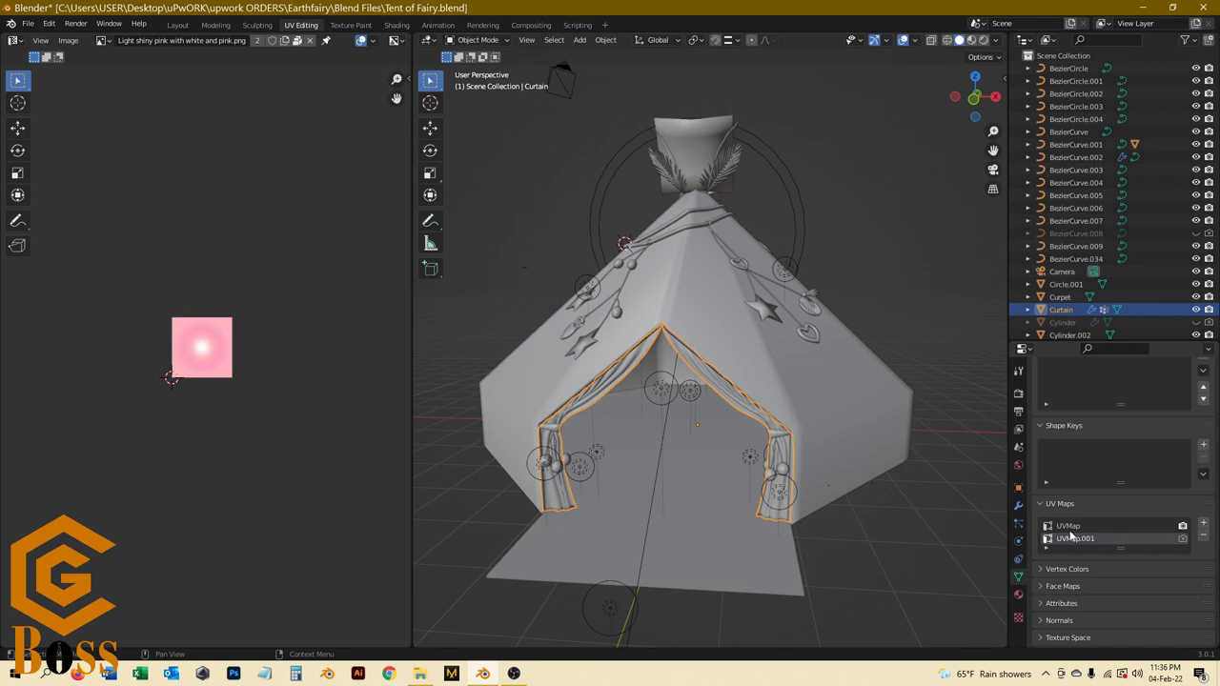
pyautogui.moveTo(805, 426)
pyautogui.mouseDown(button='middle')
pyautogui.moveTo(843, 426)
pyautogui.moveTo(805, 434)
pyautogui.mouseUp(button='middle')
pyautogui.doubleClick(1084, 540)
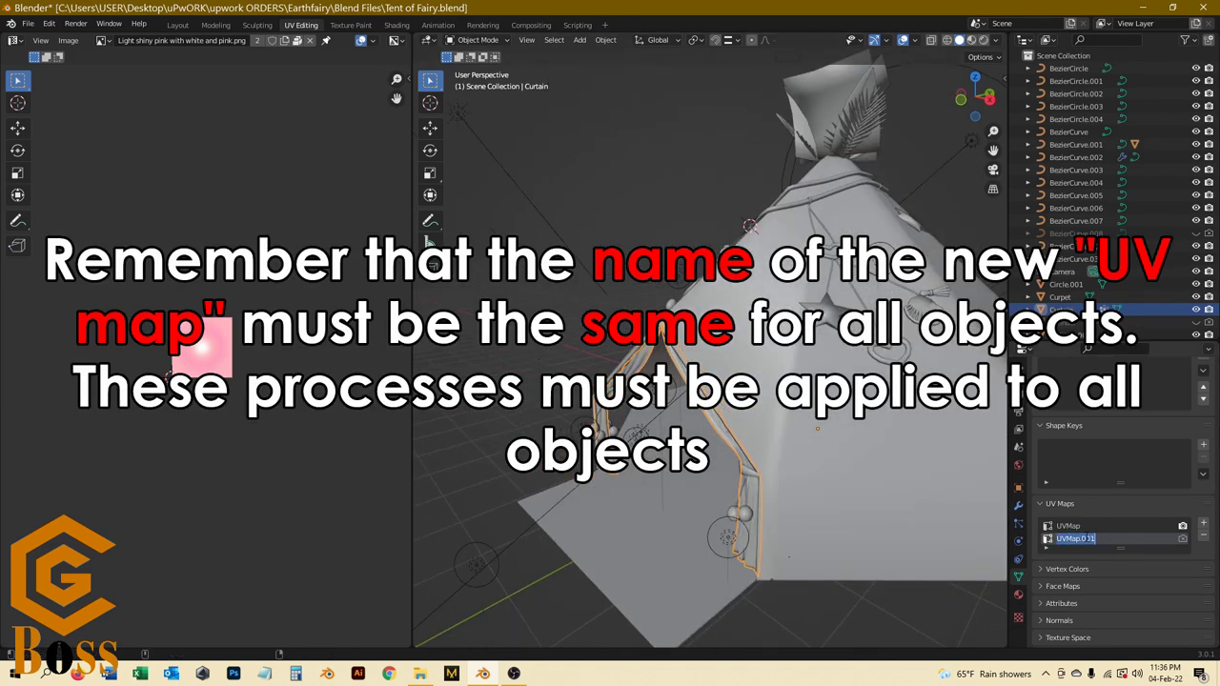
pyautogui.write('te')
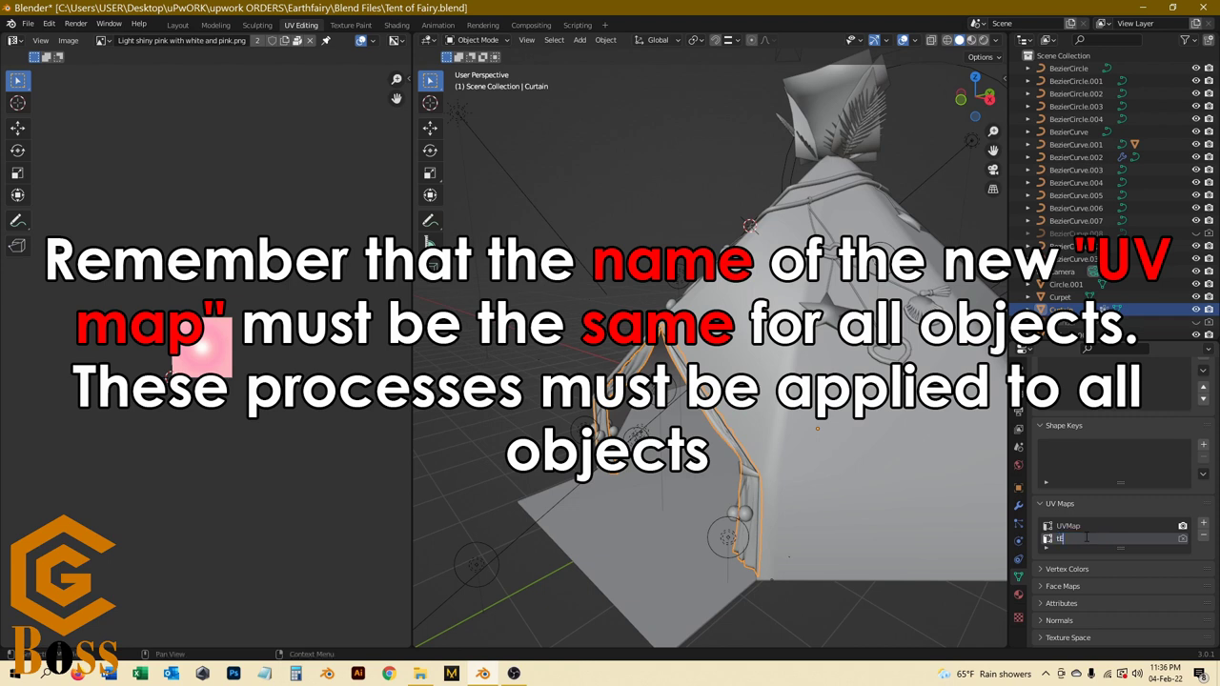
pyautogui.write('N')
pyautogui.press('BackSpace')
pyautogui.press('BackSpace')
pyautogui.press('BackSpace')
pyautogui.write('Tent')
pyautogui.press('Return')
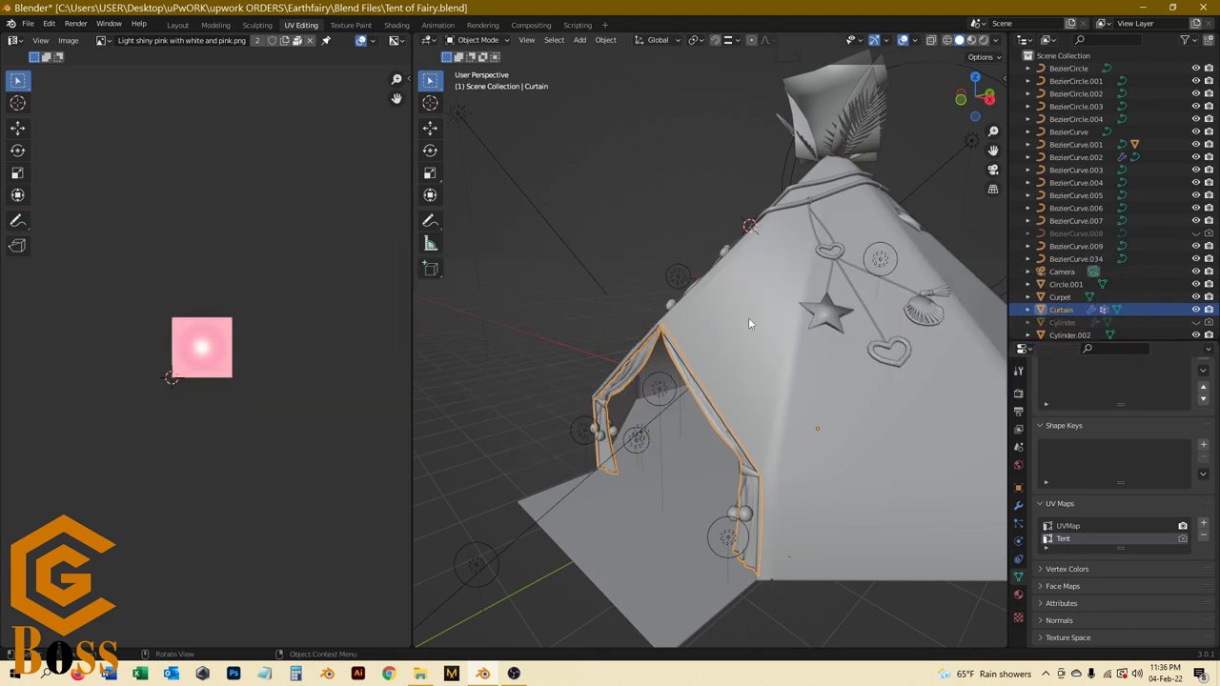
# Step: Add a second UV map named Tent to the tent body and the sphere ornament
pyautogui.click(750, 384)
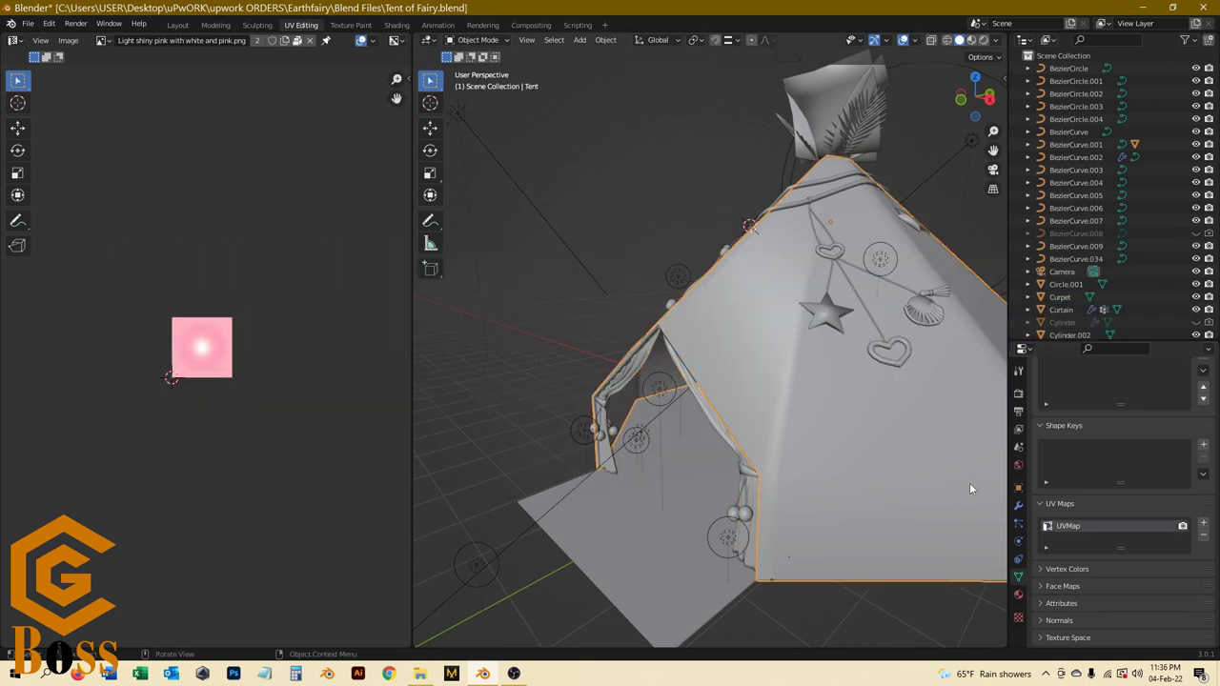
pyautogui.click(1203, 525)
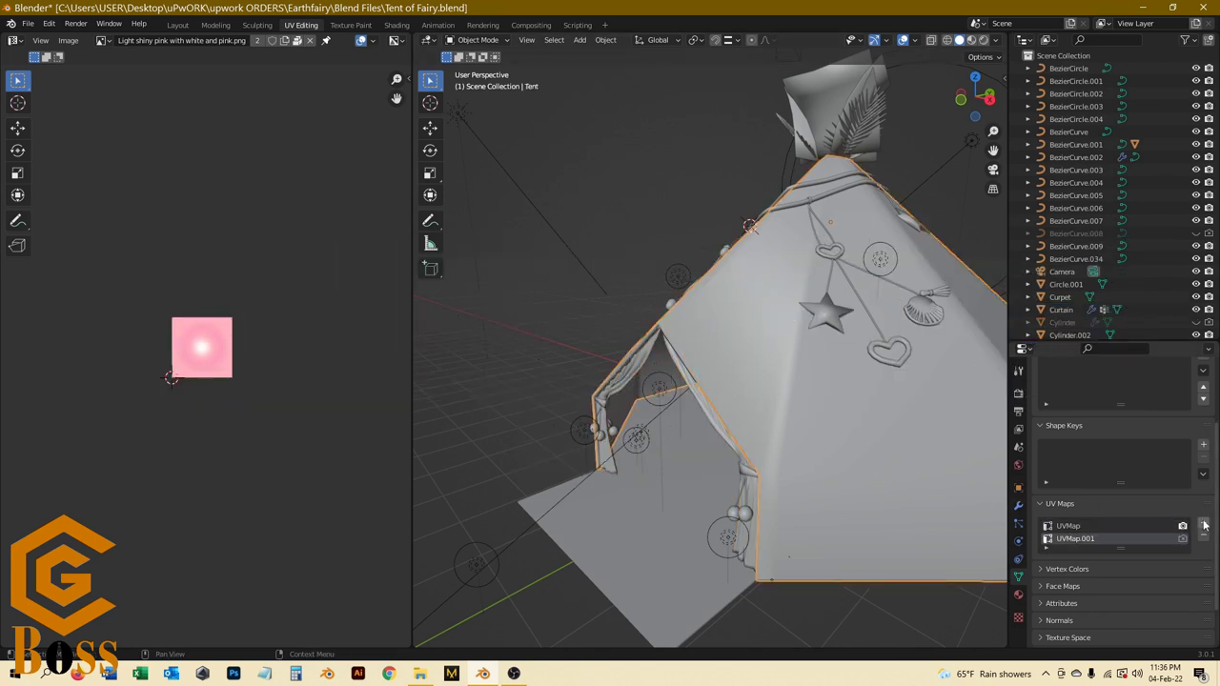
pyautogui.doubleClick(1104, 538)
pyautogui.write('Tent')
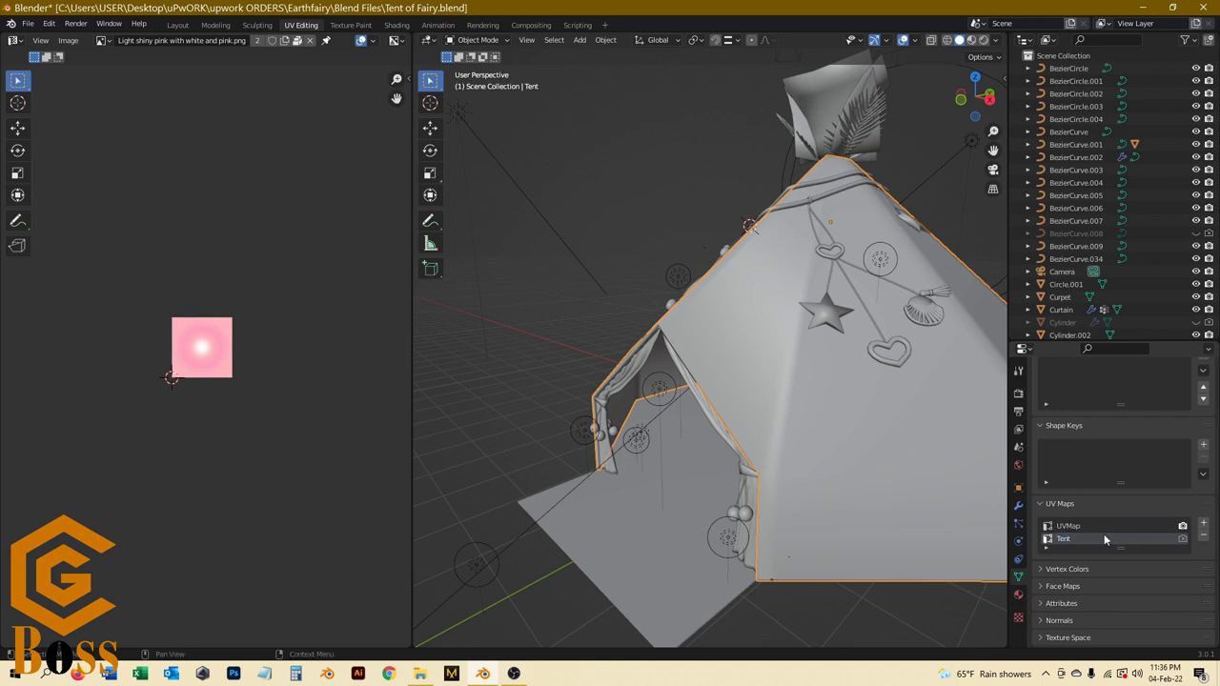
pyautogui.click(742, 516)
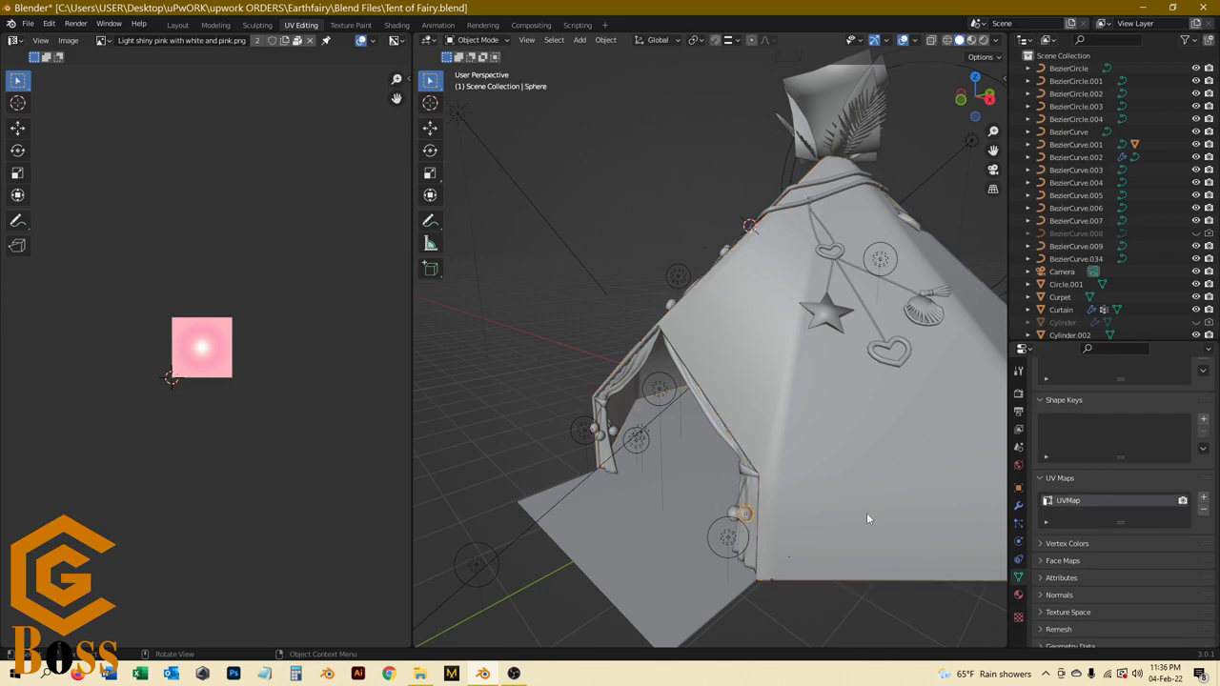
pyautogui.click(1203, 497)
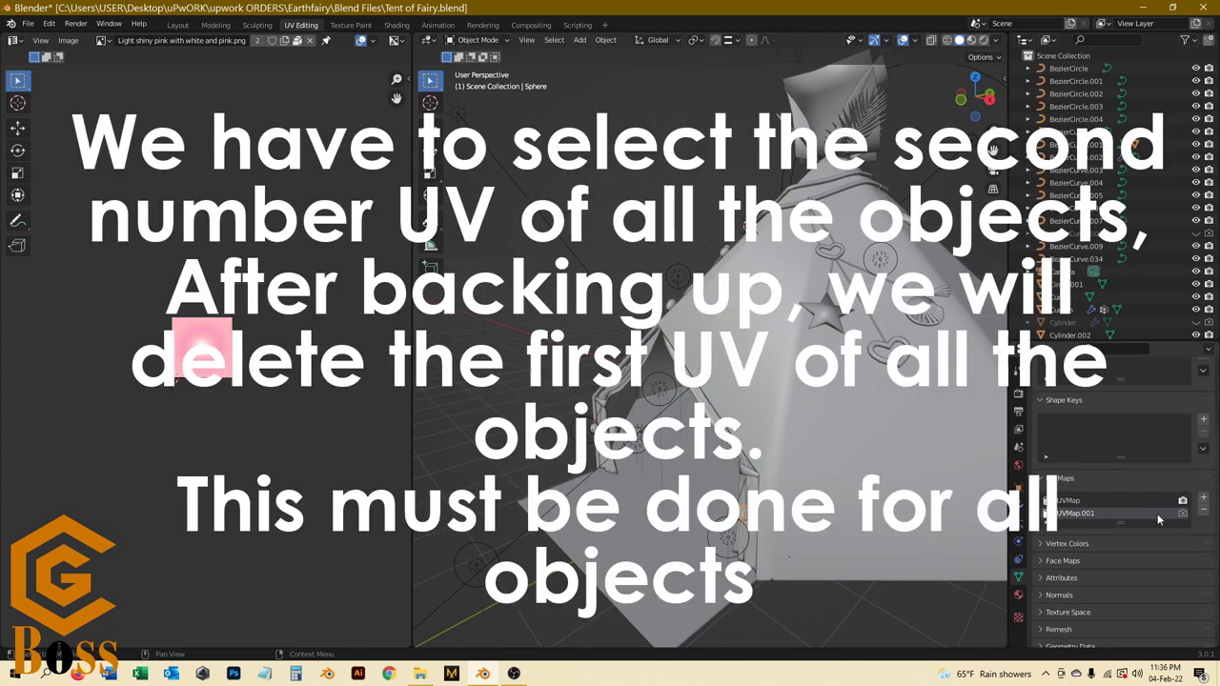
pyautogui.doubleClick(1125, 512)
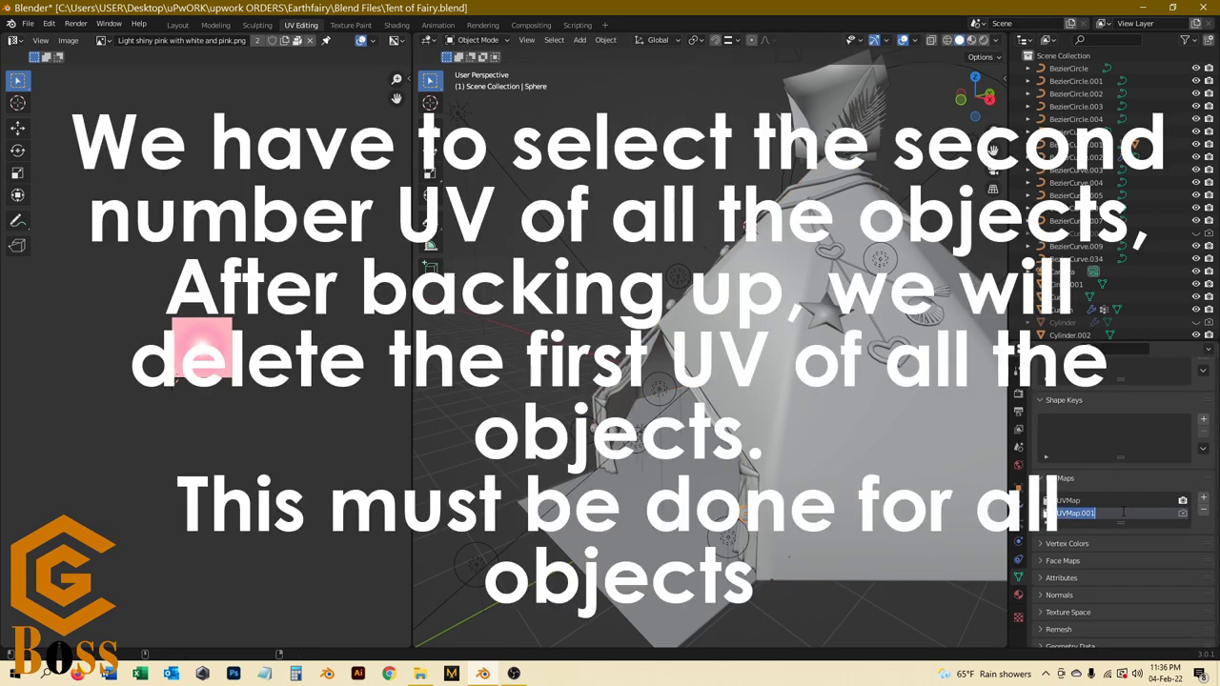
pyautogui.write('Tent')
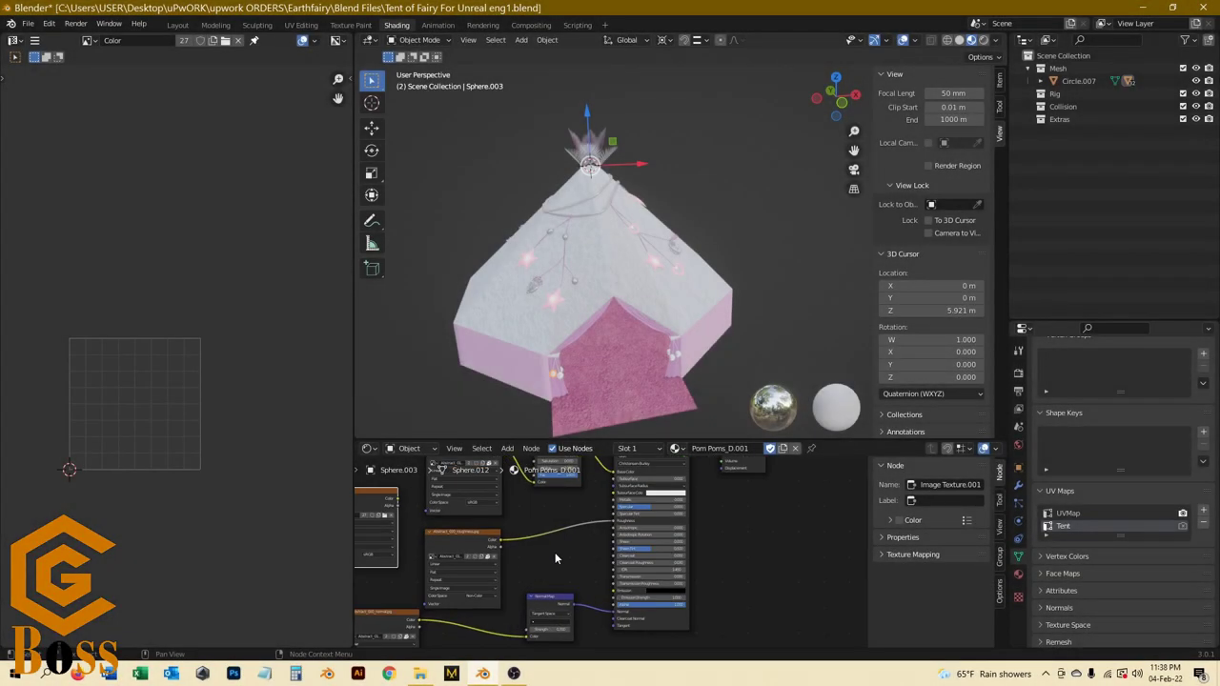
# Step: Make the shader node editor taller and wider
pyautogui.moveTo(548, 439); pyautogui.dragTo(543, 190)
pyautogui.moveTo(353, 327); pyautogui.dragTo(253, 330)
pyautogui.scroll(-3, 539, 386)
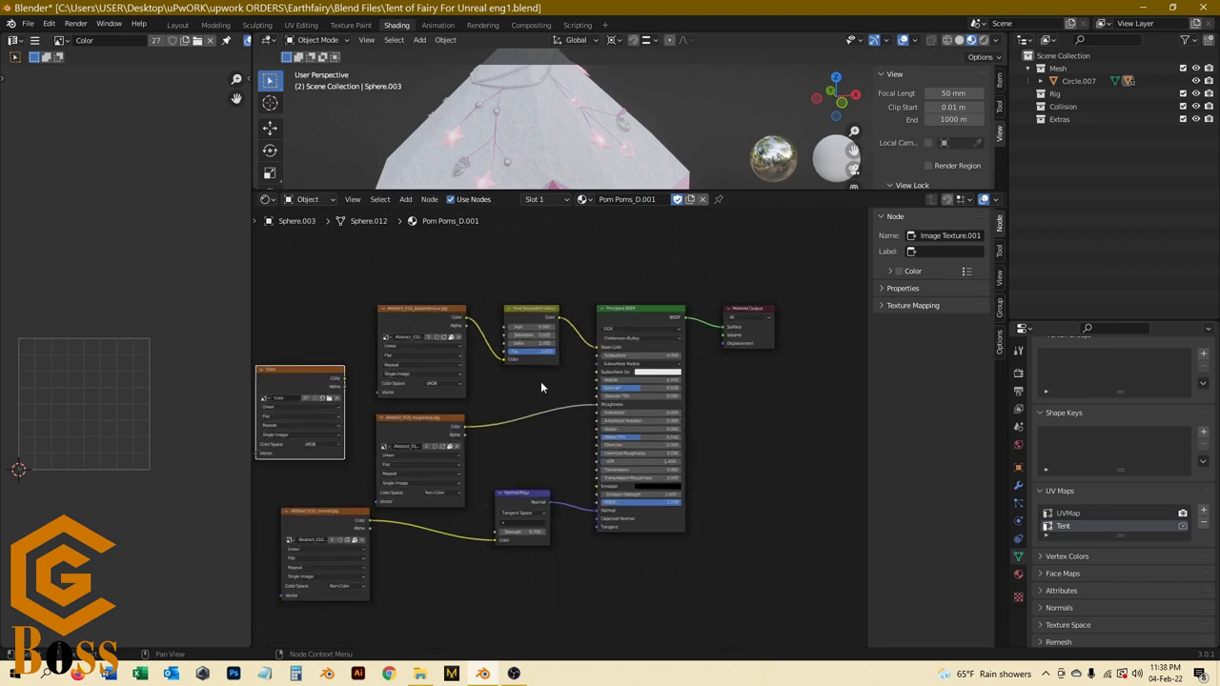
pyautogui.scroll(-5, 539, 111)
pyautogui.scroll(3, 543, 143)
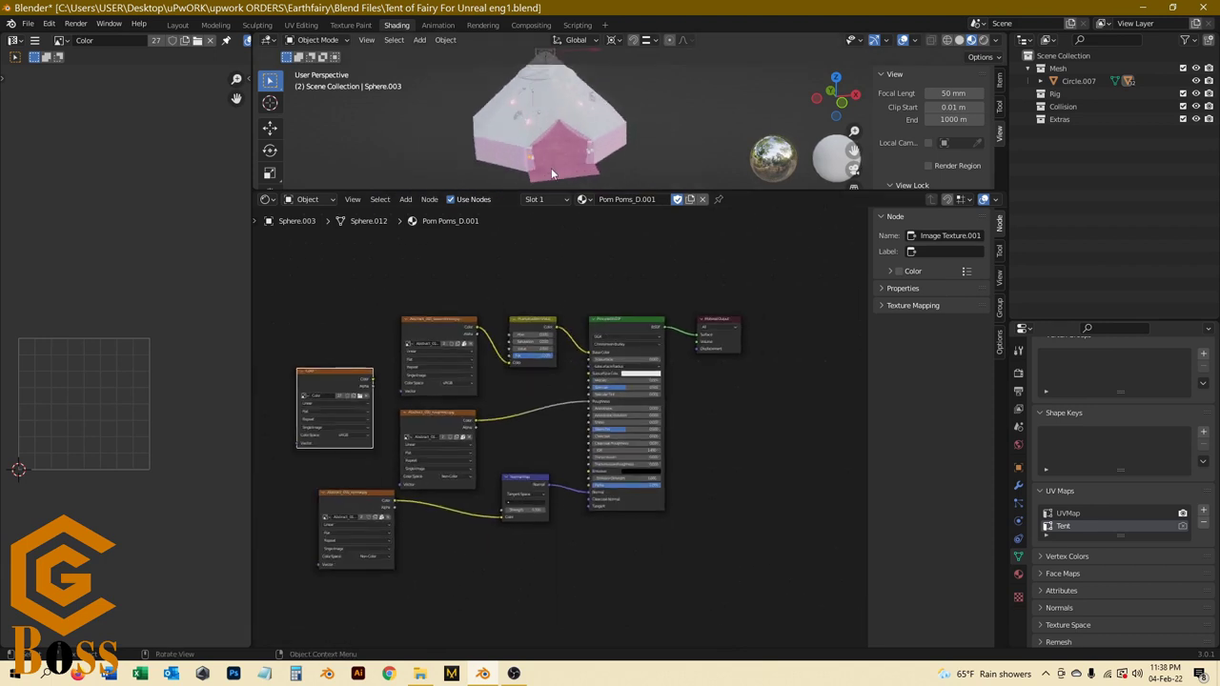
# Step: Show the carpet's Material.006 nodes and select its sss.png image texture node
pyautogui.click(551, 168)
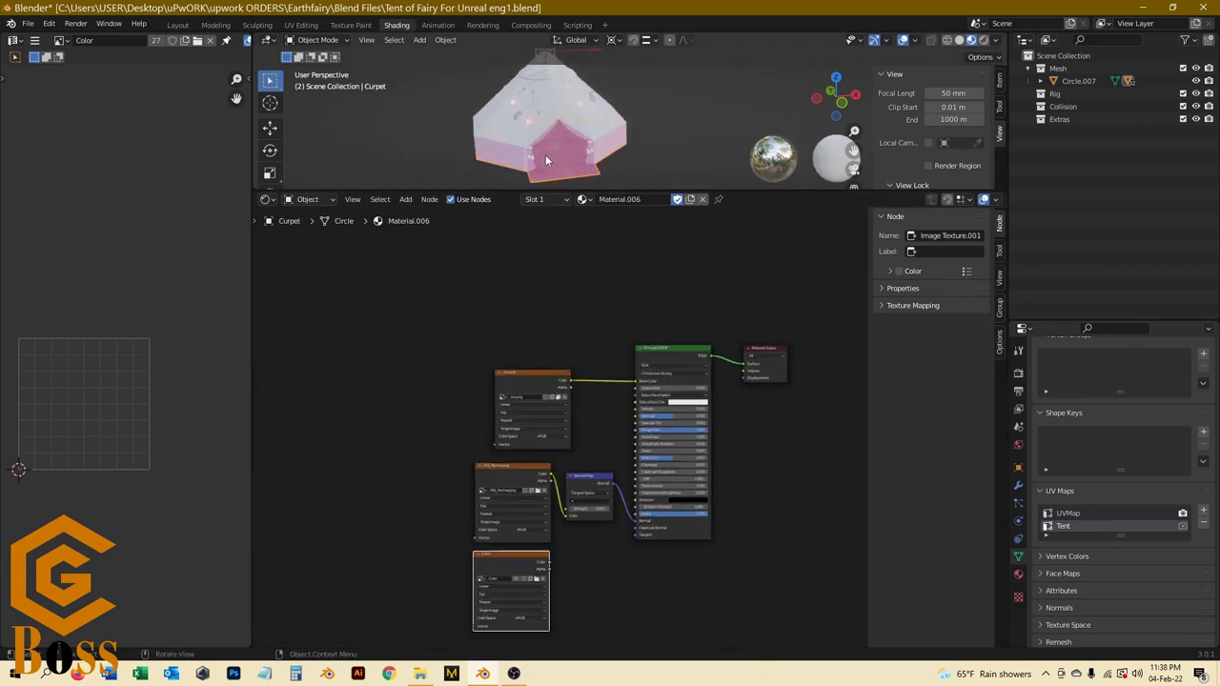
pyautogui.scroll(3, 494, 408)
pyautogui.click(513, 360)
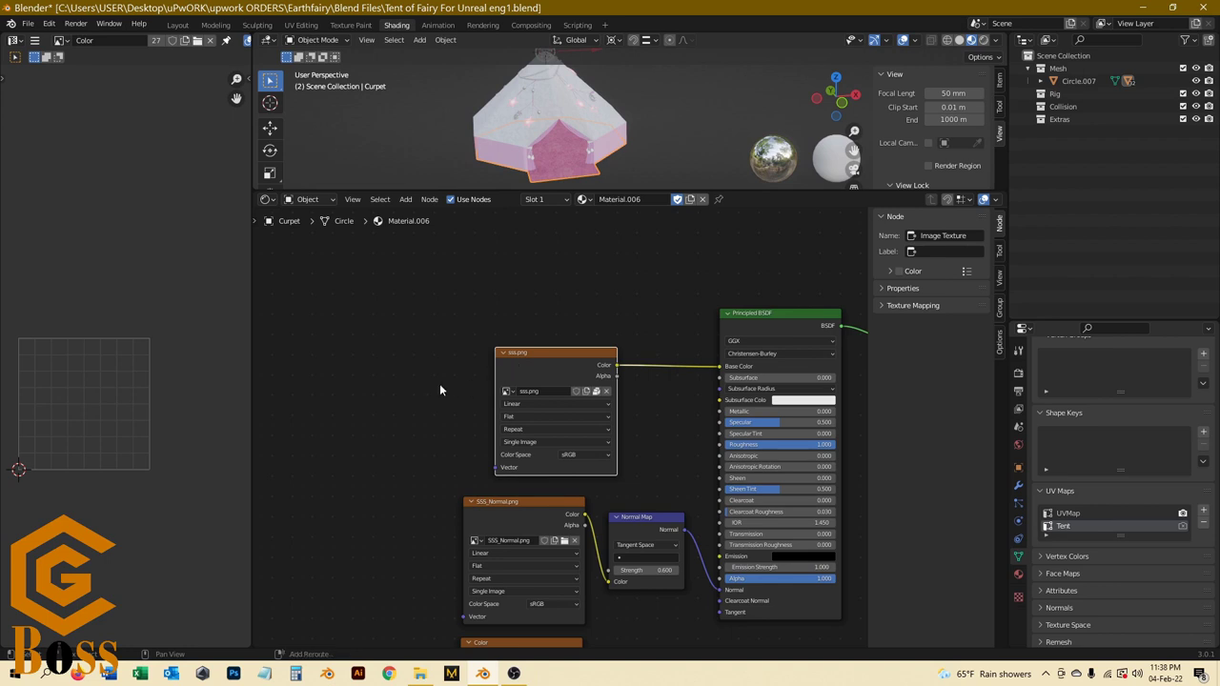
pyautogui.hotkey('shift', 'a')
# Step: Enable the Node Wrangler and Node Arrange add-ons and save the preferences
pyautogui.click(29, 24)
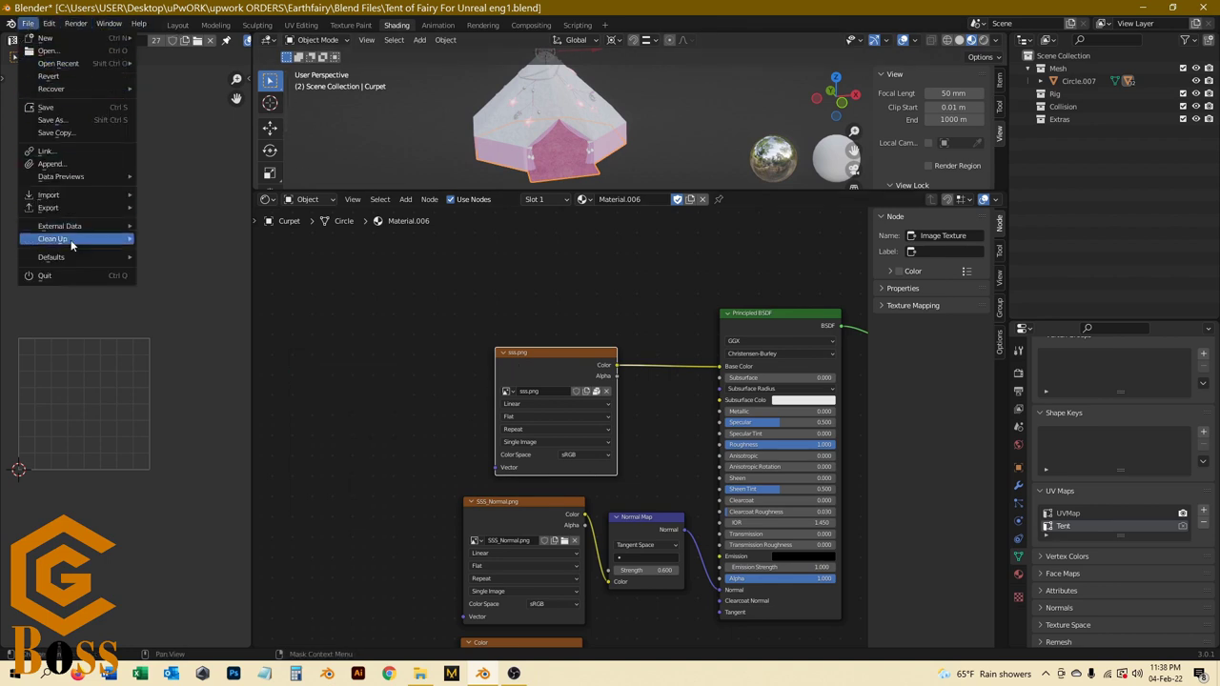
pyautogui.click(28, 24)
pyautogui.click(48, 24)
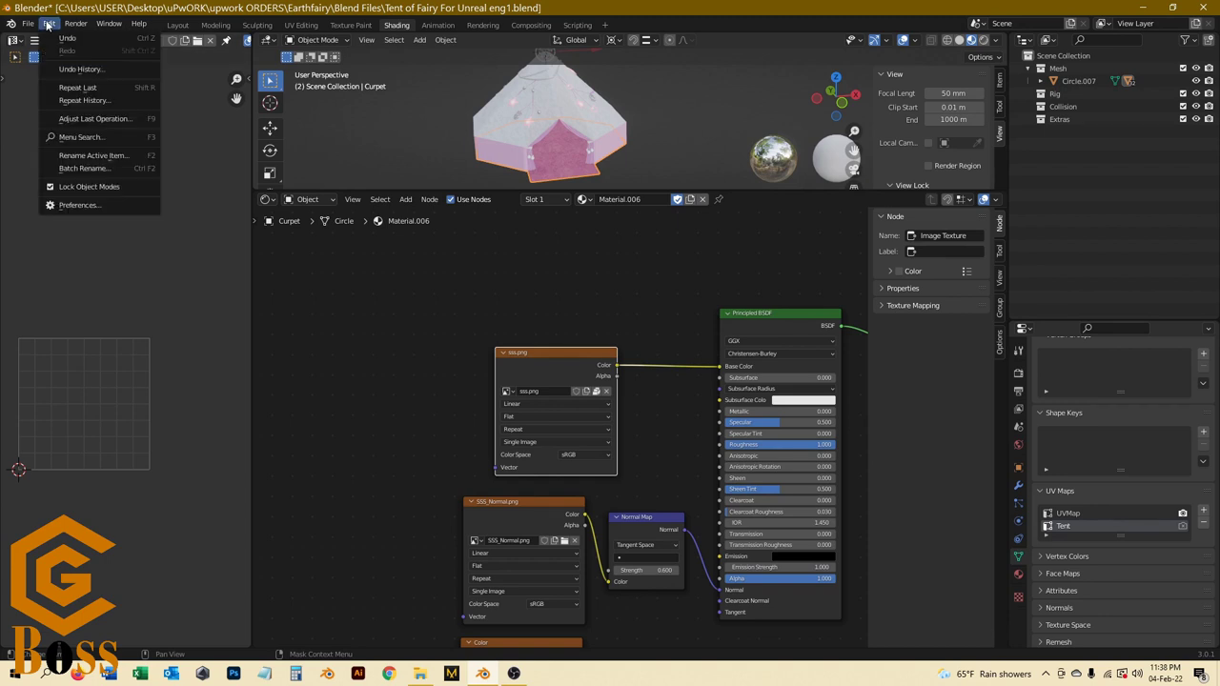
pyautogui.click(83, 202)
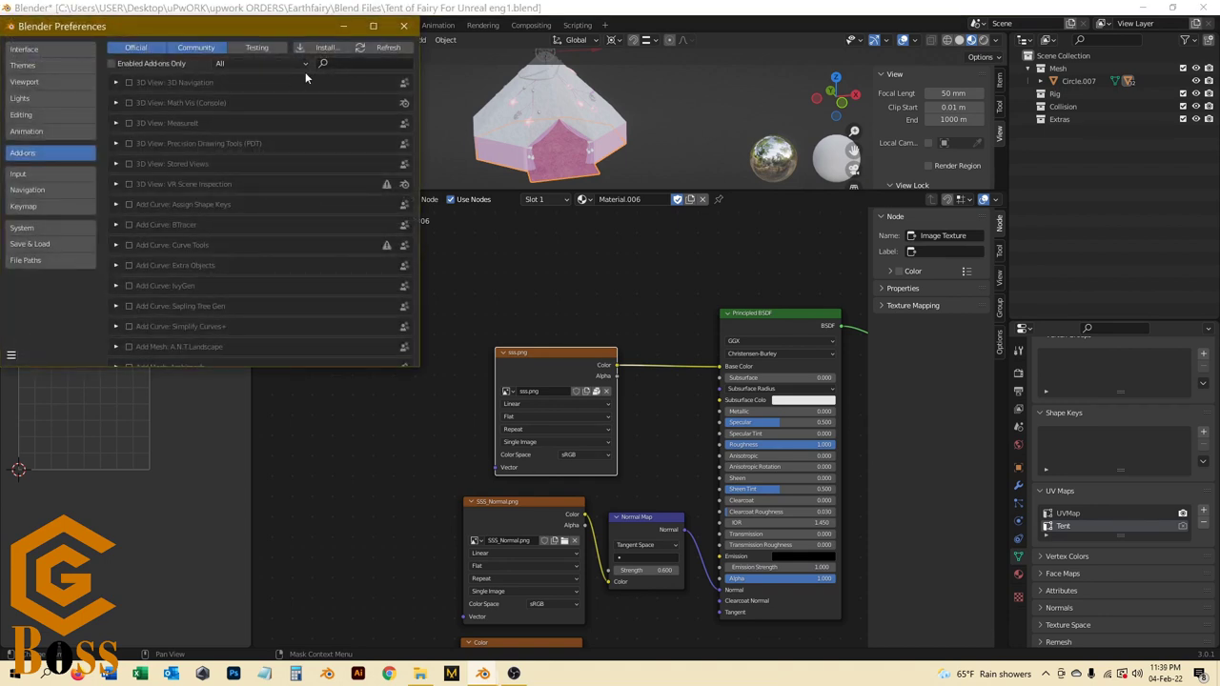
pyautogui.click(335, 63)
pyautogui.write('node')
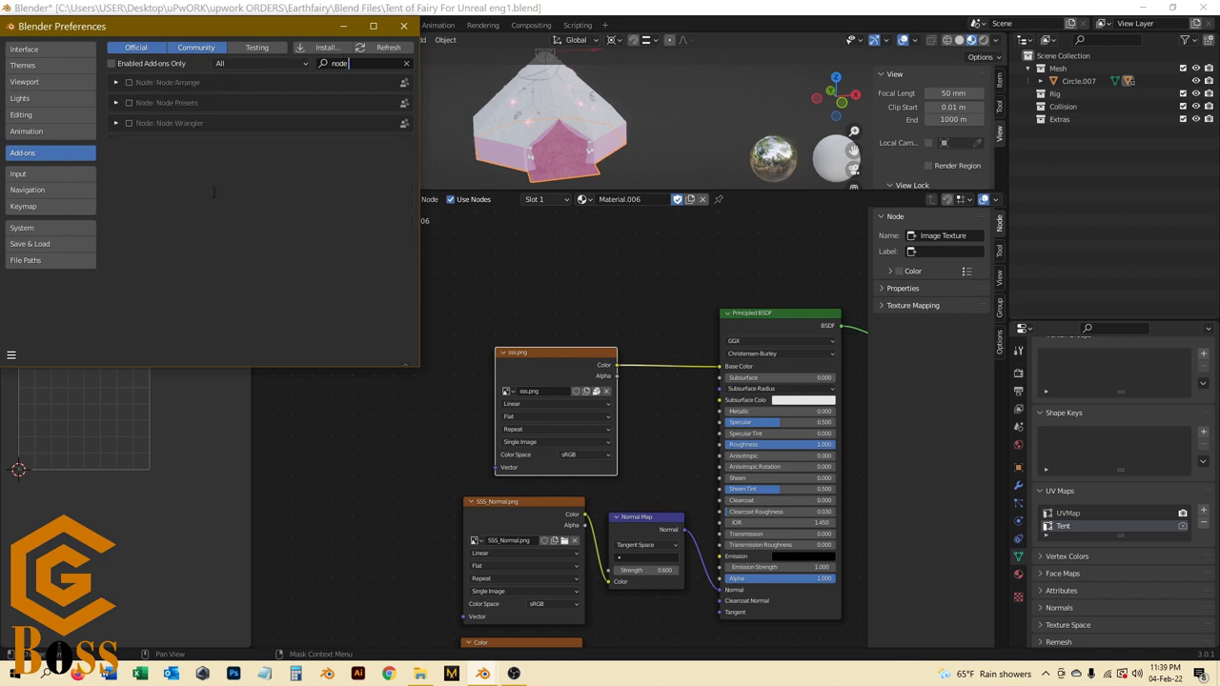
pyautogui.click(129, 123)
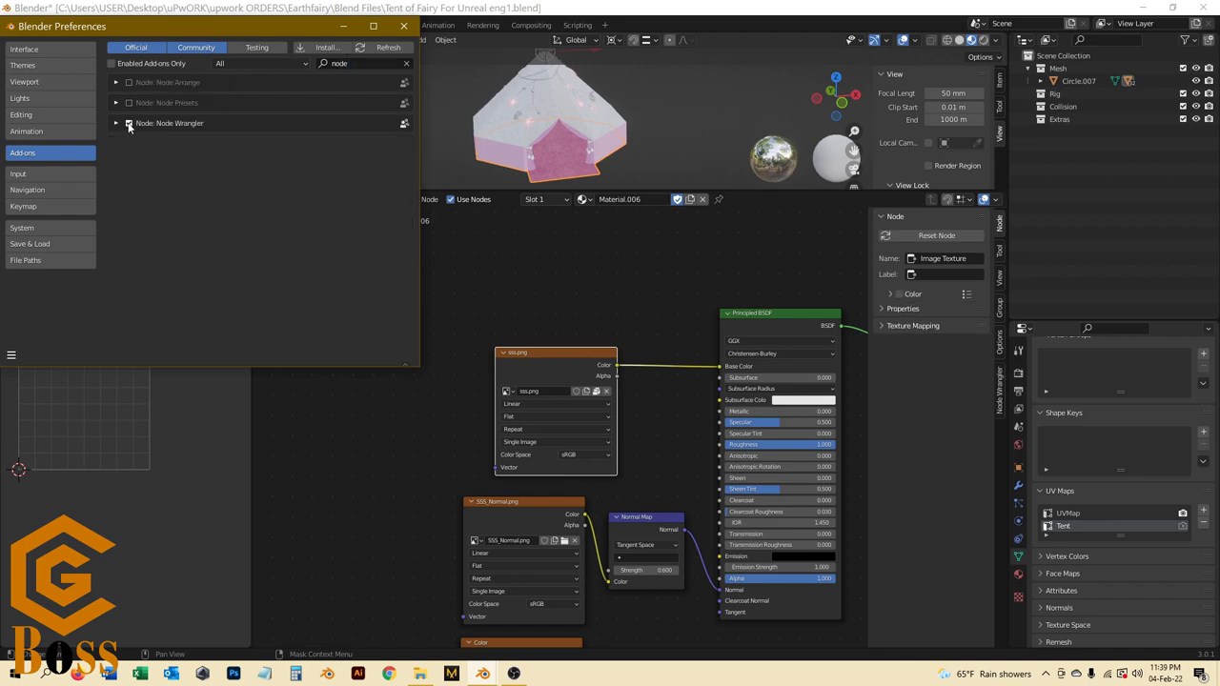
pyautogui.click(129, 83)
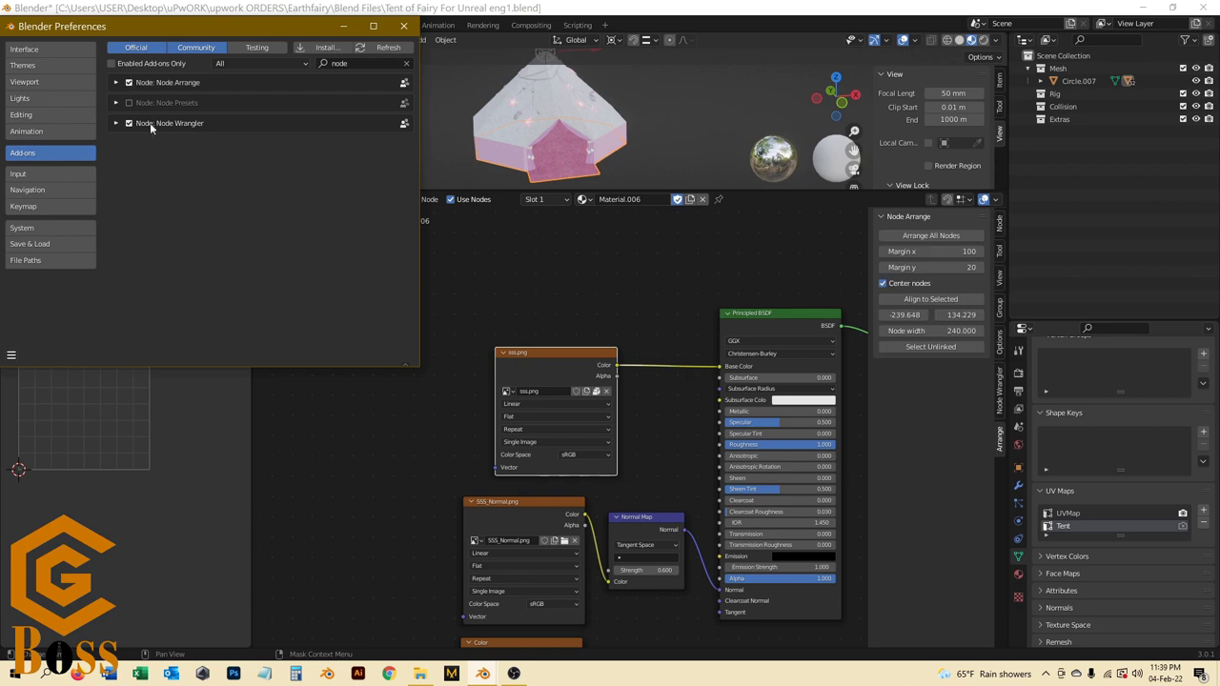
pyautogui.click(11, 355)
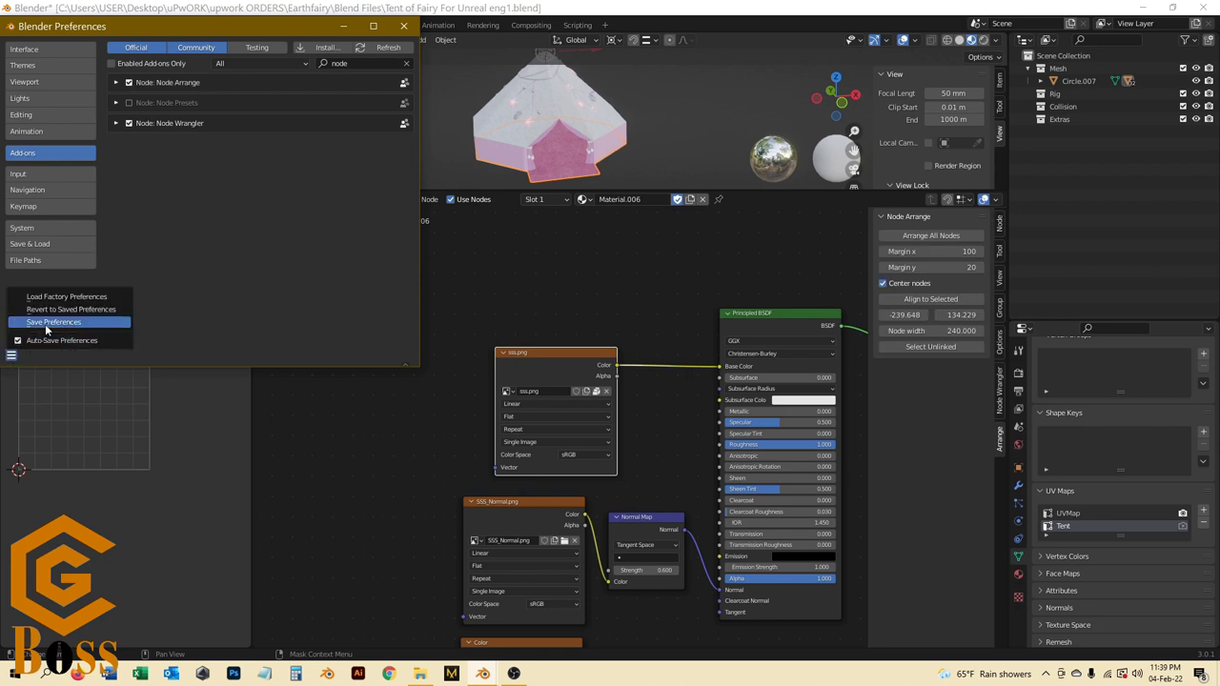
pyautogui.click(53, 322)
pyautogui.click(403, 25)
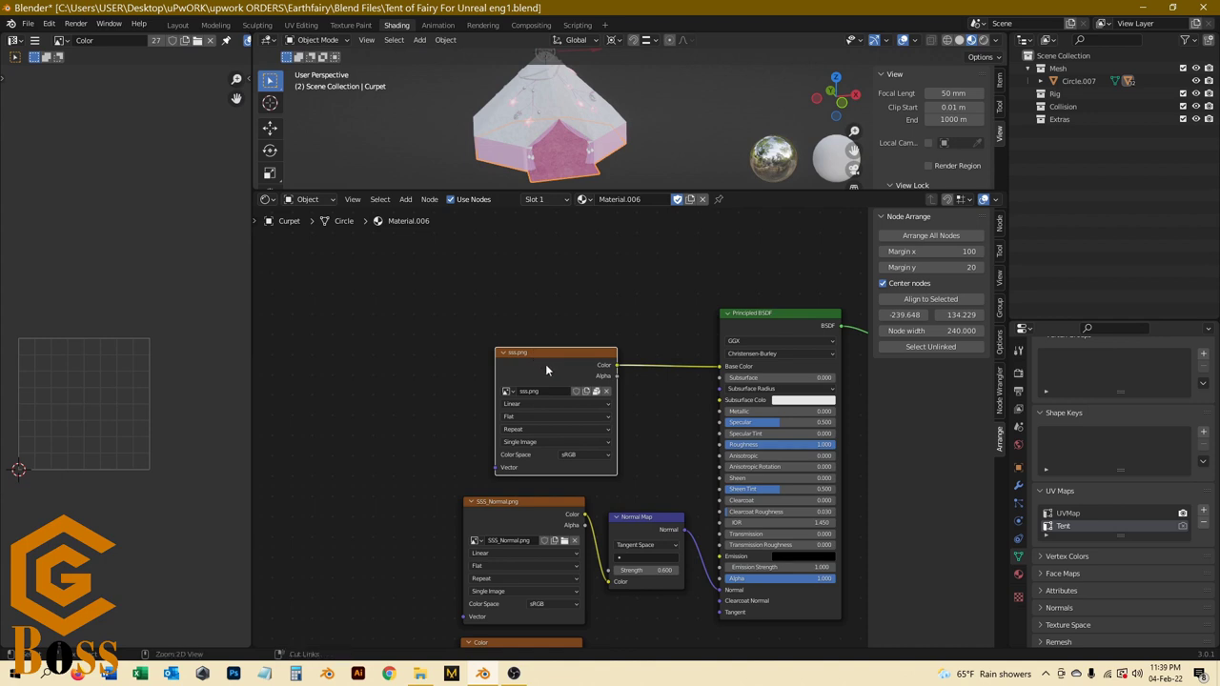
# Step: Add Texture Coordinate and Mapping nodes to the sss.png texture with Ctrl+T
pyautogui.hotkey('ctrl', 't')
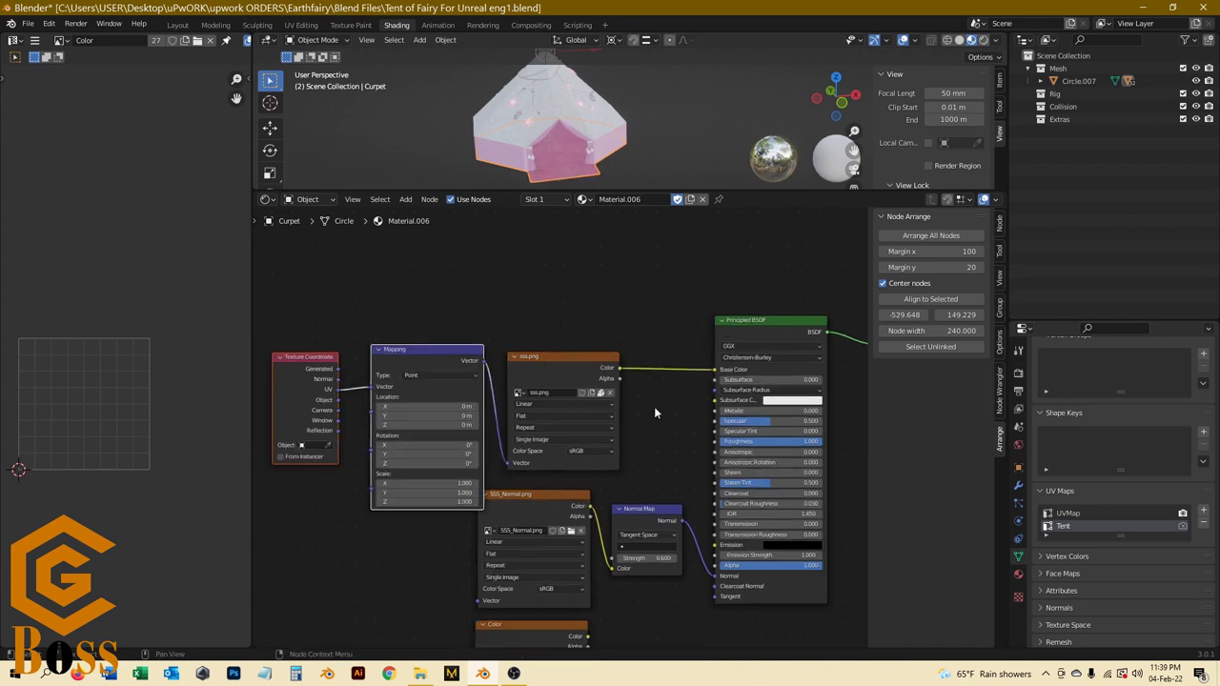
pyautogui.scroll(-1, 373, 395)
pyautogui.scroll(3, 385, 443)
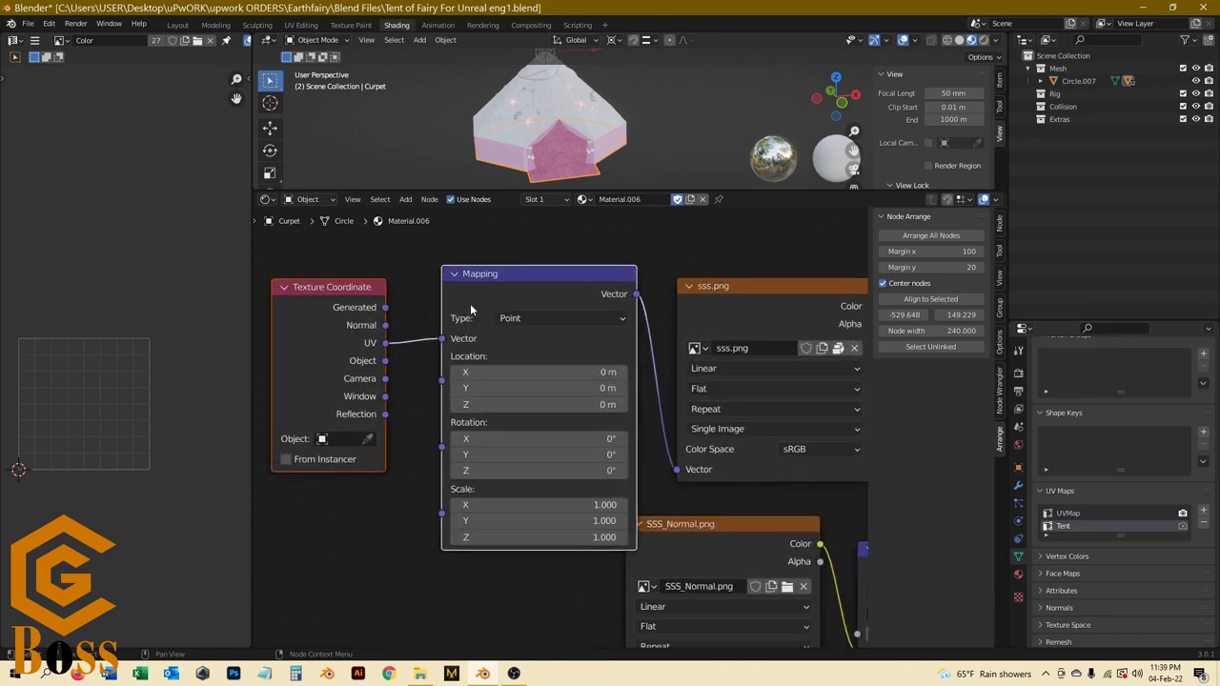
pyautogui.scroll(-2, 380, 365)
pyautogui.scroll(2, 369, 372)
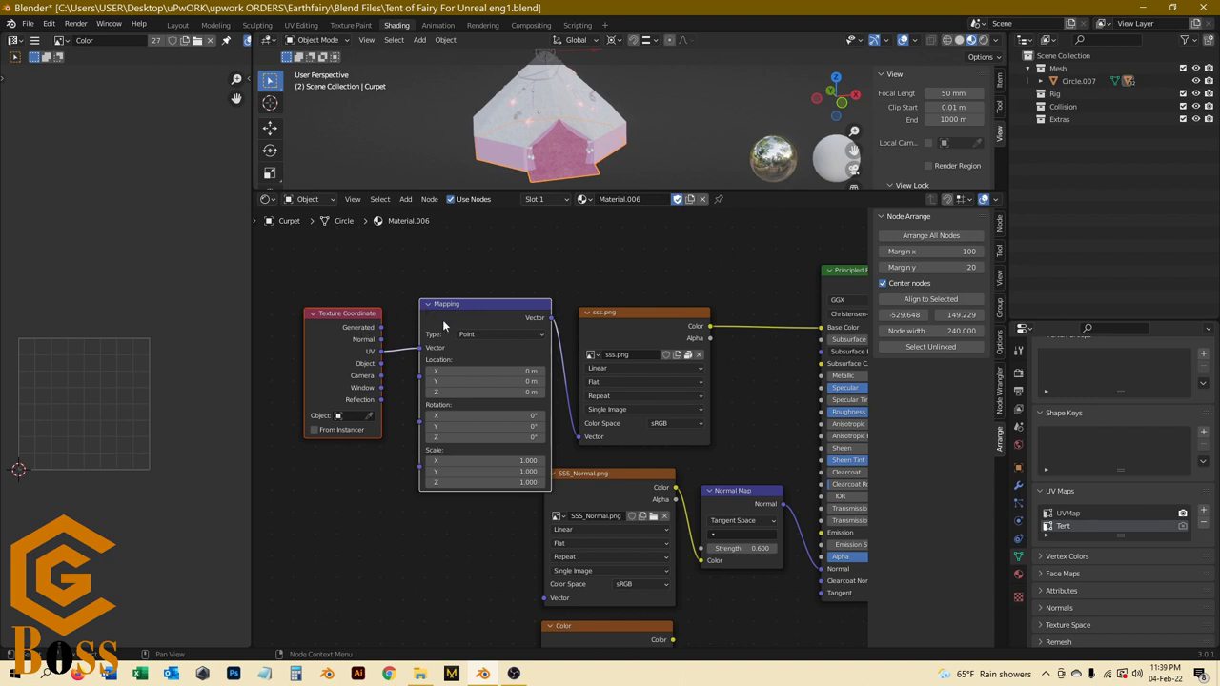
# Step: Delete the added Mapping and Texture Coordinate nodes
pyautogui.moveTo(284, 292); pyautogui.dragTo(489, 501)
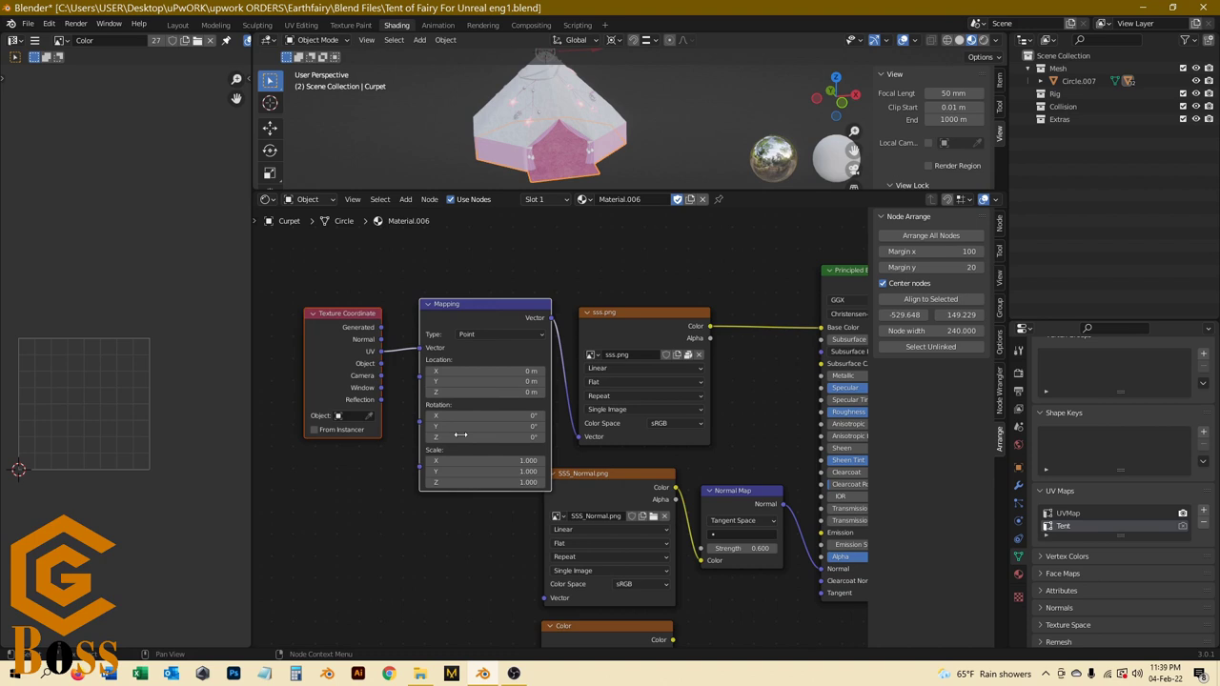
pyautogui.click(439, 316)
pyautogui.press('x')
pyautogui.click(349, 327)
pyautogui.press('x')
# Step: Make the 3D view taller above the node editor
pyautogui.scroll(-1, 414, 369)
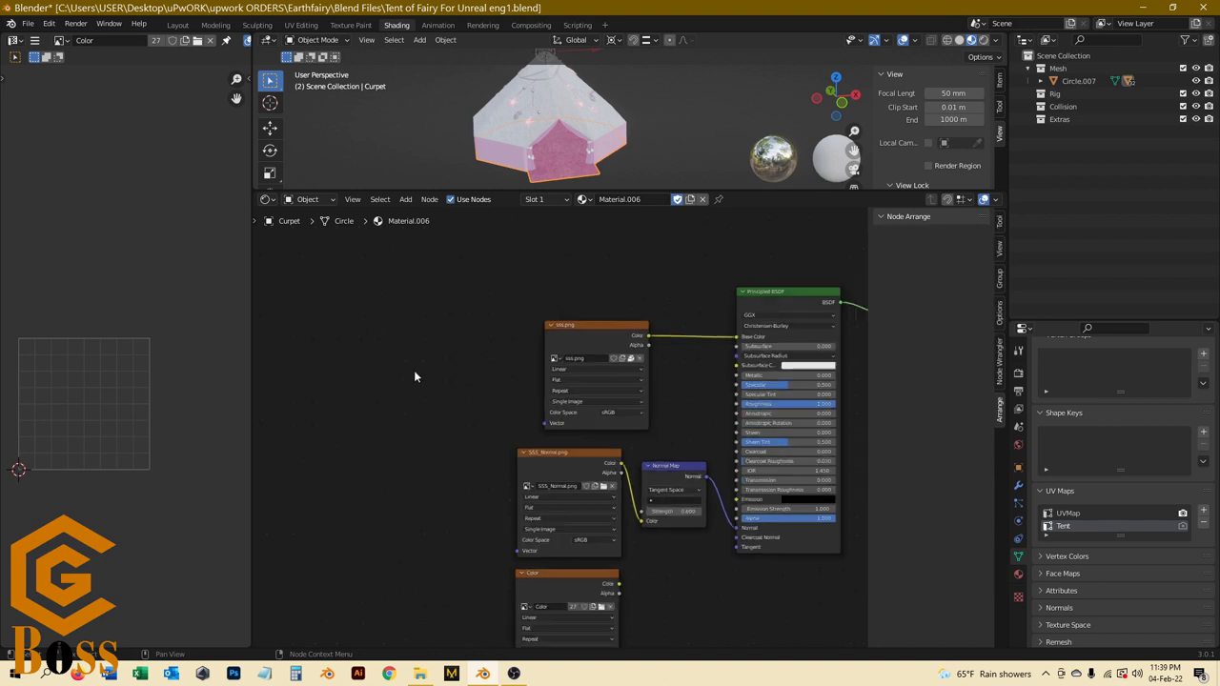
pyautogui.scroll(-1, 406, 362)
pyautogui.scroll(-1, 406, 362)
pyautogui.scroll(1, 406, 363)
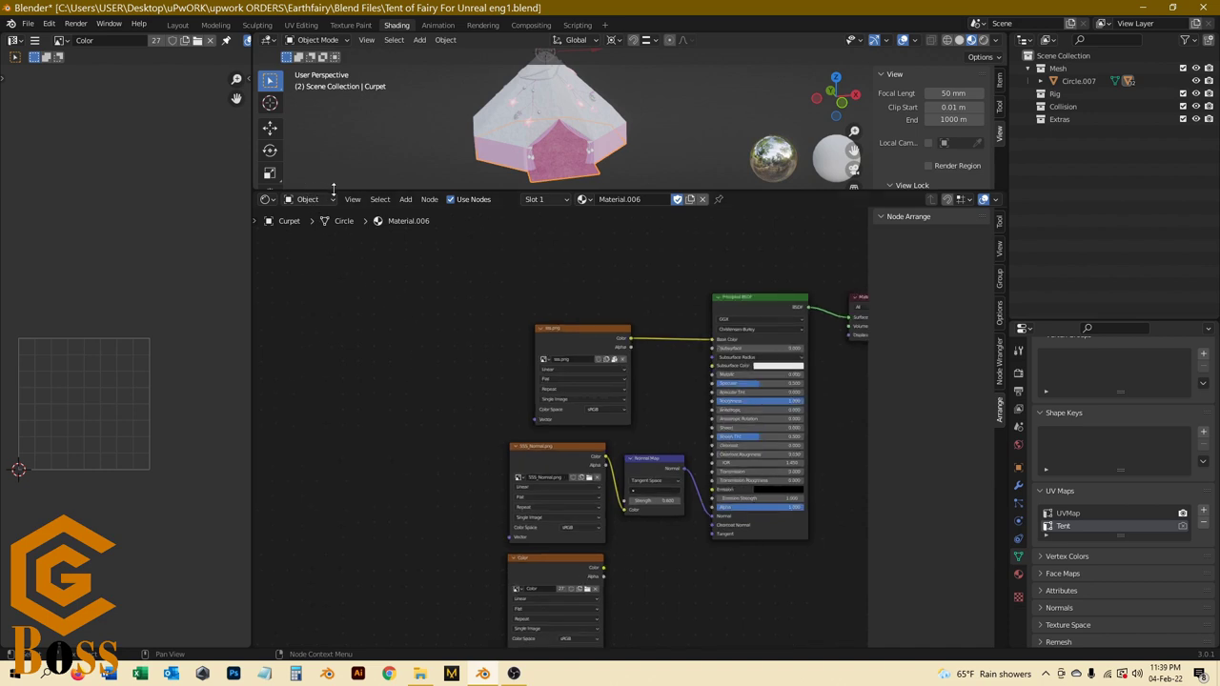
pyautogui.moveTo(334, 189); pyautogui.dragTo(328, 386)
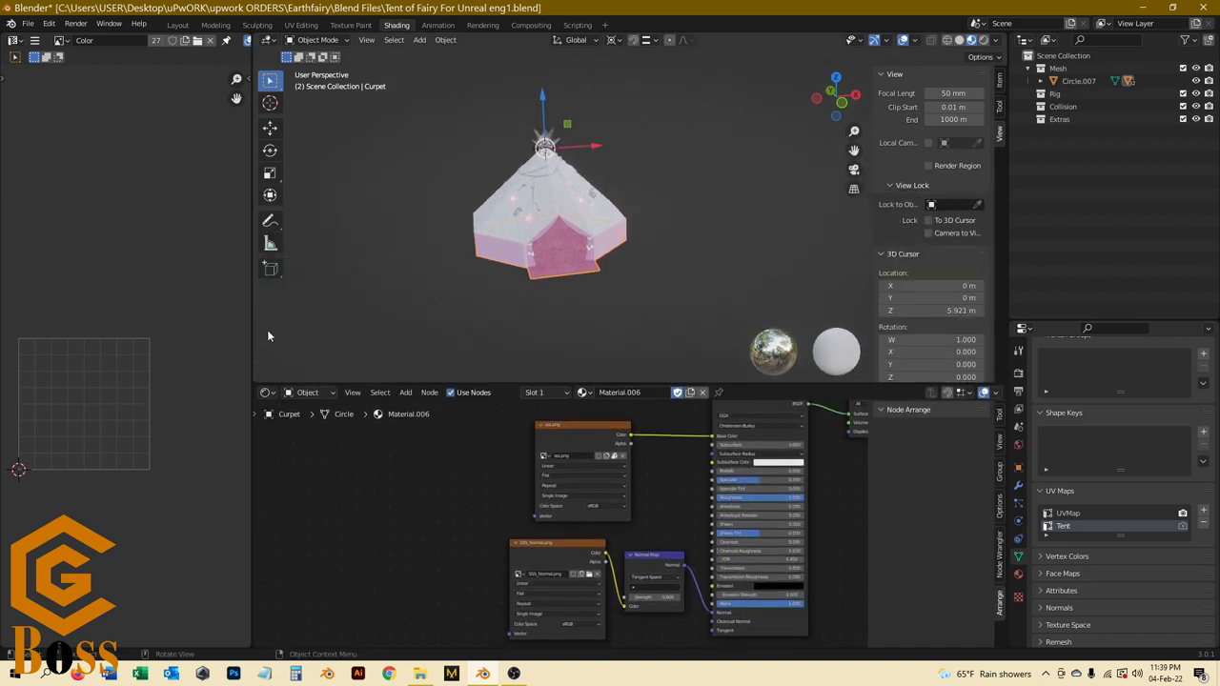
# Step: Widen the left area as a UV Editor, keeping Shader Editor, 3D Viewport and the Color image
pyautogui.moveTo(318, 329); pyautogui.dragTo(397, 329)
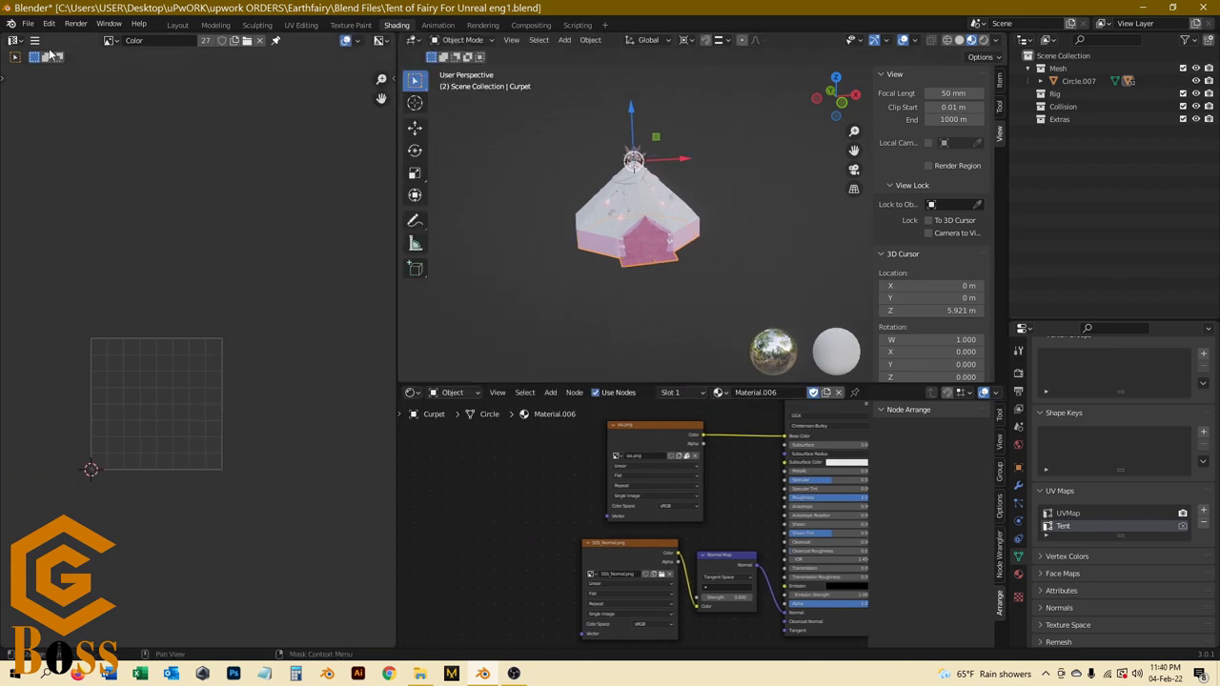
pyautogui.click(13, 40)
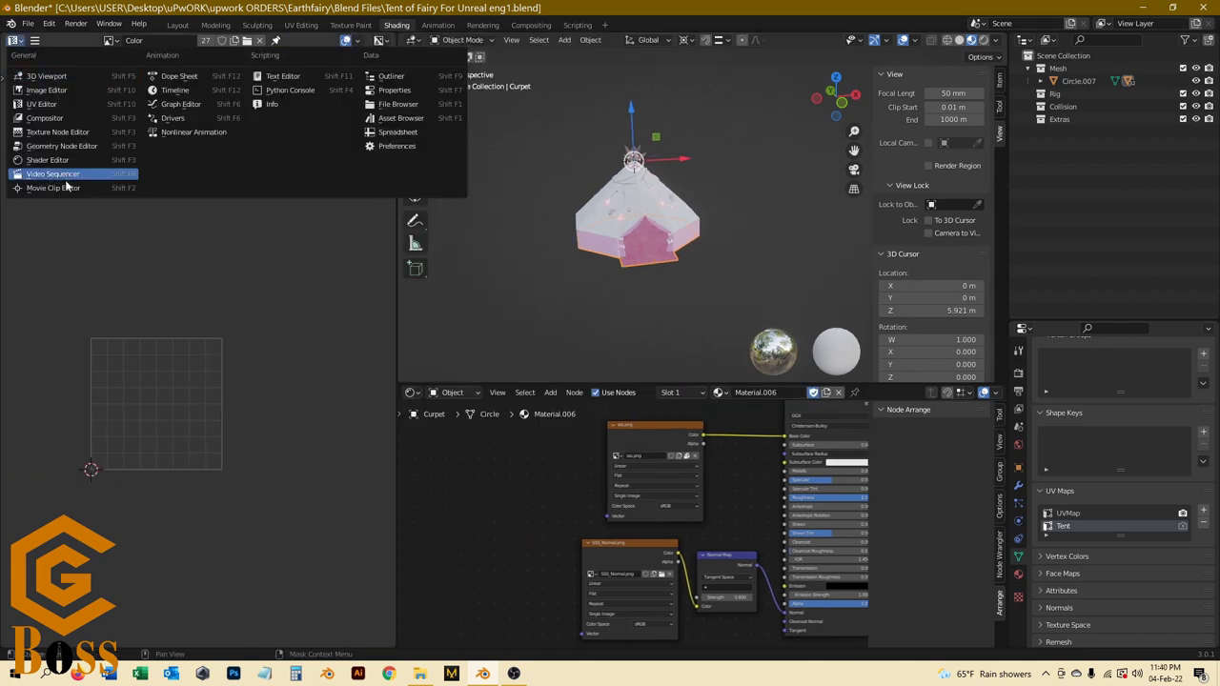
pyautogui.click(57, 105)
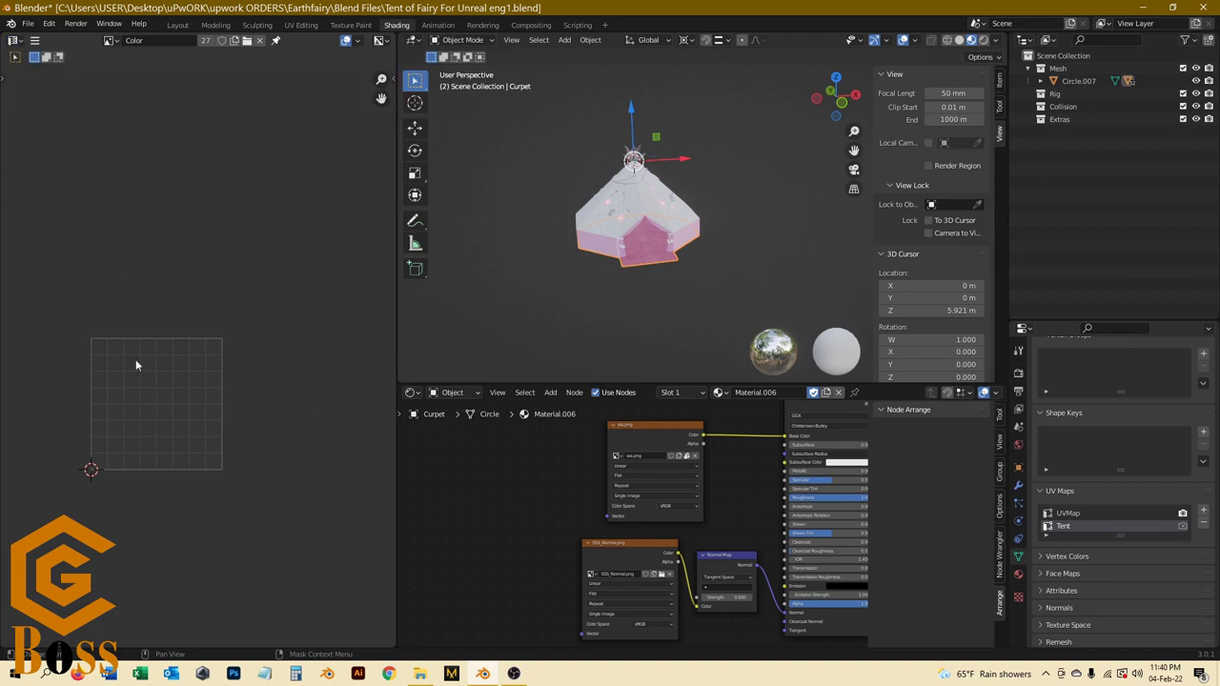
pyautogui.click(412, 392)
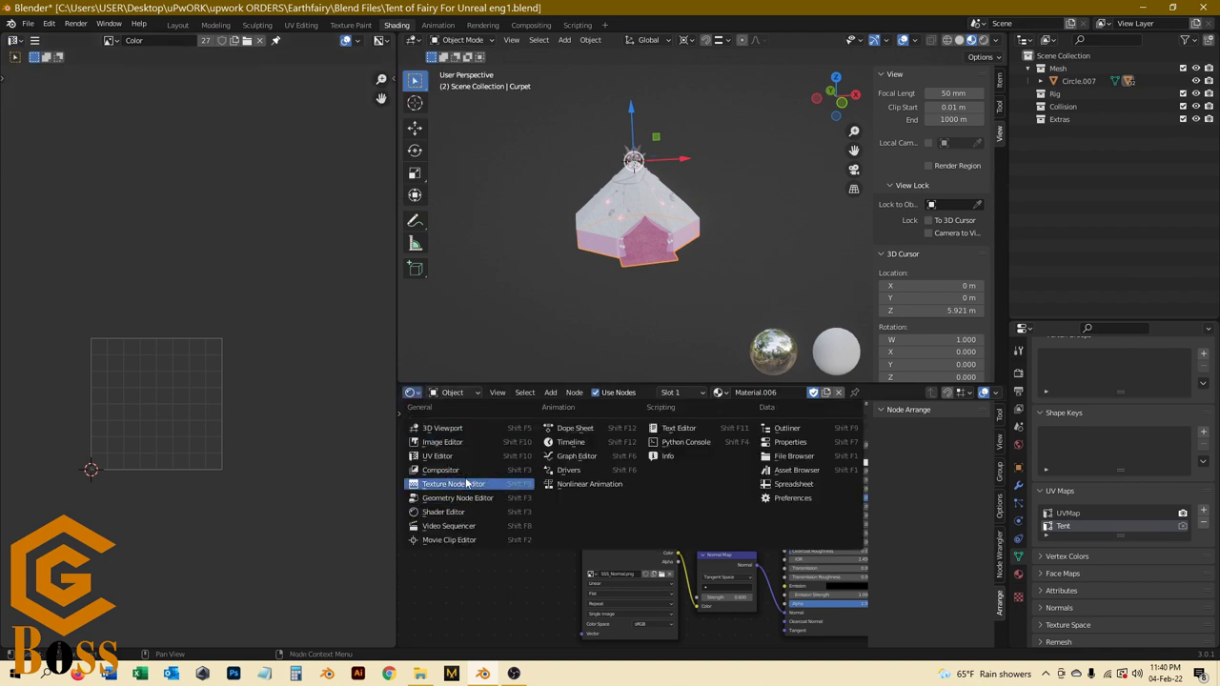
pyautogui.click(476, 512)
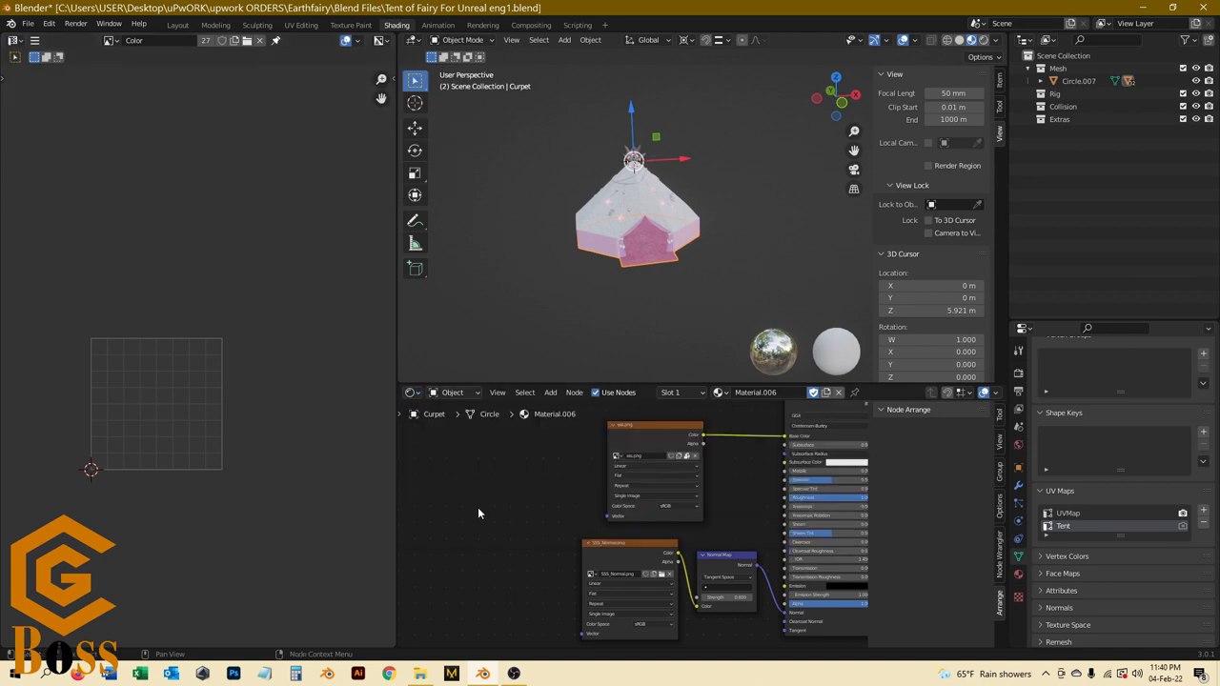
pyautogui.click(412, 40)
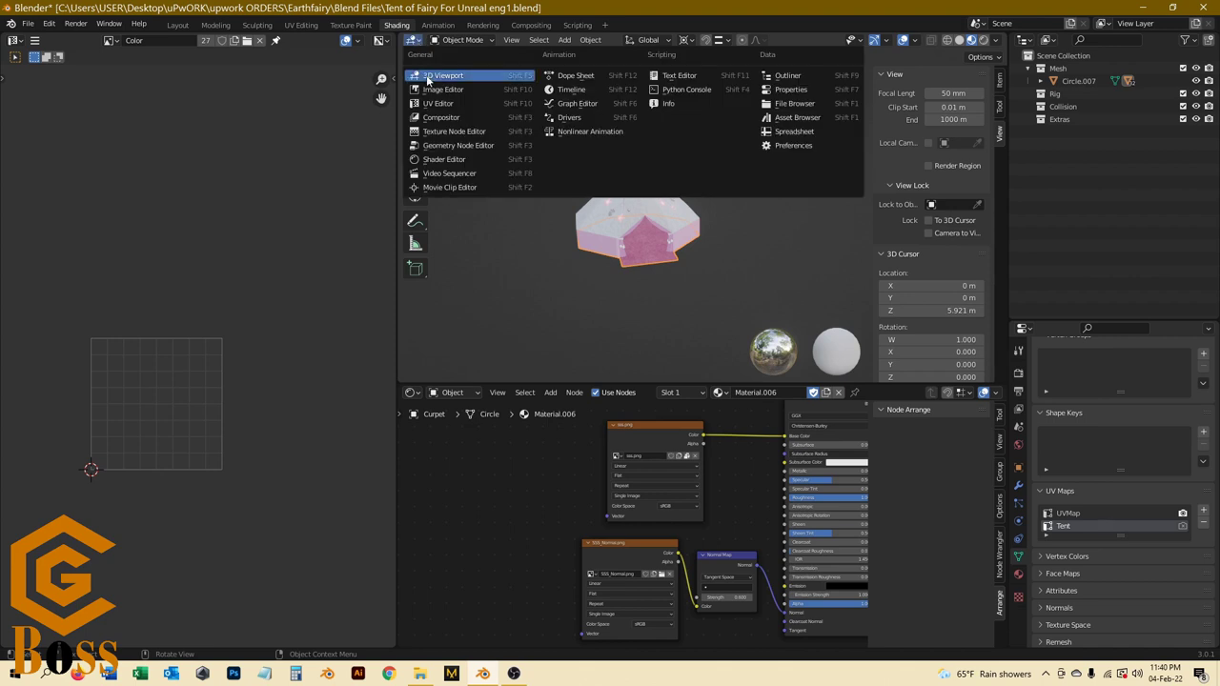
pyautogui.click(443, 75)
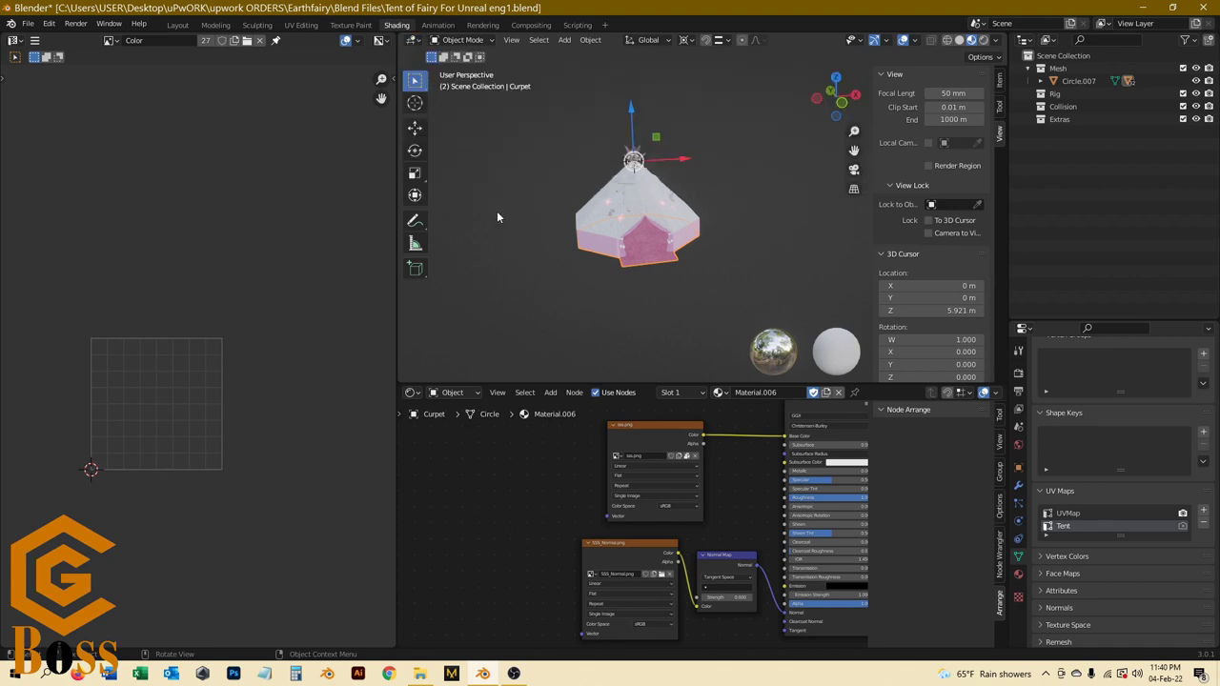
pyautogui.click(110, 40)
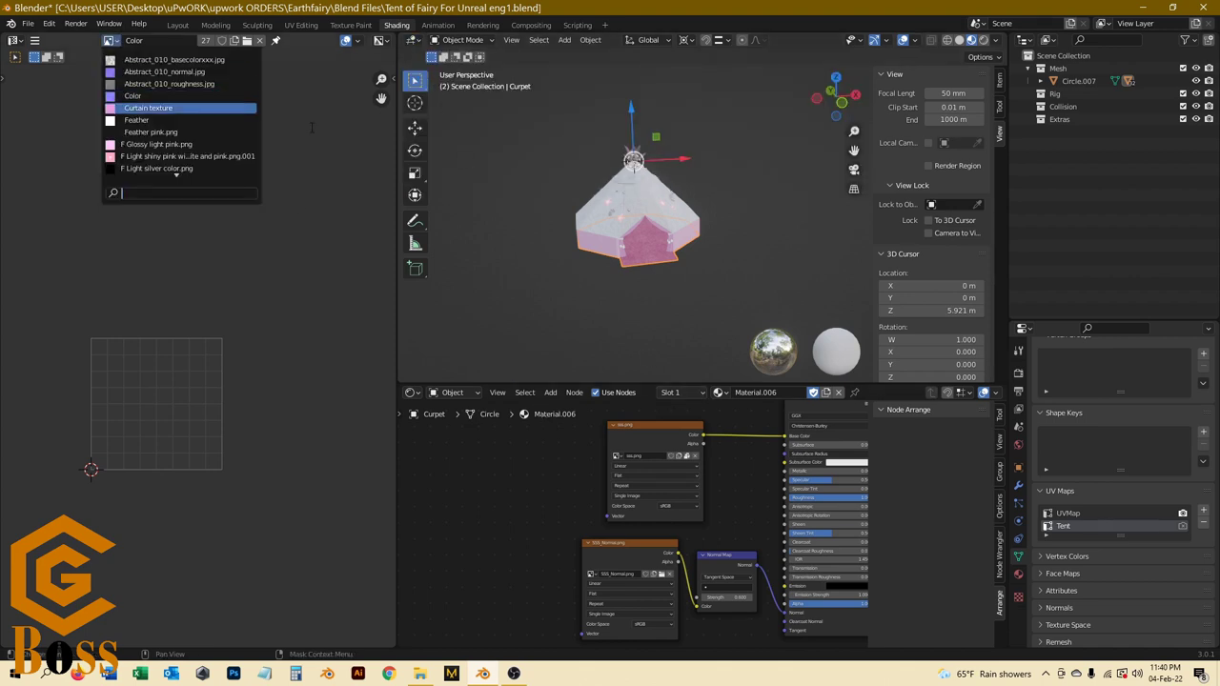
pyautogui.click(159, 96)
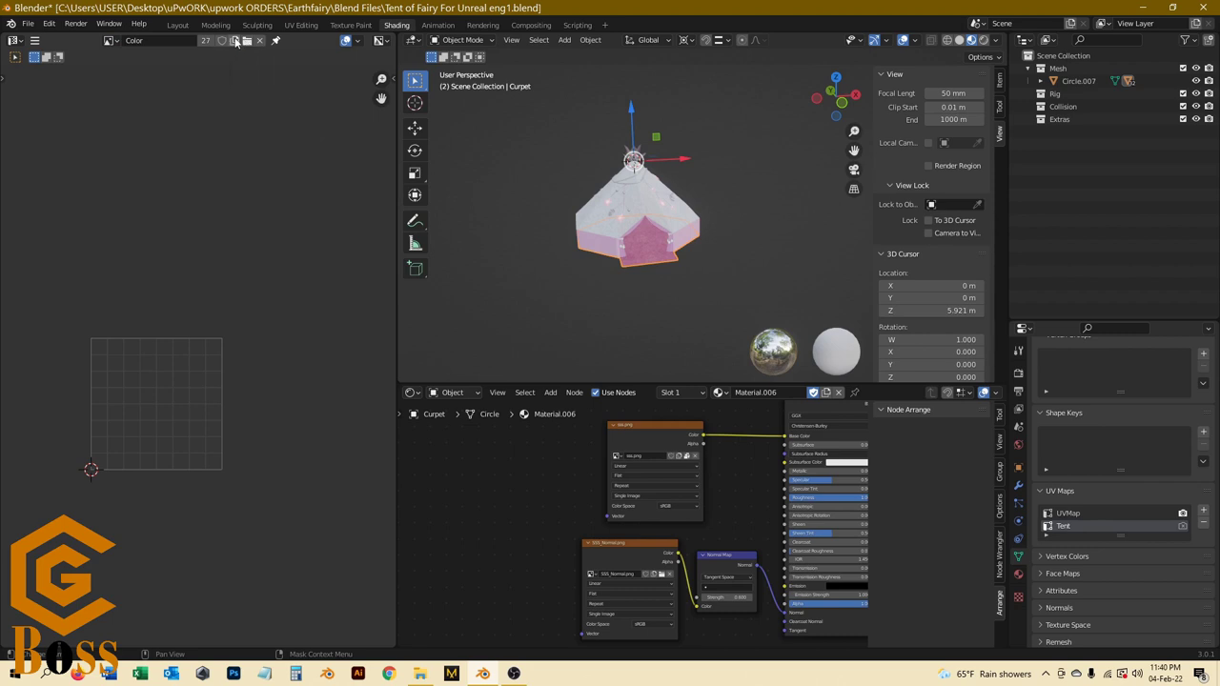
# Step: Create a new blank 4096 × 4096 px image with alpha kept on
pyautogui.click(233, 42)
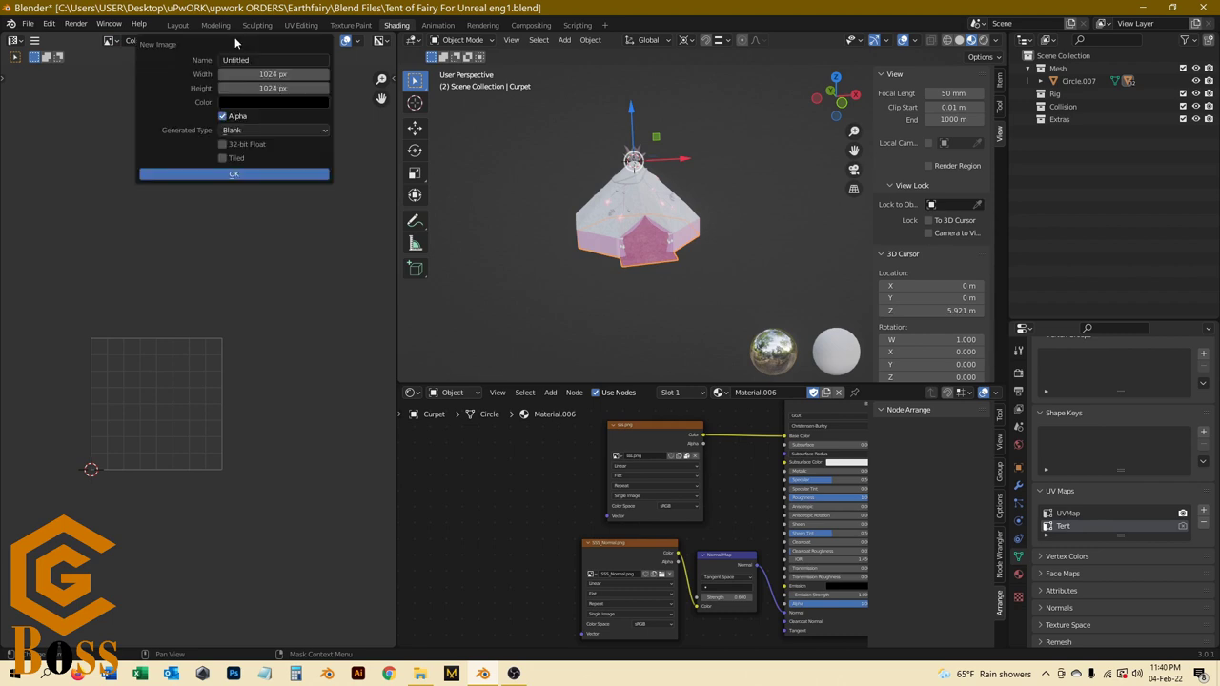
pyautogui.click(273, 74)
pyautogui.write('4096')
pyautogui.press('Return')
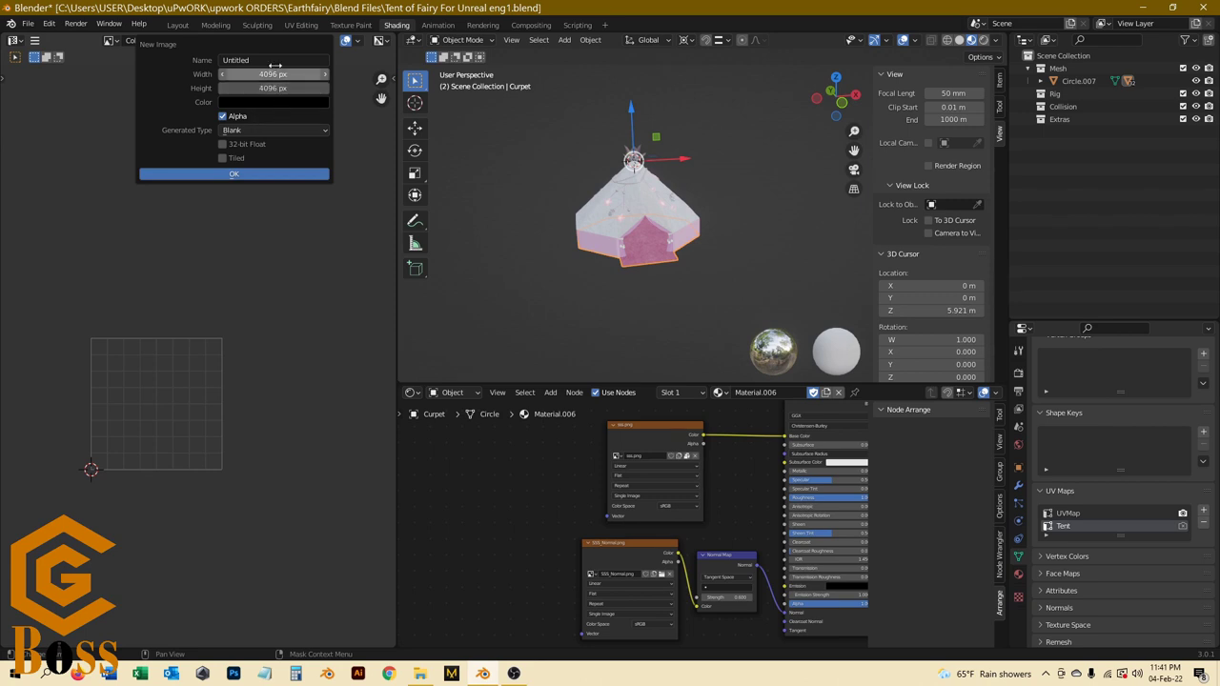
pyautogui.write('4096')
pyautogui.click(224, 118)
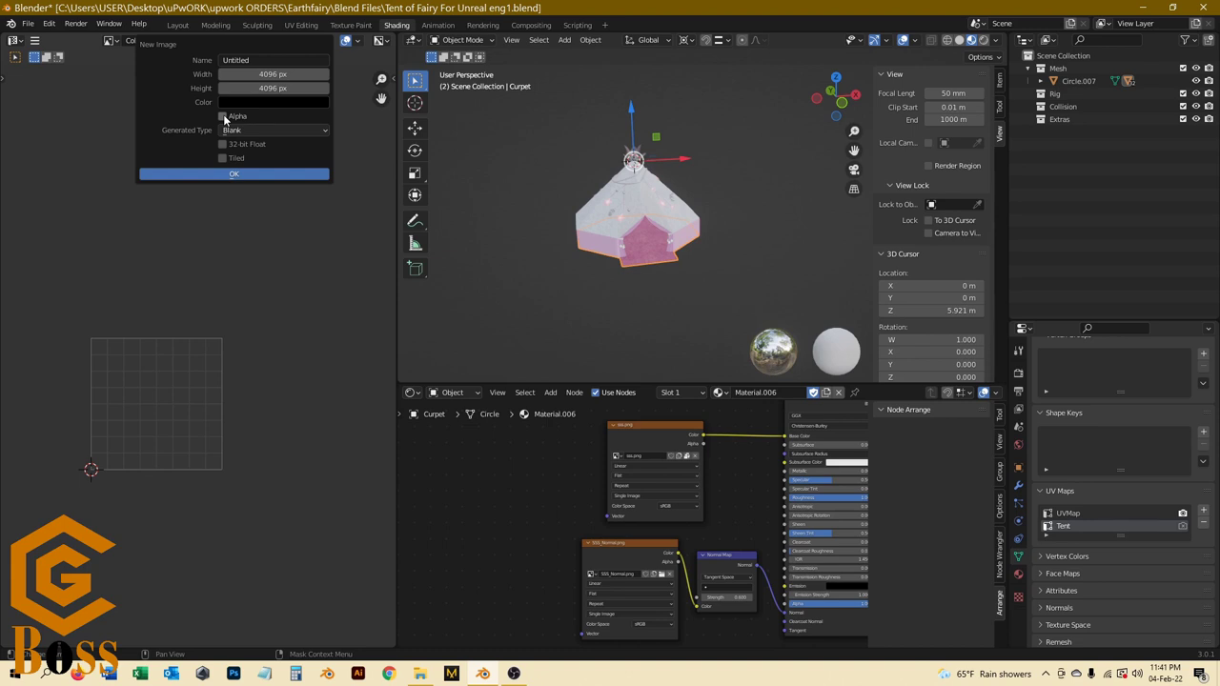
pyautogui.click(224, 118)
pyautogui.click(234, 174)
# Step: Select Tent.001 and Circle.007 and view their UV layout over SSS_Normal.png in Edit Mode
pyautogui.scroll(-8, 192, 212)
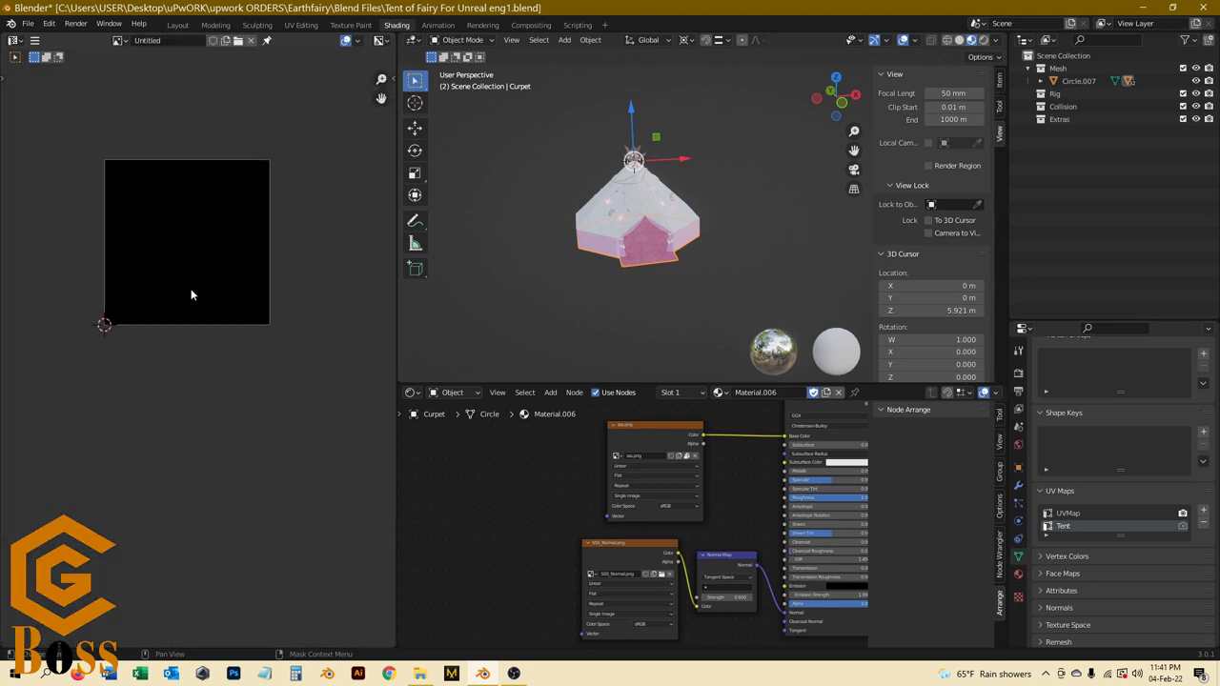
pyautogui.scroll(3, 177, 170)
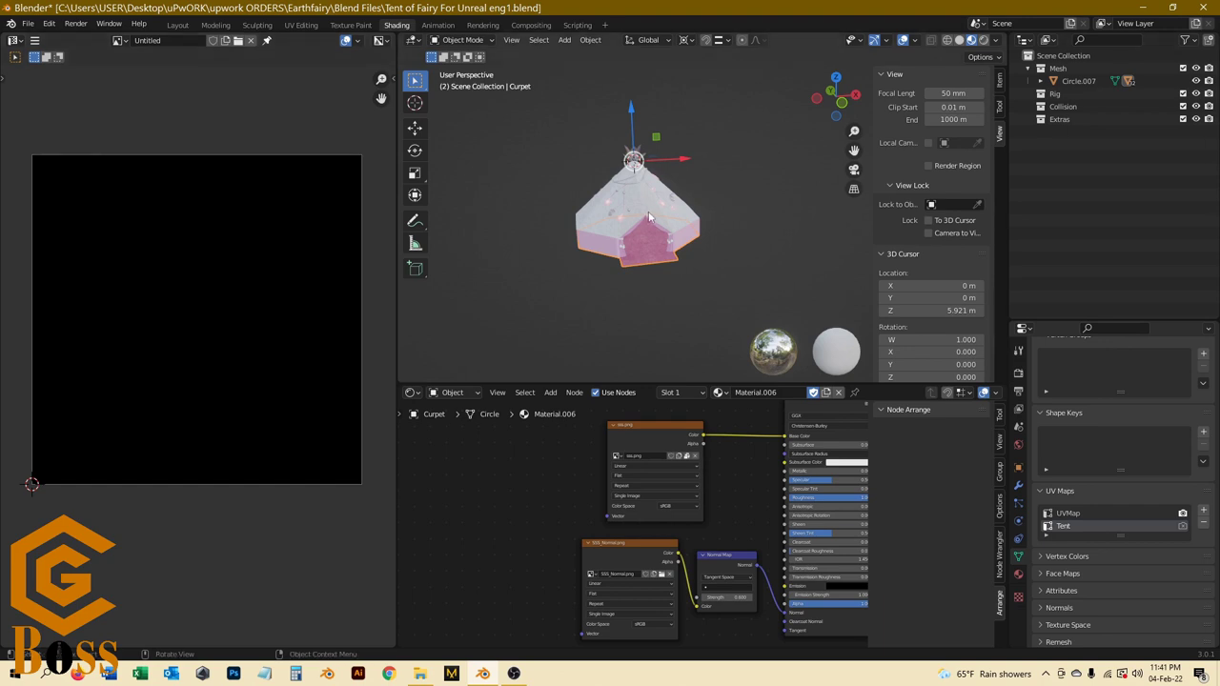
pyautogui.click(607, 224)
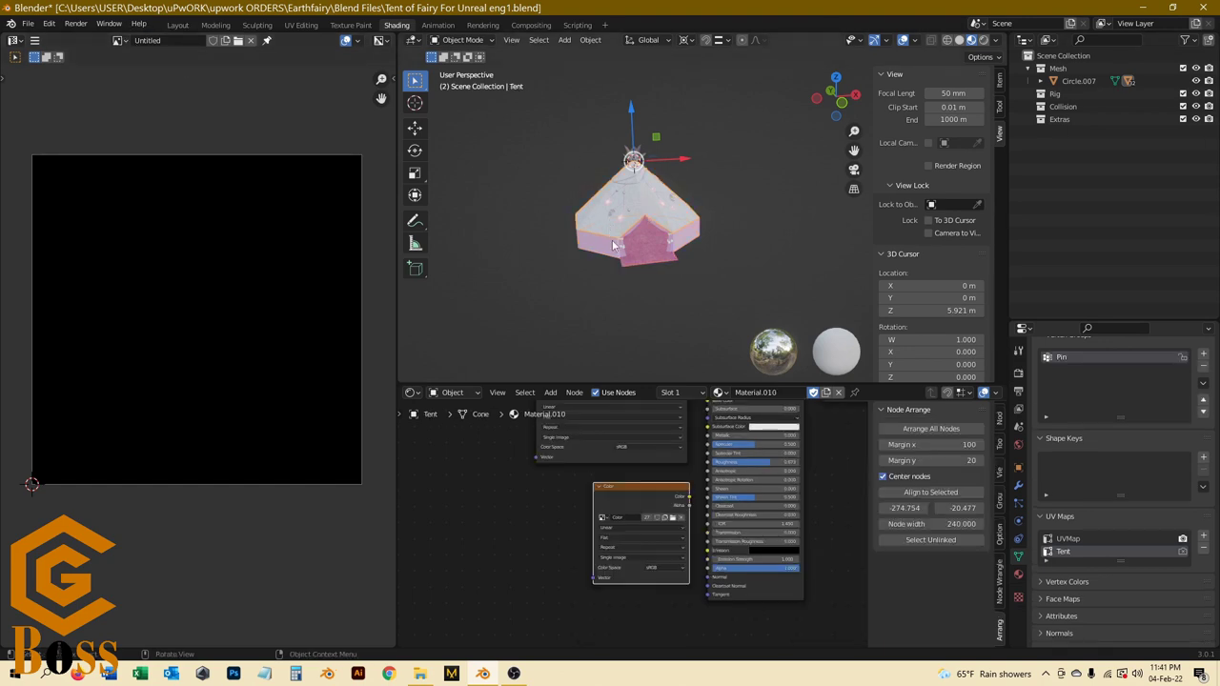
pyautogui.click(615, 245)
pyautogui.click(120, 40)
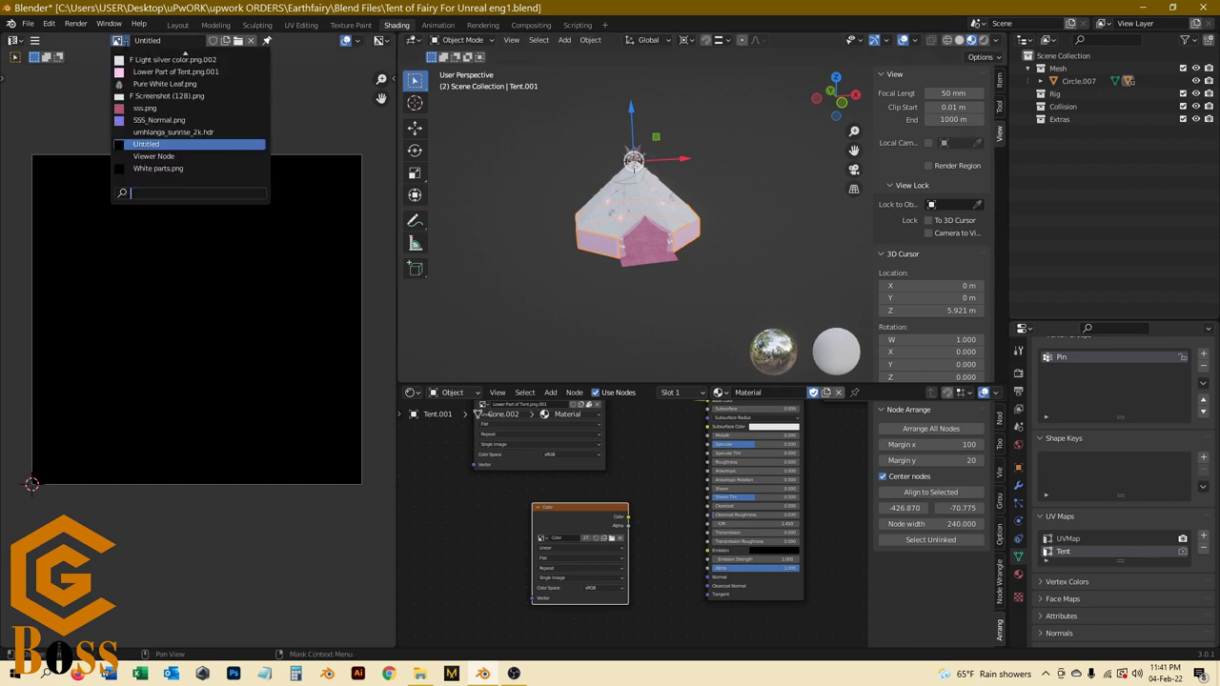
pyautogui.click(165, 122)
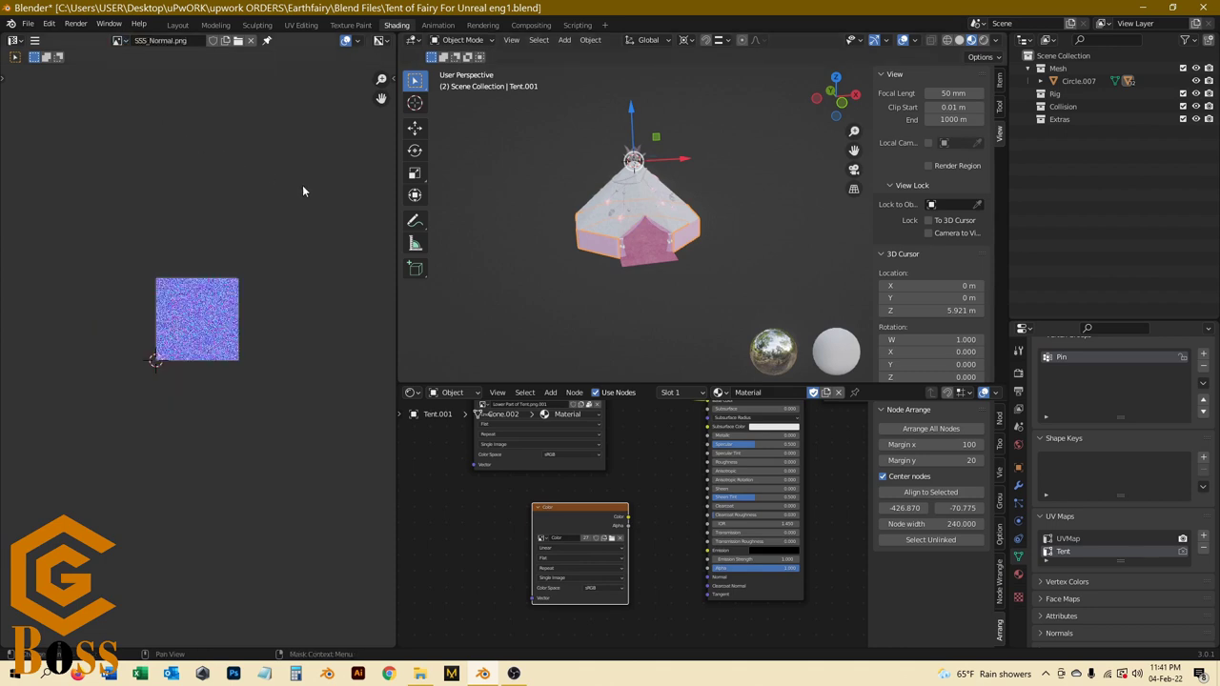
pyautogui.keyDown('shift'); pyautogui.click(665, 218); pyautogui.keyUp('shift')
pyautogui.press('Tab')
pyautogui.scroll(4, 224, 360)
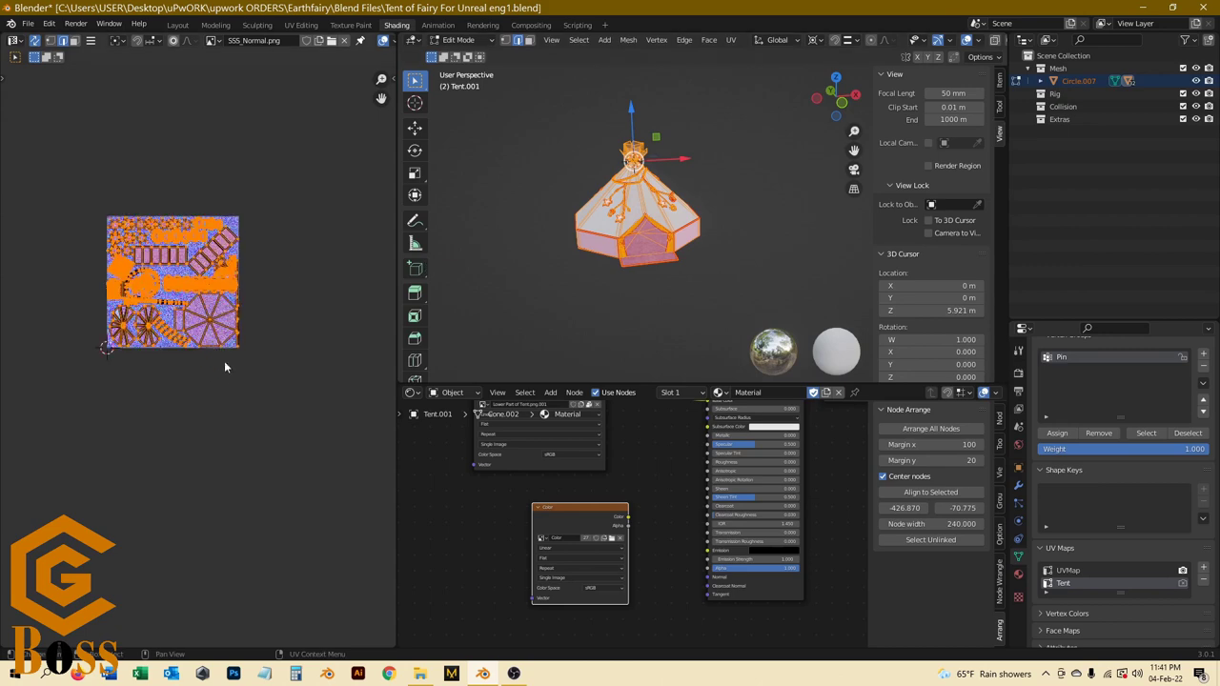
pyautogui.scroll(-2, 168, 257)
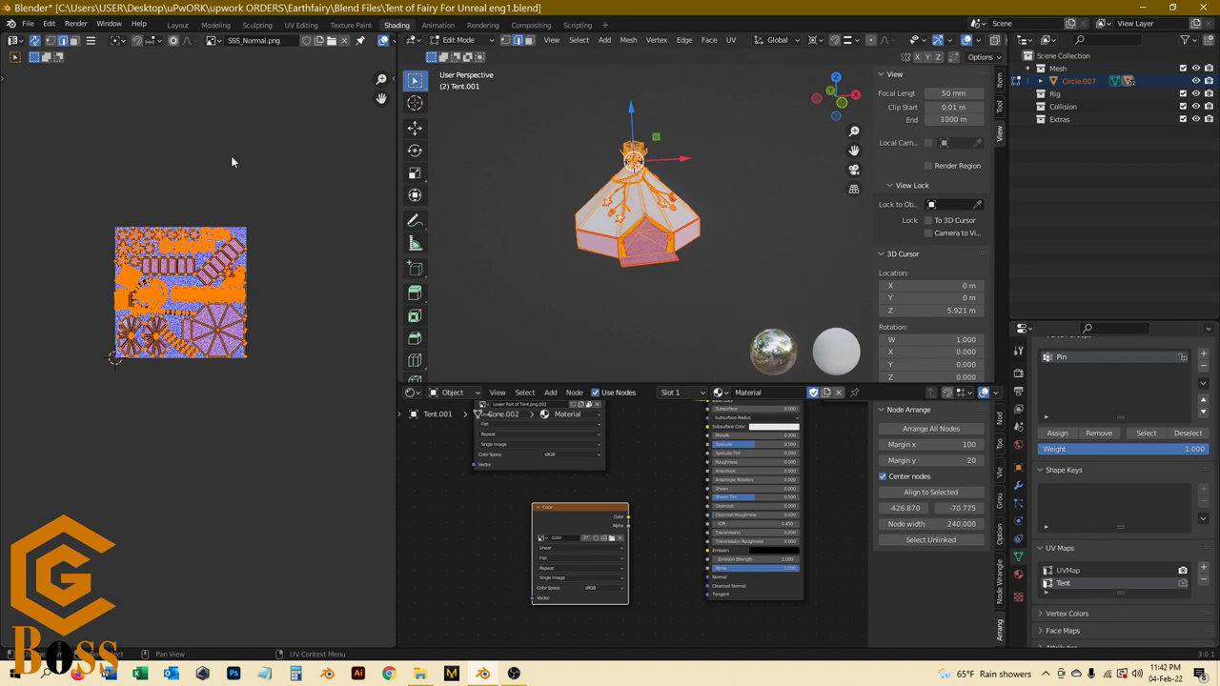
# Step: Display the blank Untitled image and return the tent to Object Mode
pyautogui.click(219, 40)
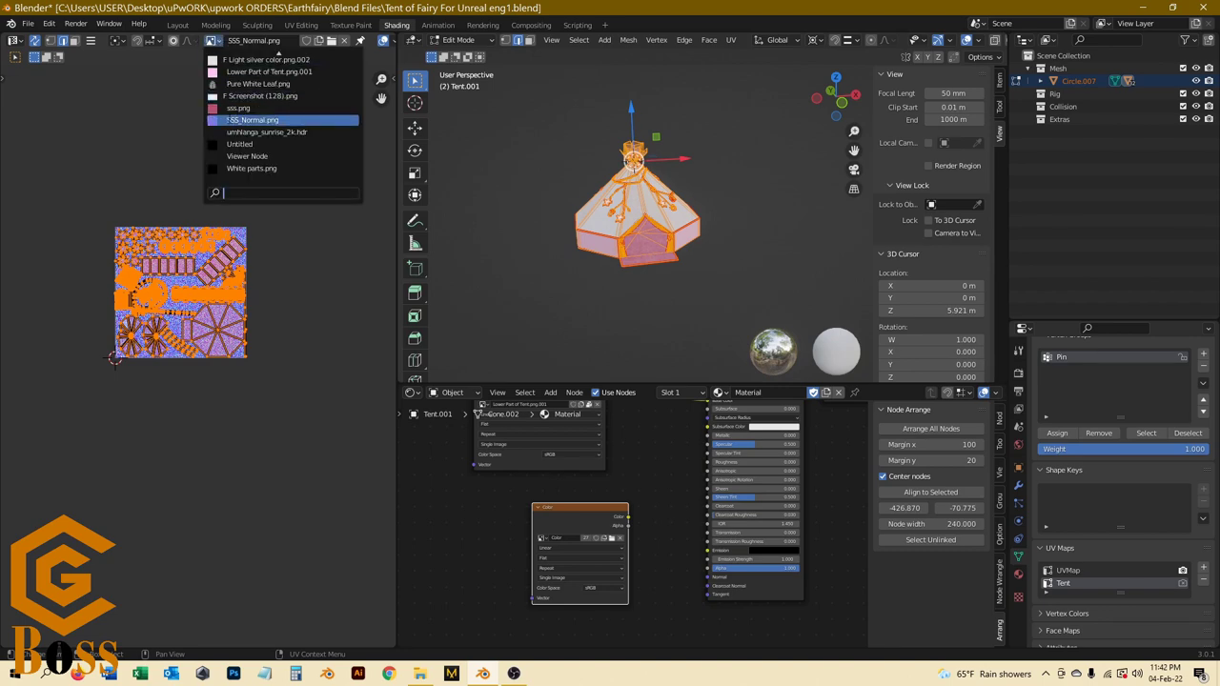
pyautogui.click(253, 143)
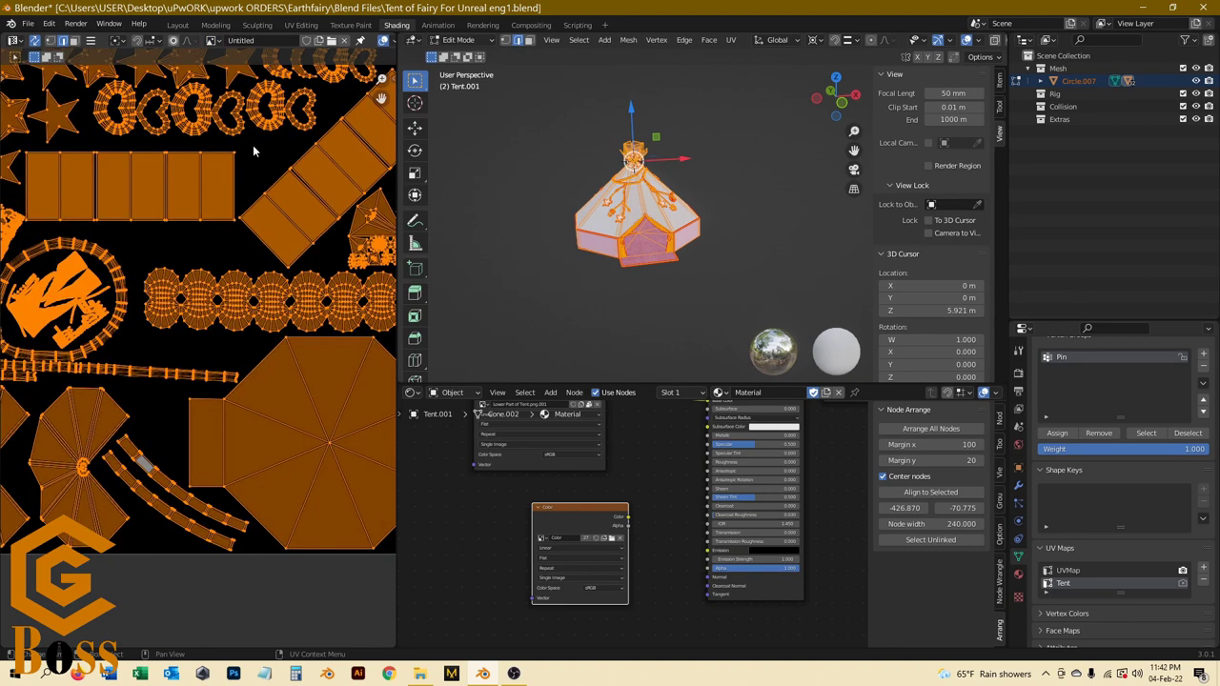
pyautogui.scroll(-3, 158, 331)
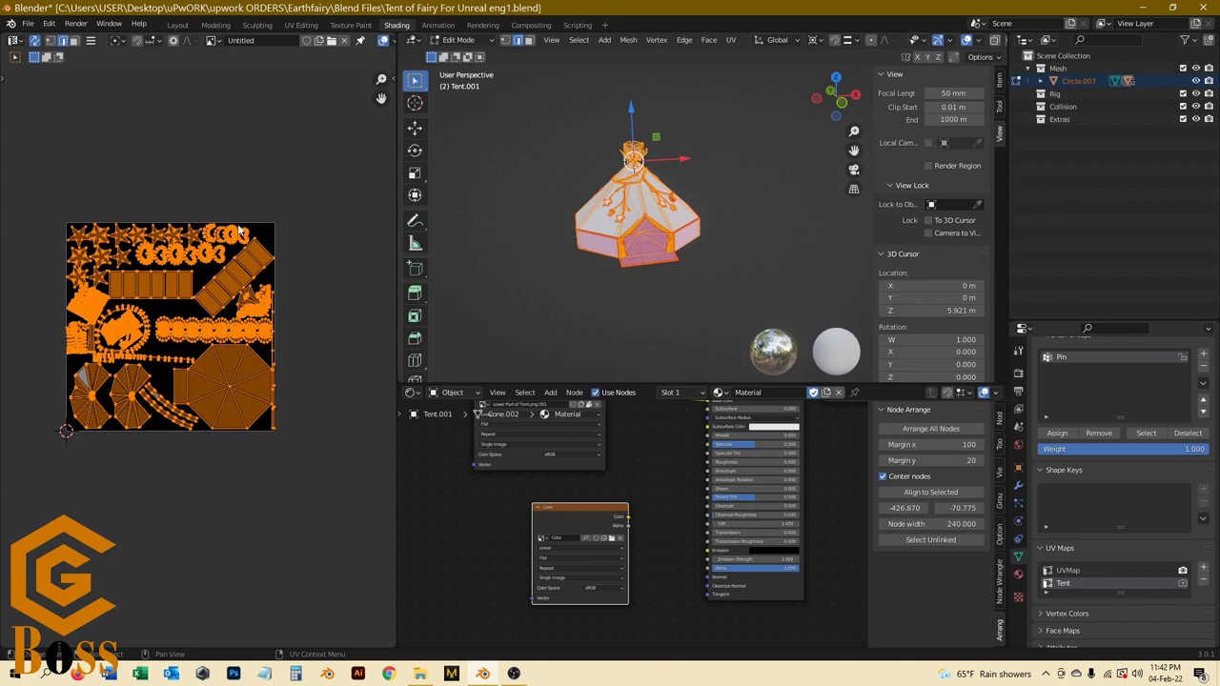
pyautogui.press('Tab')
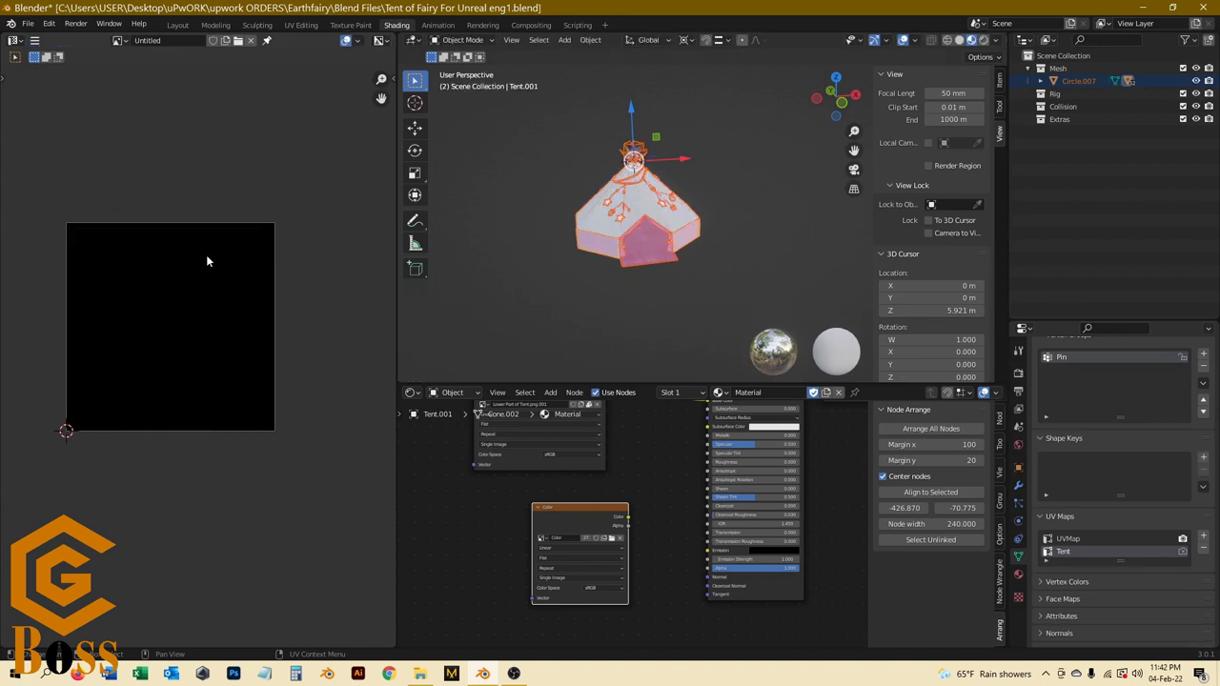
# Step: Switch to wireframe and inspect the star ornament plane's UVs in Edit Mode
pyautogui.scroll(-4, 576, 319)
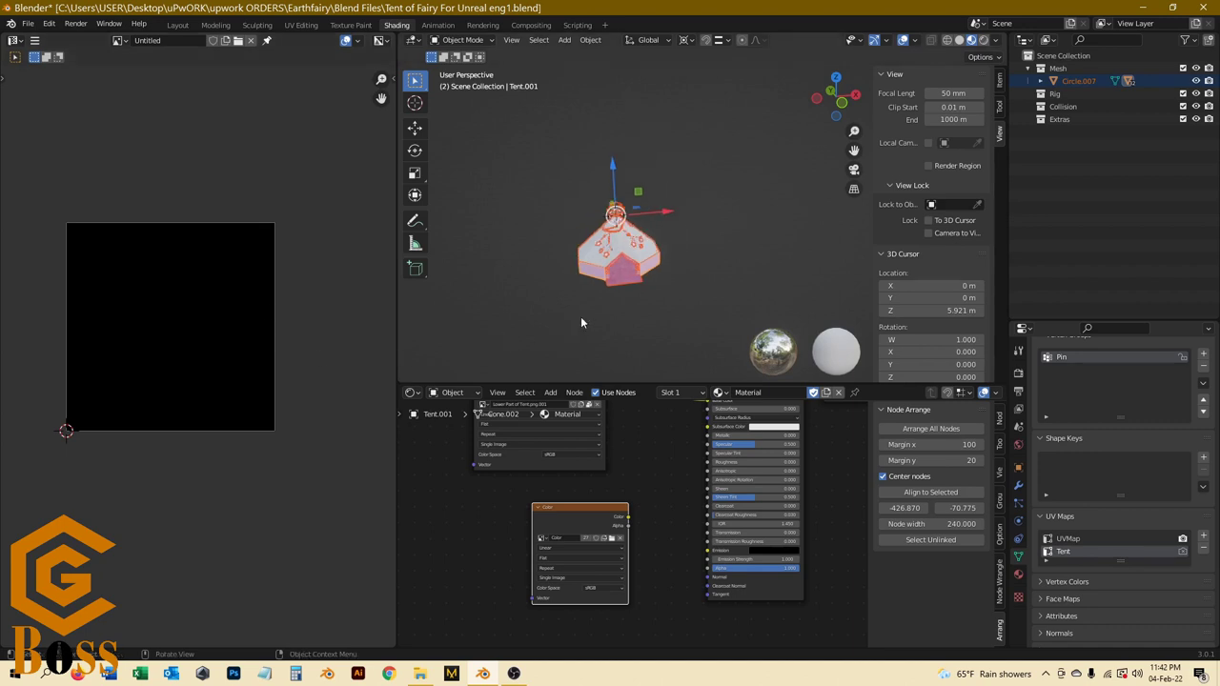
pyautogui.scroll(8, 589, 310)
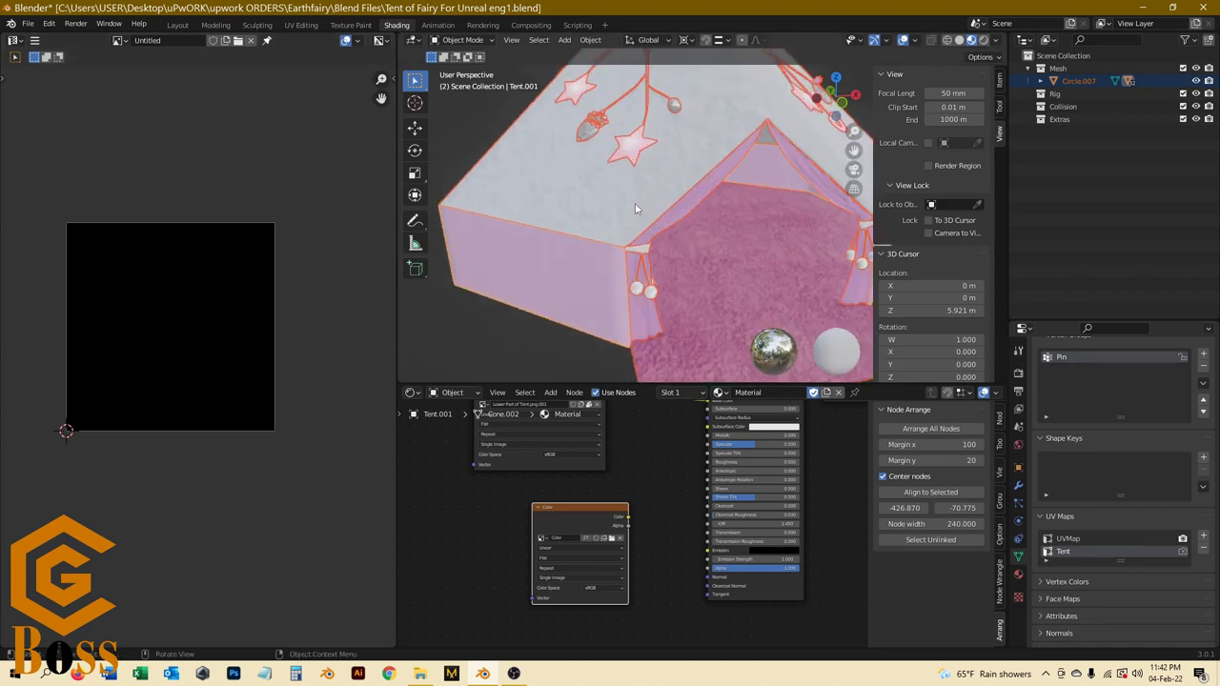
pyautogui.press('KP_Decimal')
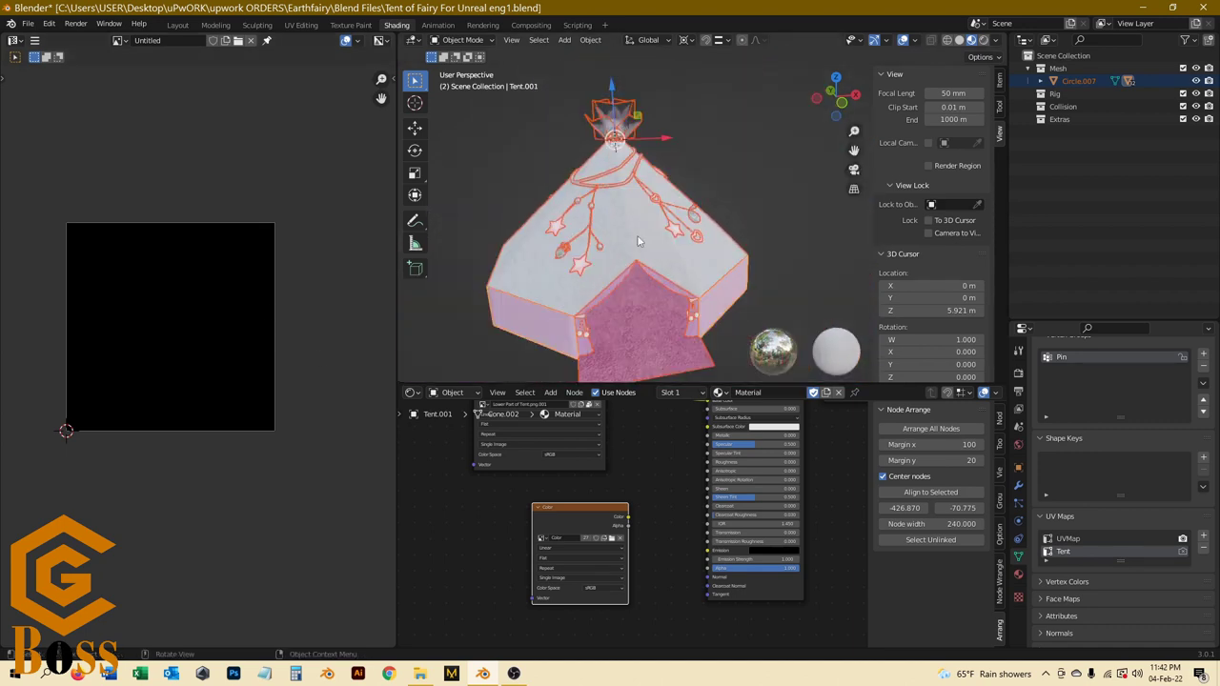
pyautogui.hotkey('shift', 'z')
pyautogui.click(719, 228)
pyautogui.press('KP_Decimal')
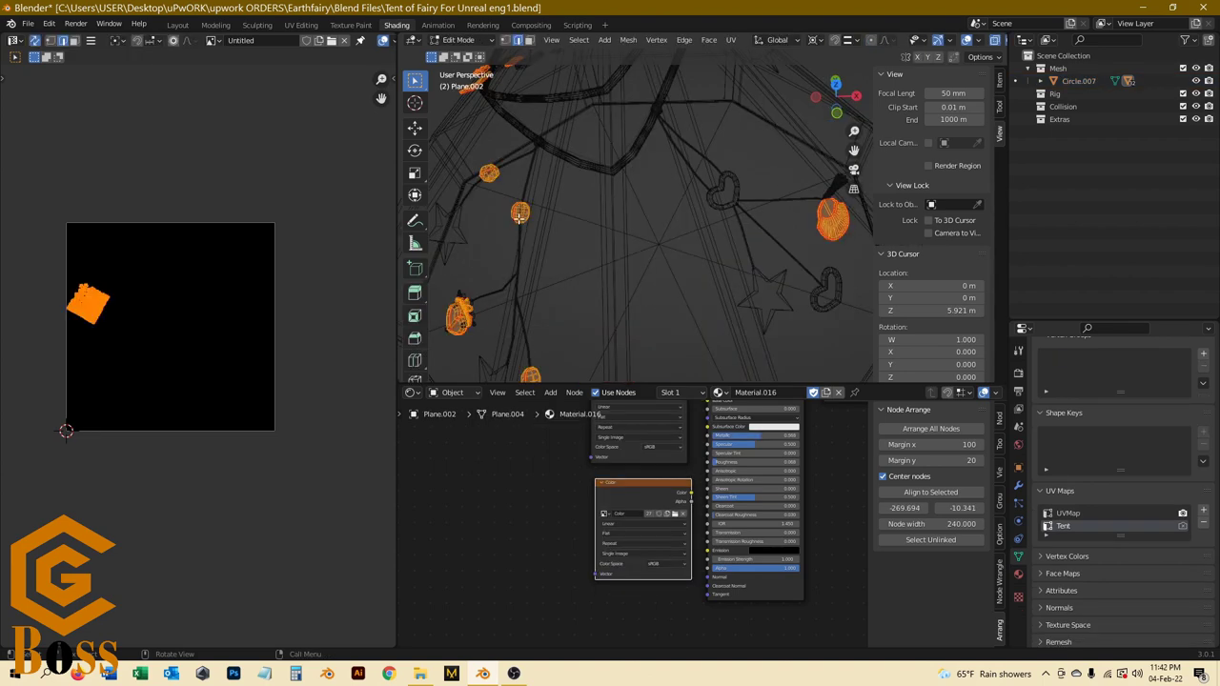
pyautogui.press('Tab')
pyautogui.scroll(-8, 516, 212)
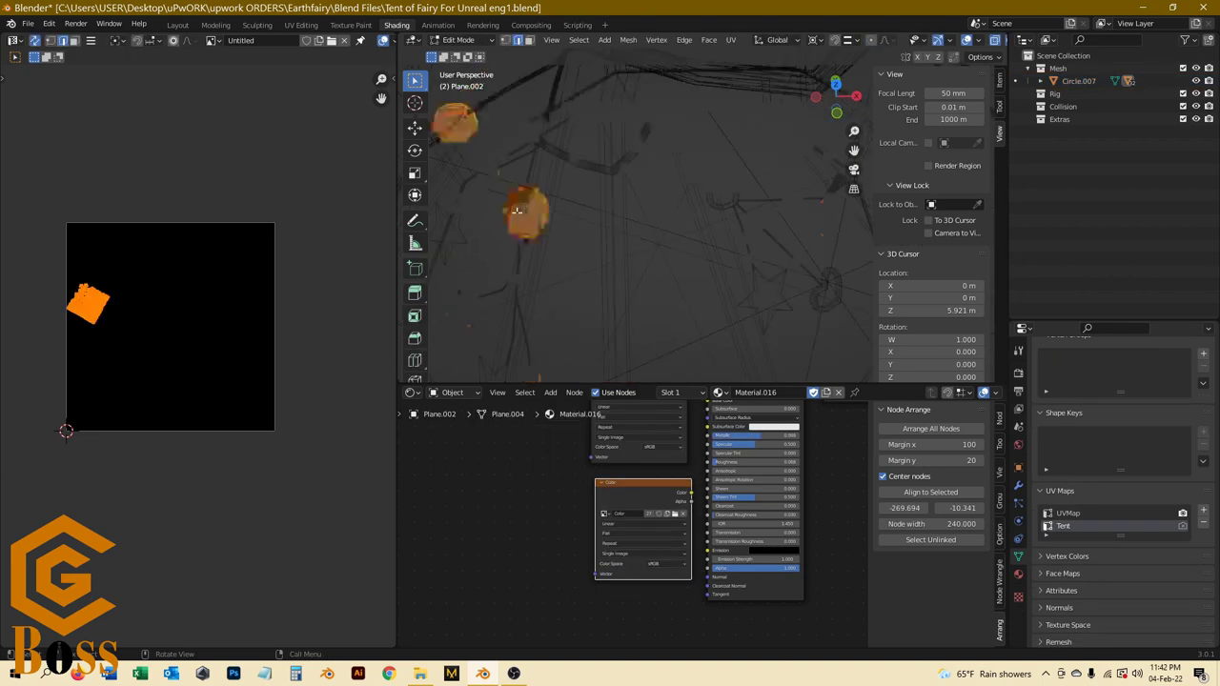
pyautogui.moveTo(541, 217); pyautogui.dragTo(598, 226, button='middle')
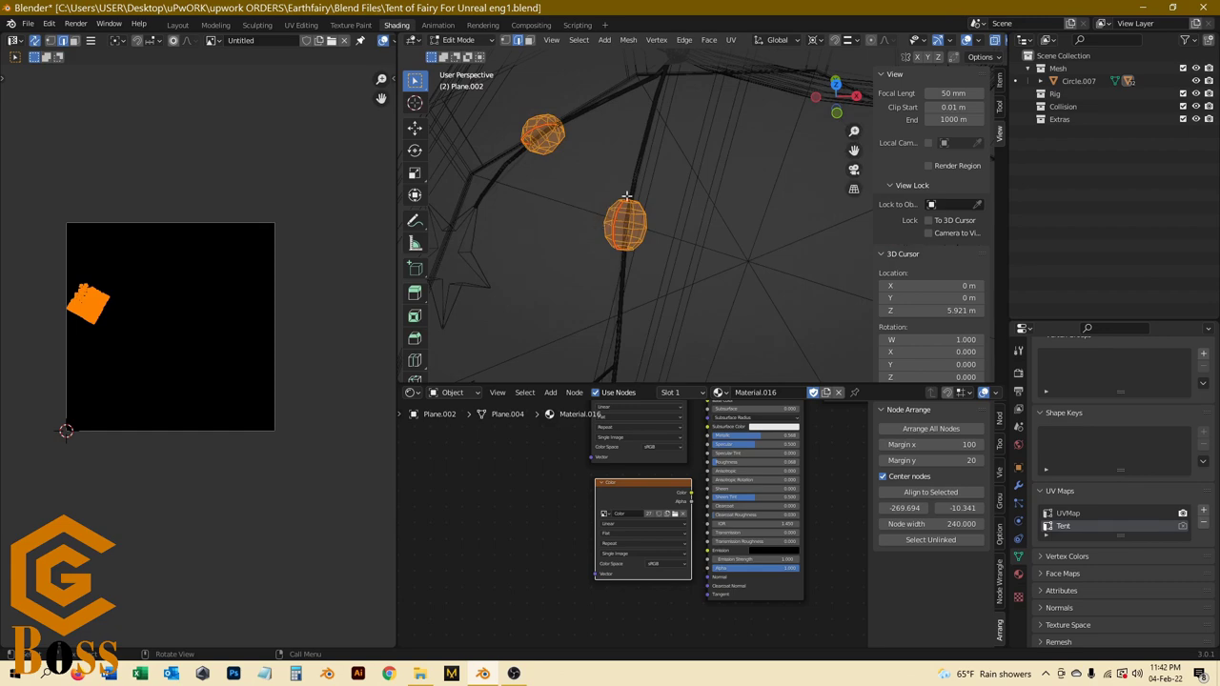
pyautogui.scroll(-5, 629, 200)
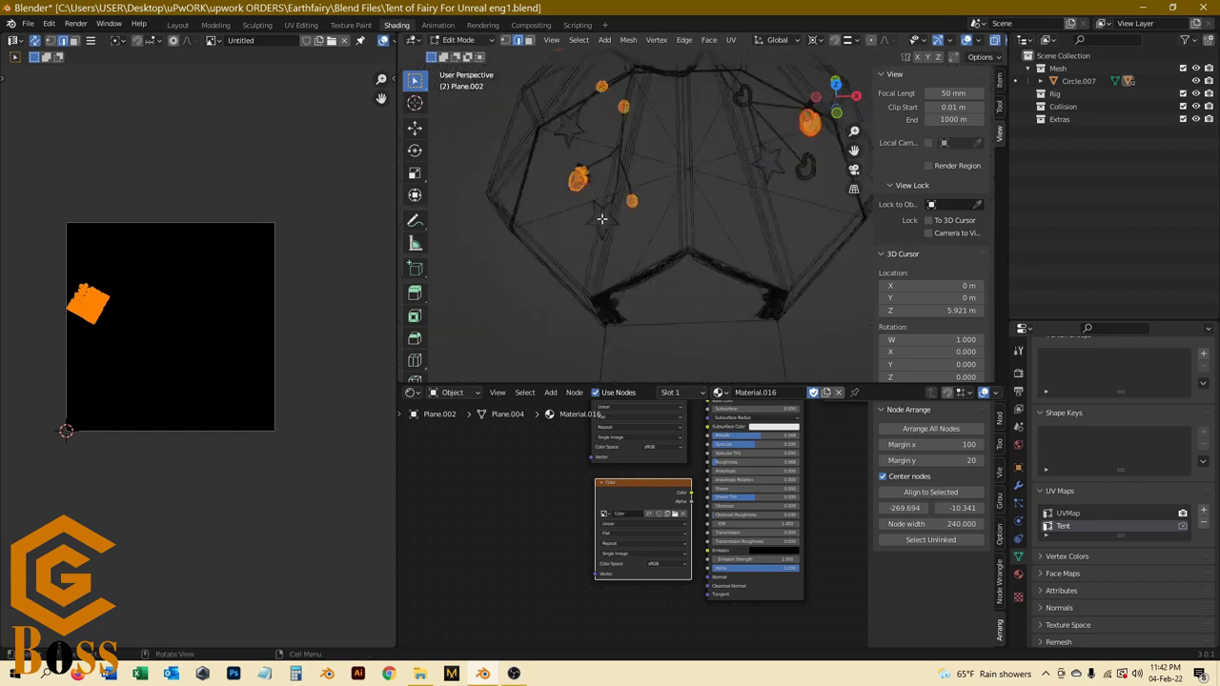
pyautogui.scroll(-2, 606, 221)
# Step: Inspect the Tent mesh's seams, then select the lower part Tent.001
pyautogui.click(602, 242)
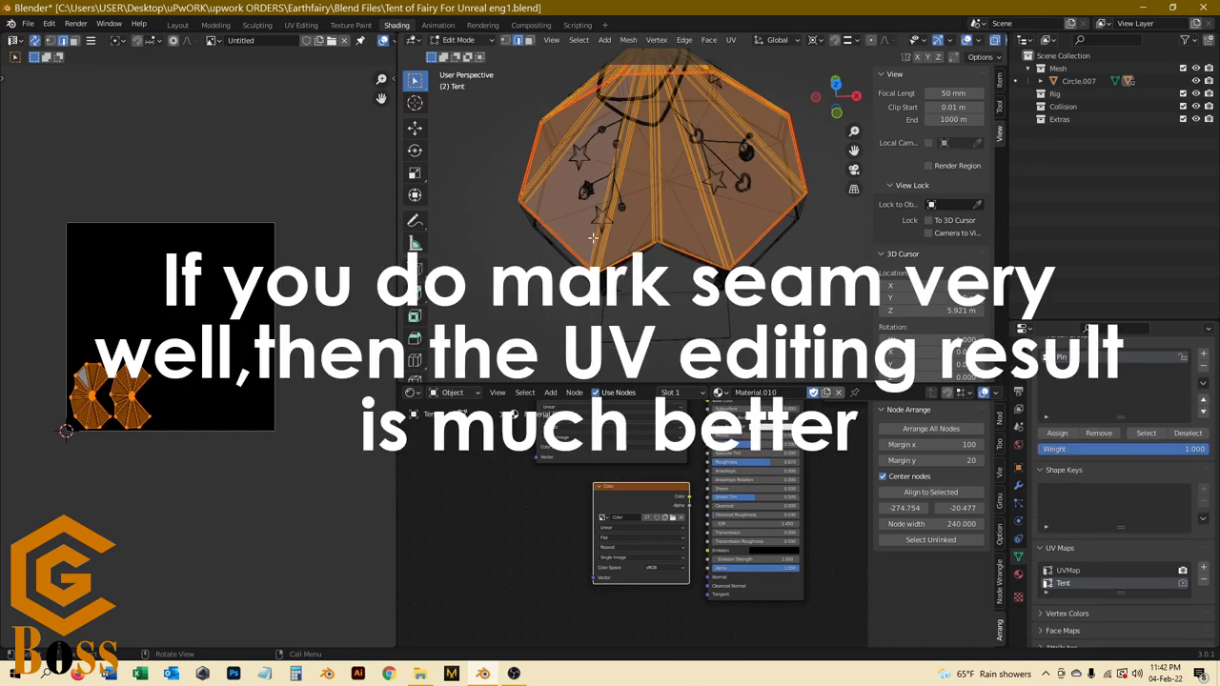
pyautogui.moveTo(592, 237); pyautogui.dragTo(695, 238, button='middle')
pyautogui.hotkey('alt', 'a')
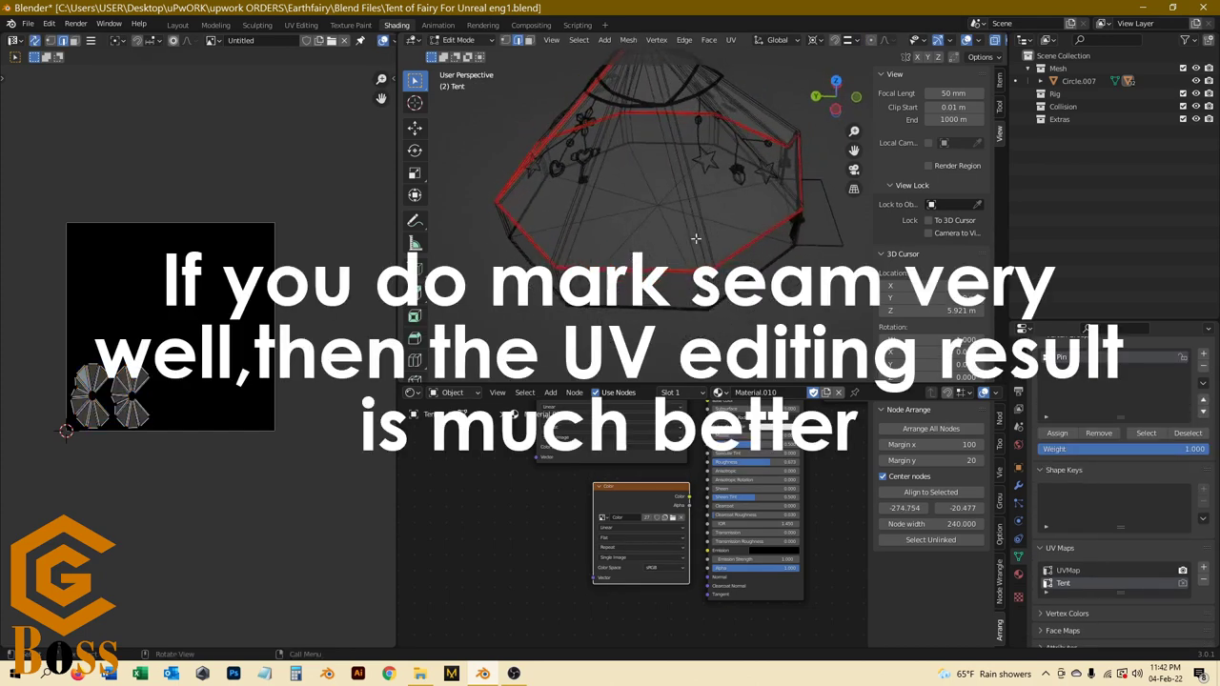
pyautogui.moveTo(495, 236); pyautogui.dragTo(680, 267, button='middle')
pyautogui.press('Tab')
pyautogui.click(678, 314)
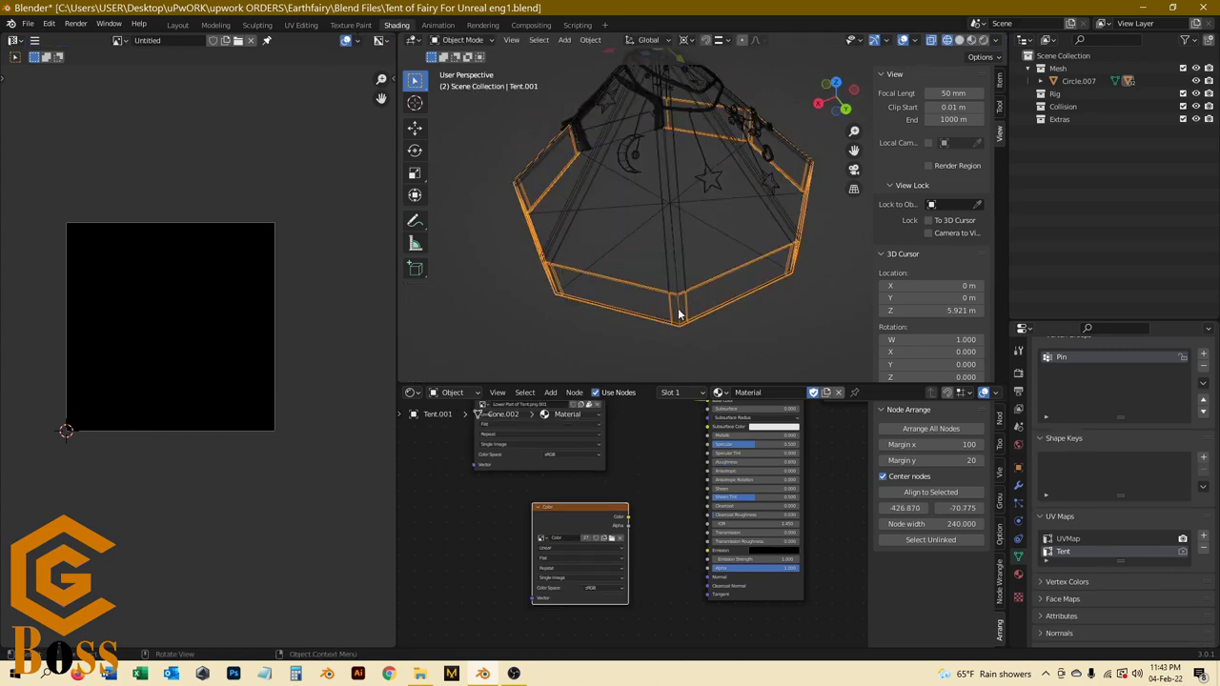
pyautogui.moveTo(679, 314)
pyautogui.mouseDown(button='middle')
pyautogui.moveTo(617, 284)
pyautogui.moveTo(693, 265)
pyautogui.moveTo(477, 255)
pyautogui.moveTo(735, 267)
pyautogui.moveTo(628, 275)
pyautogui.moveTo(634, 300)
pyautogui.moveTo(637, 264)
pyautogui.moveTo(635, 288)
pyautogui.moveTo(604, 280)
pyautogui.mouseUp(button='middle')
# Step: Review Tent.001's UV islands, turn X-ray off and return to Object Mode
pyautogui.press('Tab')
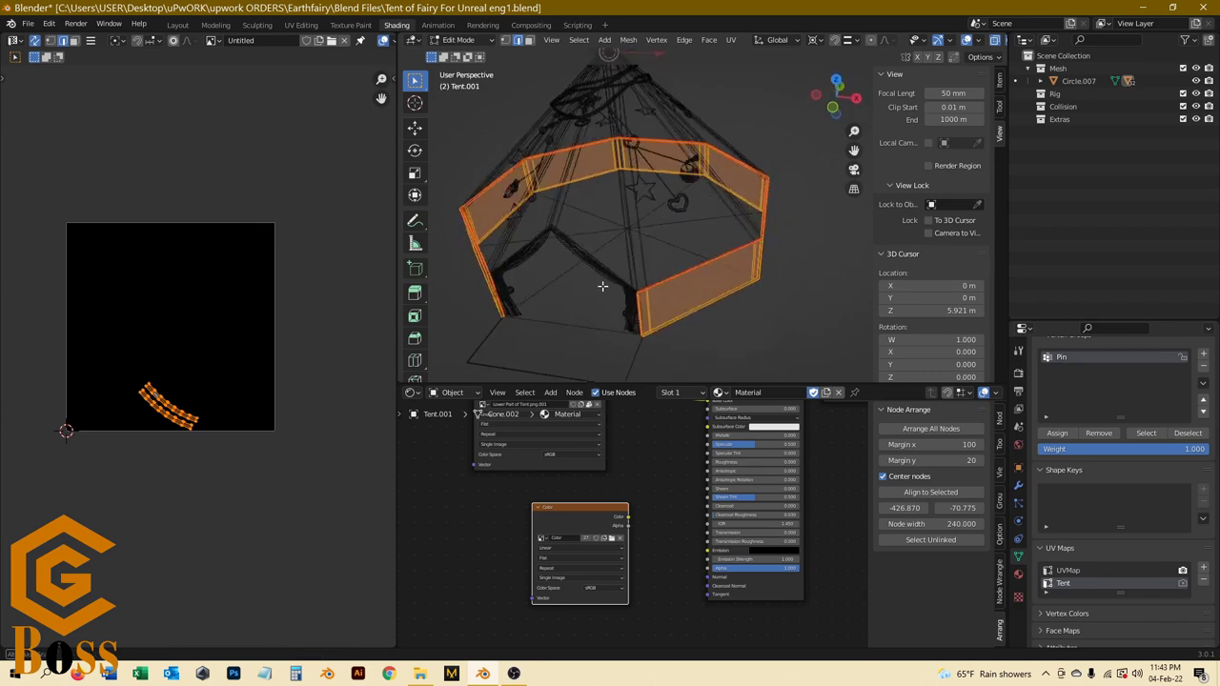
pyautogui.hotkey('alt', 'z')
pyautogui.moveTo(684, 279); pyautogui.dragTo(648, 287, button='middle')
pyautogui.press('Tab')
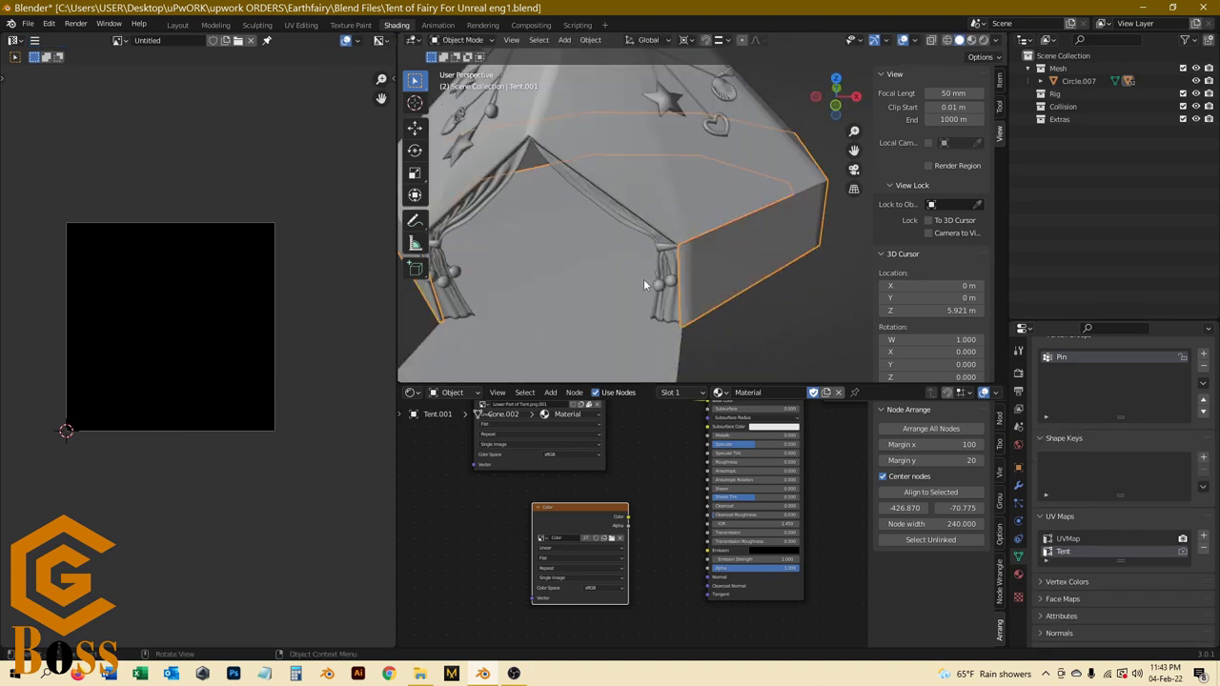
pyautogui.moveTo(620, 250); pyautogui.dragTo(640, 283, button='middle')
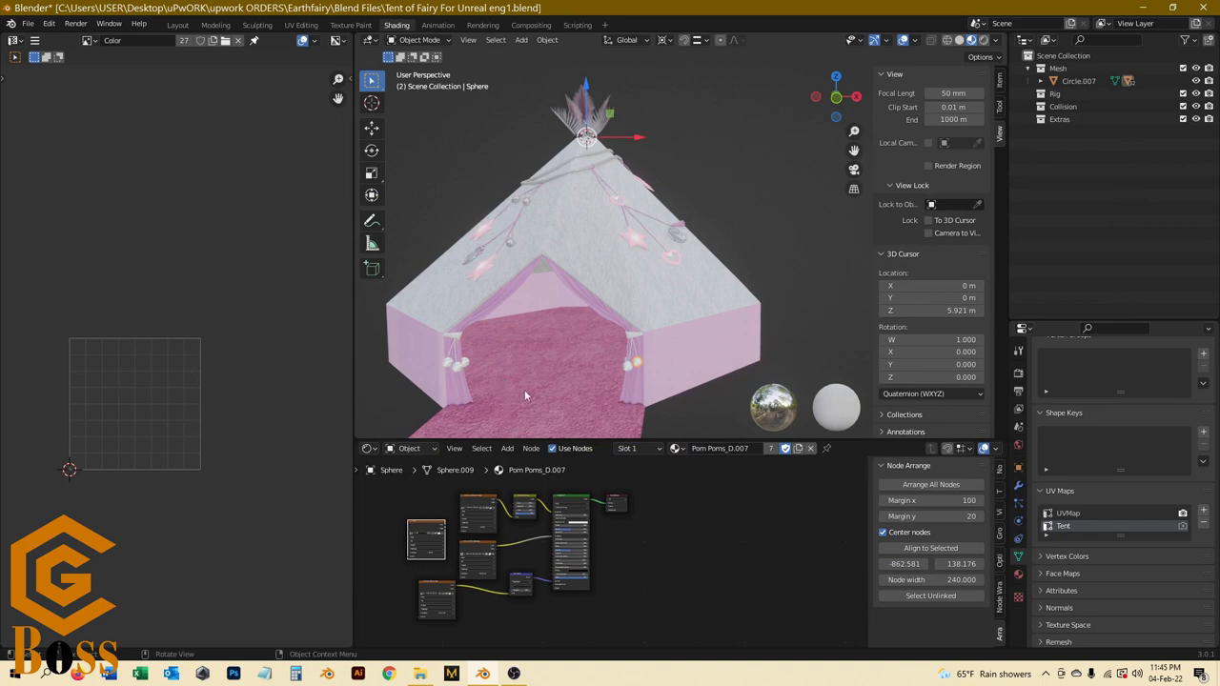
# Step: Enlarge the shader editor and centre the pom-pom material's nodes
pyautogui.scroll(8, 572, 386)
pyautogui.scroll(-5, 637, 373)
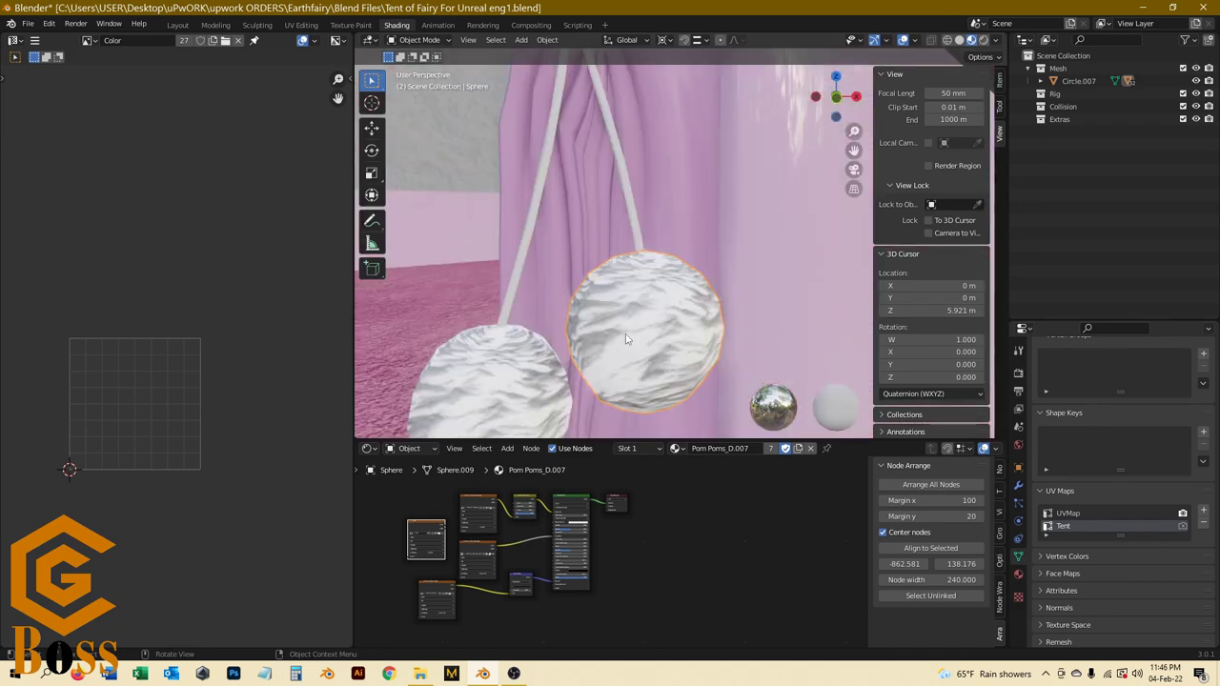
pyautogui.moveTo(613, 334)
pyautogui.mouseDown(button='middle')
pyautogui.moveTo(624, 332)
pyautogui.moveTo(600, 344)
pyautogui.mouseUp(button='middle')
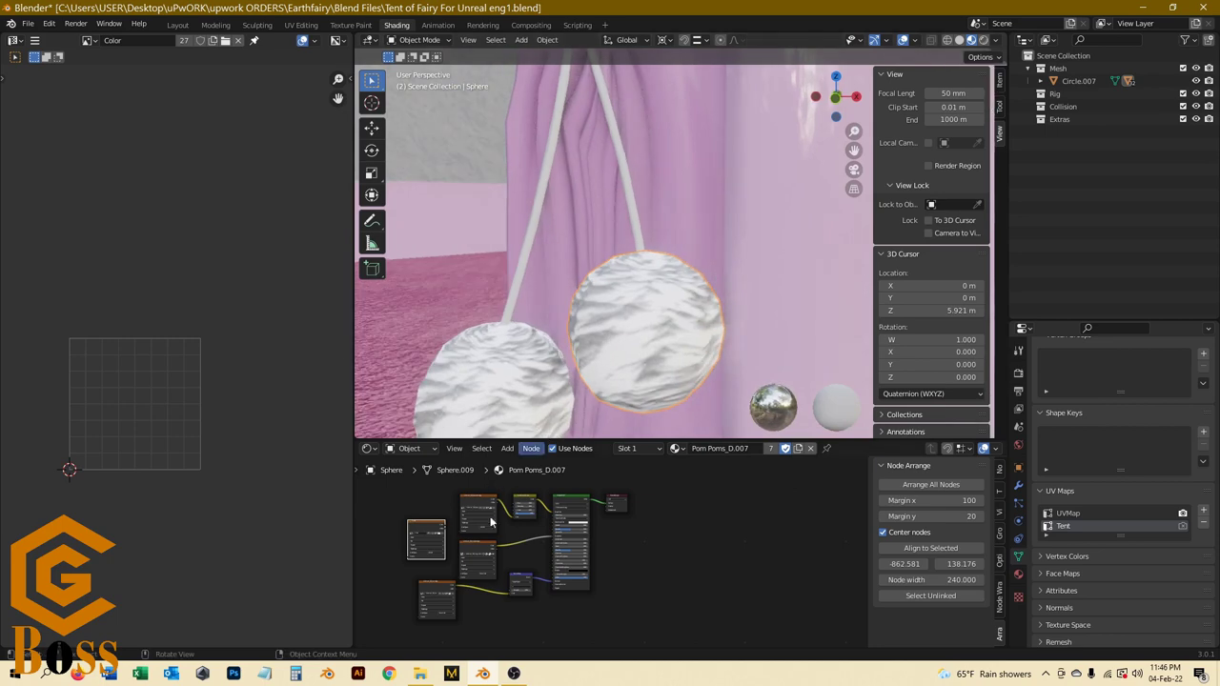
pyautogui.moveTo(510, 440); pyautogui.dragTo(505, 204)
pyautogui.scroll(3, 534, 381)
pyautogui.scroll(3, 529, 408)
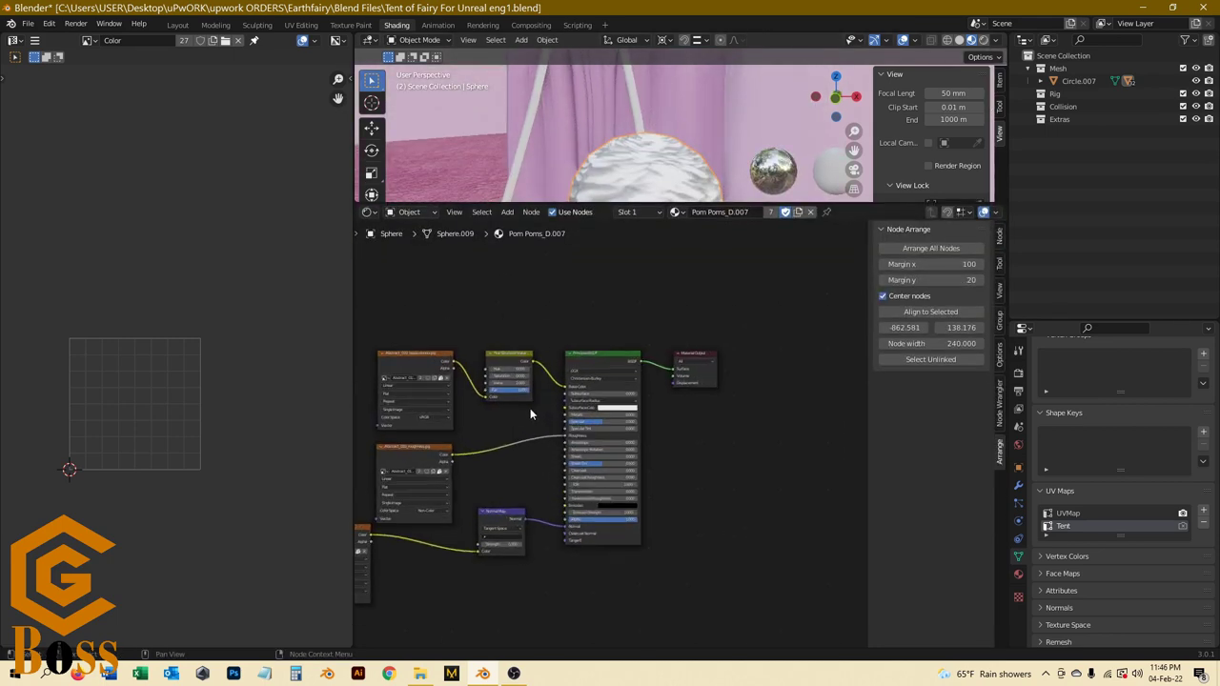
pyautogui.moveTo(492, 426); pyautogui.dragTo(708, 429, button='middle')
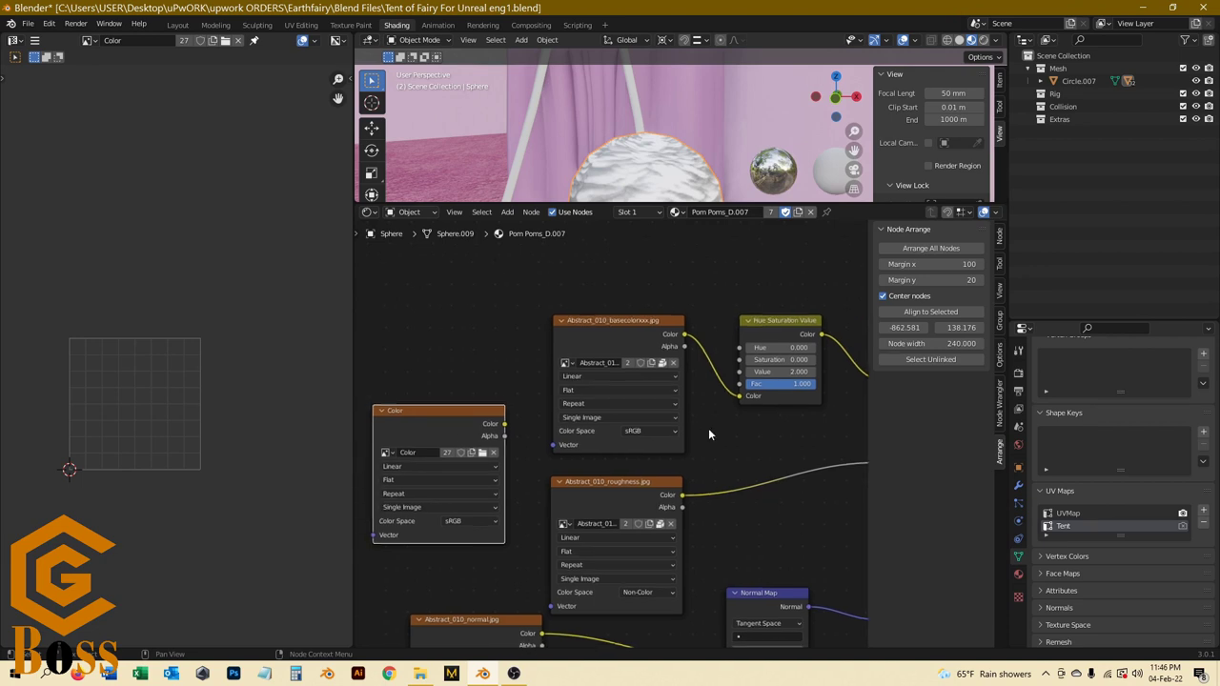
pyautogui.scroll(-1, 525, 381)
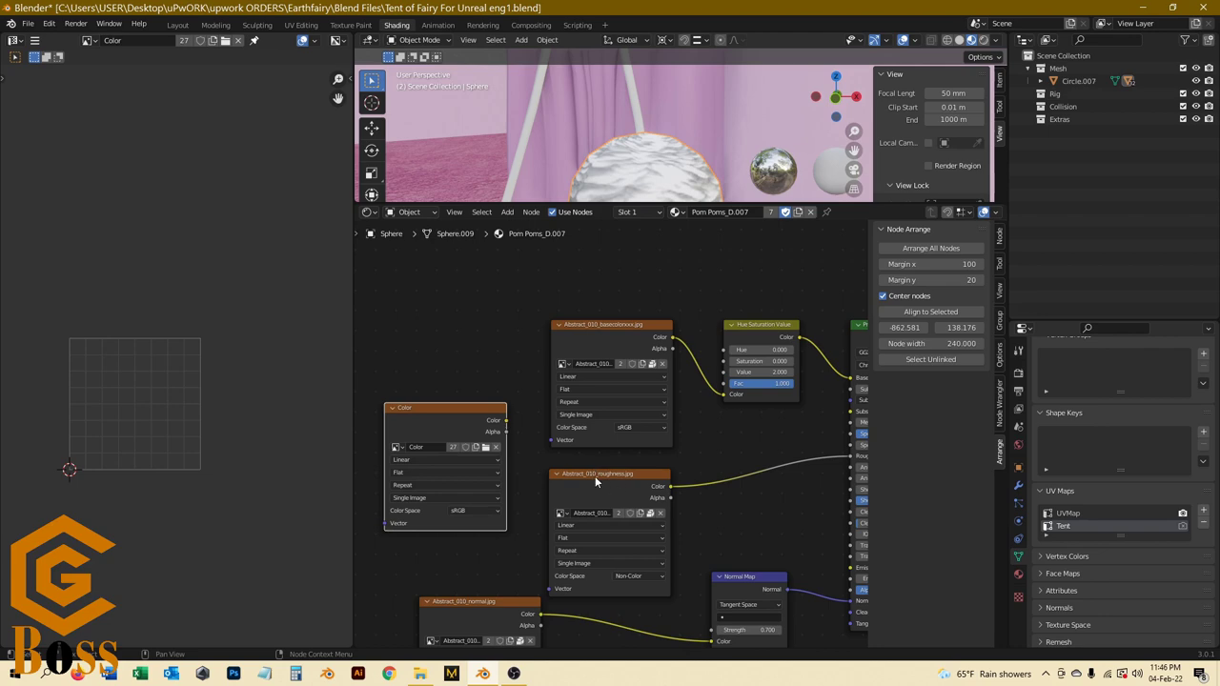
pyautogui.moveTo(595, 478); pyautogui.dragTo(544, 362, button='middle')
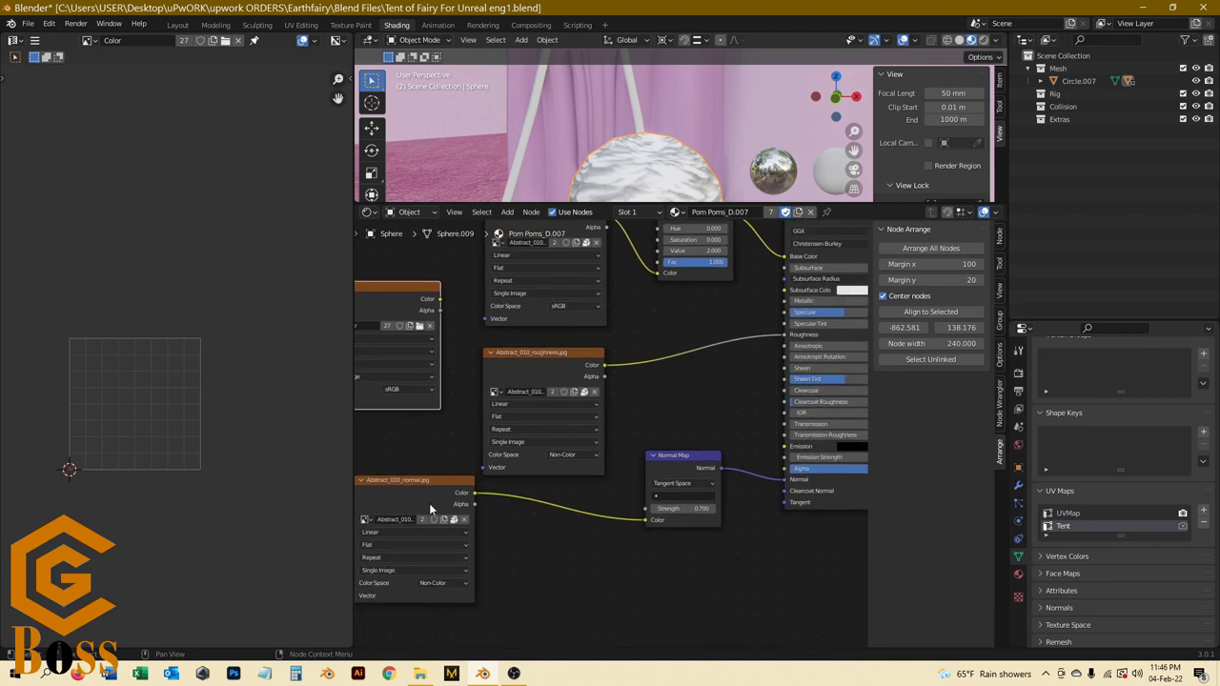
pyautogui.scroll(-1, 491, 540)
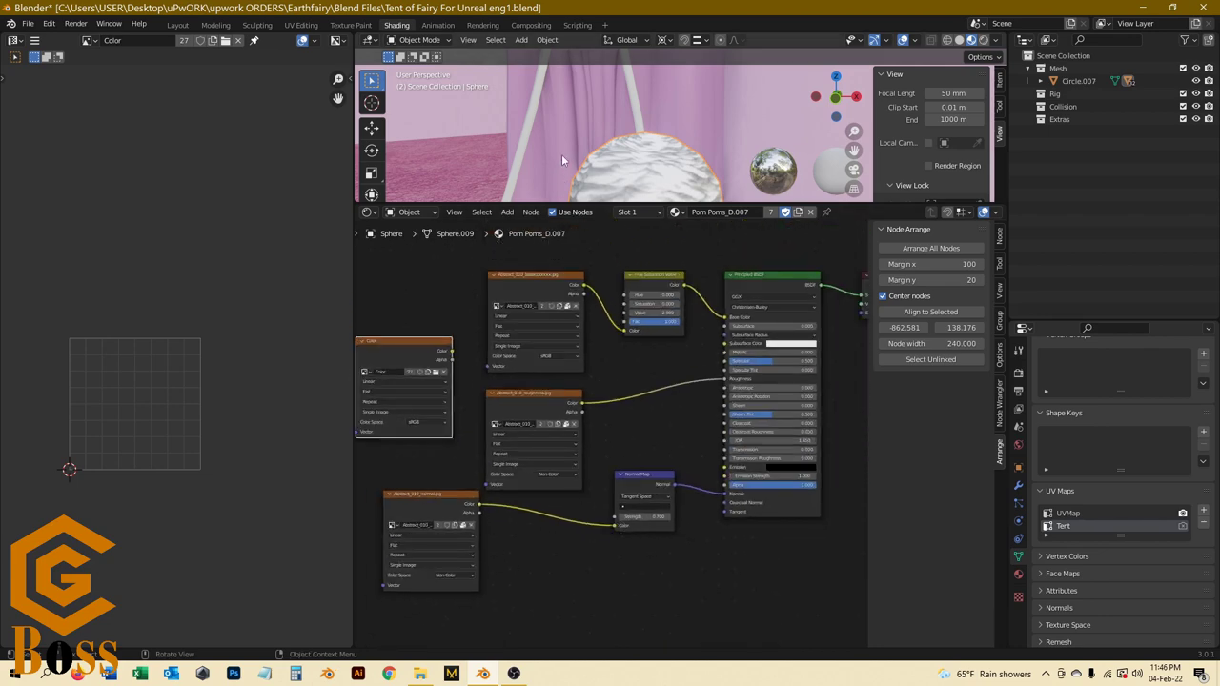
pyautogui.scroll(-5, 530, 152)
# Step: Check the light Circle.011's material for the Color image texture node
pyautogui.moveTo(530, 152); pyautogui.dragTo(539, 153, button='middle')
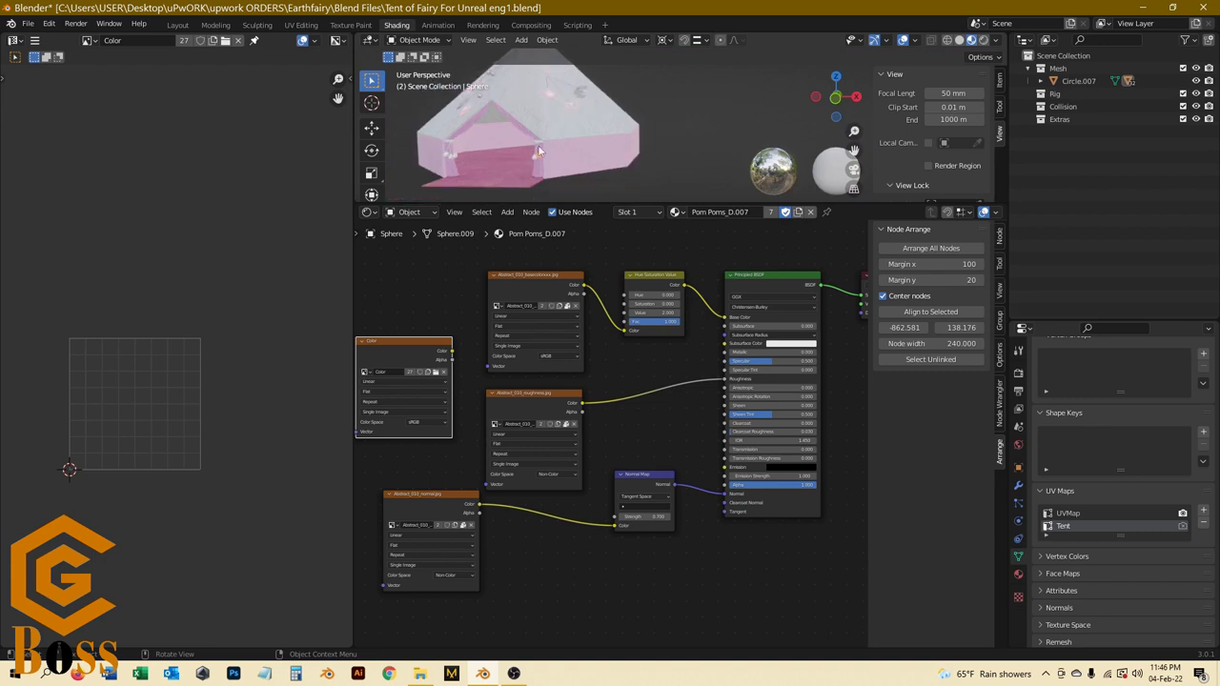
pyautogui.click(550, 94)
pyautogui.scroll(-2, 477, 450)
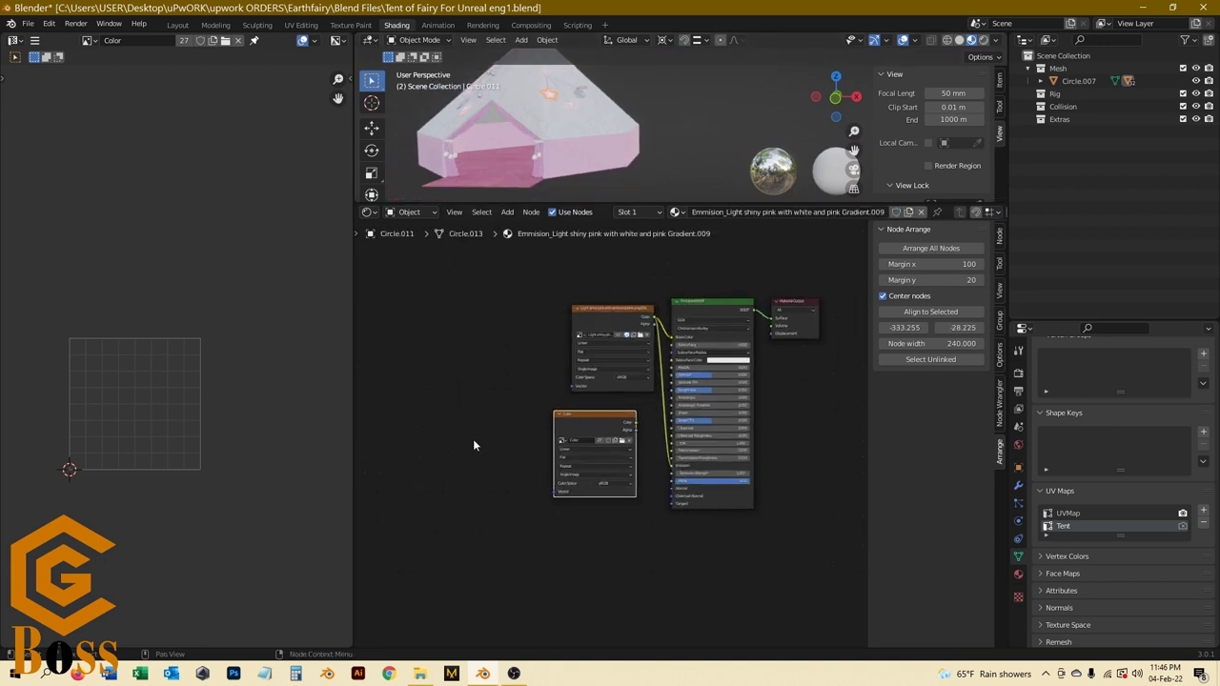
pyautogui.scroll(-1, 495, 429)
pyautogui.scroll(3, 496, 430)
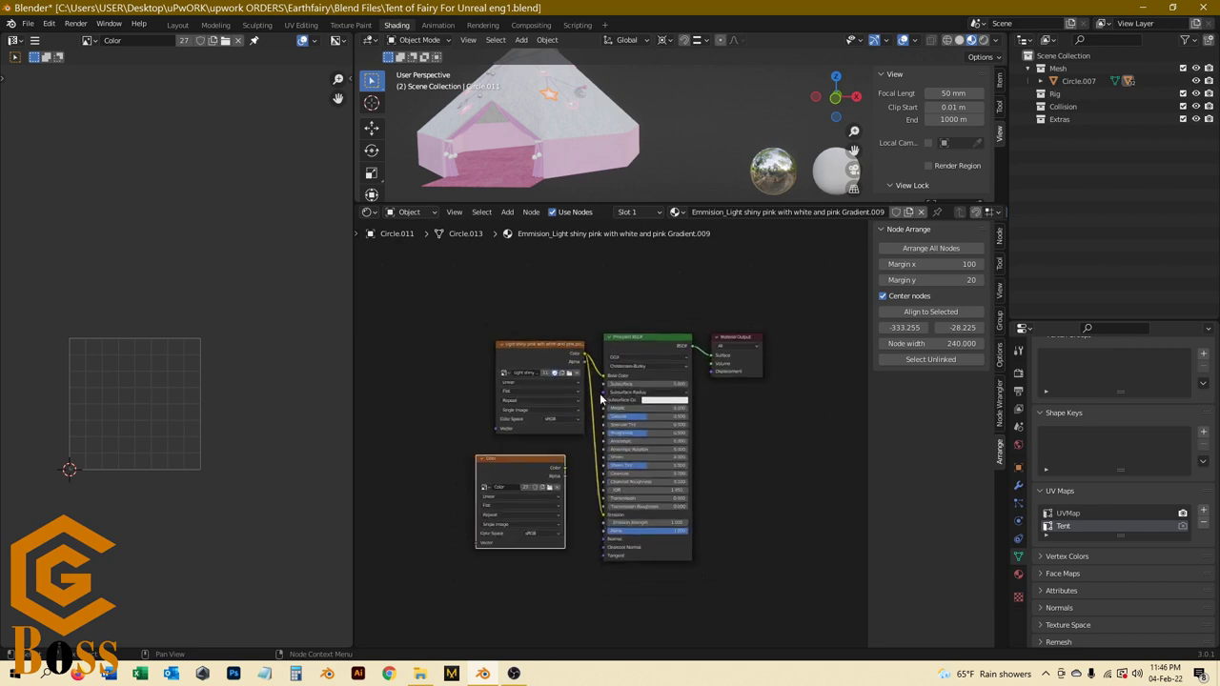
pyautogui.scroll(-1, 601, 398)
# Step: Check the Pure White Leaf.003 object's material for the Color image texture
pyautogui.moveTo(514, 138)
pyautogui.mouseDown(button='middle')
pyautogui.moveTo(540, 121)
pyautogui.moveTo(538, 141)
pyautogui.mouseUp(button='middle')
pyautogui.click(539, 140)
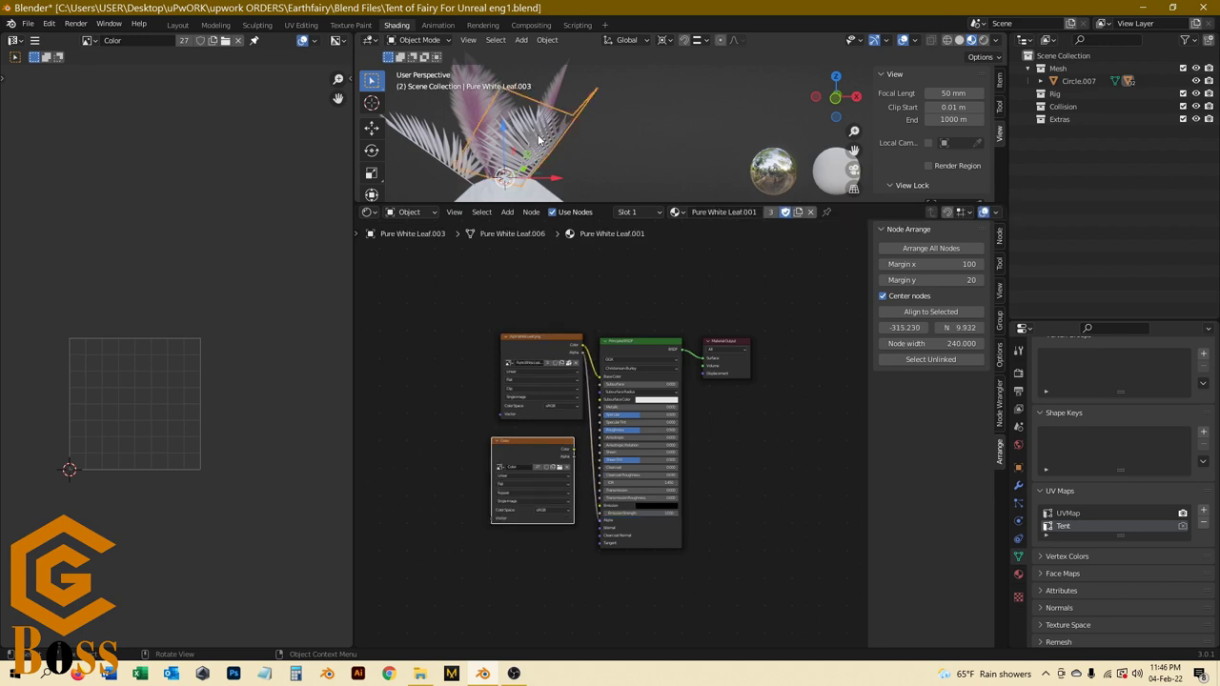
pyautogui.click(93, 41)
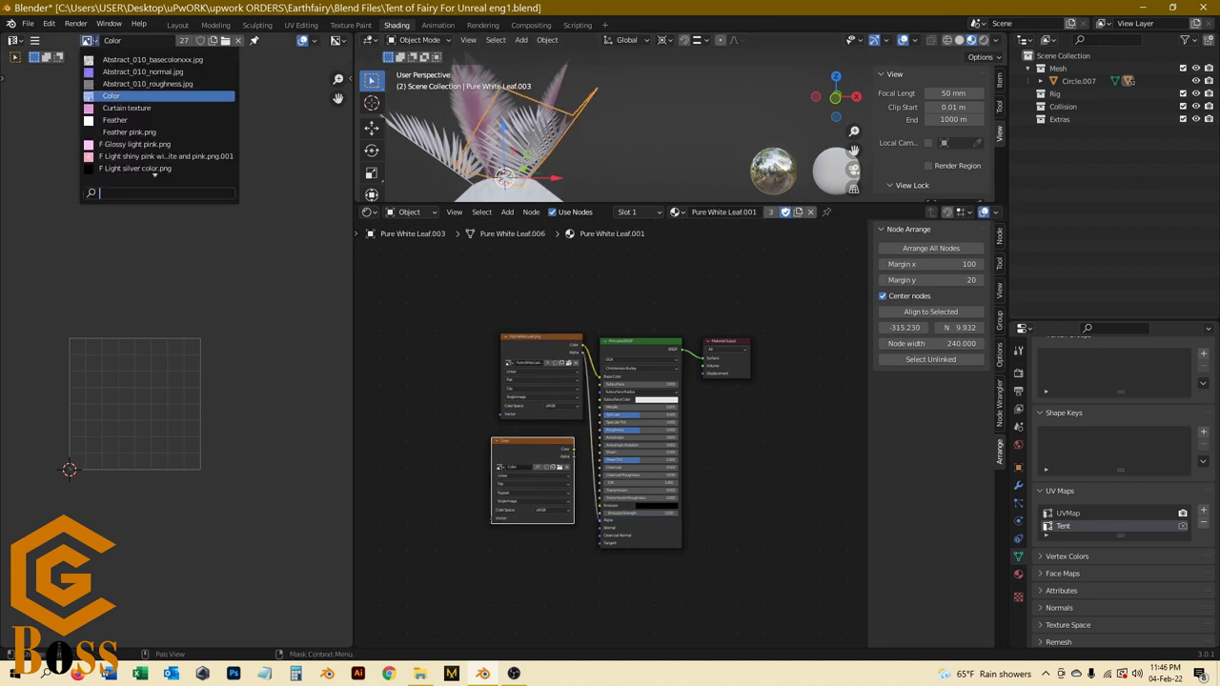
# Step: Create a new blank image sized 4096 x 4096 px
pyautogui.click(212, 41)
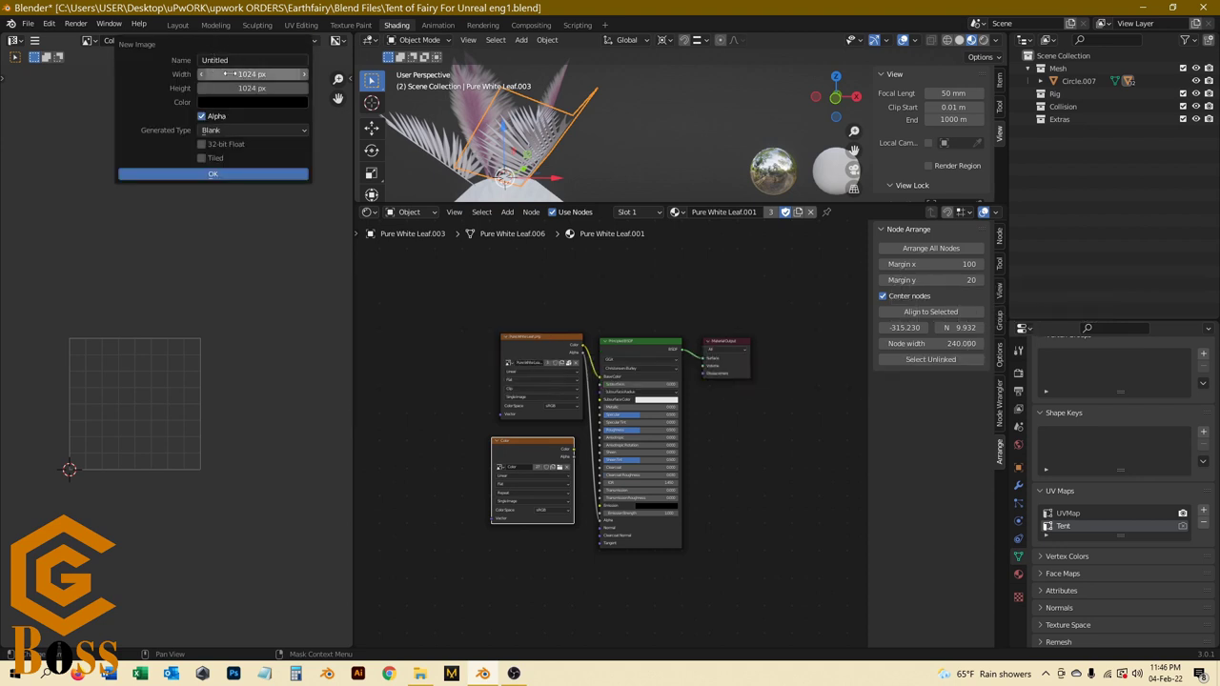
pyautogui.click(229, 73)
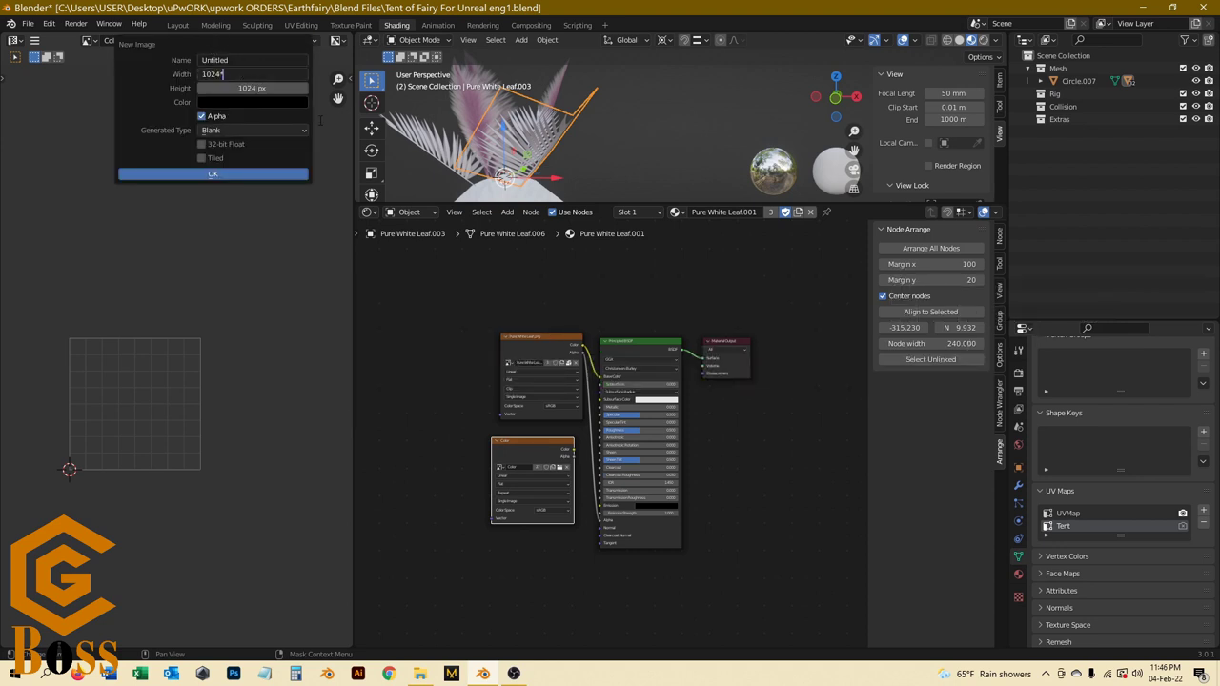
pyautogui.write('*4')
pyautogui.press('Return')
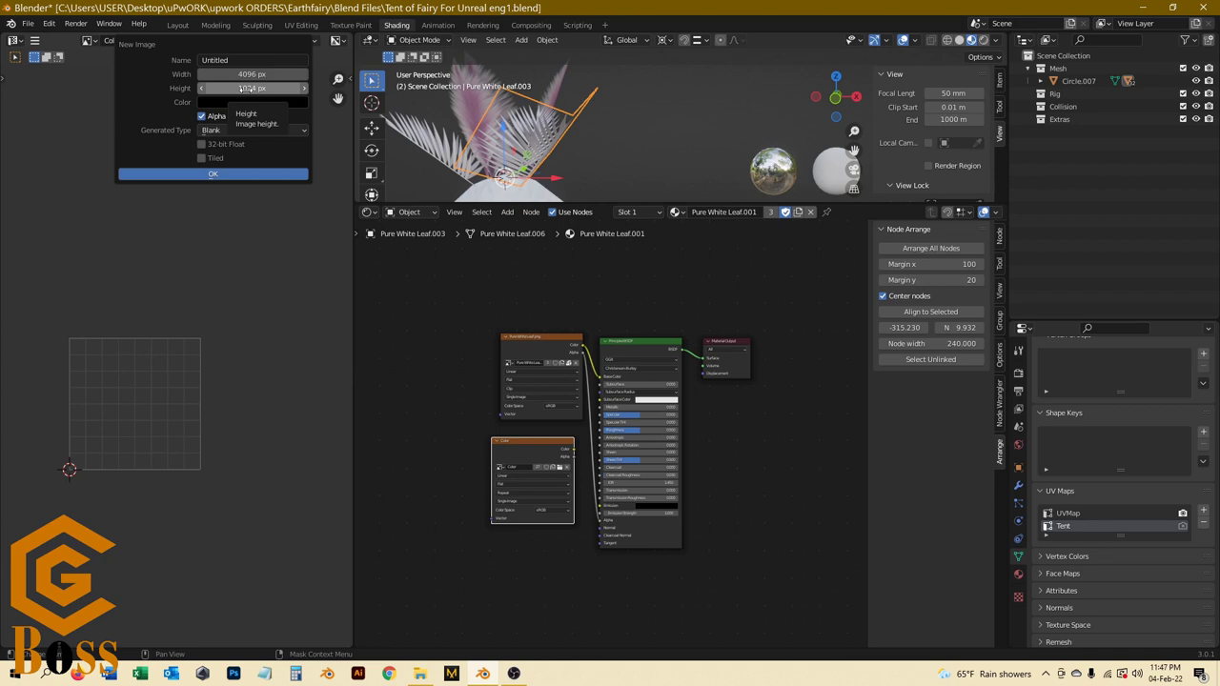
pyautogui.write('4096')
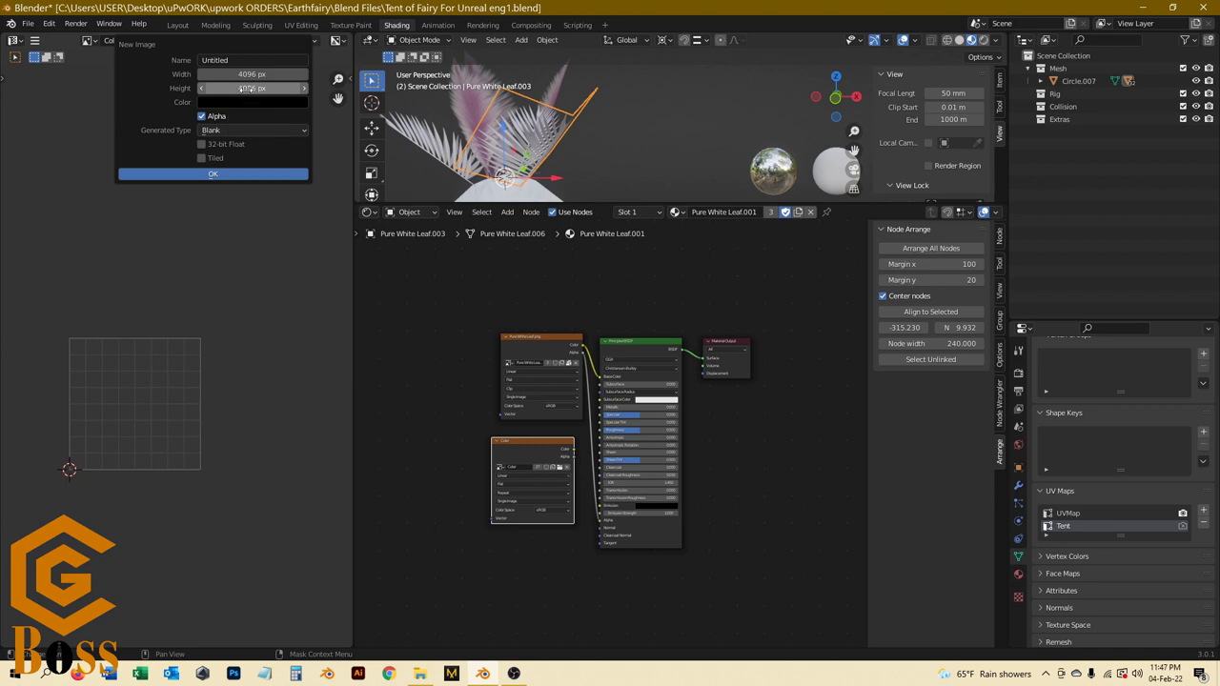
pyautogui.click(213, 174)
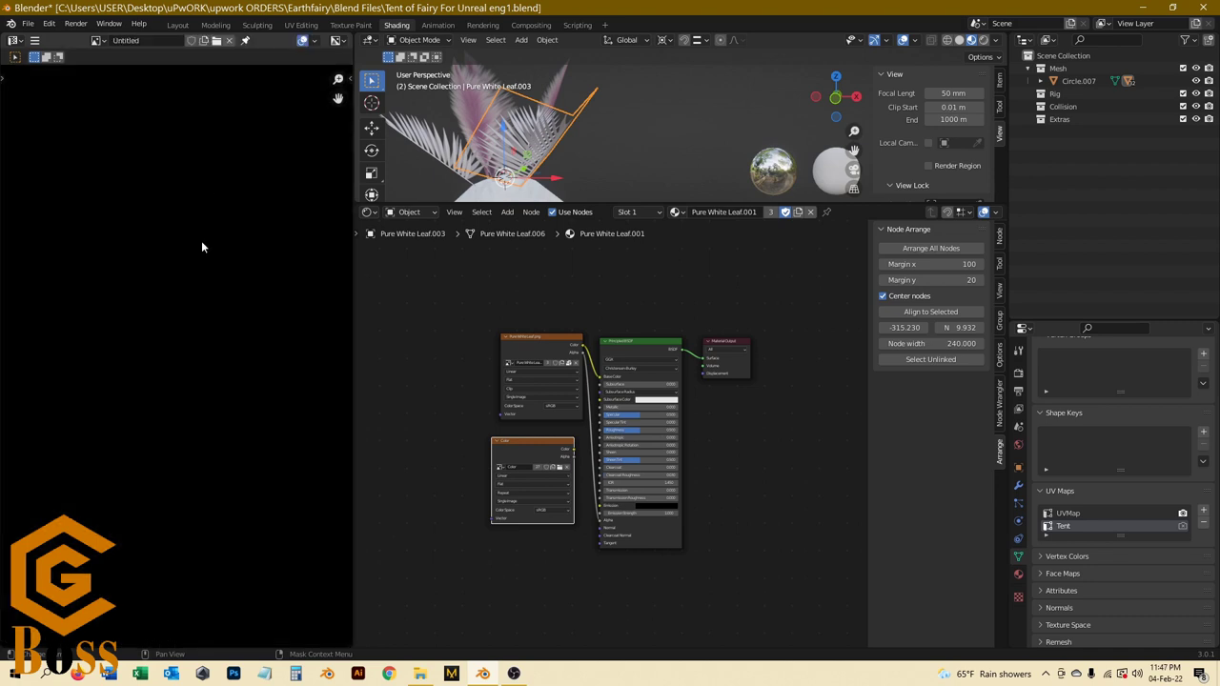
# Step: Show the Color image in the Image Editor instead of the Untitled one
pyautogui.scroll(-4, 173, 329)
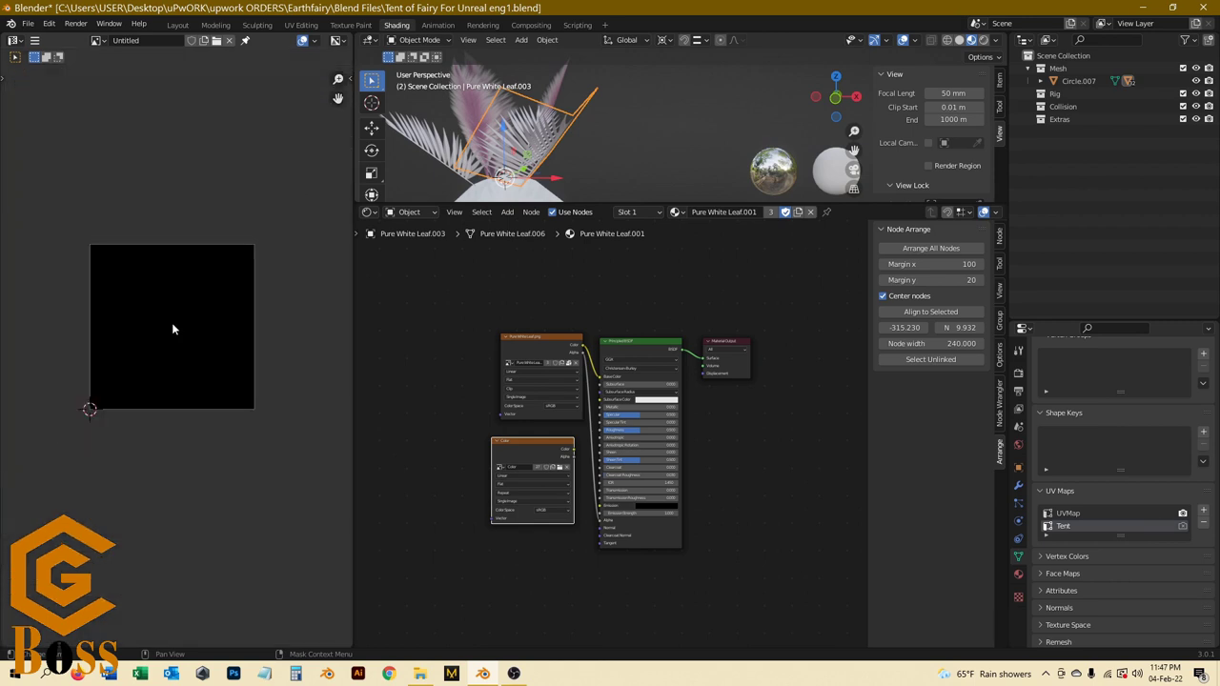
pyautogui.click(98, 41)
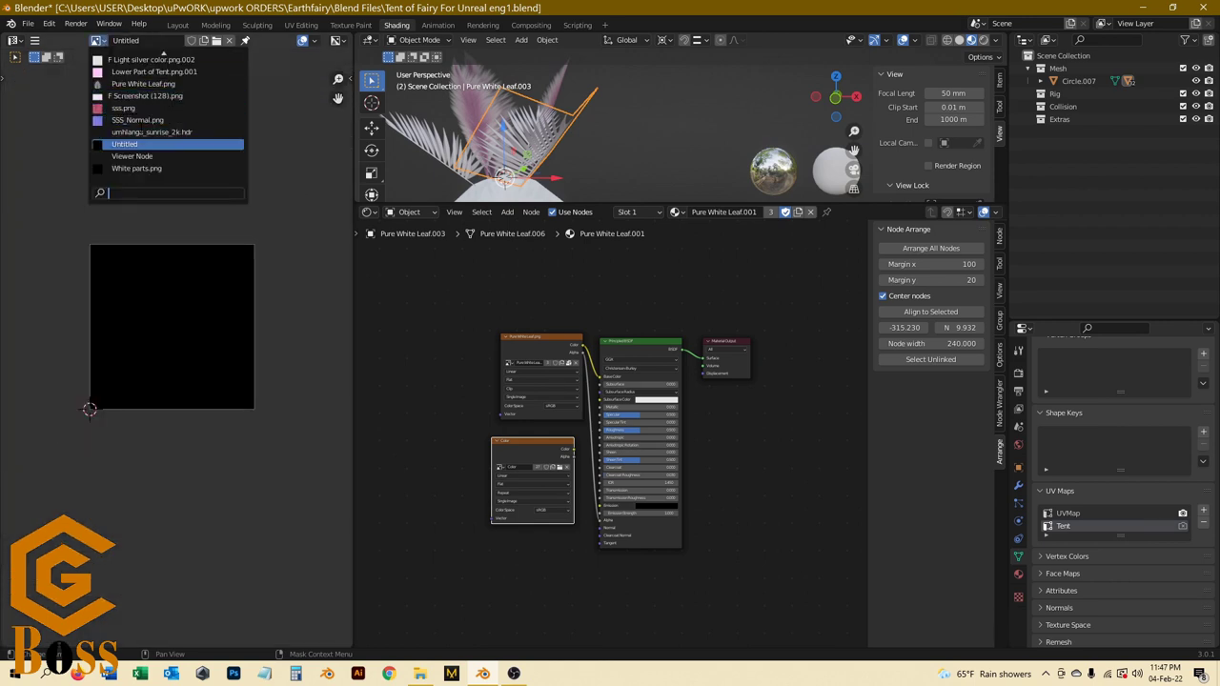
pyautogui.scroll(14, 167, 113)
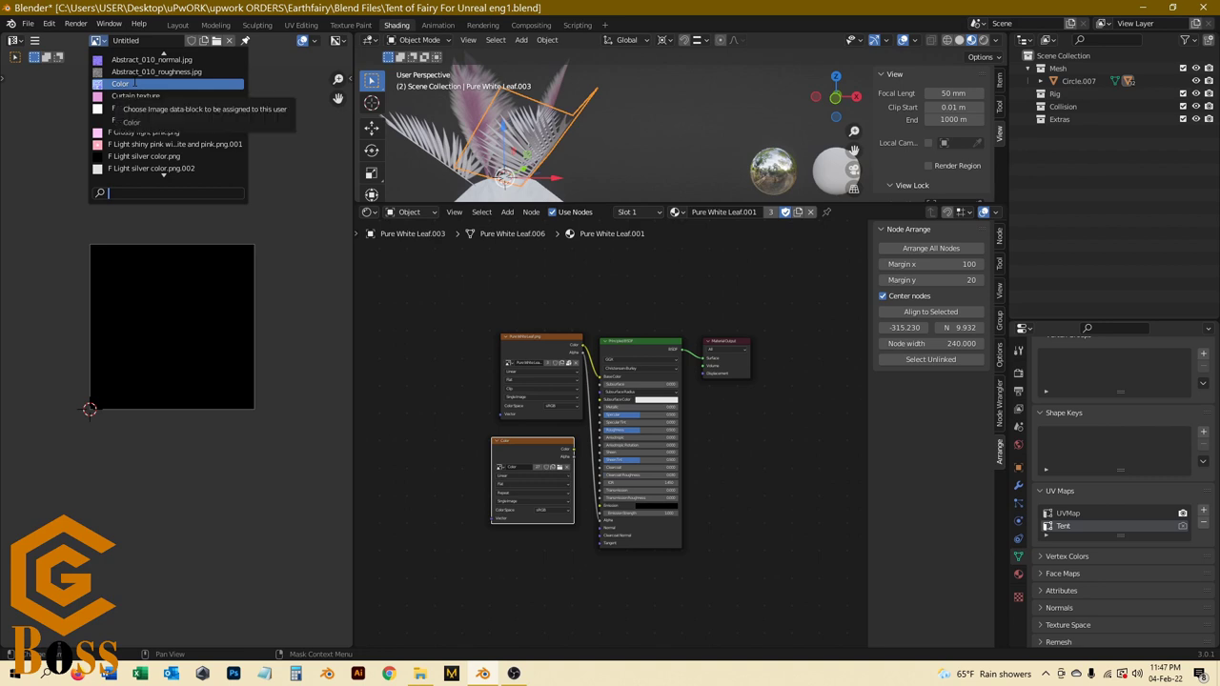
pyautogui.click(134, 84)
# Step: Select the tent and delete the old Color node from its material
pyautogui.keyDown('shift'); pyautogui.rightClick(124, 340); pyautogui.keyUp('shift')
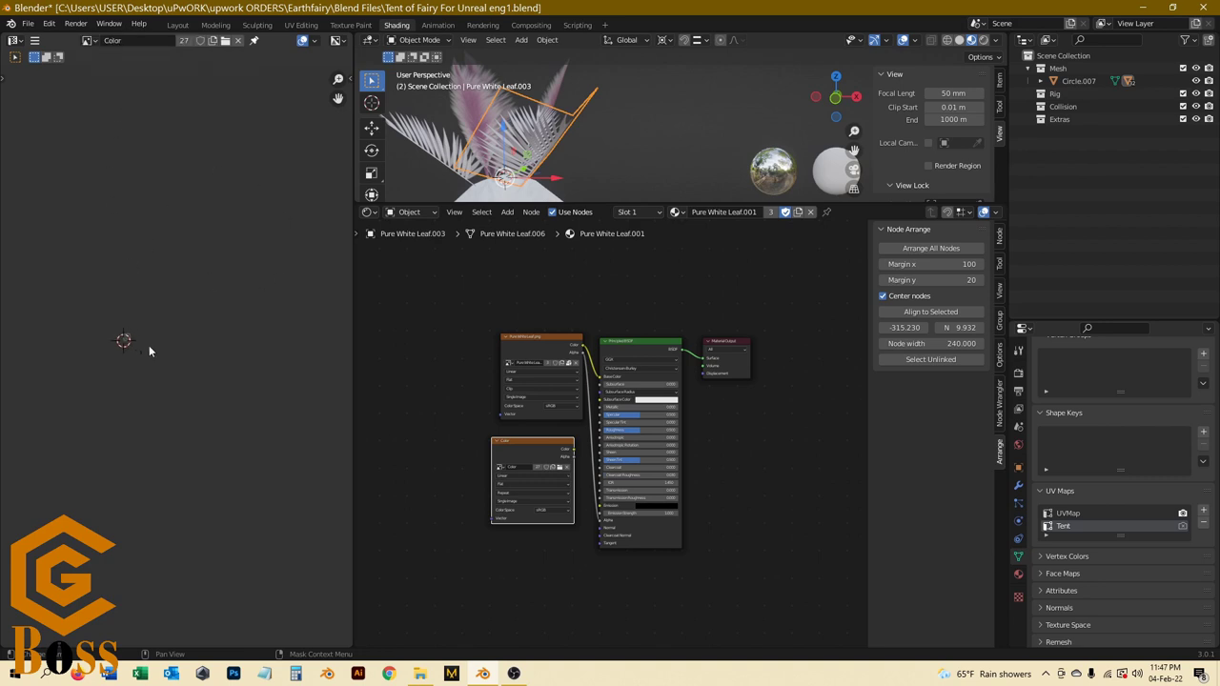
pyautogui.scroll(9, 110, 340)
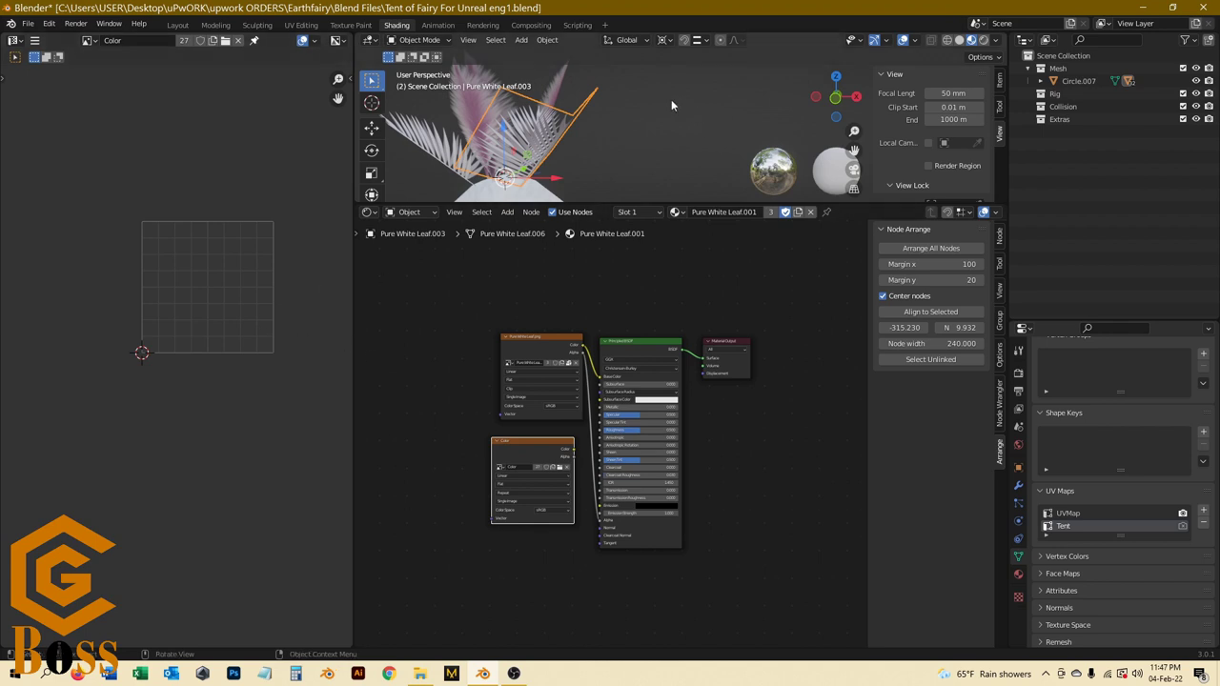
pyautogui.moveTo(541, 208); pyautogui.dragTo(541, 213)
pyautogui.moveTo(521, 450); pyautogui.dragTo(520, 488)
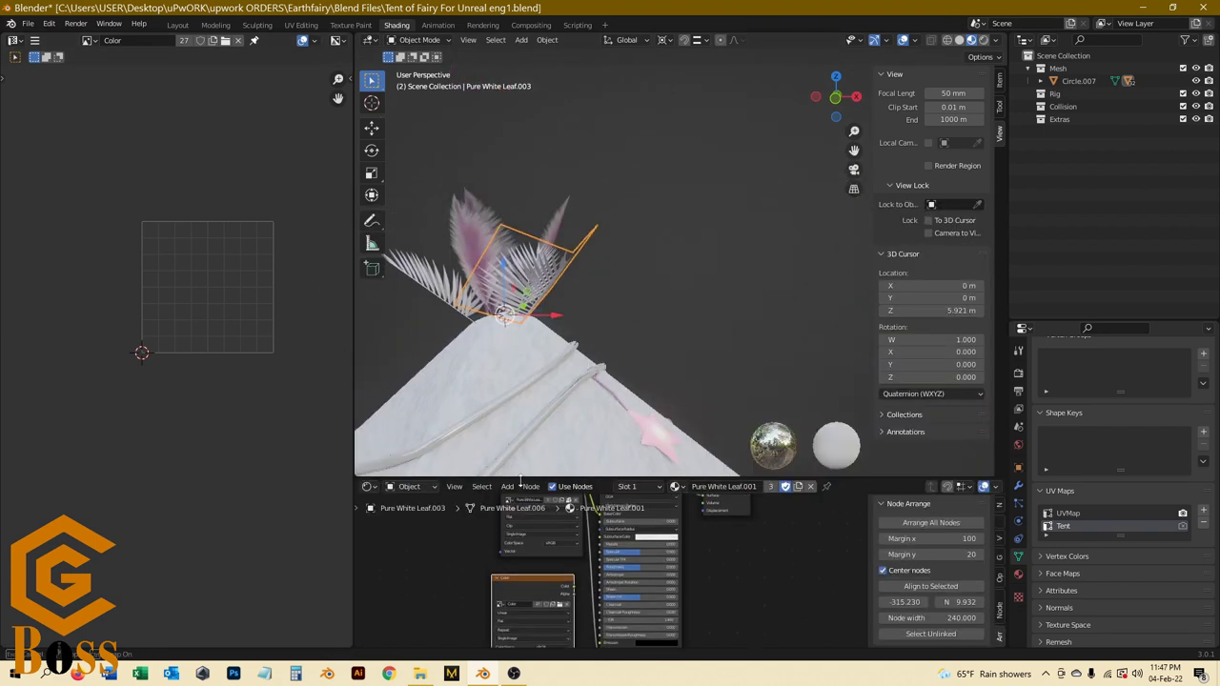
pyautogui.scroll(-4, 621, 189)
pyautogui.scroll(8, 585, 337)
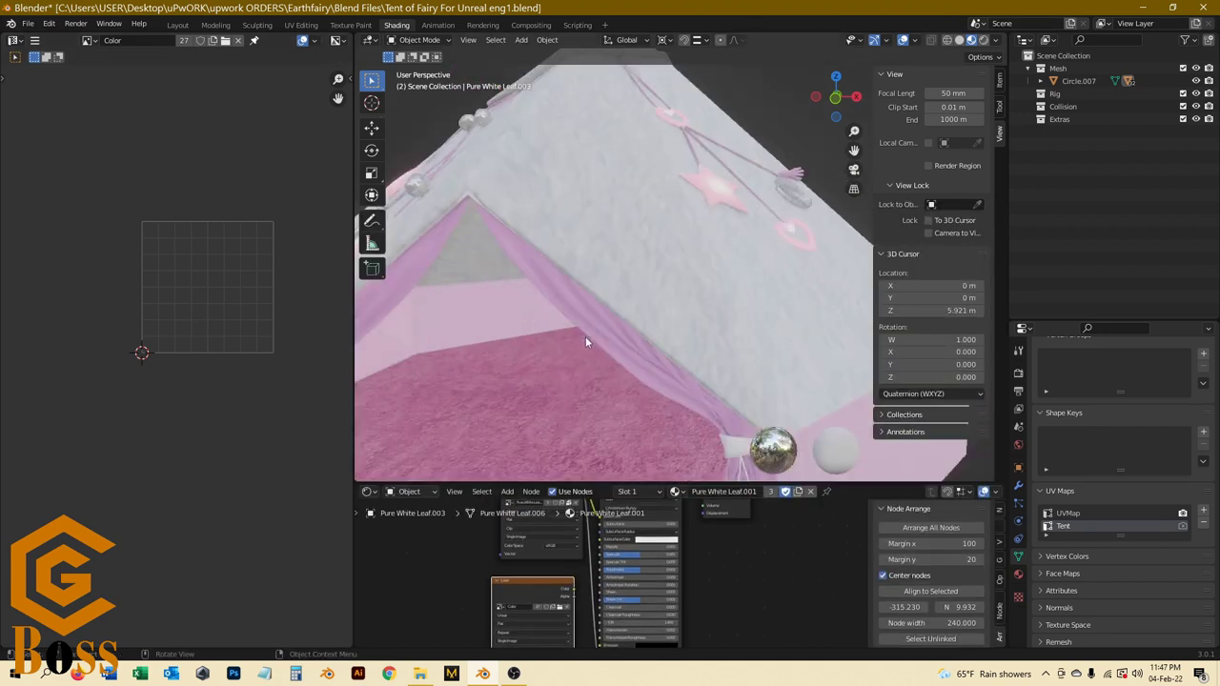
pyautogui.scroll(-5, 586, 326)
pyautogui.click(583, 240)
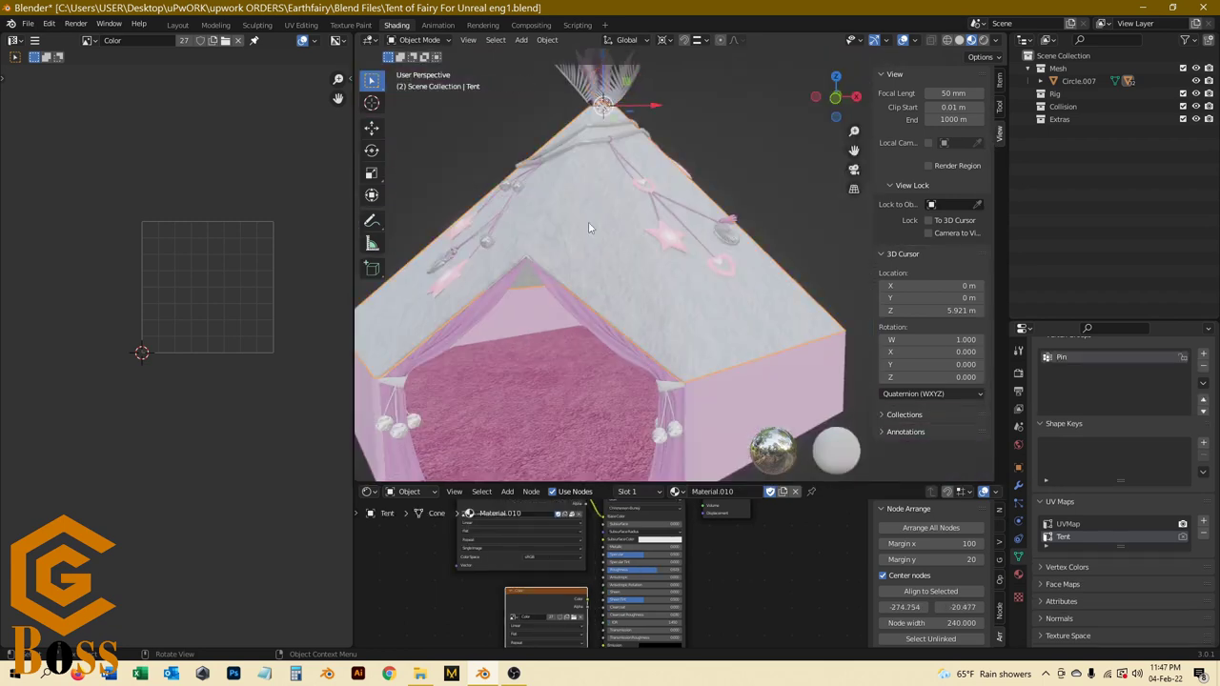
pyautogui.scroll(-5, 591, 244)
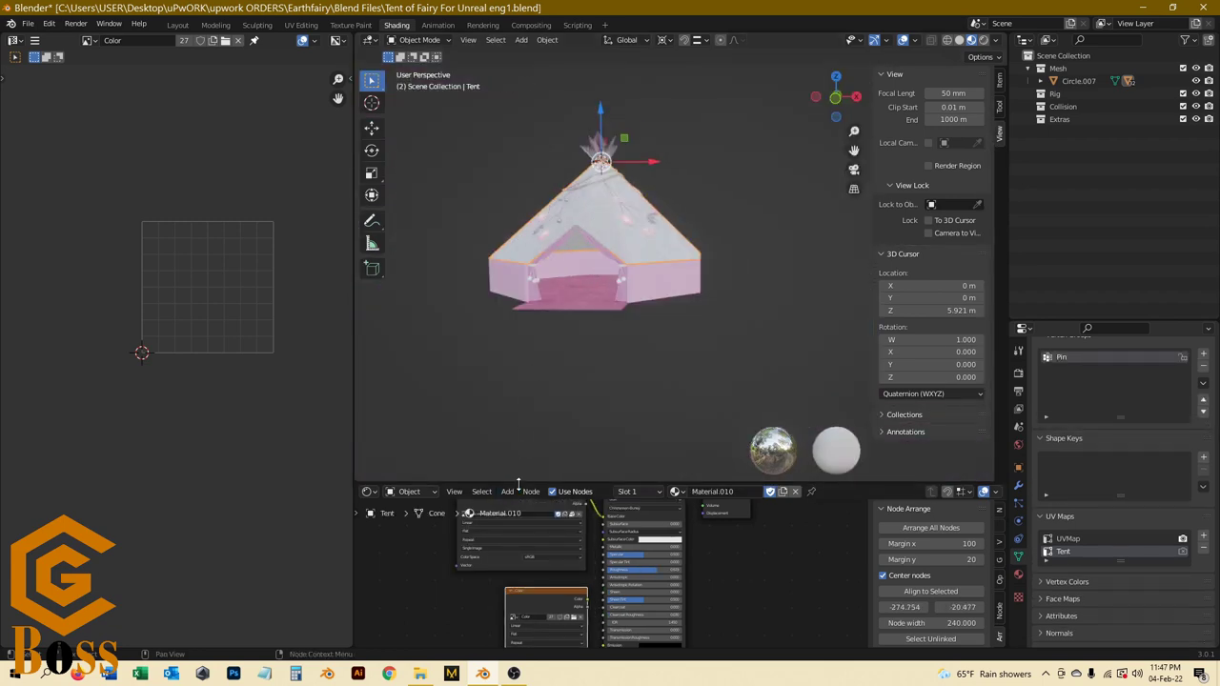
pyautogui.moveTo(525, 485); pyautogui.dragTo(526, 285)
pyautogui.moveTo(538, 493); pyautogui.dragTo(480, 507)
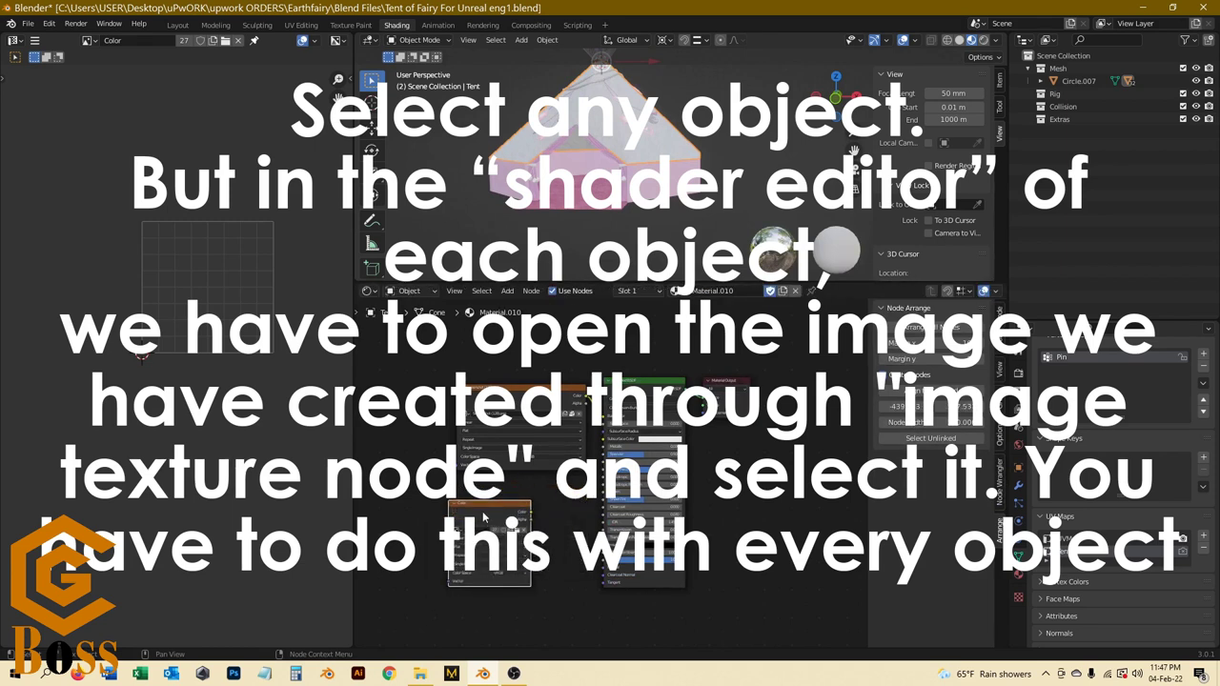
pyautogui.press('Delete')
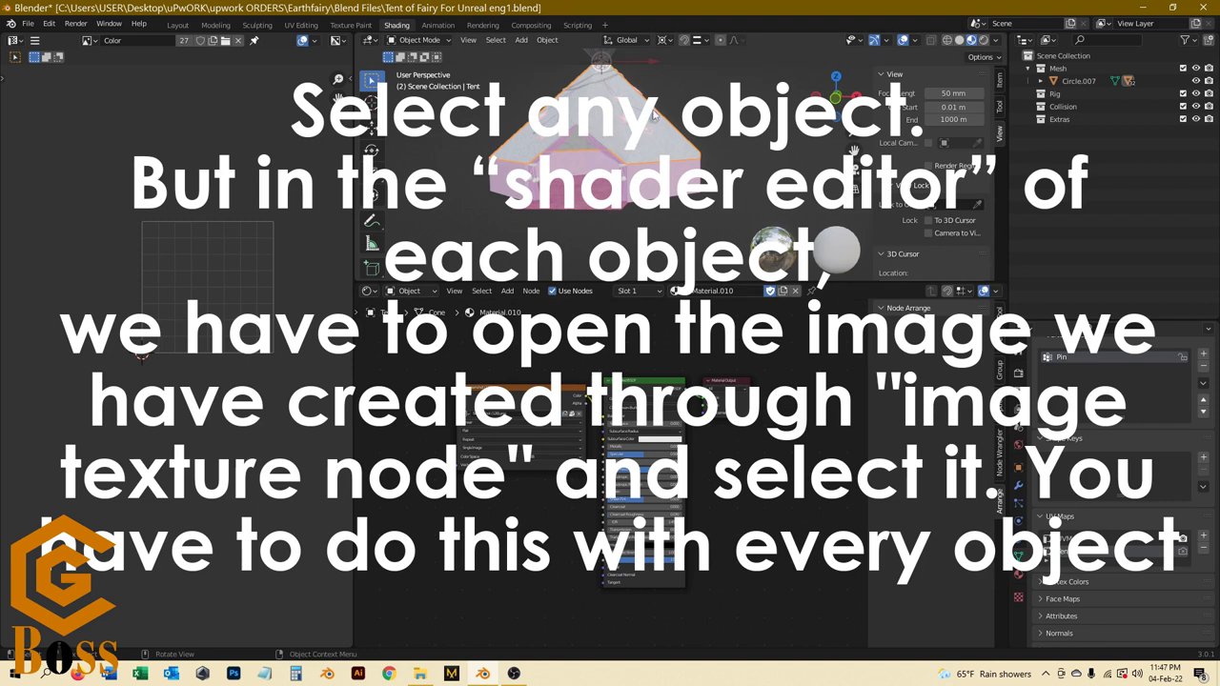
# Step: Add an Image Texture node below the other shader nodes
pyautogui.hotkey('shift', 'a')
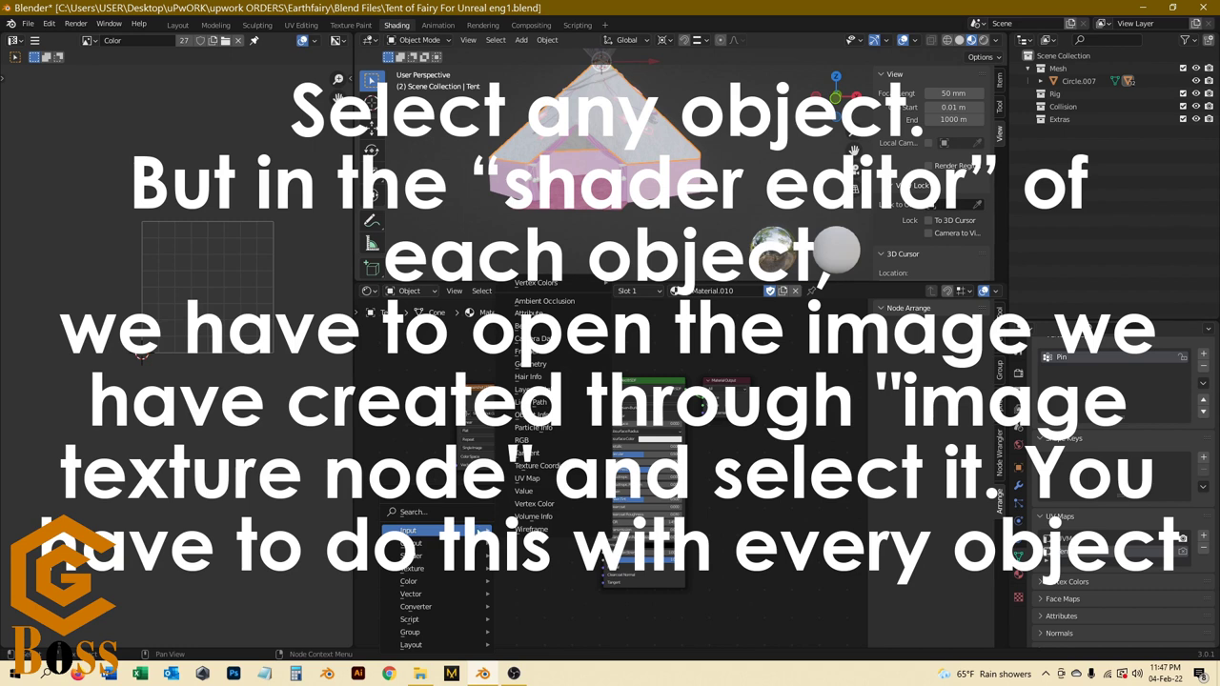
pyautogui.click(413, 512)
pyautogui.write('imag')
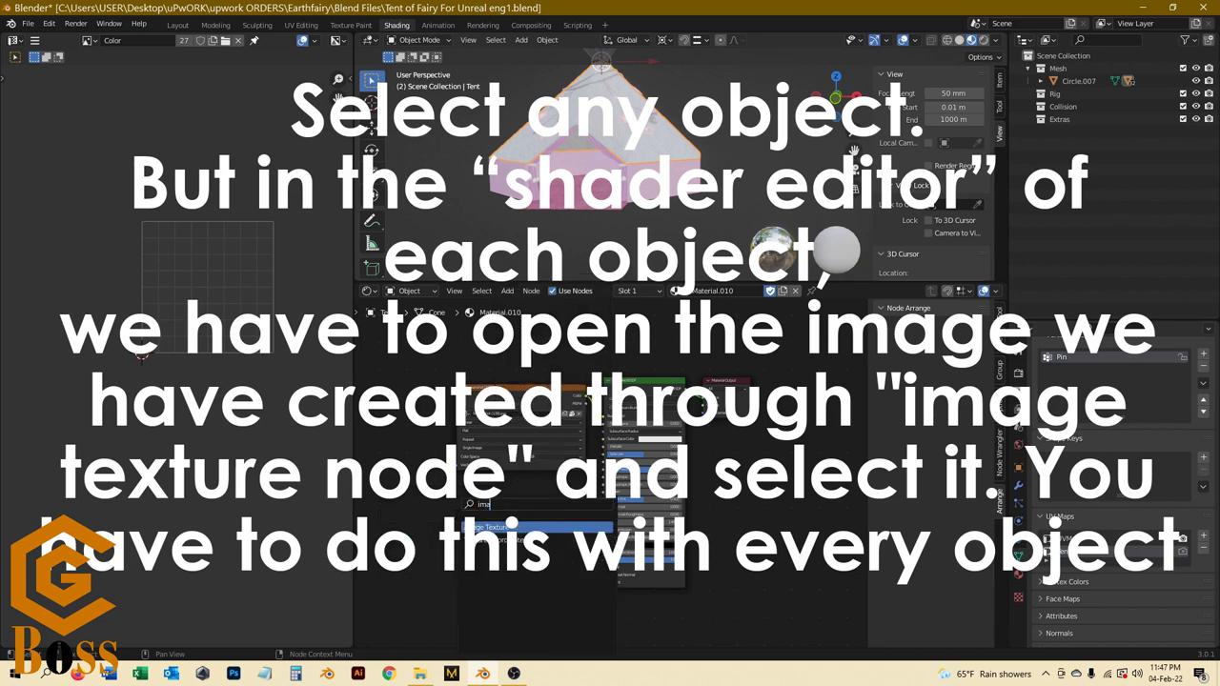
pyautogui.press('Return')
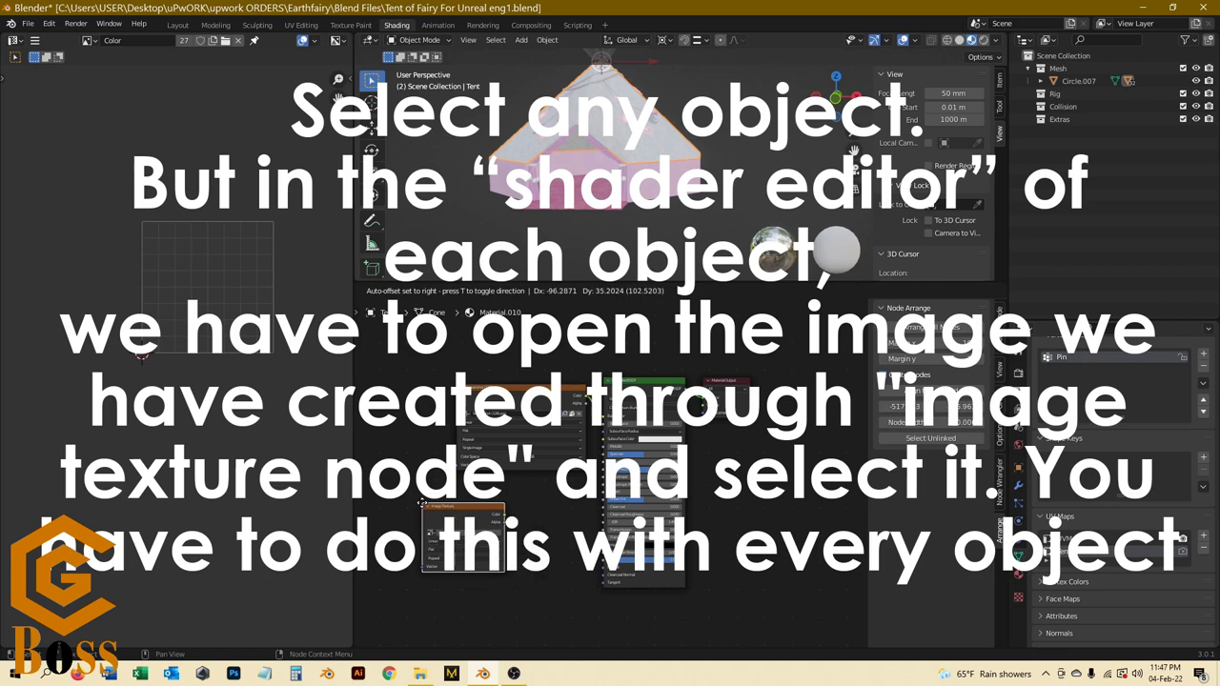
pyautogui.click(433, 535)
# Step: Assign the Color image to the new Image Texture node and deselect it
pyautogui.click(433, 536)
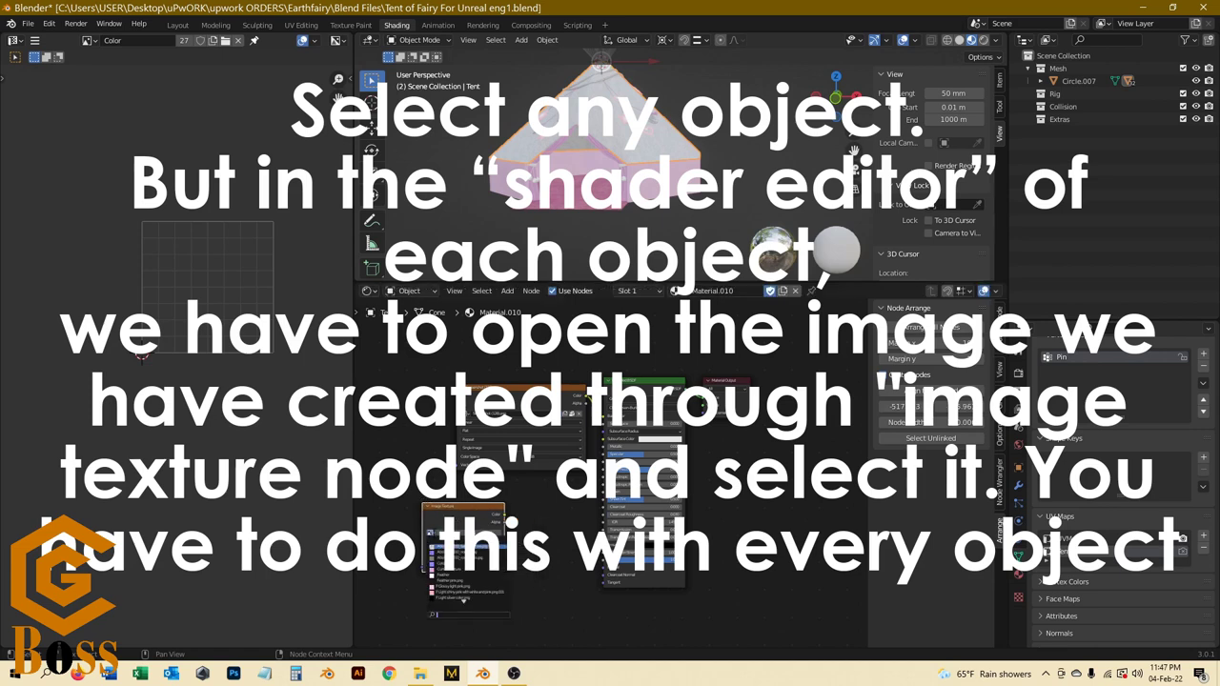
pyautogui.press('Escape')
pyautogui.scroll(3, 429, 551)
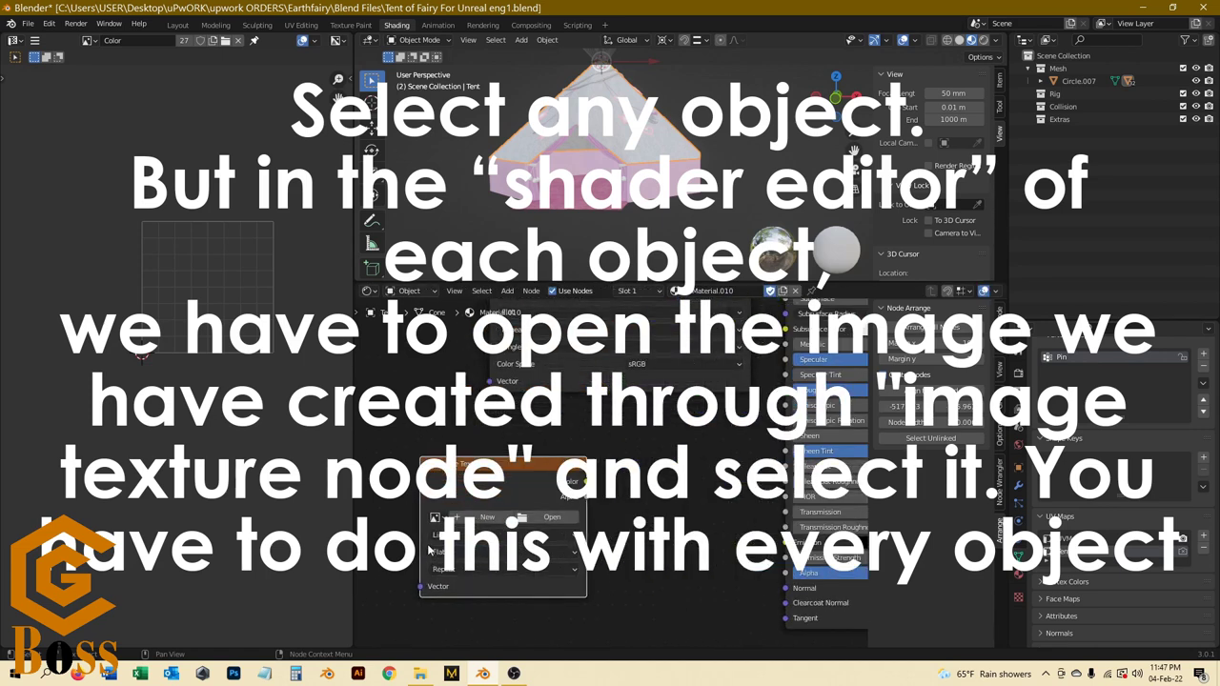
pyautogui.click(435, 517)
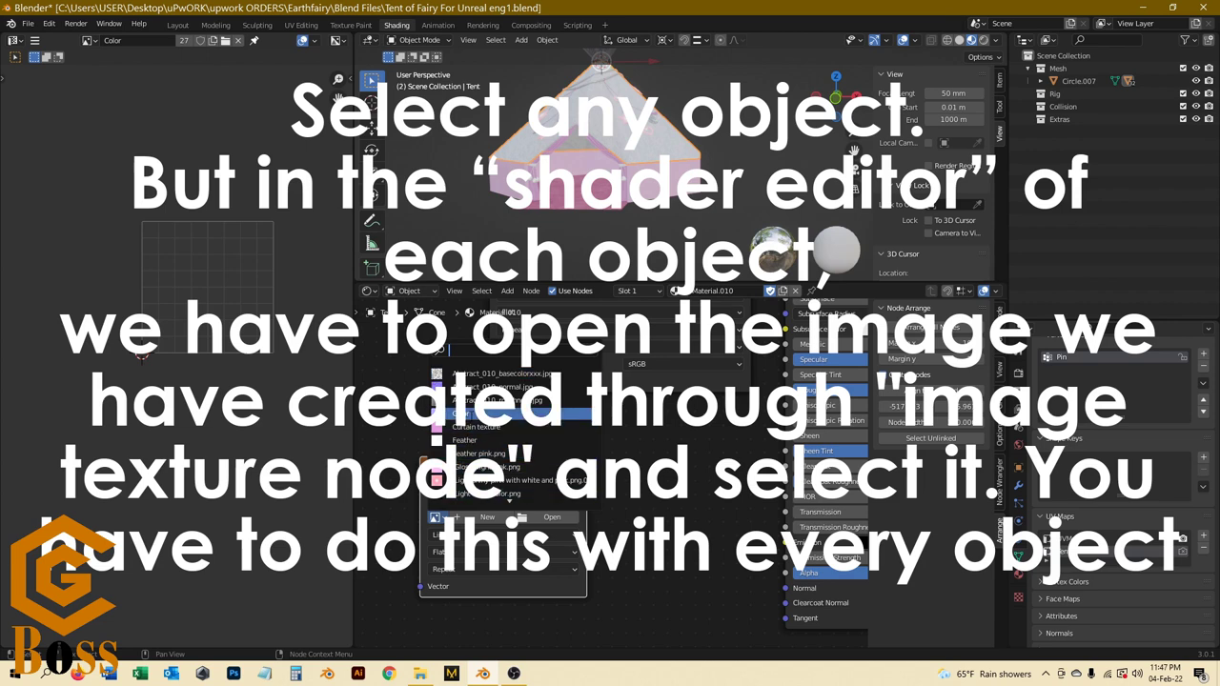
pyautogui.click(514, 412)
pyautogui.scroll(-4, 542, 517)
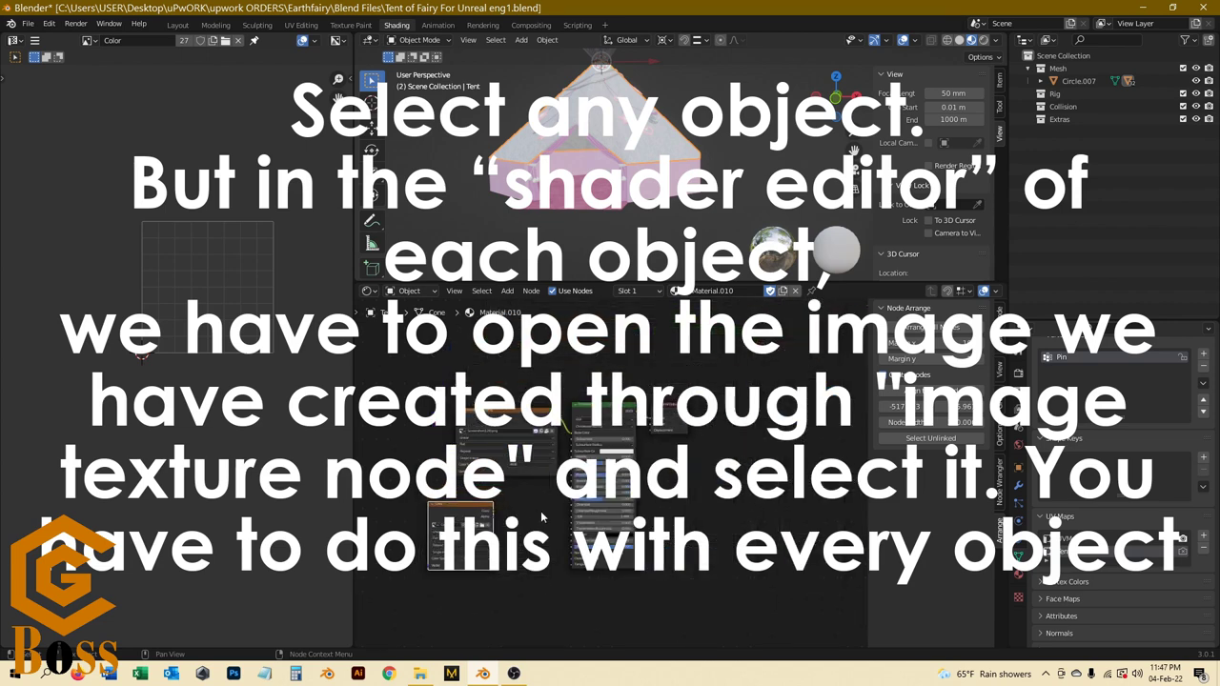
pyautogui.click(543, 519)
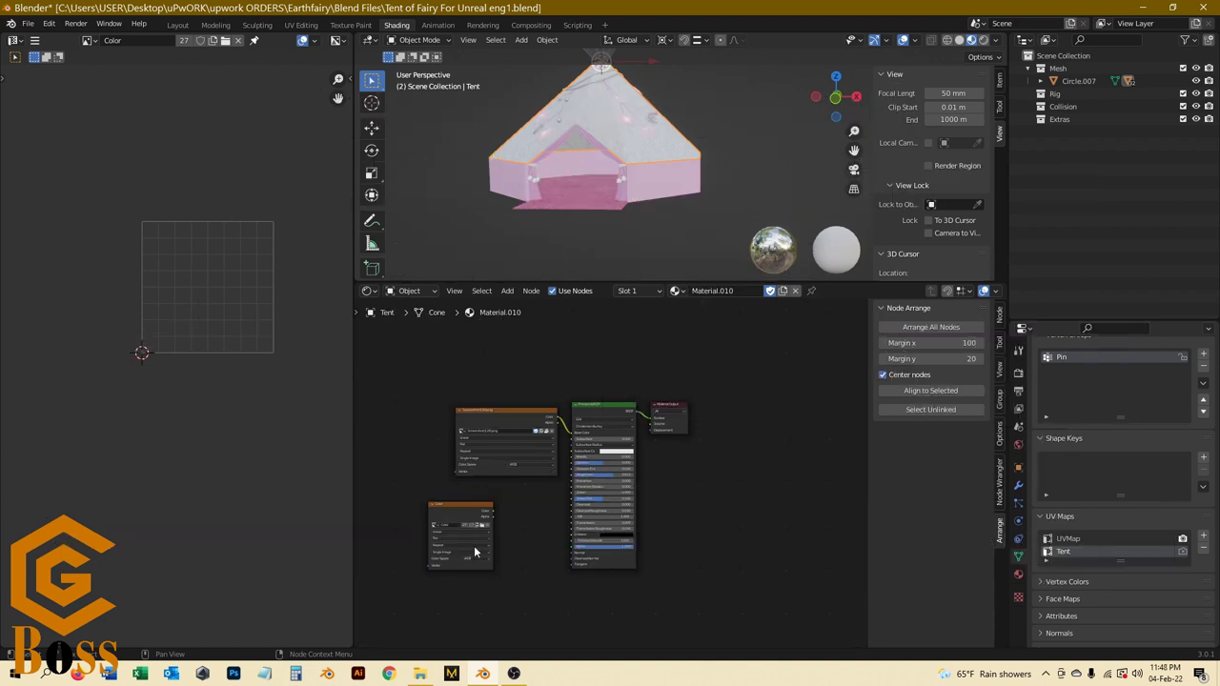
pyautogui.click(461, 516)
pyautogui.scroll(4, 454, 512)
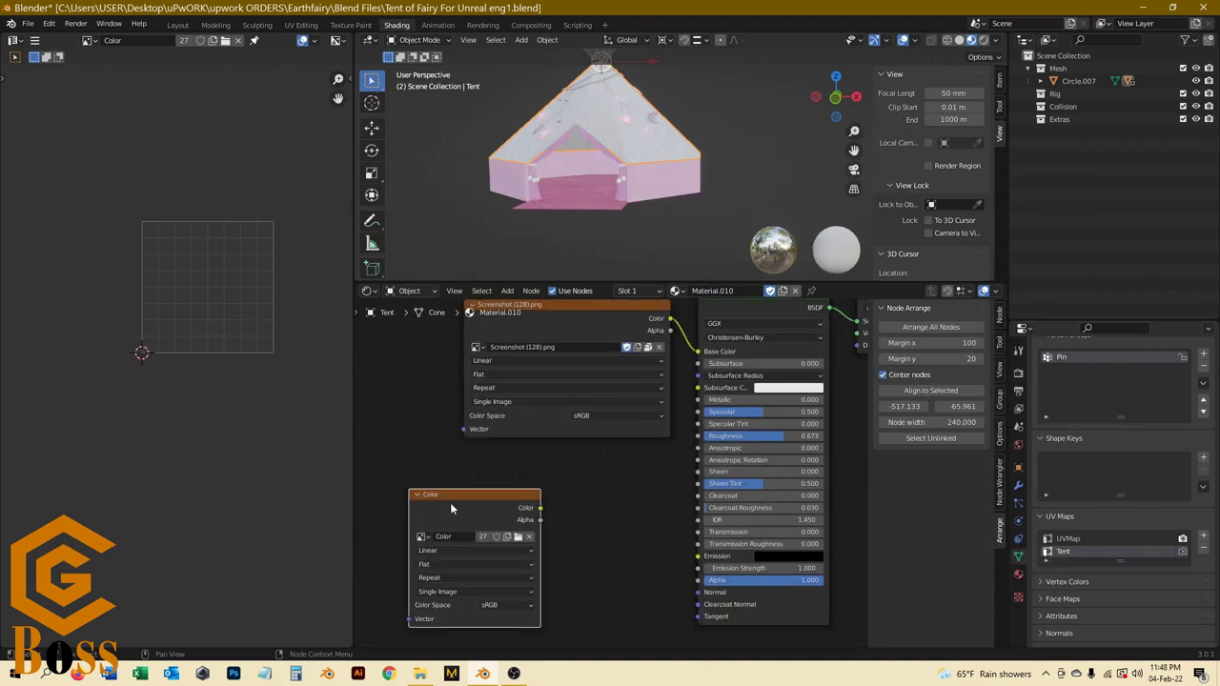
pyautogui.scroll(-2, 450, 505)
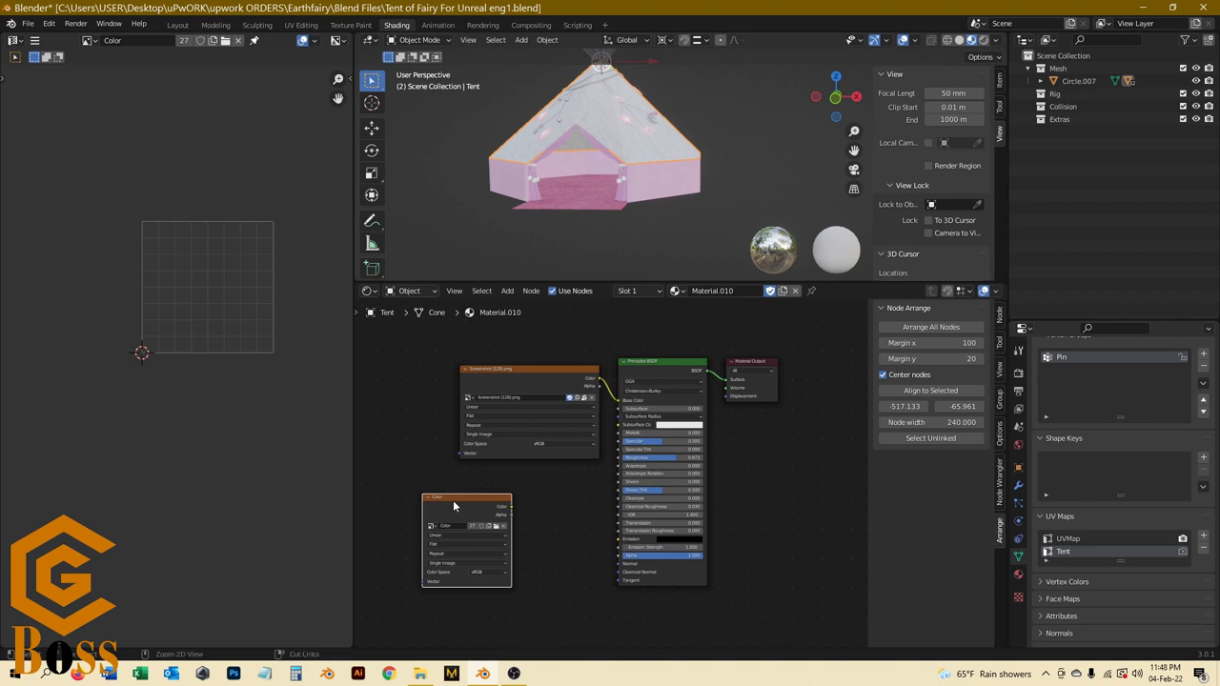
pyautogui.click(645, 179)
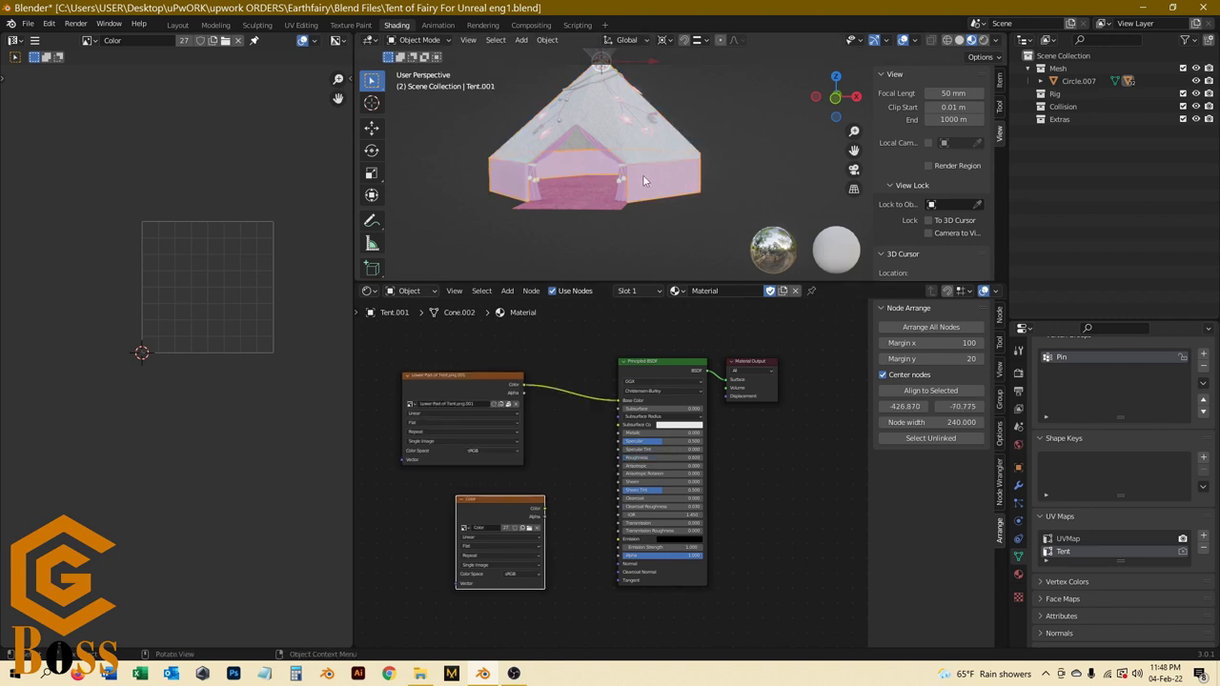
pyautogui.click(577, 205)
pyautogui.scroll(-1, 455, 403)
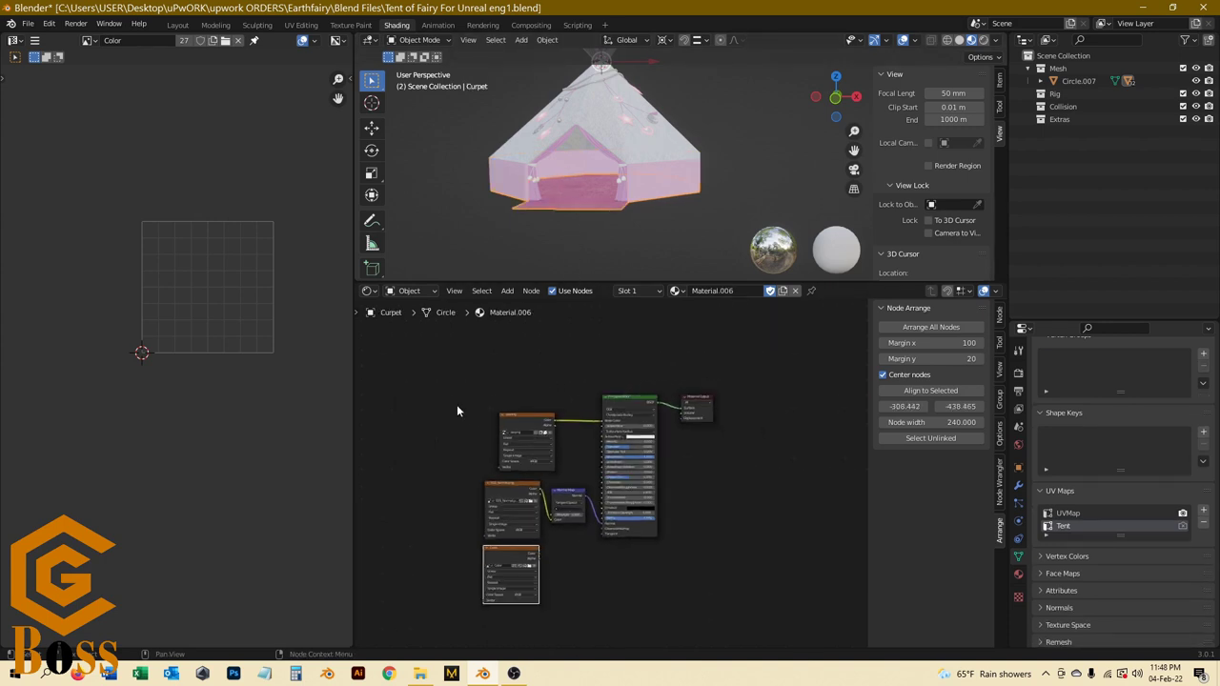
pyautogui.keyDown('shift'); pyautogui.scroll(-3, 515, 591); pyautogui.keyUp('shift')
pyautogui.scroll(3, 515, 591)
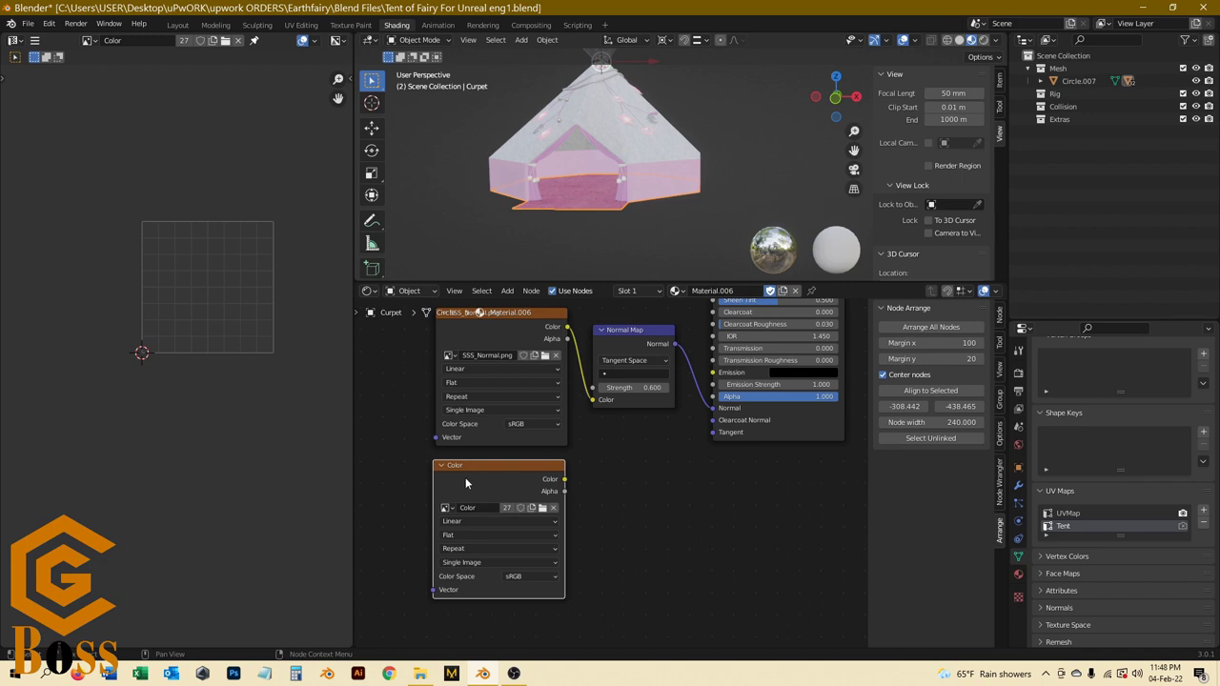
pyautogui.click(625, 122)
pyautogui.press('Home')
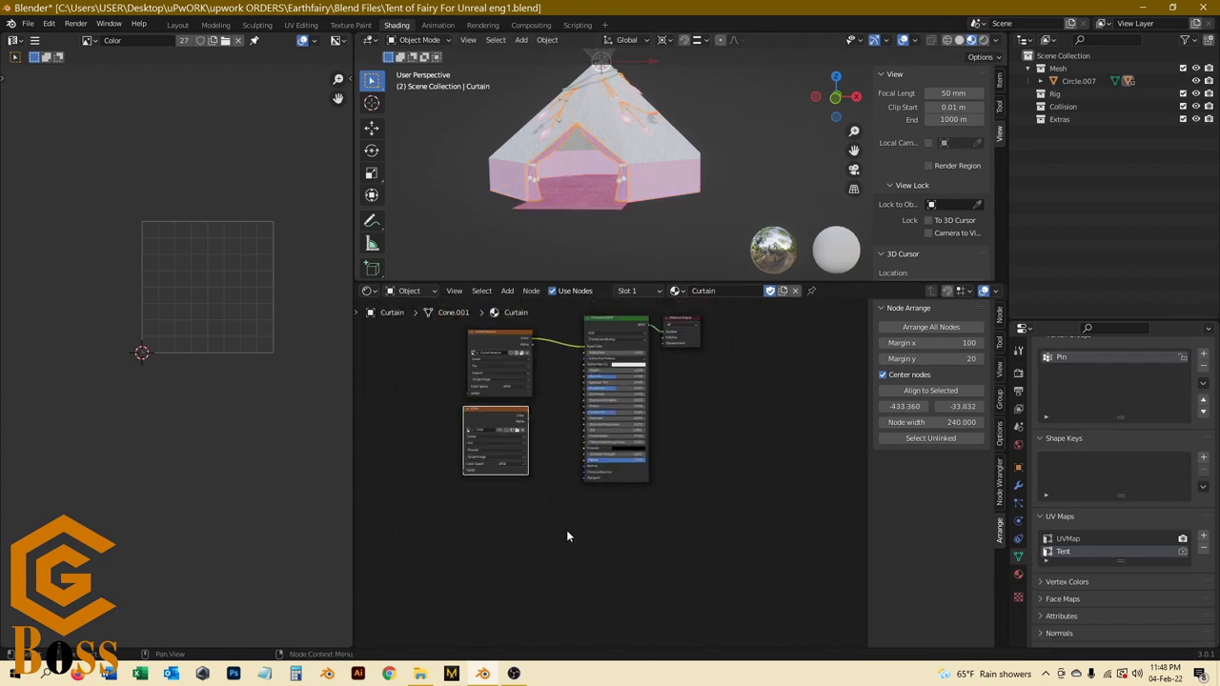
pyautogui.click(638, 159)
pyautogui.click(620, 180)
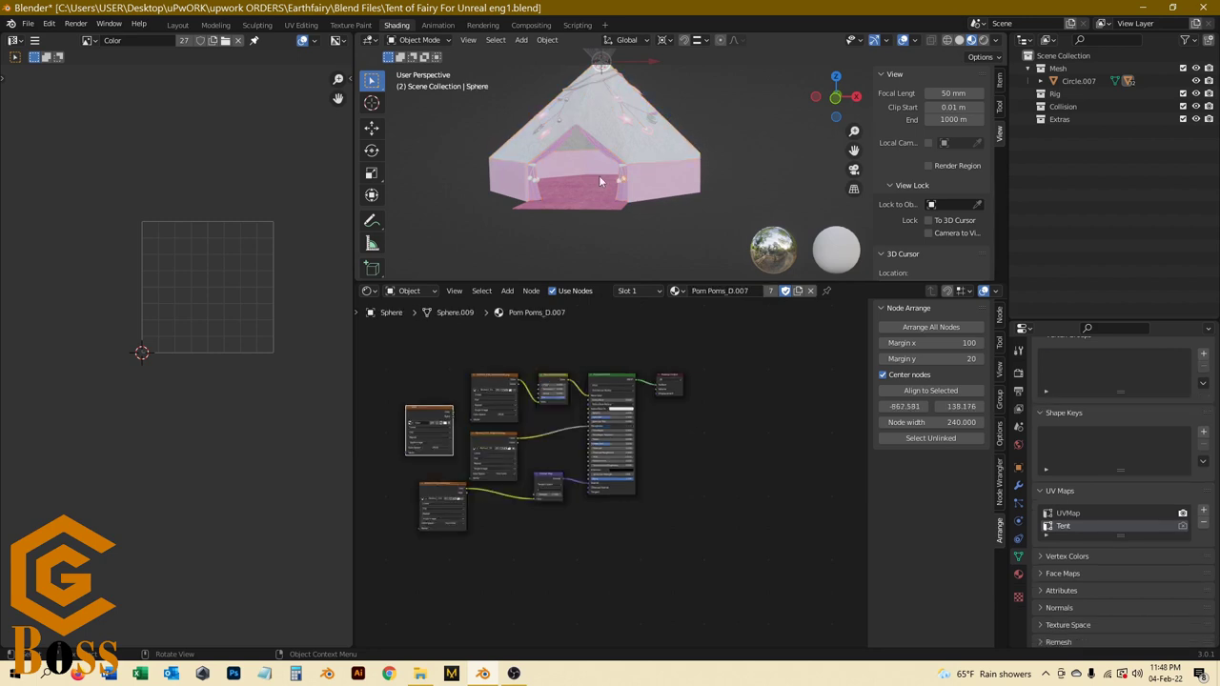
pyautogui.press('Home')
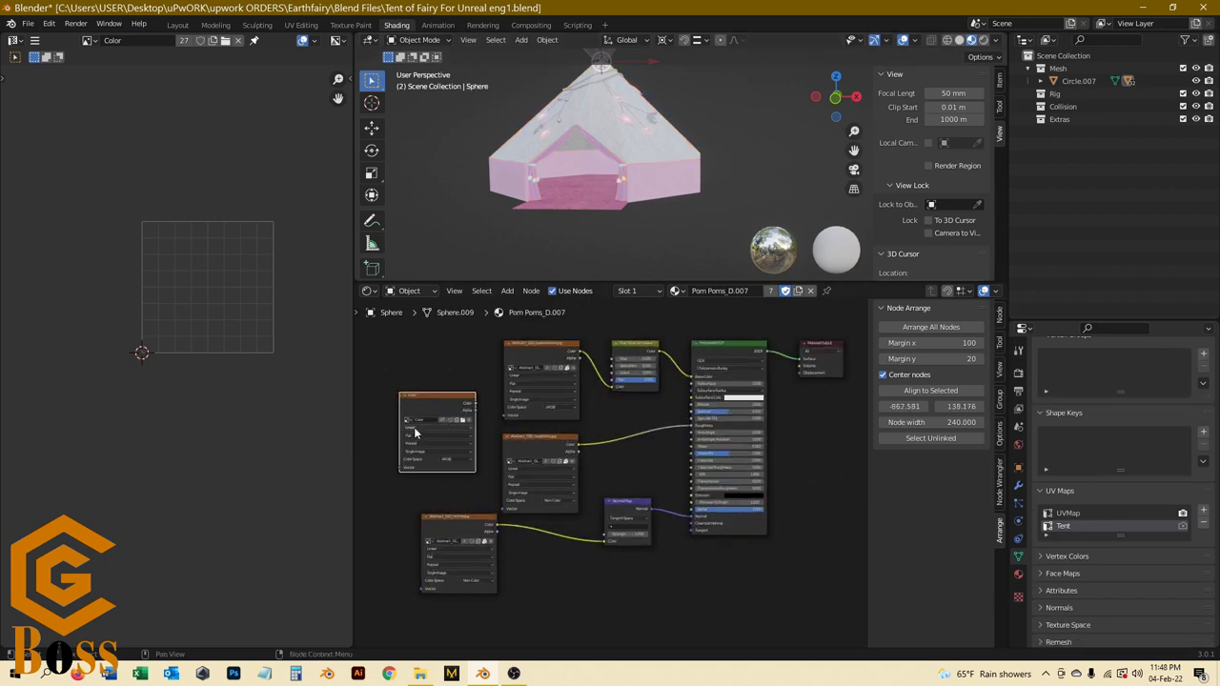
pyautogui.click(532, 162)
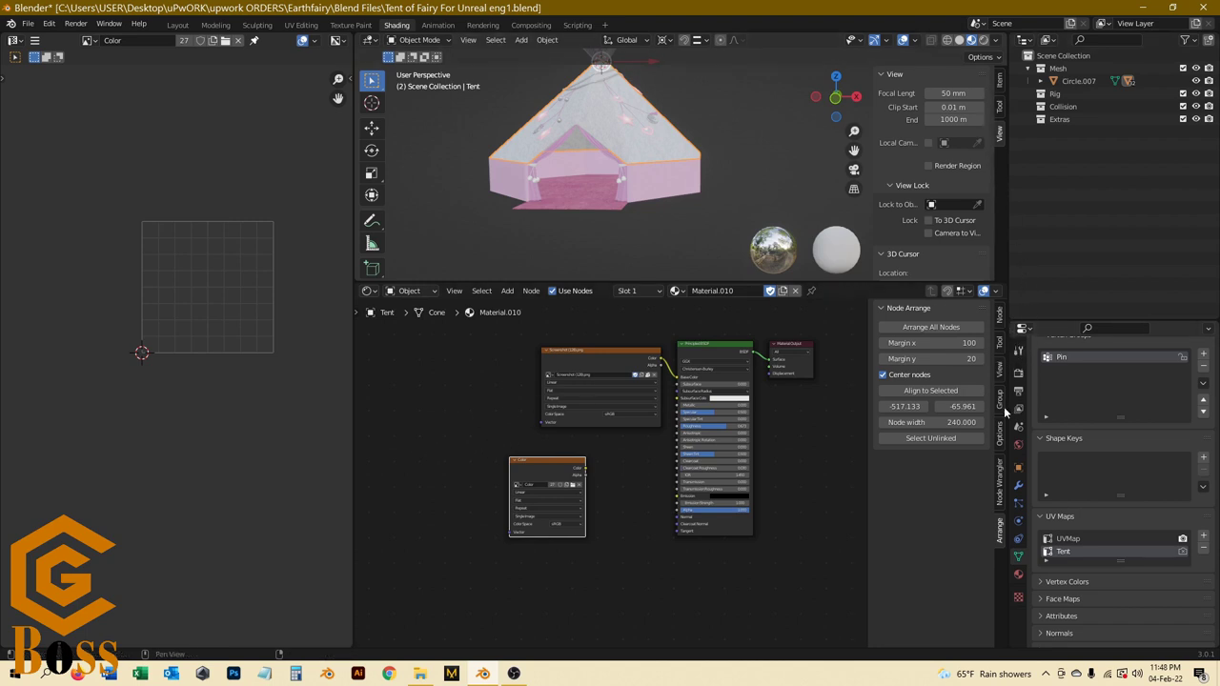
# Step: Confirm Cycles as the render engine in the Render properties
pyautogui.click(1017, 374)
pyautogui.scroll(2, 1069, 372)
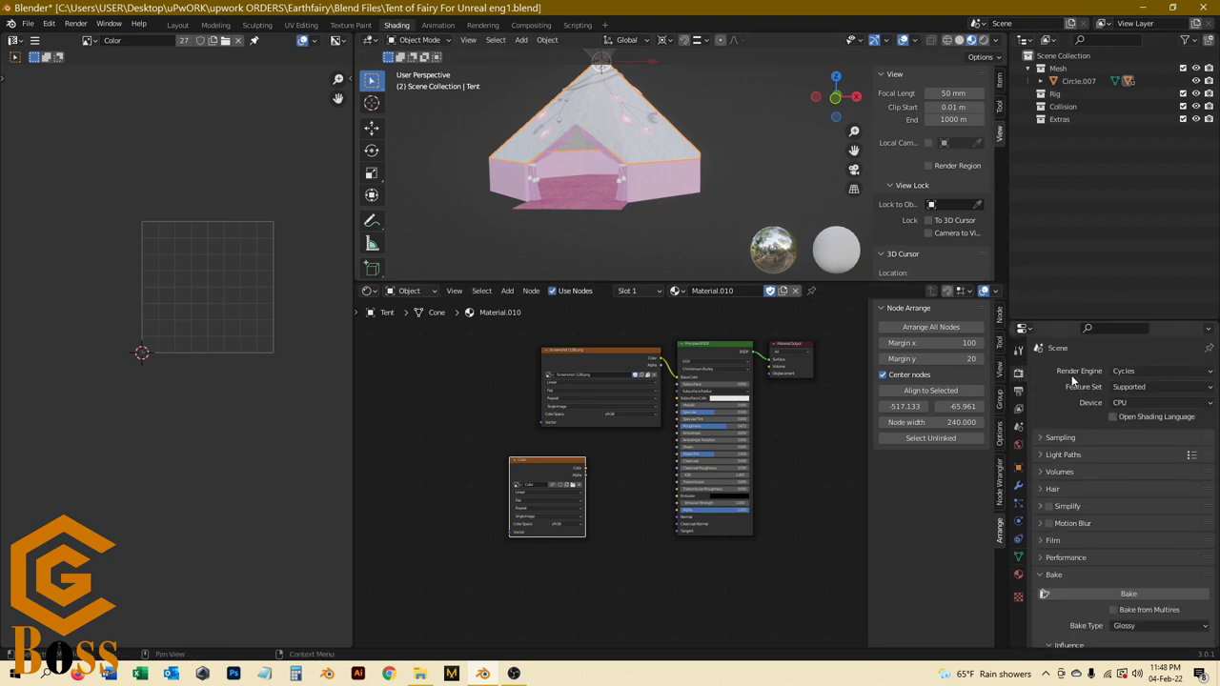
pyautogui.click(1145, 370)
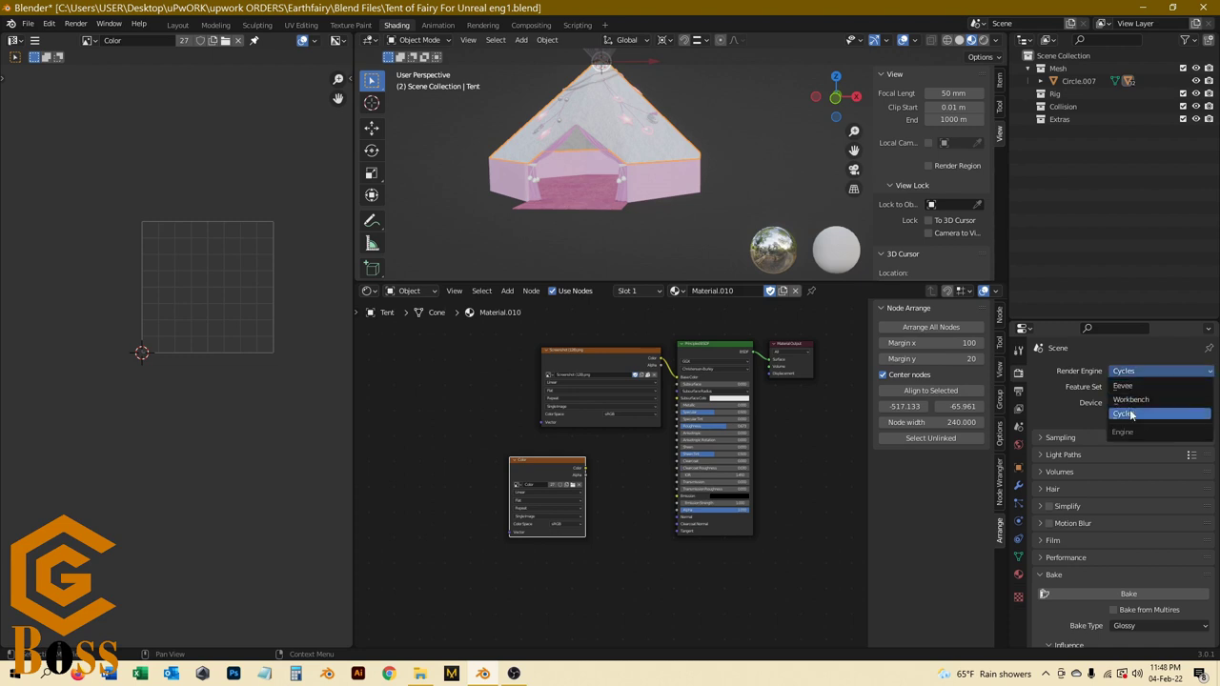
pyautogui.click(1131, 414)
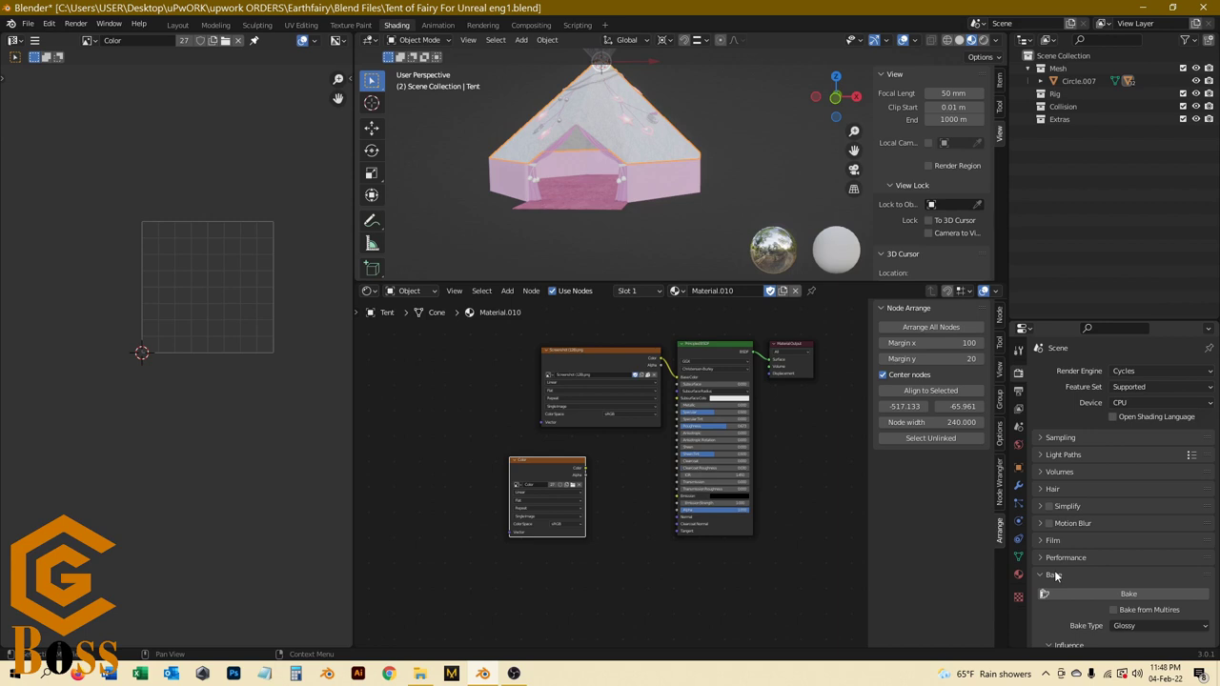
# Step: Show the bake type options and select the pink feather object in the viewport
pyautogui.scroll(-3, 1055, 576)
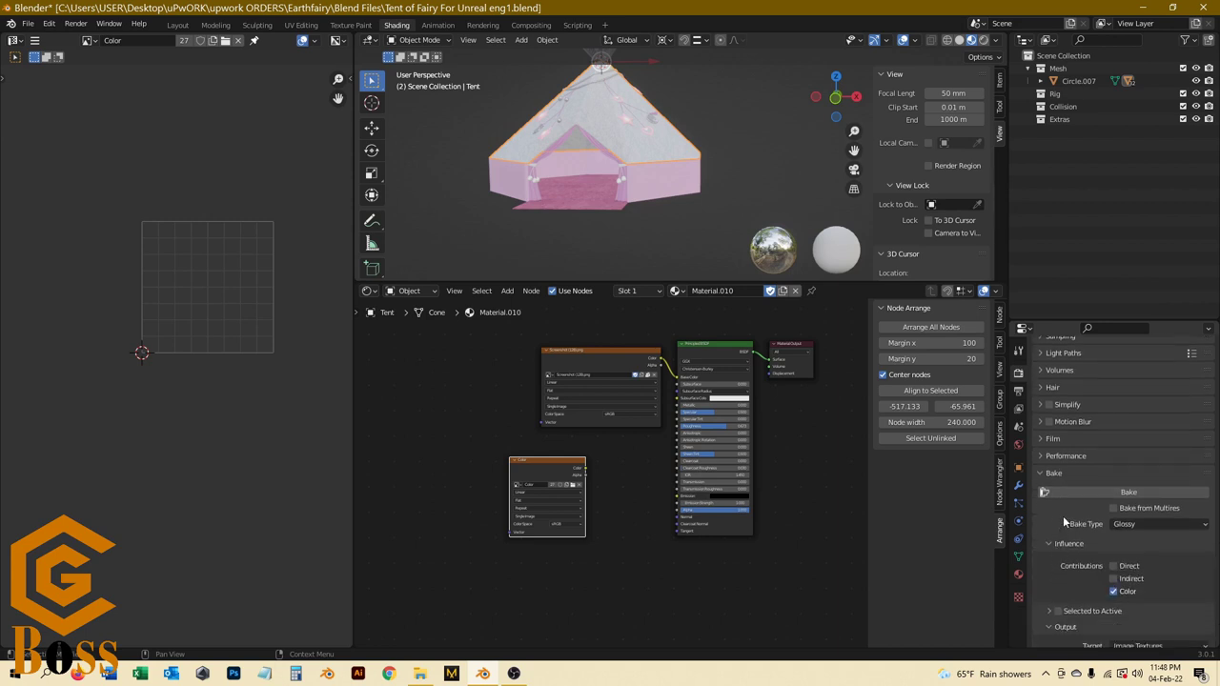
pyautogui.click(1132, 523)
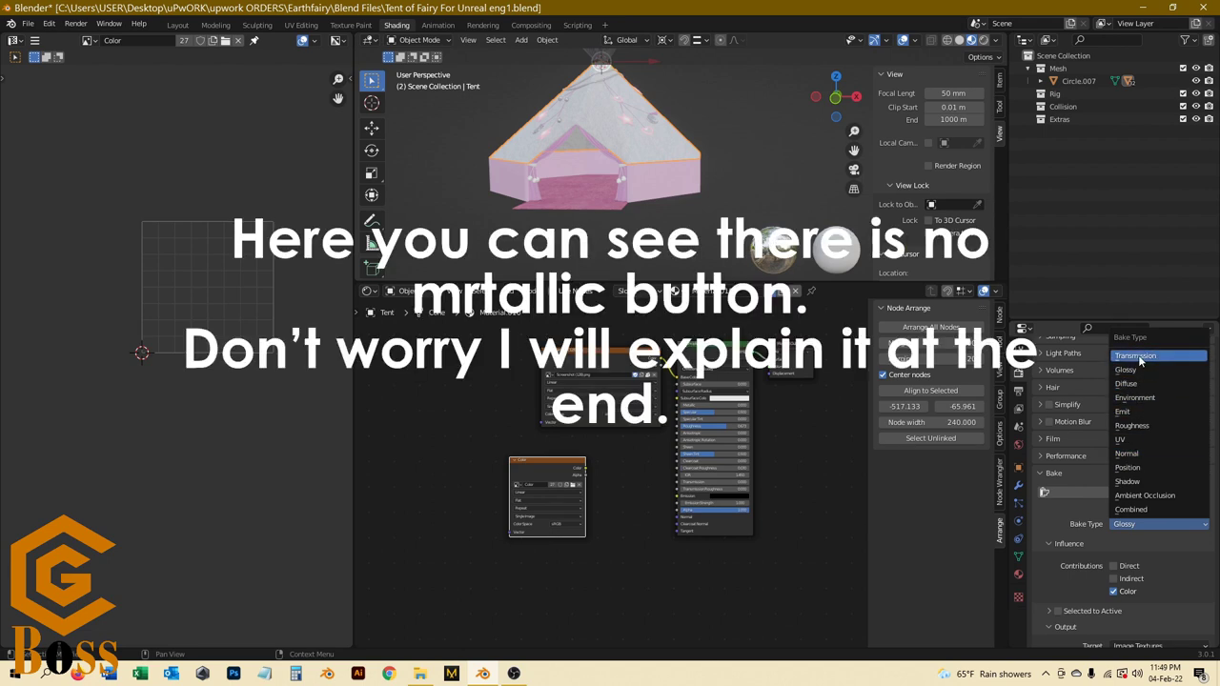
pyautogui.moveTo(667, 114); pyautogui.dragTo(639, 117, button='middle')
pyautogui.click(585, 216)
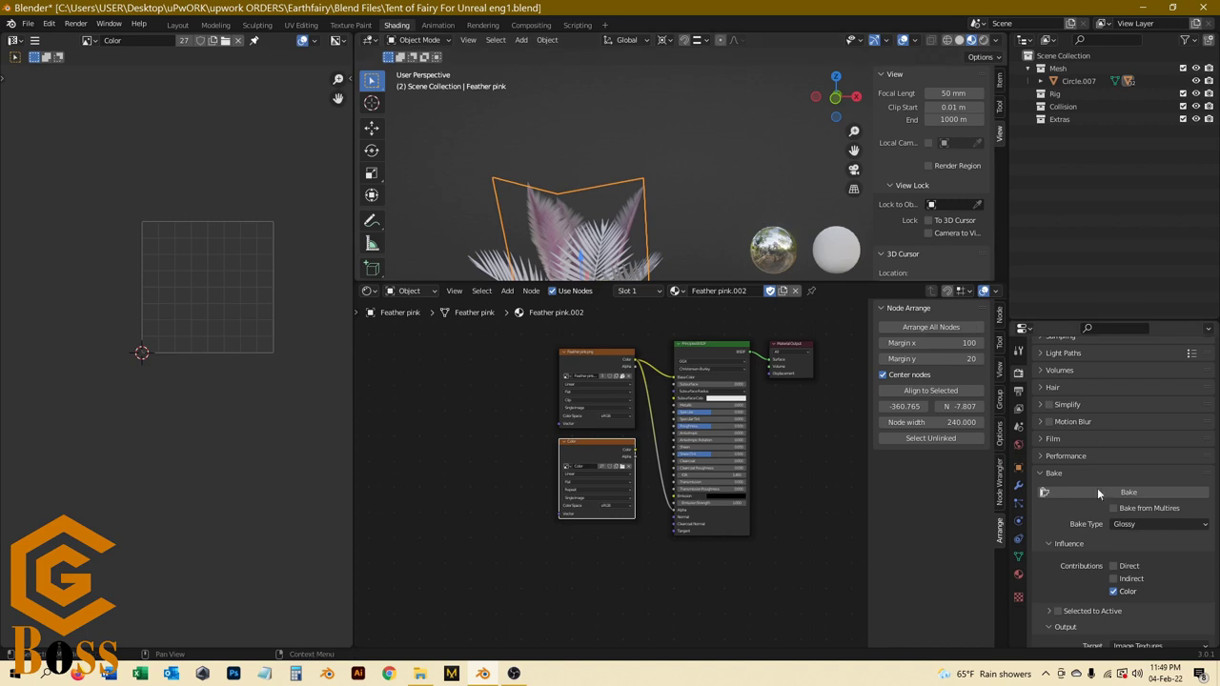
# Step: Set the bake type to Transmission and toggle the Direct contribution
pyautogui.click(1131, 524)
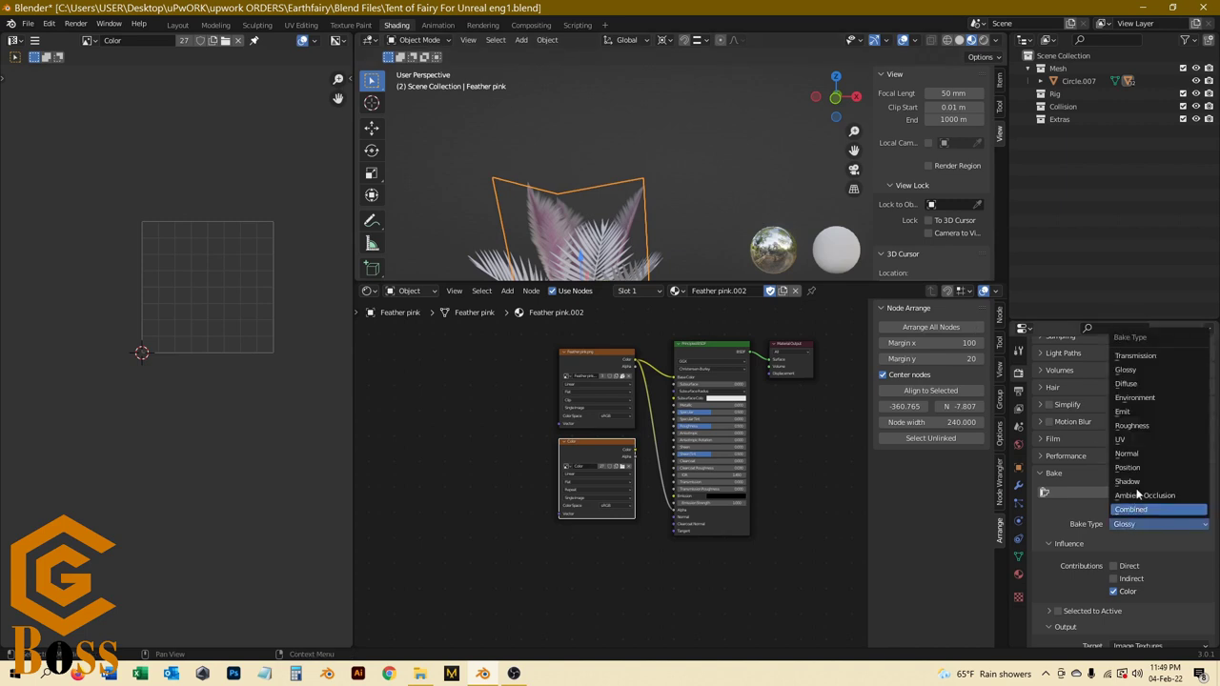
pyautogui.click(1128, 357)
pyautogui.scroll(-2, 1082, 573)
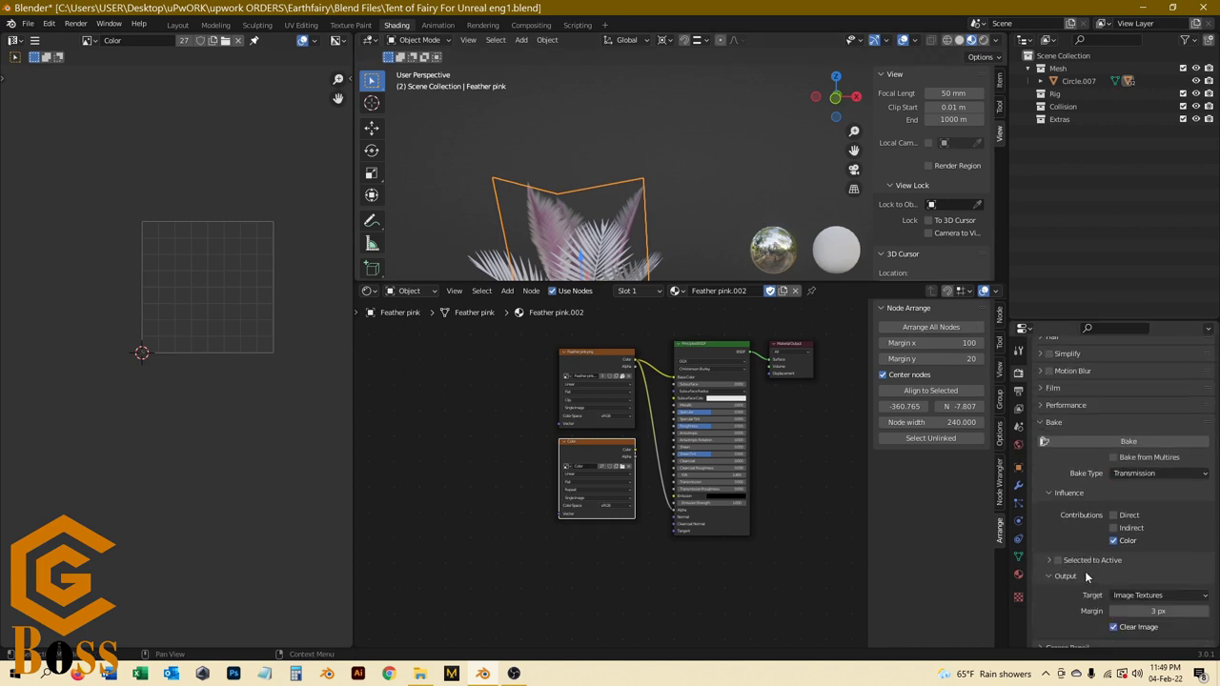
pyautogui.click(1114, 515)
# Step: Set the bake output margin to 3 px
pyautogui.scroll(-6, 594, 168)
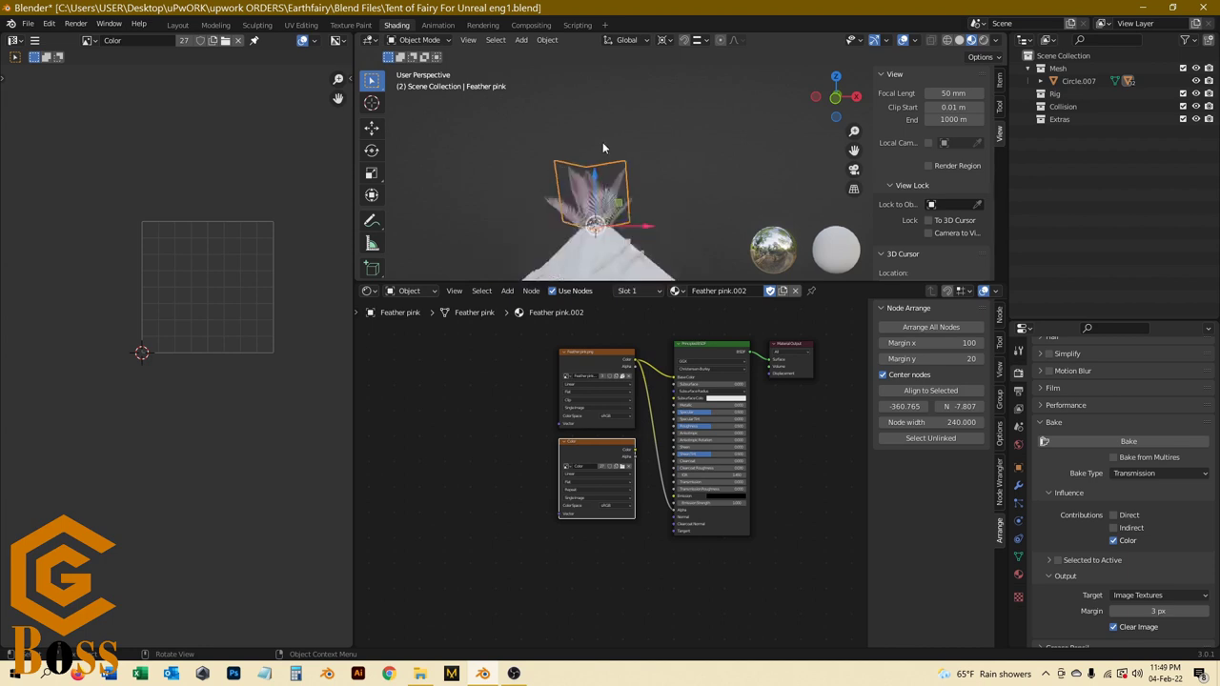
pyautogui.scroll(3, 602, 148)
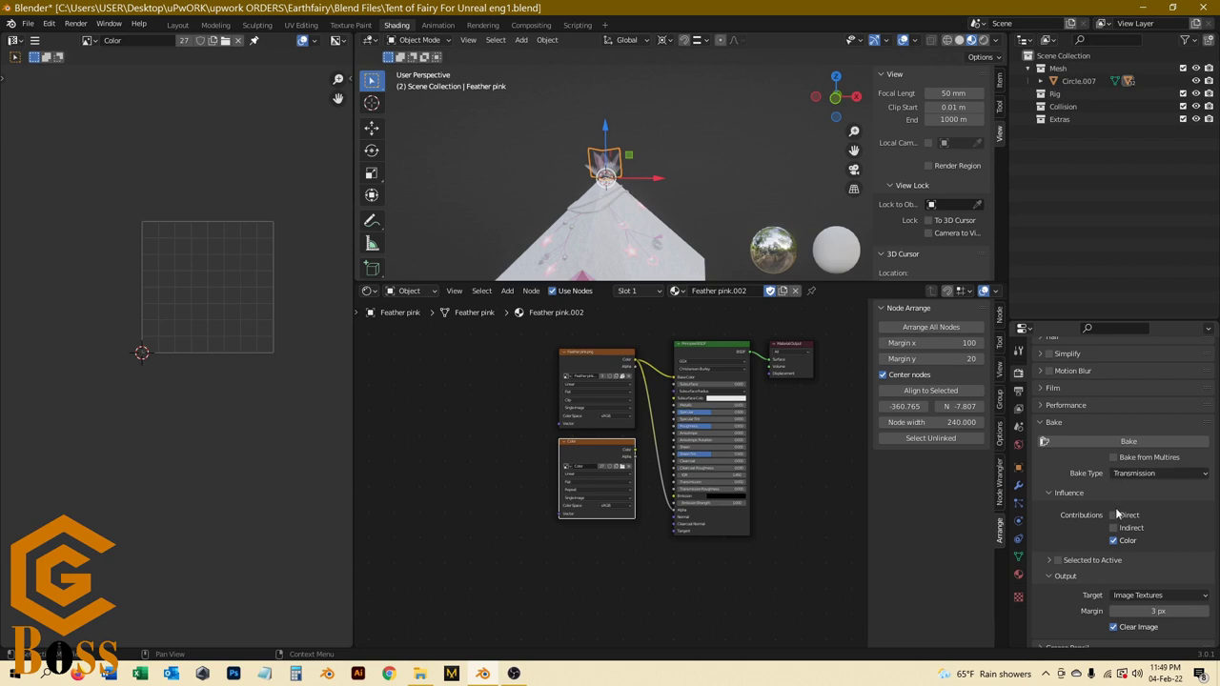
pyautogui.scroll(-1, 1111, 576)
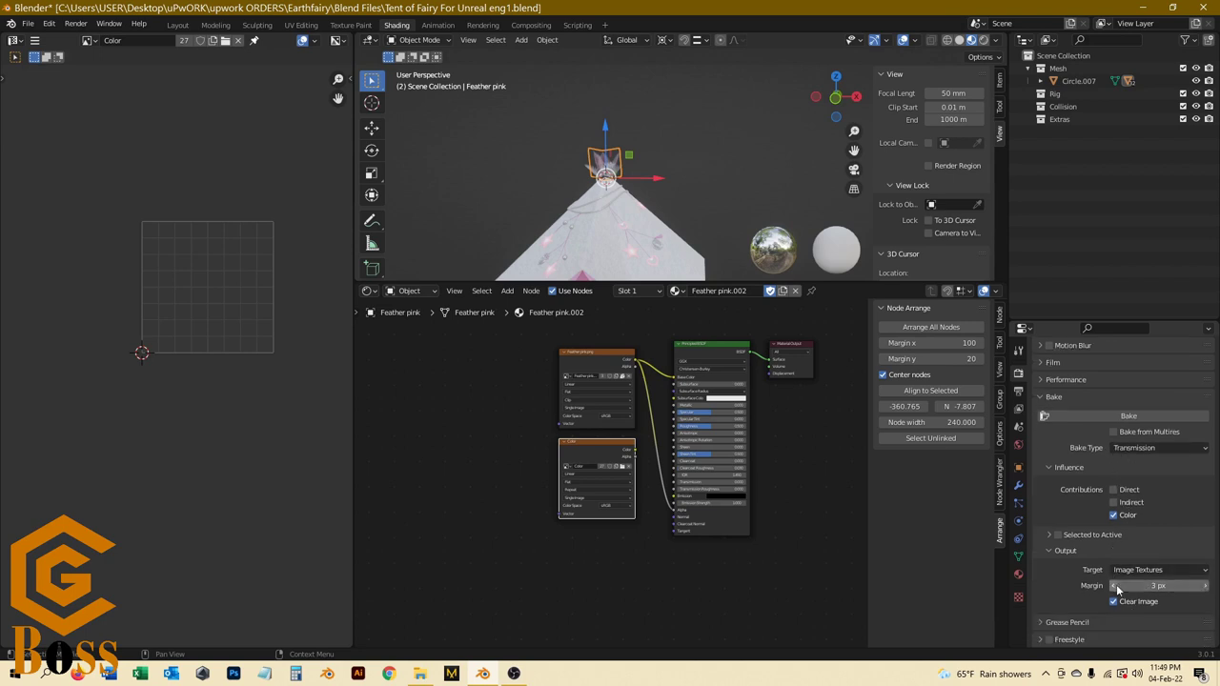
pyautogui.click(1161, 586)
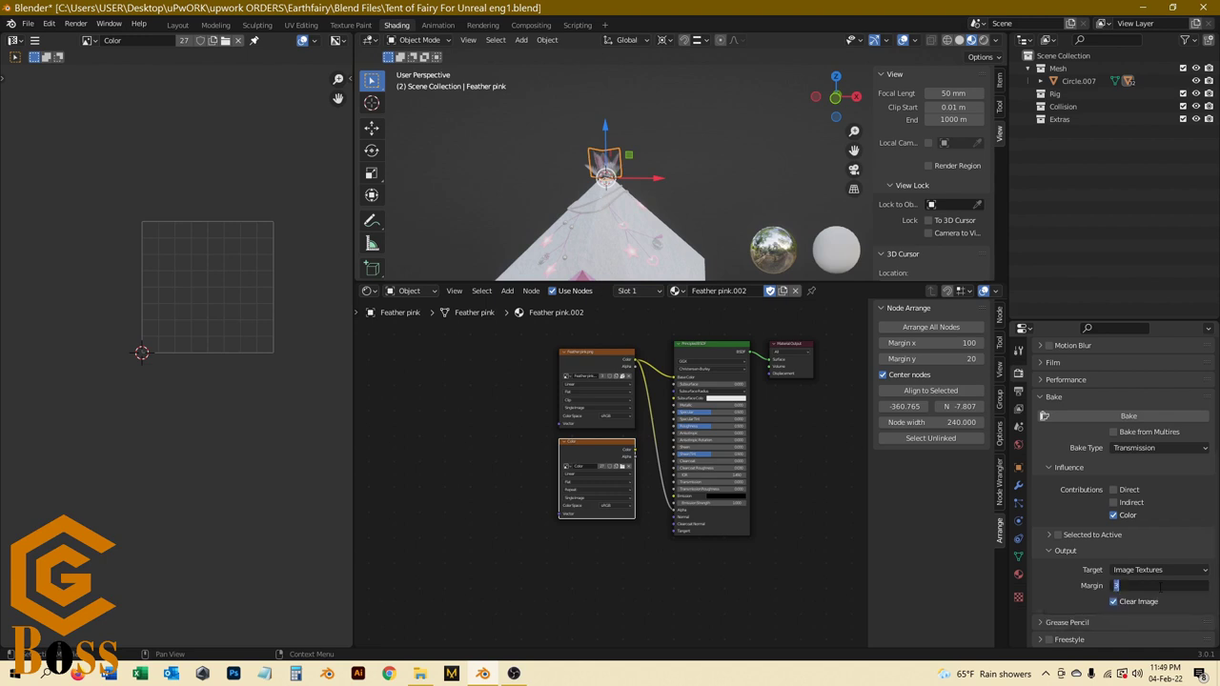
pyautogui.write('3')
pyautogui.press('Return')
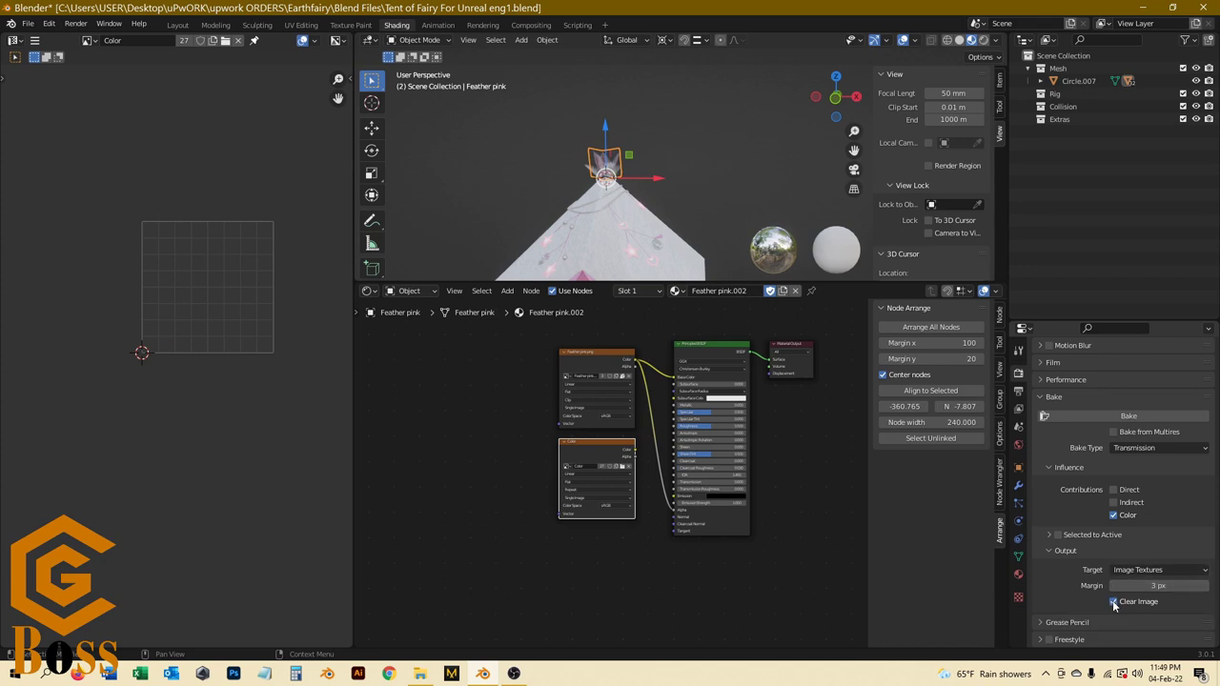
pyautogui.scroll(1, 1089, 548)
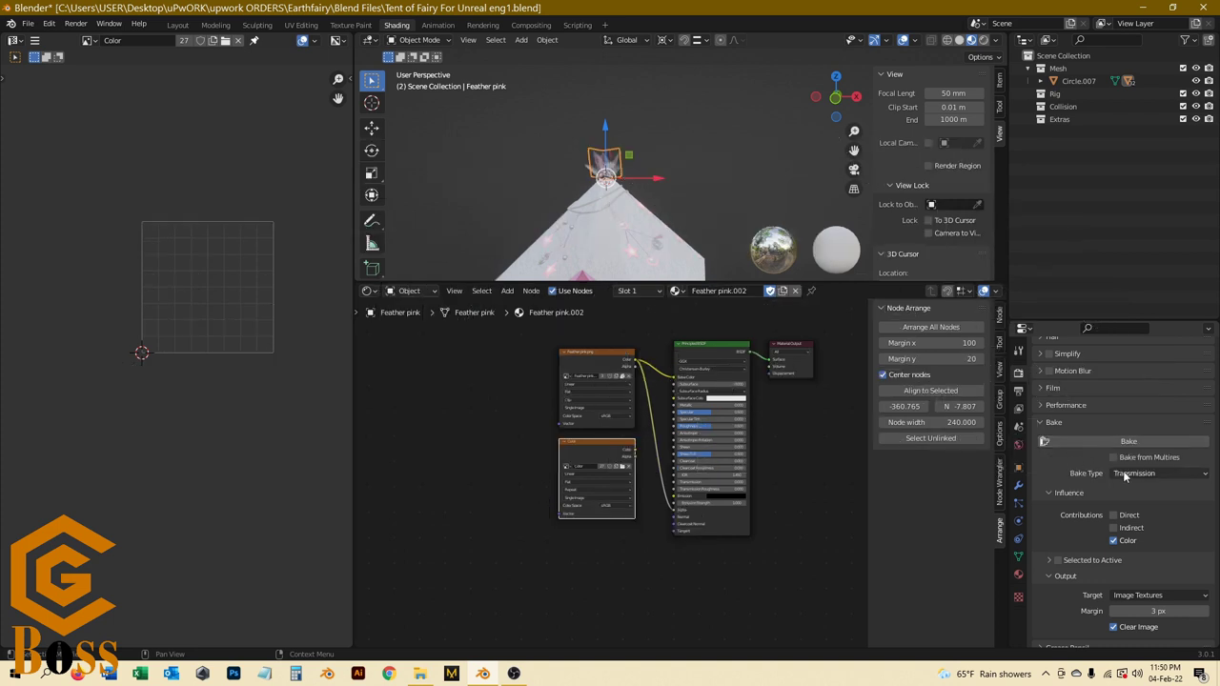
# Step: Try the Glossy, Emit and Roughness bake types in turn
pyautogui.click(1126, 473)
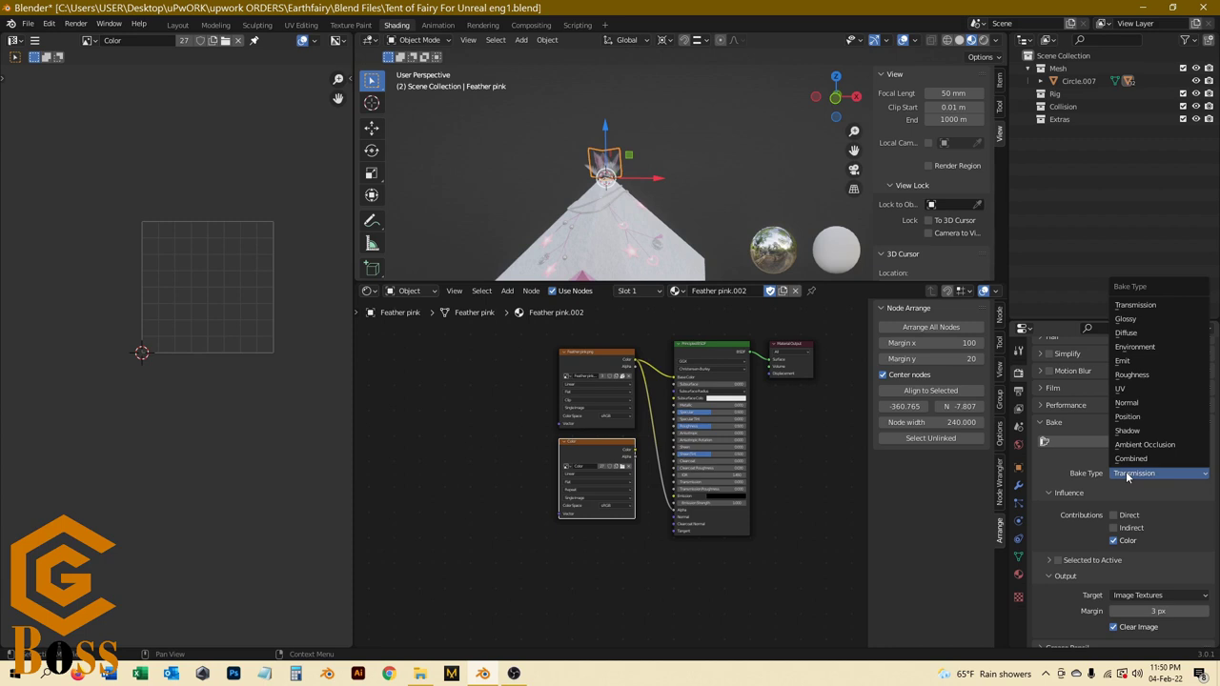
pyautogui.click(1127, 318)
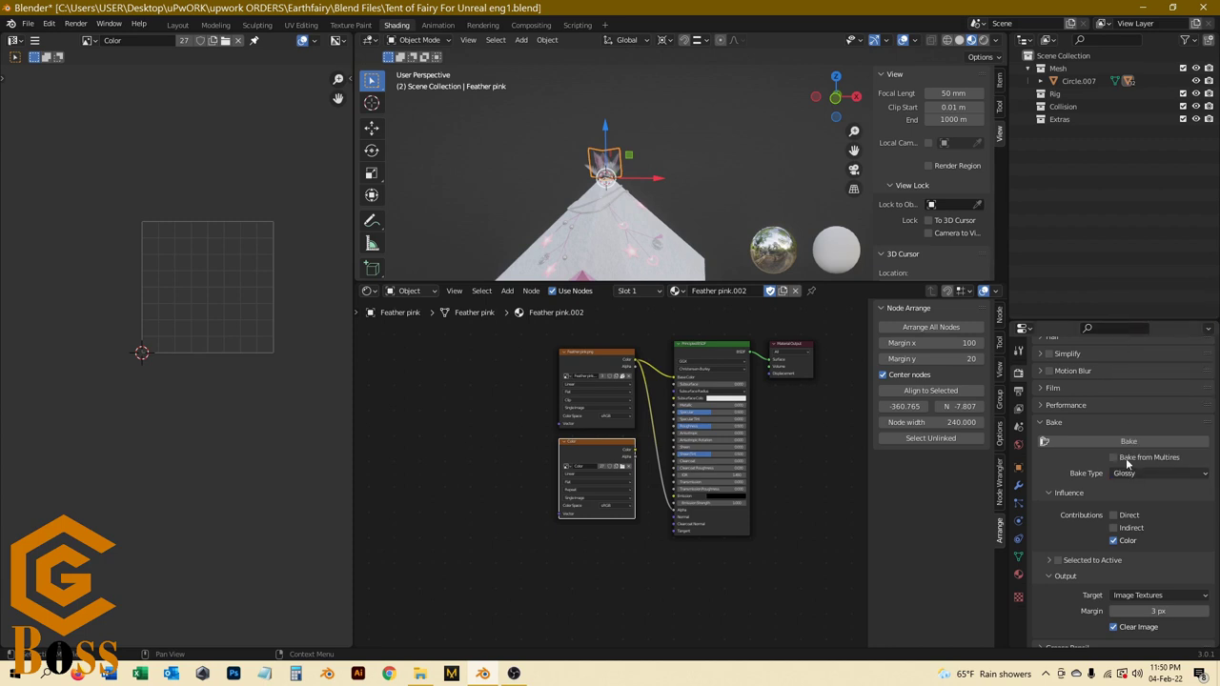
pyautogui.click(1130, 474)
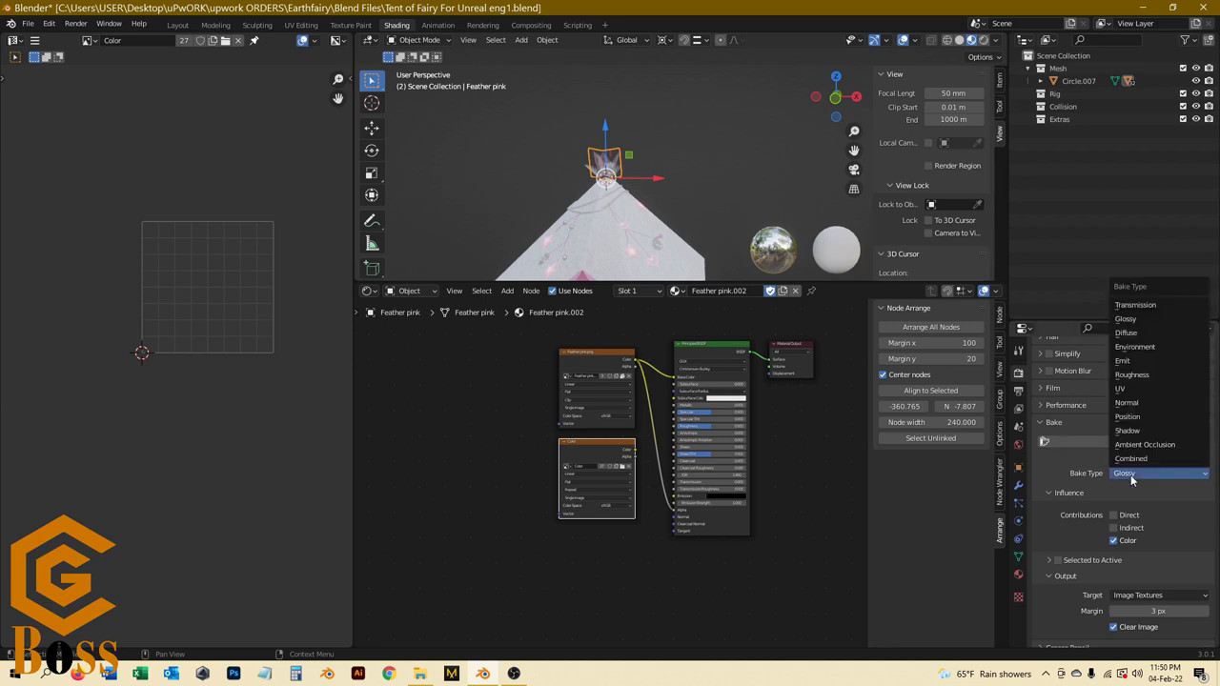
pyautogui.click(1150, 361)
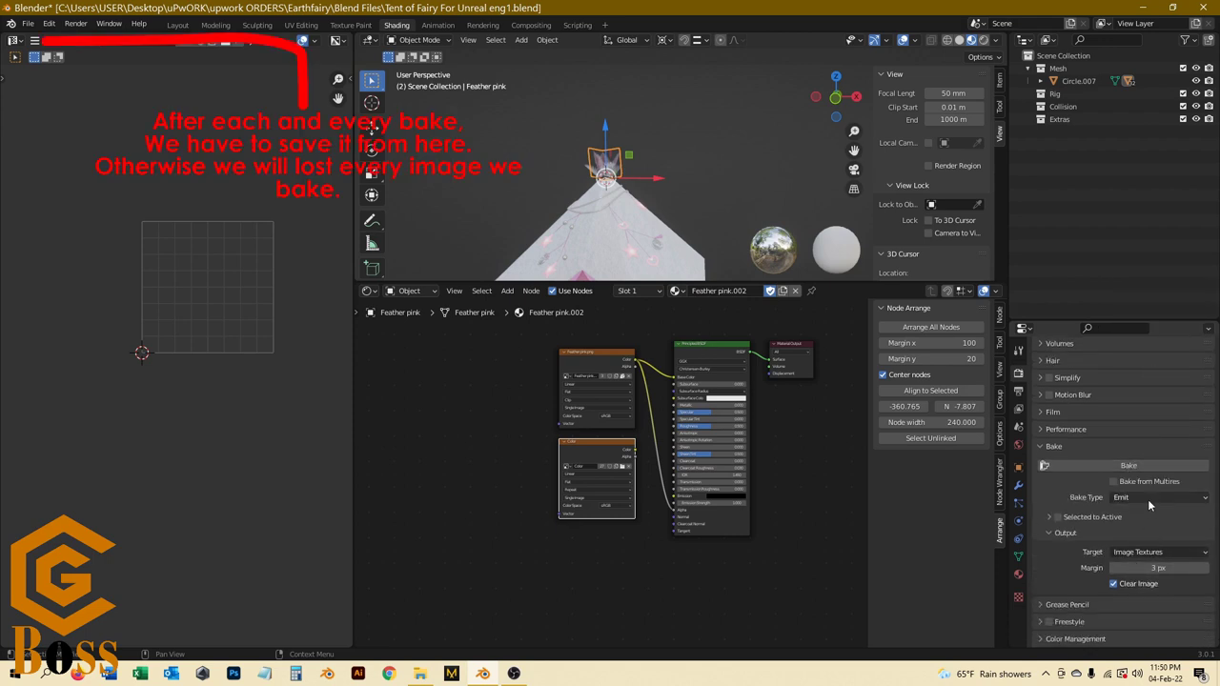
pyautogui.click(1147, 499)
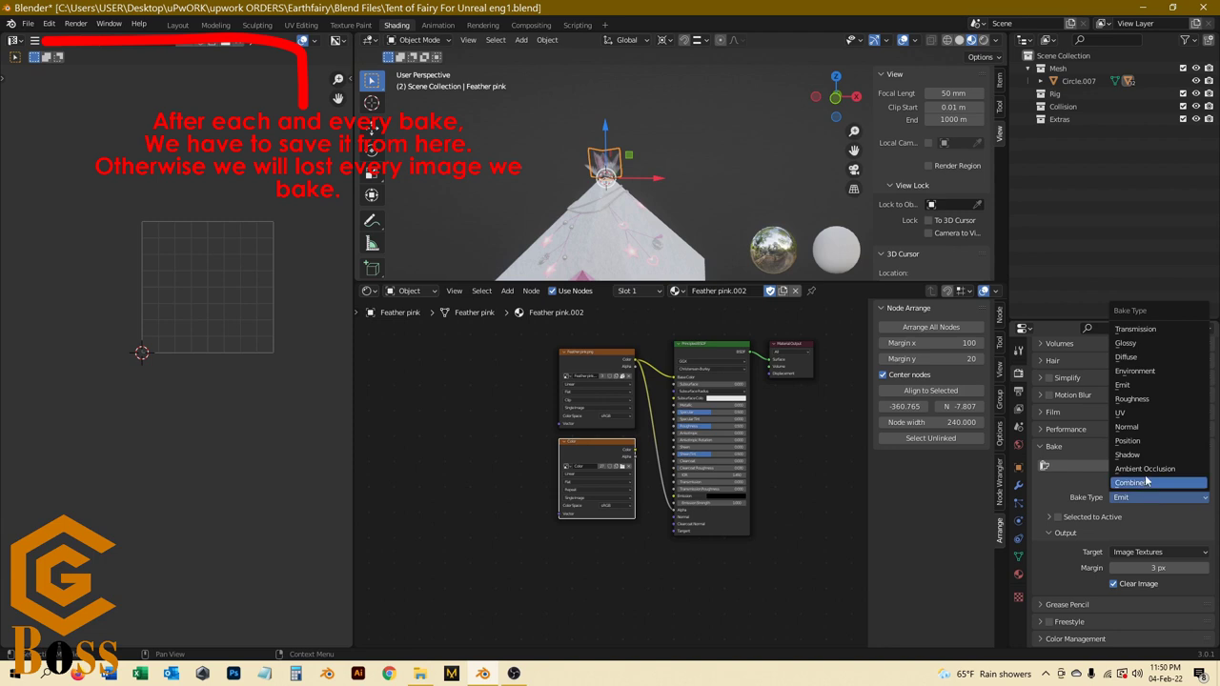
pyautogui.click(1134, 398)
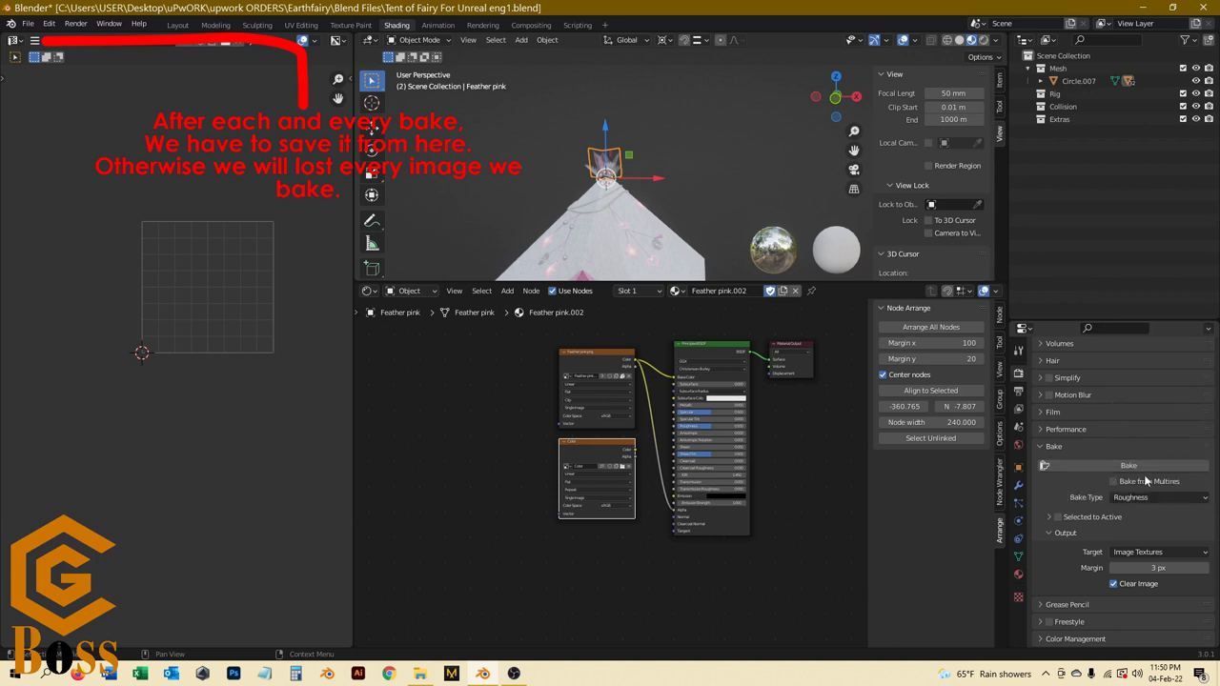
# Step: Switch the bake type to Normal and bake the feather into Color.png
pyautogui.click(1139, 496)
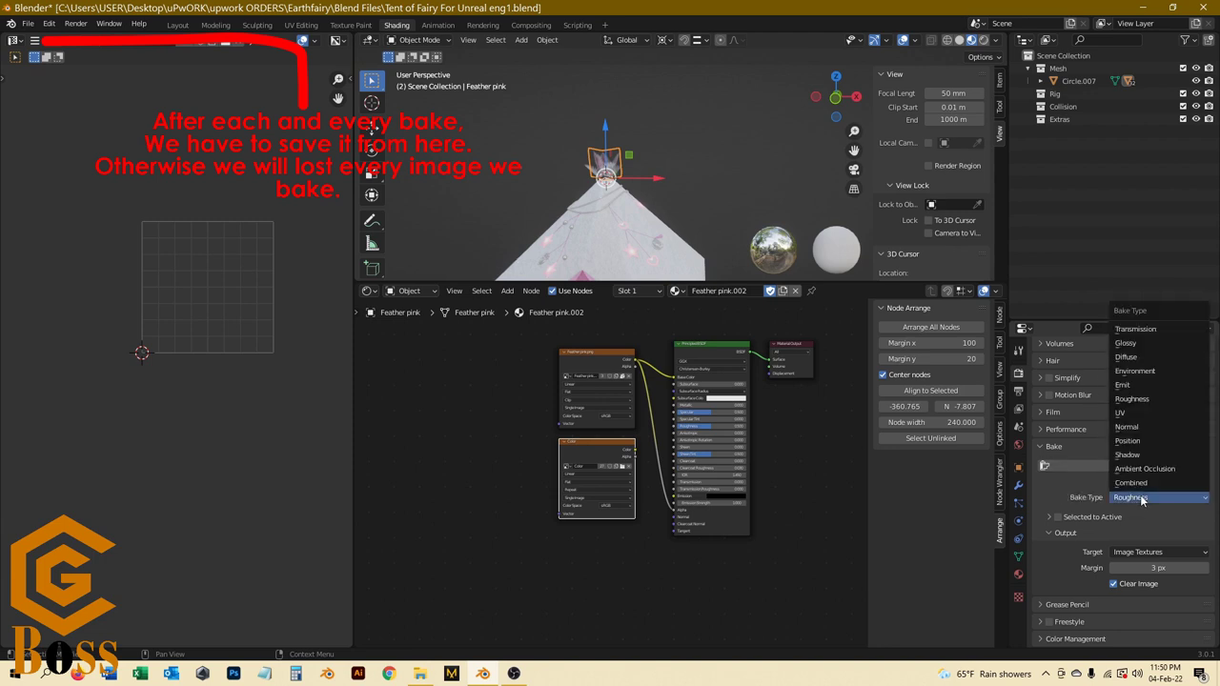
pyautogui.click(1146, 426)
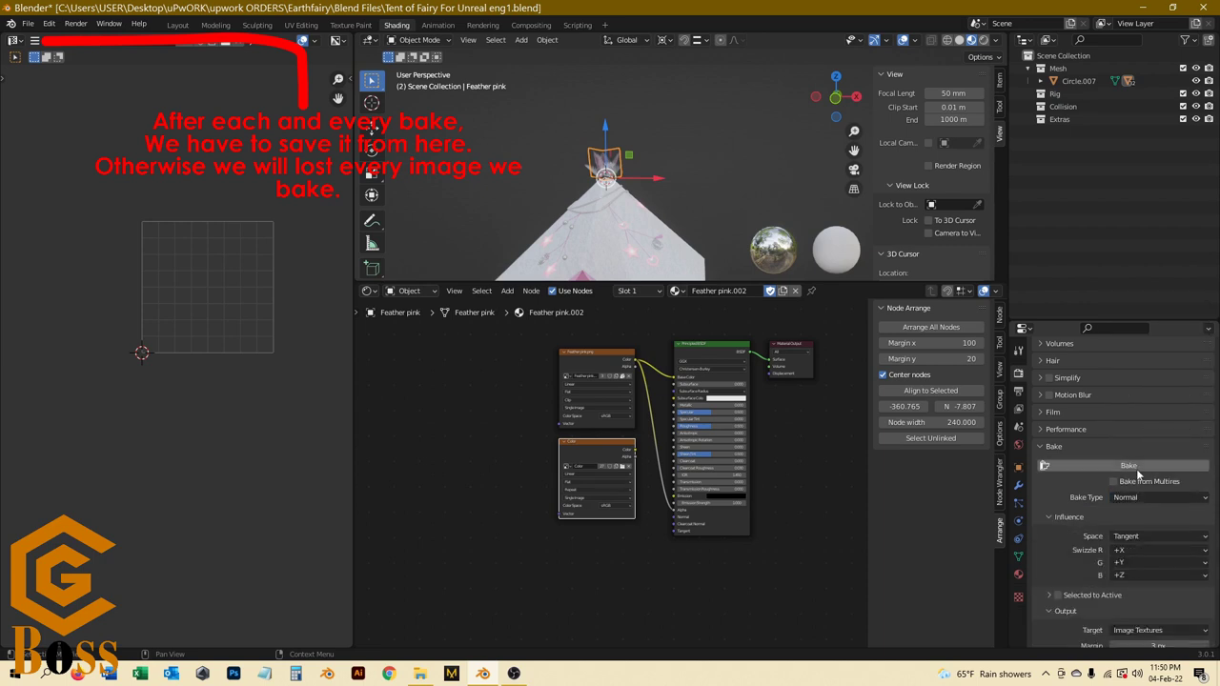
pyautogui.click(1136, 466)
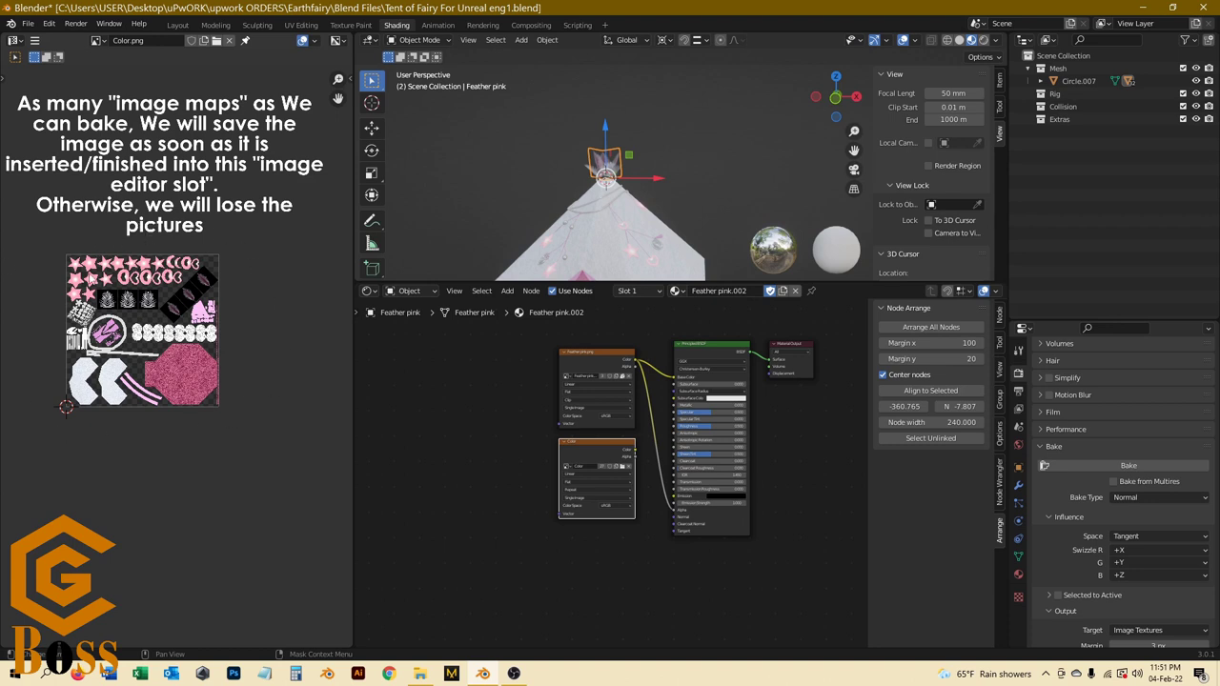
pyautogui.click(96, 41)
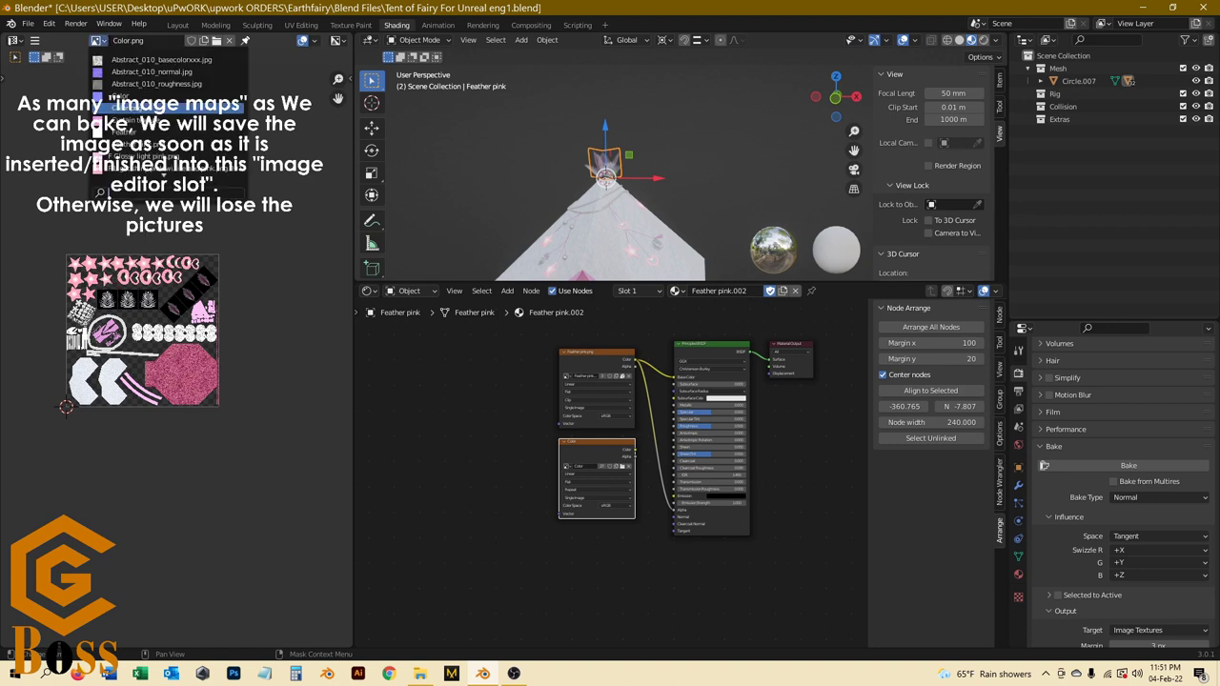
pyautogui.click(143, 107)
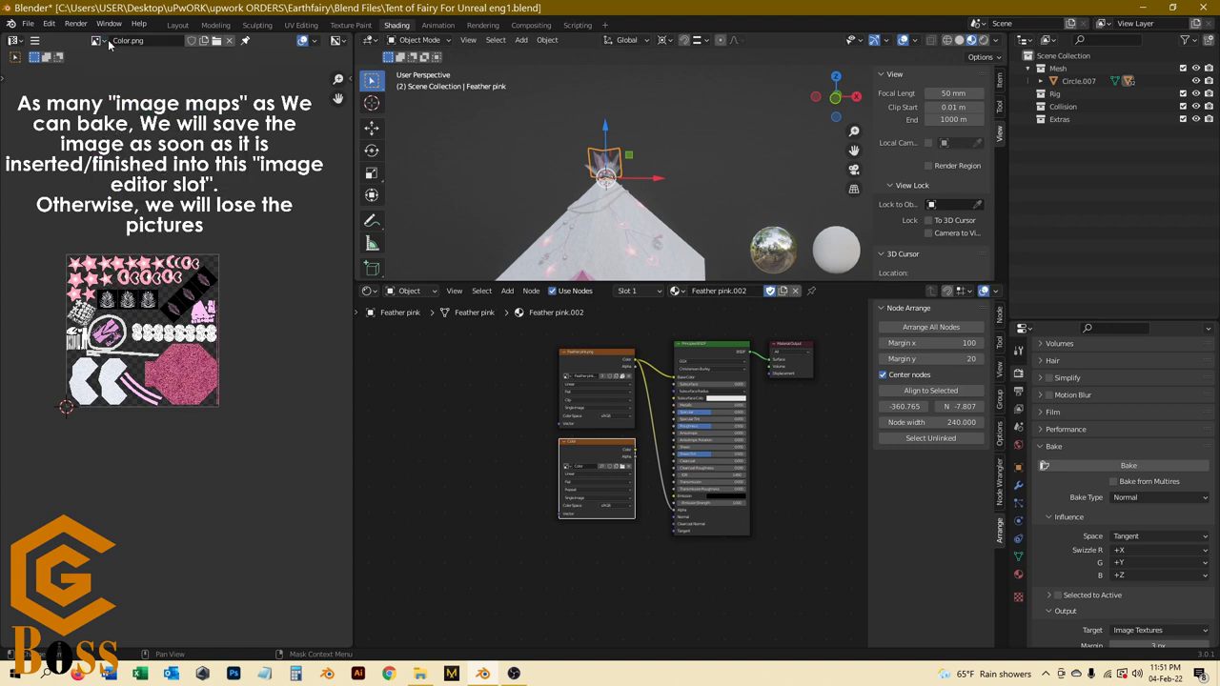
pyautogui.click(34, 41)
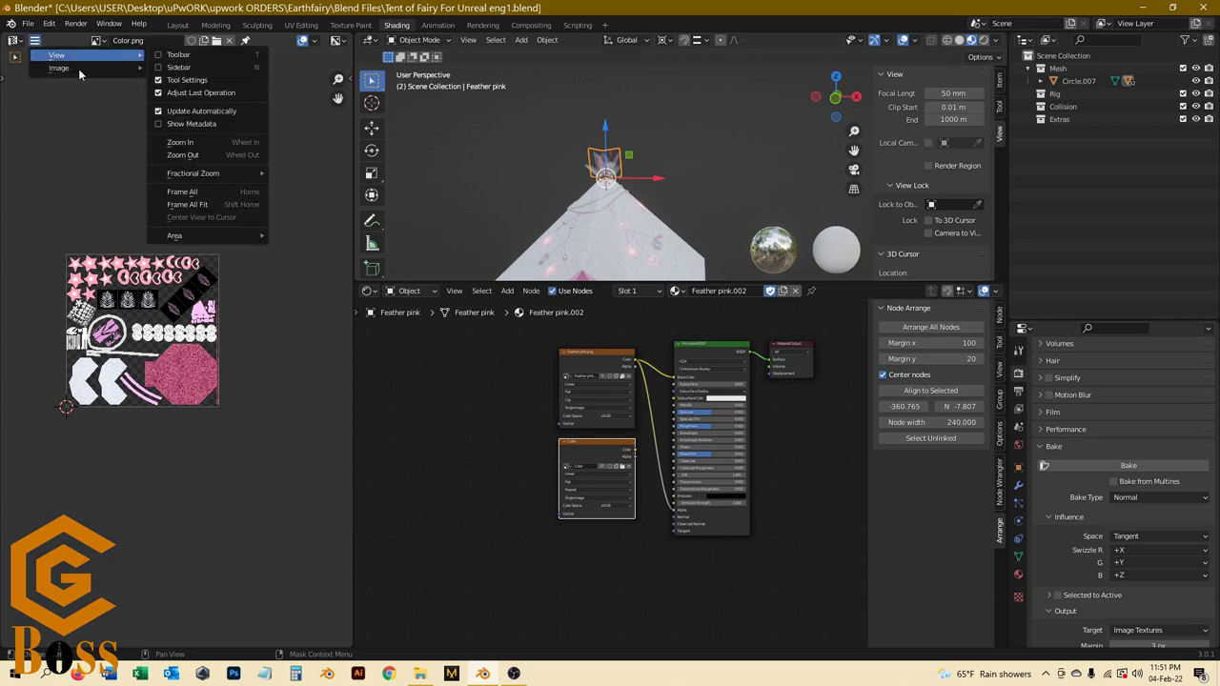
pyautogui.moveTo(79, 74)
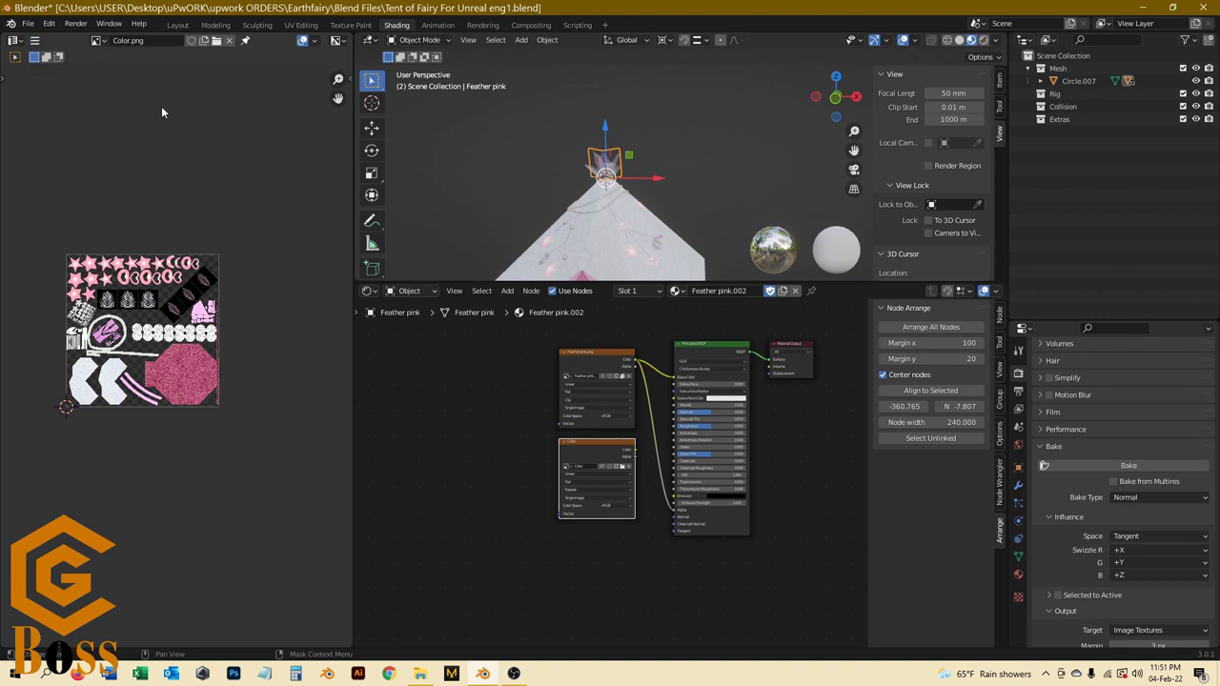
pyautogui.scroll(4, 152, 211)
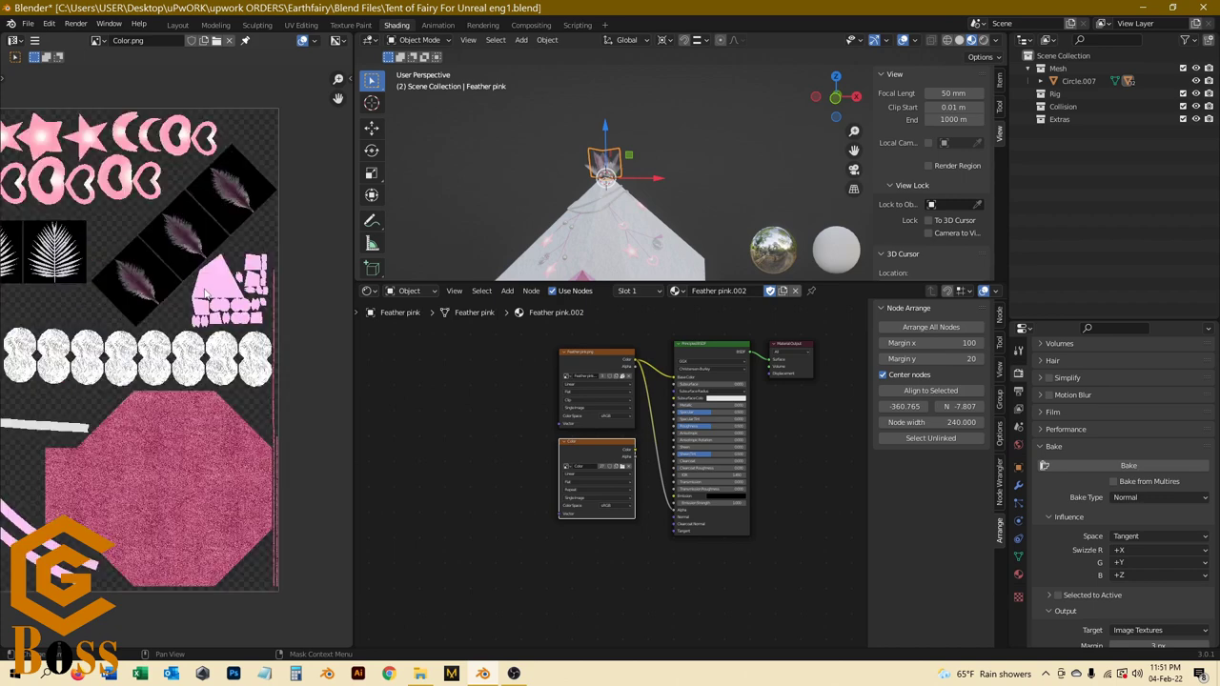
pyautogui.scroll(-1, 209, 239)
pyautogui.scroll(-1, 267, 267)
pyautogui.scroll(-2, 269, 262)
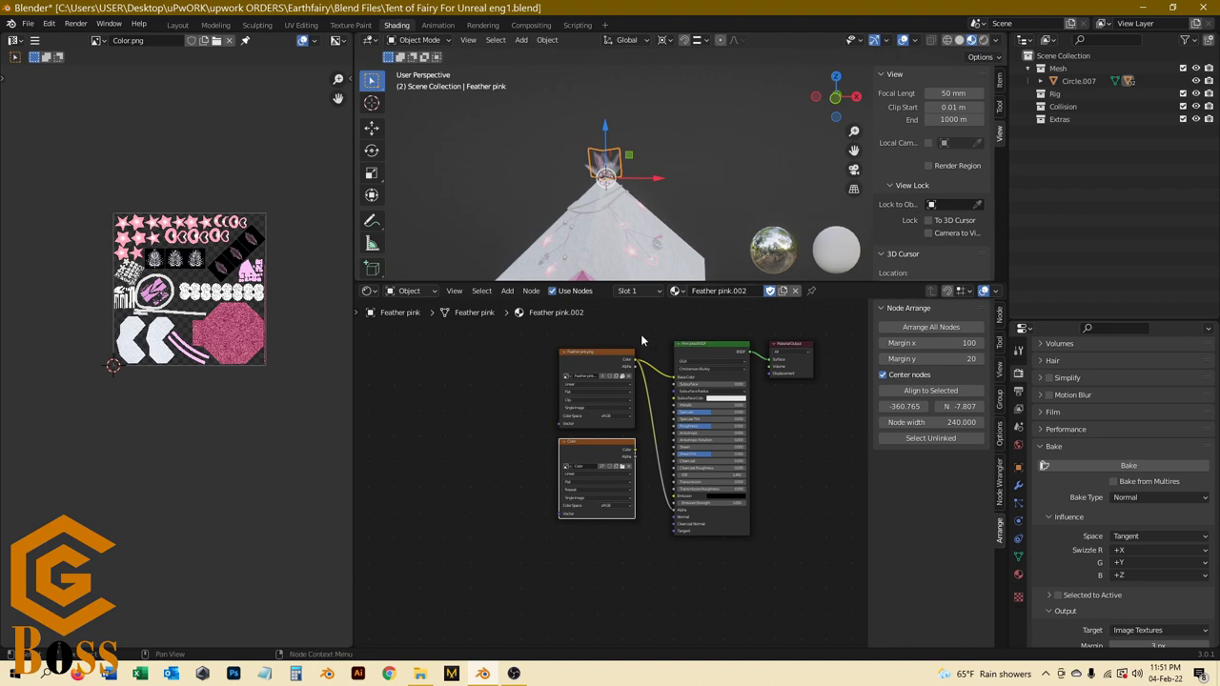
# Step: Select Big_Tent_metallic in the textures folder and minimize File Explorer
pyautogui.click(419, 673)
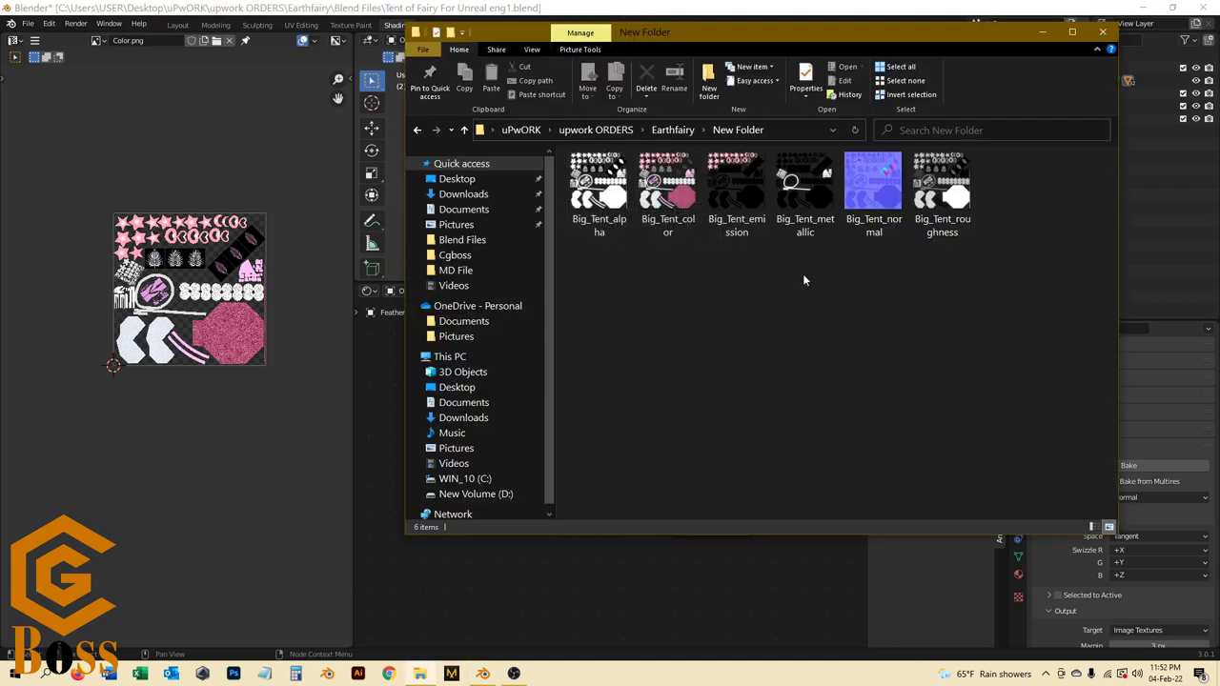
pyautogui.click(805, 196)
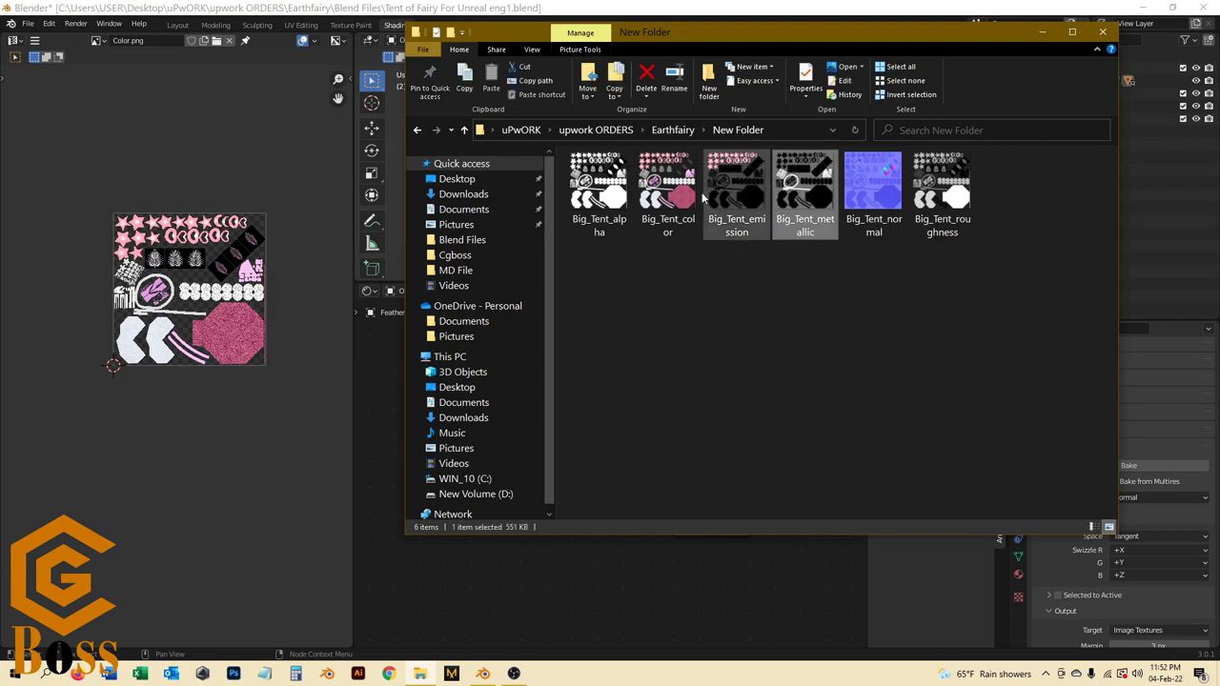
pyautogui.click(1041, 36)
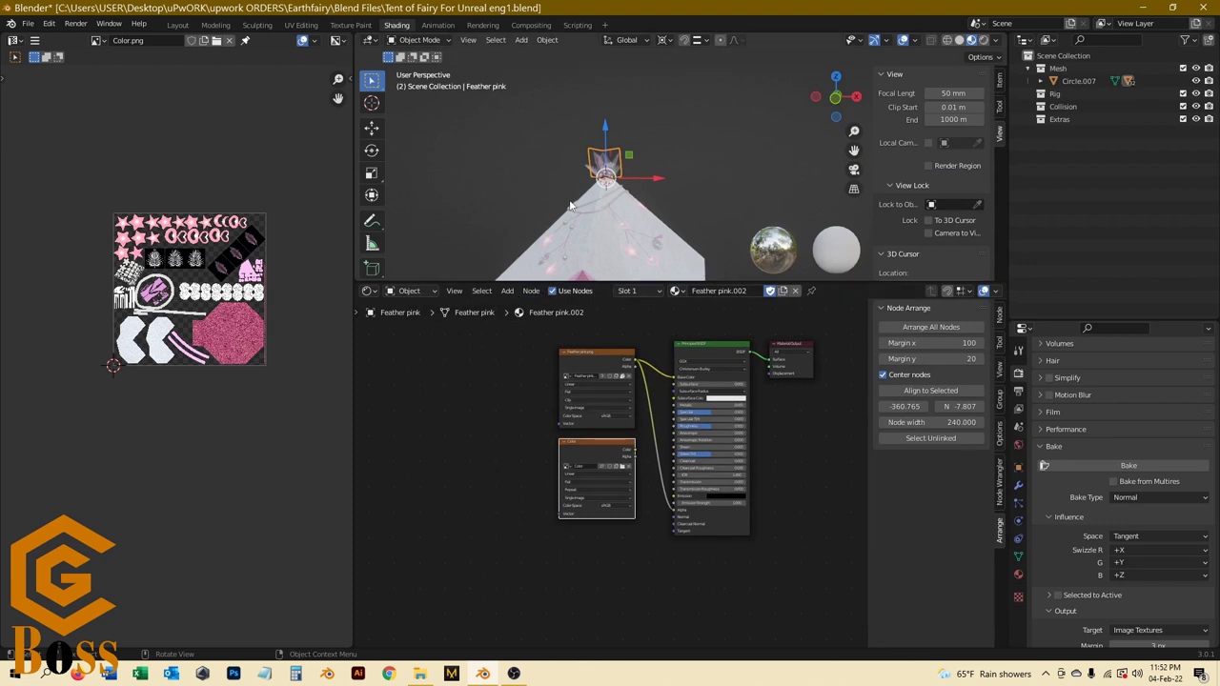
# Step: Orbit around the tent and select only its Curtain object
pyautogui.moveTo(673, 197); pyautogui.dragTo(638, 273, button='middle')
pyautogui.scroll(2, 637, 272)
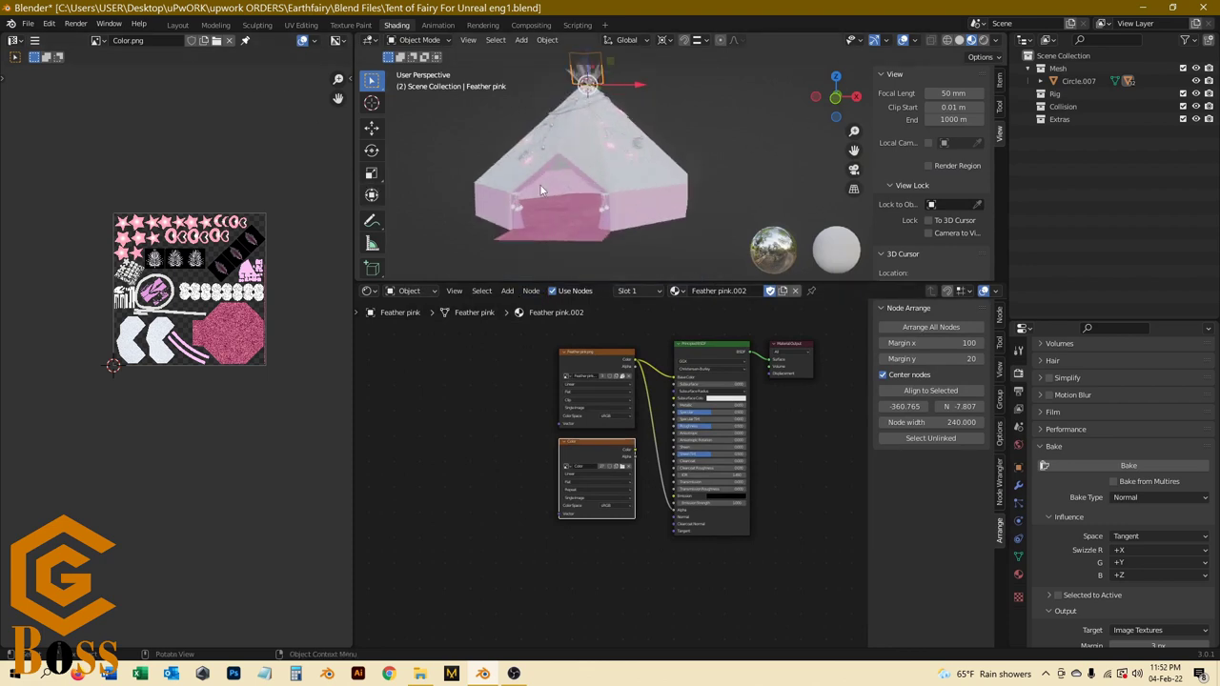
pyautogui.scroll(1, 549, 165)
pyautogui.scroll(-1, 552, 165)
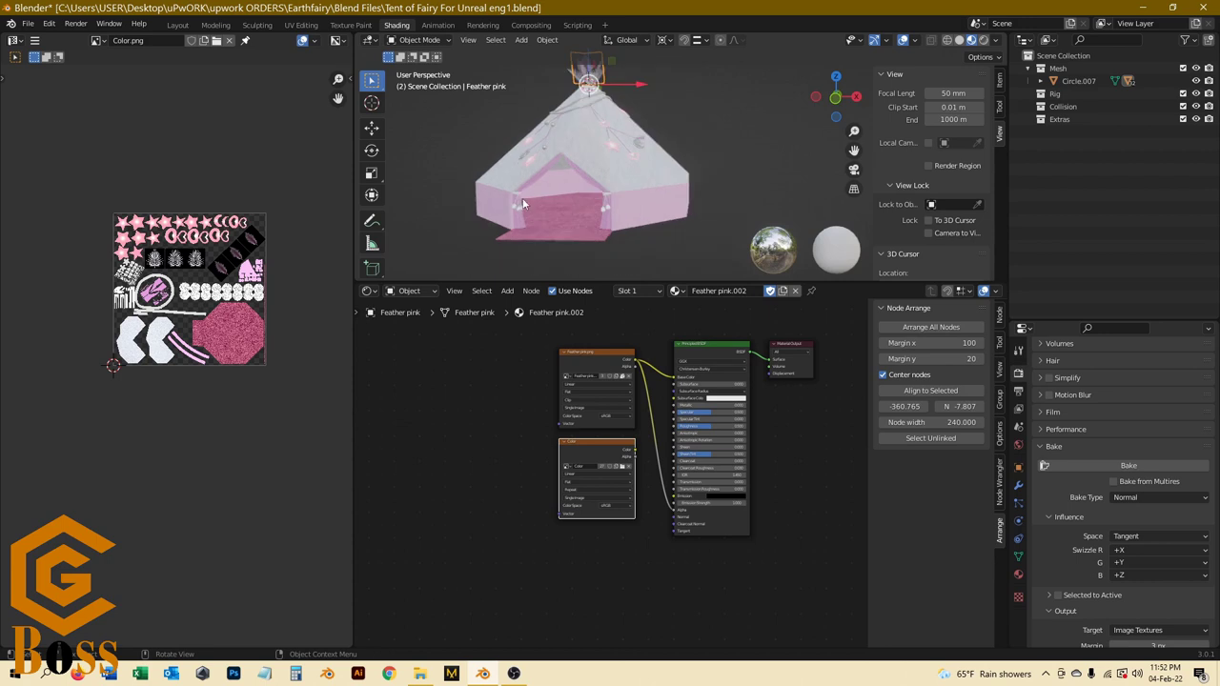
pyautogui.click(518, 206)
pyautogui.scroll(-1, 564, 212)
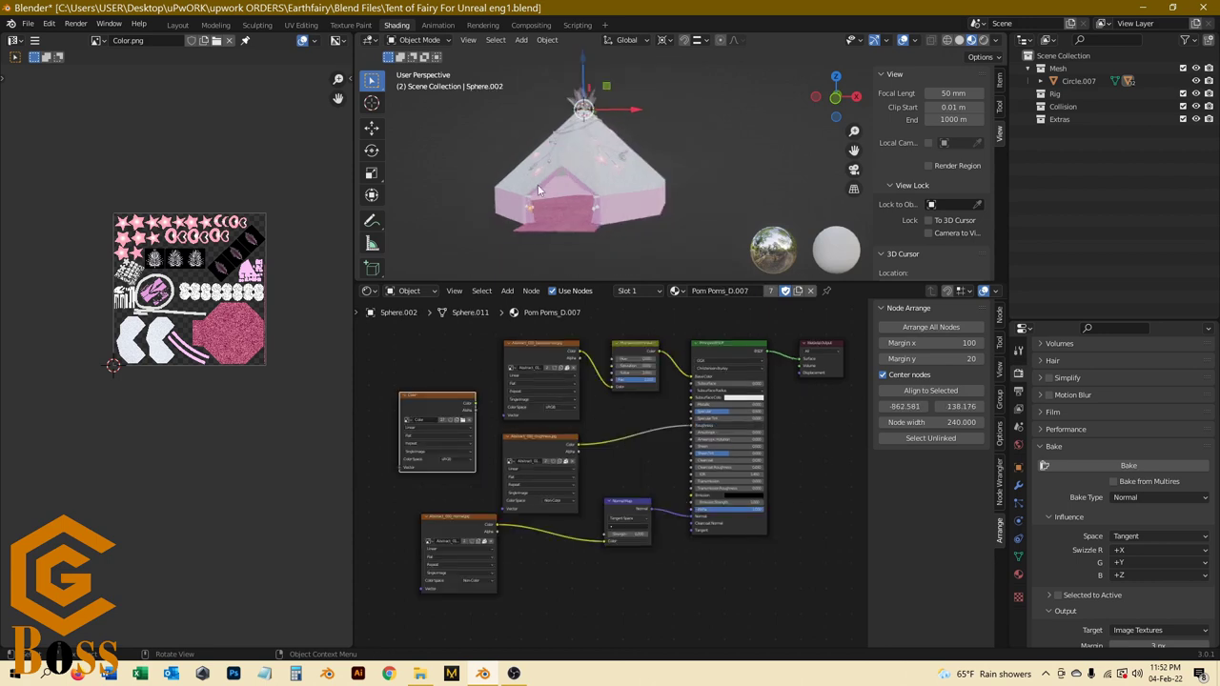
pyautogui.scroll(2, 527, 193)
pyautogui.click(531, 204)
pyautogui.scroll(-3, 531, 204)
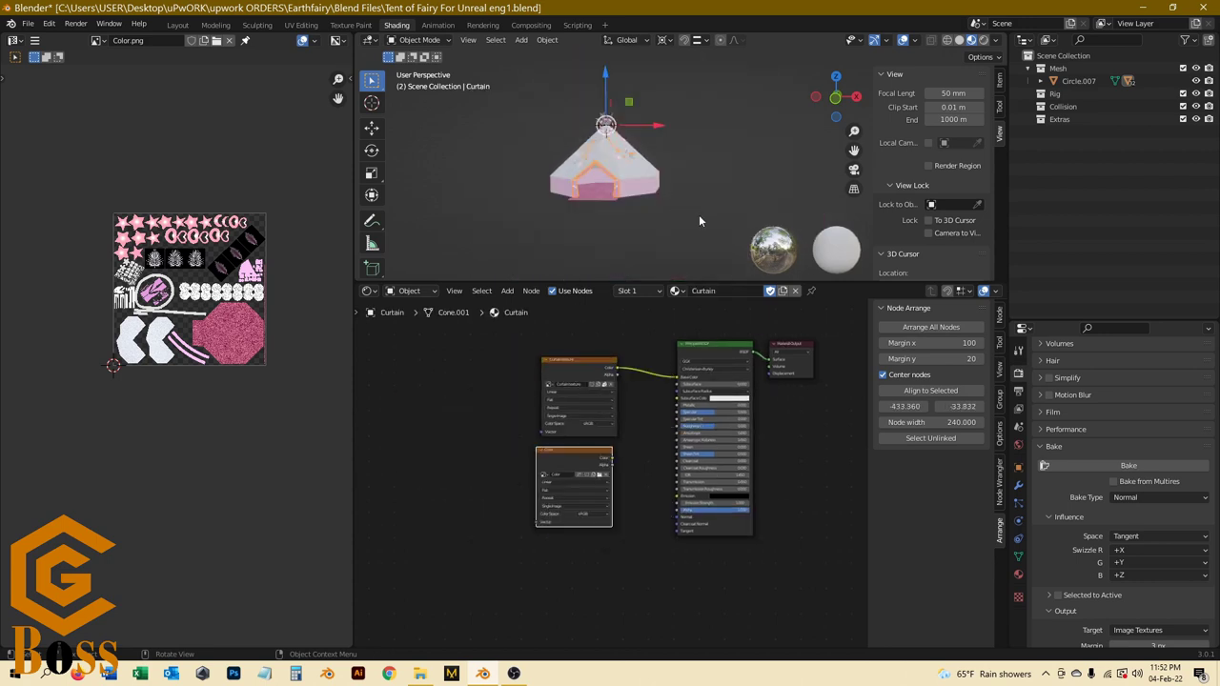
pyautogui.moveTo(699, 221); pyautogui.dragTo(637, 189)
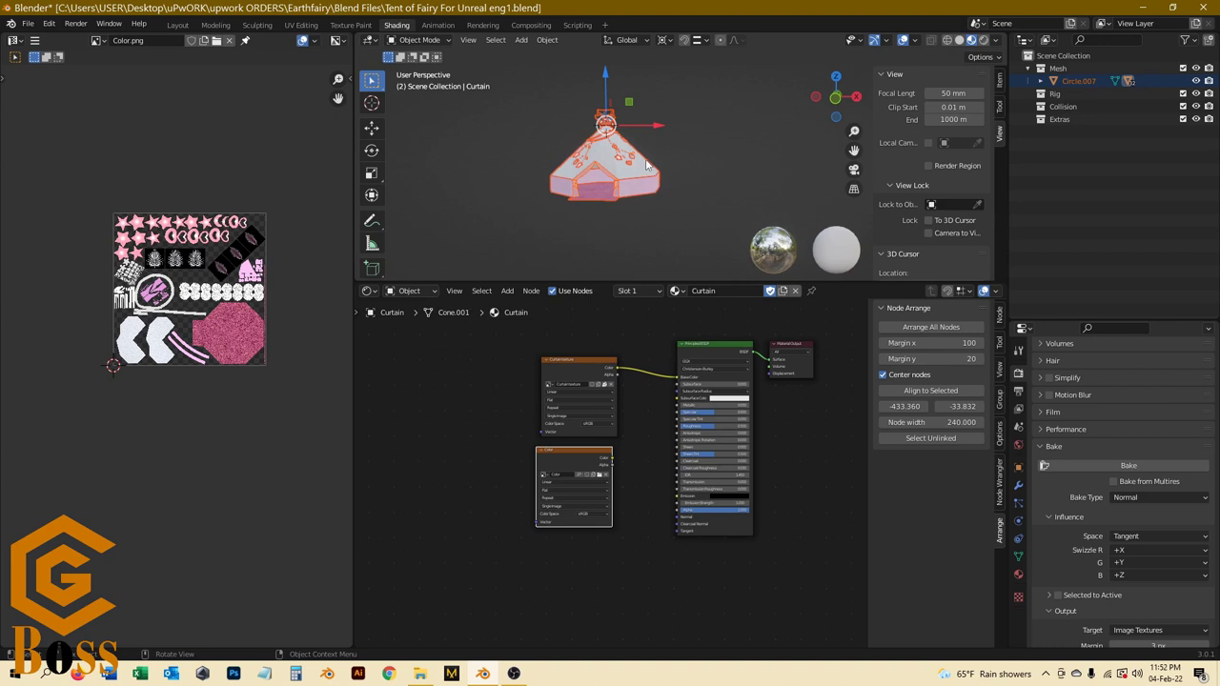
pyautogui.press('ctrl')
pyautogui.click(645, 164)
pyautogui.scroll(2, 638, 161)
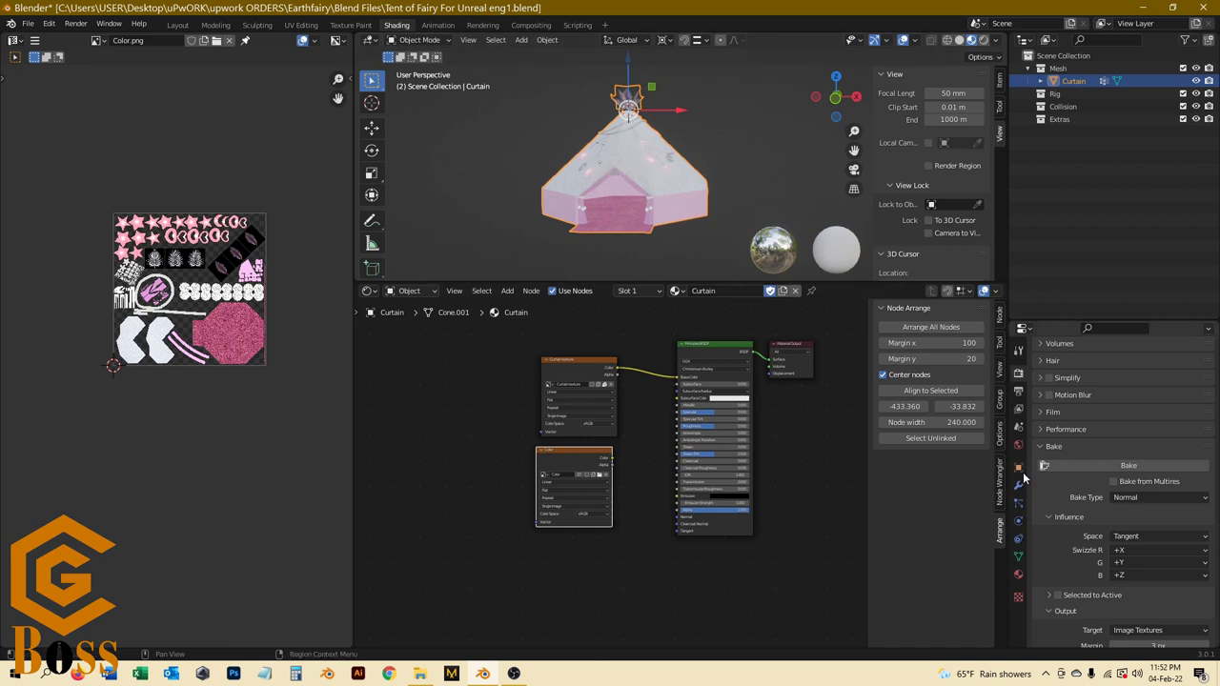
# Step: Delete the Curtain's material slots one by one in Material Properties until none remain
pyautogui.click(1018, 574)
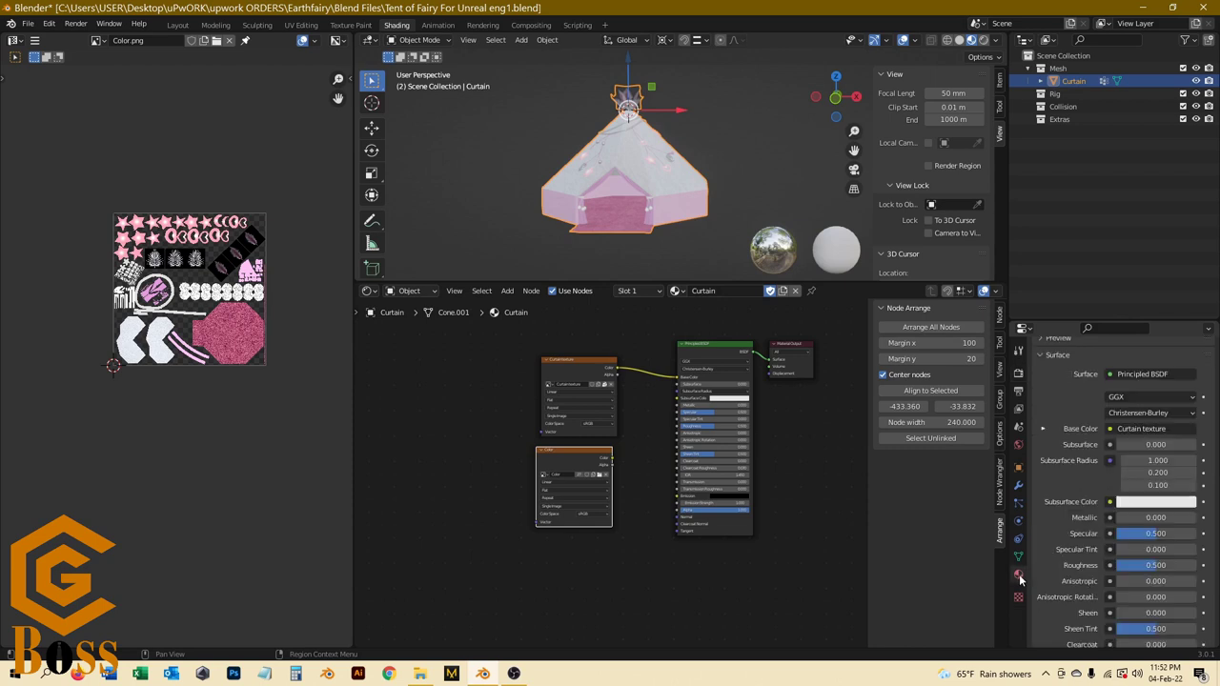
pyautogui.scroll(5, 1077, 395)
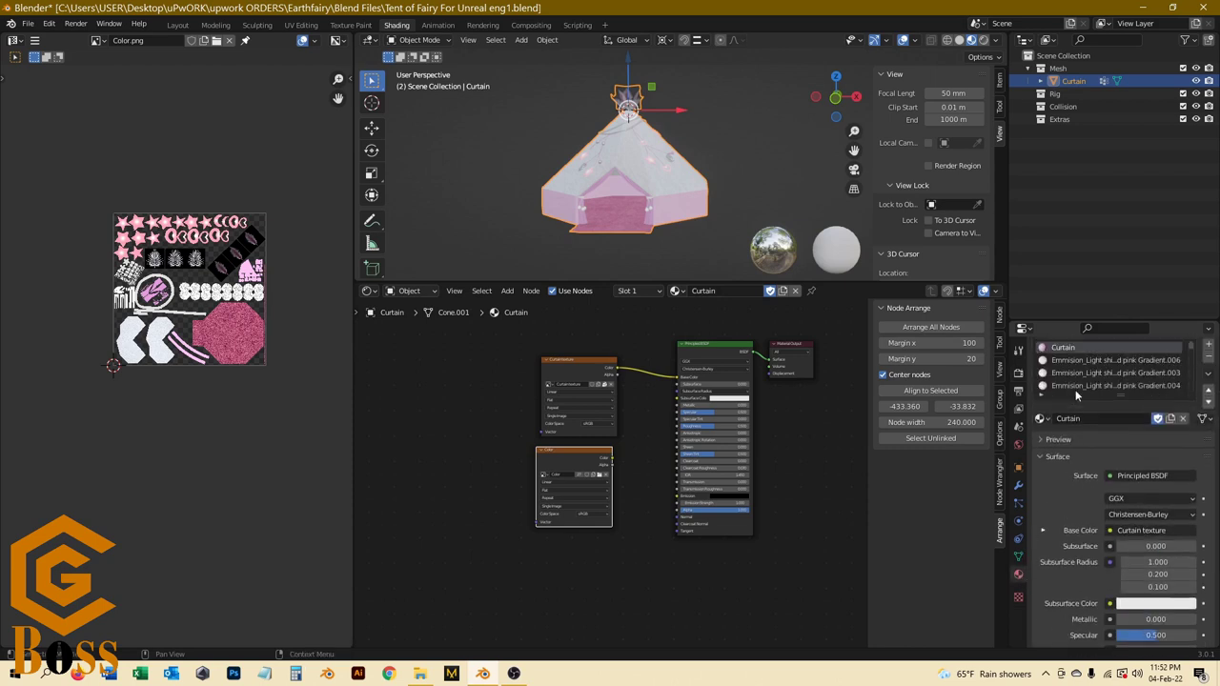
pyautogui.click(1210, 363)
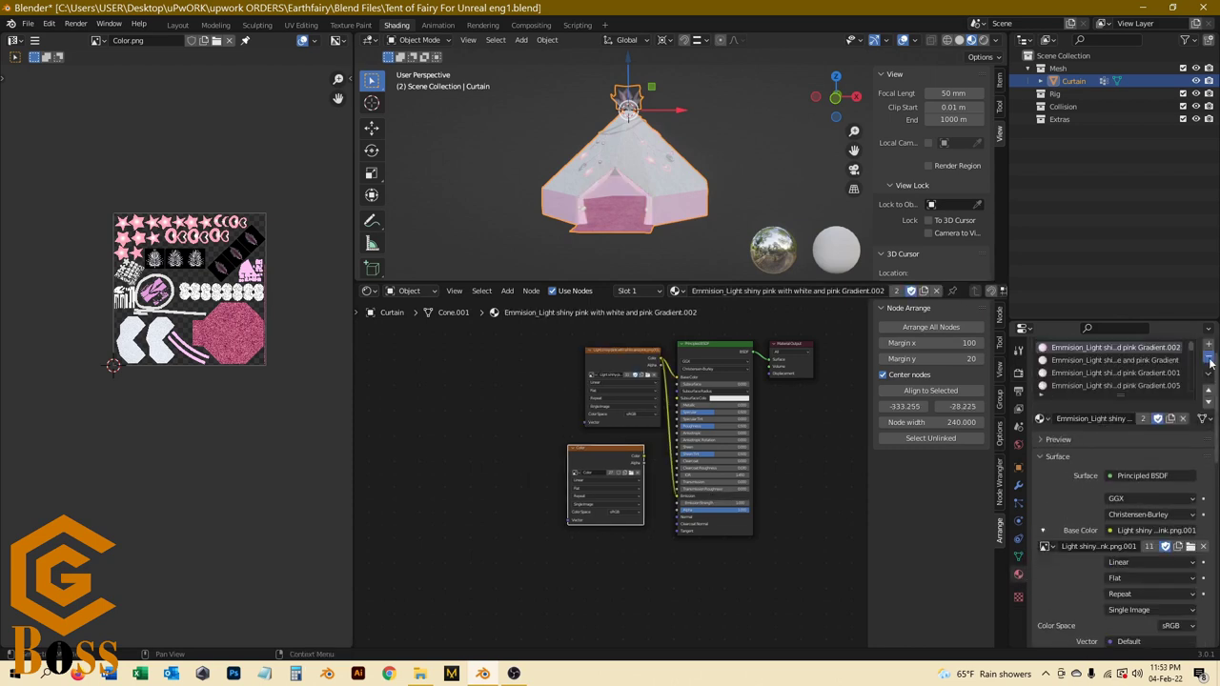
pyautogui.click(1211, 363)
pyautogui.click(1210, 363)
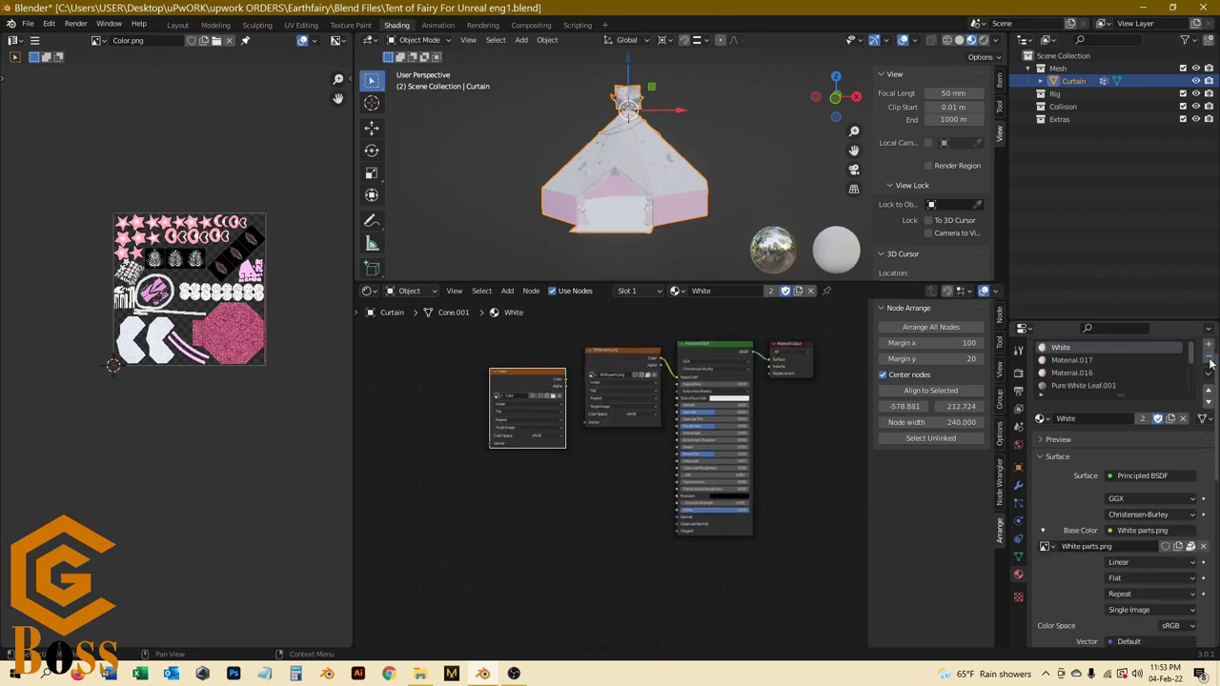
pyautogui.click(1211, 363)
pyautogui.click(1210, 363)
pyautogui.click(1211, 363)
pyautogui.click(1210, 363)
pyautogui.click(1211, 363)
pyautogui.click(1210, 363)
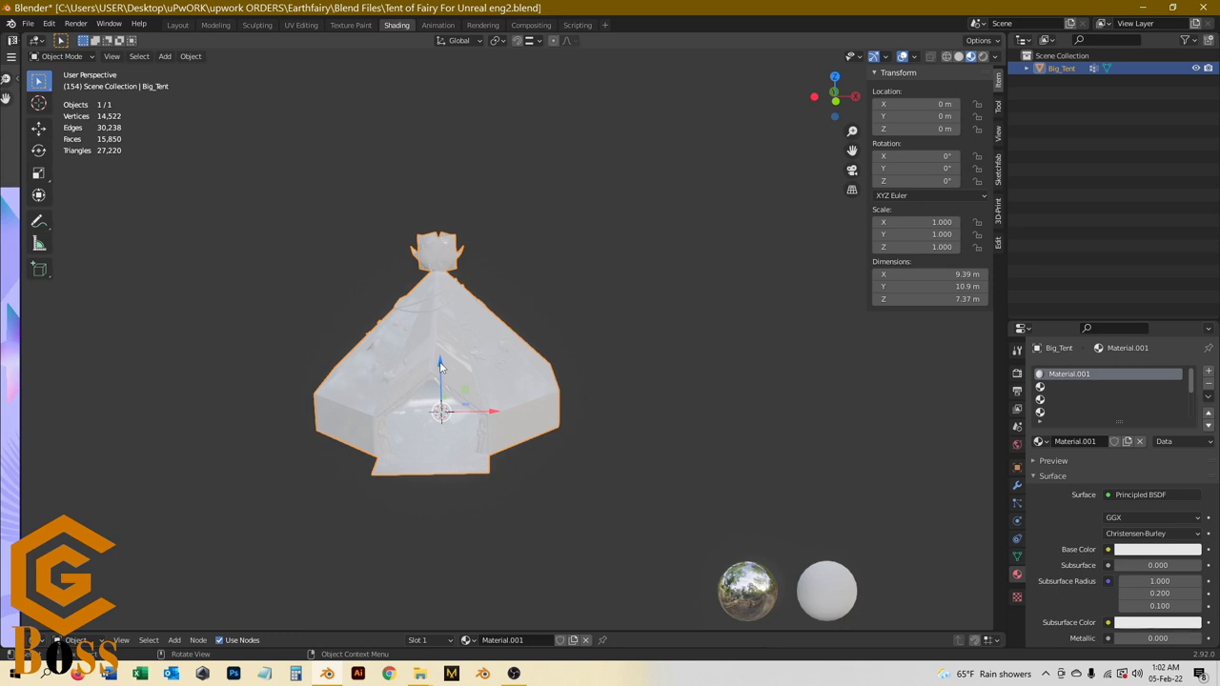
# Step: Cancel a Z move of Big_Tent and pick its last, empty material slot
pyautogui.moveTo(440, 365); pyautogui.dragTo(449, 339)
pyautogui.rightClick(449, 339)
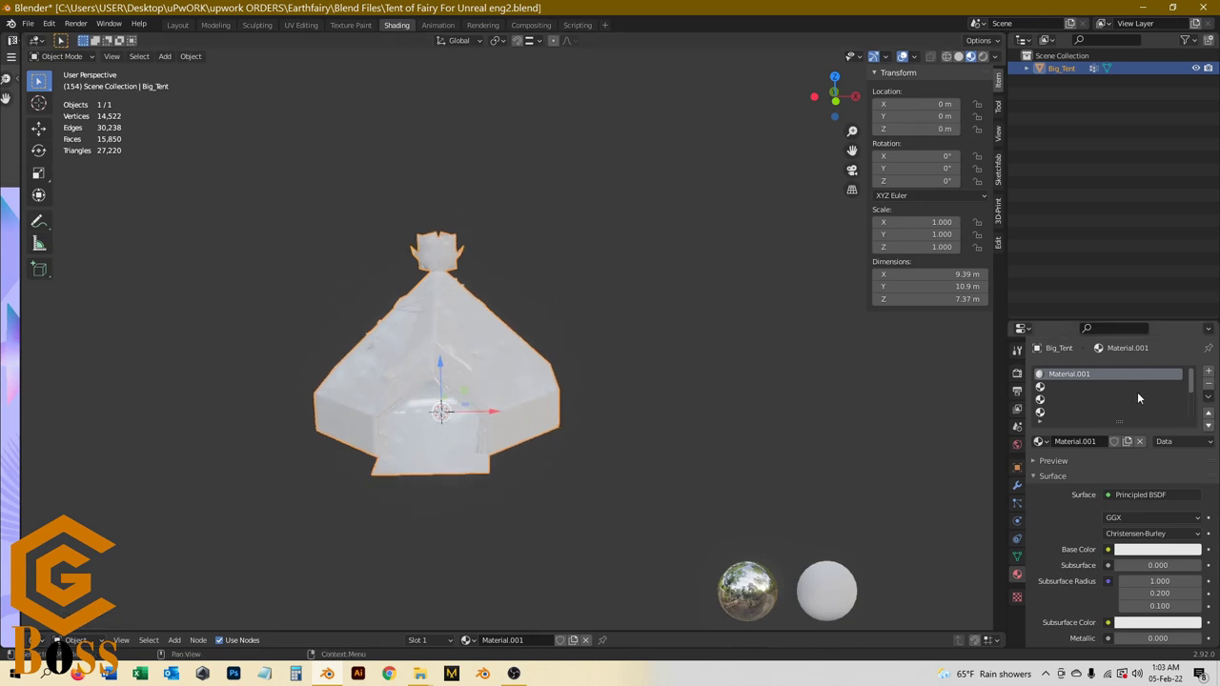
pyautogui.scroll(-2, 1094, 400)
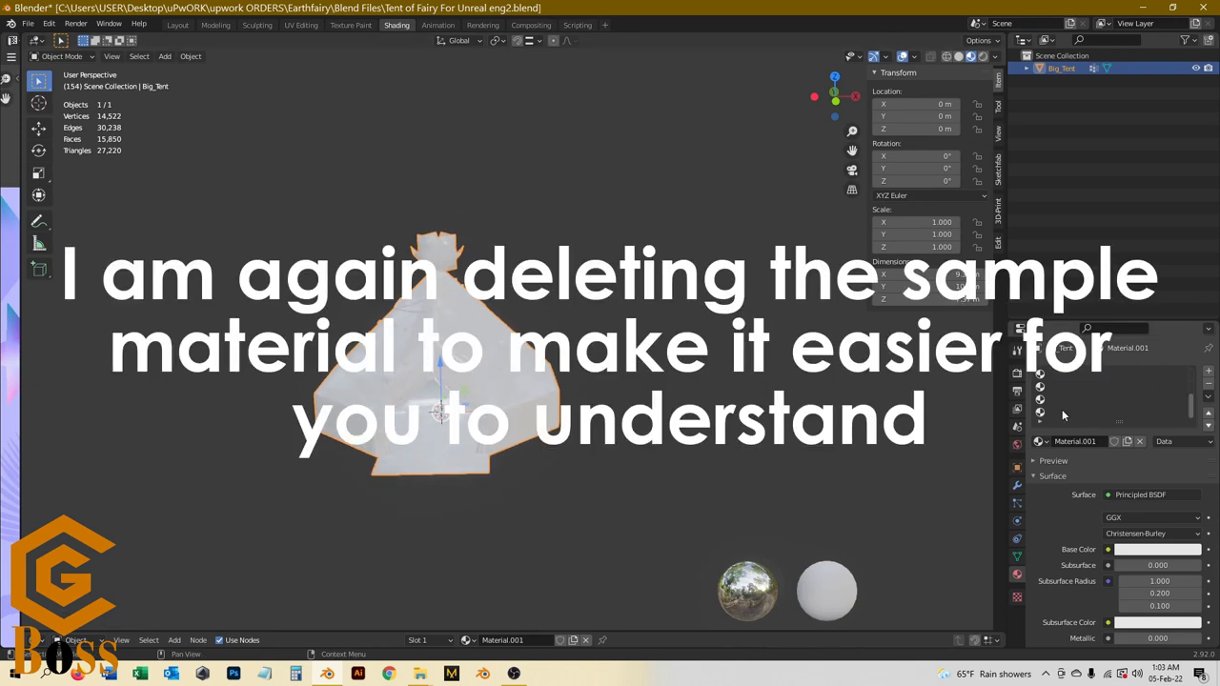
pyautogui.click(1062, 410)
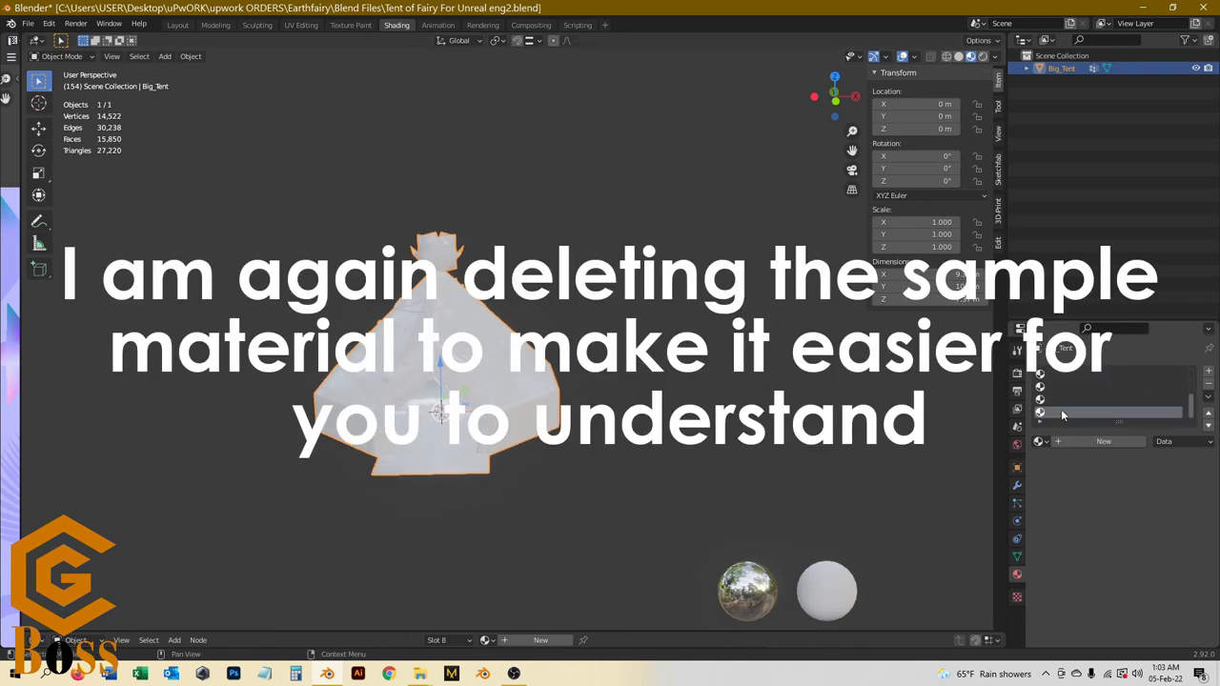
# Step: Delete every Big_Tent material slot and enlarge the shader node editor
pyautogui.click(1209, 384)
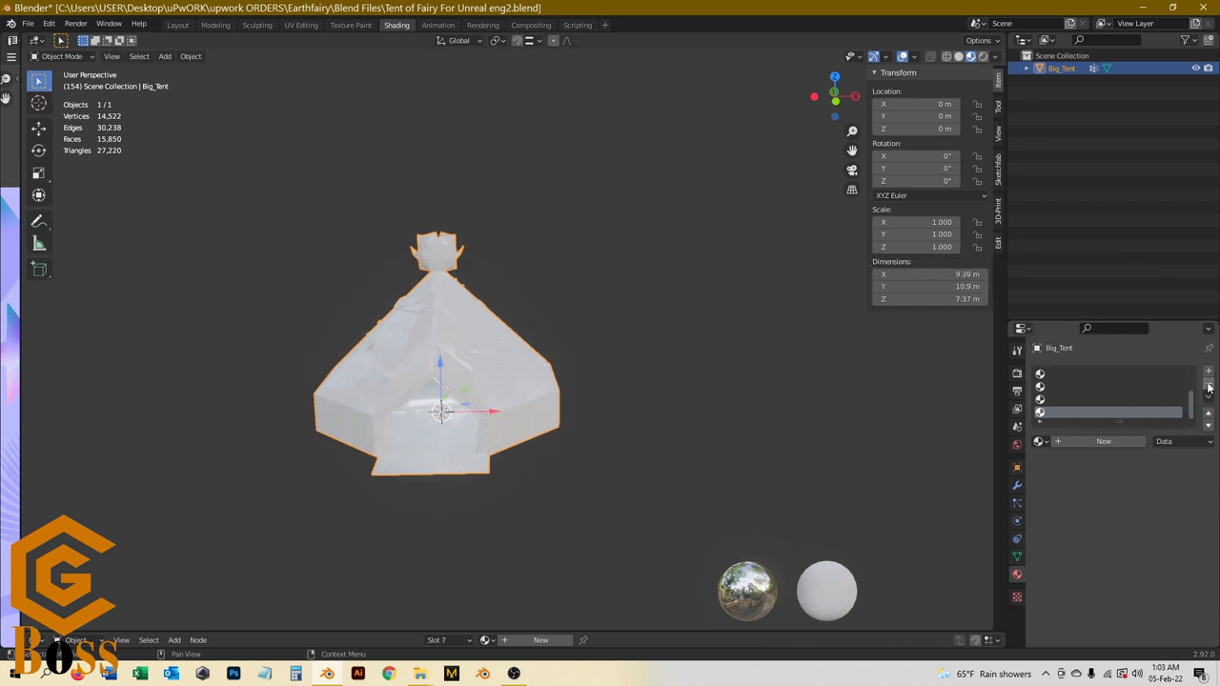
pyautogui.click(1209, 384)
pyautogui.click(1208, 384)
pyautogui.click(1208, 385)
pyautogui.click(1208, 386)
pyautogui.click(1208, 386)
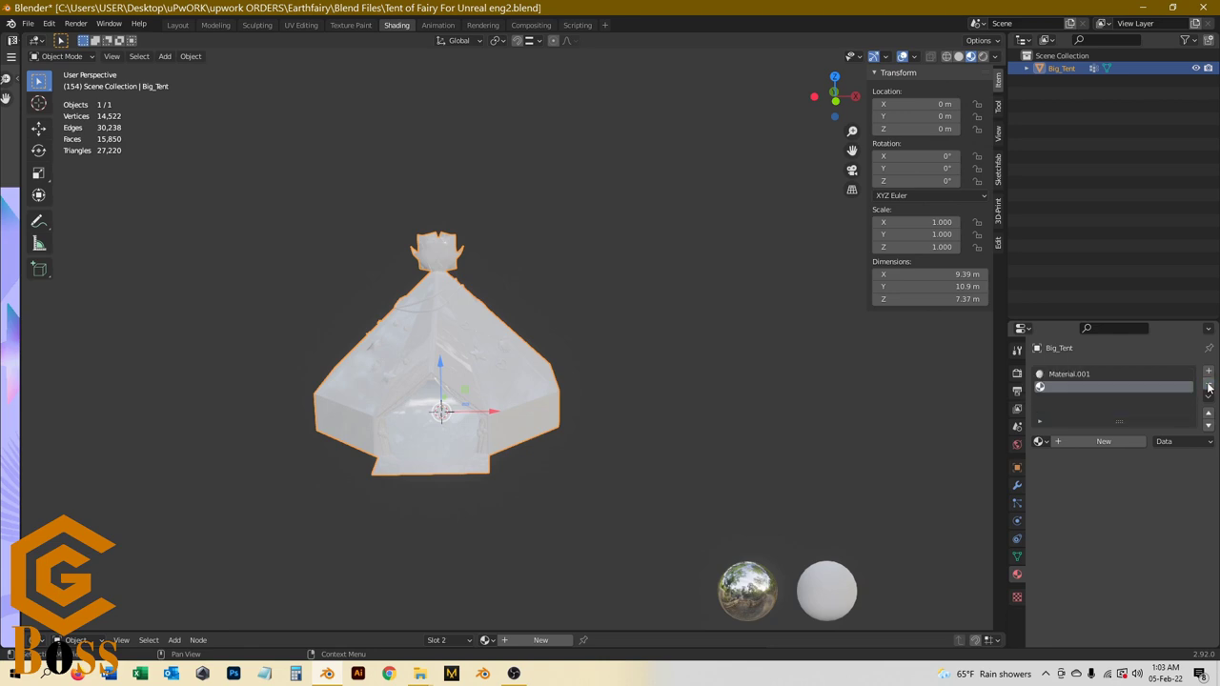
pyautogui.click(1208, 386)
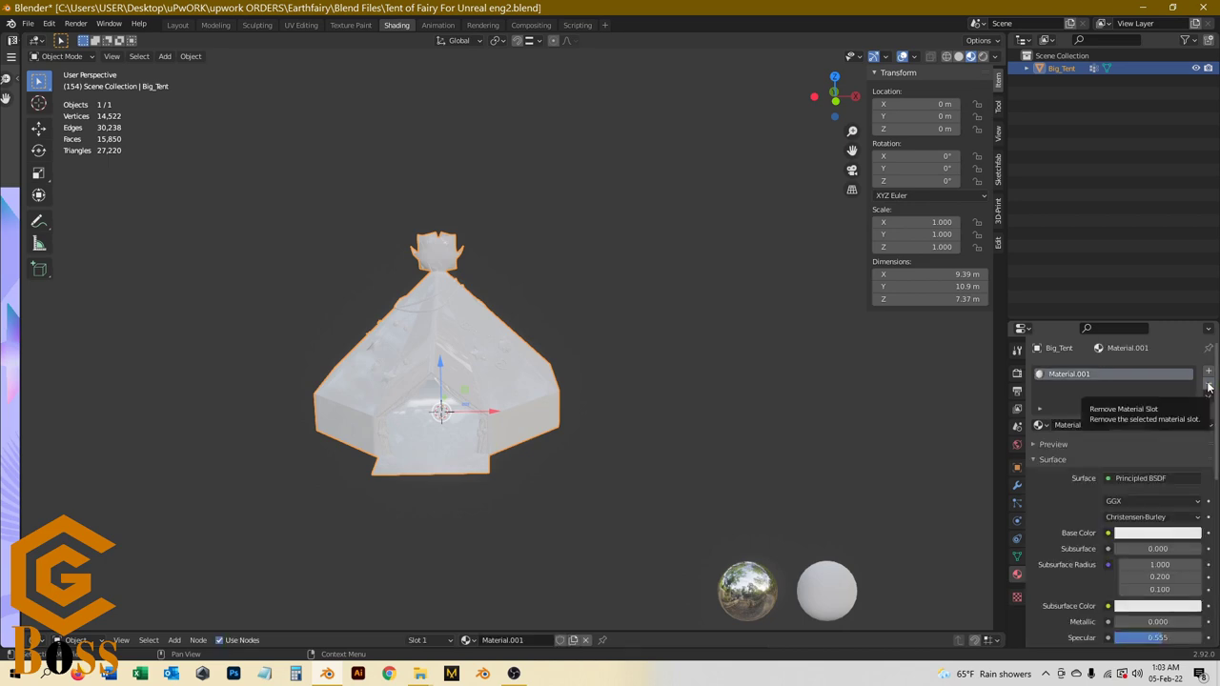
pyautogui.click(1208, 386)
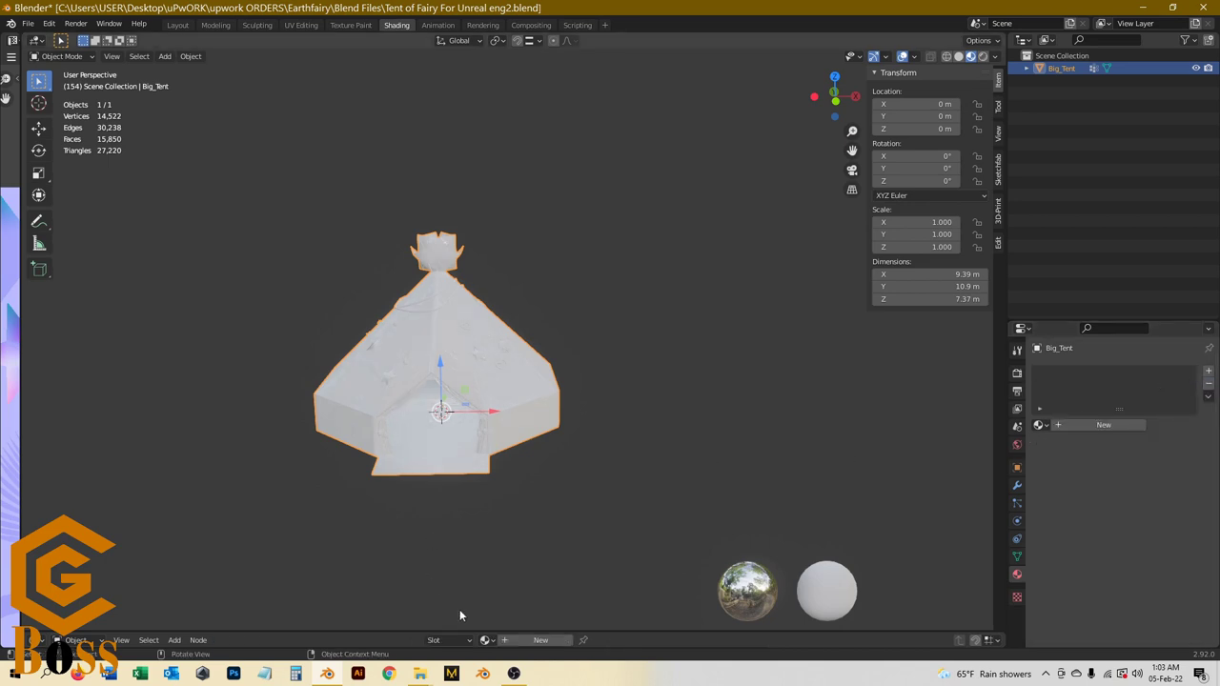
pyautogui.moveTo(469, 632); pyautogui.dragTo(480, 420)
# Step: Create Material.002 for Big_Tent and frame its Principled BSDF and Material Output nodes
pyautogui.click(534, 422)
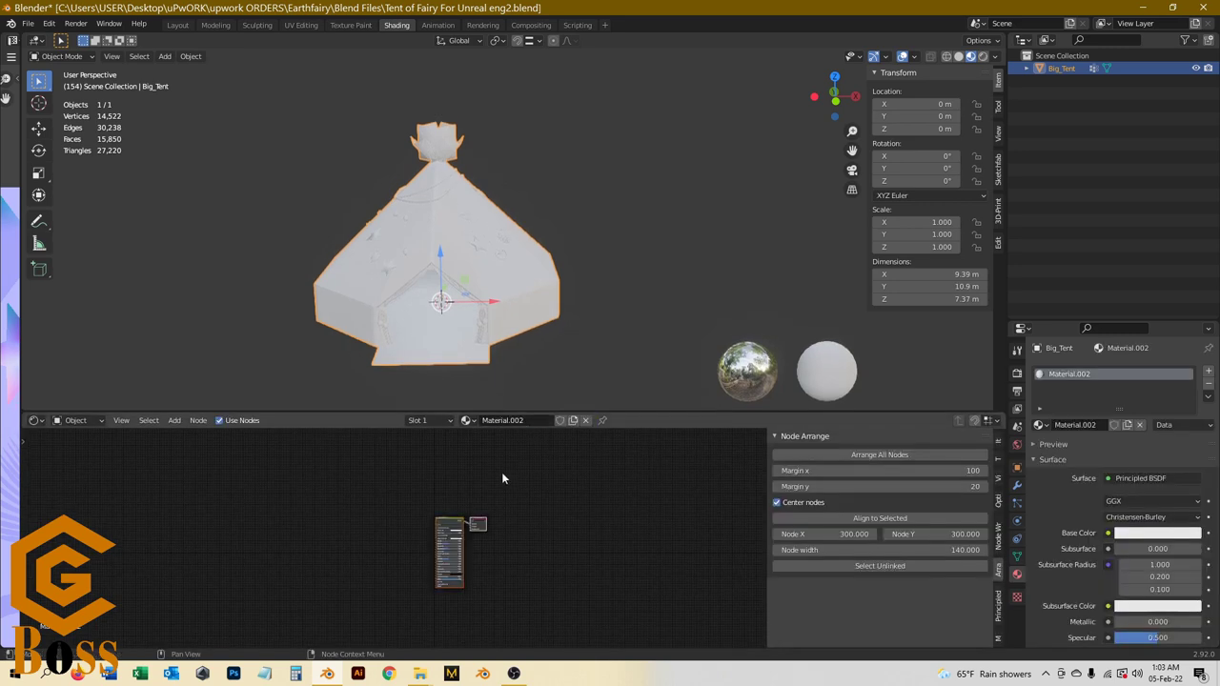
pyautogui.scroll(4, 501, 471)
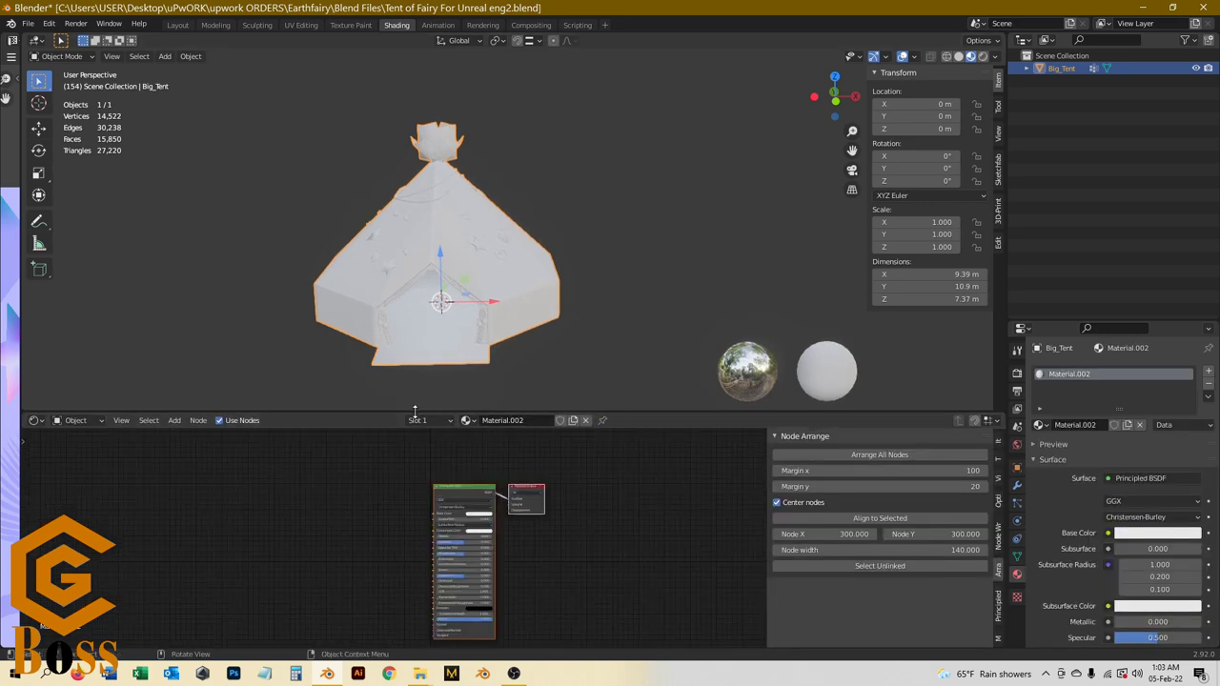
pyautogui.moveTo(415, 409); pyautogui.dragTo(423, 183)
pyautogui.scroll(2, 438, 397)
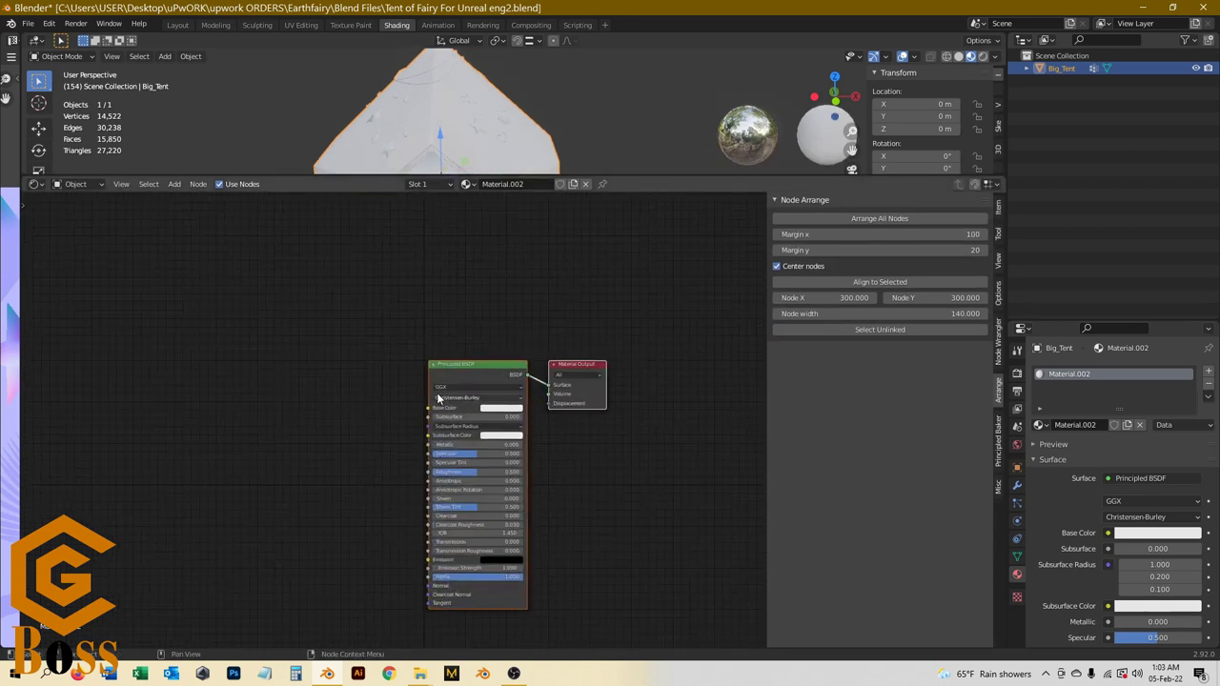
pyautogui.moveTo(353, 359); pyautogui.dragTo(469, 311, button='middle')
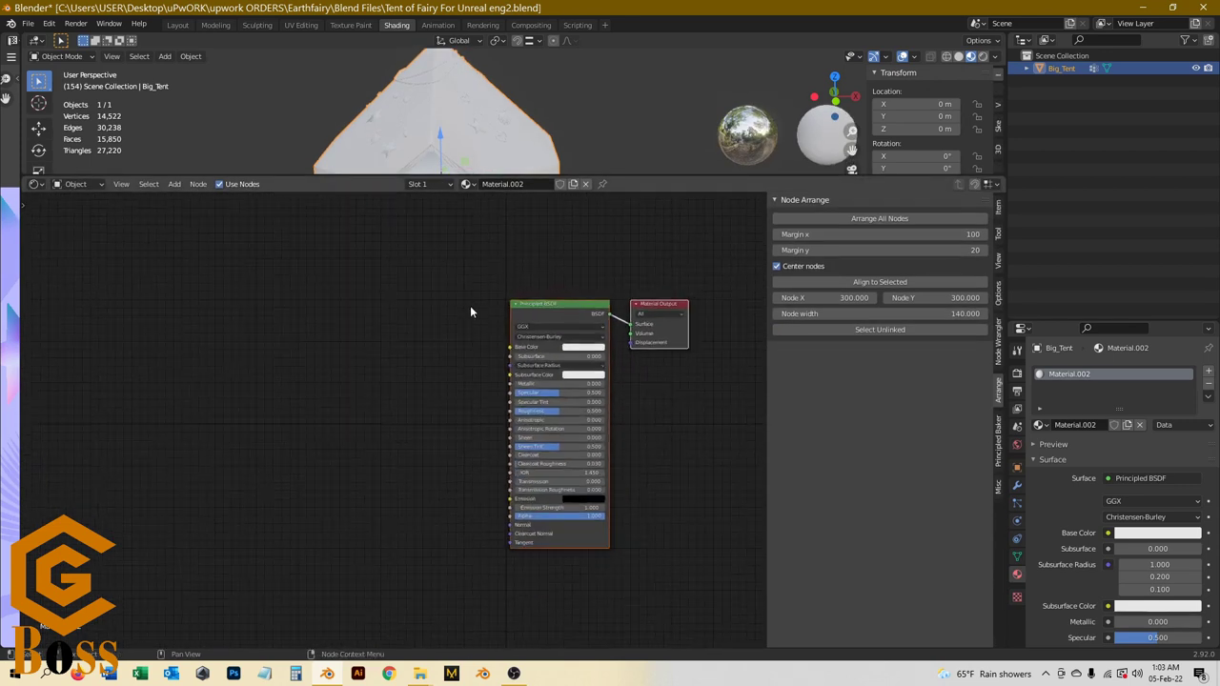
pyautogui.moveTo(420, 674)
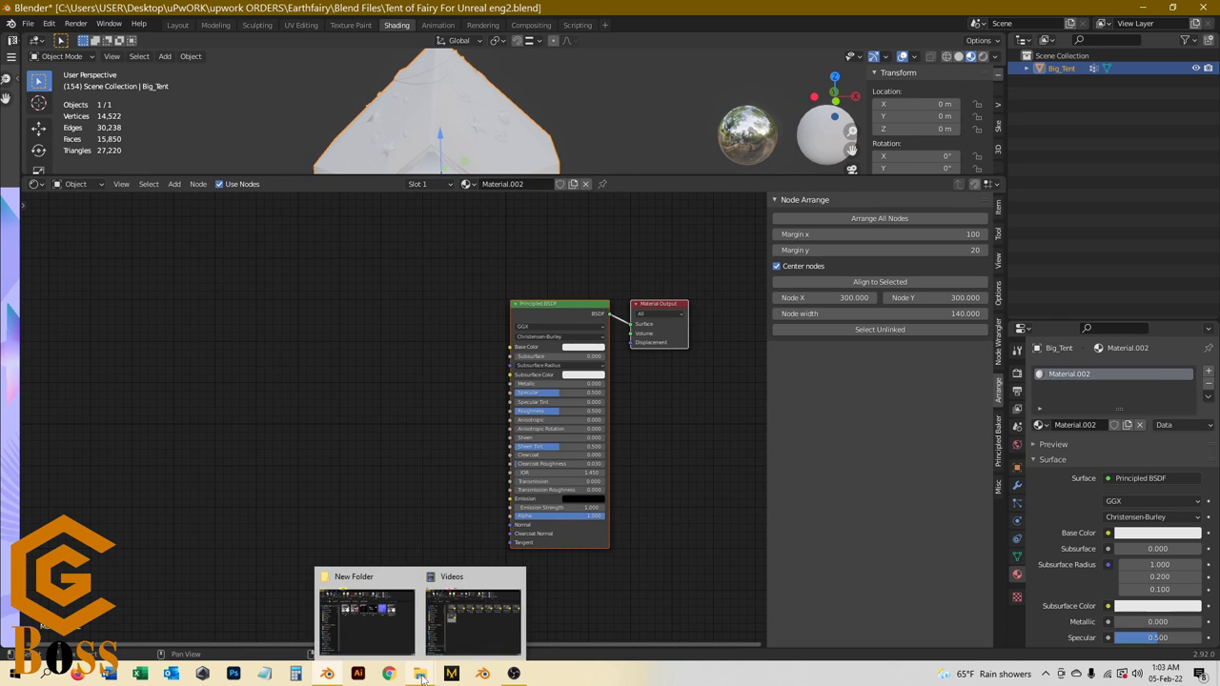
# Step: Bring the texture folder forward and add Big_Tent_alpha as an image texture node
pyautogui.click(367, 615)
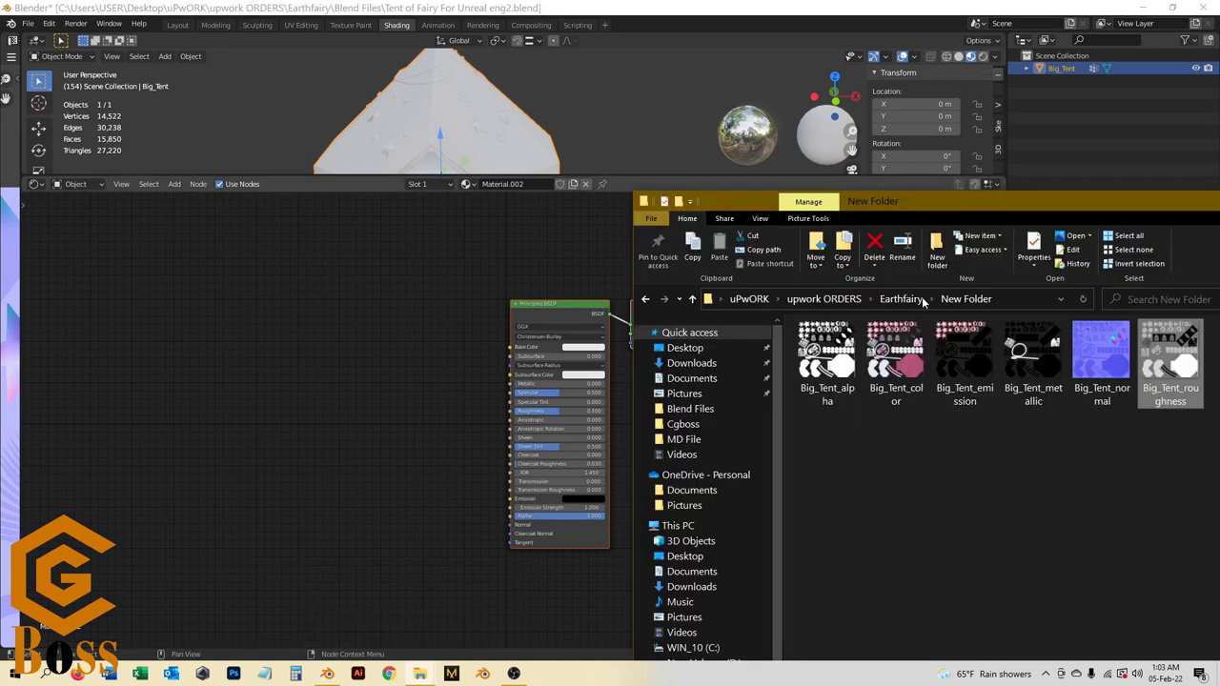
pyautogui.moveTo(872, 202)
pyautogui.mouseDown()
pyautogui.moveTo(935, 204)
pyautogui.moveTo(890, 205)
pyautogui.mouseUp()
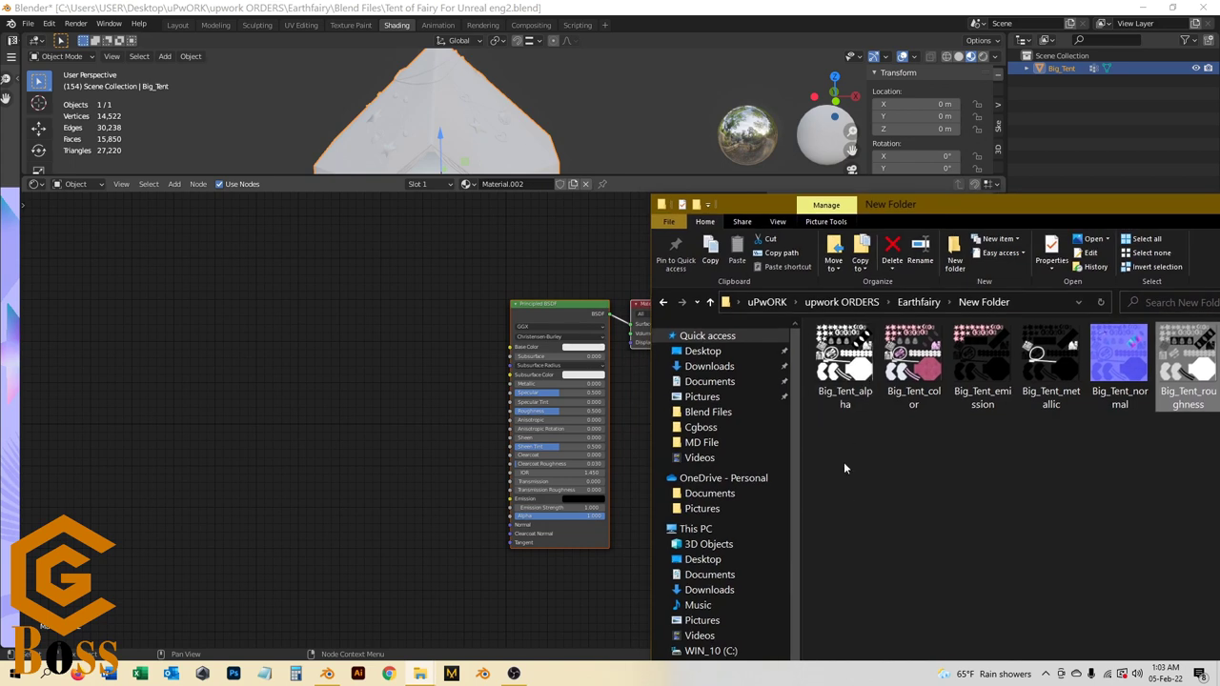
pyautogui.click(858, 467)
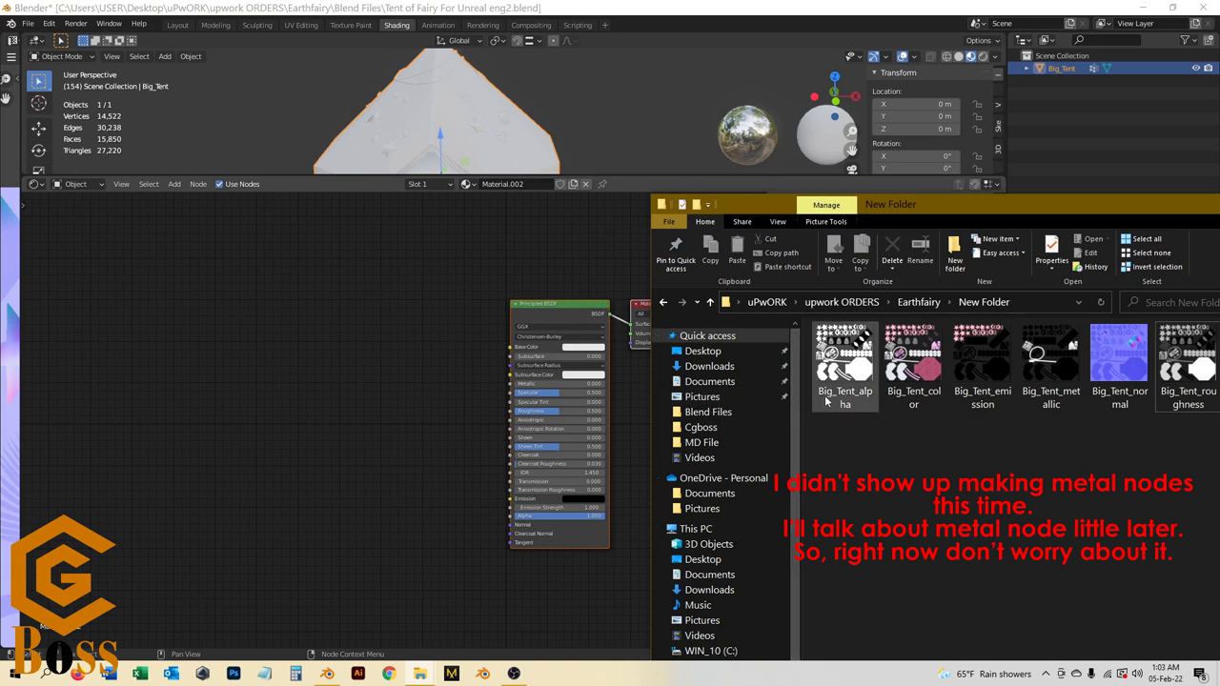
pyautogui.moveTo(826, 400); pyautogui.dragTo(261, 269)
pyautogui.moveTo(927, 386); pyautogui.dragTo(294, 412)
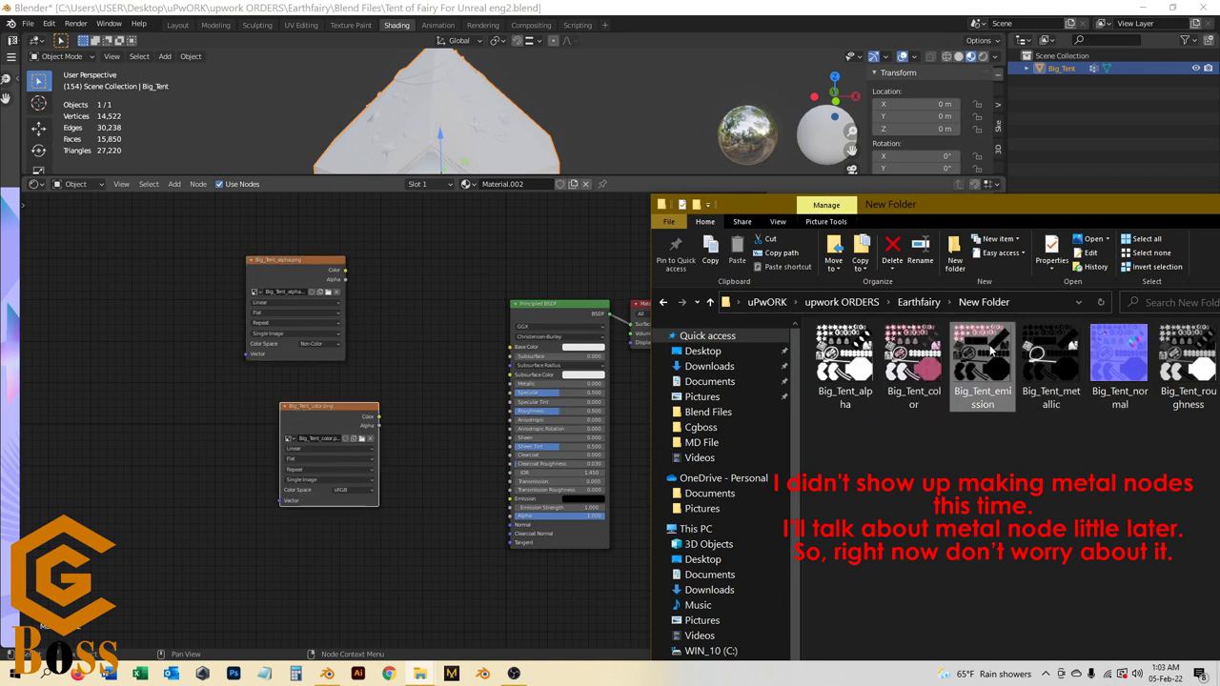
# Step: Add Big_Tent_emission, normal, roughness and metallic as image texture nodes
pyautogui.moveTo(991, 350); pyautogui.dragTo(167, 497)
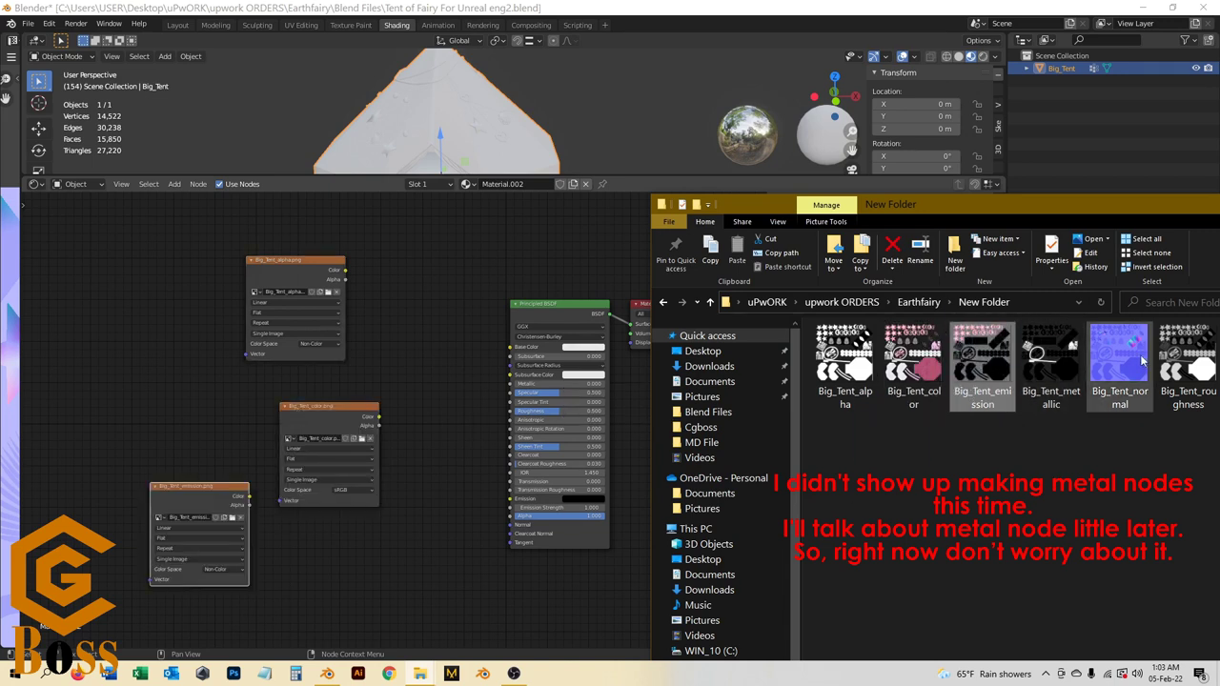
pyautogui.moveTo(1120, 362); pyautogui.dragTo(271, 579)
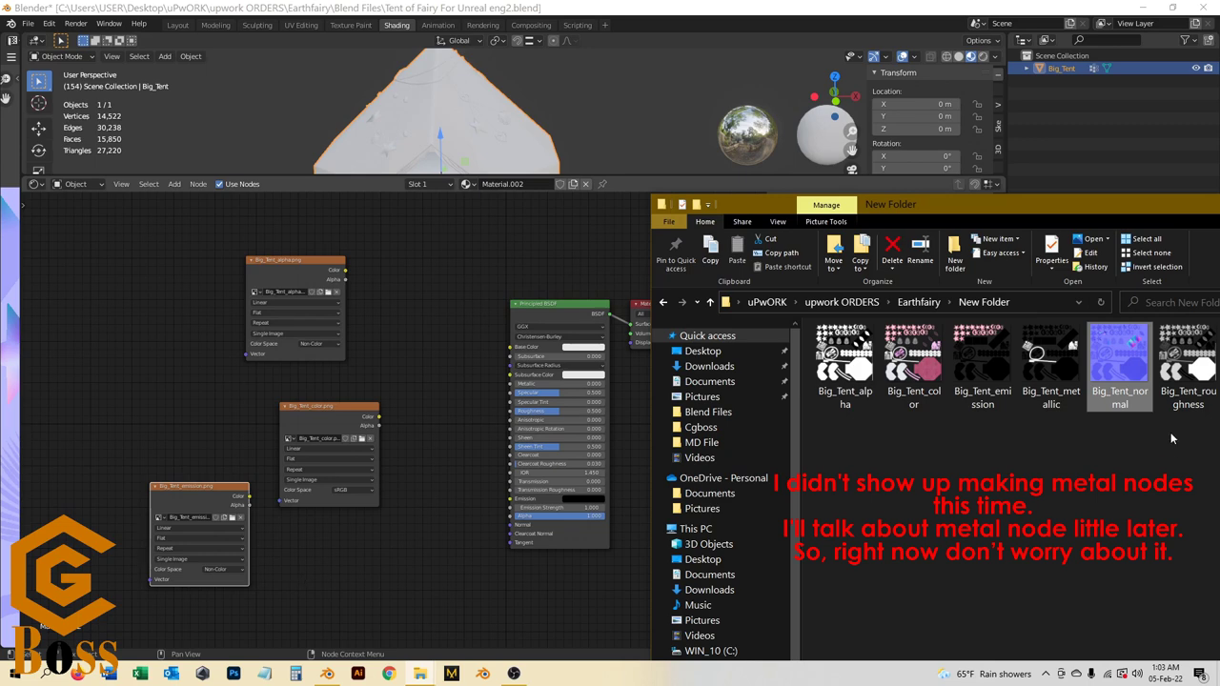
pyautogui.moveTo(1185, 362); pyautogui.dragTo(206, 370)
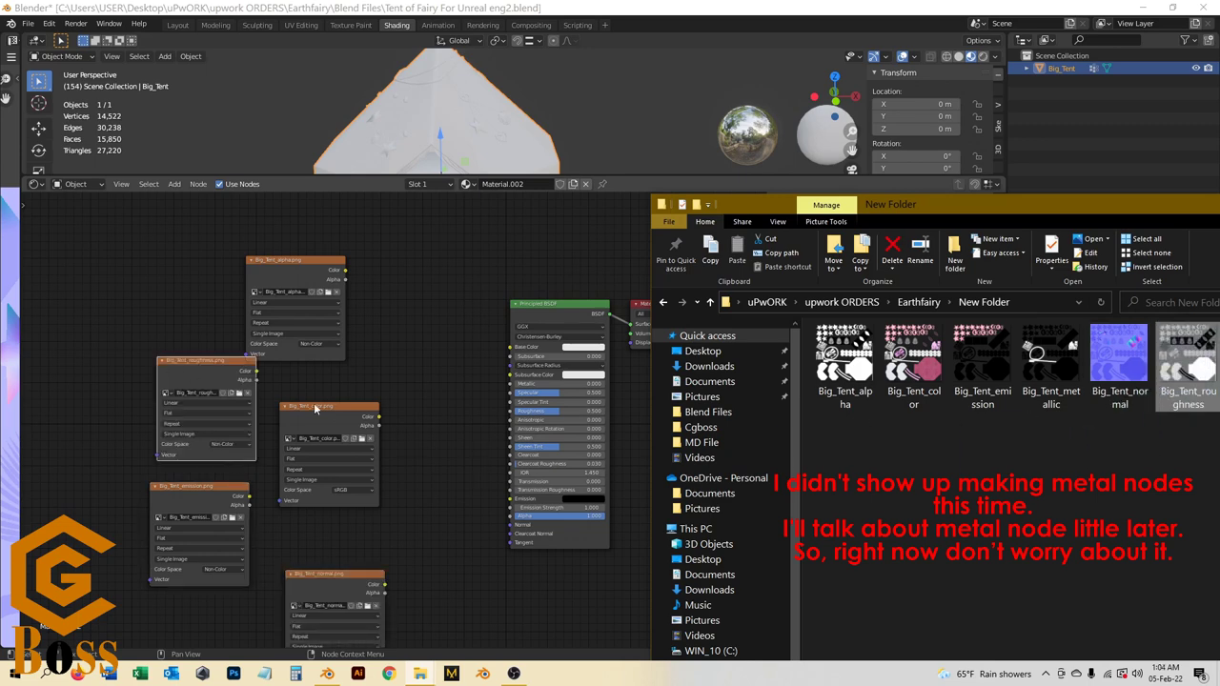
pyautogui.moveTo(925, 207); pyautogui.dragTo(875, 203)
pyautogui.click(999, 362)
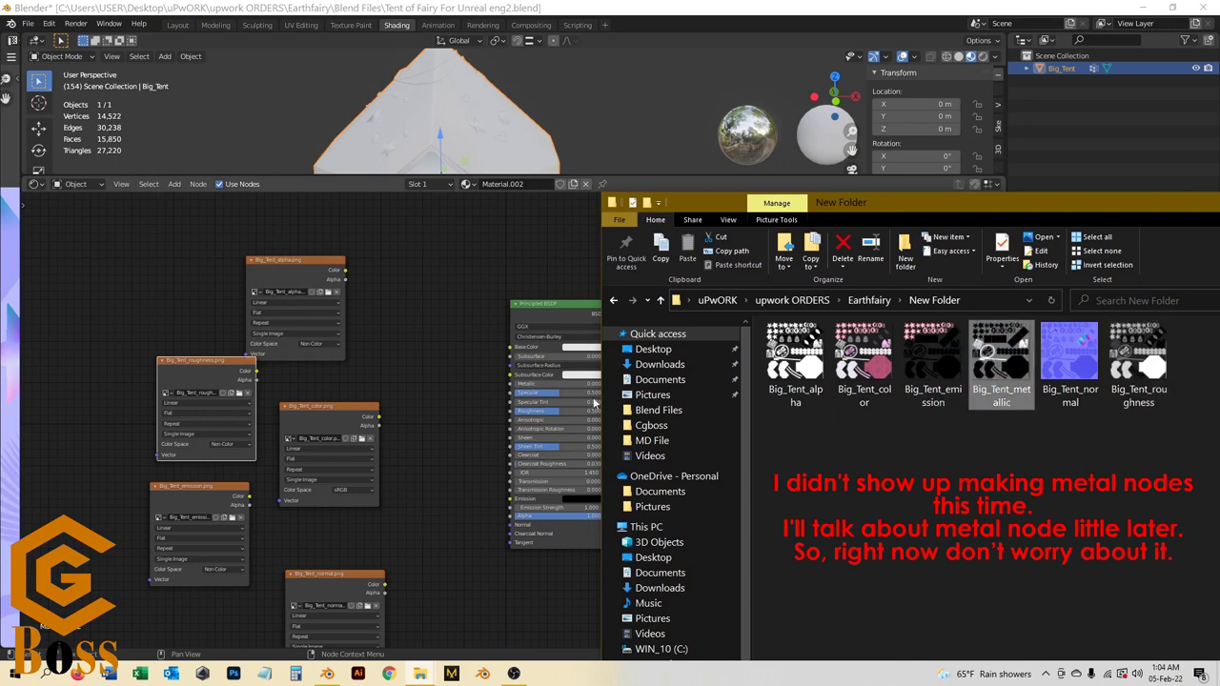
pyautogui.moveTo(396, 297); pyautogui.dragTo(396, 297)
pyautogui.click(503, 266)
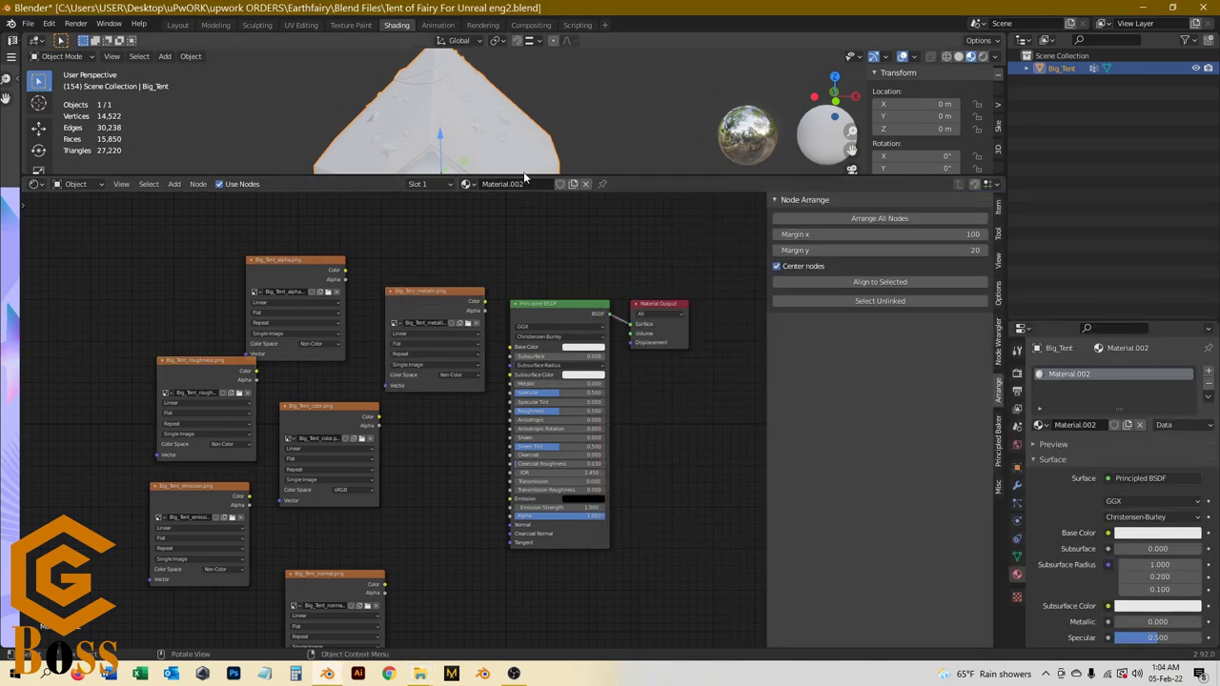
# Step: Position the metallic and color texture nodes and plug Big_Tent_color into Base Color
pyautogui.moveTo(627, 174); pyautogui.dragTo(624, 213)
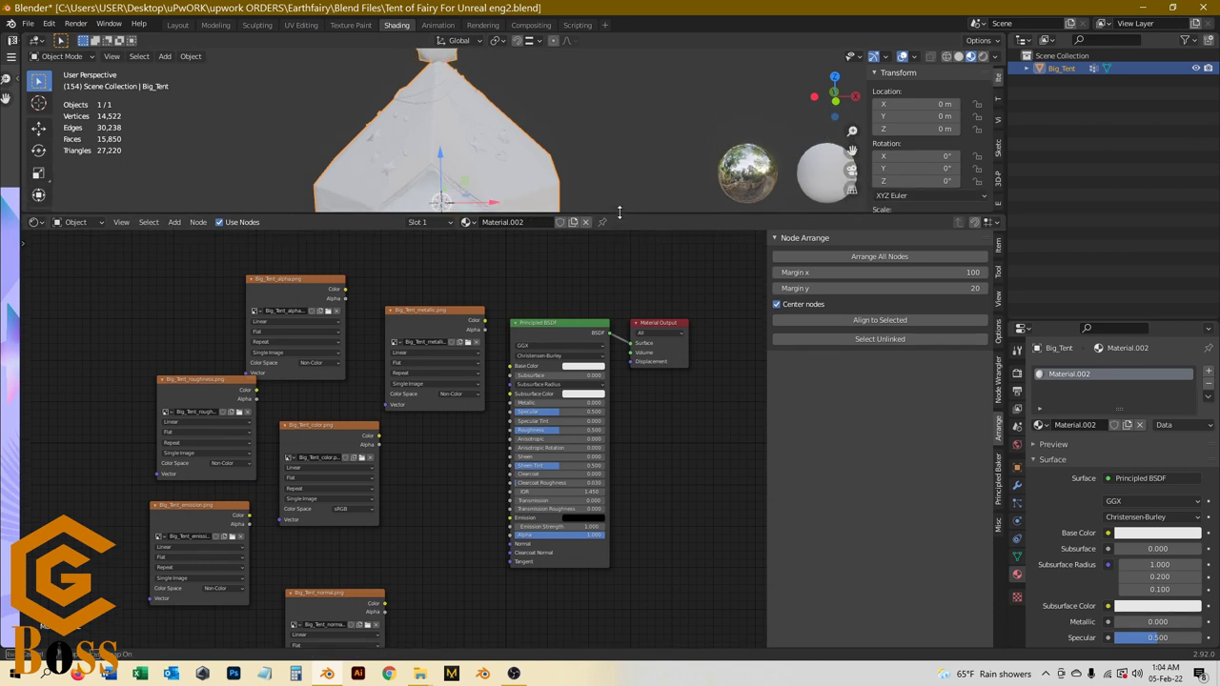
pyautogui.moveTo(427, 313); pyautogui.dragTo(636, 563)
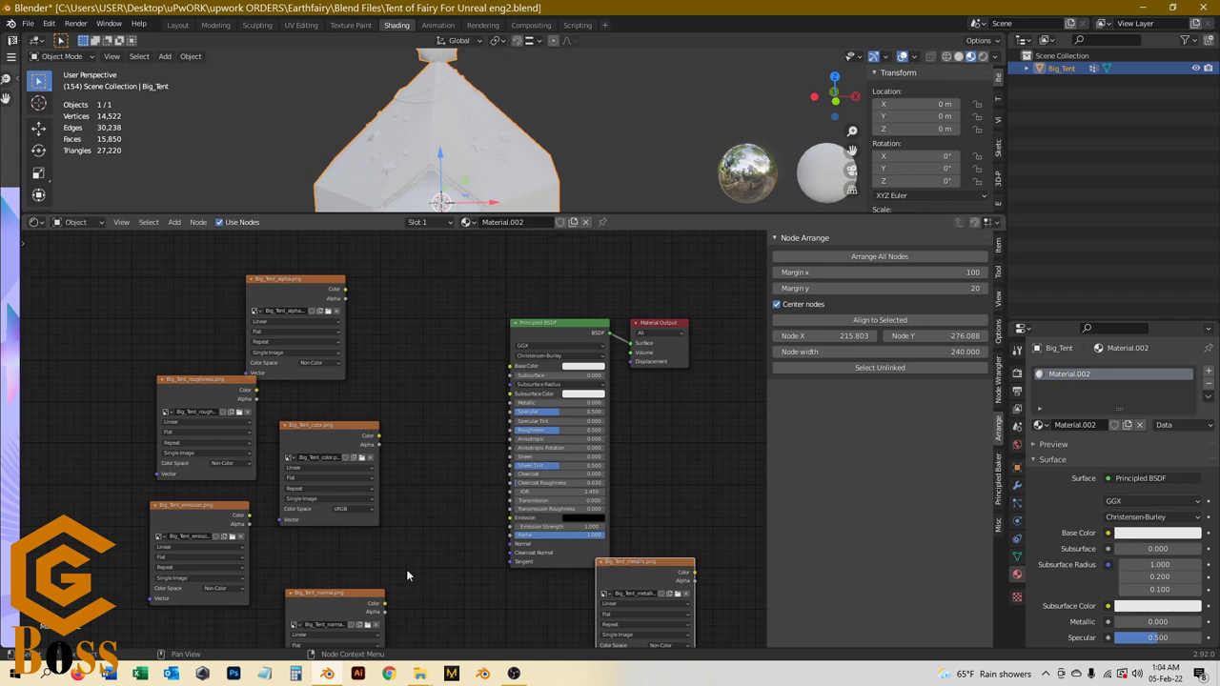
pyautogui.scroll(1, 406, 569)
pyautogui.scroll(-2, 489, 81)
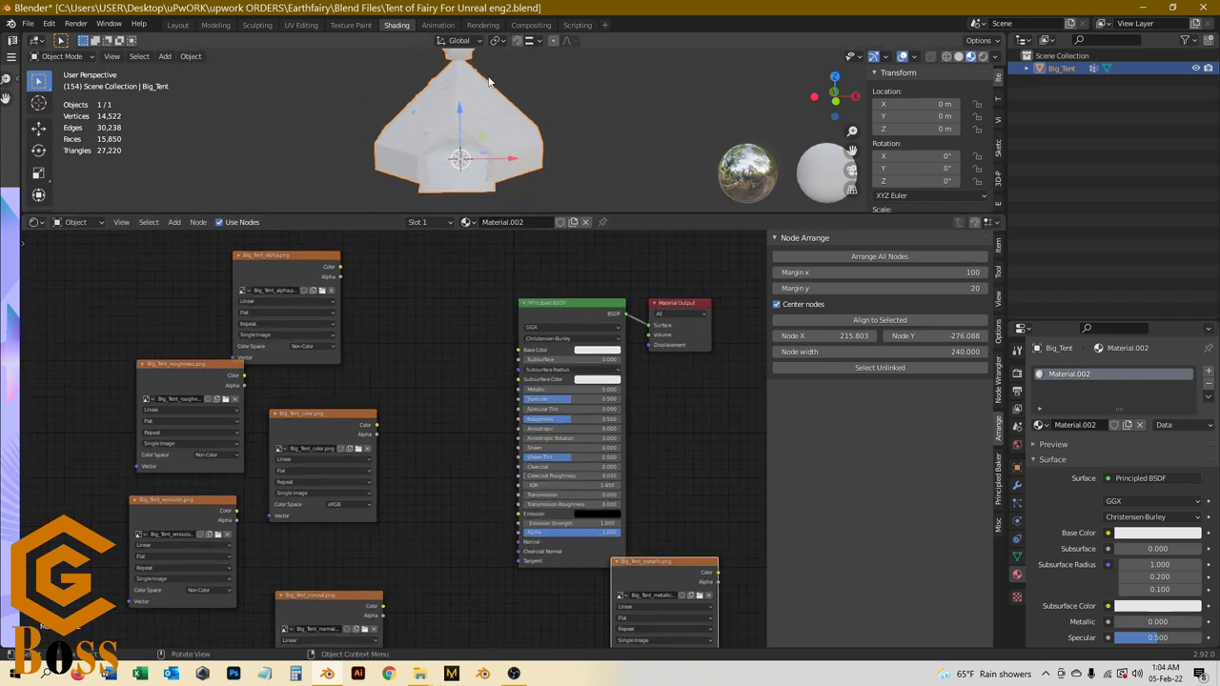
pyautogui.scroll(2, 489, 81)
pyautogui.moveTo(335, 420); pyautogui.dragTo(522, 352)
pyautogui.moveTo(279, 258)
pyautogui.mouseDown()
pyautogui.moveTo(384, 524)
pyautogui.moveTo(520, 539)
pyautogui.mouseUp()
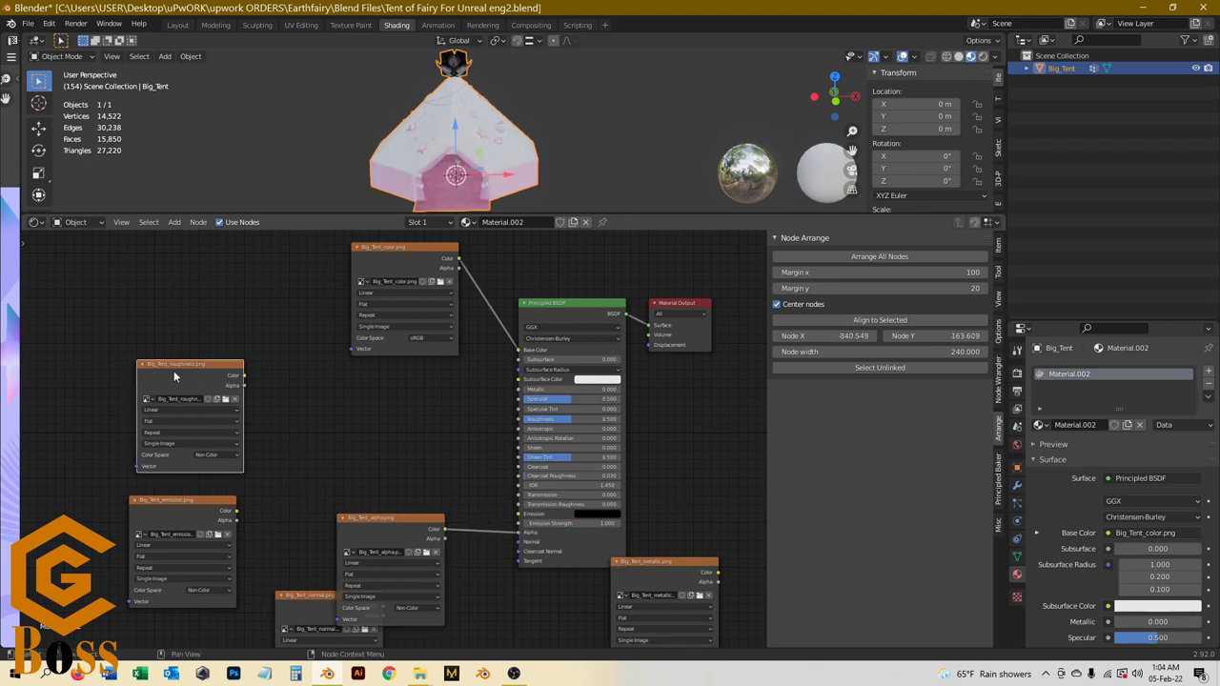
# Step: Wire the roughness texture into Roughness and arrange the emission, metallic, normal and alpha nodes
pyautogui.moveTo(173, 371); pyautogui.dragTo(524, 417)
pyautogui.moveTo(529, 425); pyautogui.dragTo(526, 422)
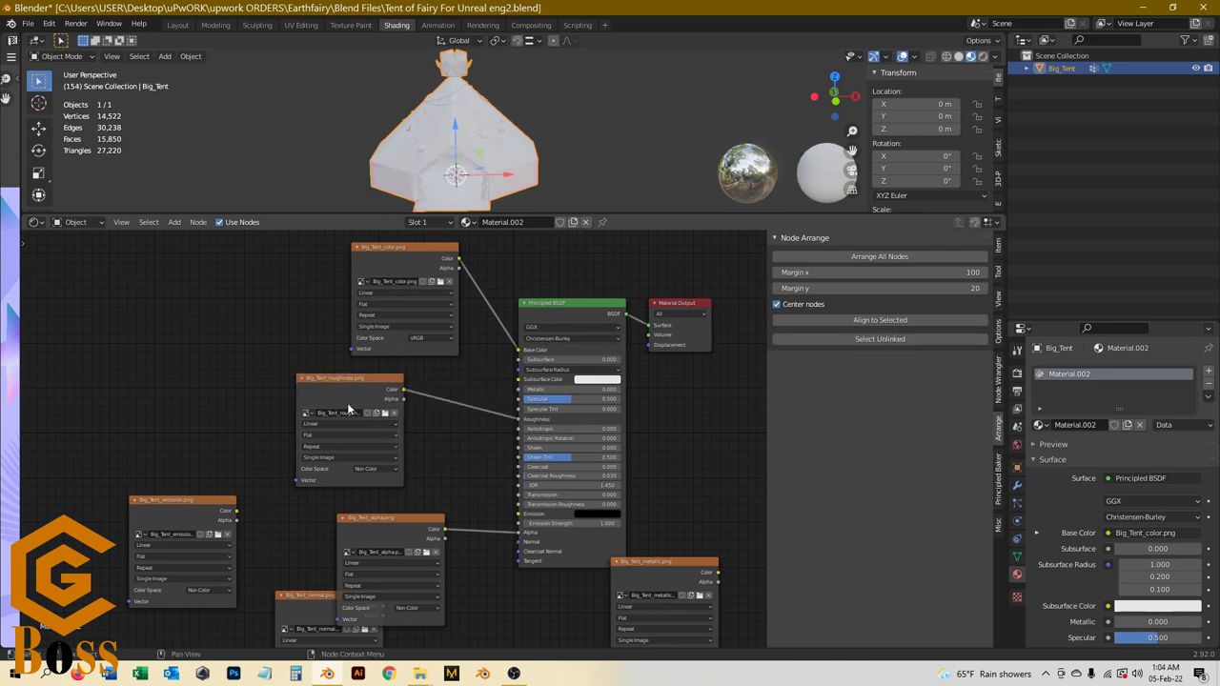
pyautogui.moveTo(334, 393); pyautogui.dragTo(149, 322)
pyautogui.moveTo(171, 507)
pyautogui.mouseDown()
pyautogui.moveTo(223, 445)
pyautogui.moveTo(572, 518)
pyautogui.moveTo(523, 516)
pyautogui.mouseUp()
pyautogui.moveTo(661, 569); pyautogui.dragTo(522, 391)
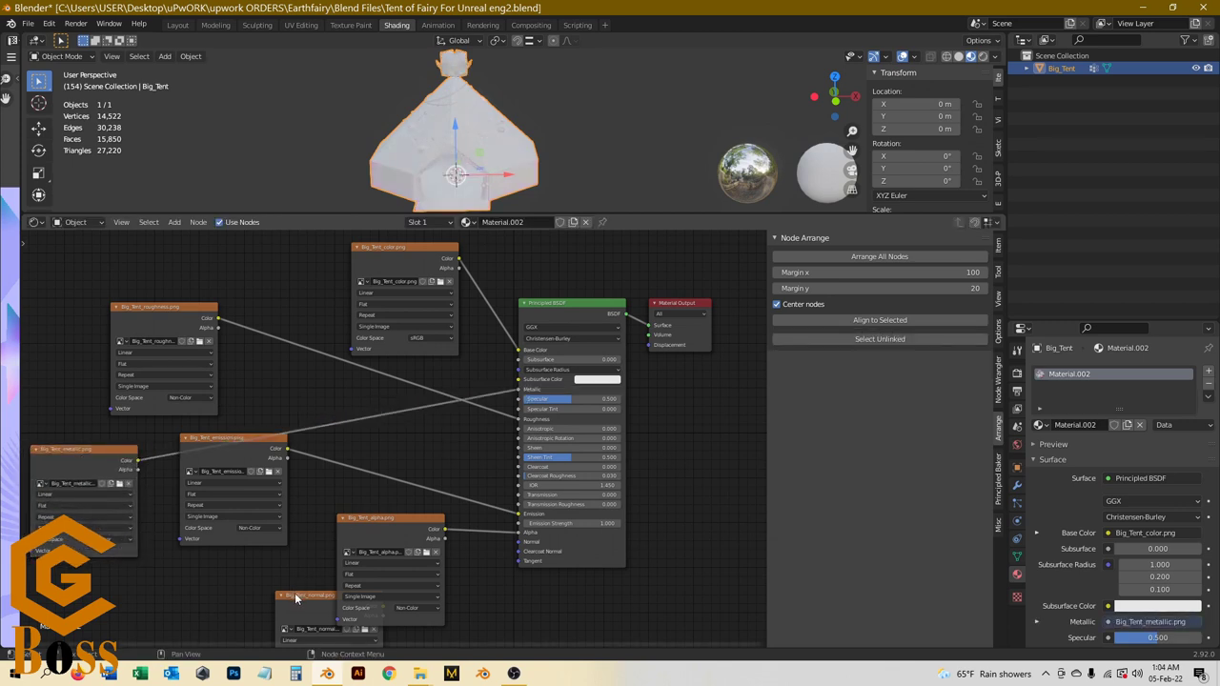
pyautogui.click(272, 597)
pyautogui.moveTo(268, 598); pyautogui.dragTo(205, 583)
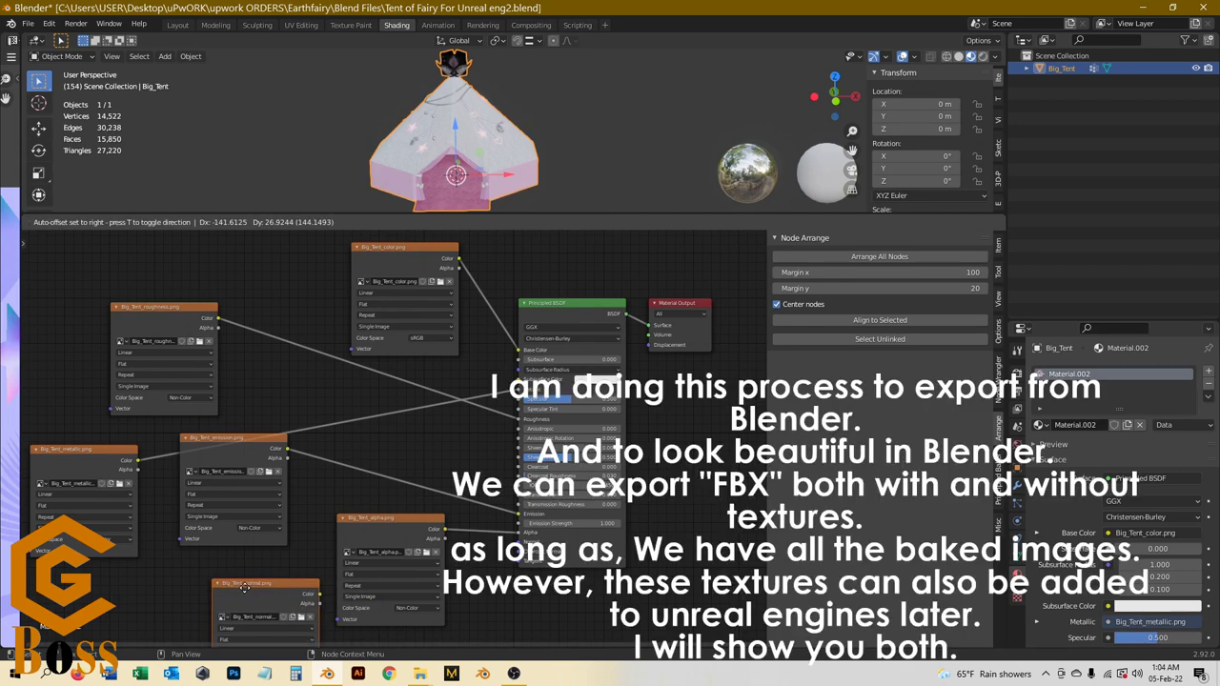
pyautogui.moveTo(367, 517); pyautogui.dragTo(323, 481)
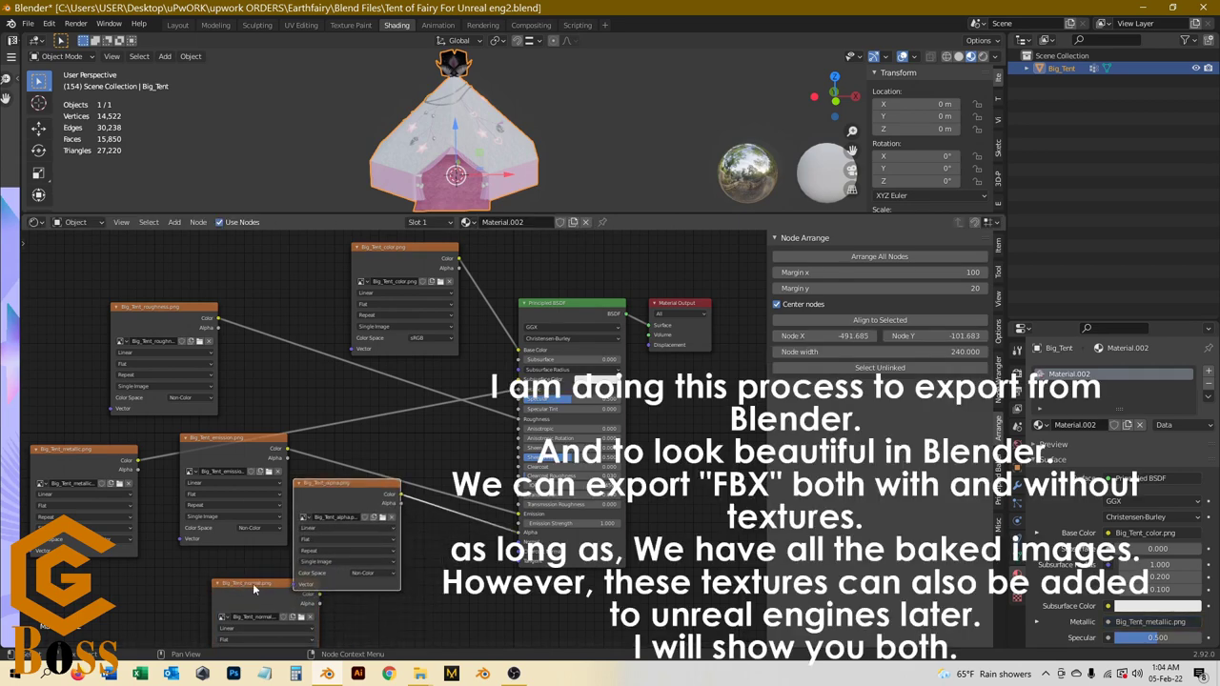
pyautogui.moveTo(253, 584); pyautogui.dragTo(306, 605)
pyautogui.scroll(-1, 268, 438)
pyautogui.scroll(-2, 267, 438)
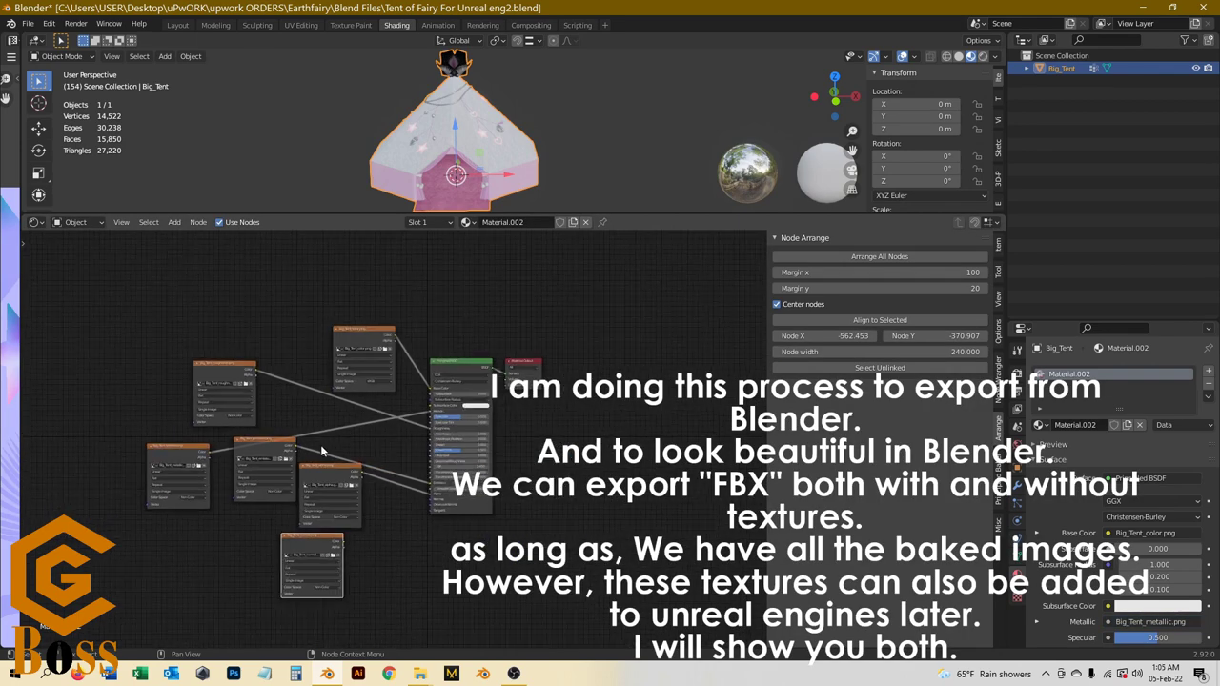
pyautogui.scroll(4, 365, 572)
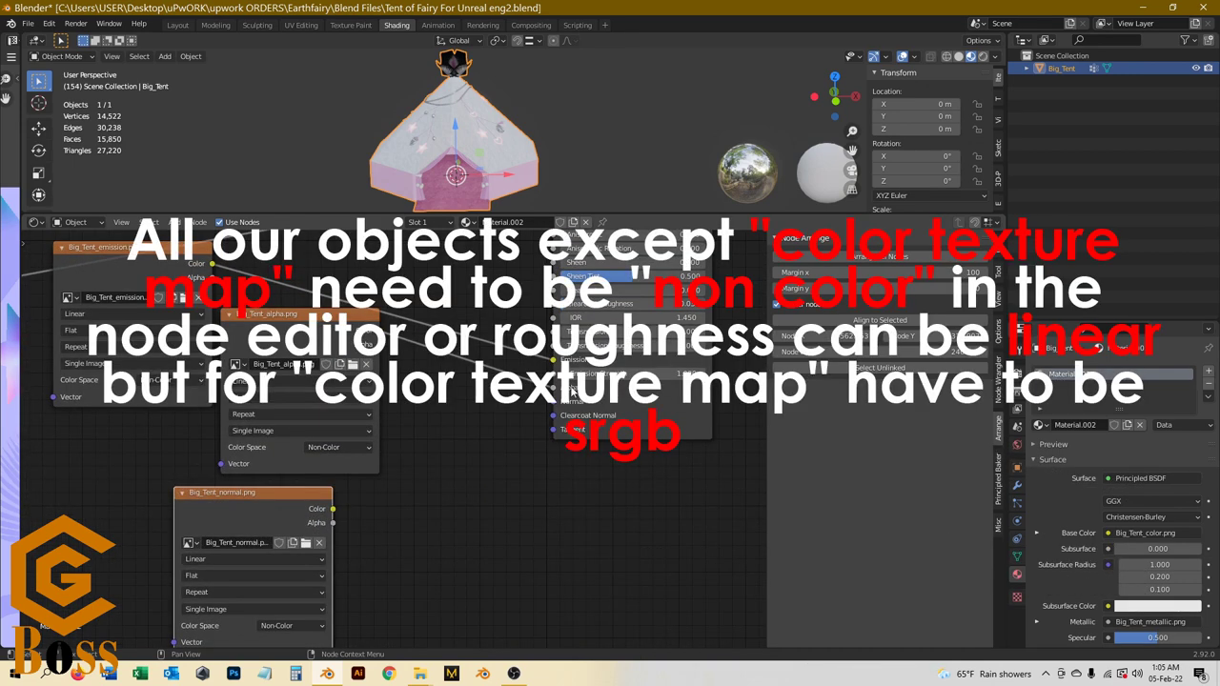
# Step: Add a Normal Map node beside the normal texture using the 'norm' node search
pyautogui.hotkey('shift', 'a')
pyautogui.click(457, 513)
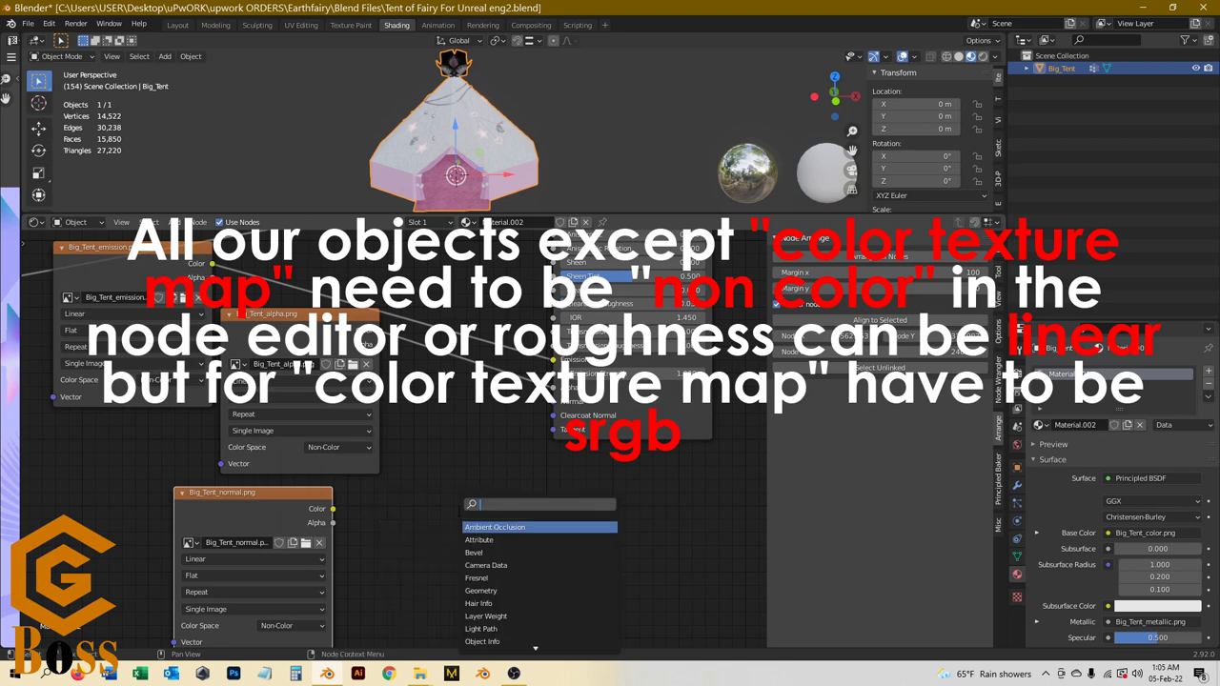
pyautogui.write('no')
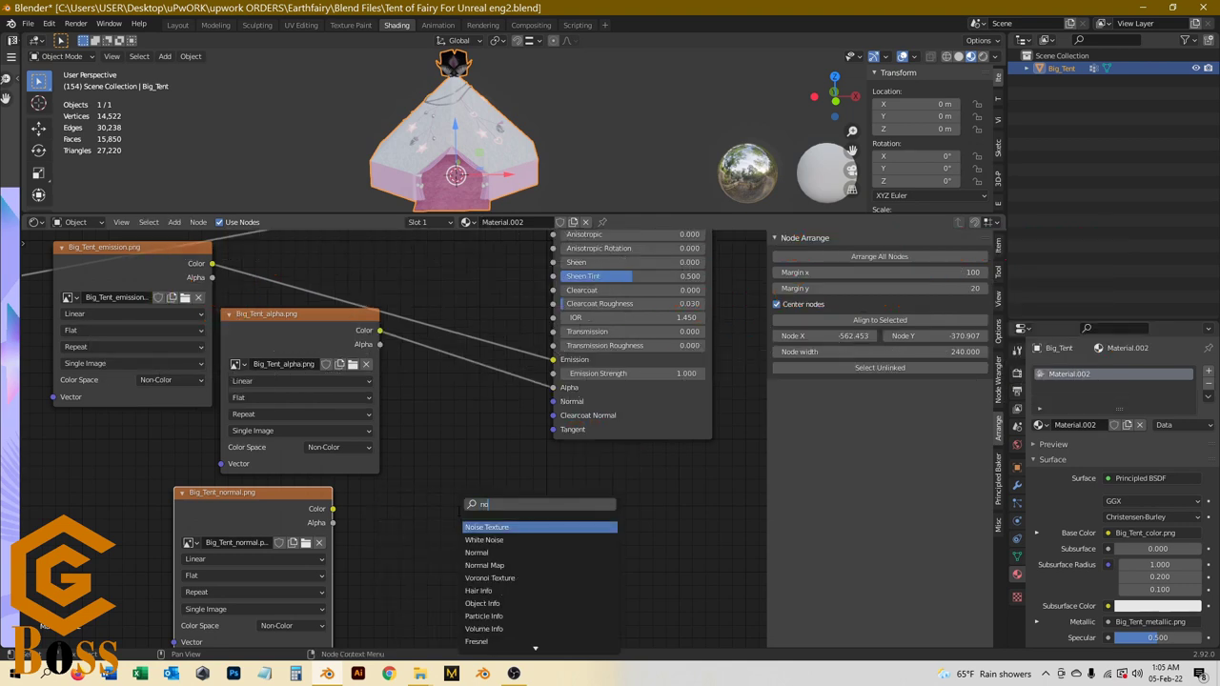
pyautogui.write('rm')
pyautogui.press('Down')
pyautogui.press('Return')
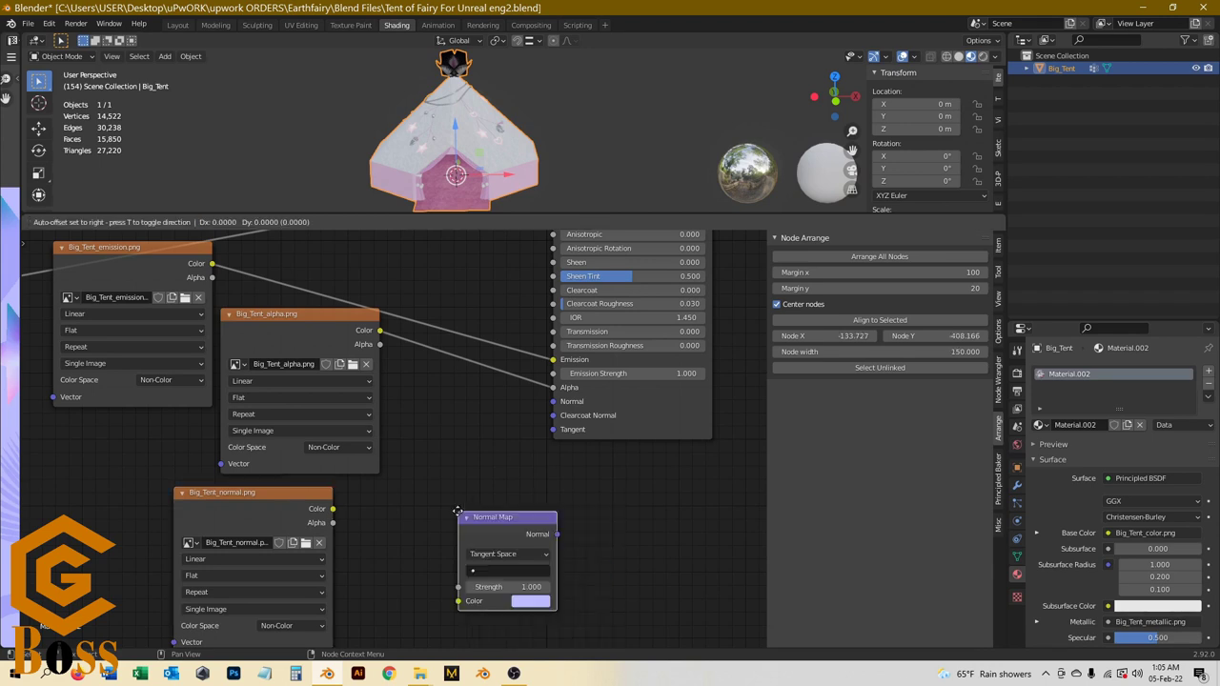
pyautogui.click(396, 475)
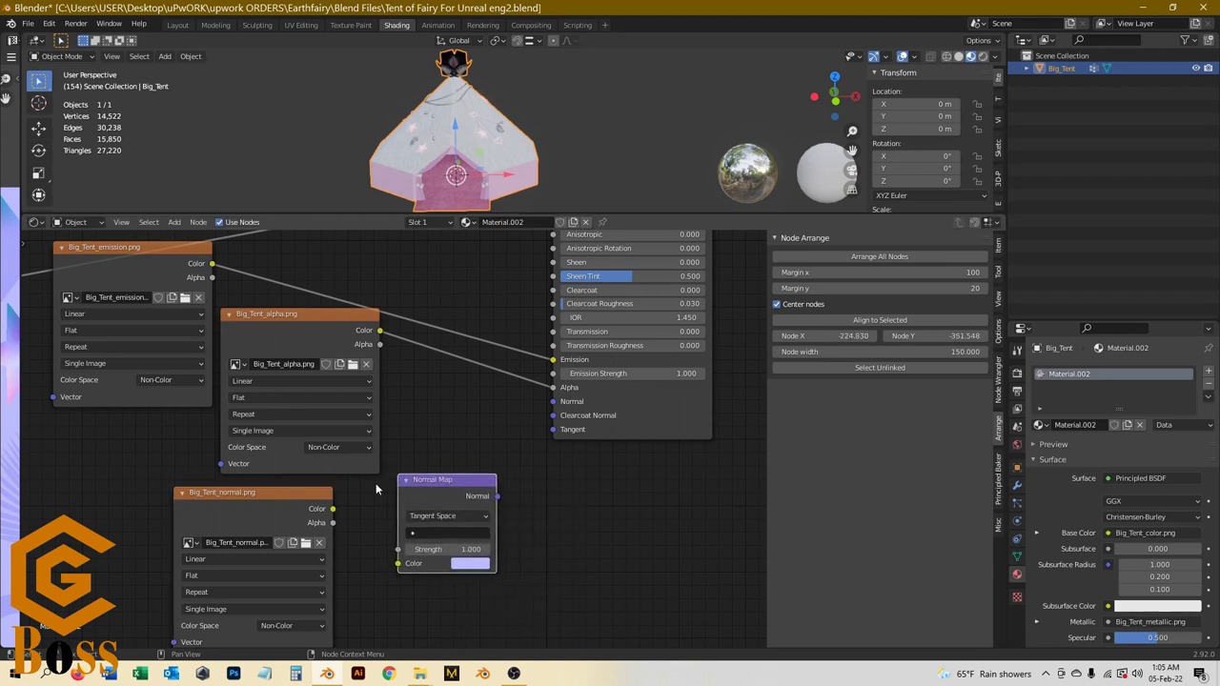
# Step: Link Big_Tent_normal's Color into the Normal Map, and its output to the BSDF's Normal
pyautogui.moveTo(332, 510); pyautogui.dragTo(399, 564)
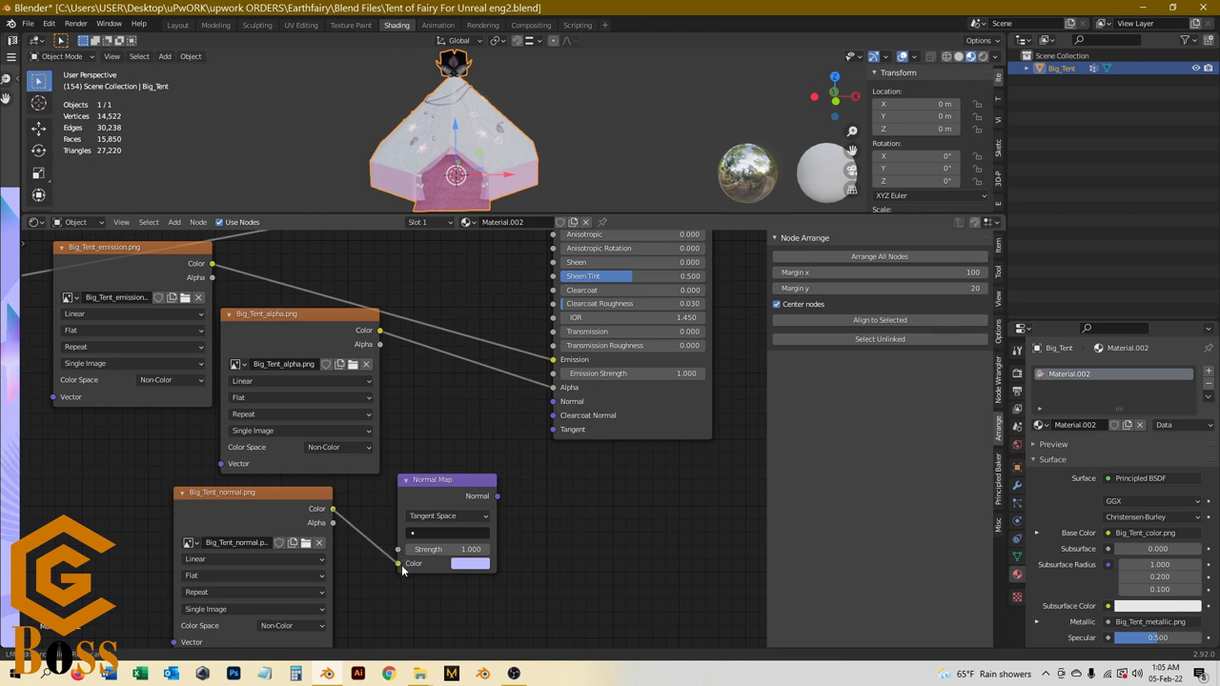
pyautogui.moveTo(499, 499); pyautogui.dragTo(553, 401)
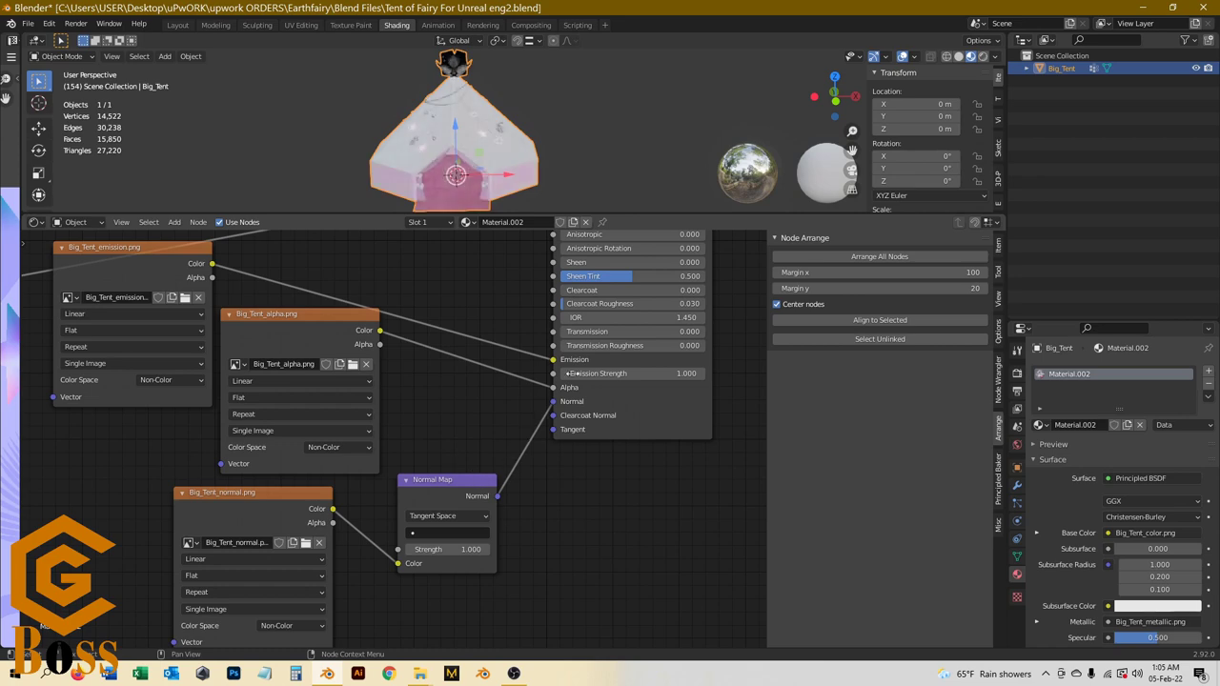
pyautogui.scroll(-4, 448, 506)
# Step: Switch the render engine to Eevee in Render Properties
pyautogui.scroll(3, 452, 510)
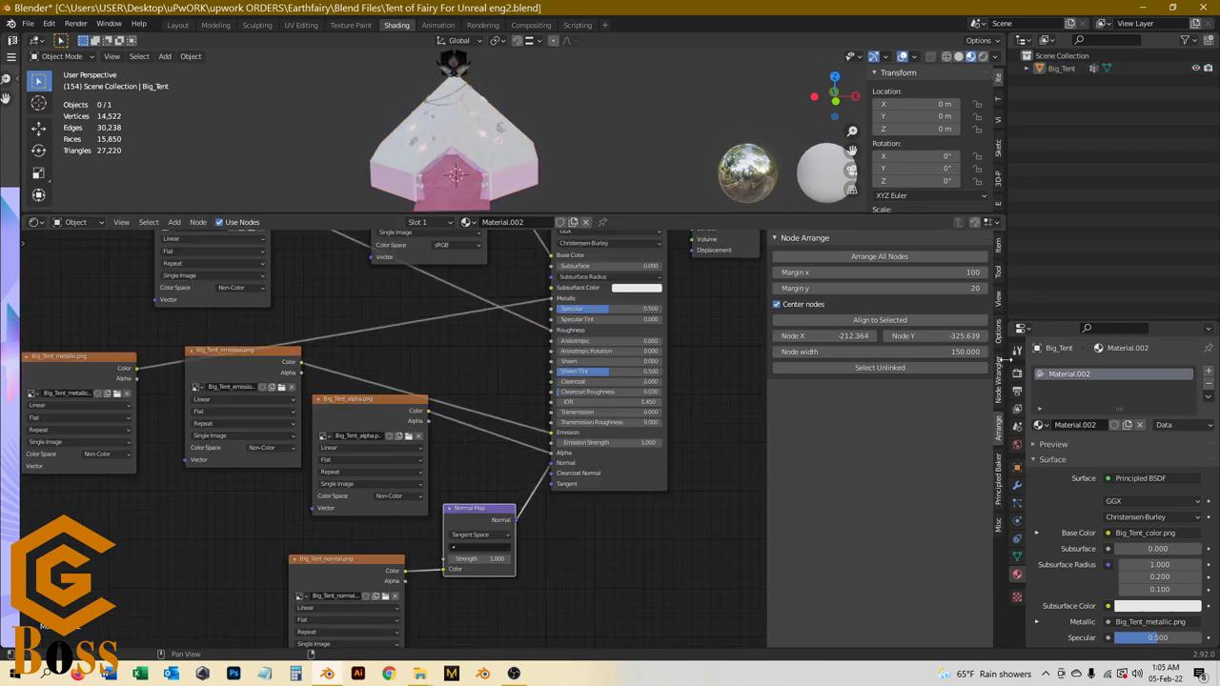
pyautogui.click(1017, 372)
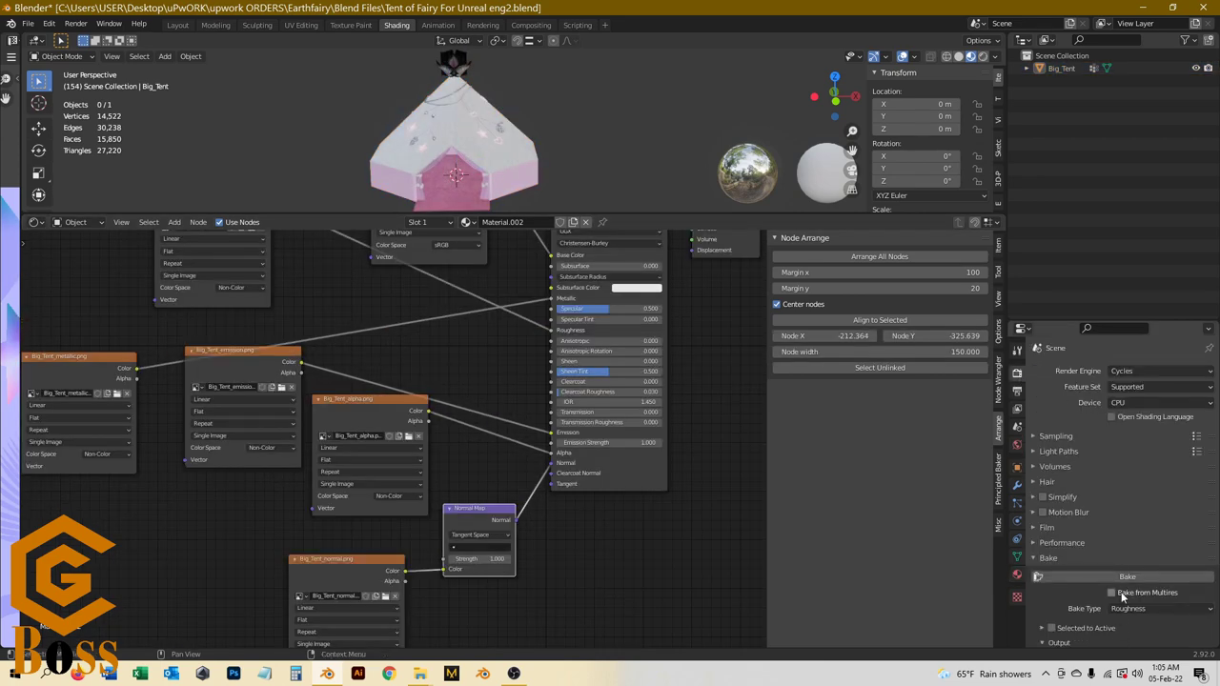
pyautogui.click(1113, 372)
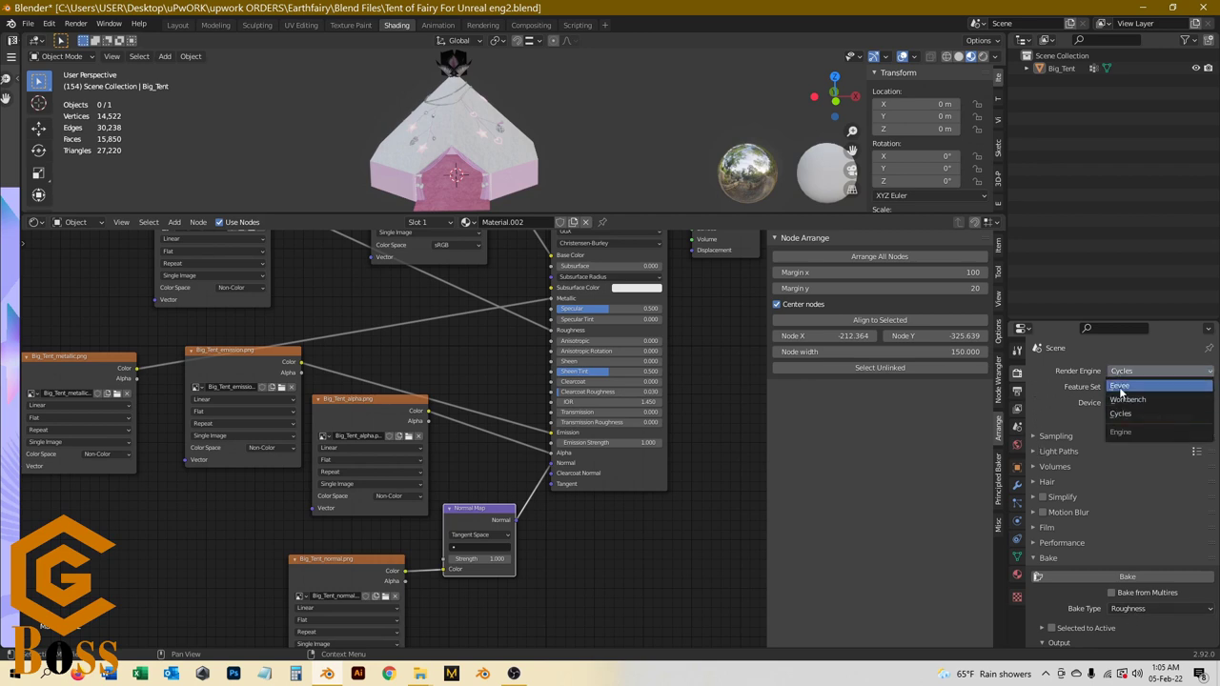
pyautogui.click(1120, 387)
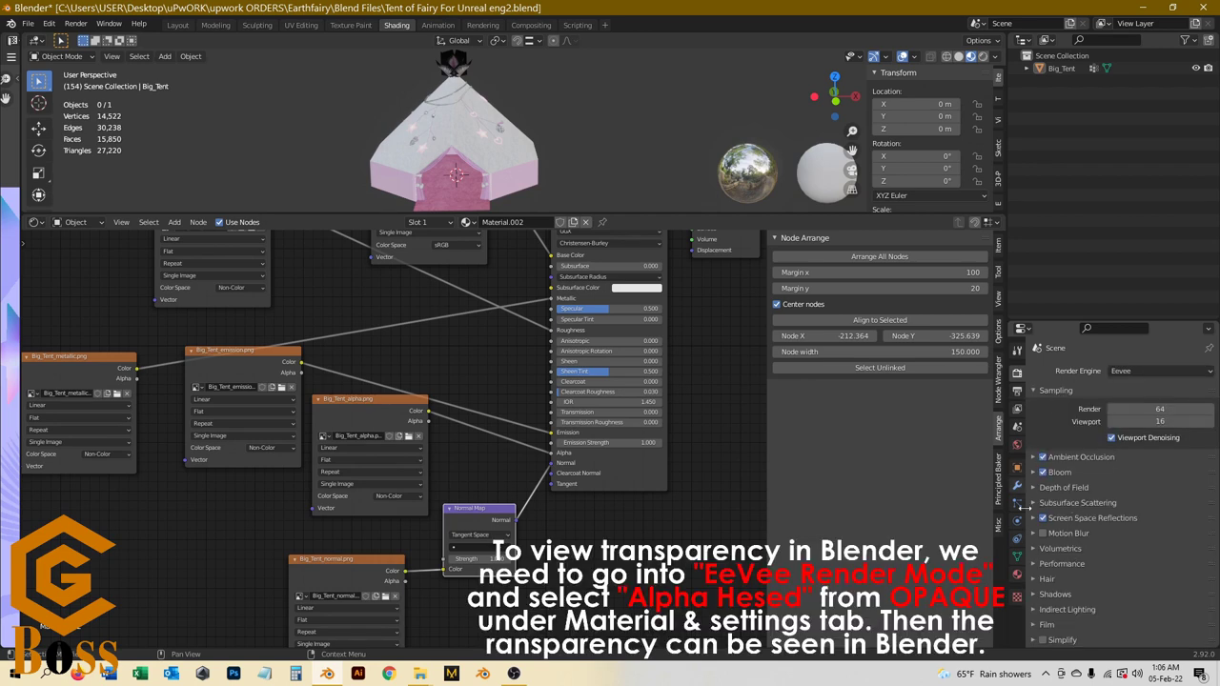
# Step: Set the tent material's Blend Mode to Alpha Hashed and enlarge the 3D viewport
pyautogui.click(1016, 573)
pyautogui.scroll(-10, 1096, 548)
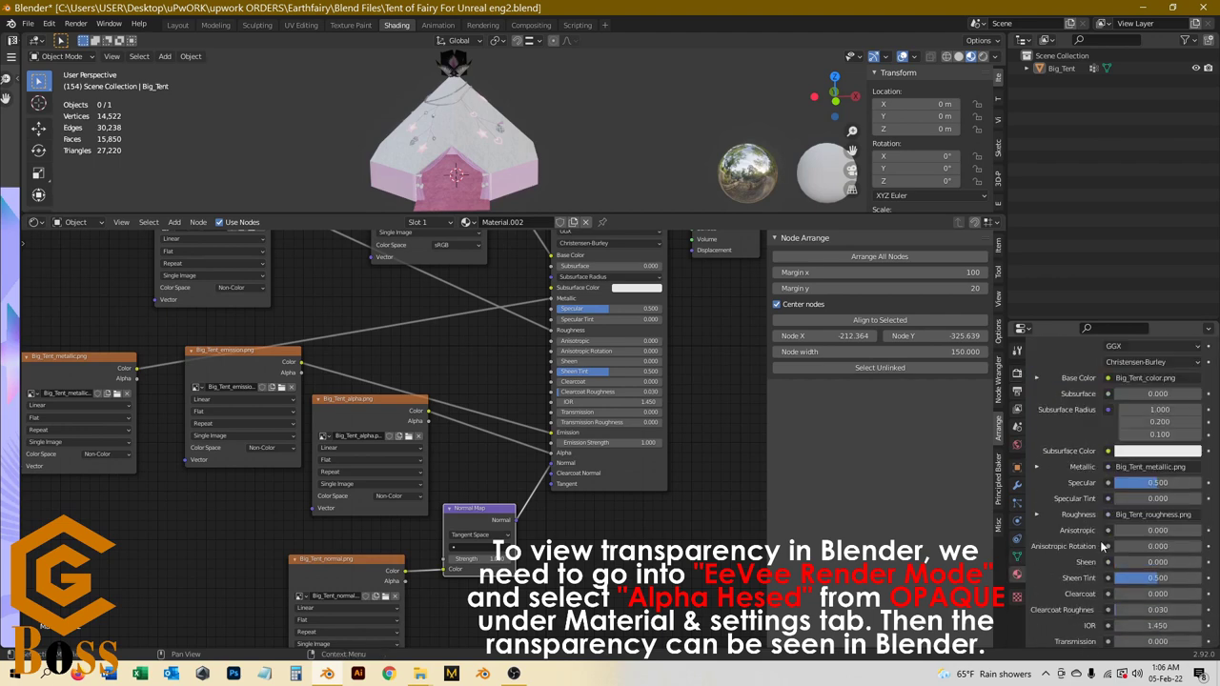
pyautogui.click(1134, 591)
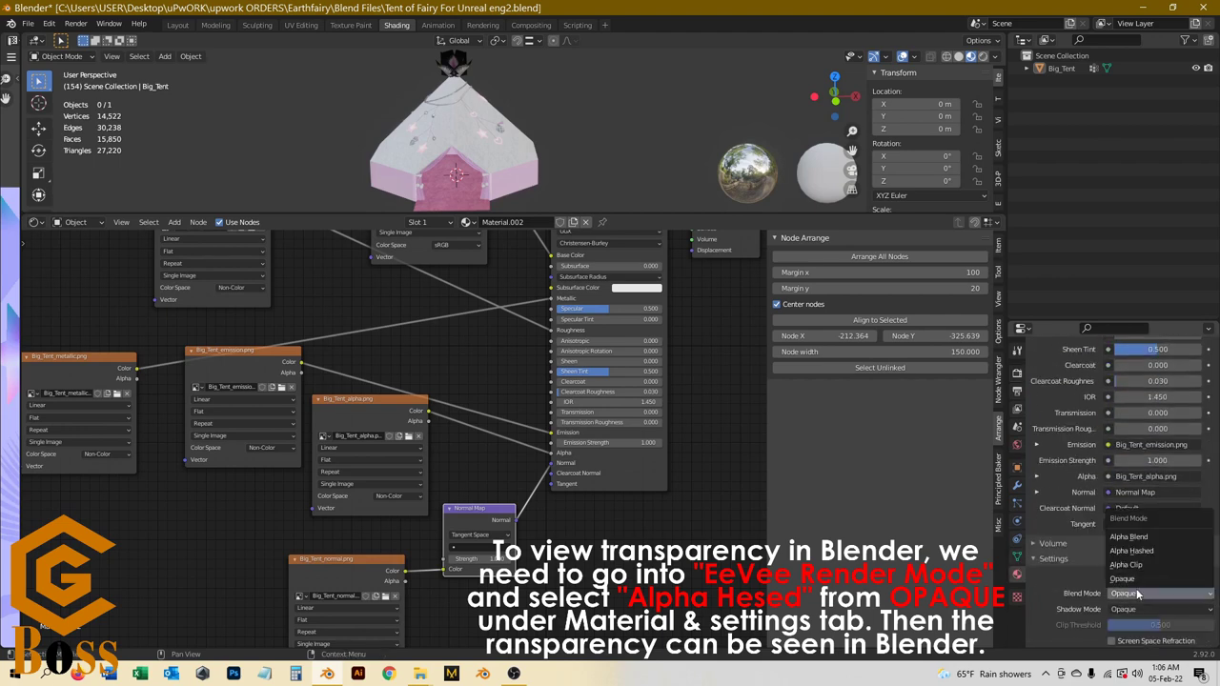
pyautogui.click(1132, 554)
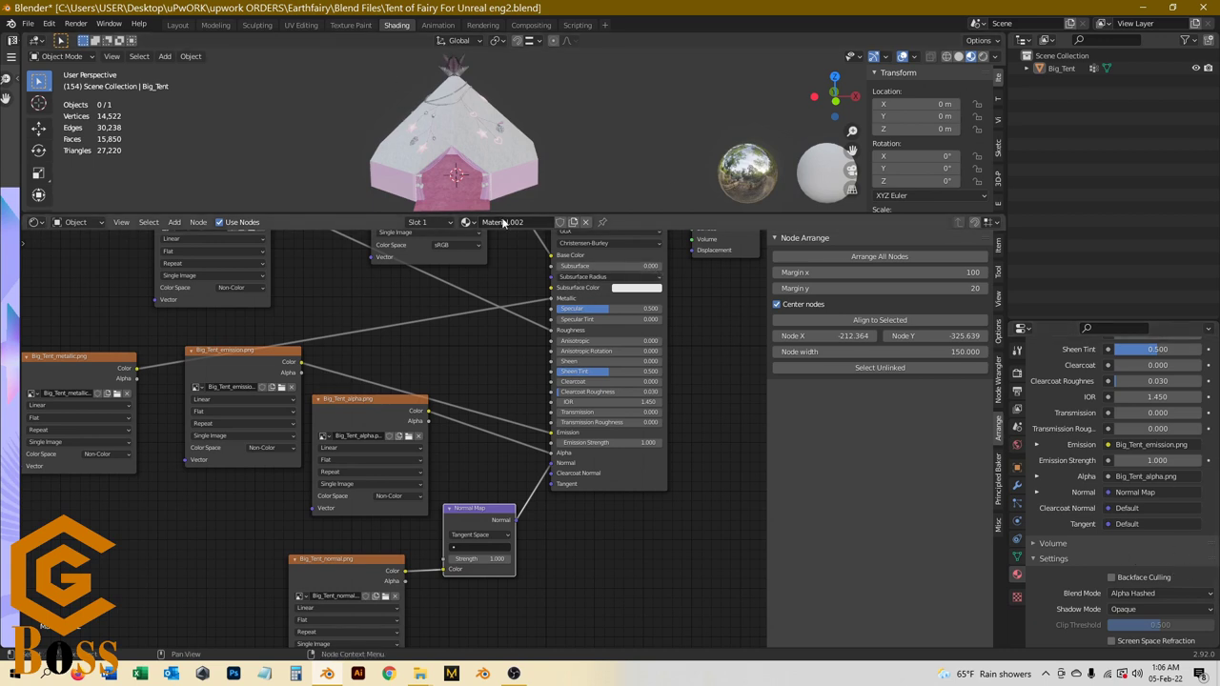
pyautogui.moveTo(505, 211)
pyautogui.mouseDown()
pyautogui.moveTo(505, 238)
pyautogui.moveTo(505, 219)
pyautogui.mouseUp()
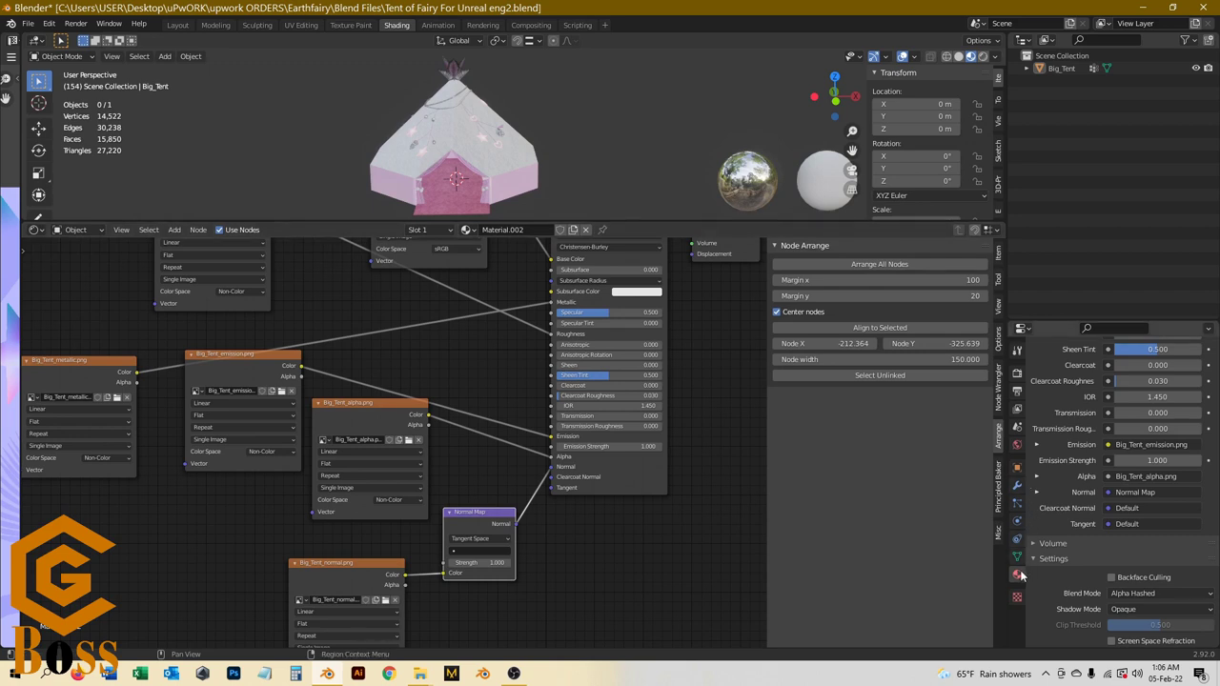
pyautogui.scroll(15, 1088, 547)
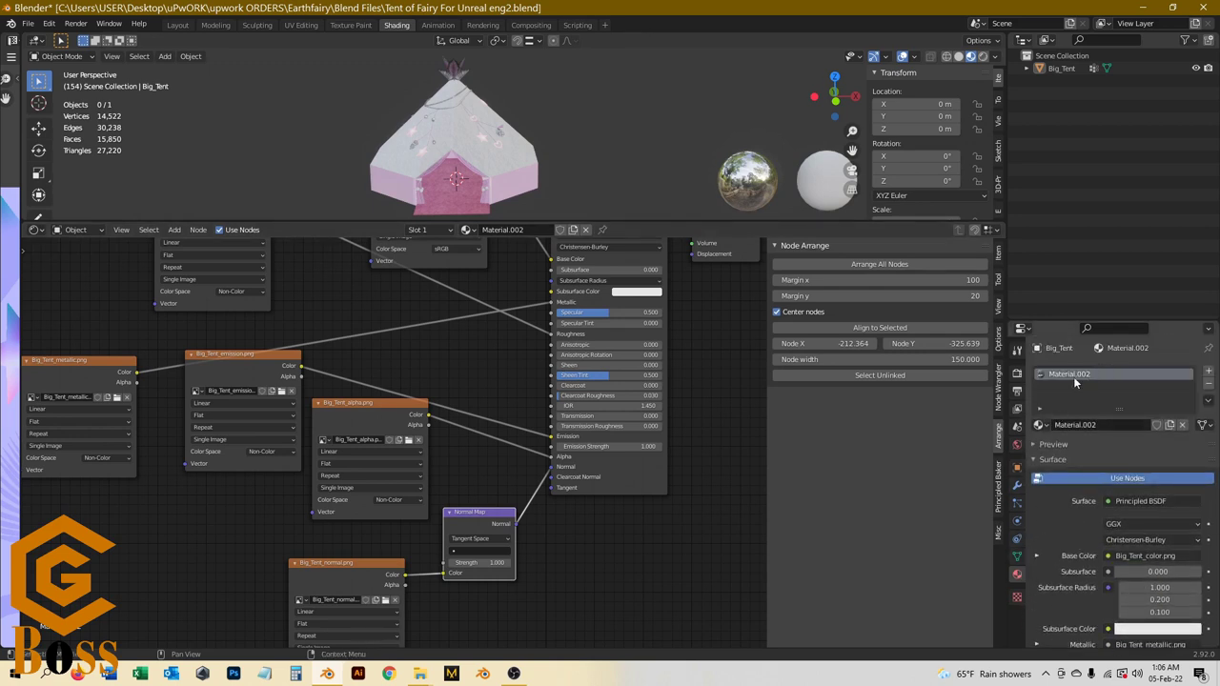
# Step: Arrange all of Material.002's nodes into neat columns with Arrange All Nodes
pyautogui.scroll(-3, 576, 571)
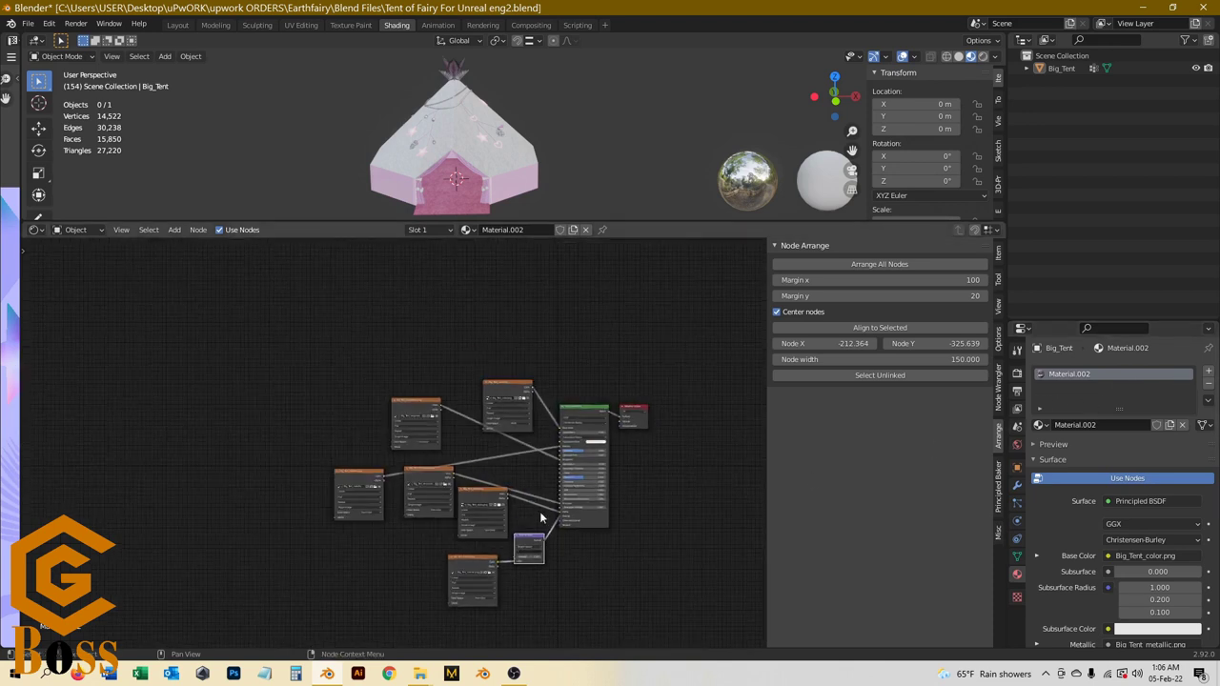
pyautogui.click(871, 264)
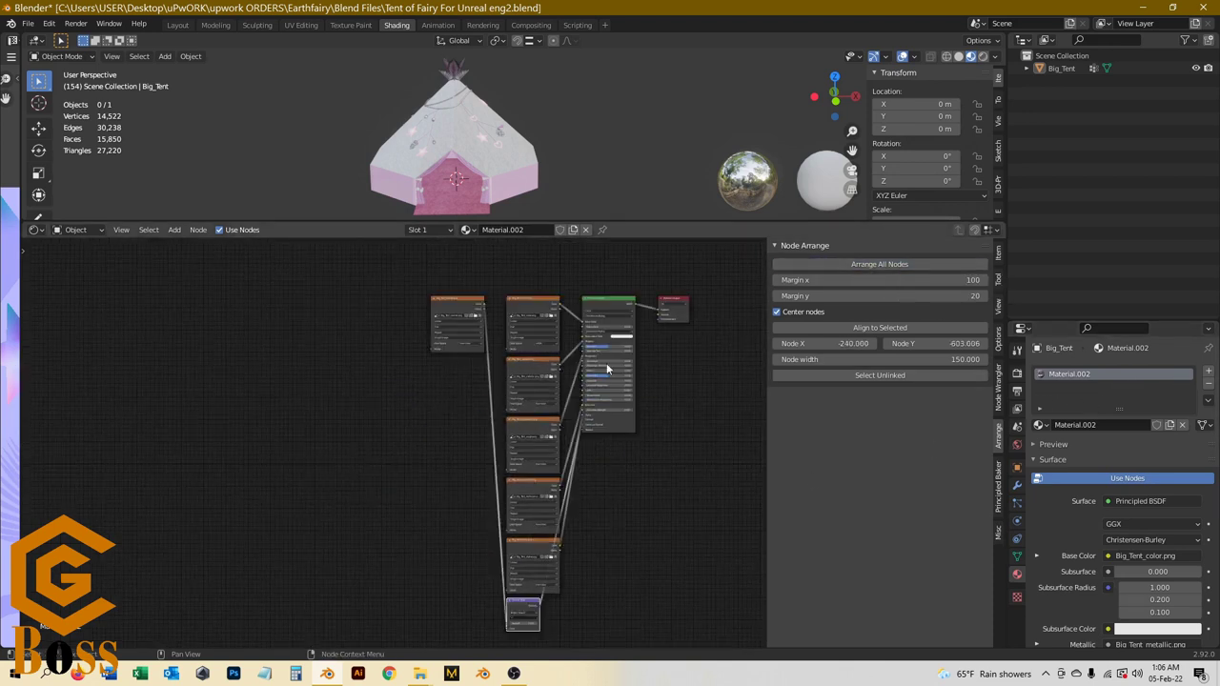
pyautogui.scroll(-1, 436, 466)
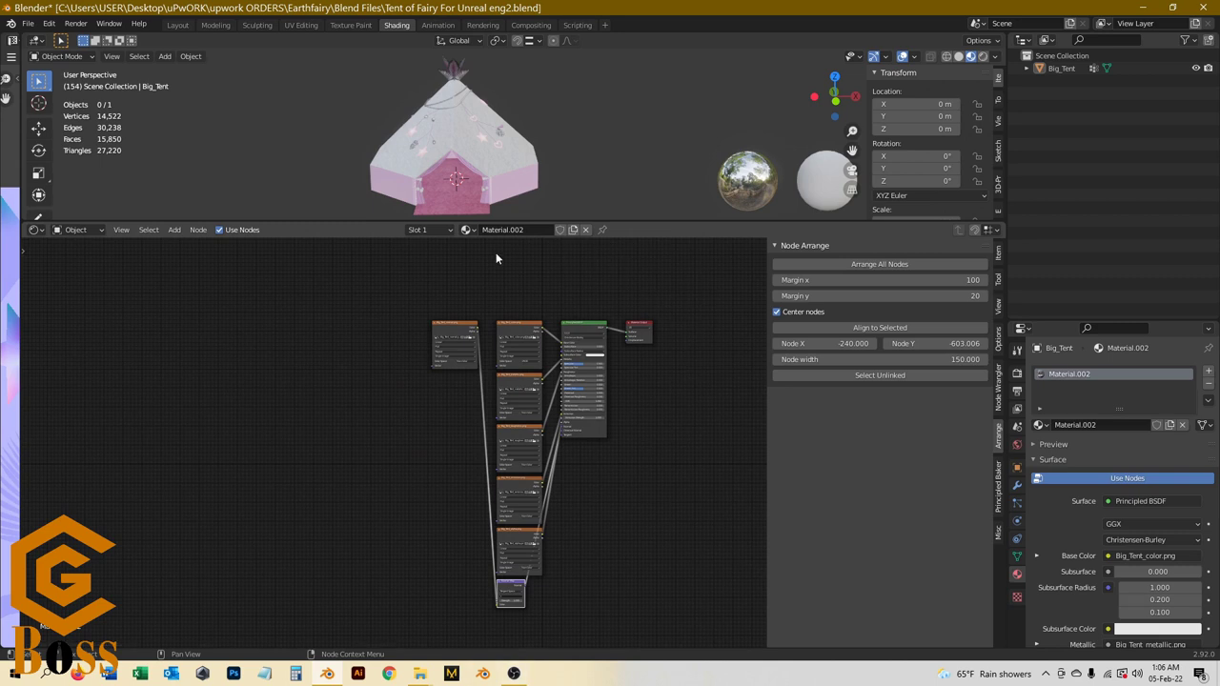
pyautogui.click(379, 318)
pyautogui.moveTo(353, 287); pyautogui.dragTo(710, 617)
pyautogui.scroll(6, 517, 313)
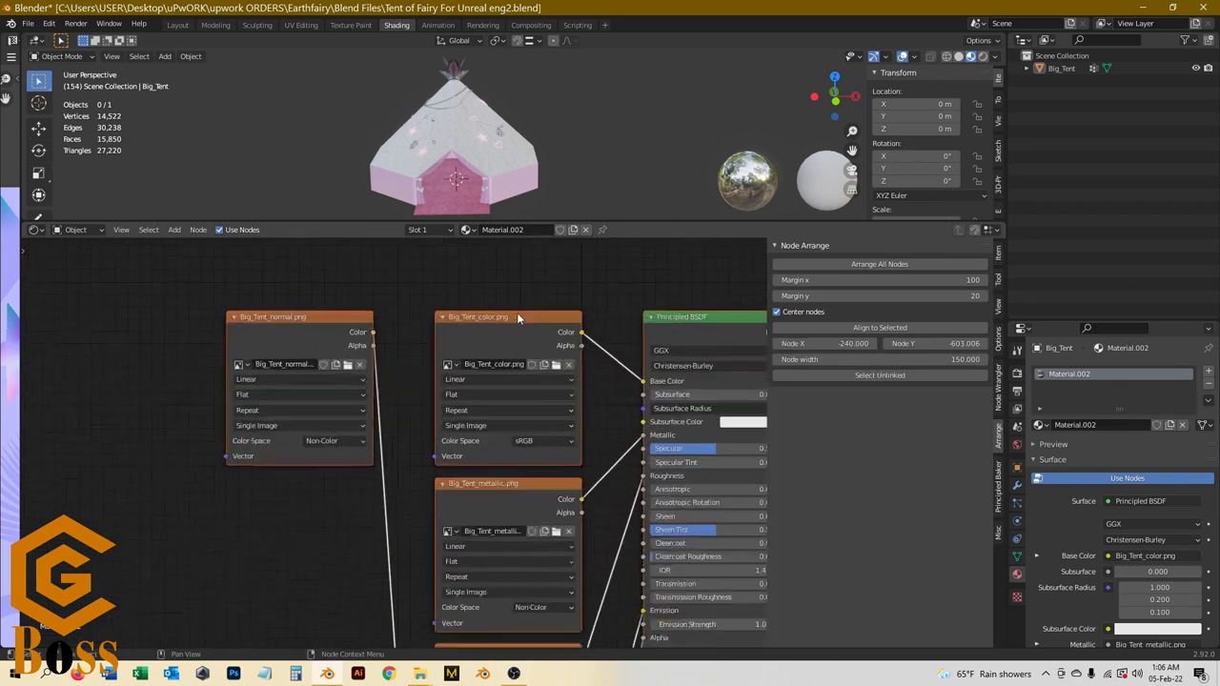
pyautogui.click(516, 302)
# Step: Zoom around the node editor and give the 3D viewport more height
pyautogui.scroll(-2, 469, 287)
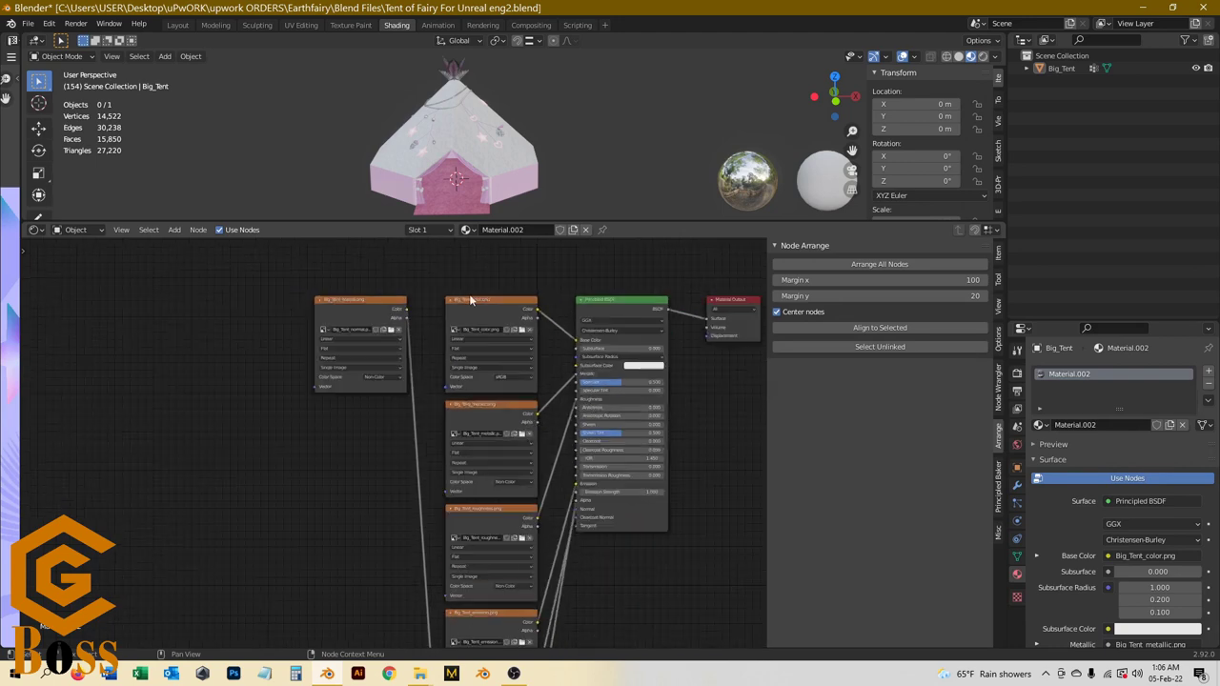
pyautogui.scroll(1, 495, 424)
pyautogui.scroll(-2, 457, 325)
pyautogui.scroll(4, 474, 499)
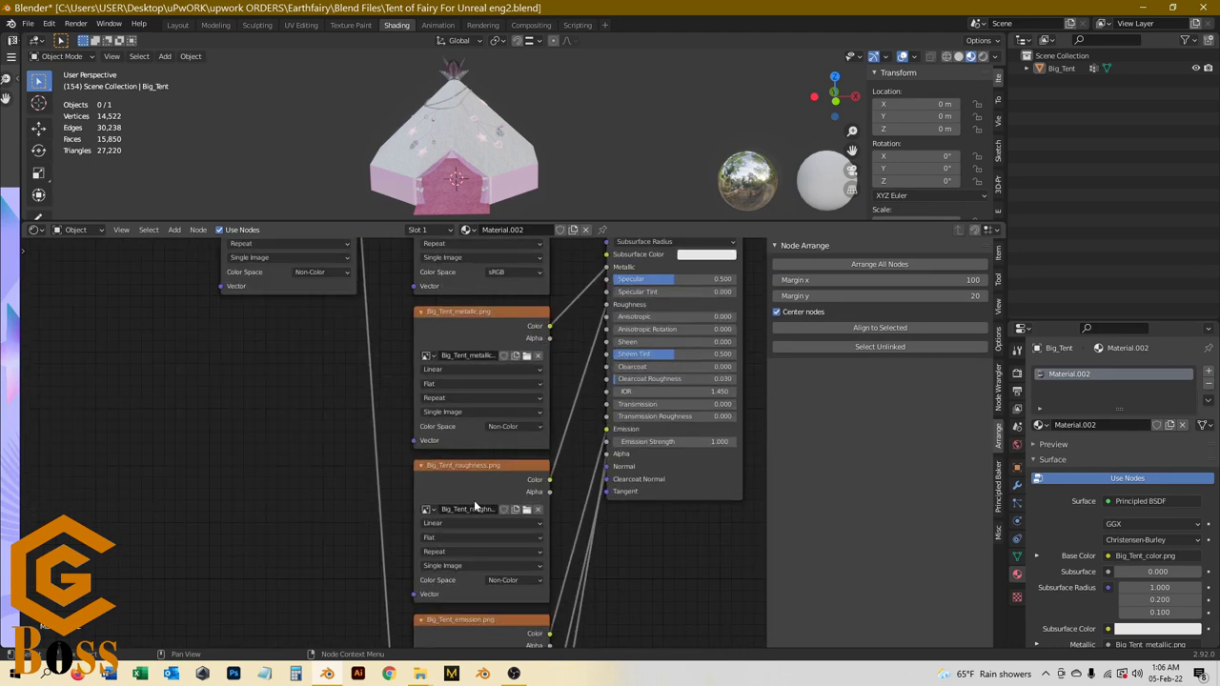
pyautogui.scroll(-2, 462, 363)
pyautogui.scroll(3, 464, 601)
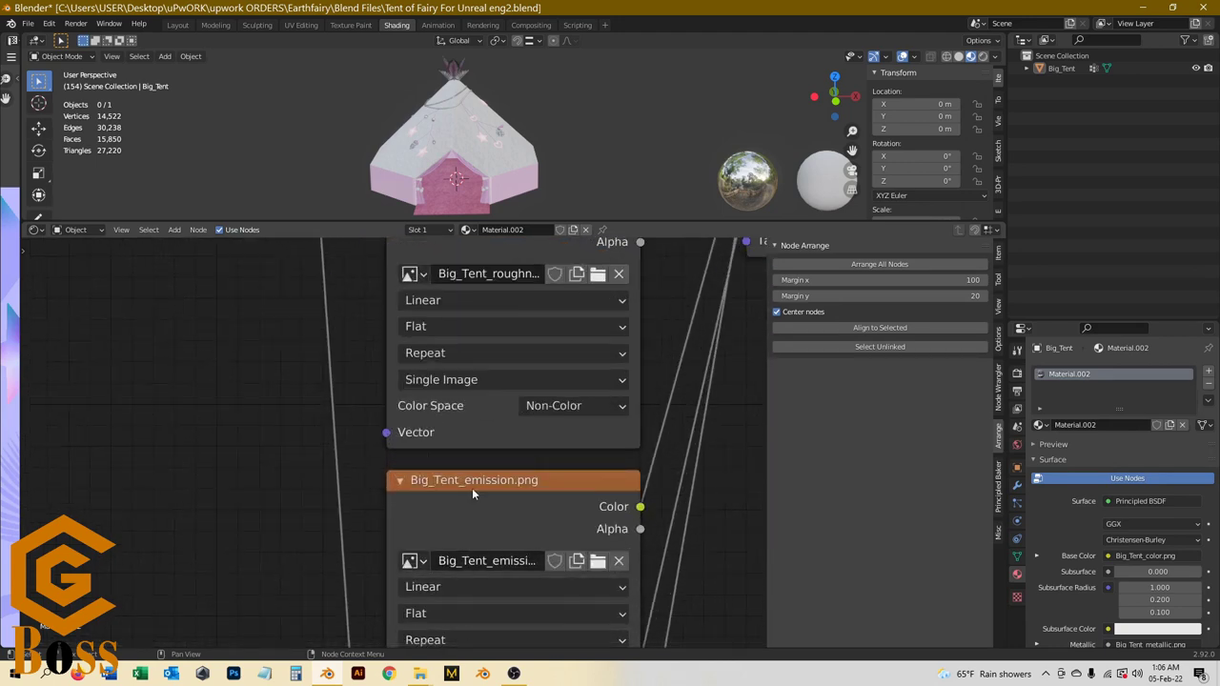
pyautogui.scroll(-3, 472, 488)
pyautogui.scroll(1, 480, 400)
pyautogui.scroll(-3, 480, 394)
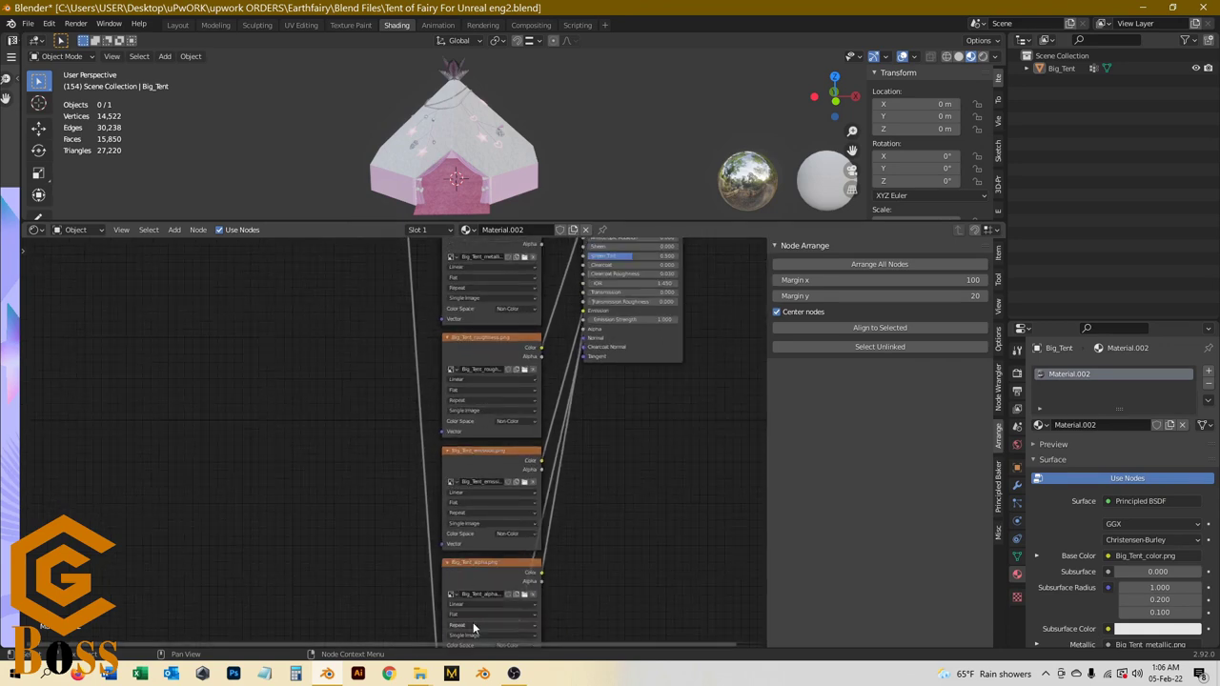
pyautogui.scroll(4, 472, 621)
pyautogui.scroll(-2, 484, 578)
pyautogui.scroll(-2, 484, 578)
pyautogui.scroll(4, 404, 320)
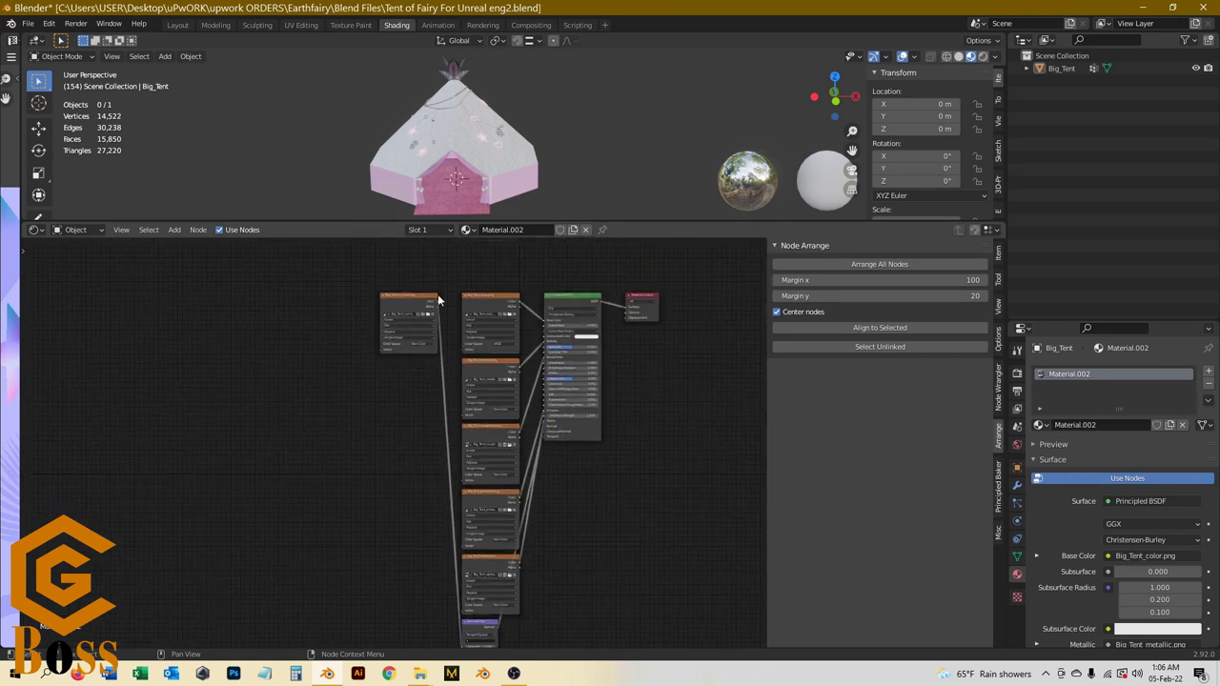
pyautogui.scroll(-4, 406, 330)
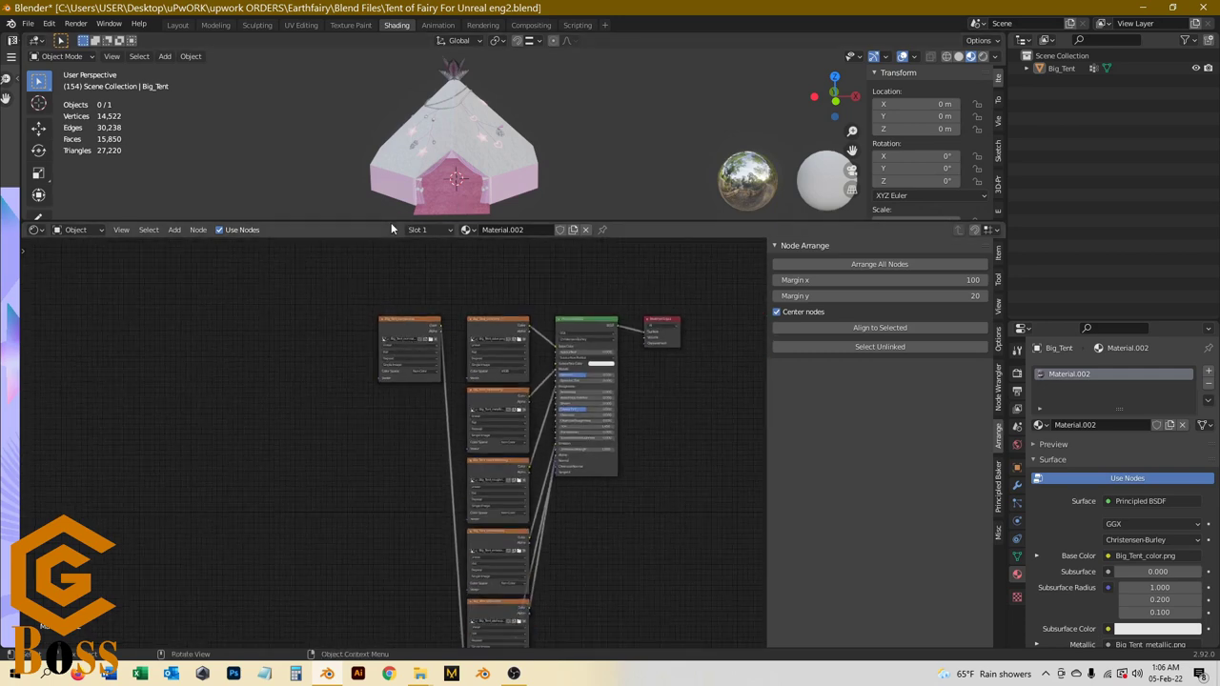
pyautogui.moveTo(390, 222); pyautogui.dragTo(390, 368)
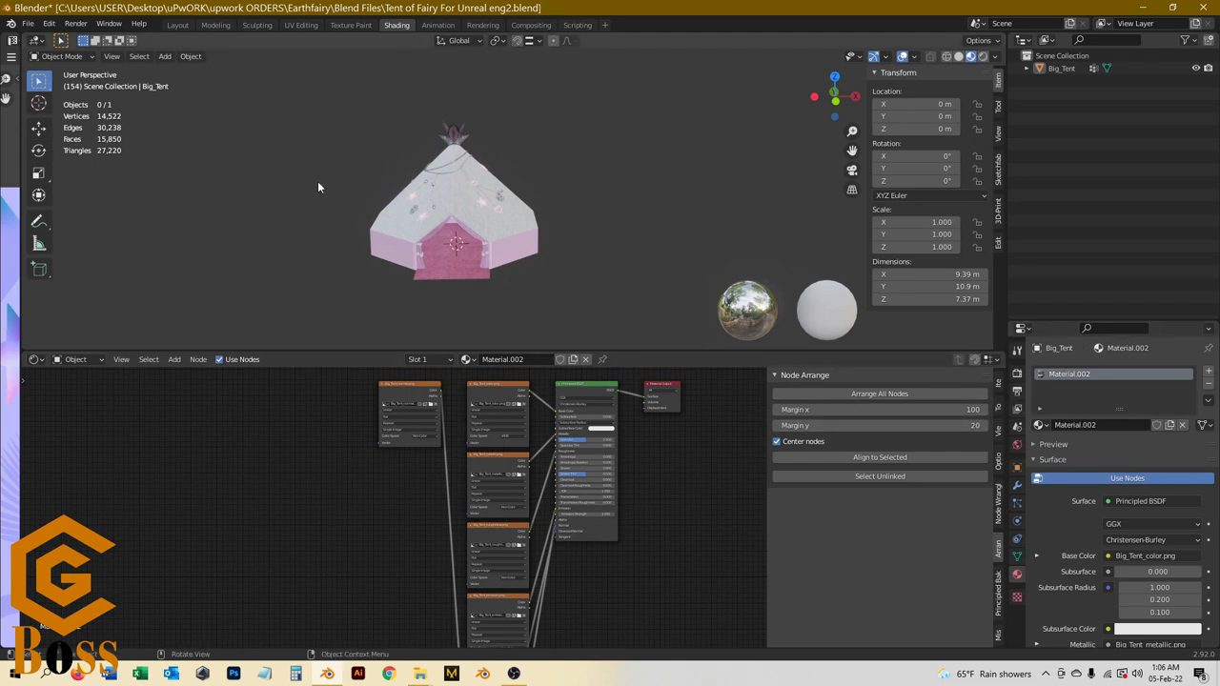
# Step: Close the leftover Blender File View window and select the Big_Tent object
pyautogui.scroll(4, 317, 187)
pyautogui.scroll(-5, 317, 187)
pyautogui.moveTo(317, 186); pyautogui.dragTo(416, 217, button='middle')
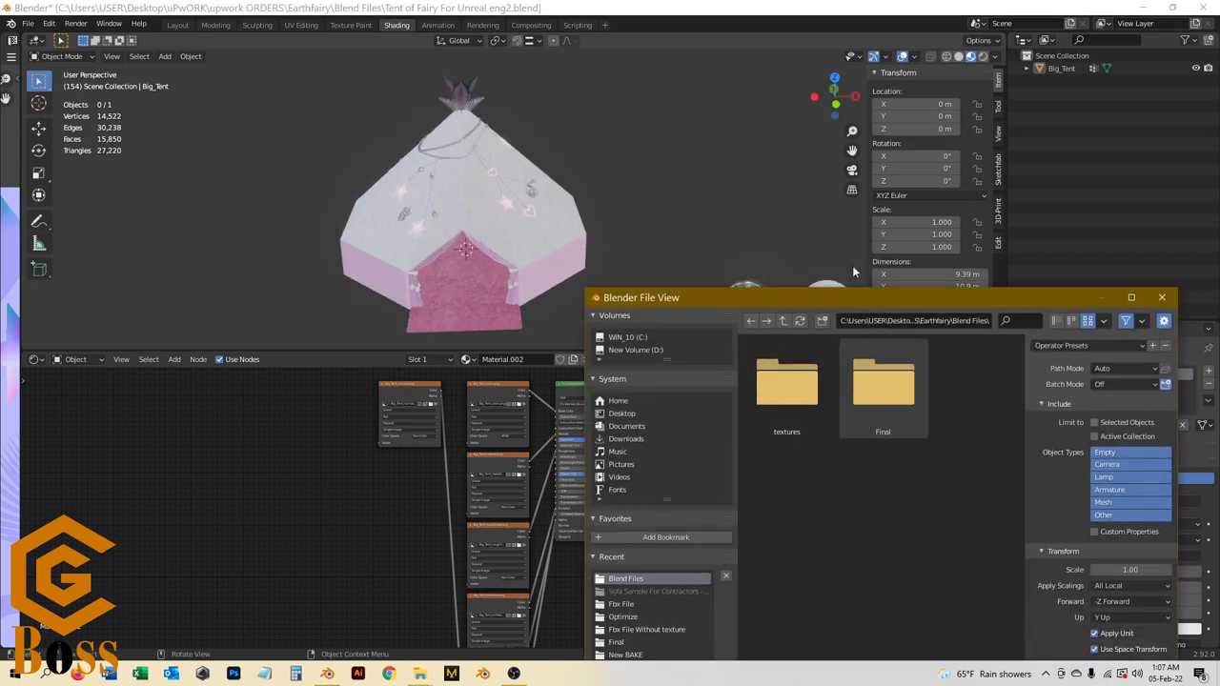
pyautogui.click(1163, 299)
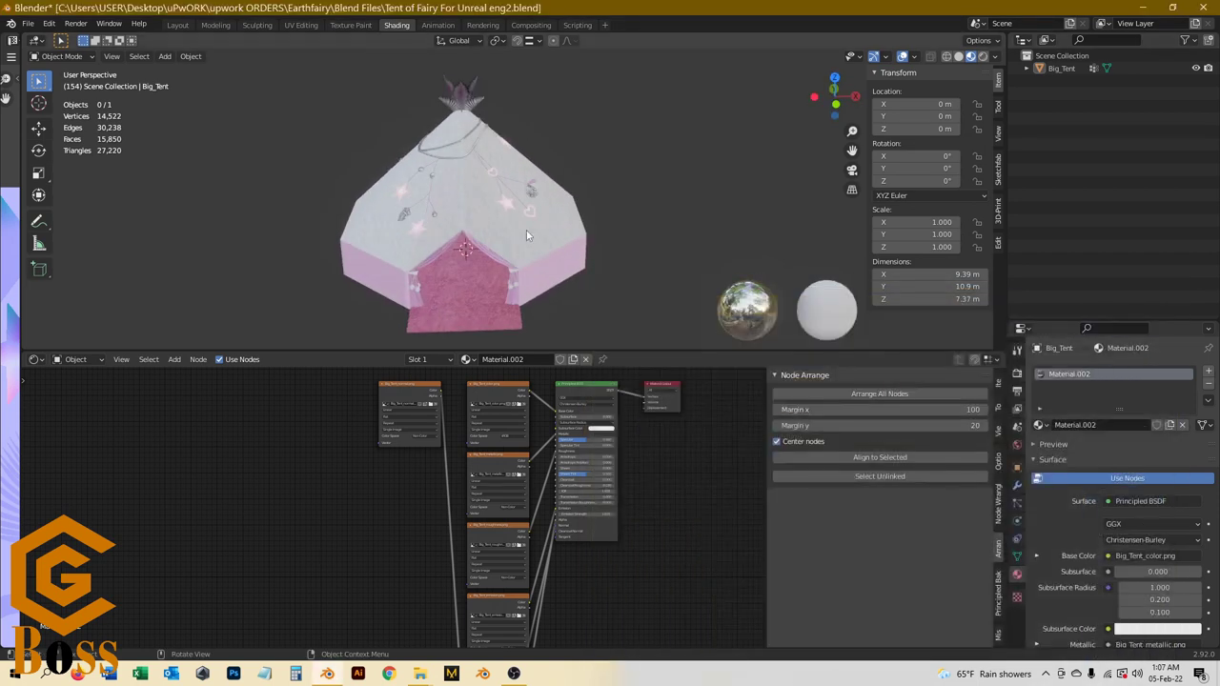
pyautogui.click(441, 172)
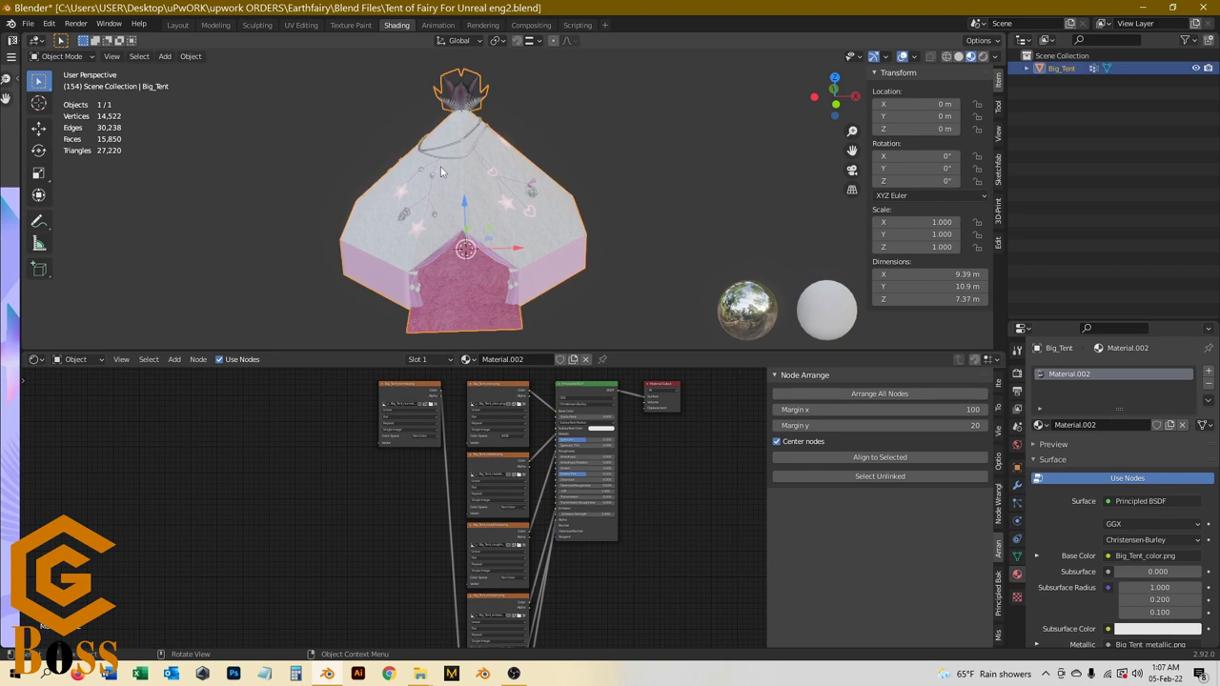
# Step: Start an FBX export with Path Mode set to Copy and Embed Textures enabled
pyautogui.click(28, 23)
pyautogui.moveTo(64, 211)
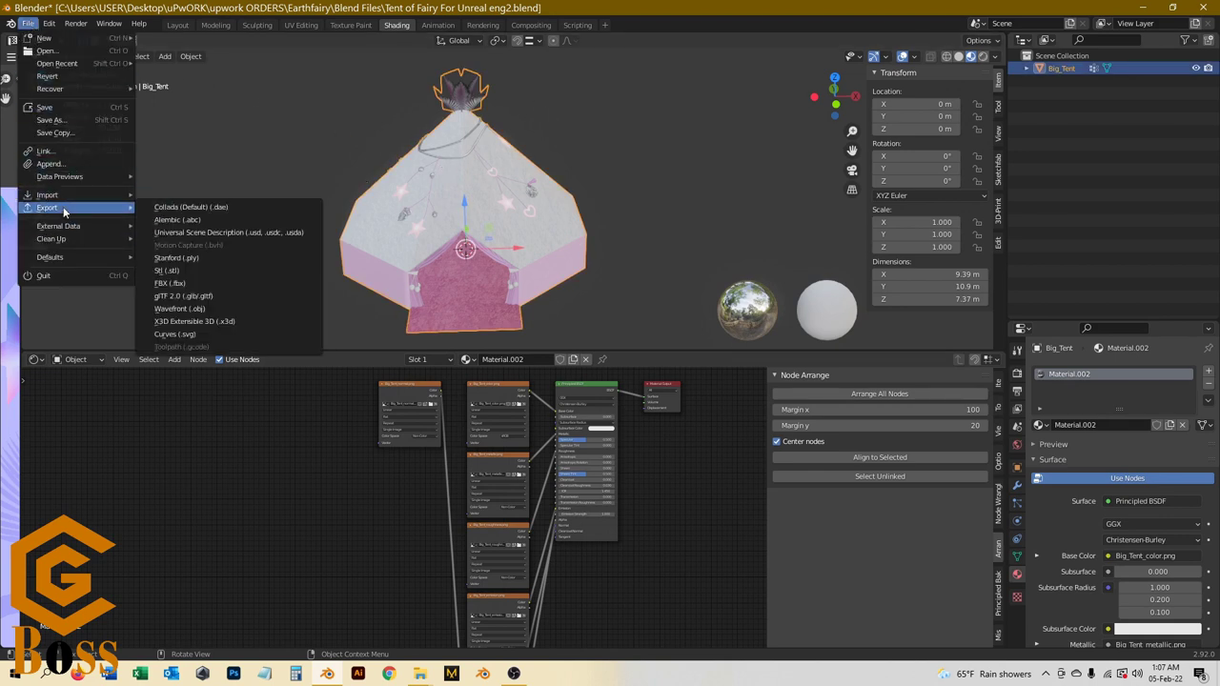
pyautogui.click(202, 283)
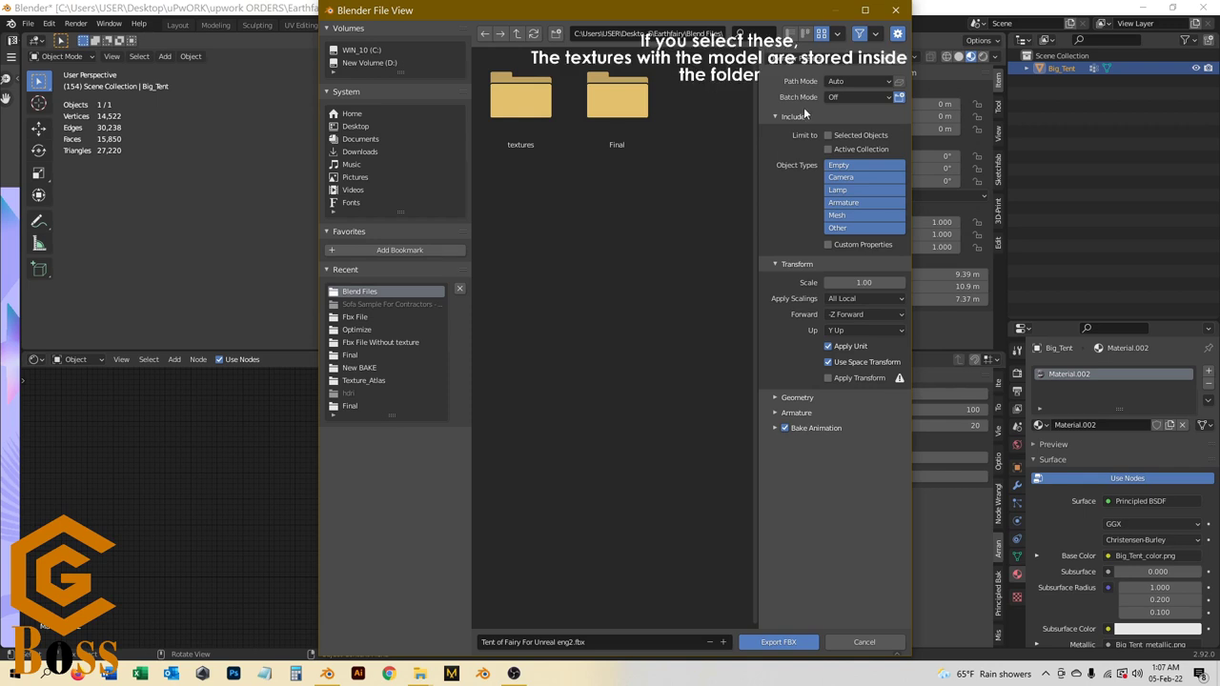
pyautogui.click(862, 81)
pyautogui.click(853, 165)
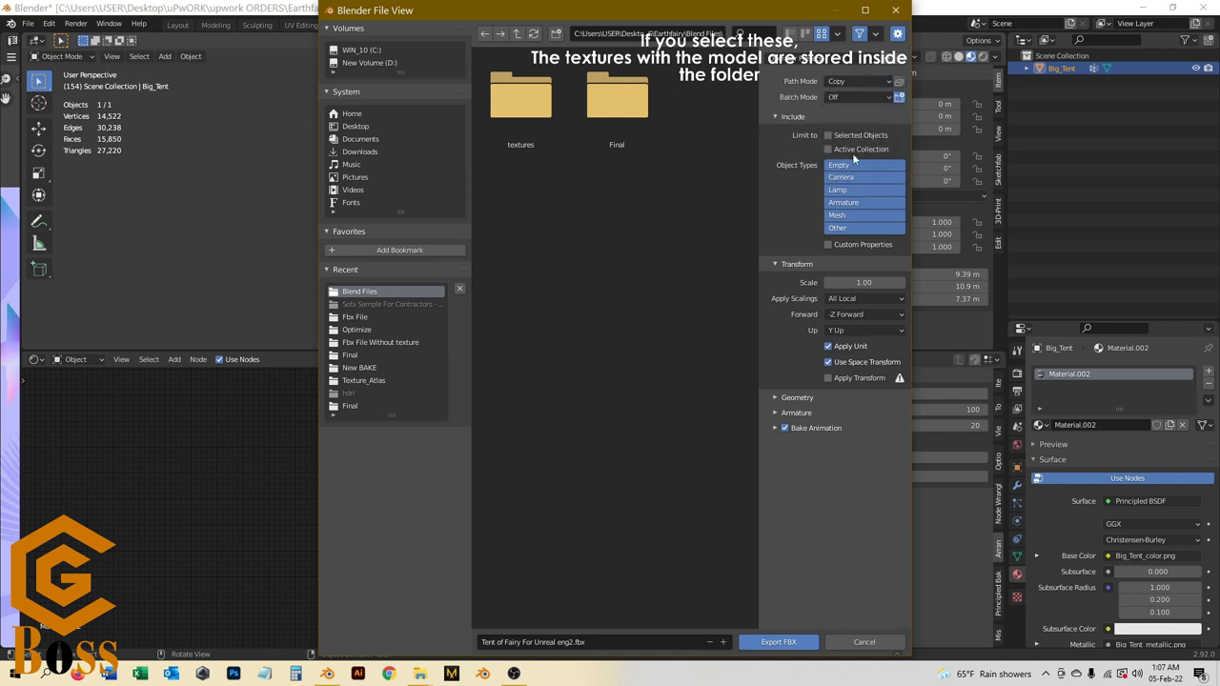
pyautogui.click(898, 82)
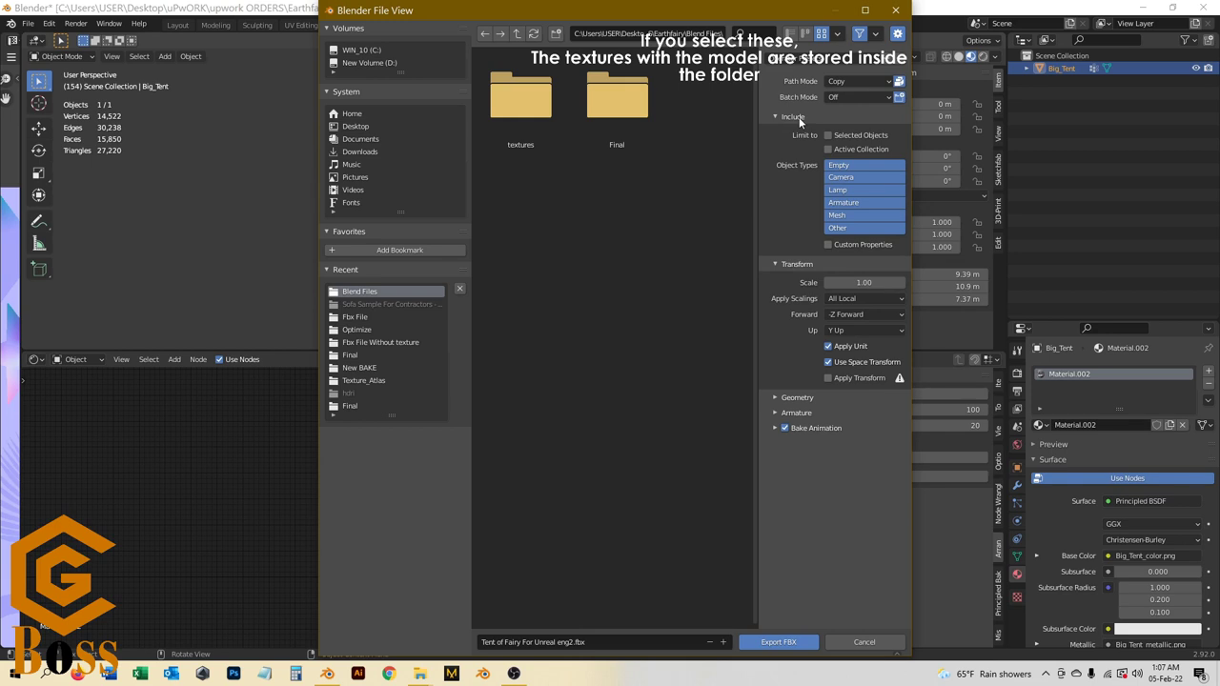
pyautogui.click(898, 82)
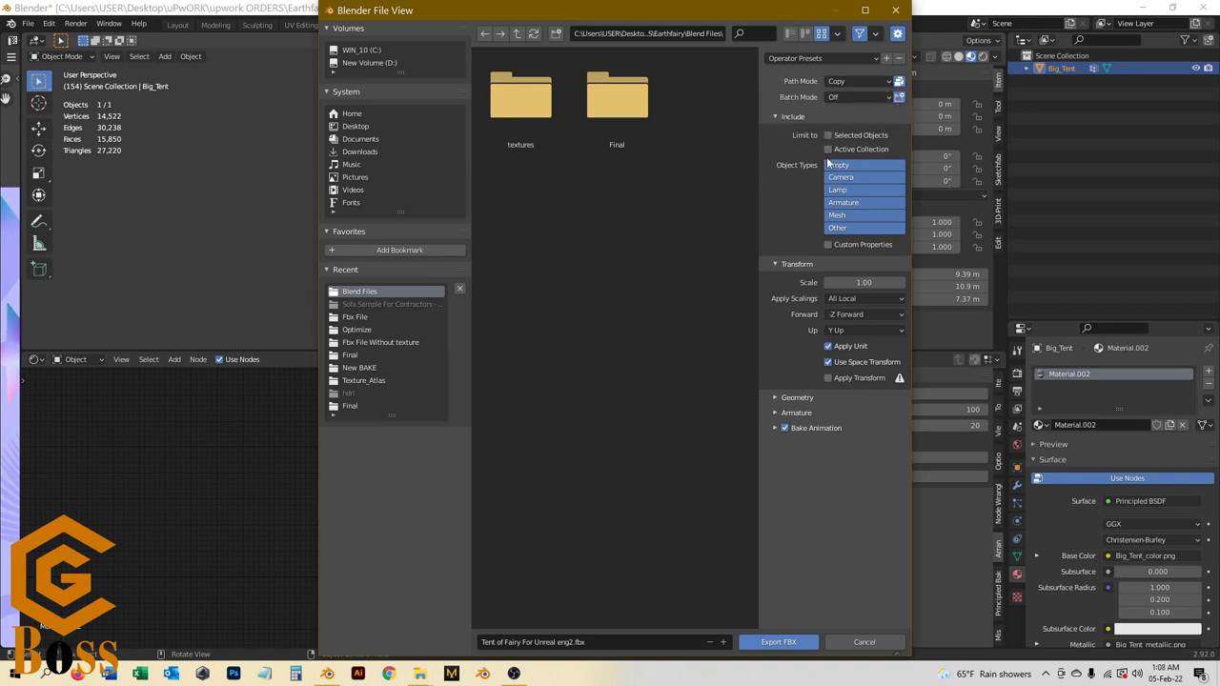
# Step: Limit the export to selected Mesh objects, Smoothing to Face, and no leaf bones
pyautogui.click(846, 216)
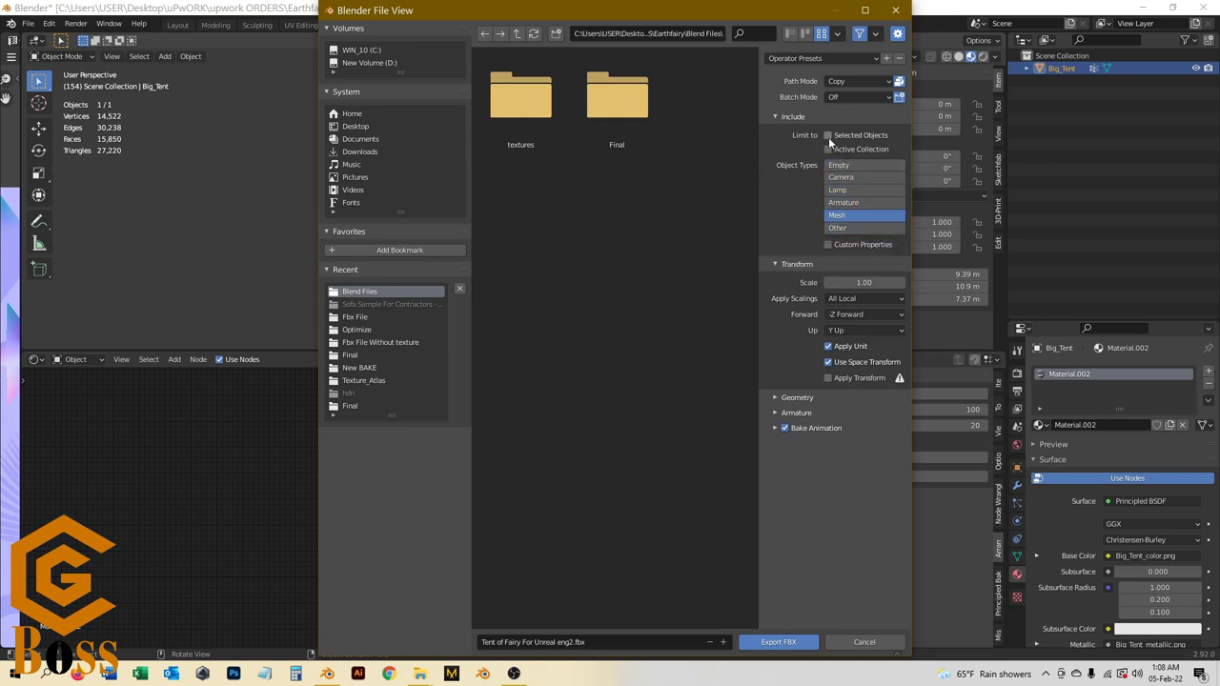
pyautogui.click(827, 135)
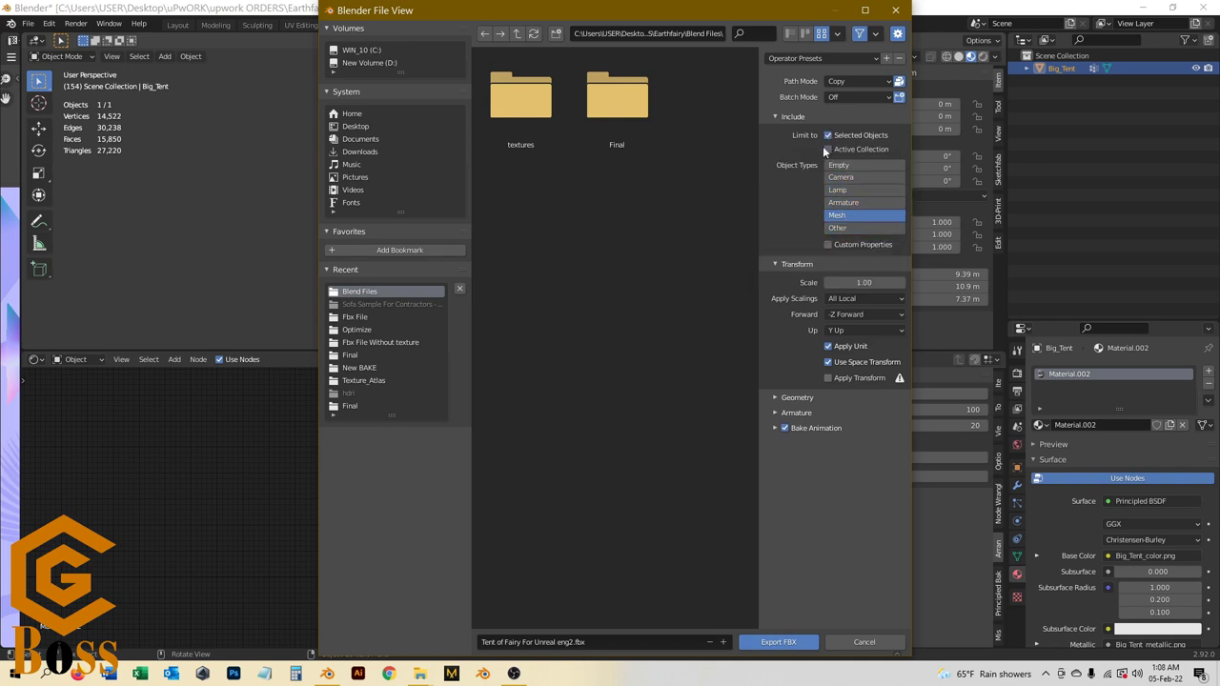
pyautogui.click(796, 264)
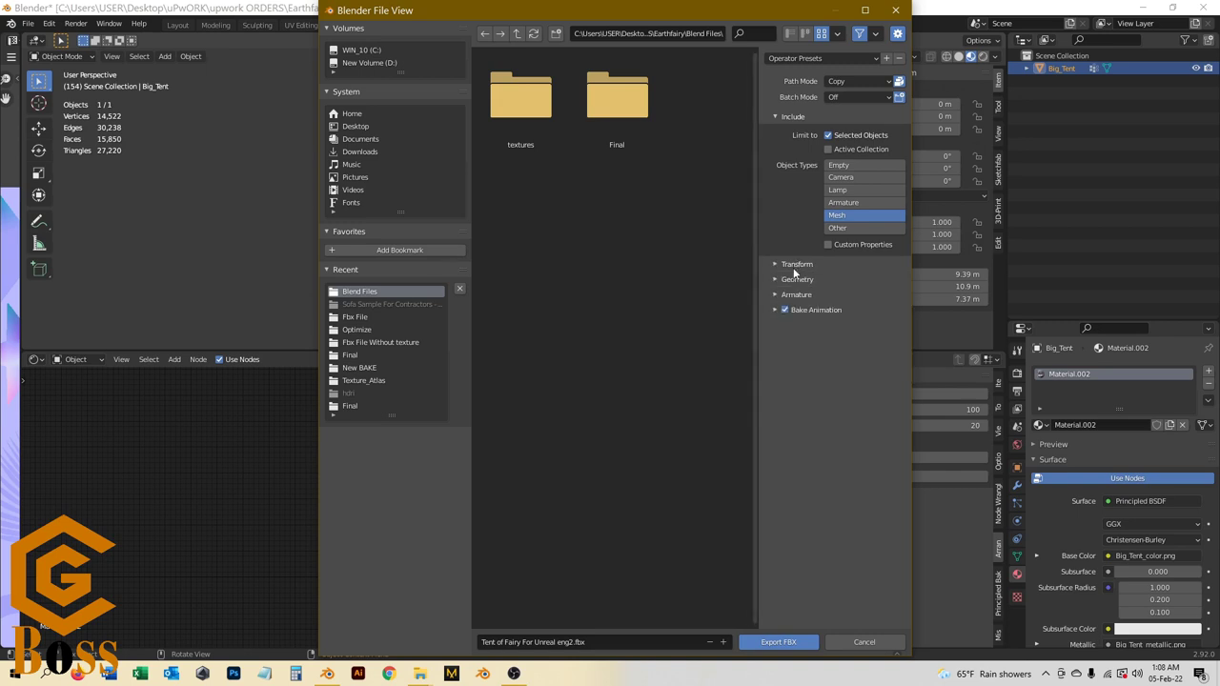
pyautogui.click(797, 279)
pyautogui.click(854, 298)
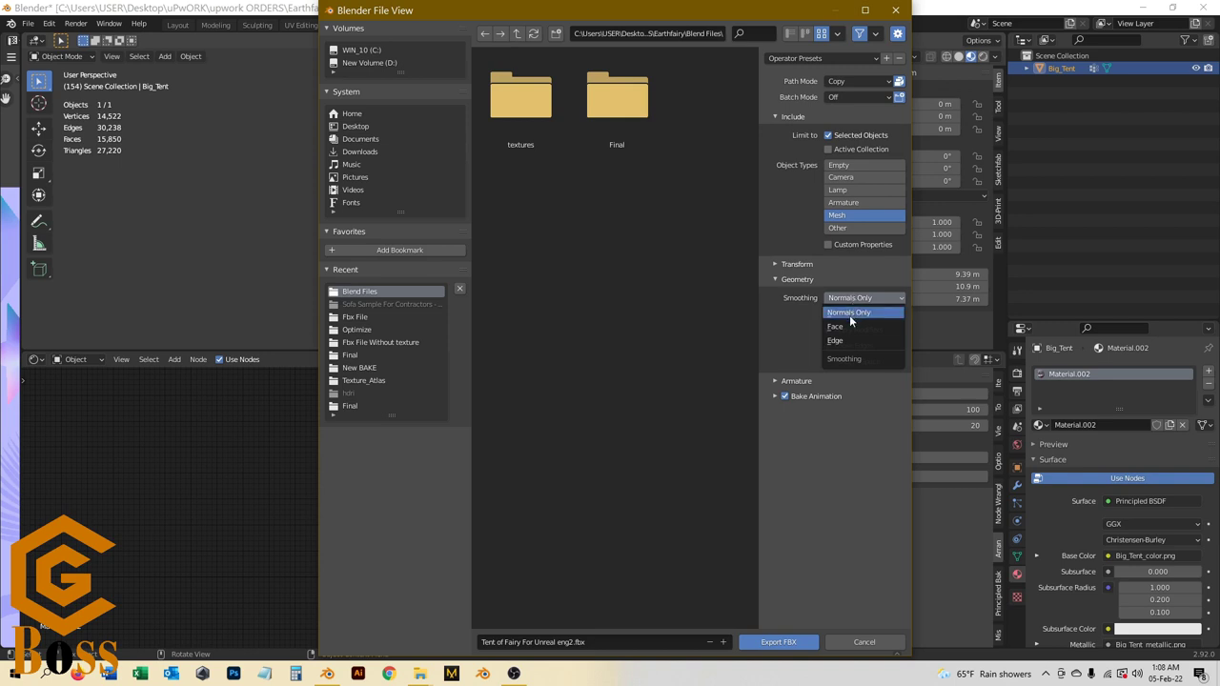
pyautogui.click(846, 327)
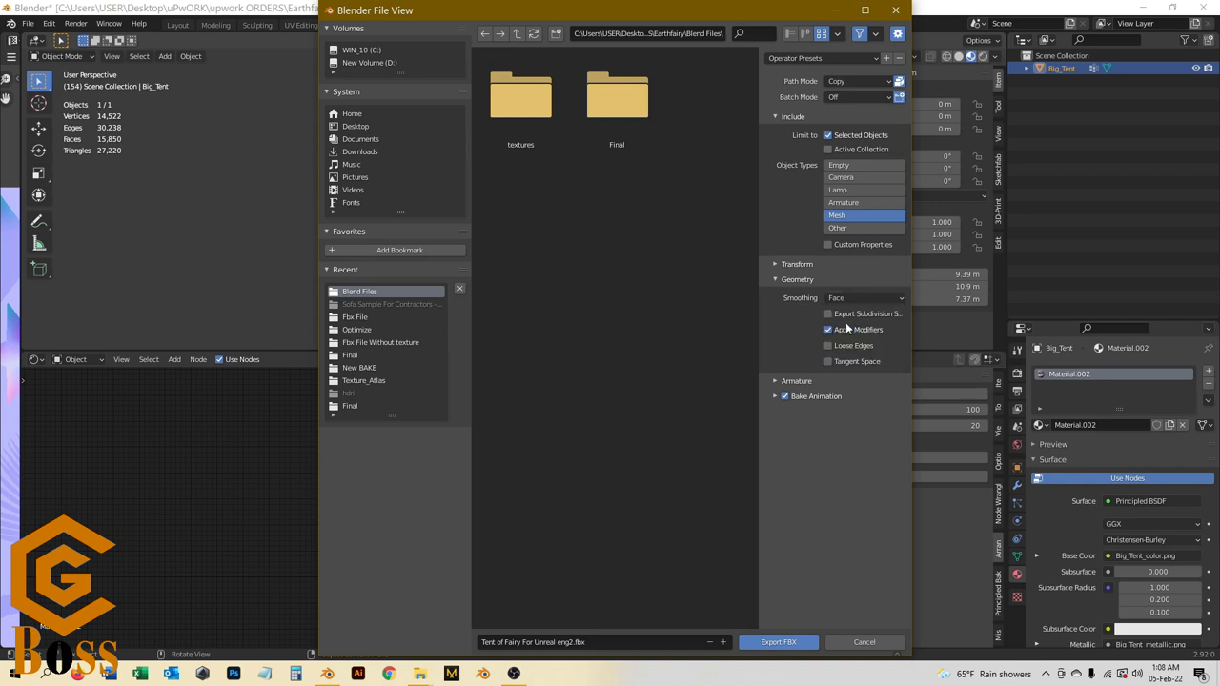
pyautogui.click(794, 279)
pyautogui.click(795, 296)
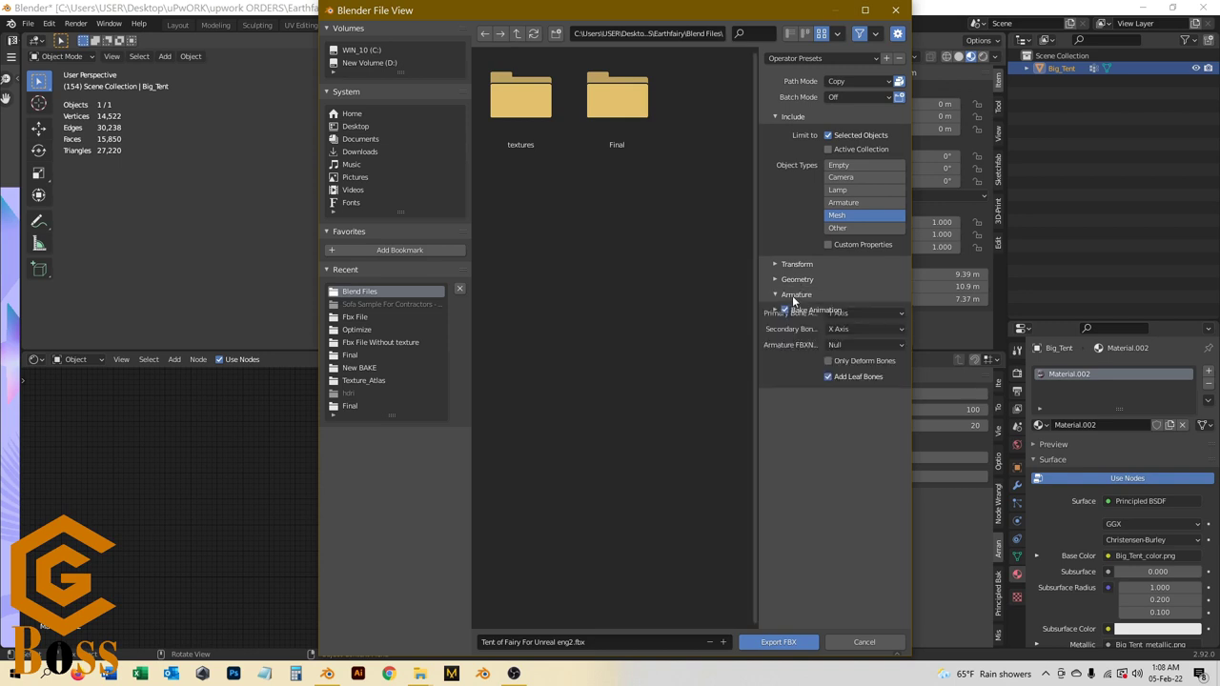
pyautogui.click(829, 377)
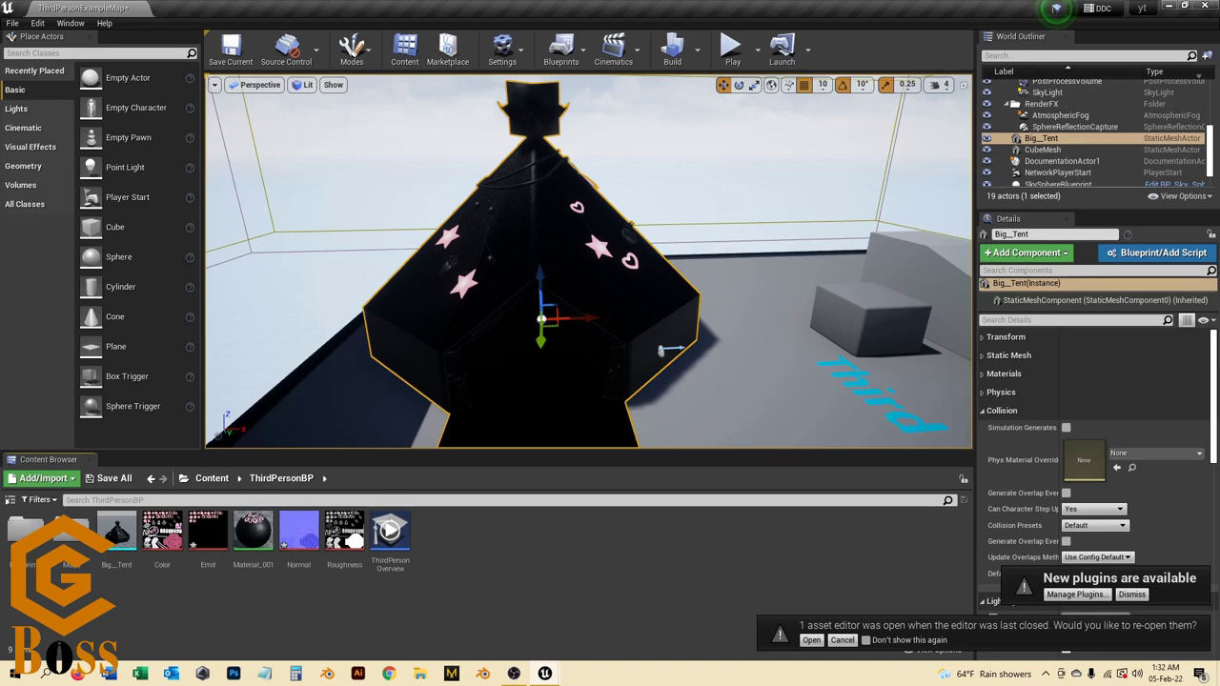
# Step: Orbit and move closer around the Big_Tent actor to inspect its pink stars and hearts
pyautogui.moveTo(540, 324); pyautogui.dragTo(485, 320, button='right')
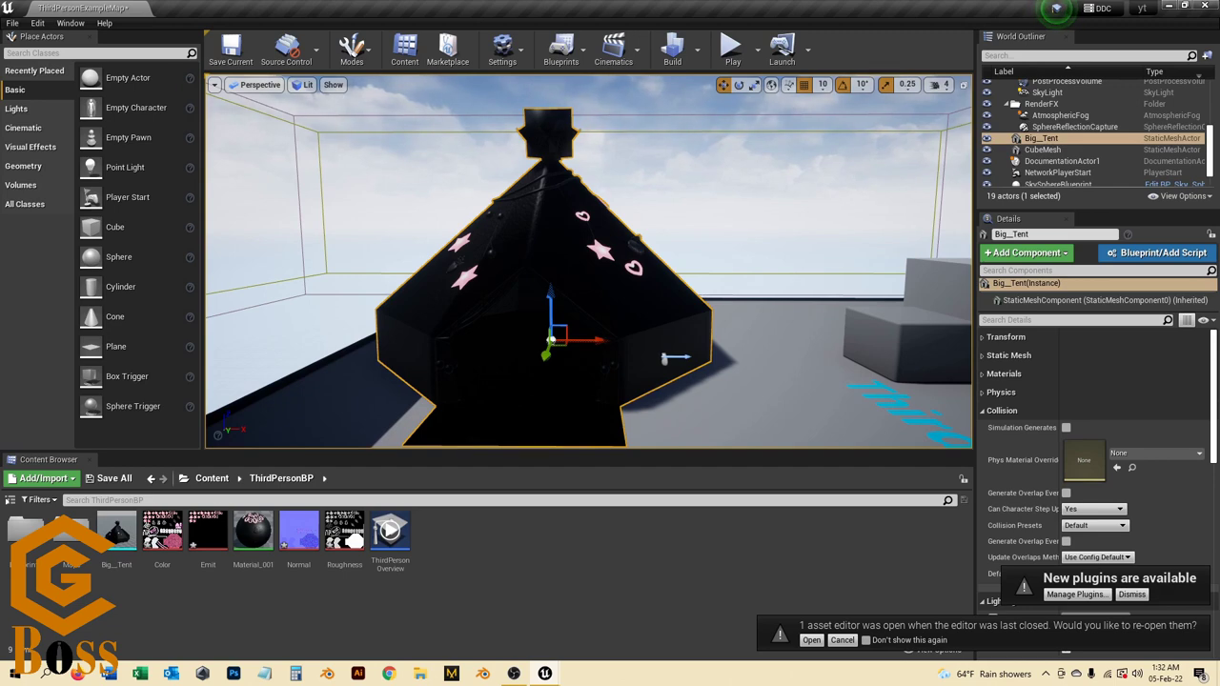
pyautogui.scroll(3, 589, 262)
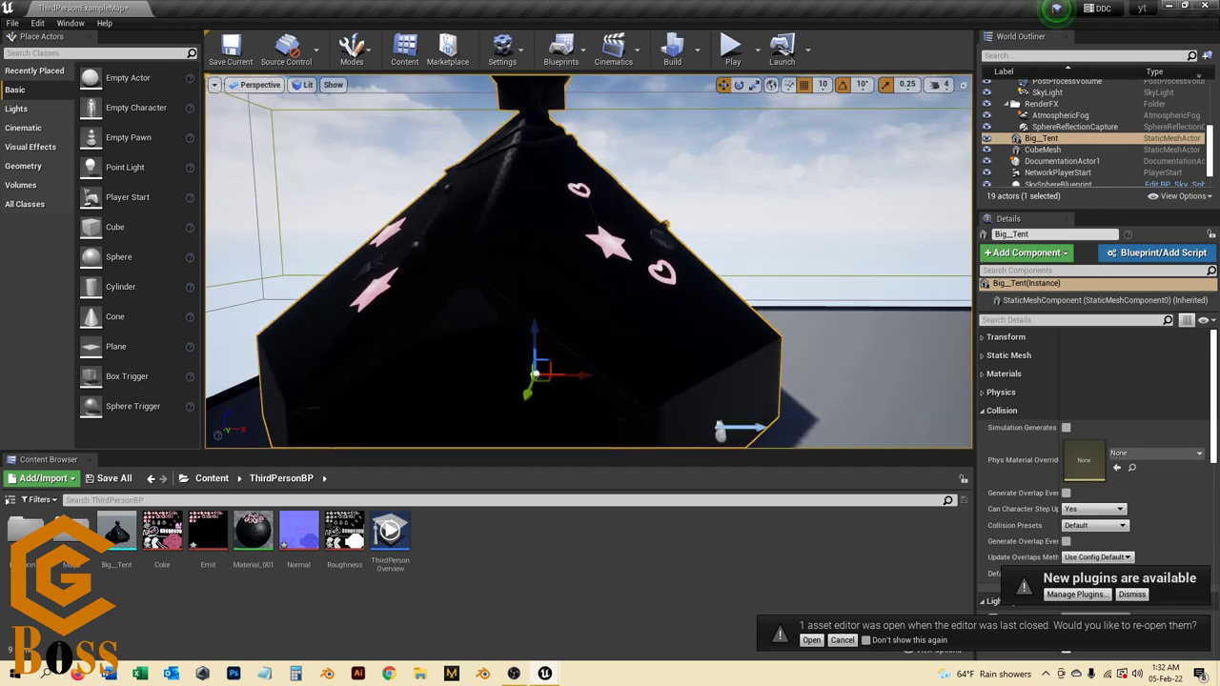
pyautogui.moveTo(589, 261); pyautogui.dragTo(583, 265, button='right')
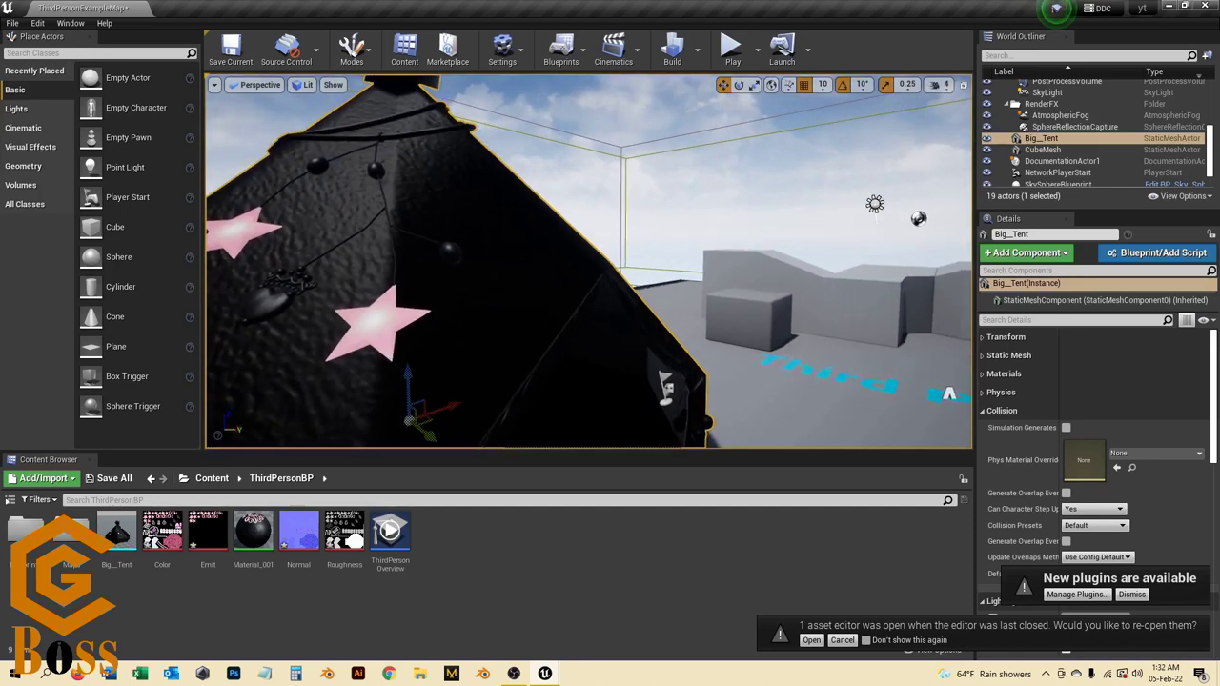
pyautogui.moveTo(440, 251); pyautogui.dragTo(441, 252, button='right')
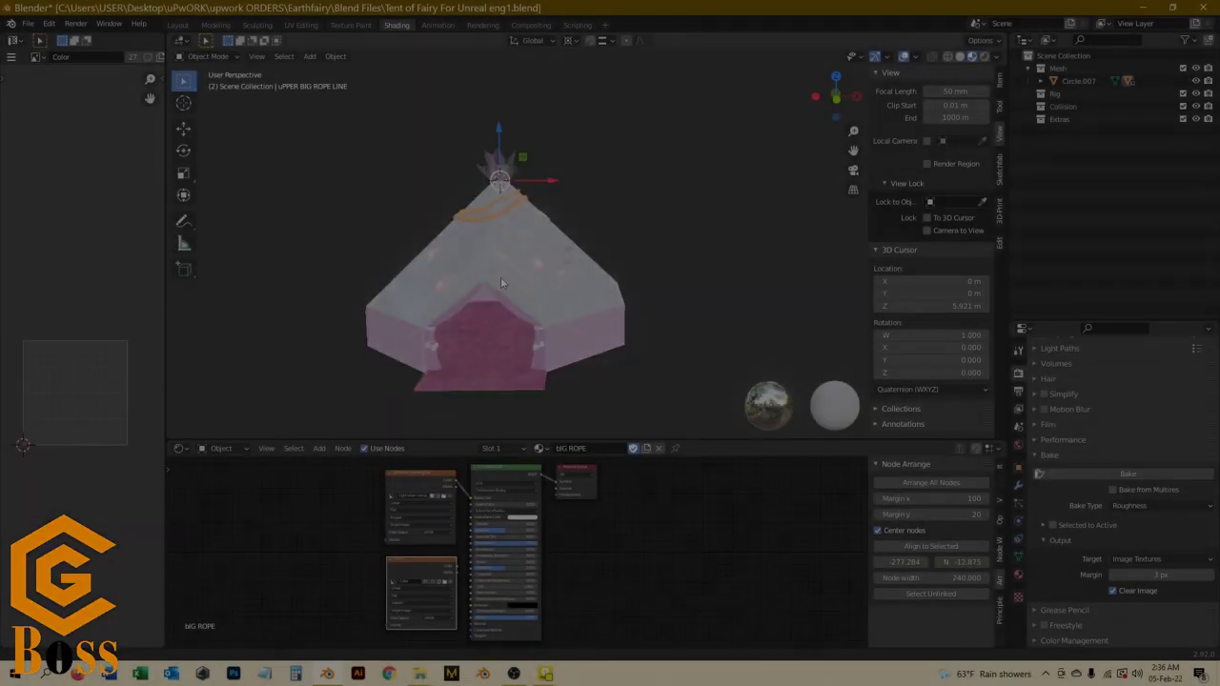
pyautogui.moveTo(501, 282); pyautogui.dragTo(506, 266, button='middle')
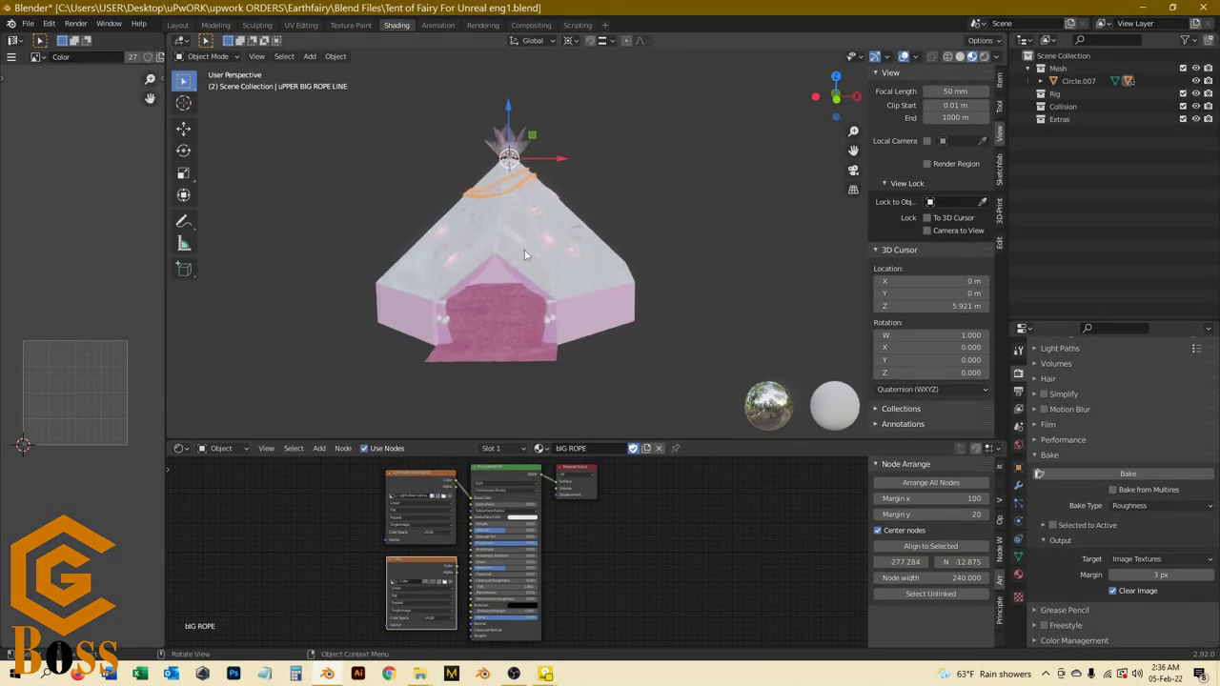
pyautogui.click(510, 309)
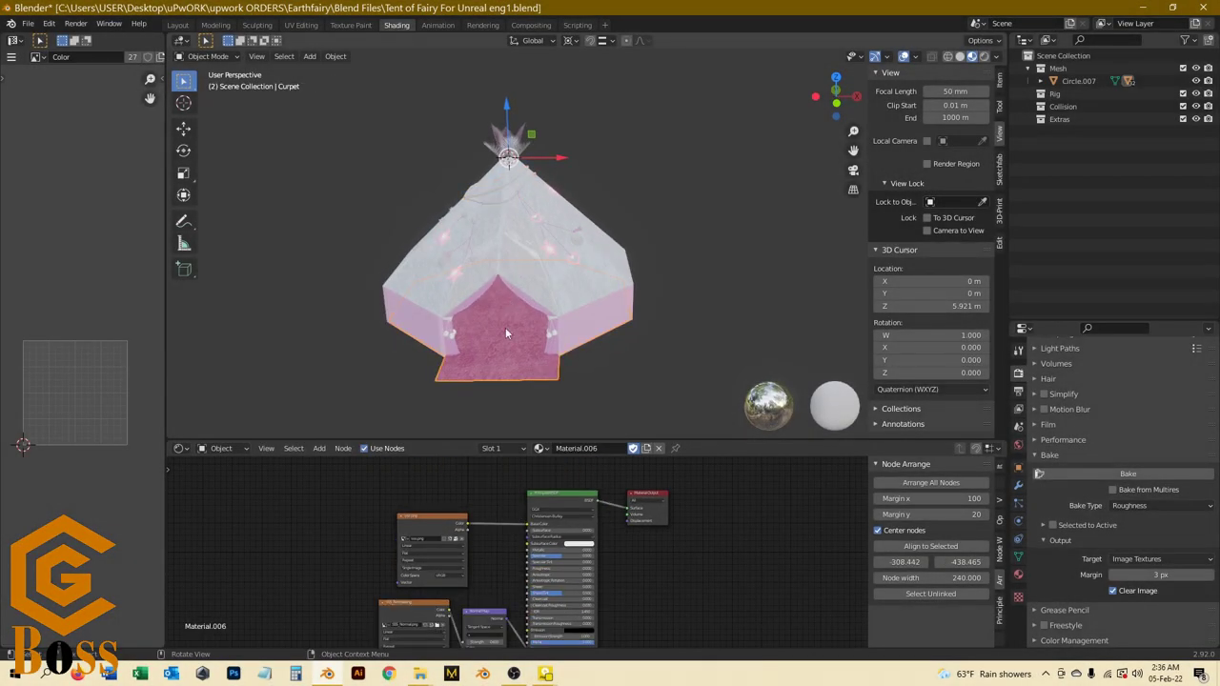
pyautogui.moveTo(505, 327); pyautogui.dragTo(505, 283, button='middle')
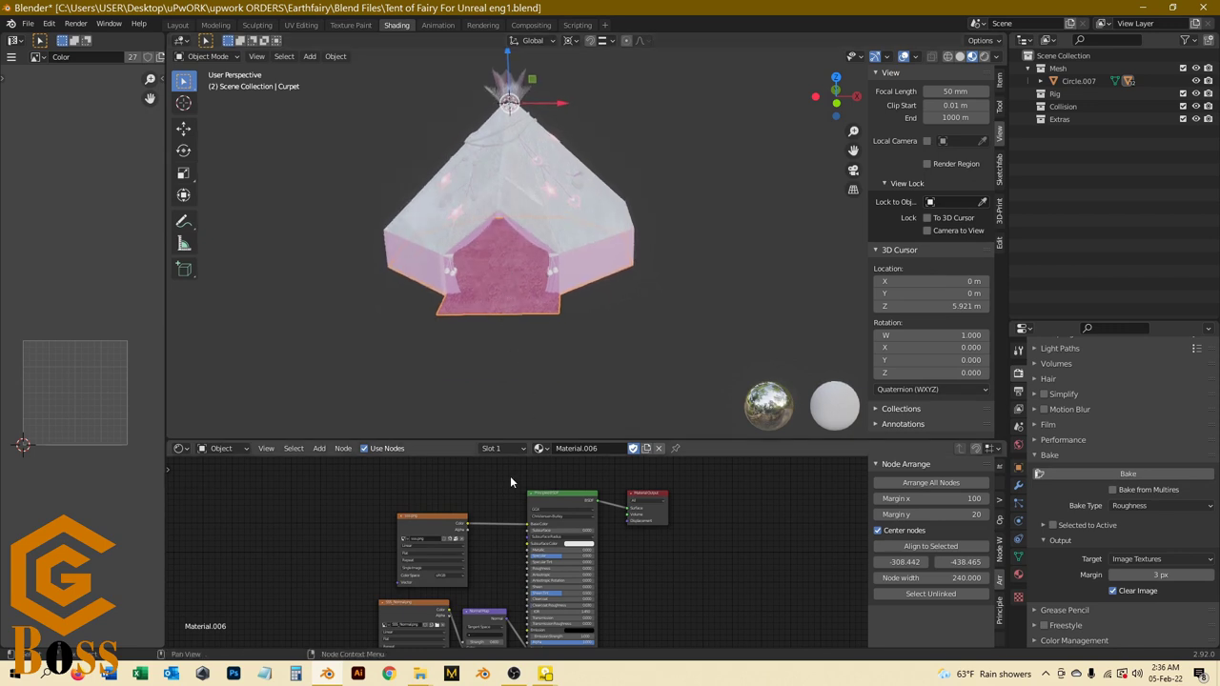
pyautogui.scroll(-4, 510, 482)
pyautogui.scroll(4, 462, 588)
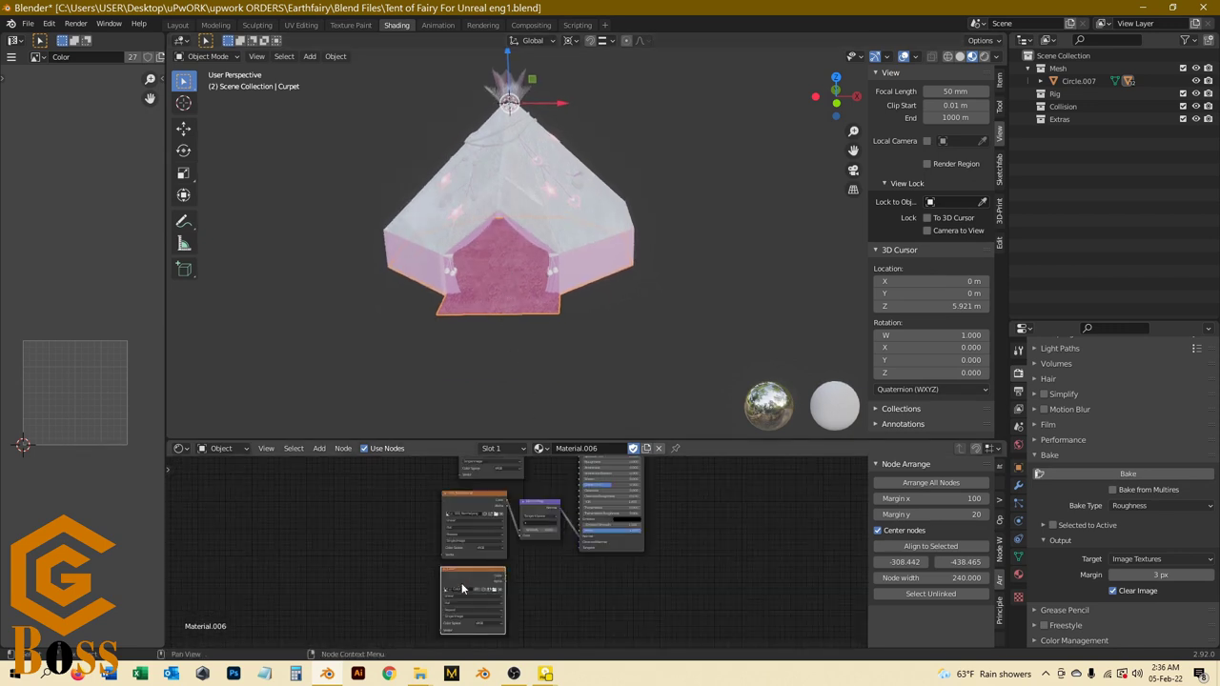
pyautogui.scroll(4, 462, 586)
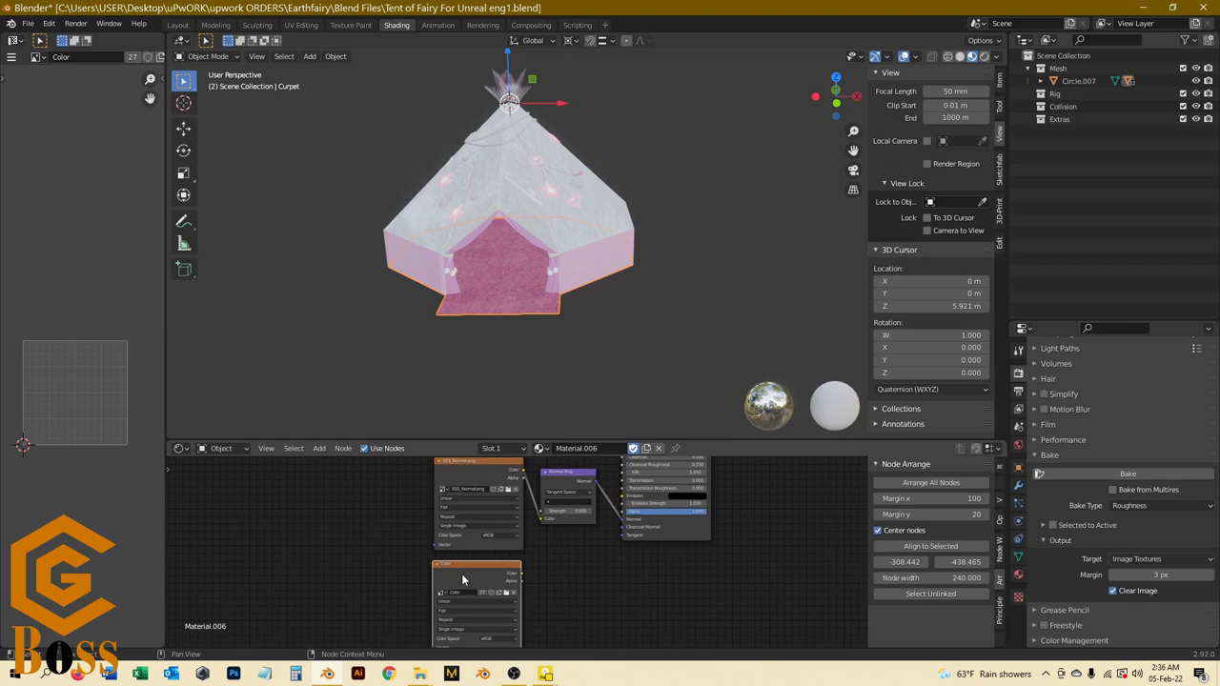
pyautogui.scroll(-3, 464, 561)
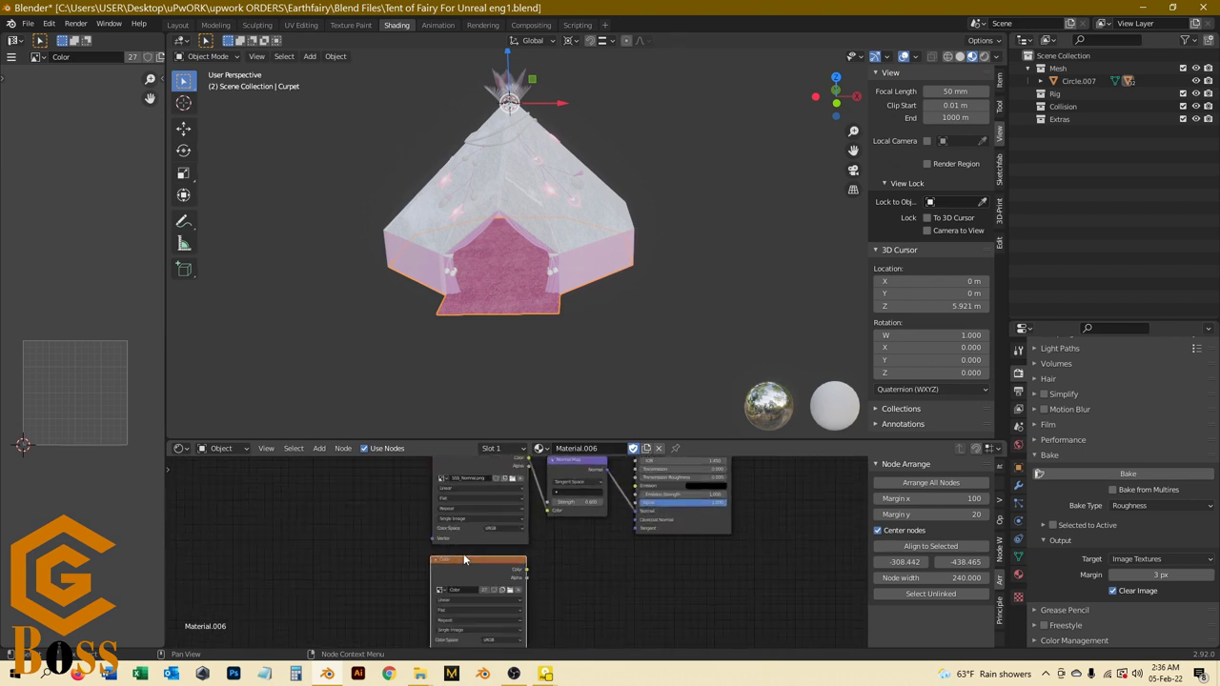
pyautogui.scroll(2, 460, 576)
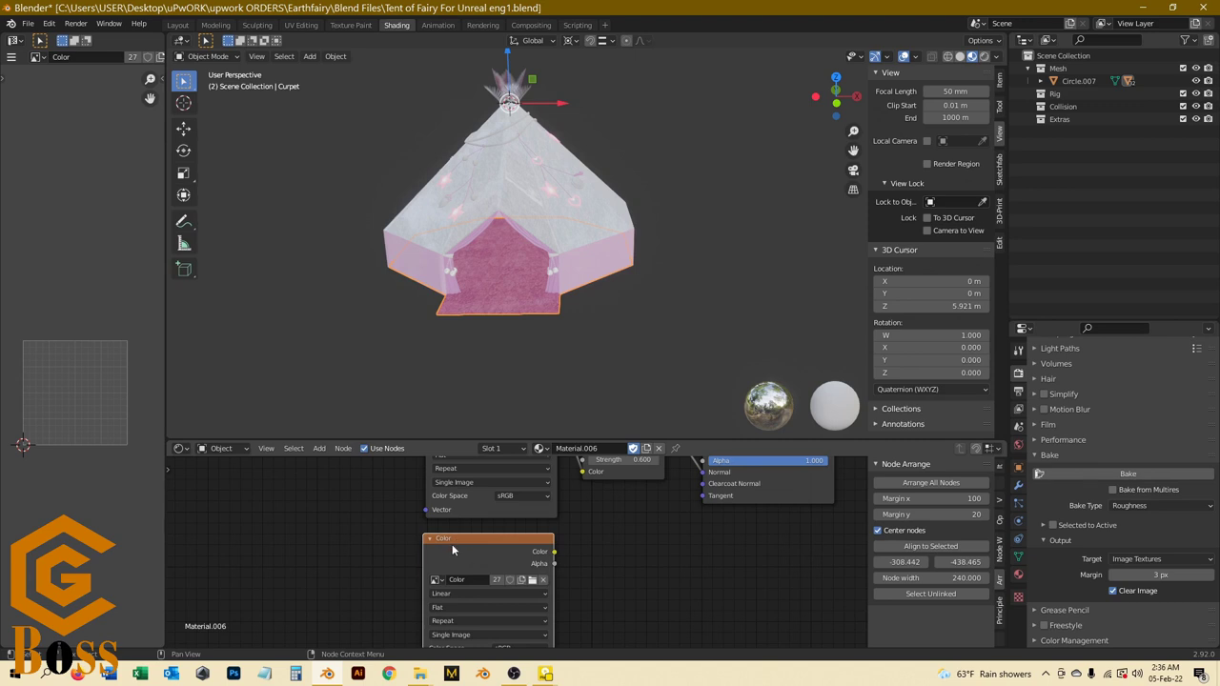
pyautogui.scroll(-2, 464, 547)
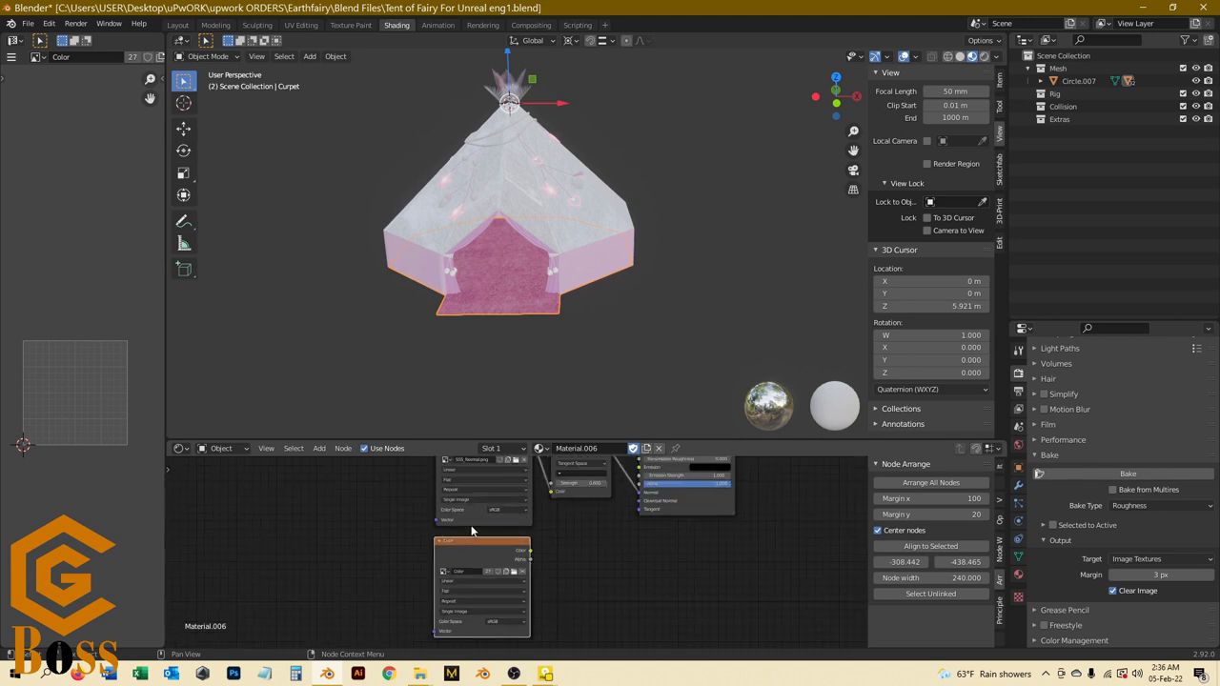
pyautogui.scroll(-3, 470, 529)
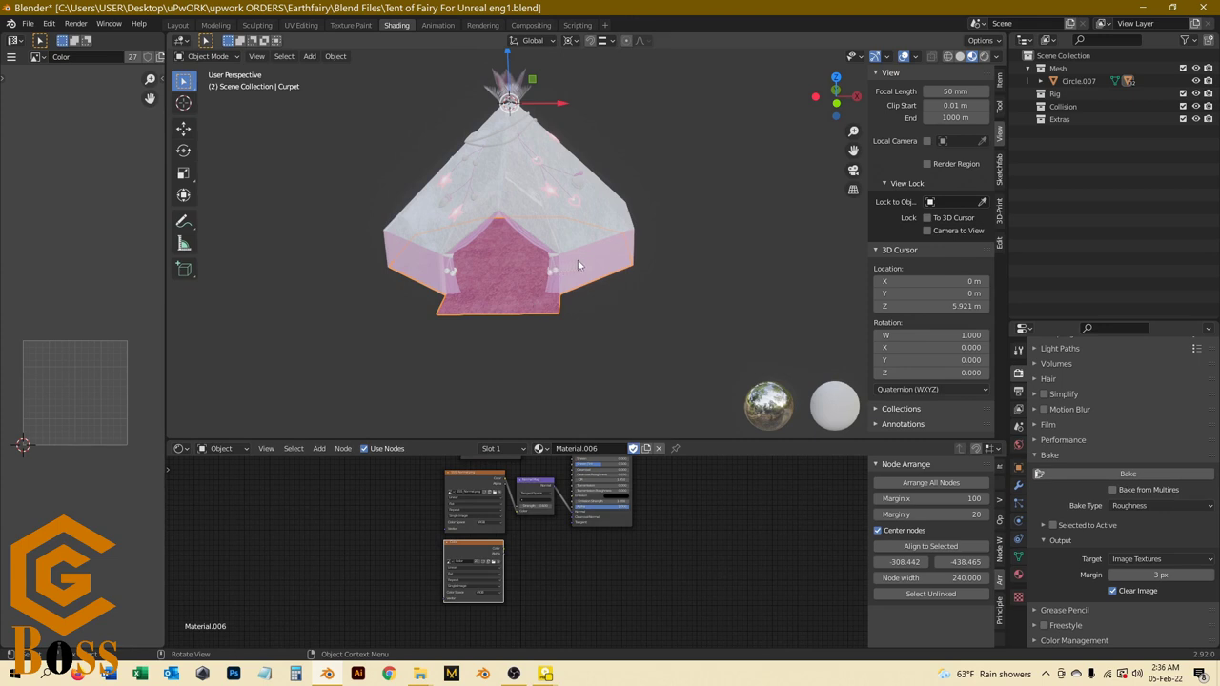
pyautogui.click(577, 260)
pyautogui.moveTo(422, 527); pyautogui.dragTo(406, 582, button='middle')
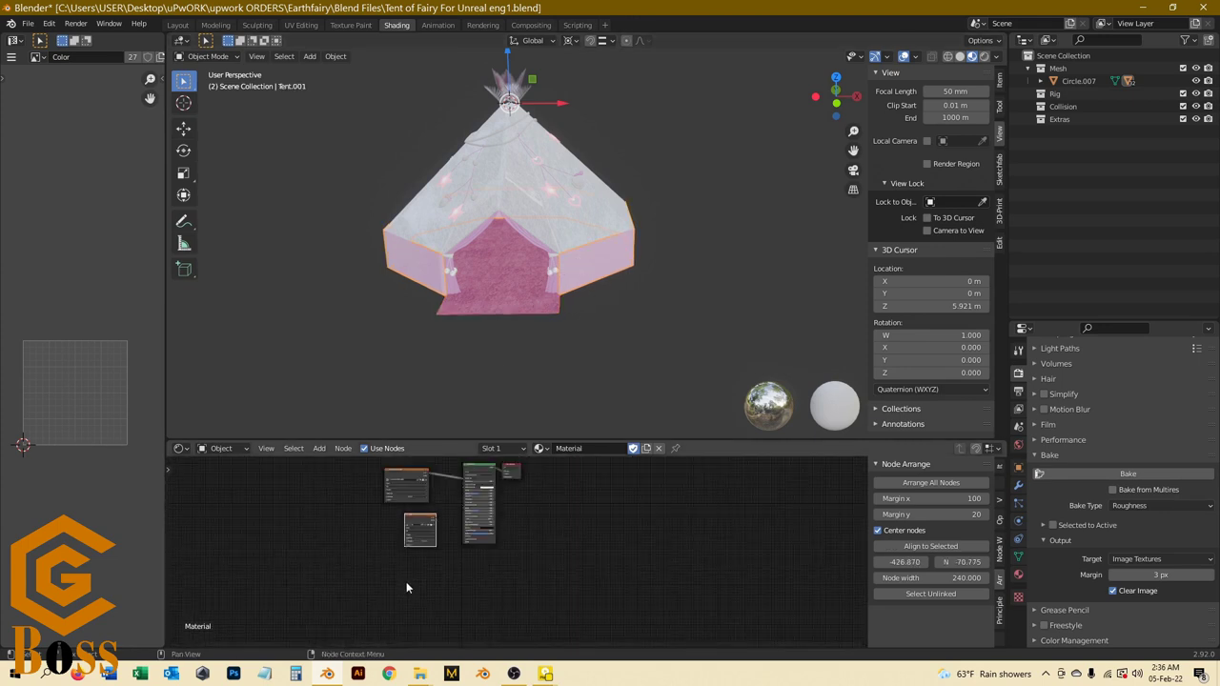
pyautogui.click(453, 224)
pyautogui.moveTo(426, 545); pyautogui.dragTo(414, 581, button='middle')
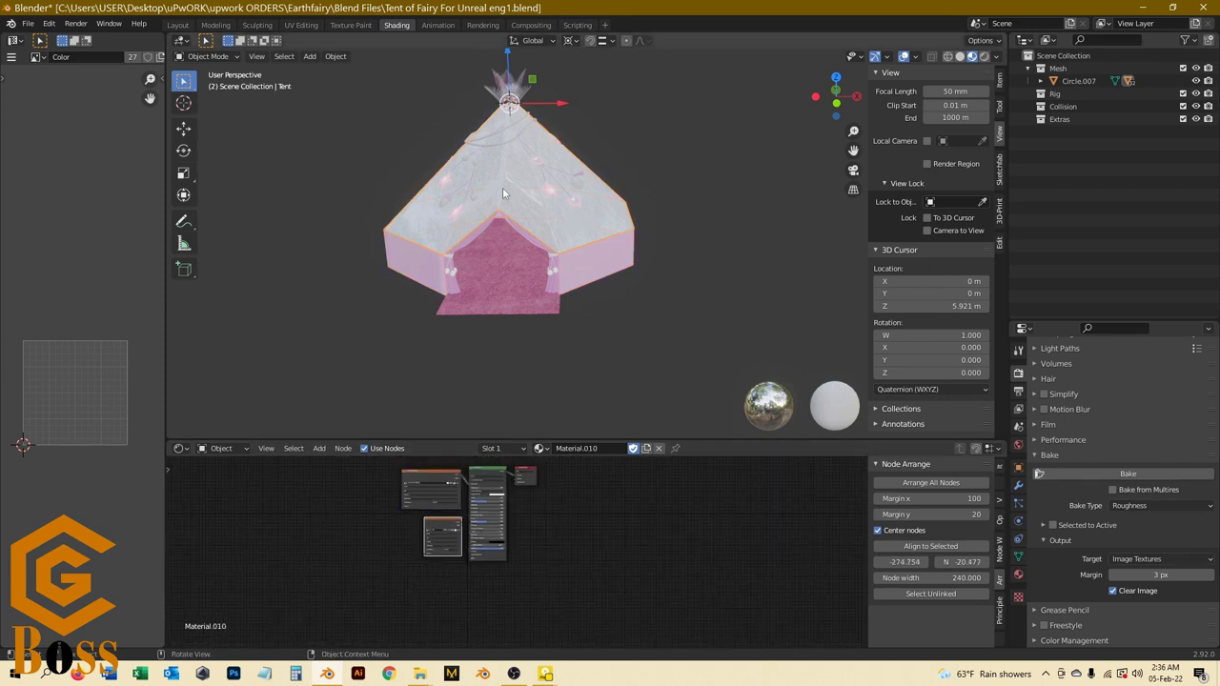
pyautogui.click(457, 209)
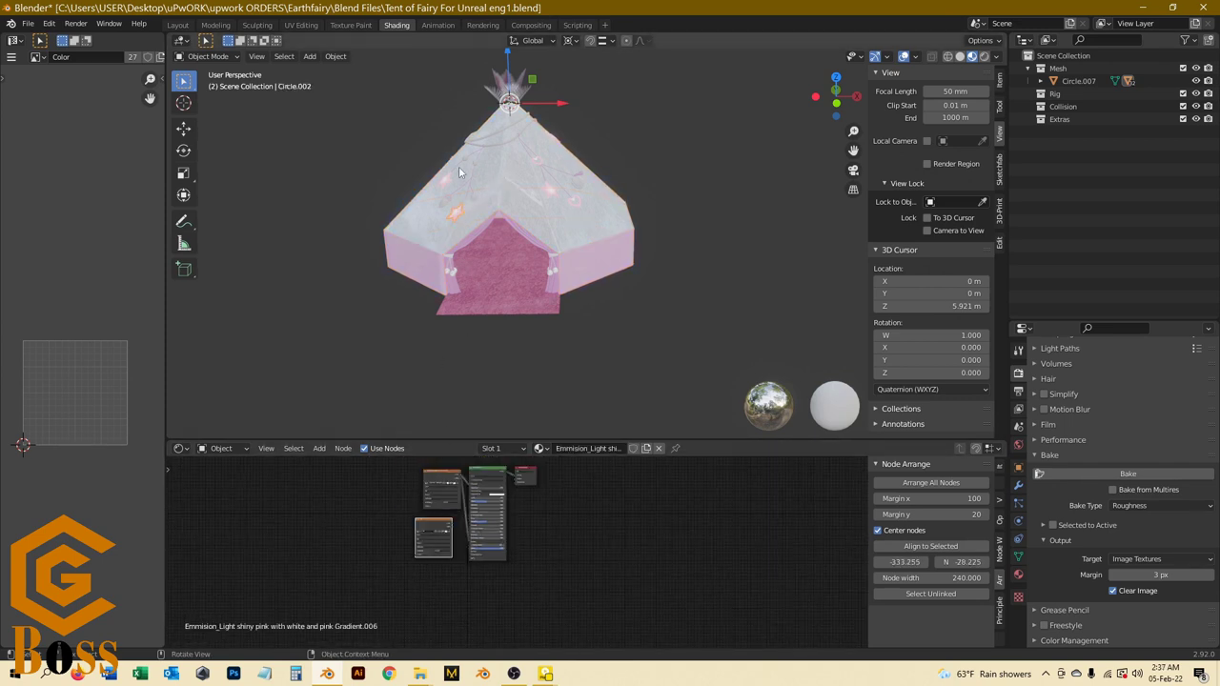
pyautogui.click(498, 133)
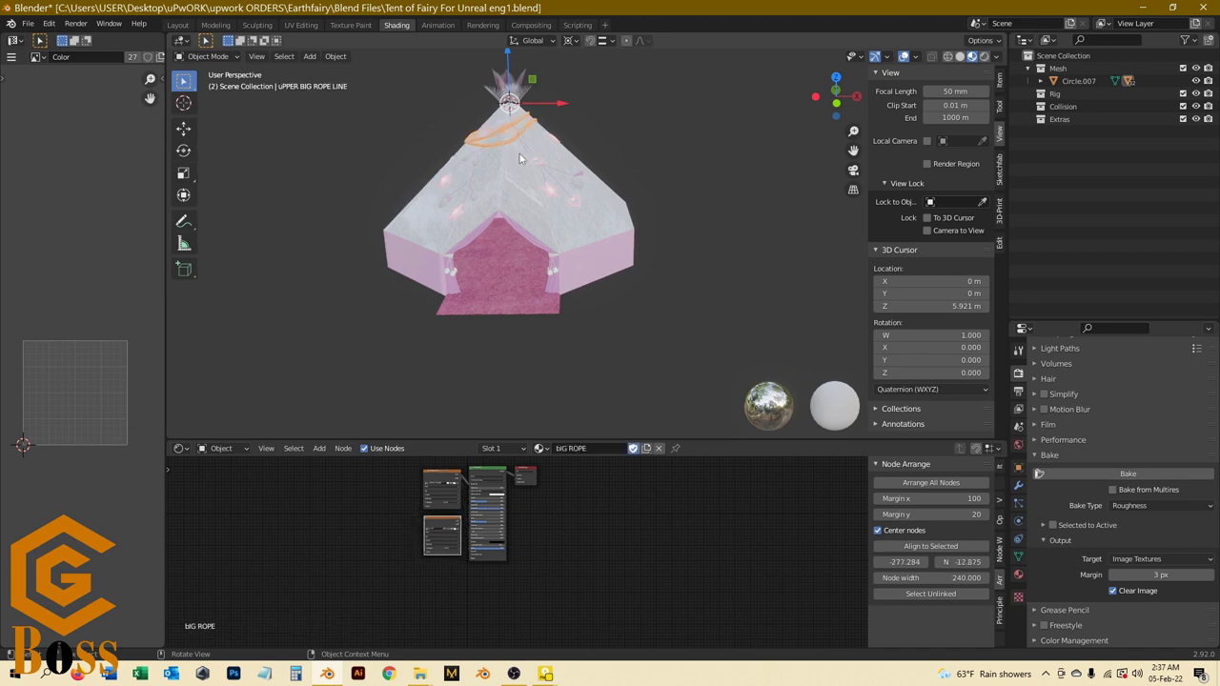
pyautogui.click(524, 159)
pyautogui.click(494, 91)
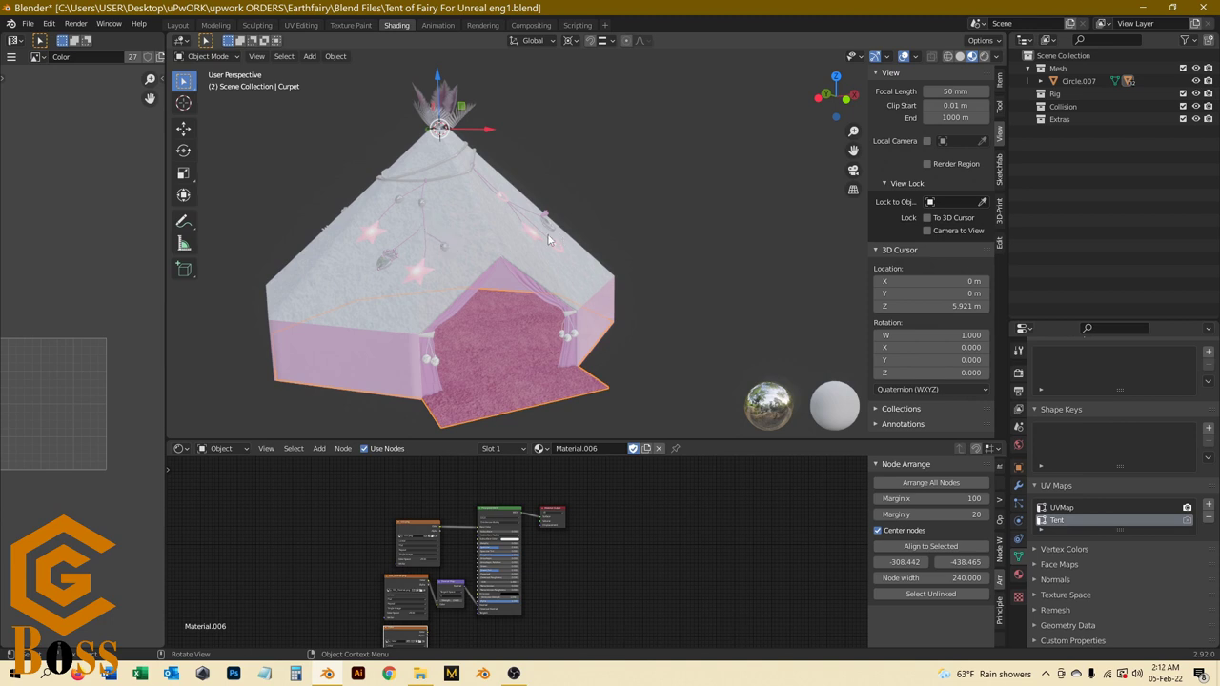
# Step: Select the roof decorations, then the heart decoration, orbiting around the roof
pyautogui.keyDown('shift'); pyautogui.click(462, 260); pyautogui.keyUp('shift')
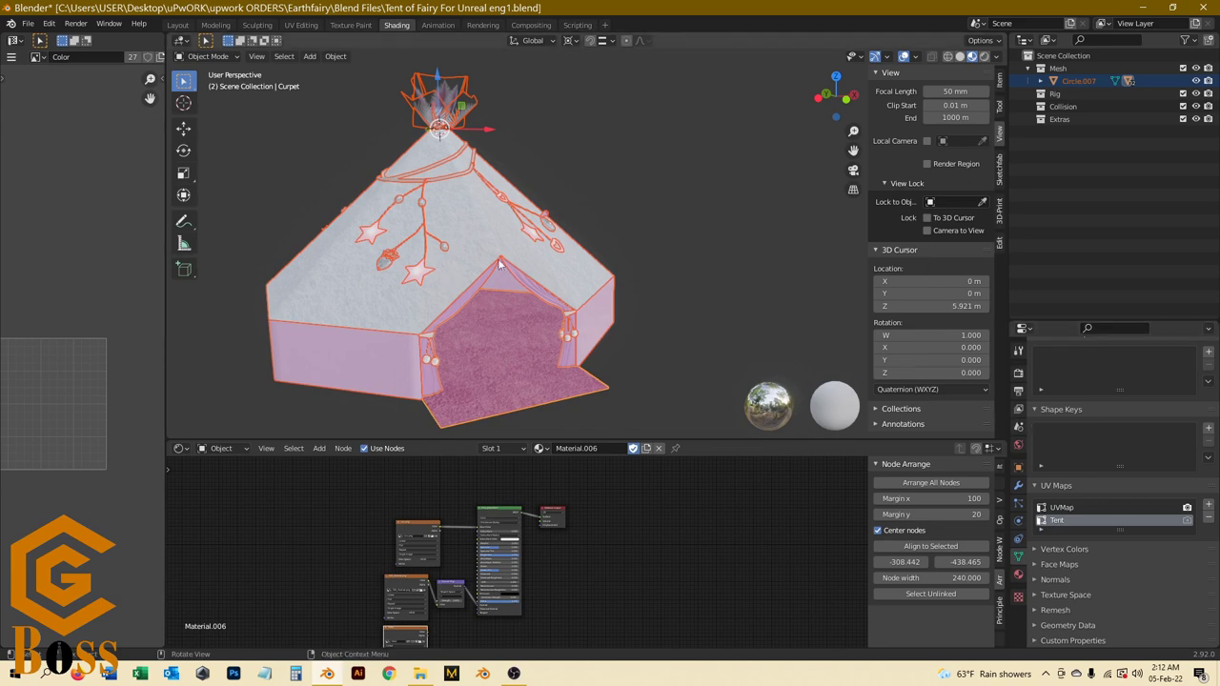
pyautogui.click(578, 155)
pyautogui.scroll(5, 379, 265)
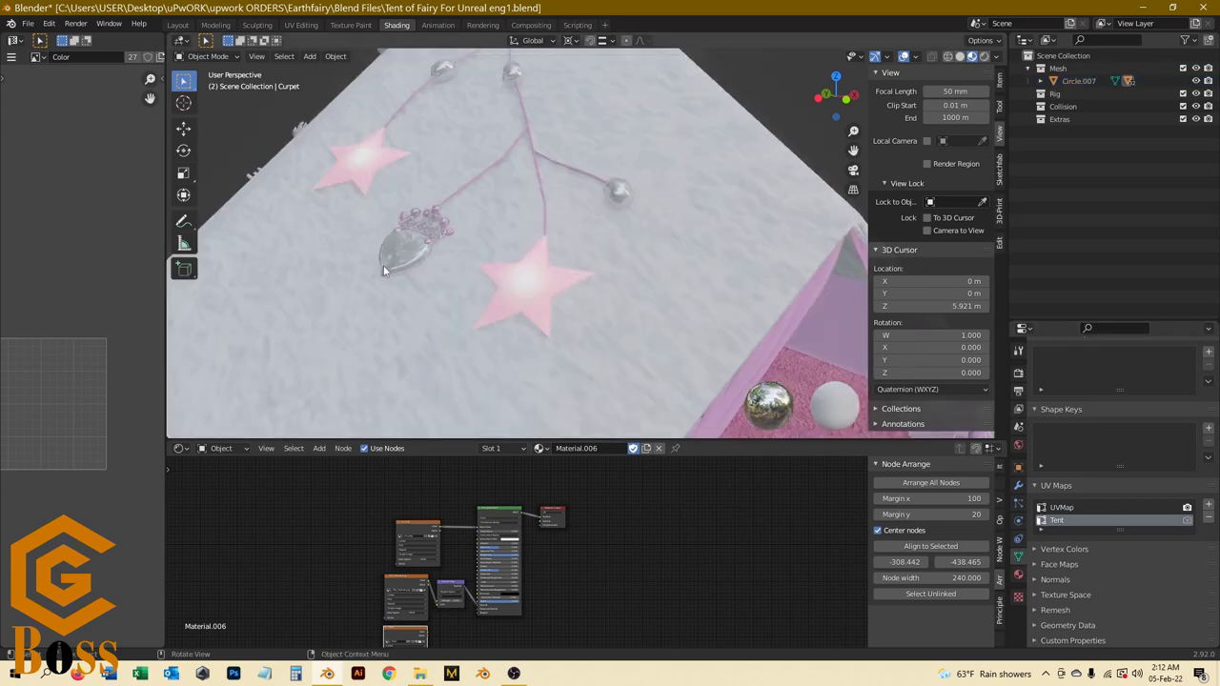
pyautogui.scroll(-5, 399, 230)
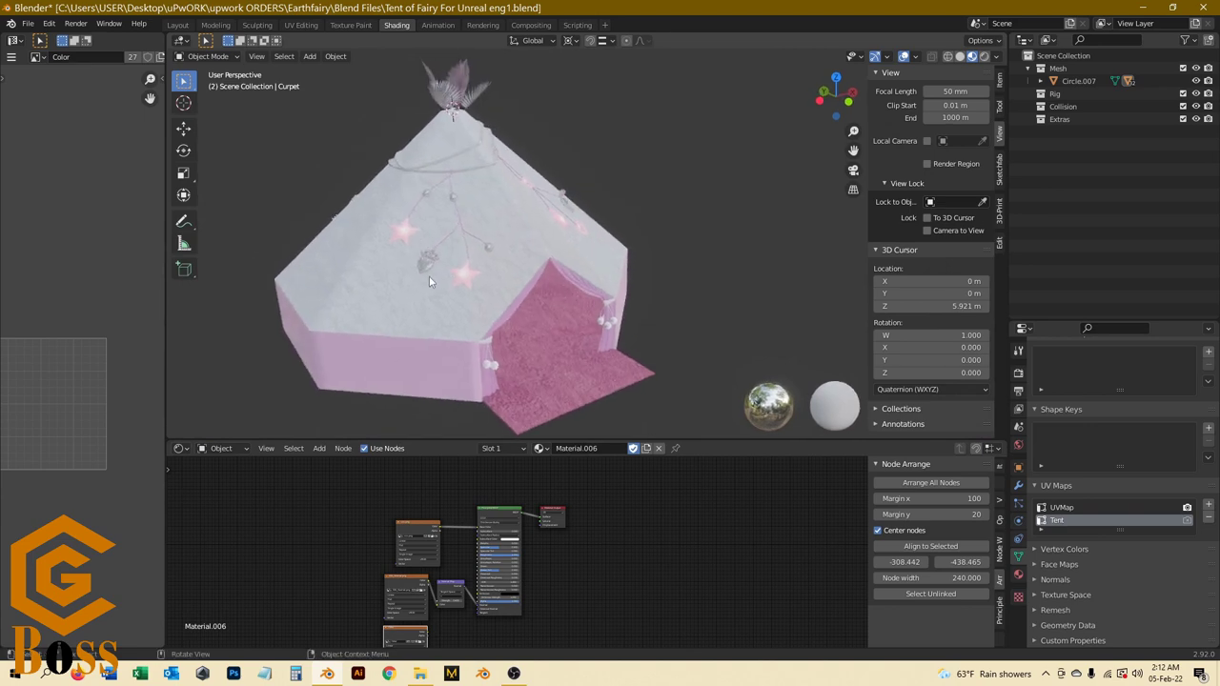
pyautogui.scroll(5, 429, 275)
pyautogui.click(427, 271)
pyautogui.moveTo(427, 271); pyautogui.dragTo(489, 233, button='middle')
pyautogui.scroll(5, 488, 233)
# Step: Inspect the crown (Material.017) and heart (Material.016), orbiting until the door faces front
pyautogui.click(482, 229)
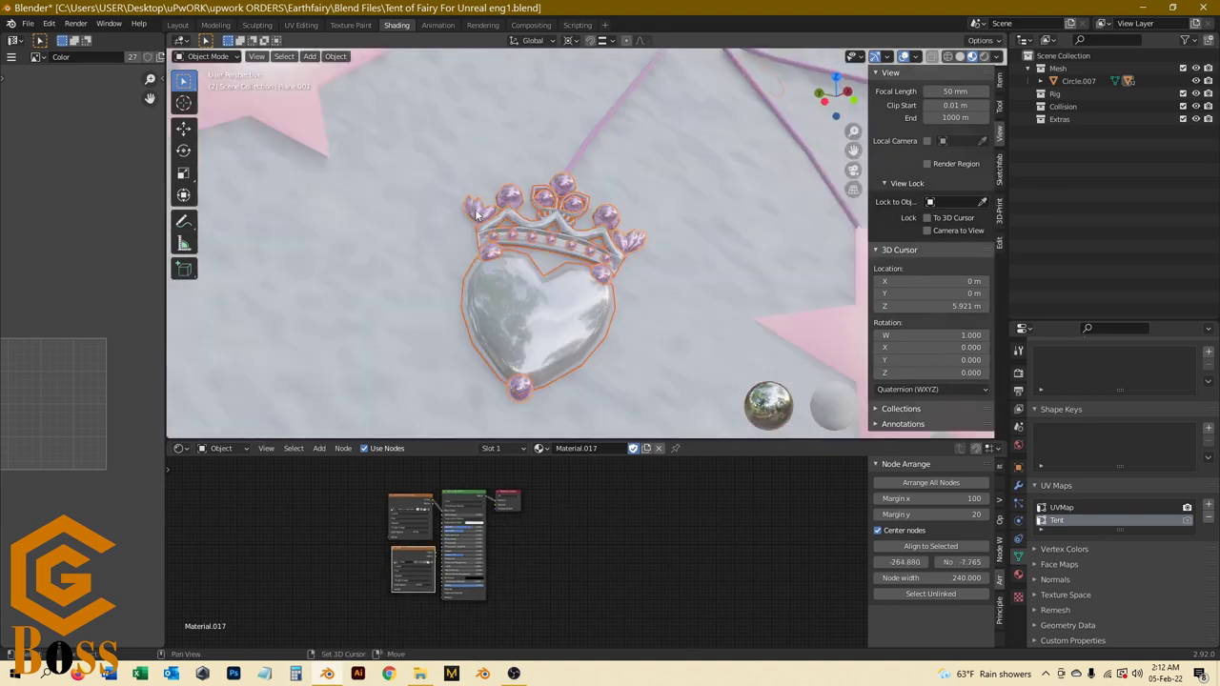
pyautogui.scroll(-5, 473, 222)
pyautogui.click(491, 245)
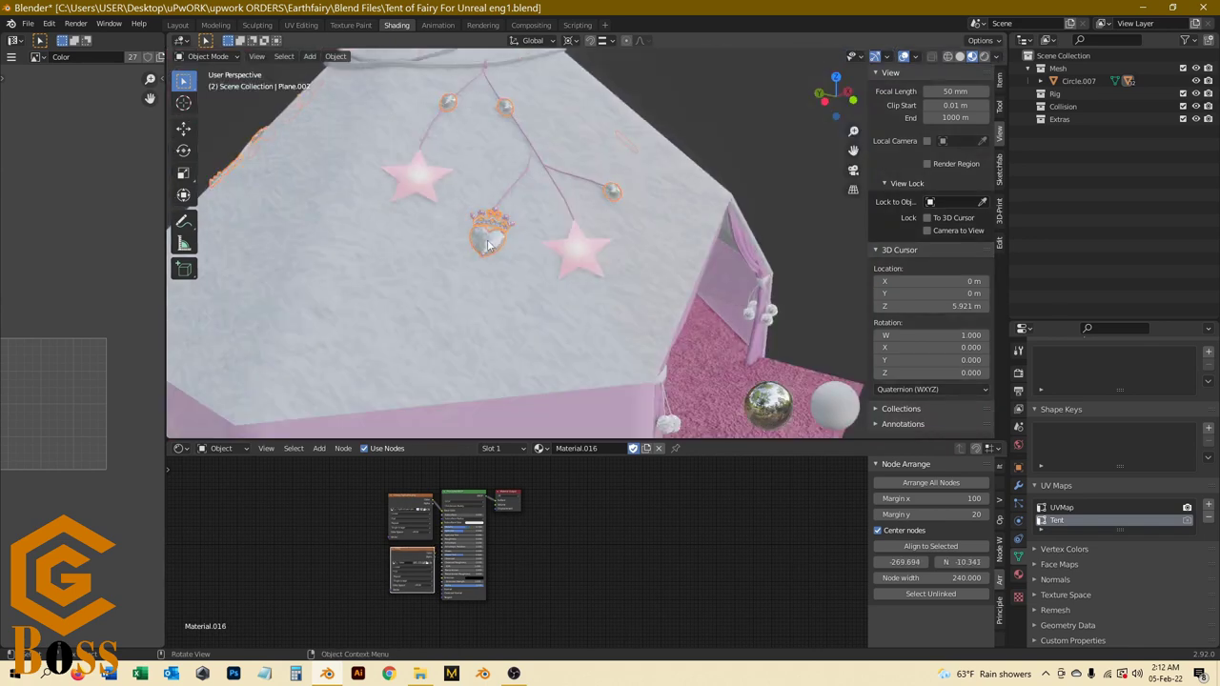
pyautogui.scroll(-5, 489, 245)
pyautogui.moveTo(489, 245); pyautogui.dragTo(457, 255, button='middle')
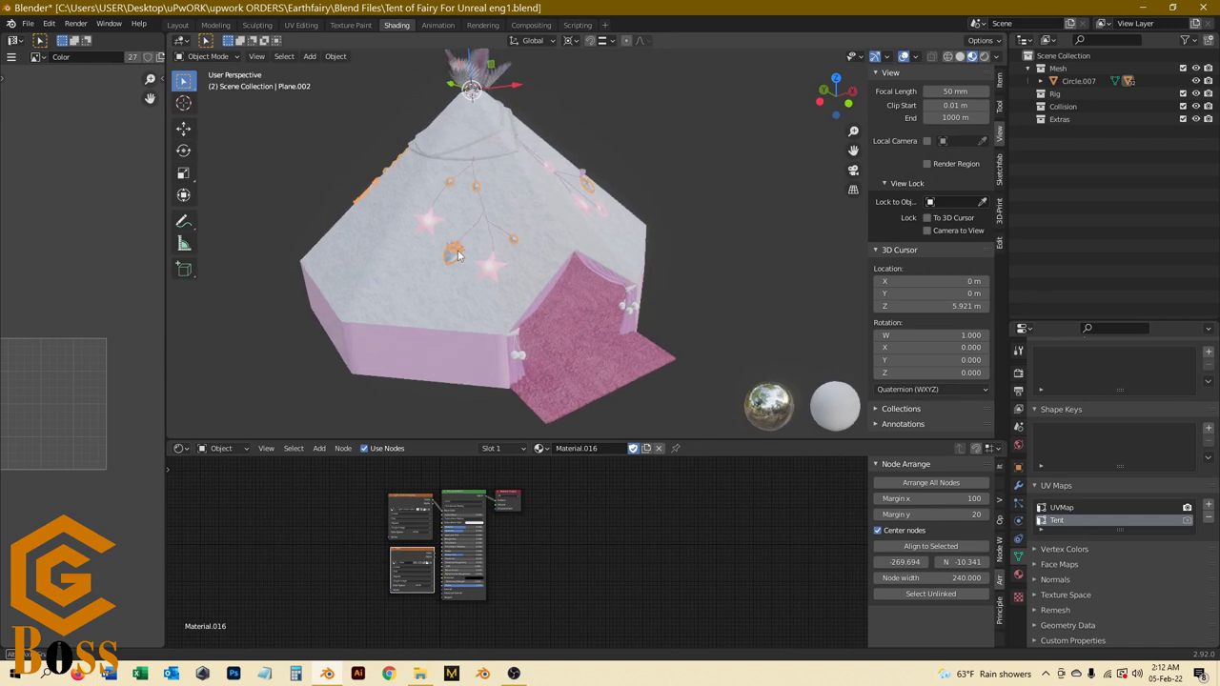
pyautogui.scroll(2, 383, 516)
pyautogui.scroll(3, 405, 524)
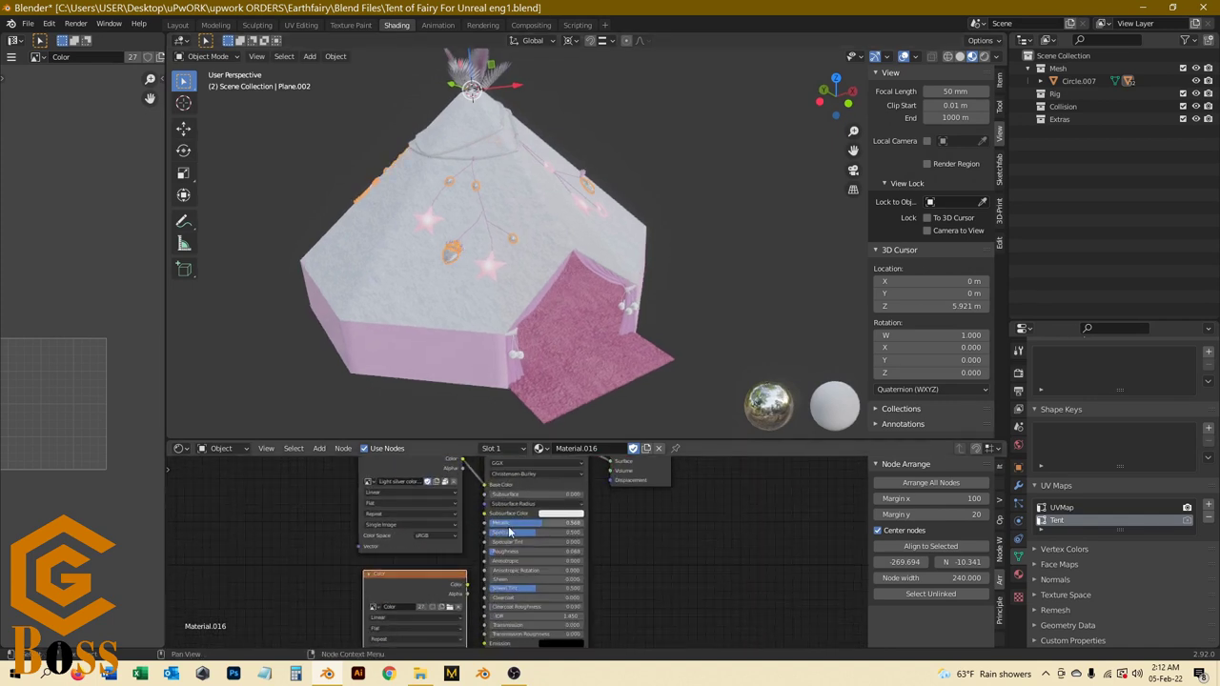
pyautogui.scroll(5, 510, 532)
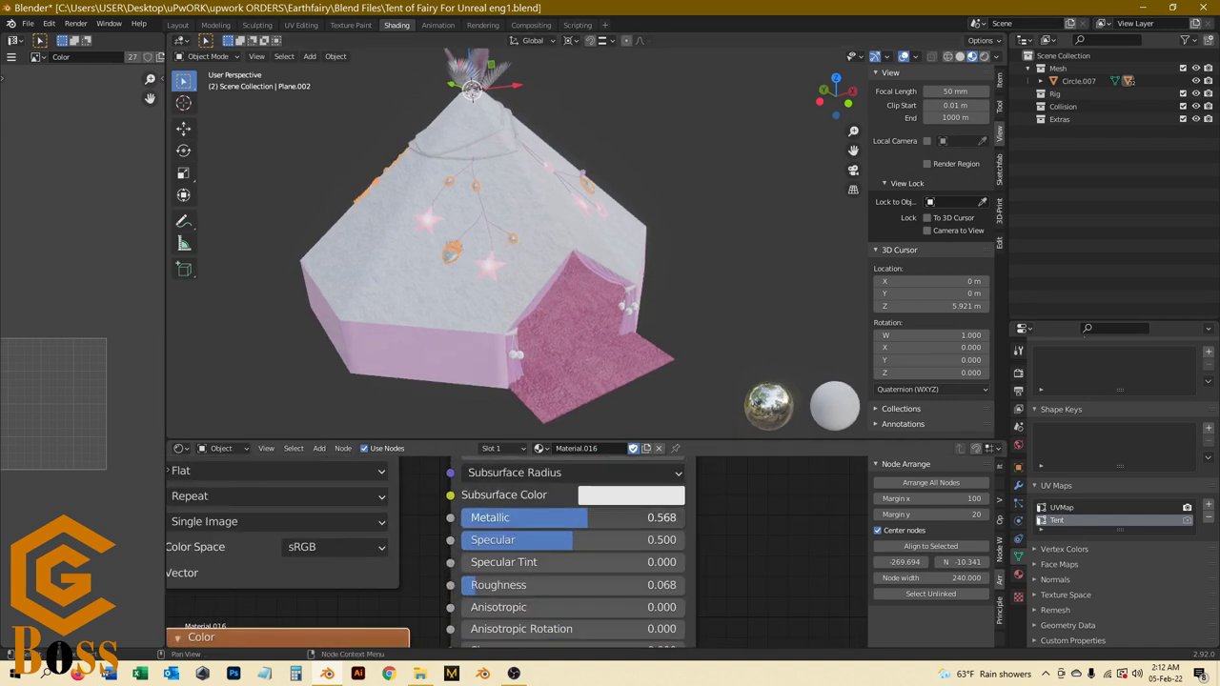
# Step: Lower the heart's Metallic from 0.568 and the crown's from 0.723 to 0
pyautogui.moveTo(572, 517); pyautogui.dragTo(467, 517)
pyautogui.scroll(6, 457, 245)
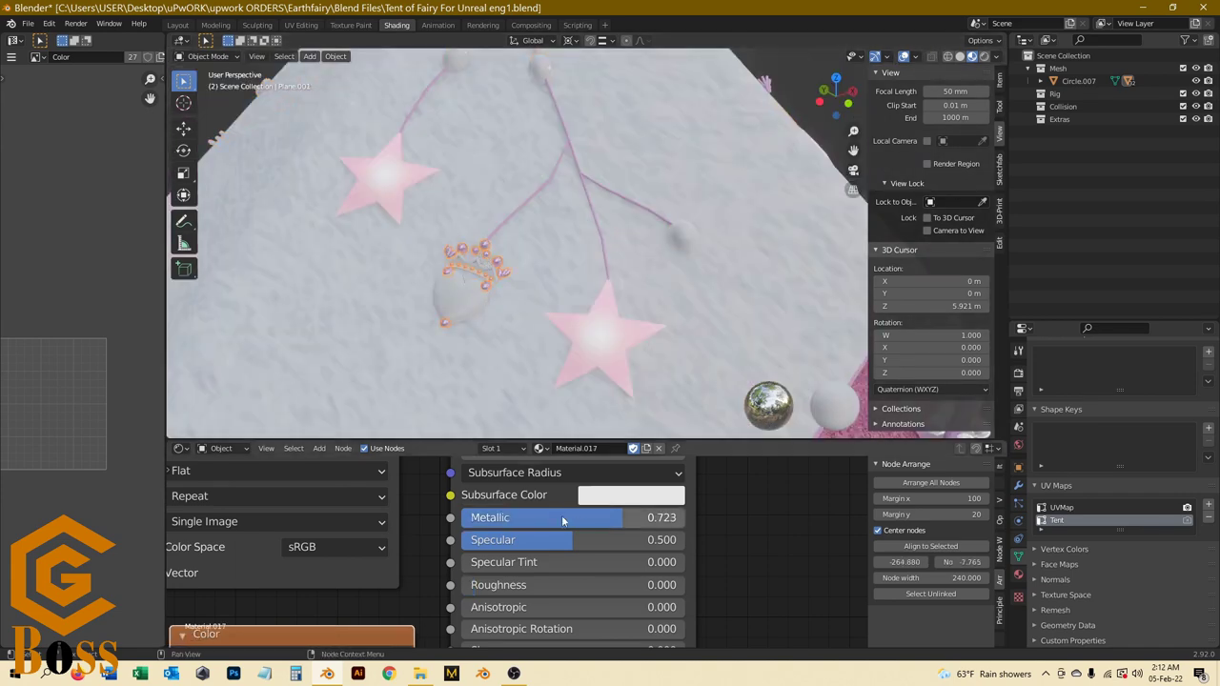
pyautogui.moveTo(619, 518); pyautogui.dragTo(462, 518)
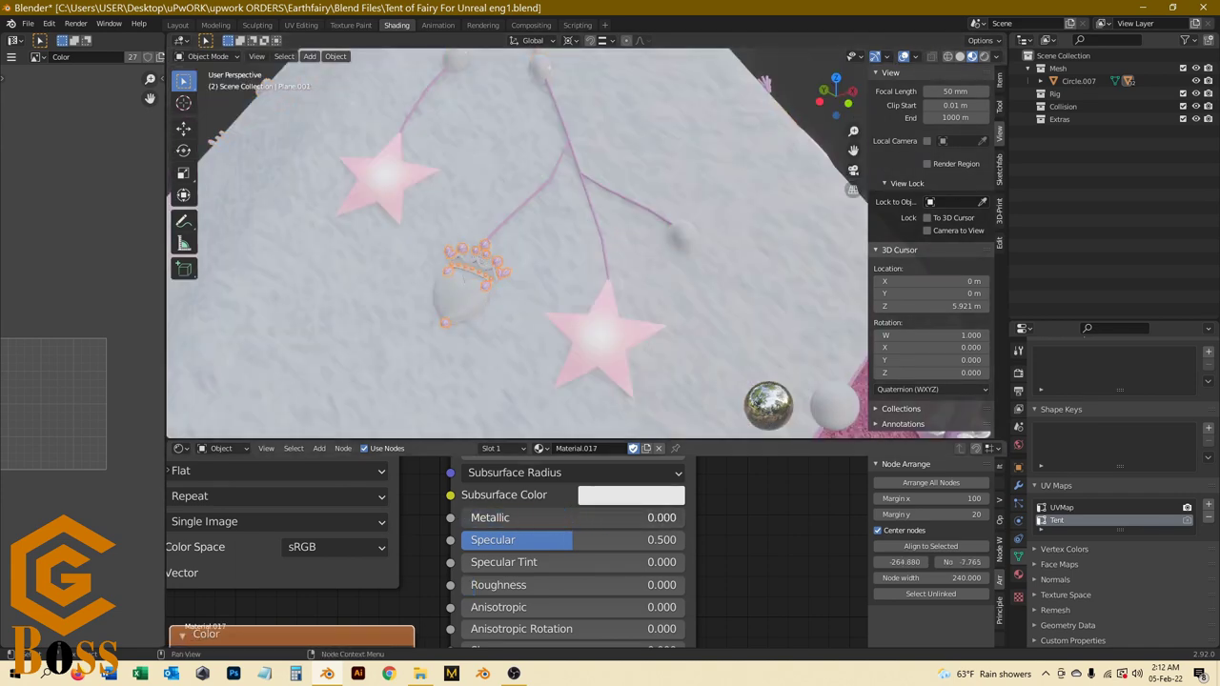
pyautogui.moveTo(403, 428); pyautogui.dragTo(417, 395, button='middle')
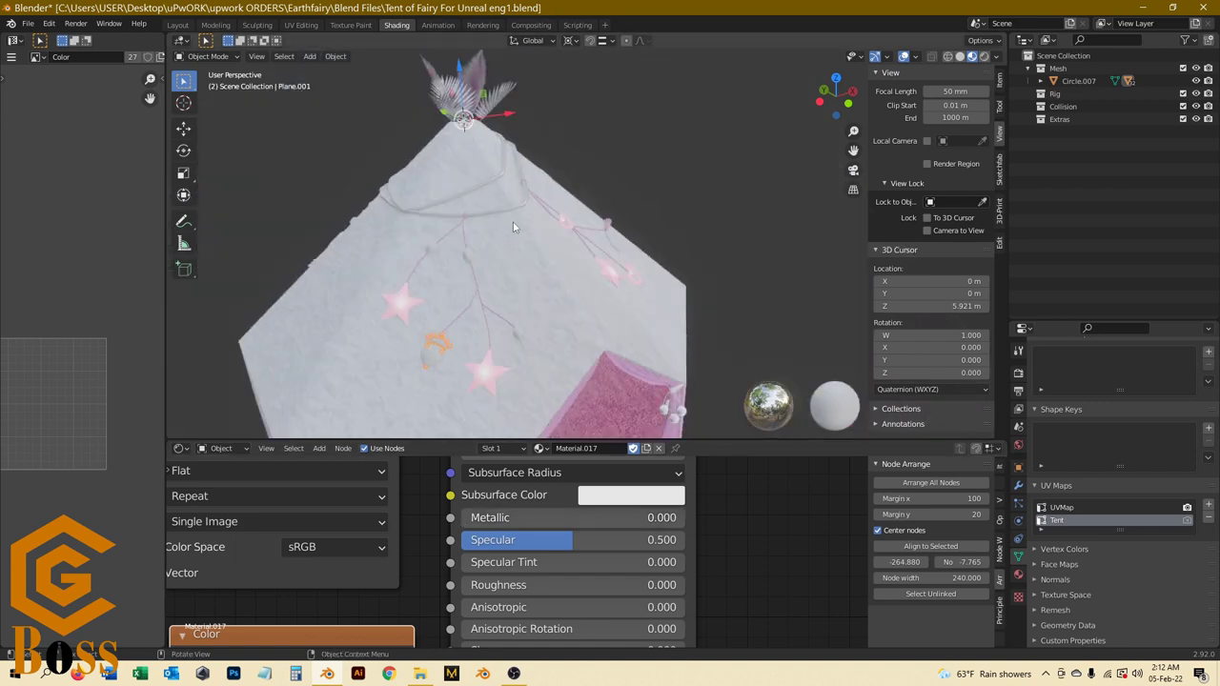
pyautogui.scroll(3, 512, 205)
pyautogui.scroll(2, 511, 202)
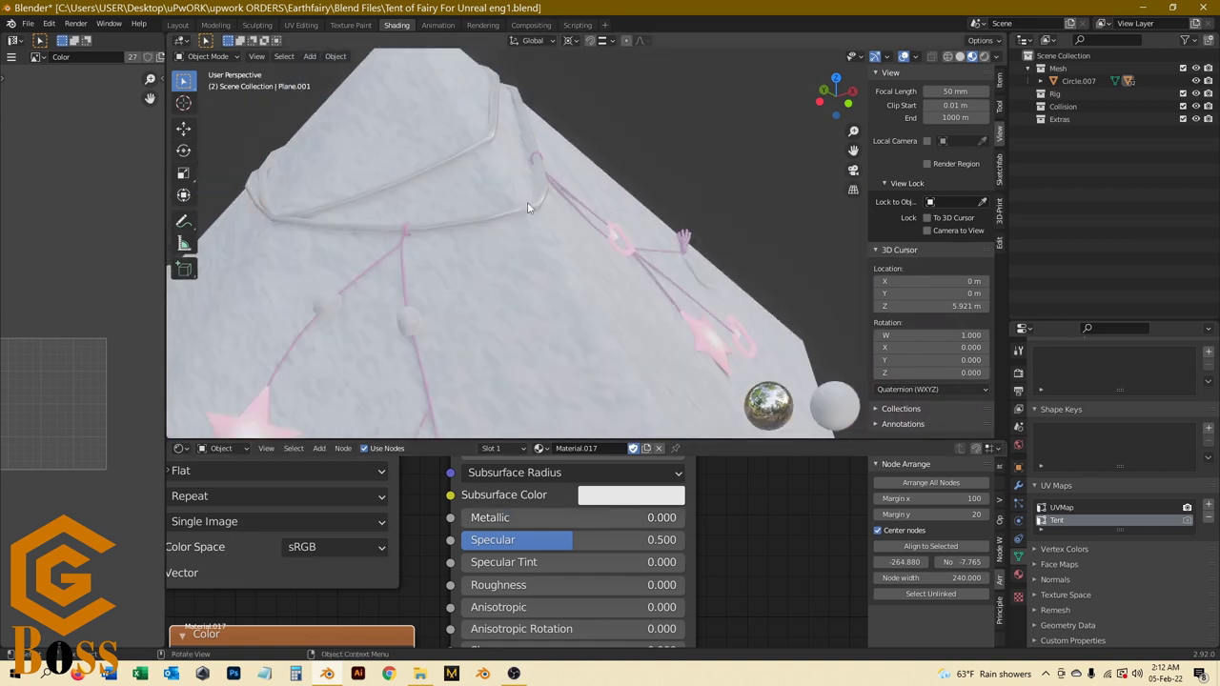
# Step: Set the upper rope line's Metallic value to 0
pyautogui.click(527, 201)
pyautogui.moveTo(525, 517); pyautogui.dragTo(465, 518)
pyautogui.moveTo(404, 219); pyautogui.dragTo(399, 212, button='middle')
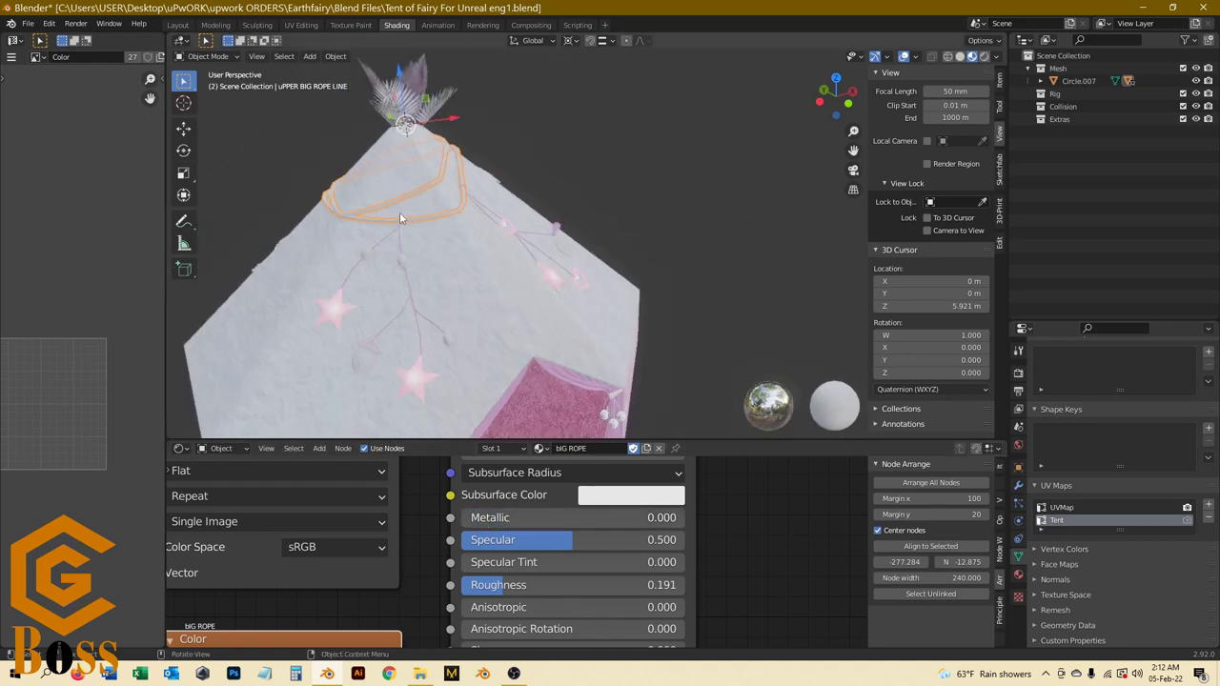
pyautogui.moveTo(543, 215); pyautogui.dragTo(545, 218, button='middle')
pyautogui.scroll(-3, 552, 259)
# Step: Orbit toward the carpet side and select a pom-pom to see its material
pyautogui.moveTo(553, 259); pyautogui.dragTo(562, 271, button='middle')
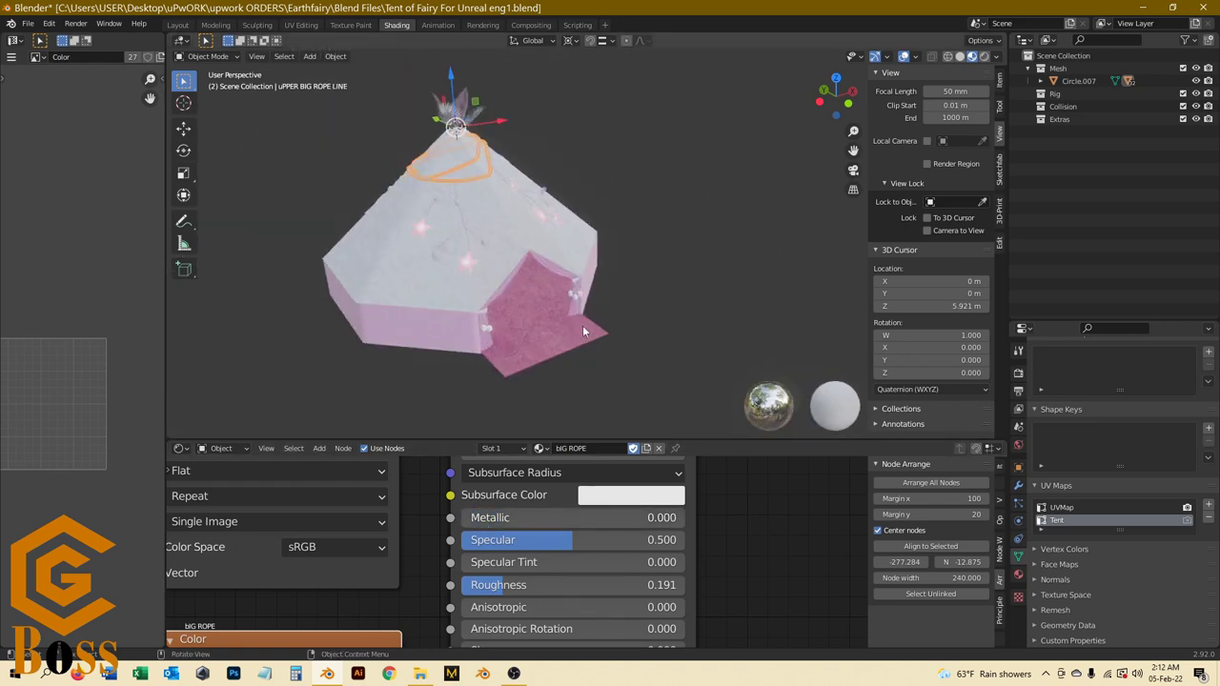
pyautogui.scroll(4, 576, 316)
pyautogui.scroll(2, 575, 317)
pyautogui.click(565, 269)
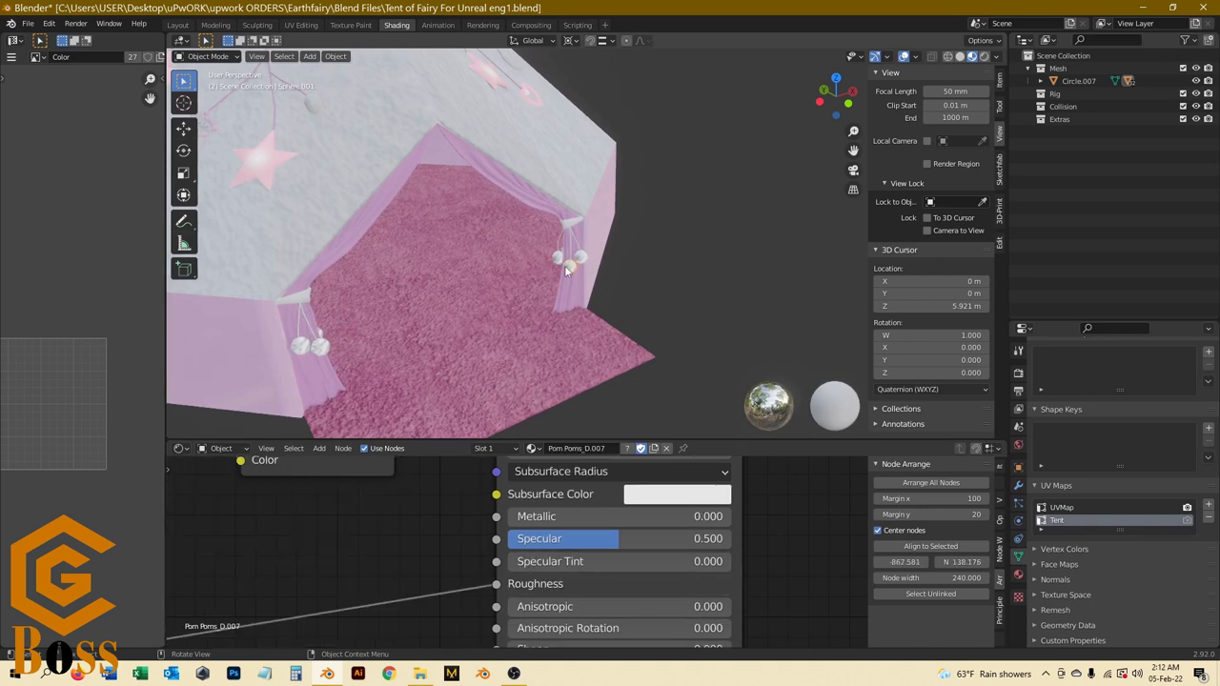
pyautogui.scroll(-2, 579, 271)
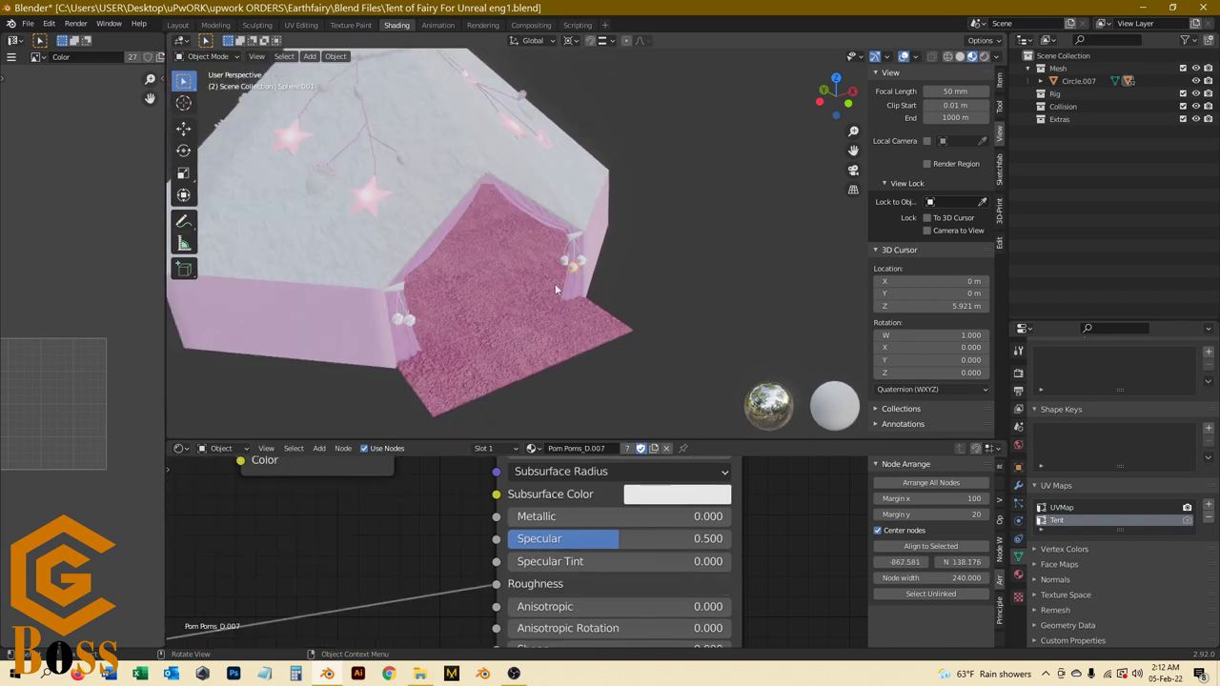
pyautogui.scroll(-3, 556, 289)
# Step: Orbit the tent slightly and switch the viewport to wireframe display
pyautogui.moveTo(542, 331); pyautogui.dragTo(490, 236, button='middle')
pyautogui.scroll(3, 513, 268)
pyautogui.scroll(-1, 511, 239)
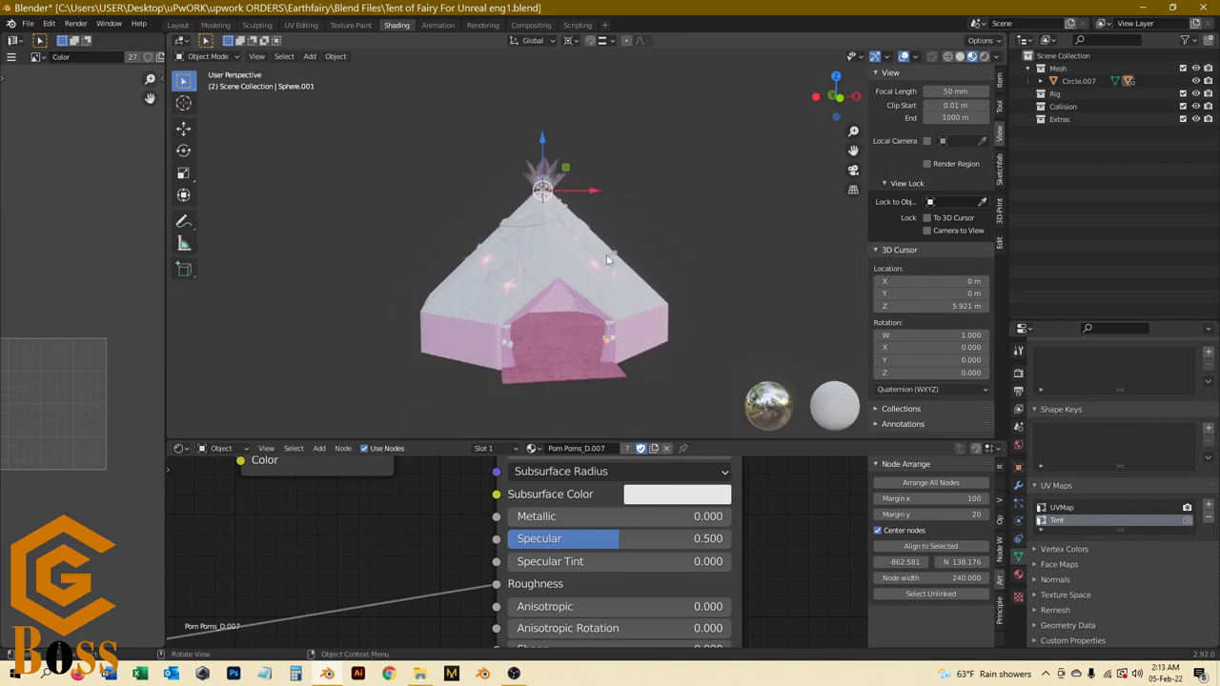
pyautogui.hotkey('shift', 'z')
# Step: Box-select the whole tent model so Circle.007 is selected
pyautogui.moveTo(745, 405); pyautogui.dragTo(384, 112)
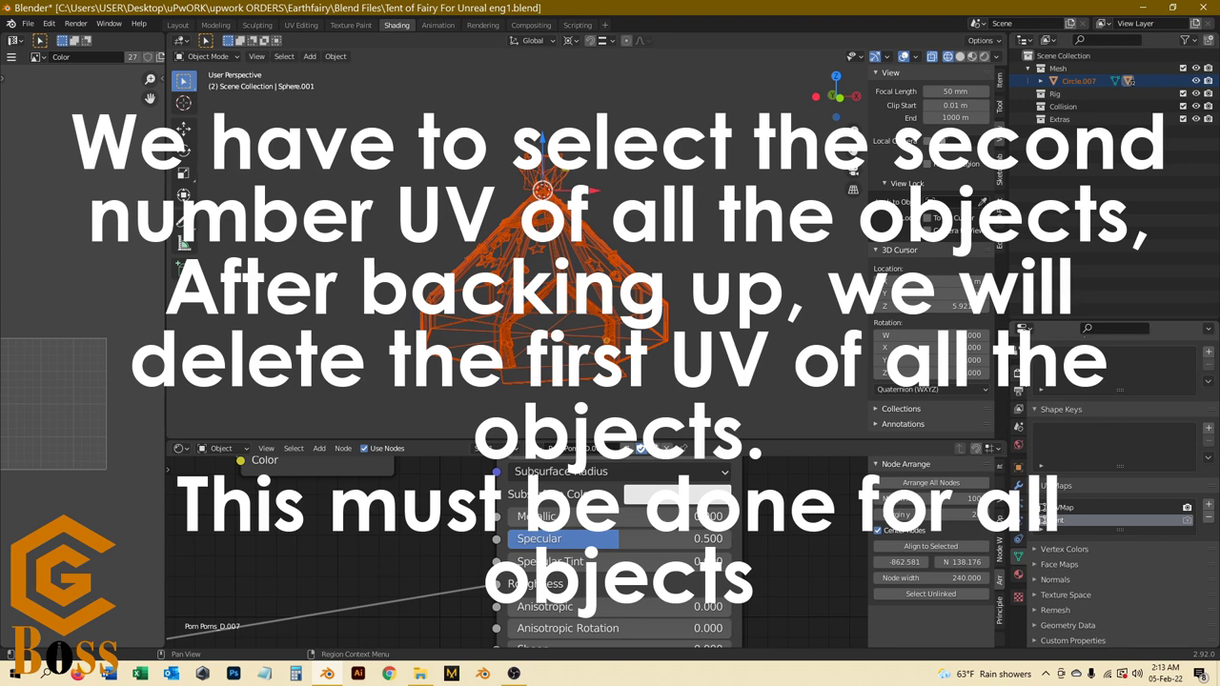
# Step: Change the Bake panel's Bake Type from Glossy to Diffuse in Render Properties
pyautogui.click(1018, 374)
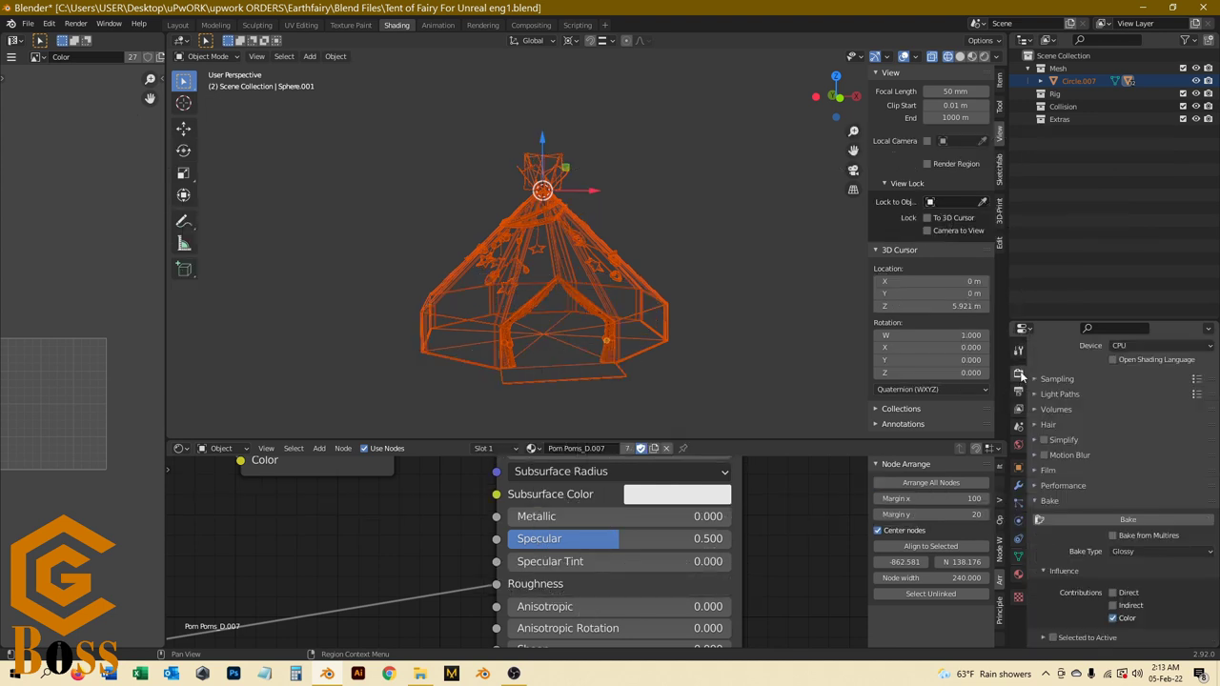
pyautogui.scroll(2, 1077, 400)
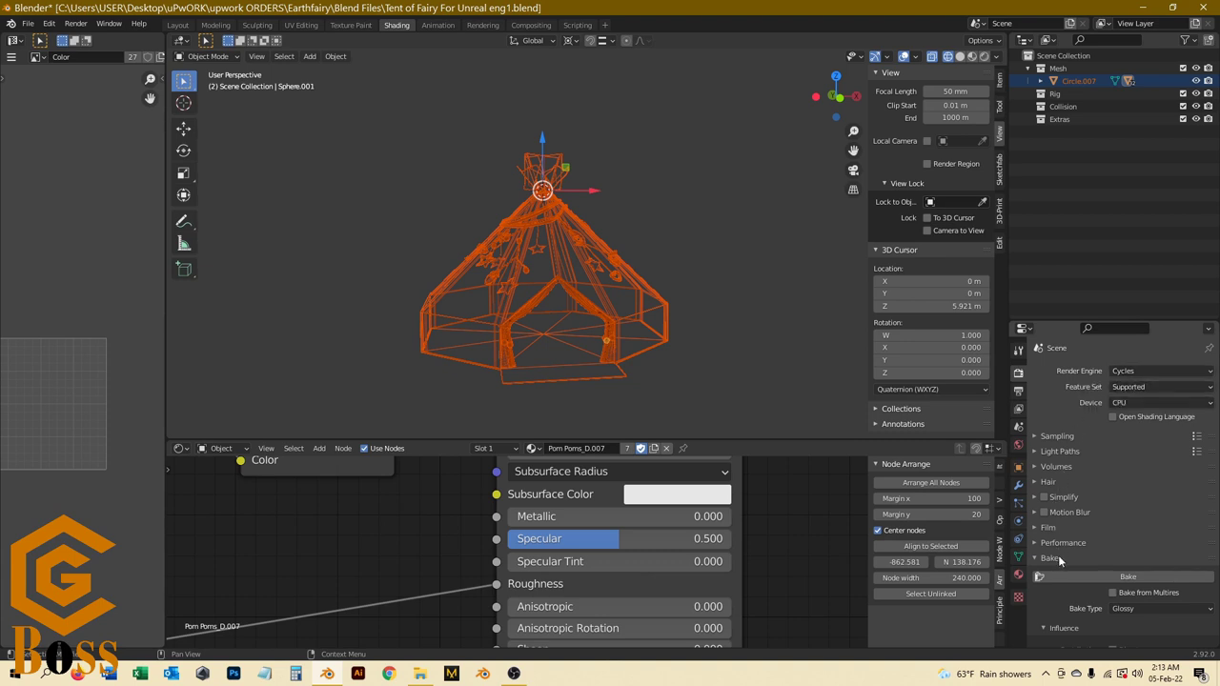
pyautogui.scroll(-1, 1059, 560)
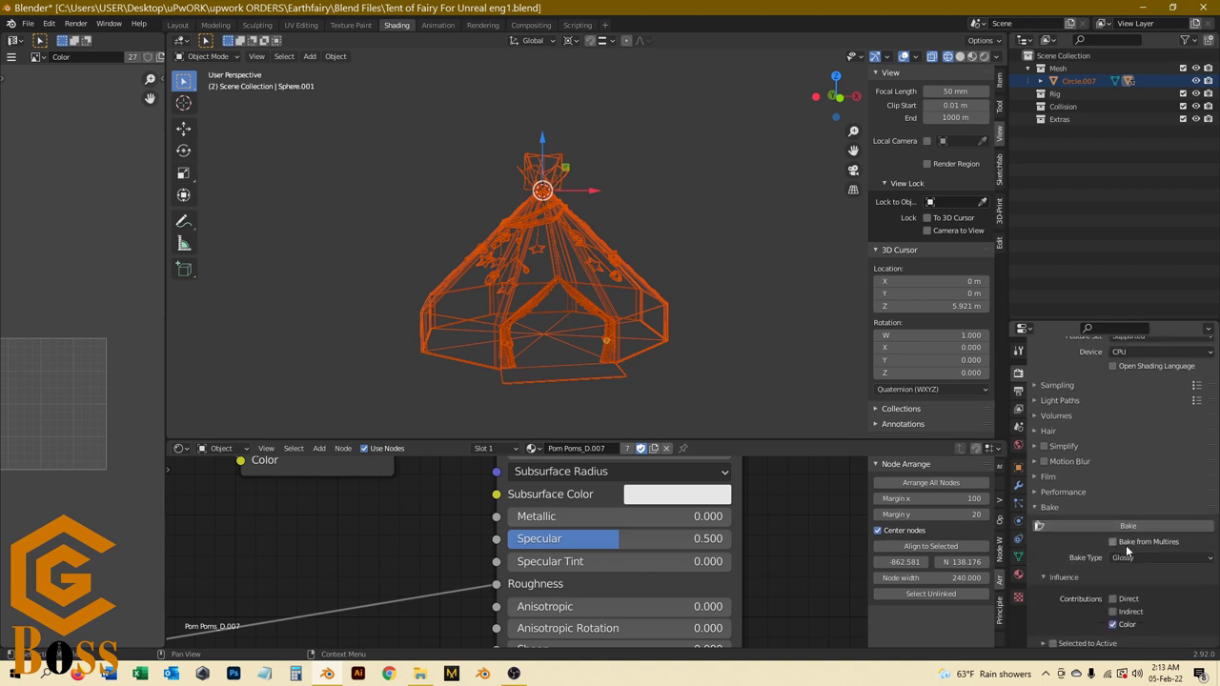
pyautogui.click(1047, 507)
pyautogui.click(1051, 557)
pyautogui.scroll(-2, 1052, 555)
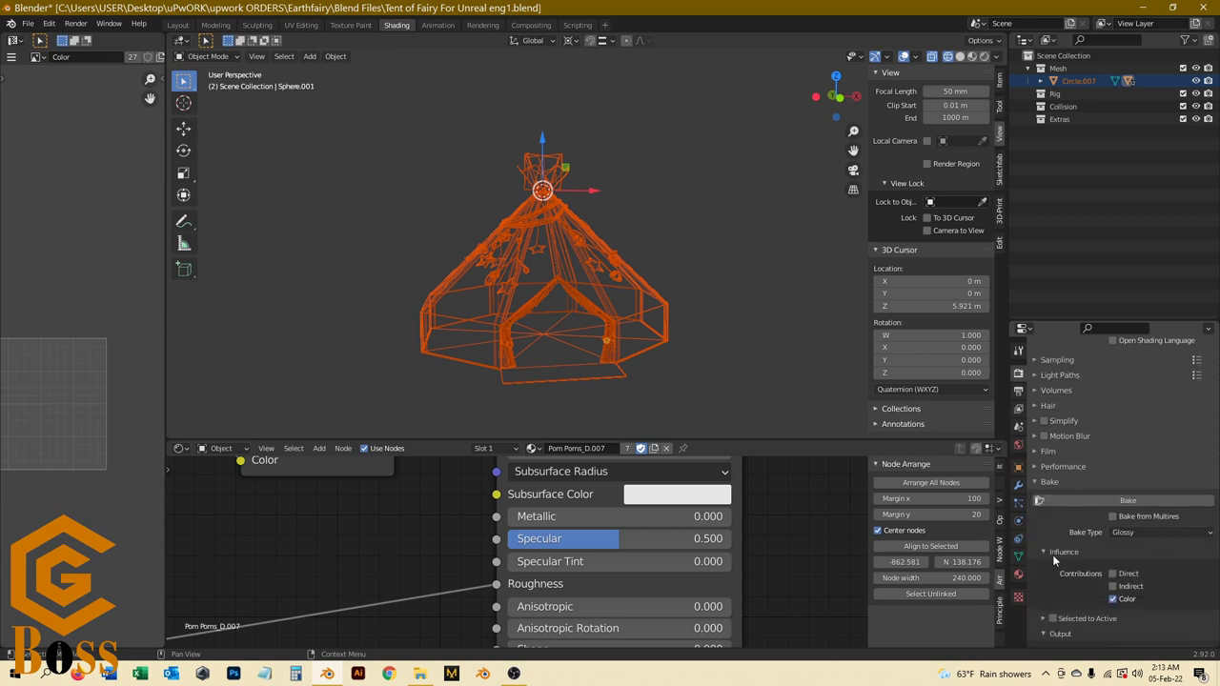
pyautogui.click(1123, 507)
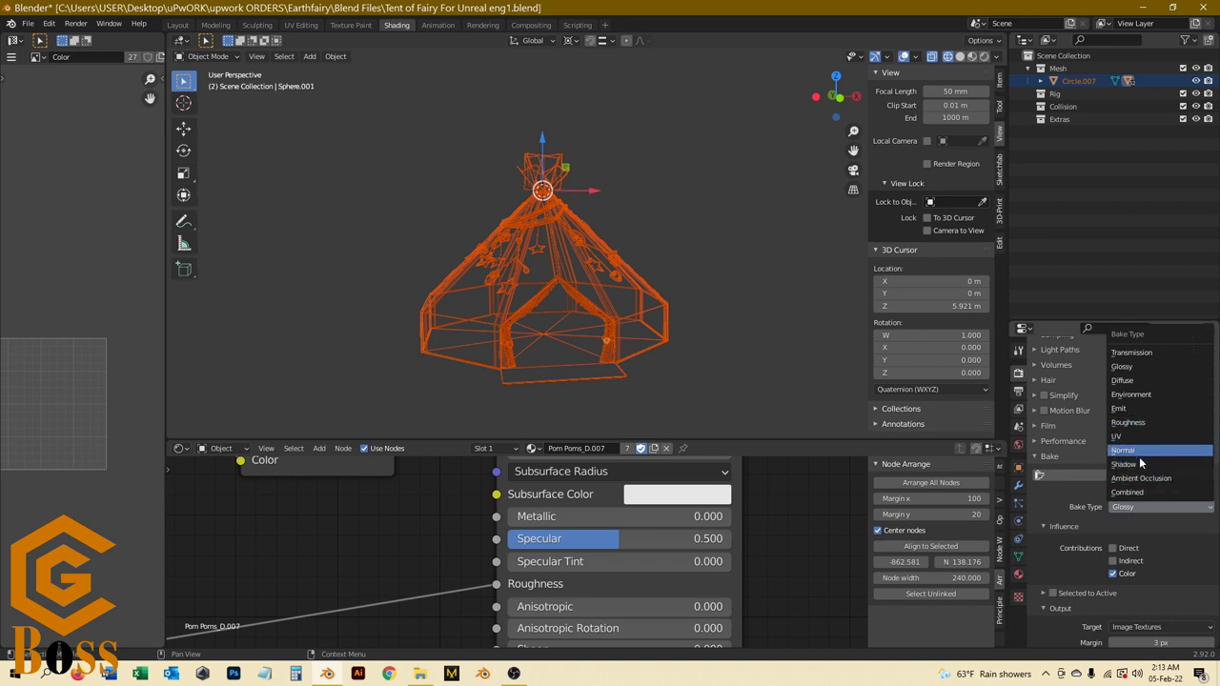
pyautogui.click(1142, 382)
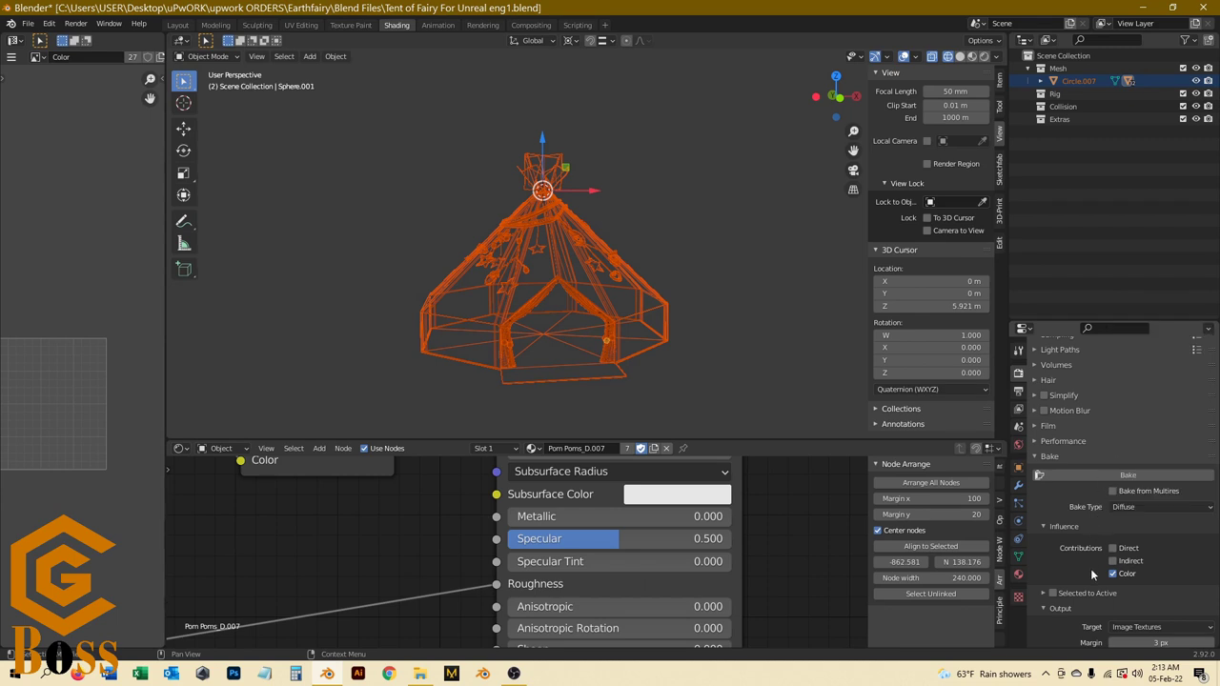
pyautogui.scroll(-1, 1090, 568)
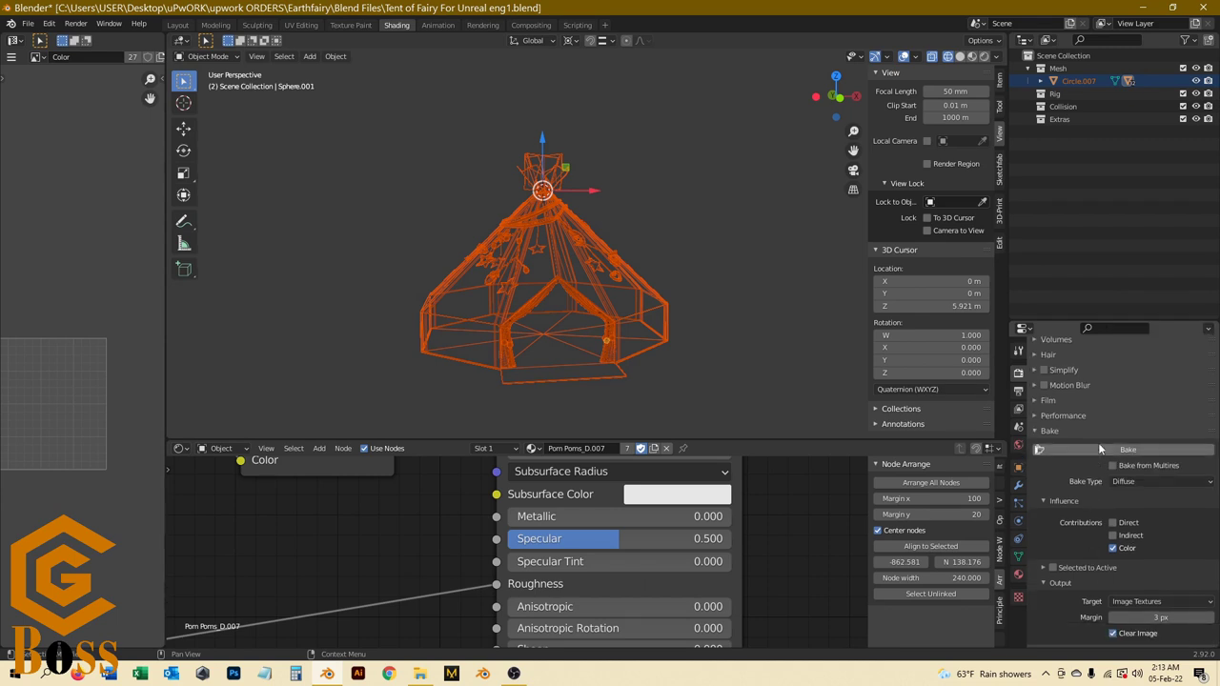
pyautogui.scroll(-2, 605, 550)
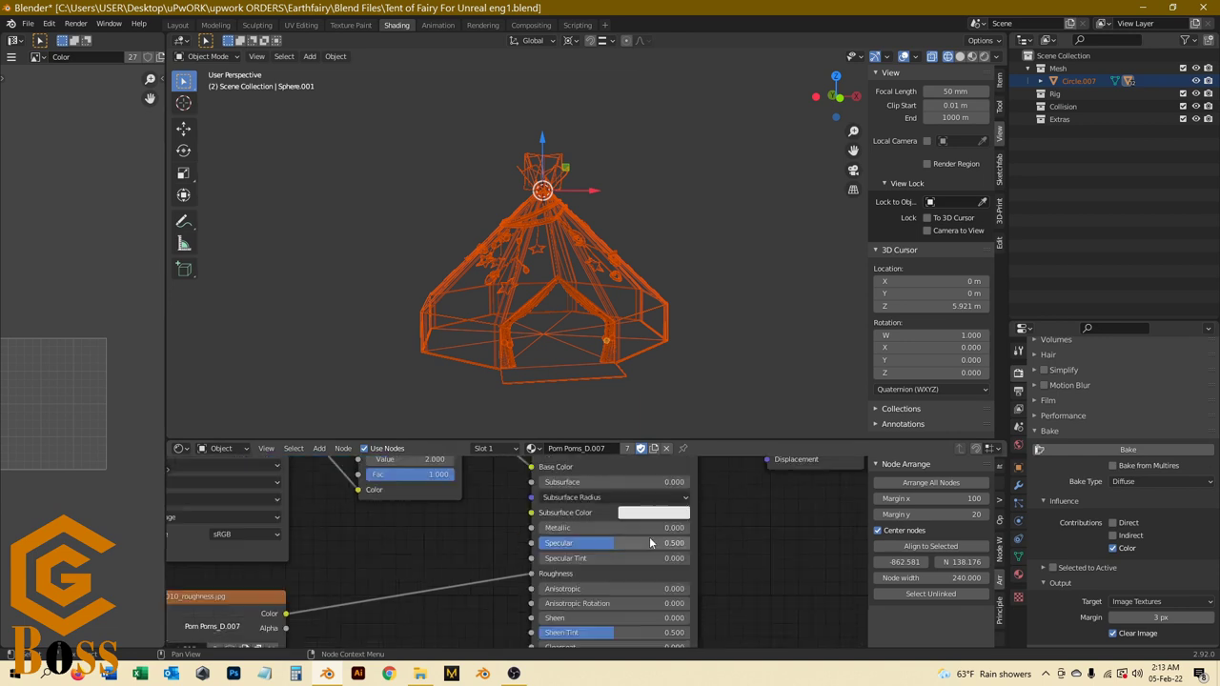
pyautogui.scroll(-5, 651, 542)
pyautogui.scroll(-2, 80, 394)
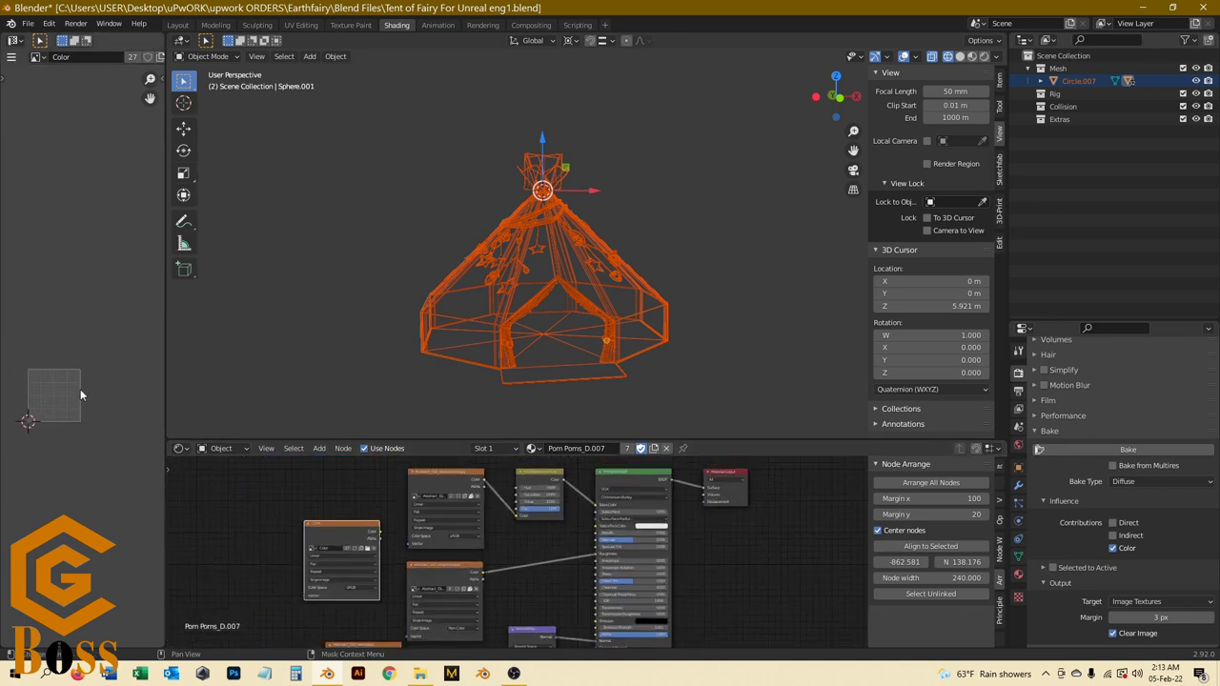
pyautogui.scroll(3, 38, 398)
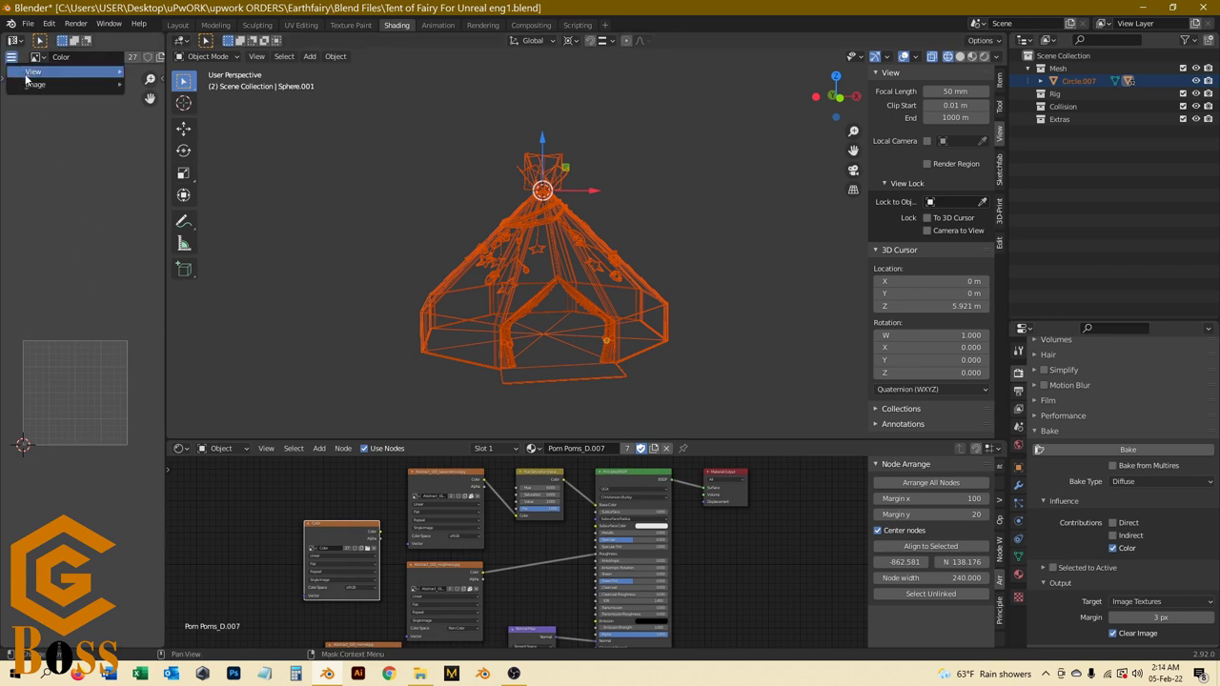
# Step: Set the bake type to Normal and open the image editor's view options
pyautogui.moveTo(47, 84)
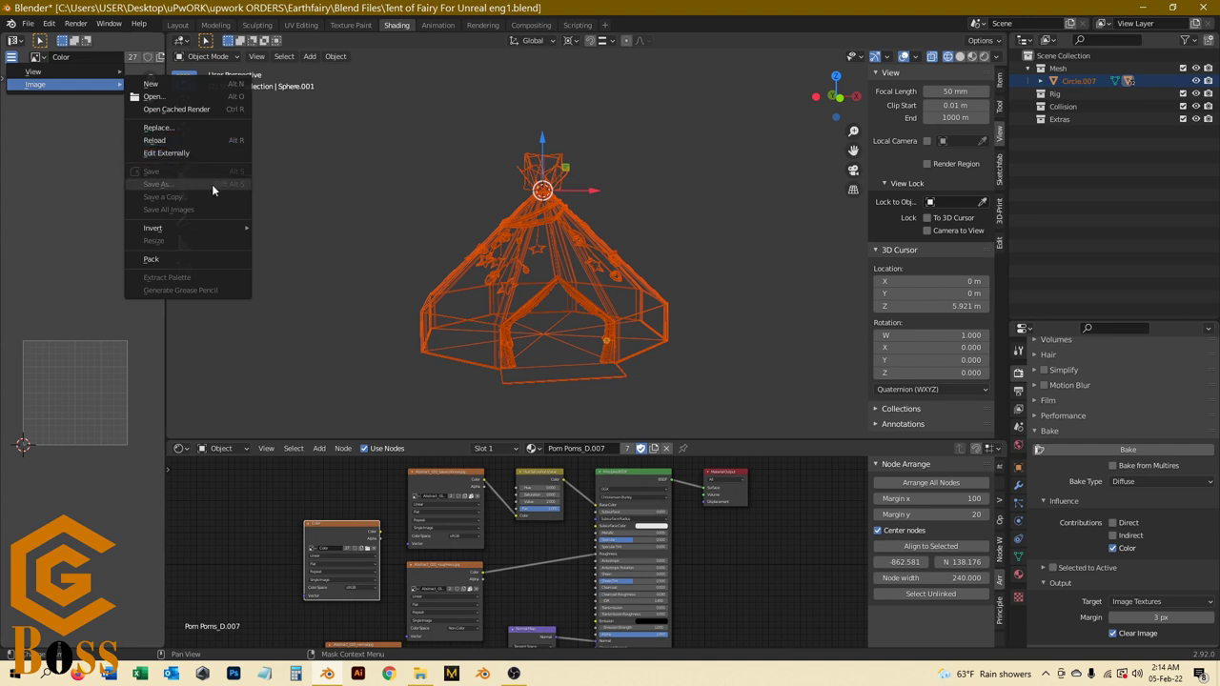
pyautogui.click(1131, 481)
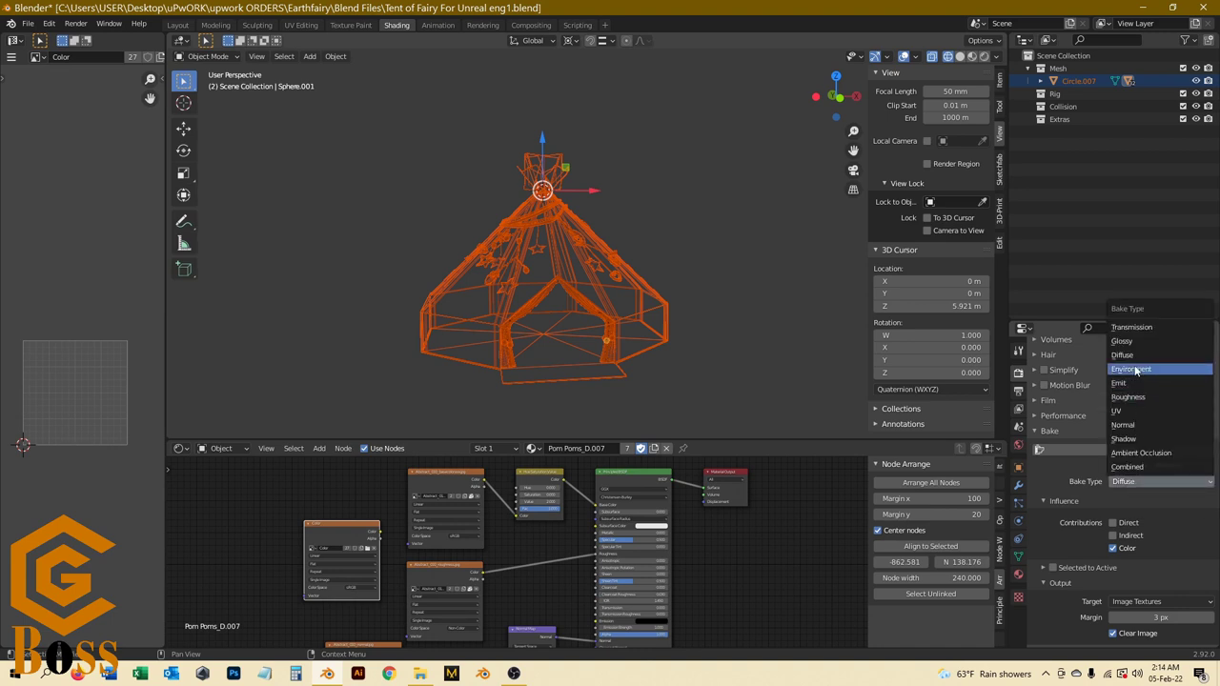
pyautogui.click(1140, 424)
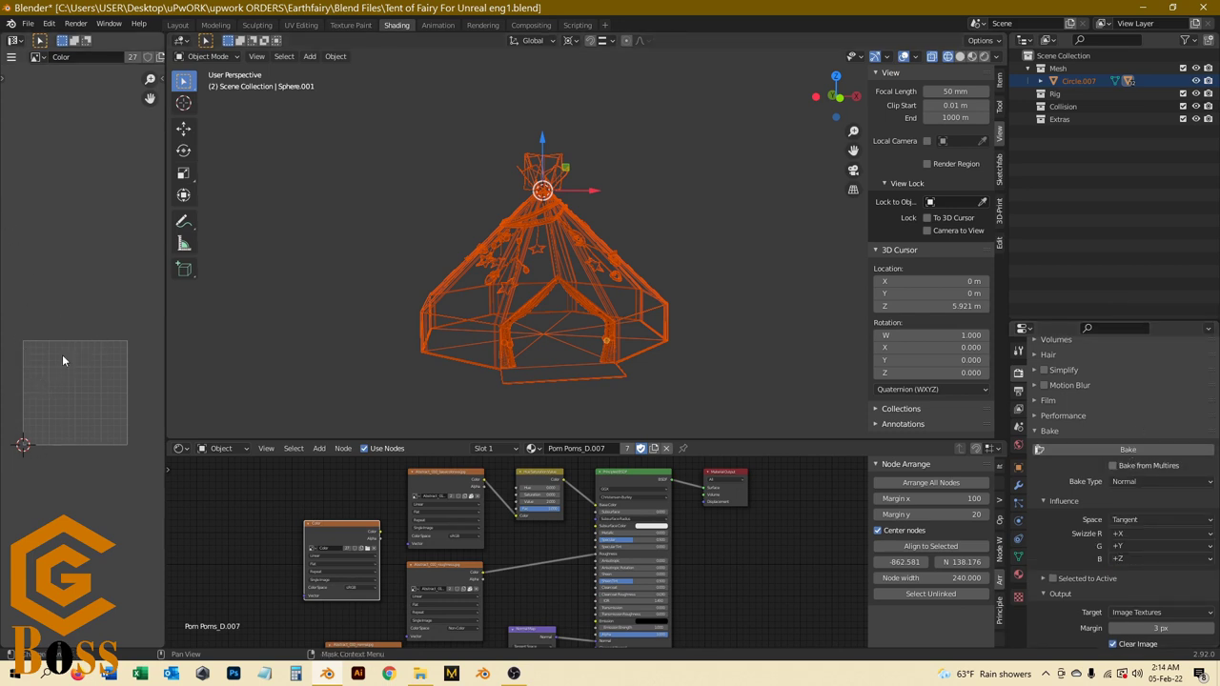
pyautogui.click(11, 56)
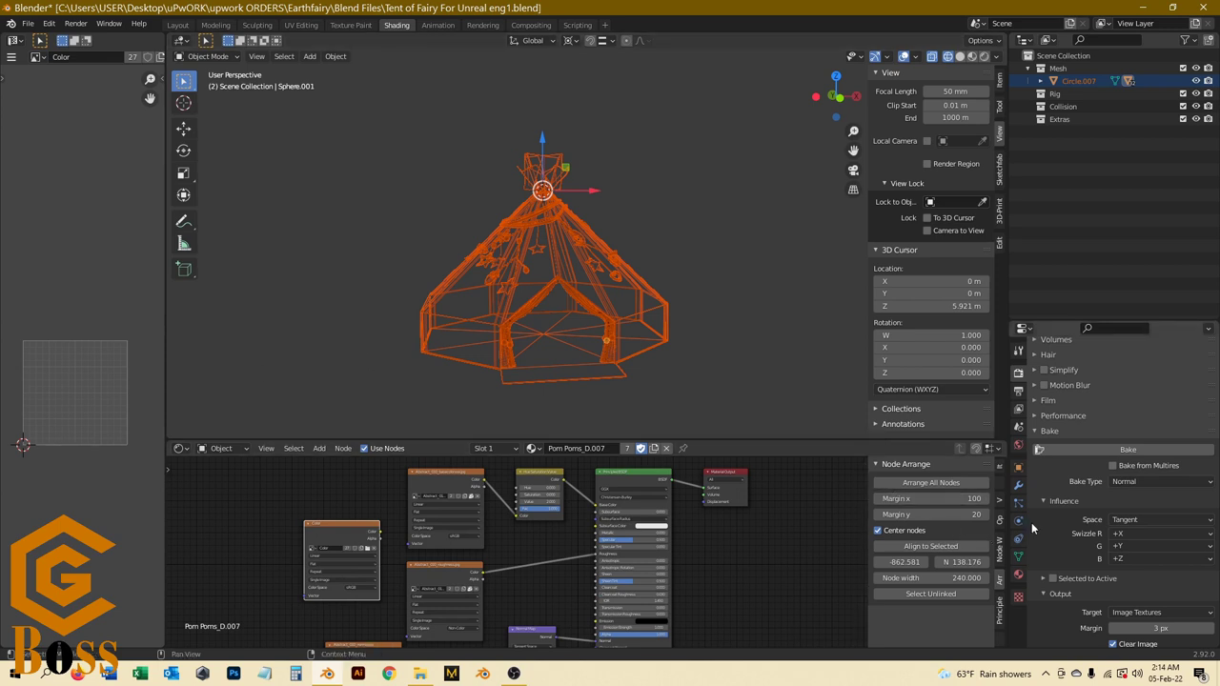
# Step: Change the bake type to Emit
pyautogui.click(1142, 482)
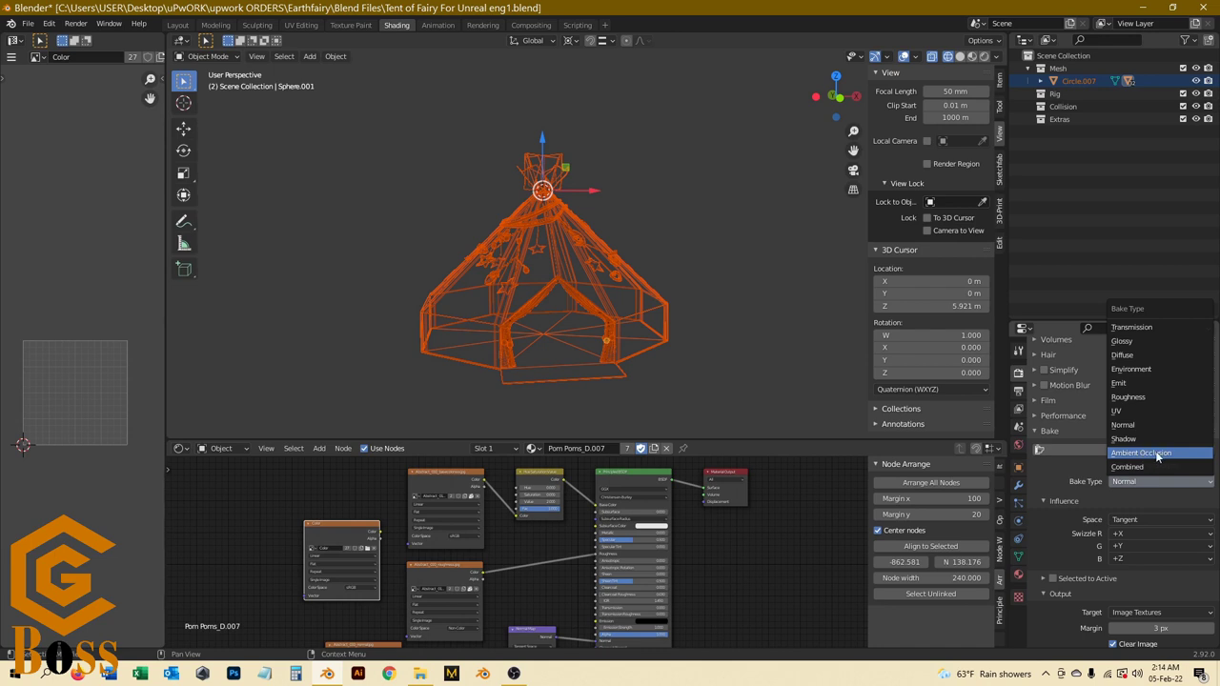
pyautogui.press('Escape')
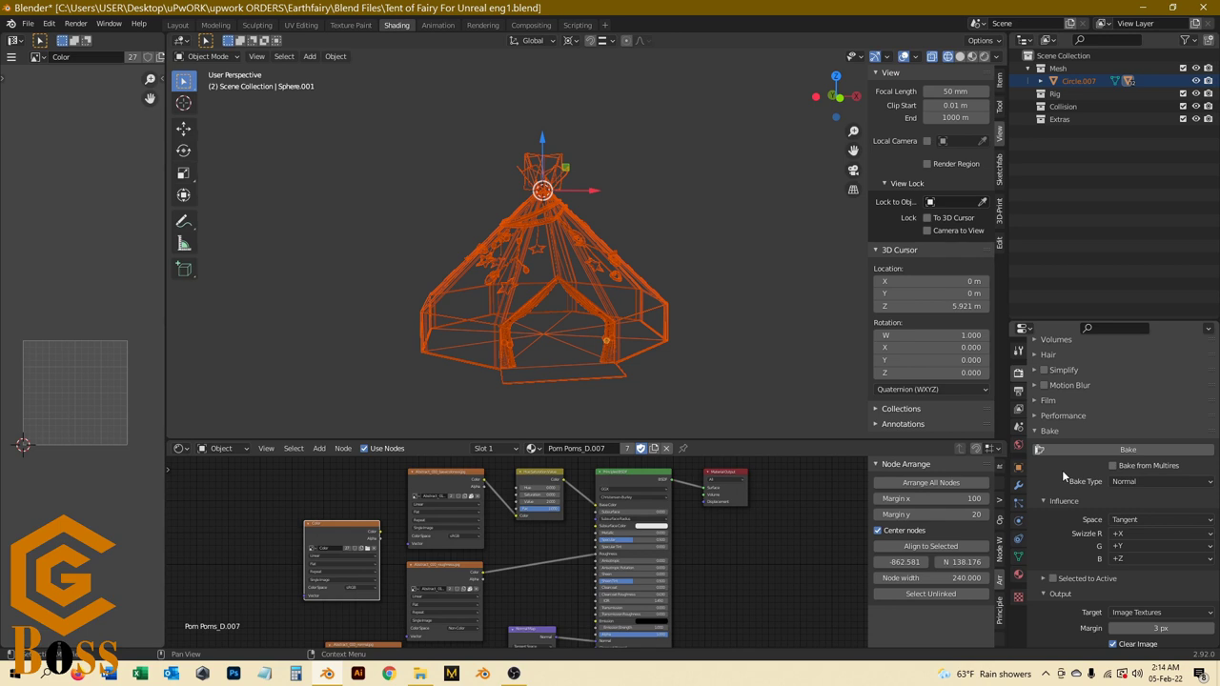
pyautogui.click(1137, 481)
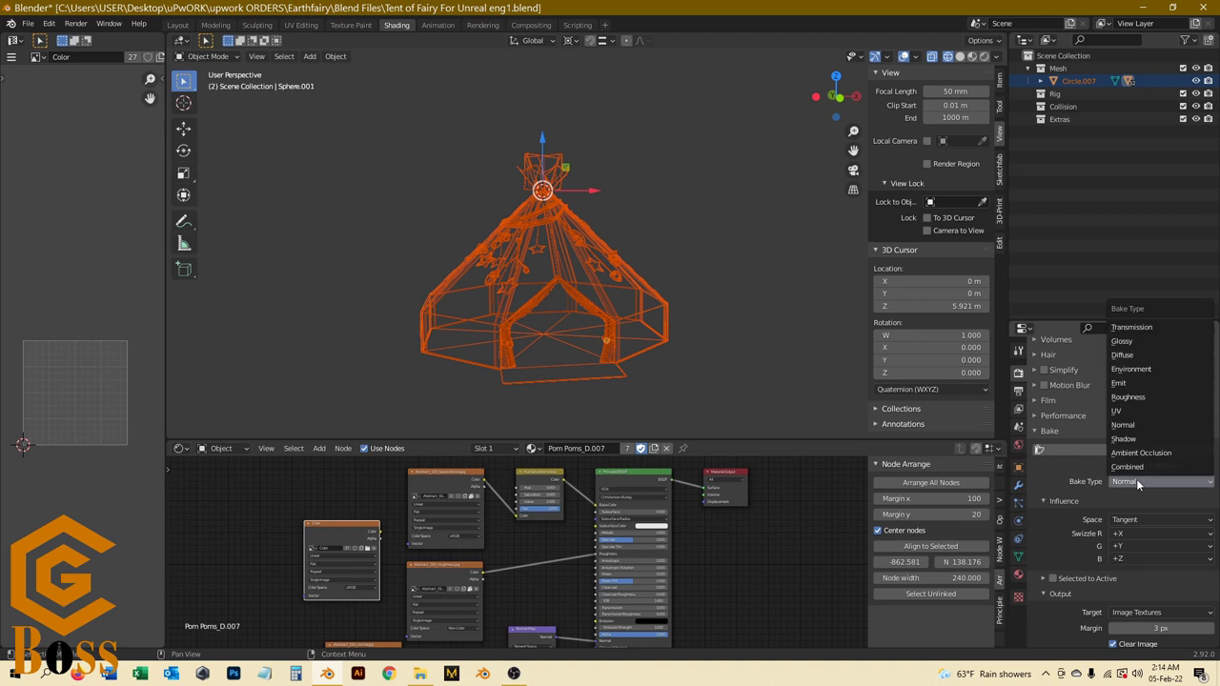
pyautogui.click(1130, 383)
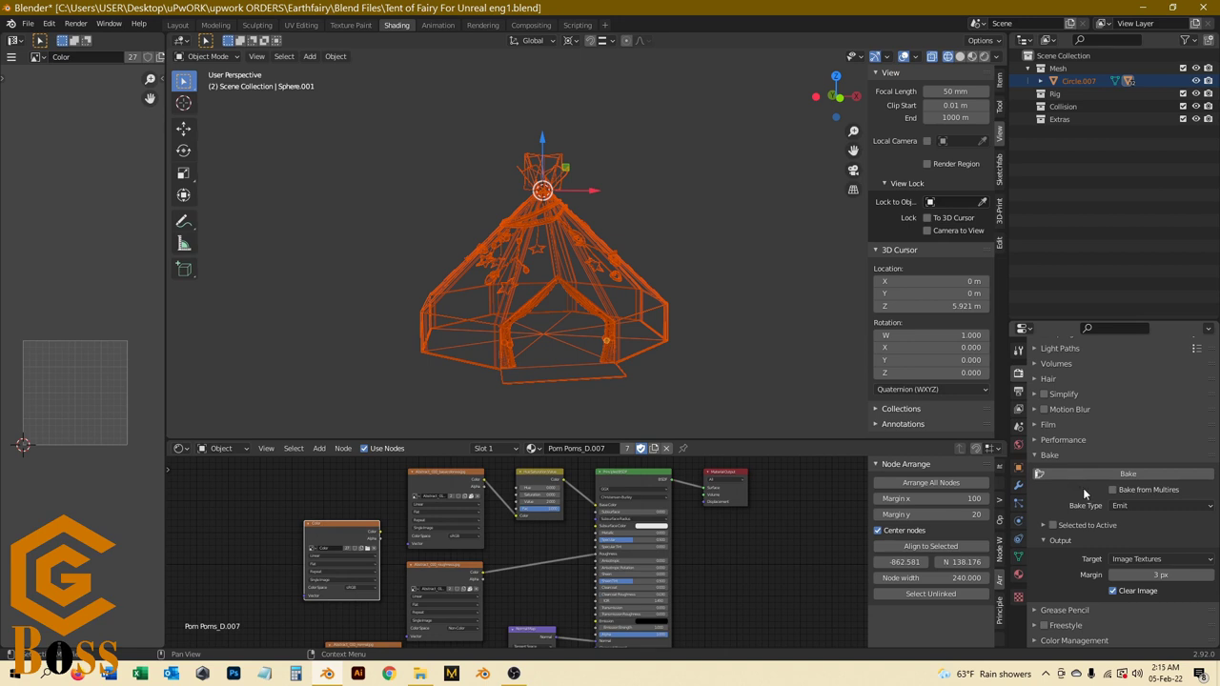
pyautogui.click(1132, 505)
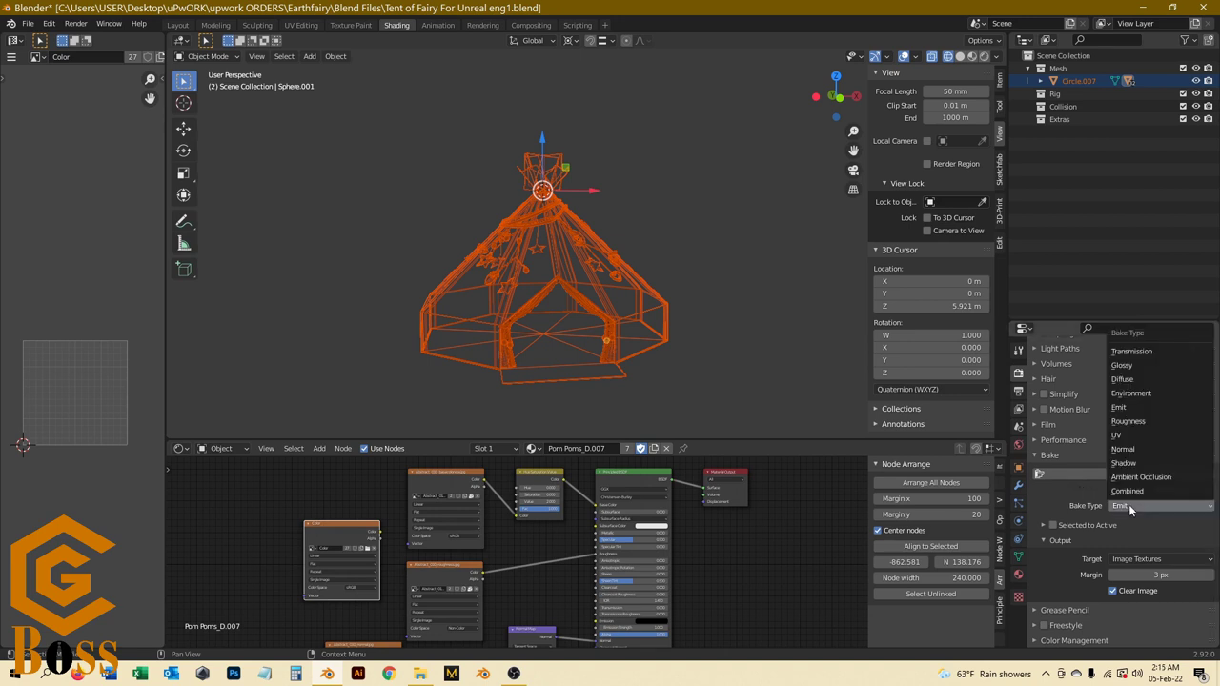
# Step: Set the bake type to Roughness and switch the viewport to solid shading
pyautogui.click(1137, 420)
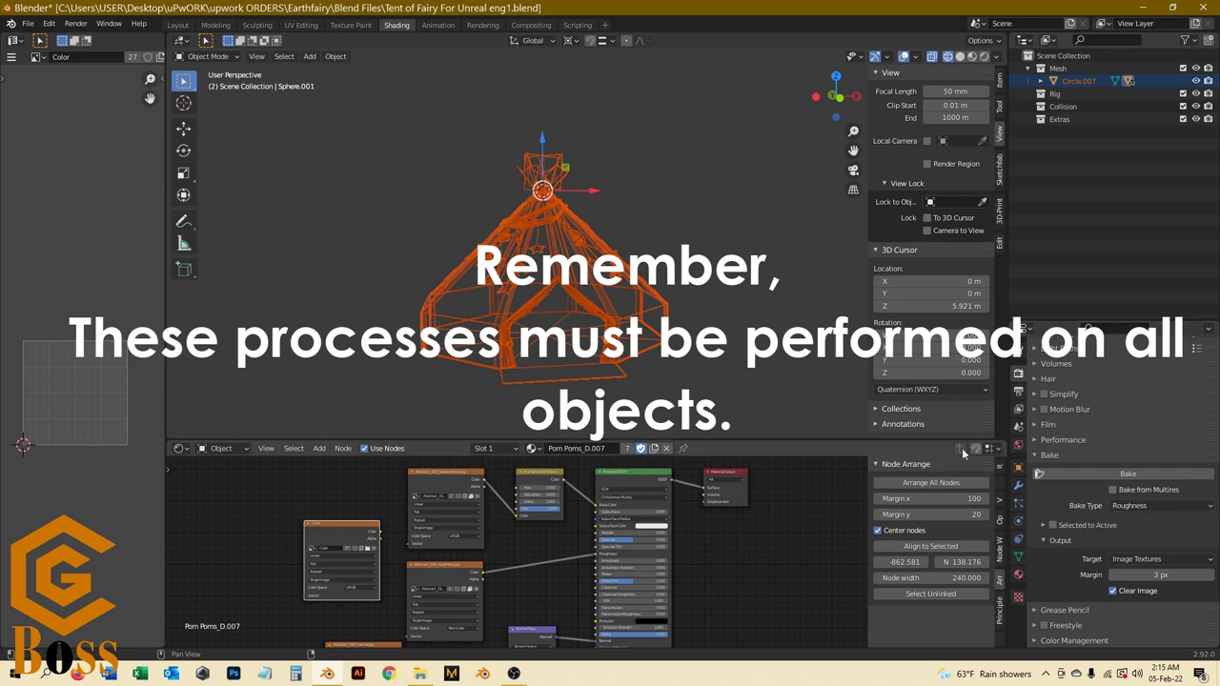
pyautogui.hotkey('shift', 'z')
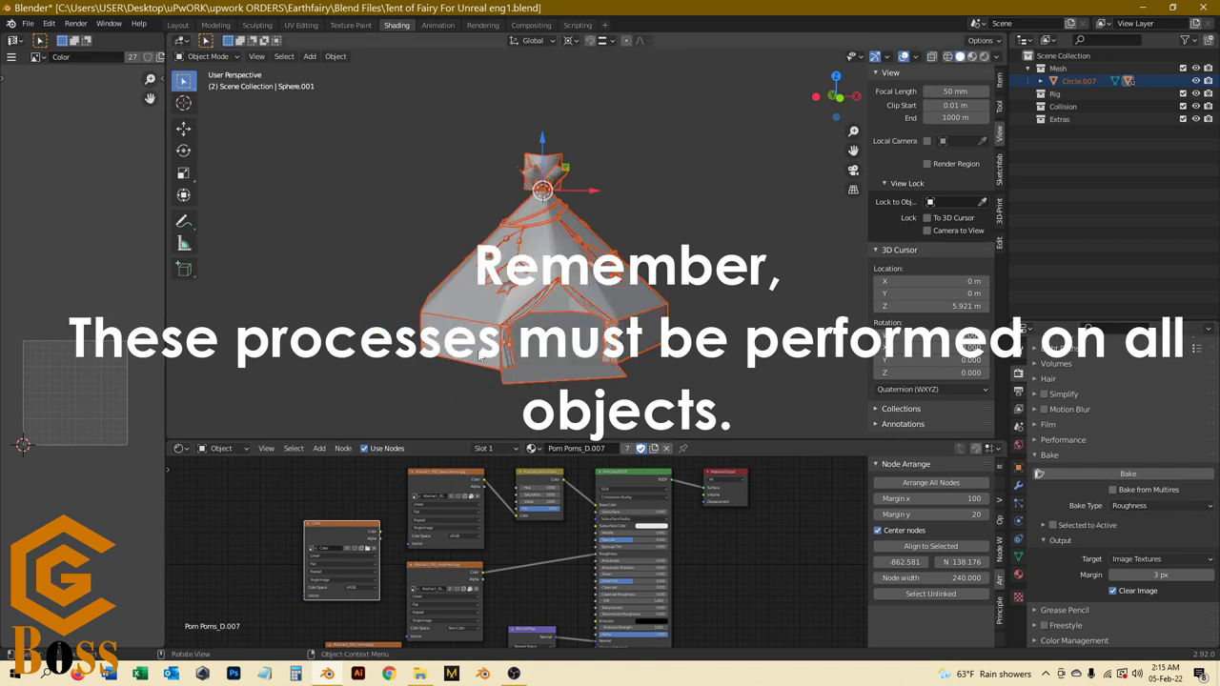
# Step: Switch to material preview and lower the carpet material's roughness to 0.023
pyautogui.click(762, 115)
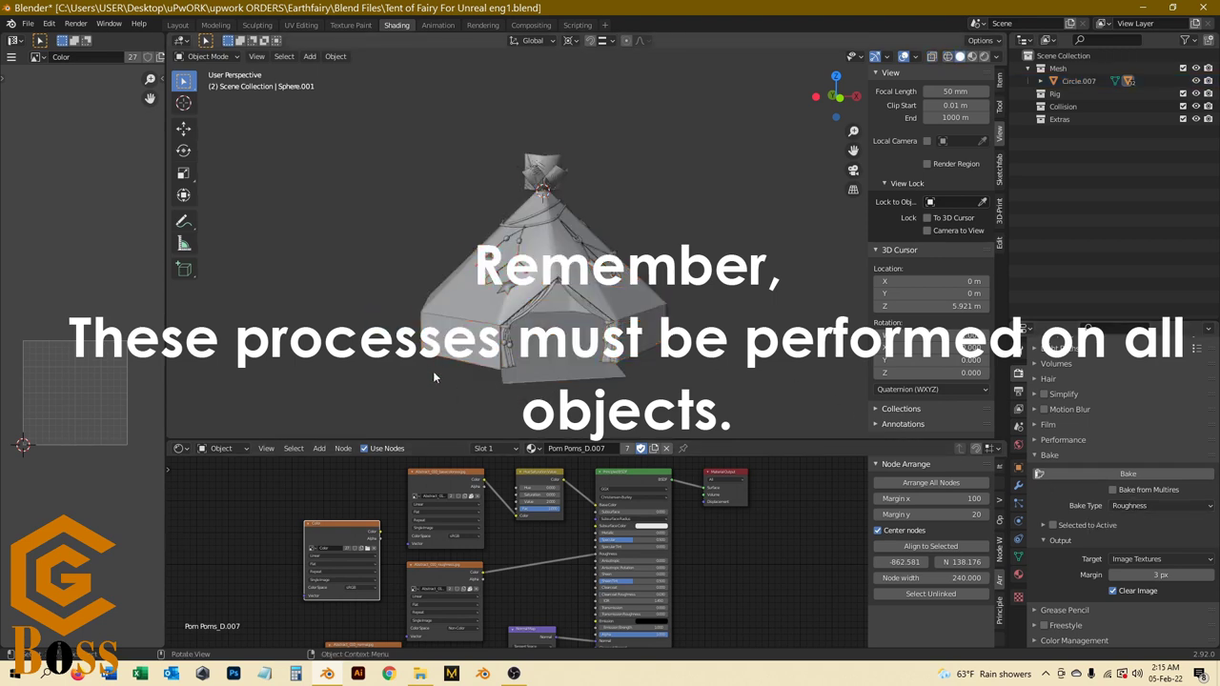
pyautogui.click(972, 56)
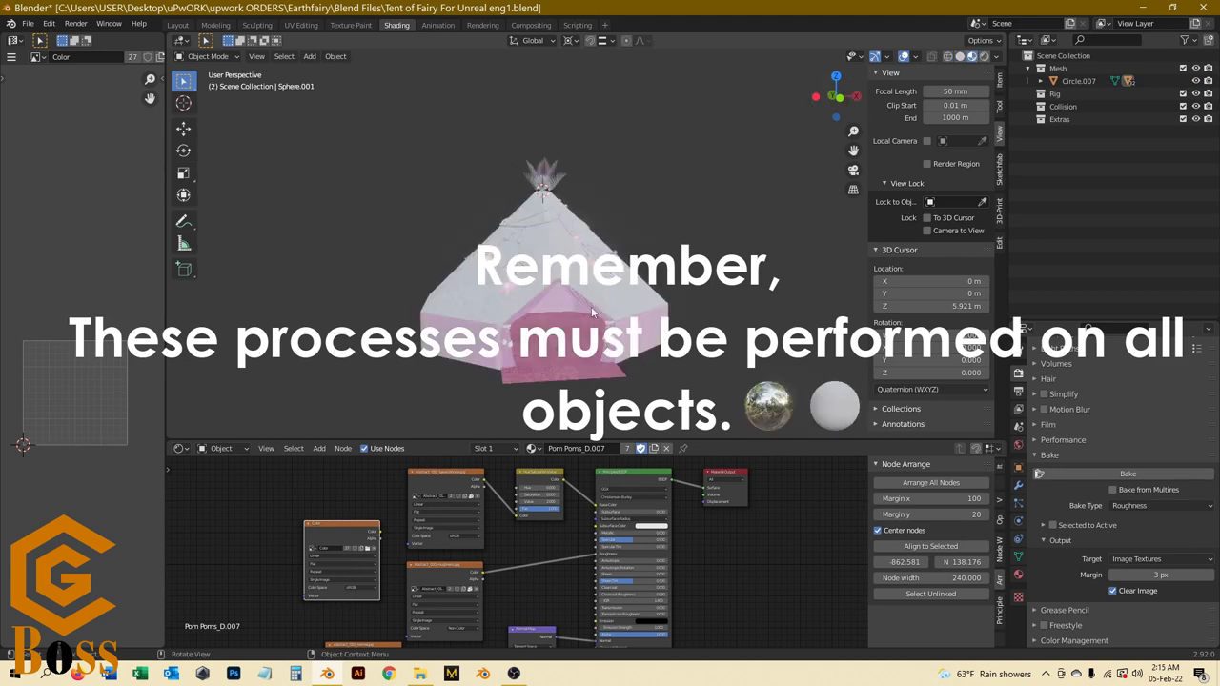
pyautogui.scroll(5, 594, 312)
pyautogui.click(570, 333)
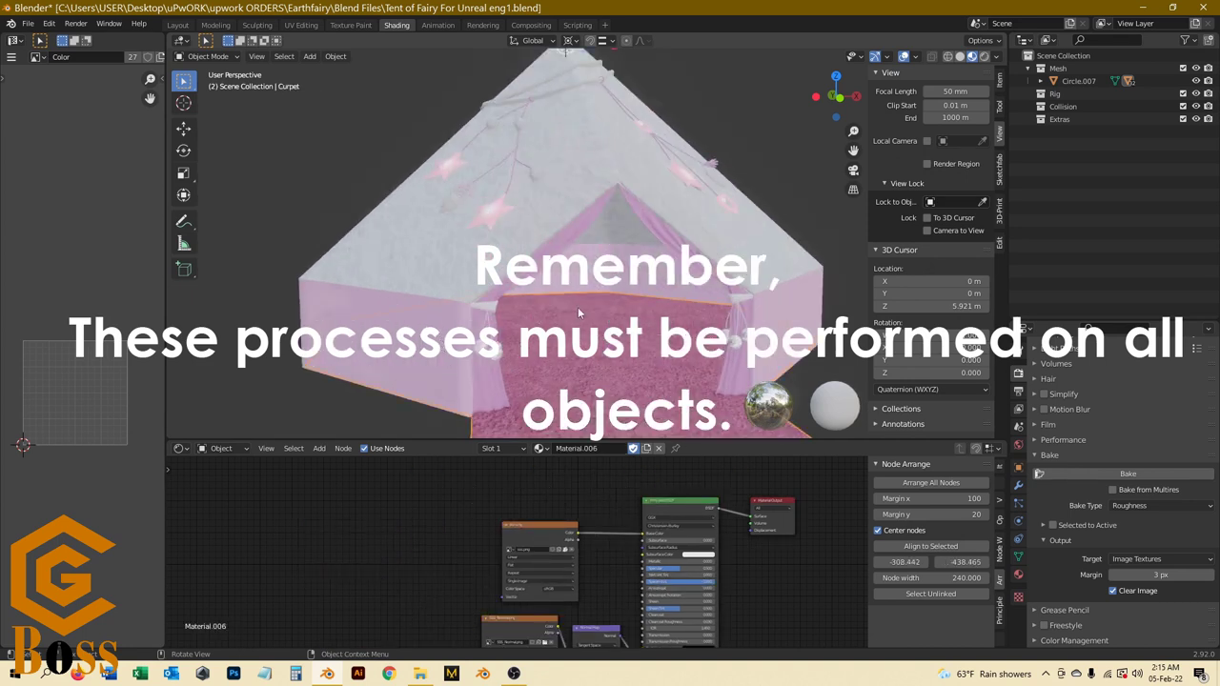
pyautogui.click(433, 317)
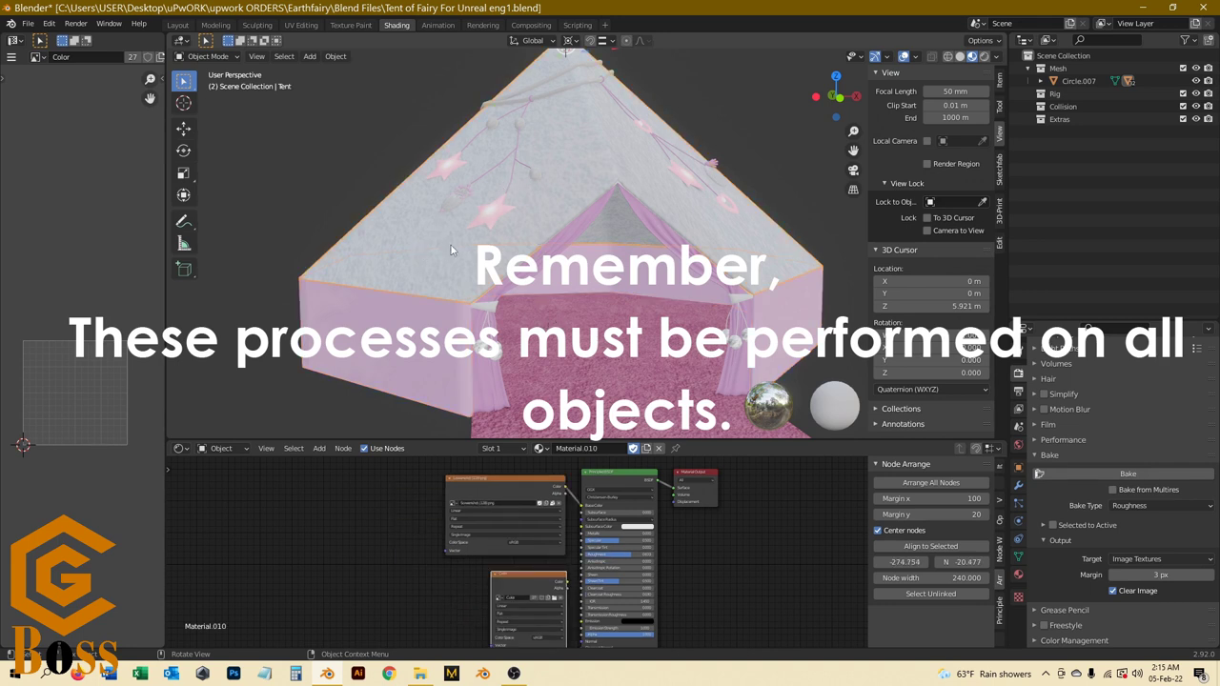
pyautogui.click(538, 351)
pyautogui.scroll(-2, 540, 265)
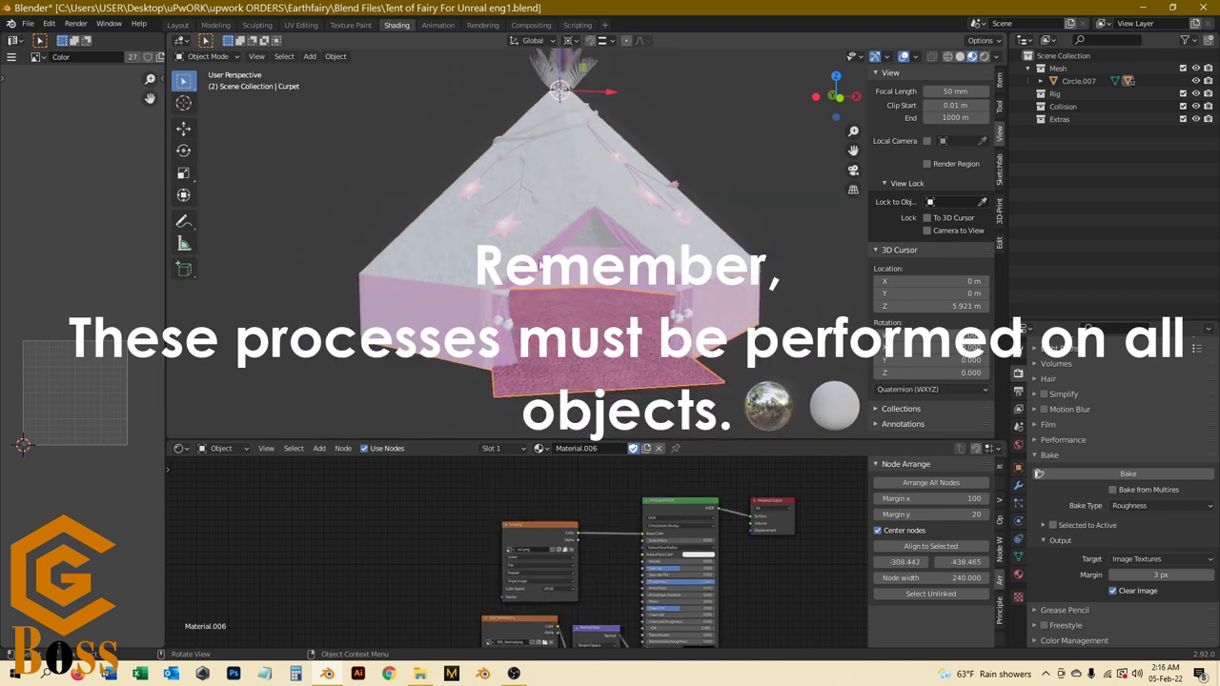
pyautogui.scroll(-2, 570, 479)
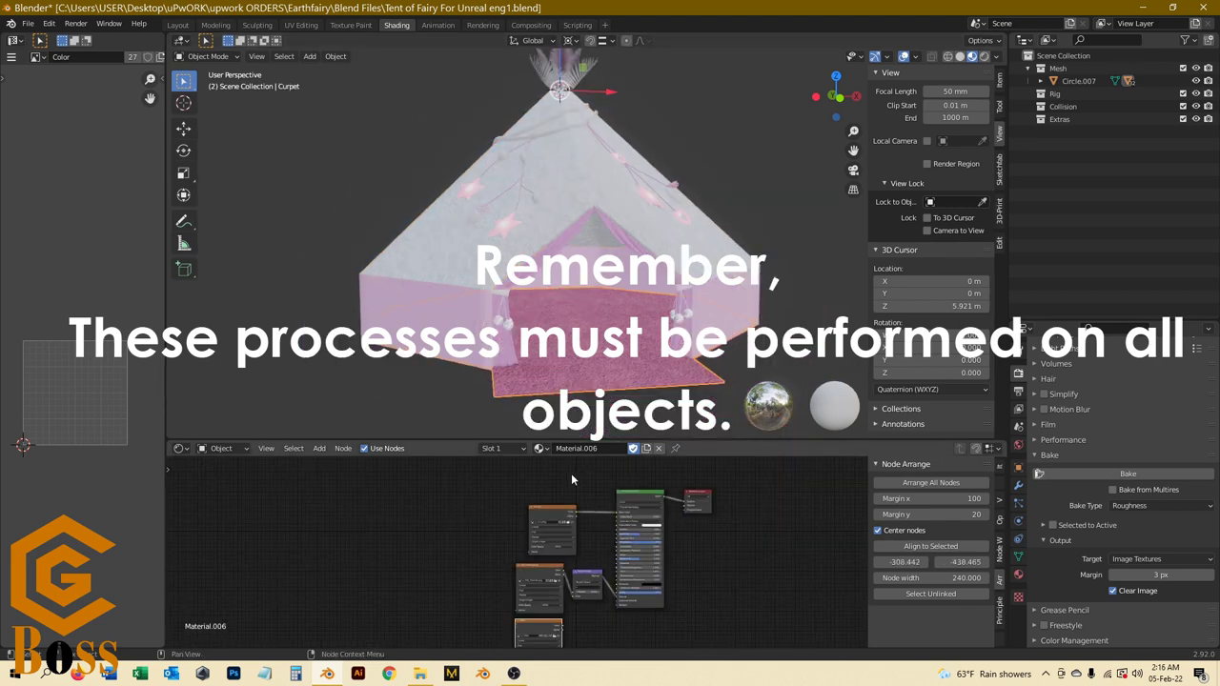
pyautogui.scroll(6, 631, 548)
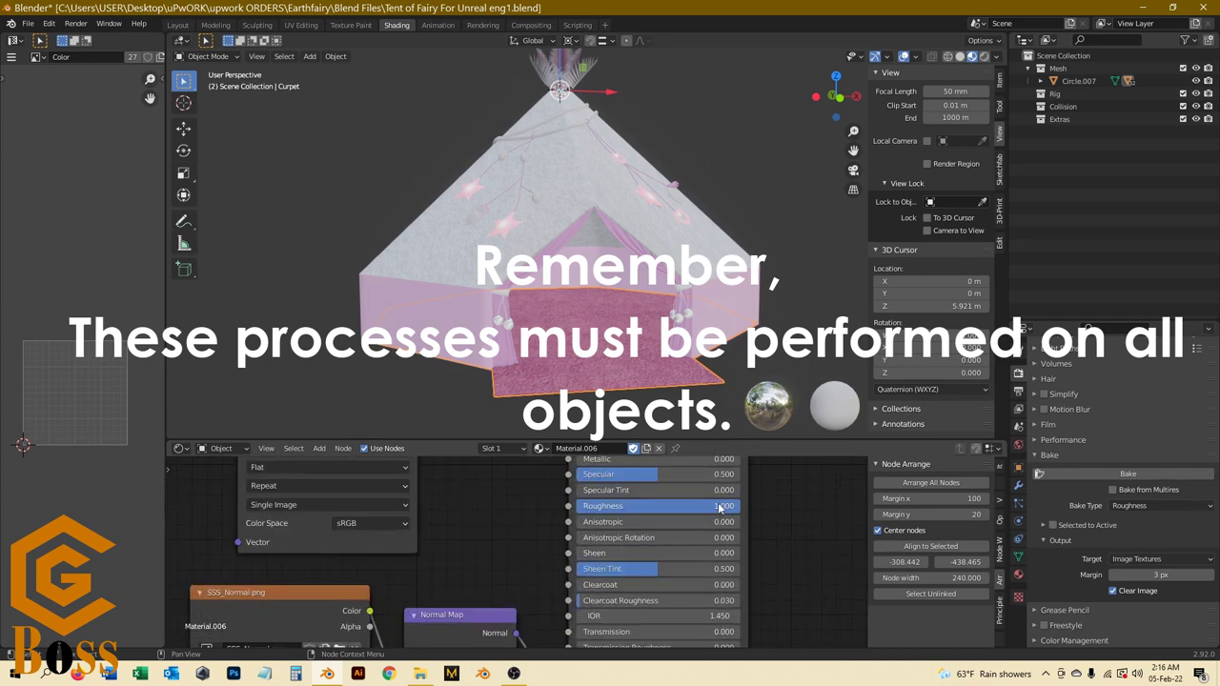
pyautogui.moveTo(721, 507); pyautogui.dragTo(567, 507)
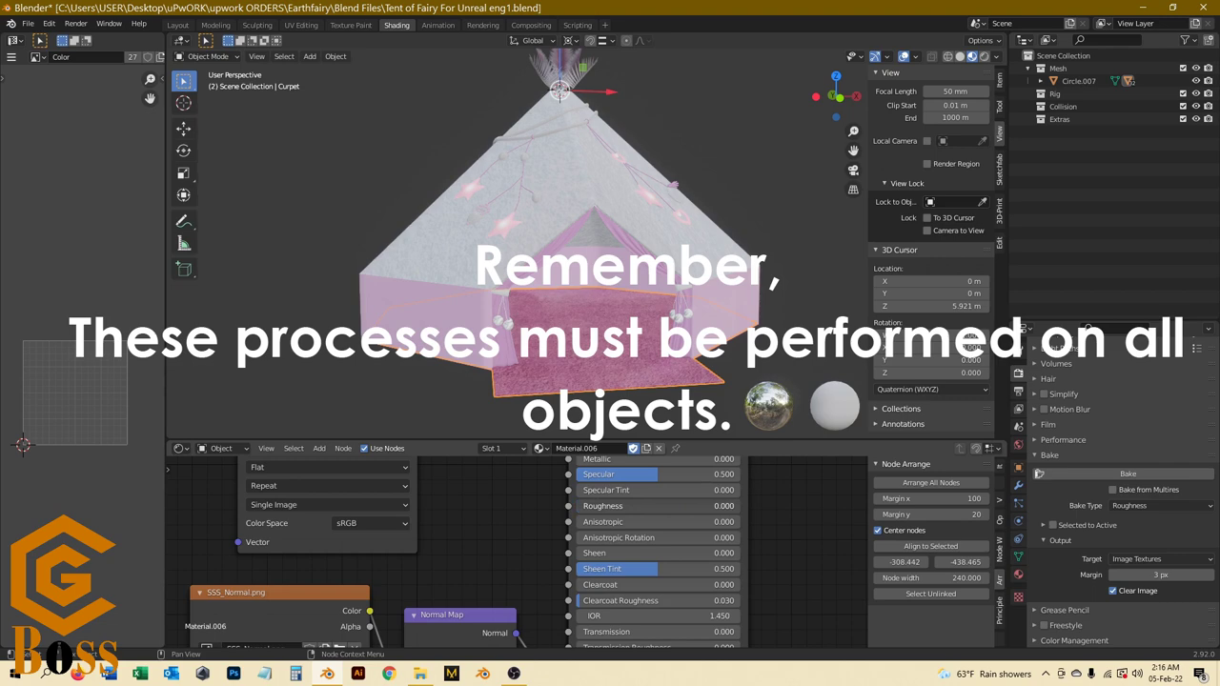
# Step: Set the tent material's roughness to 0
pyautogui.click(469, 327)
pyautogui.scroll(-3, 544, 588)
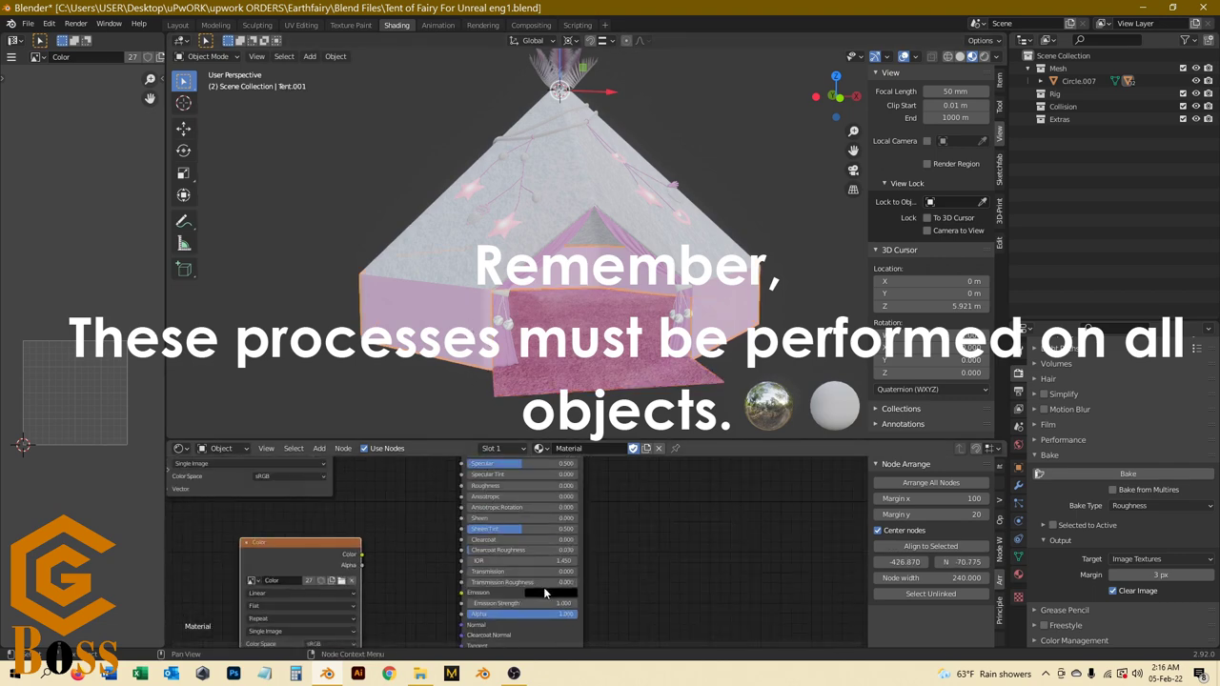
pyautogui.scroll(3, 496, 479)
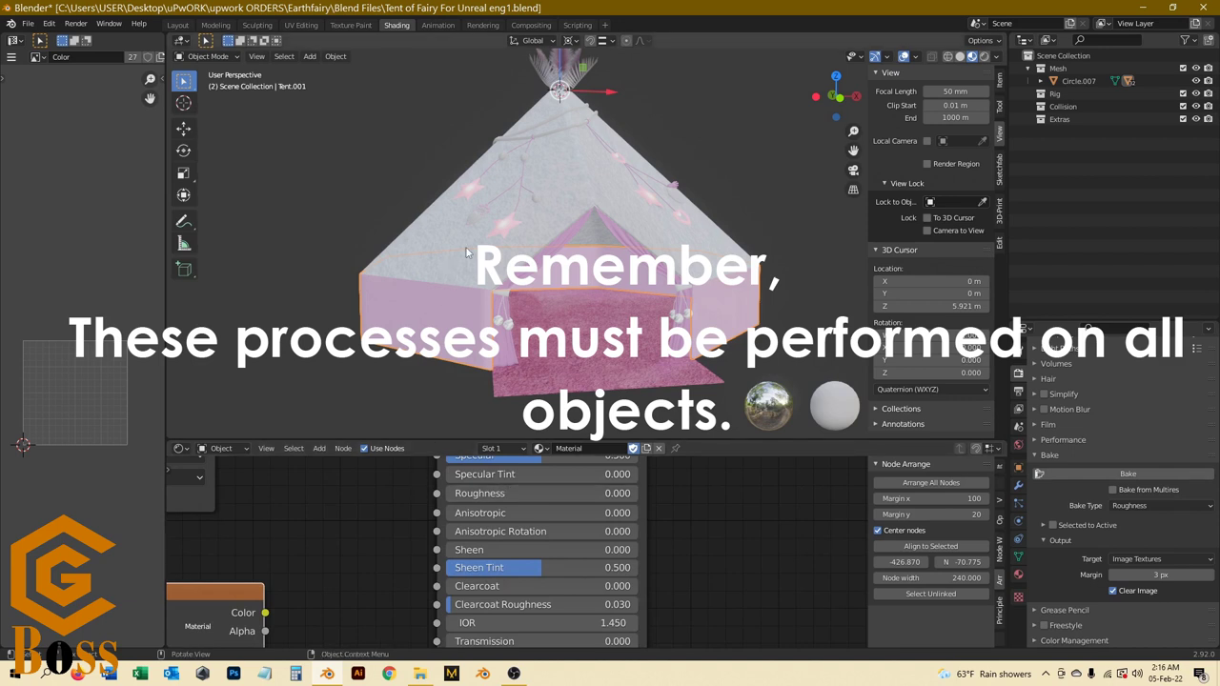
pyautogui.moveTo(538, 500); pyautogui.dragTo(457, 490)
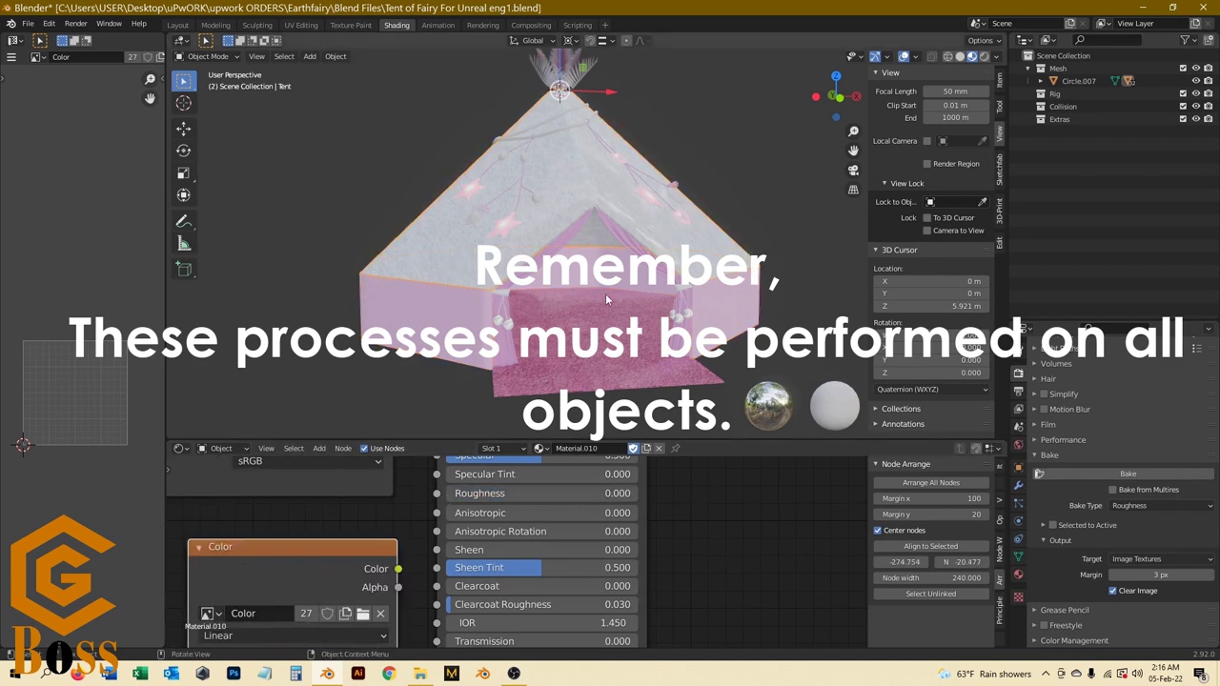
# Step: Disconnect the texture driving the pom-pom material's Roughness input
pyautogui.click(507, 327)
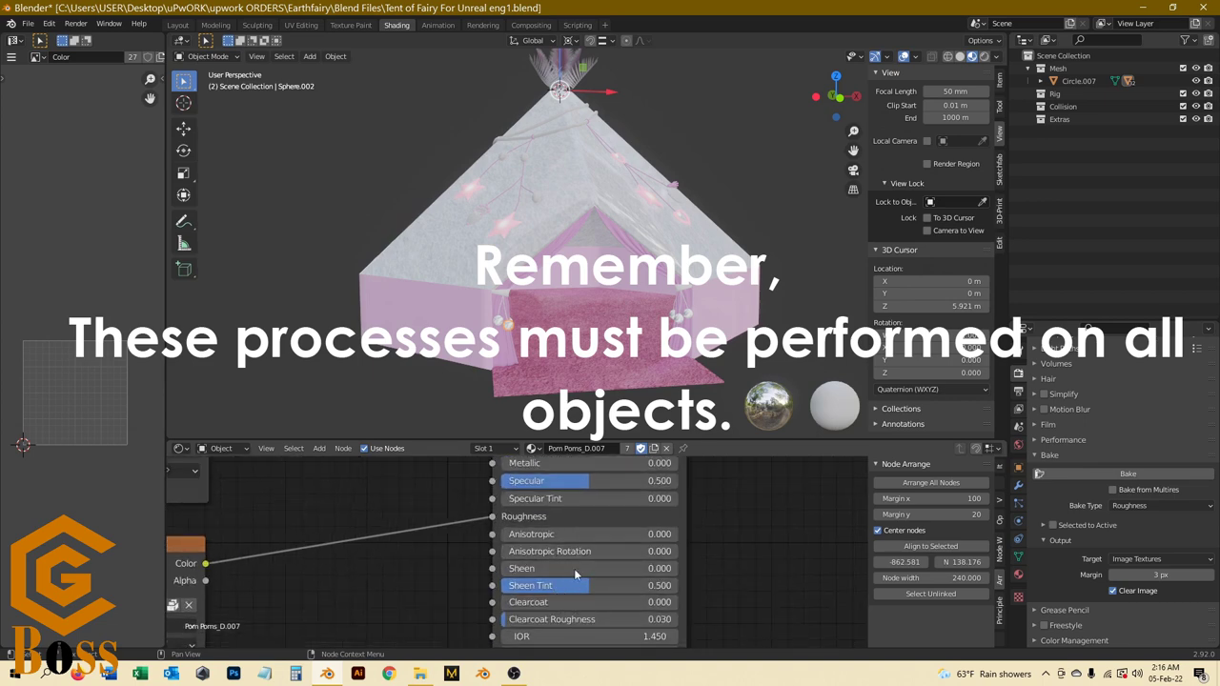
pyautogui.scroll(-2, 572, 559)
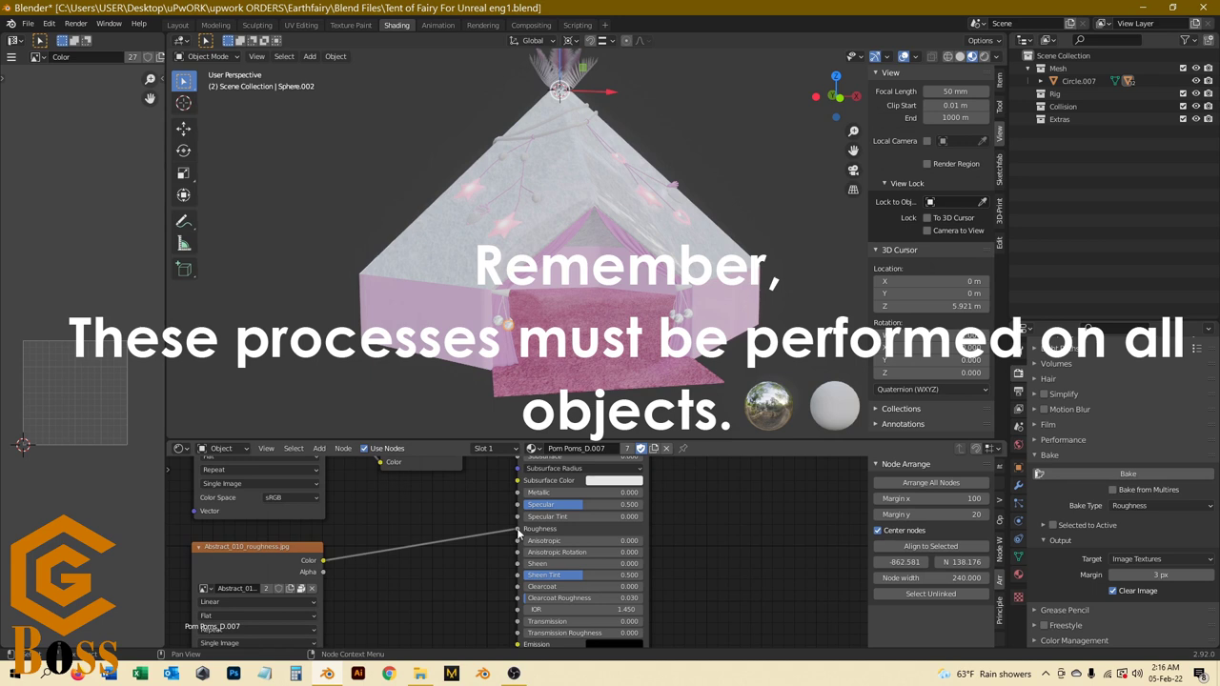
pyautogui.moveTo(516, 528); pyautogui.dragTo(492, 544)
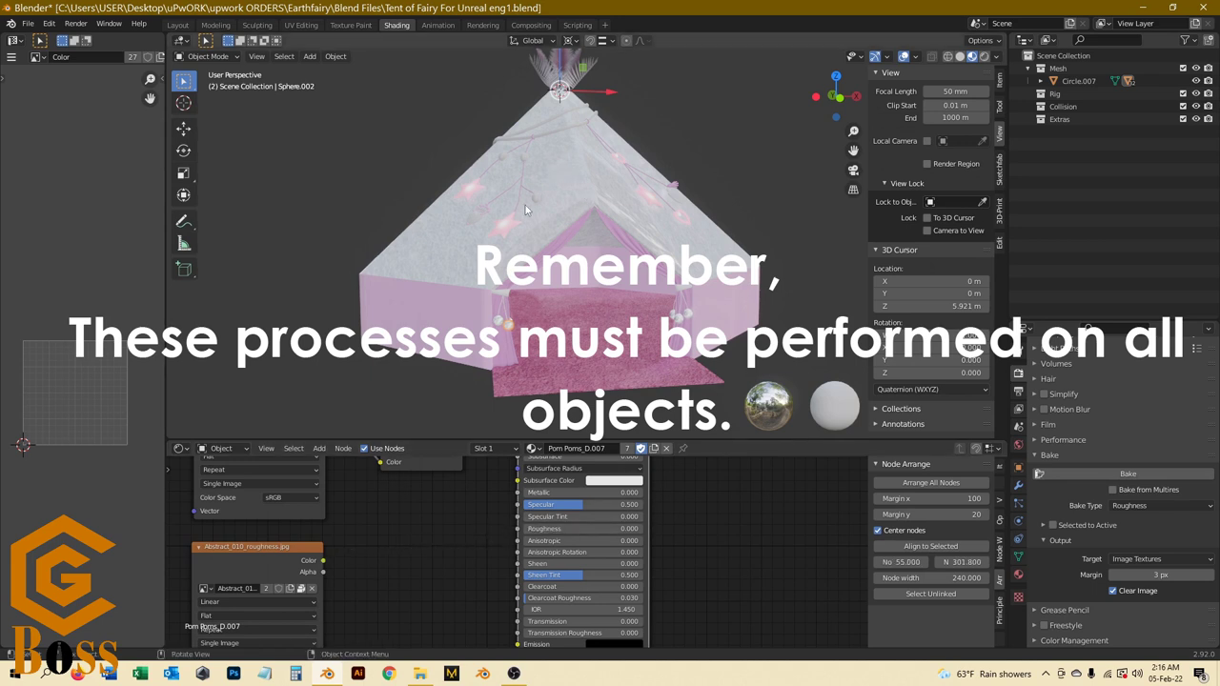
# Step: Check the star, rope and tent materials, then raise the roof decorations' roughness to 1.000
pyautogui.click(508, 230)
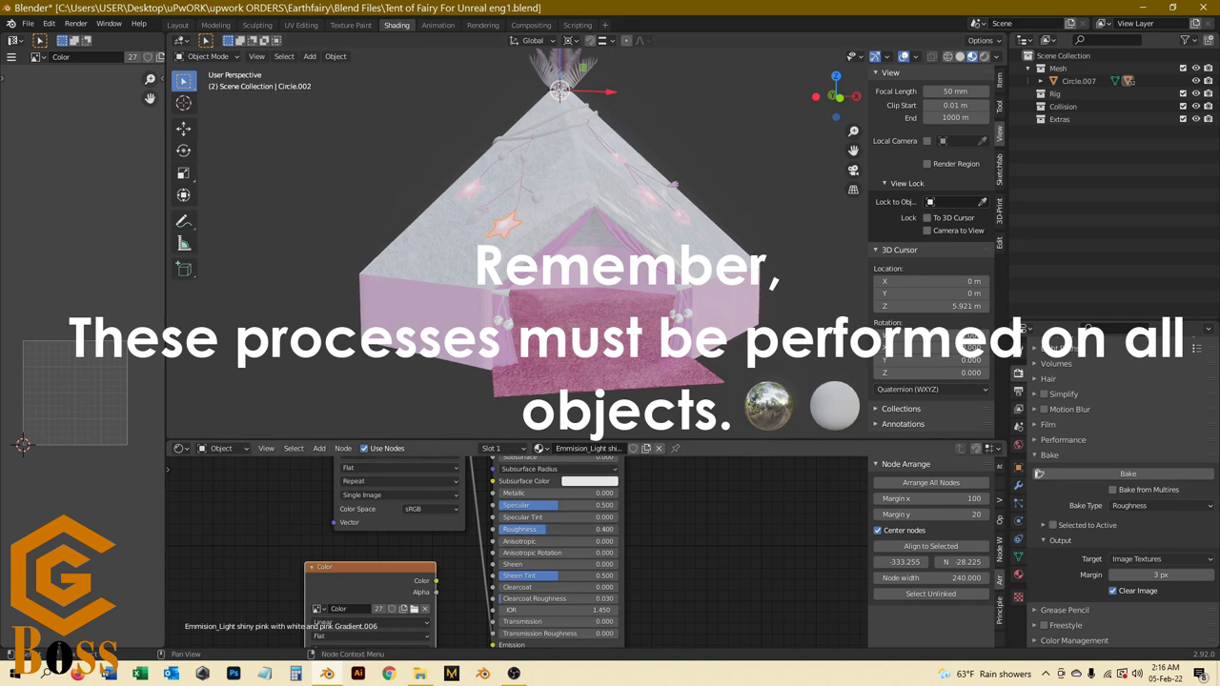
pyautogui.click(561, 126)
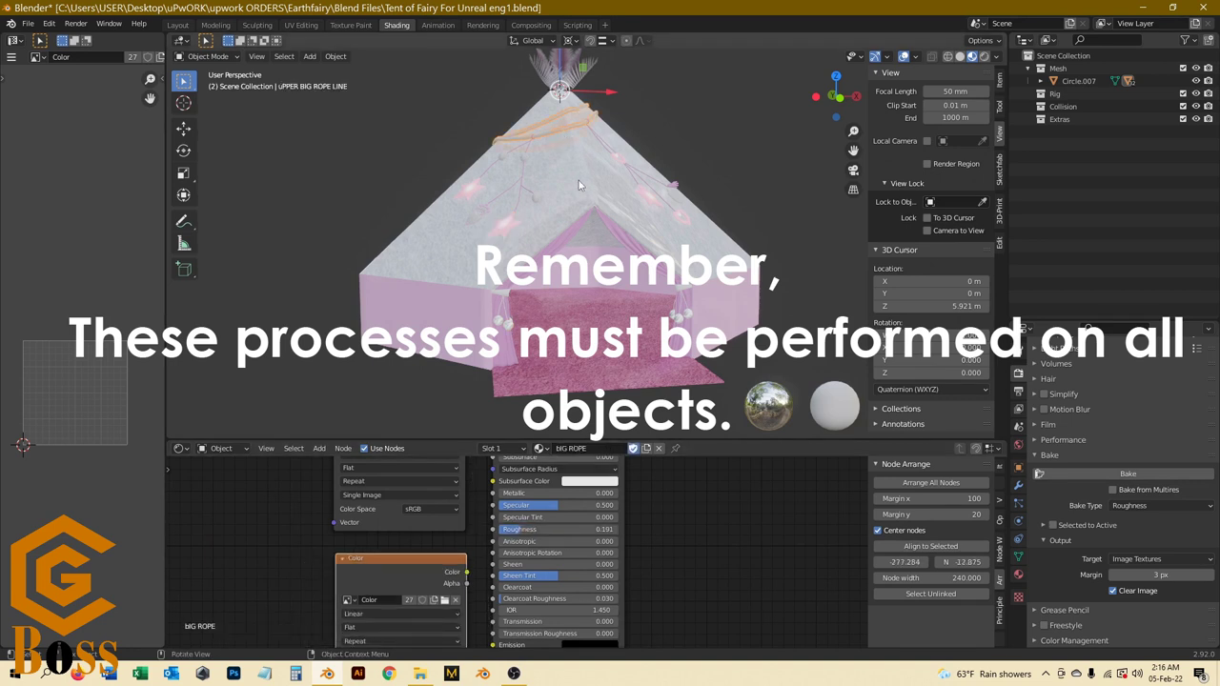
pyautogui.click(583, 335)
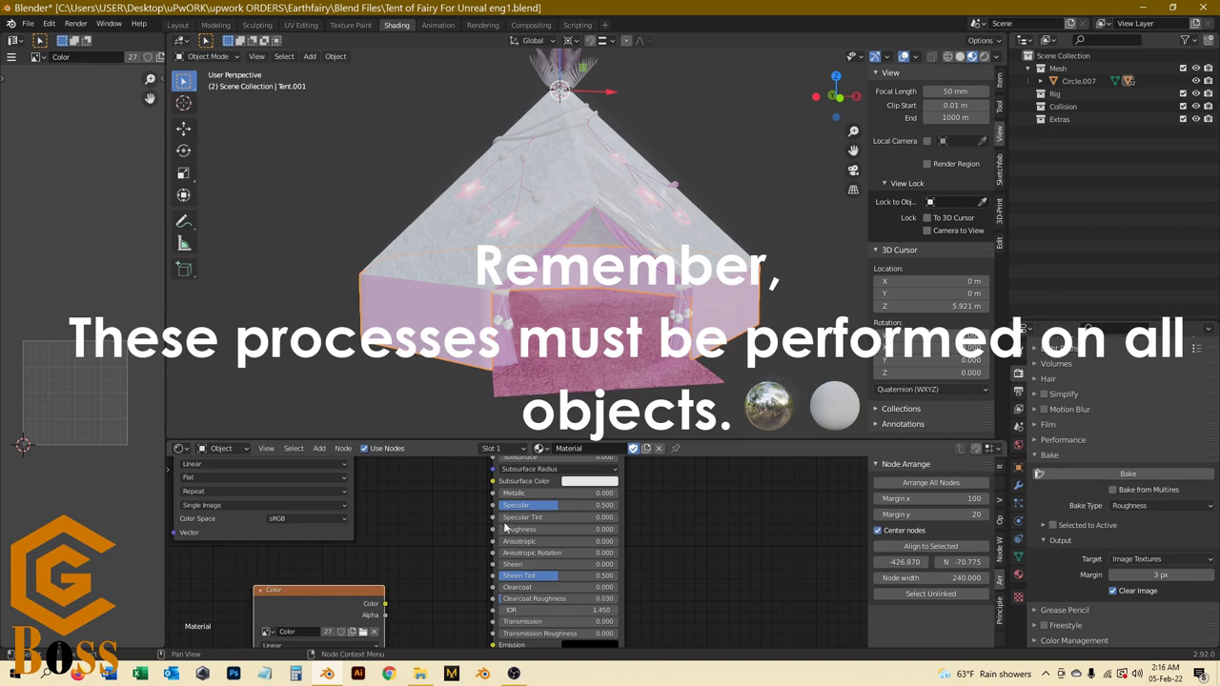
pyautogui.scroll(5, 531, 183)
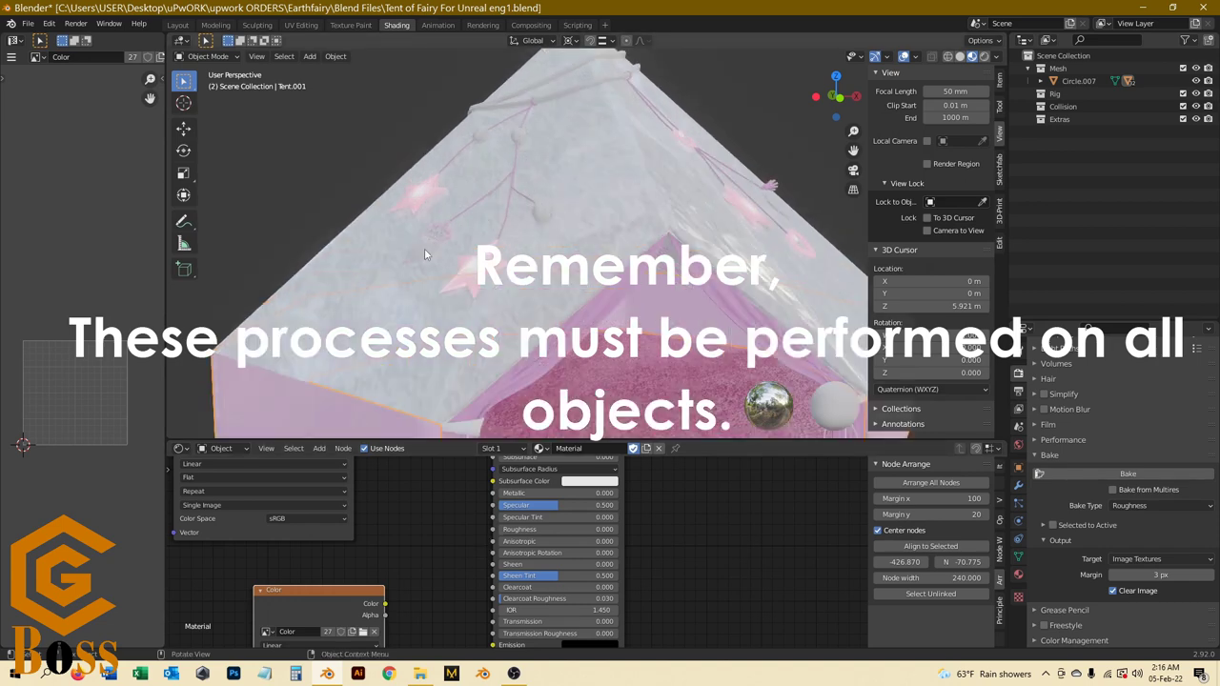
pyautogui.click(425, 253)
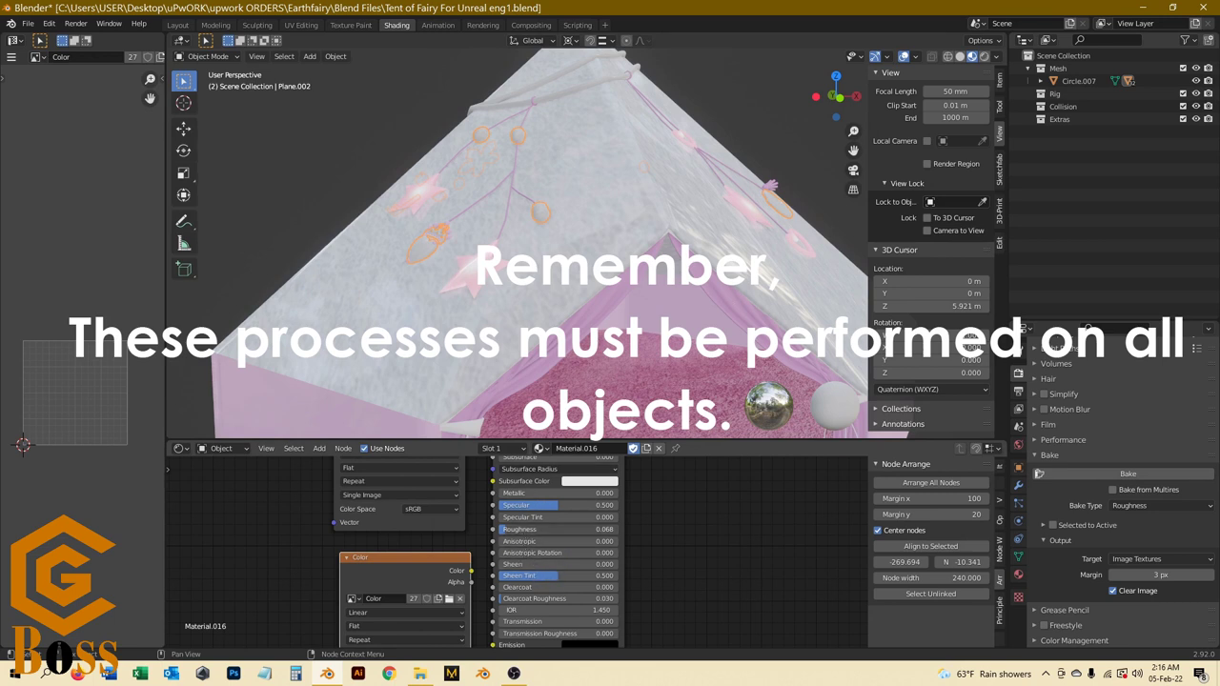
pyautogui.moveTo(515, 529); pyautogui.dragTo(616, 529)
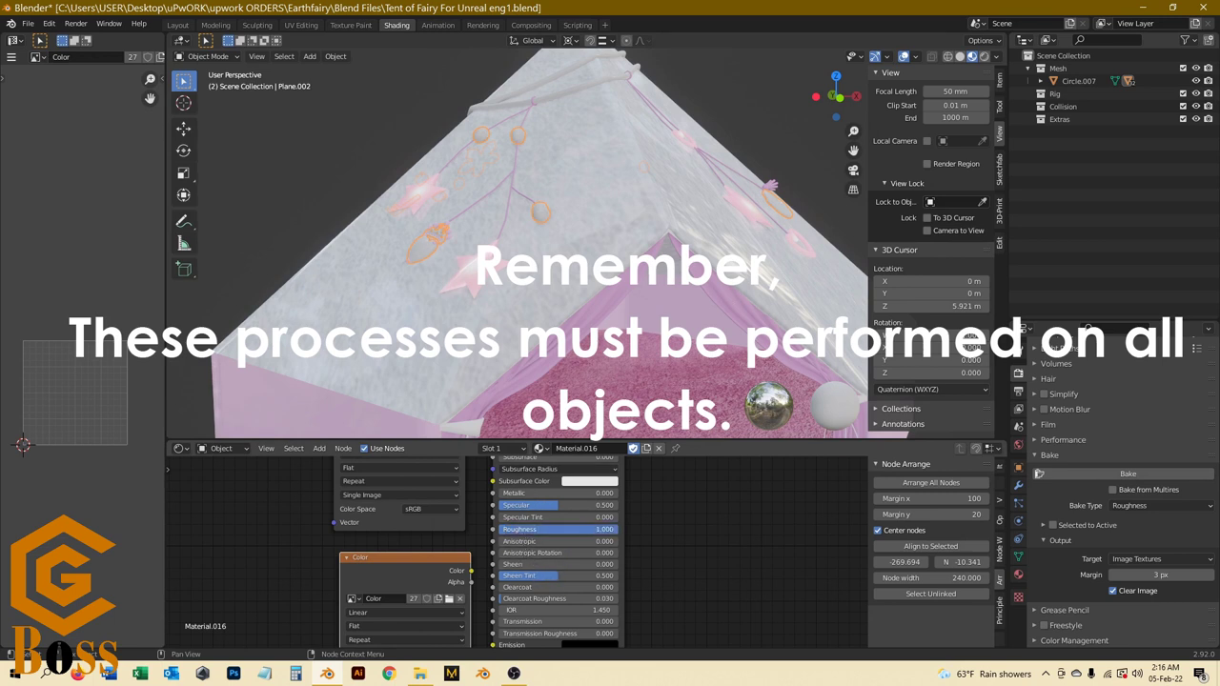
# Step: Isolate the other roof decoration and set its roughness to 1
pyautogui.scroll(3, 443, 233)
pyautogui.click(448, 235)
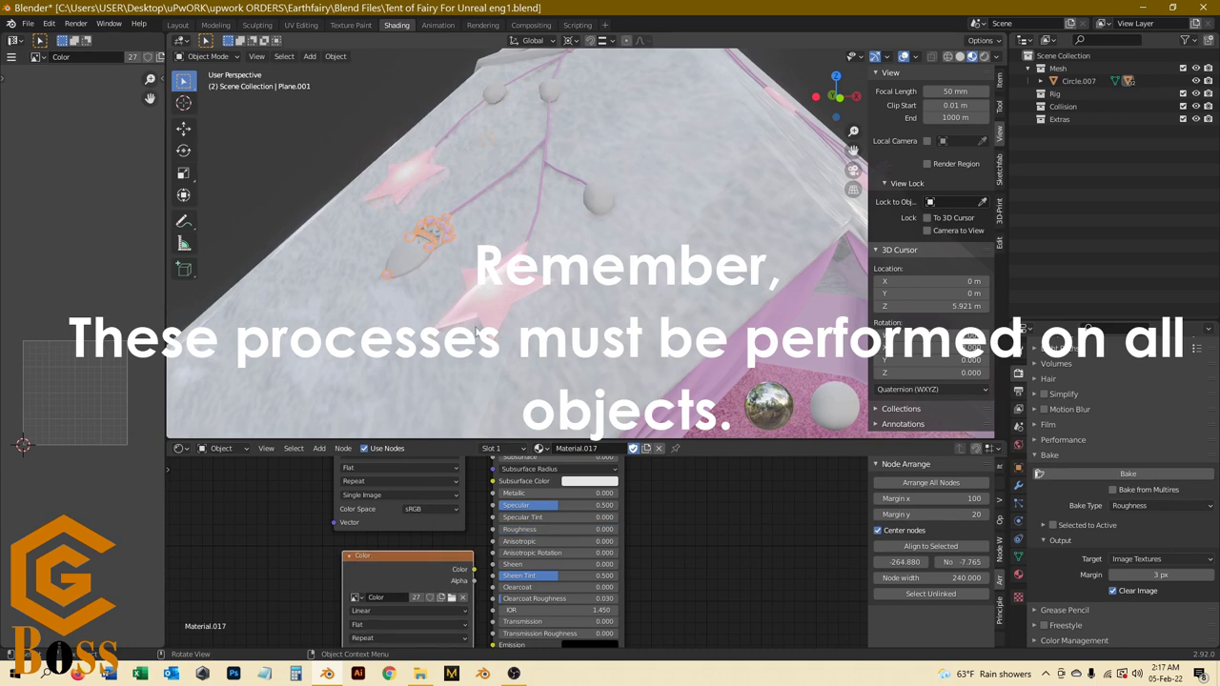
pyautogui.press('KP_Divide')
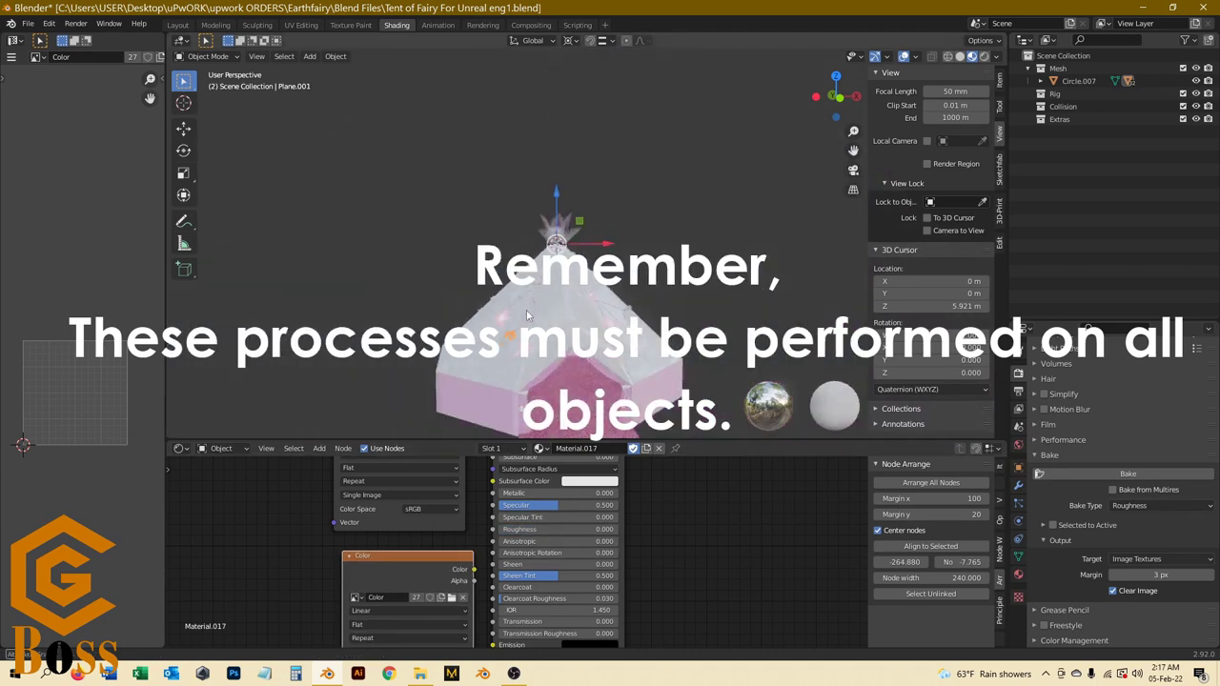
pyautogui.moveTo(527, 315); pyautogui.dragTo(527, 495, button='middle')
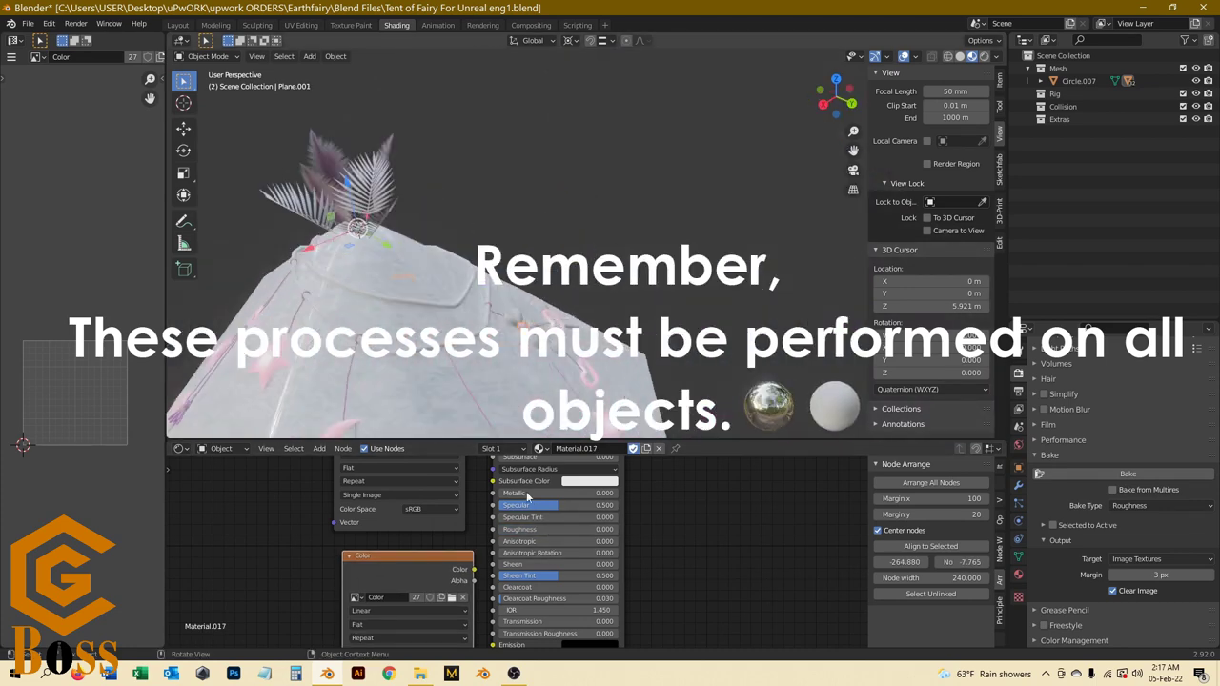
pyautogui.click(543, 526)
pyautogui.write('1')
pyautogui.press('Return')
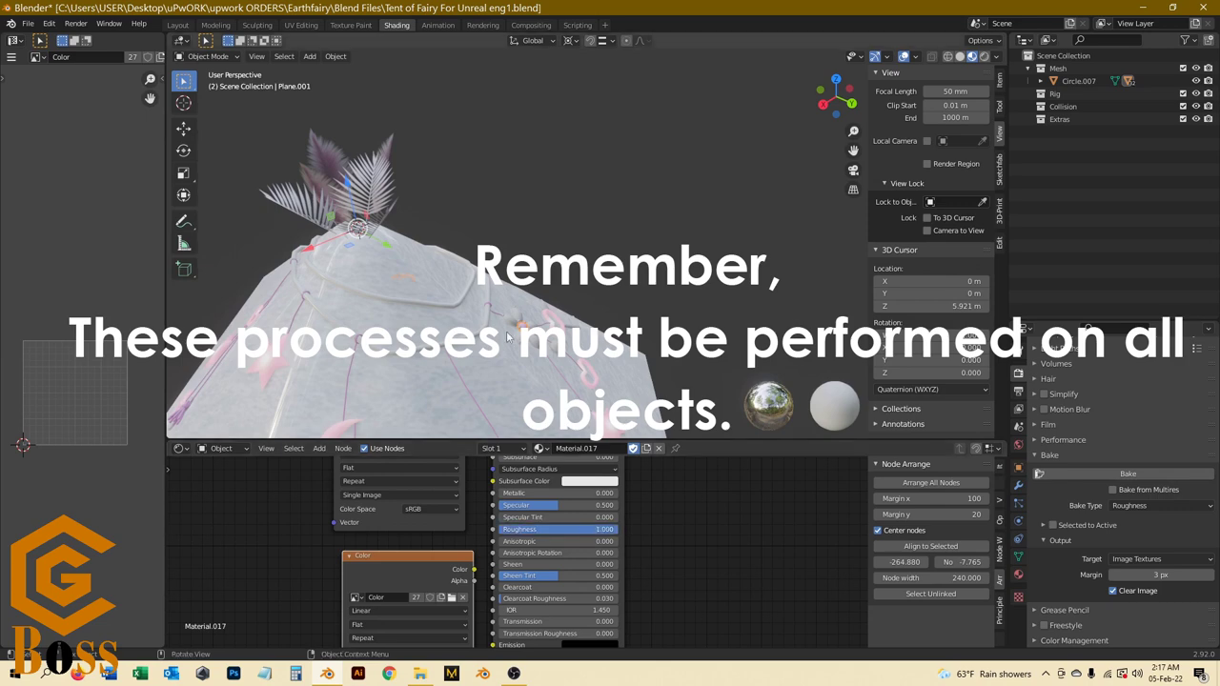
pyautogui.moveTo(507, 337); pyautogui.dragTo(521, 267, button='middle')
# Step: Raise the upper rope material's roughness to about 0.409
pyautogui.scroll(2, 505, 260)
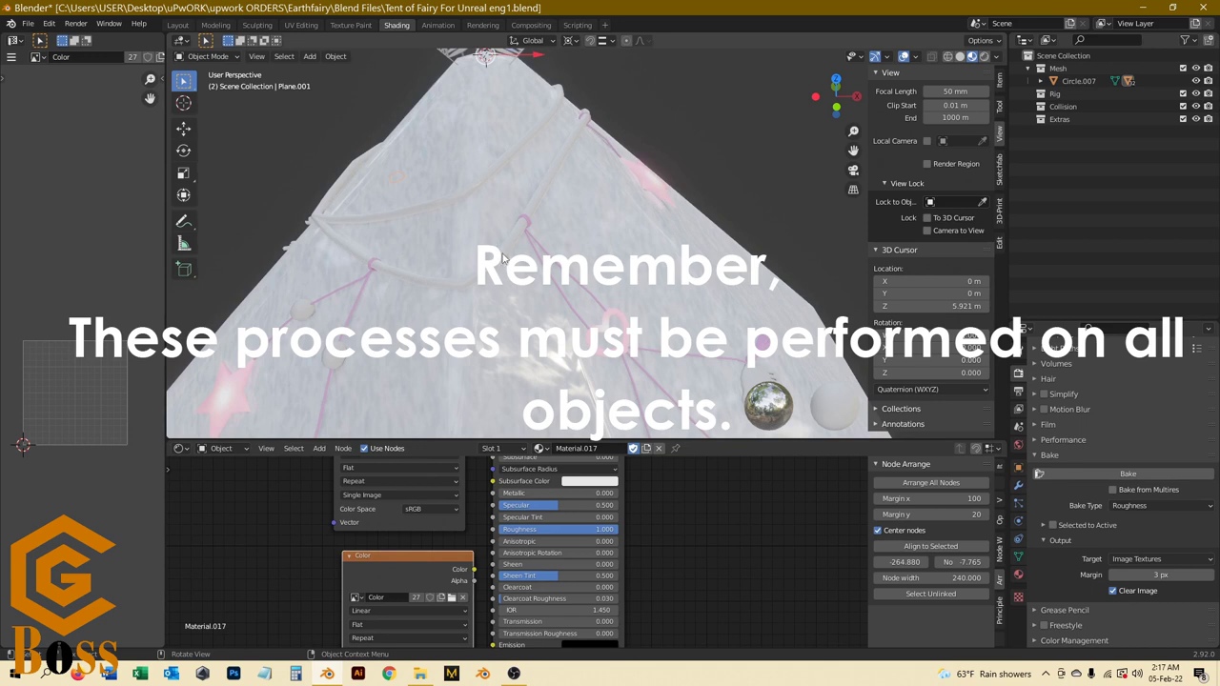
pyautogui.click(504, 254)
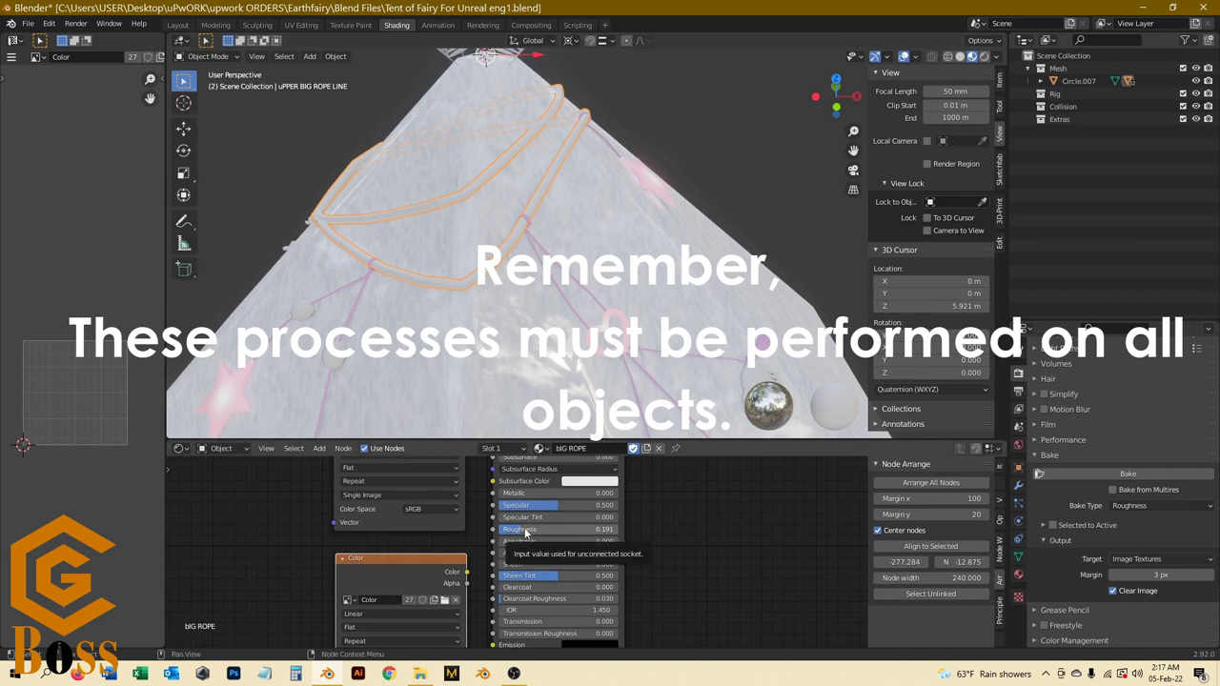
pyautogui.moveTo(524, 533); pyautogui.dragTo(616, 533)
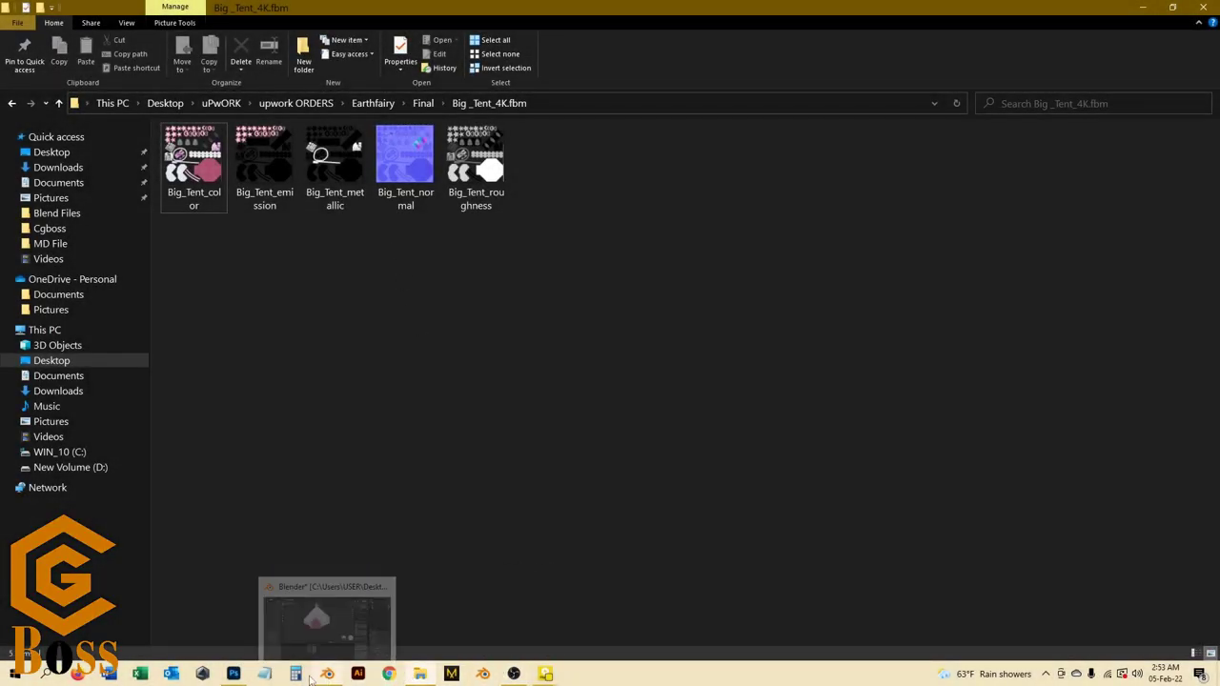
# Step: Bring Photoshop with Color.png to the front from the taskbar
pyautogui.click(235, 675)
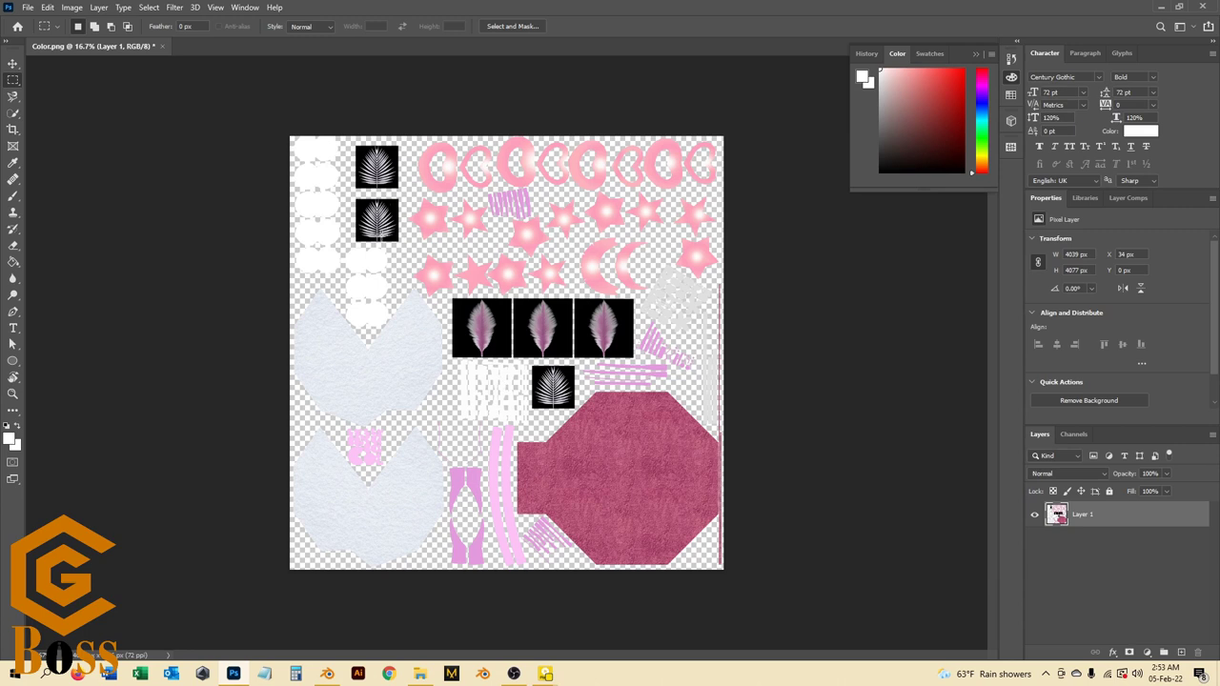
# Step: Add a black #000000 Solid Color fill layer beneath Layer 1
pyautogui.click(1182, 654)
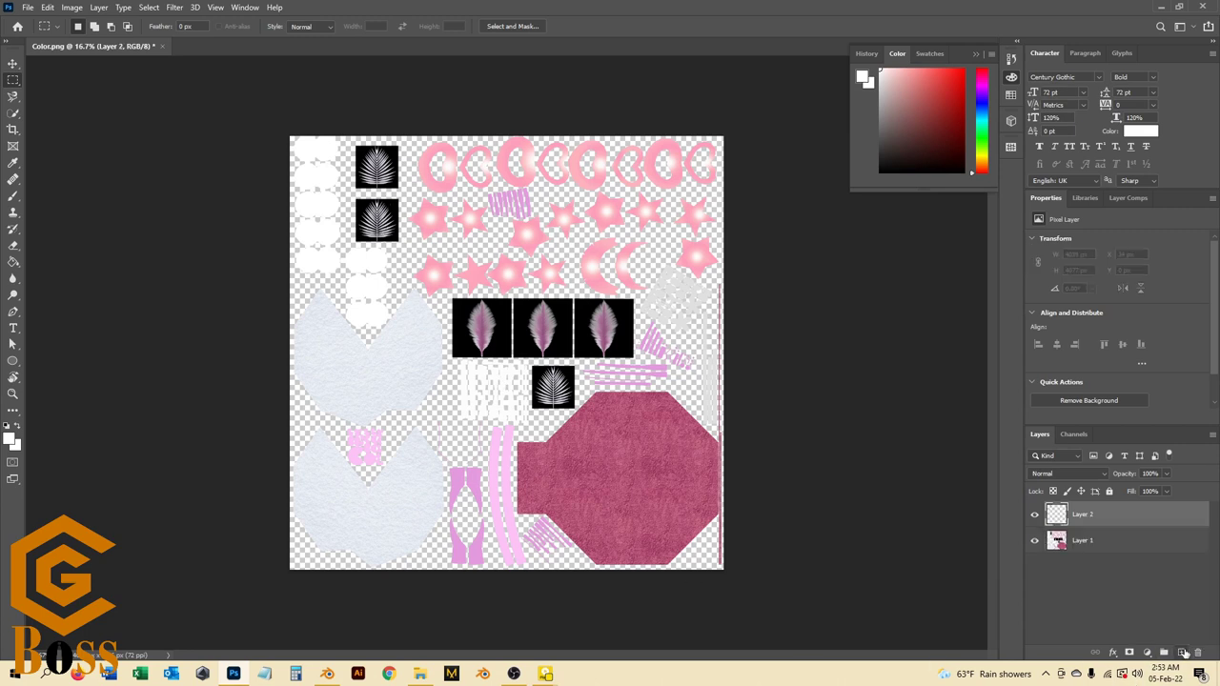
pyautogui.moveTo(1105, 517); pyautogui.dragTo(1102, 547)
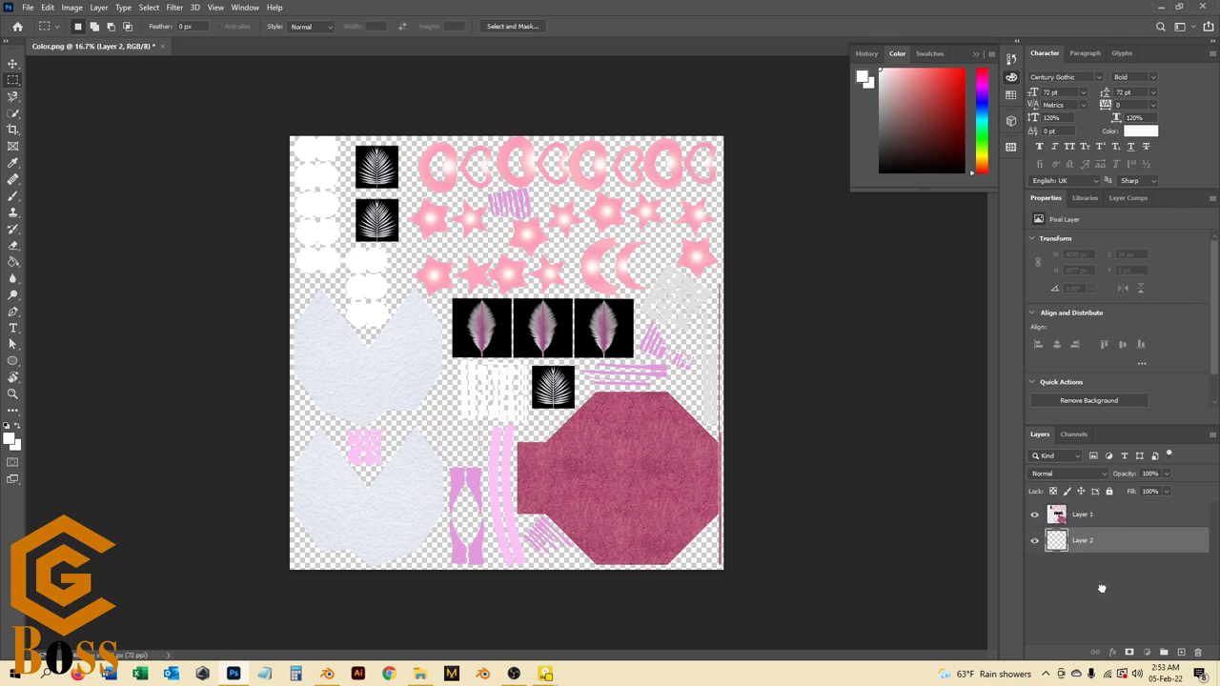
pyautogui.click(1147, 653)
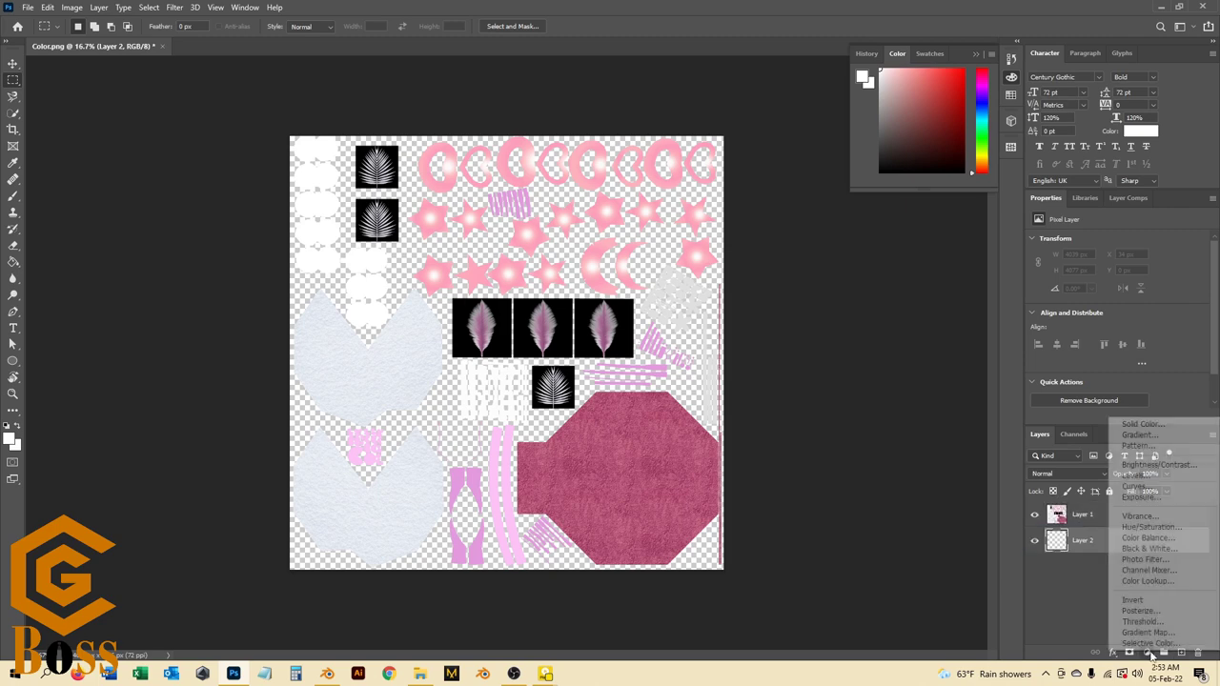
pyautogui.click(1134, 424)
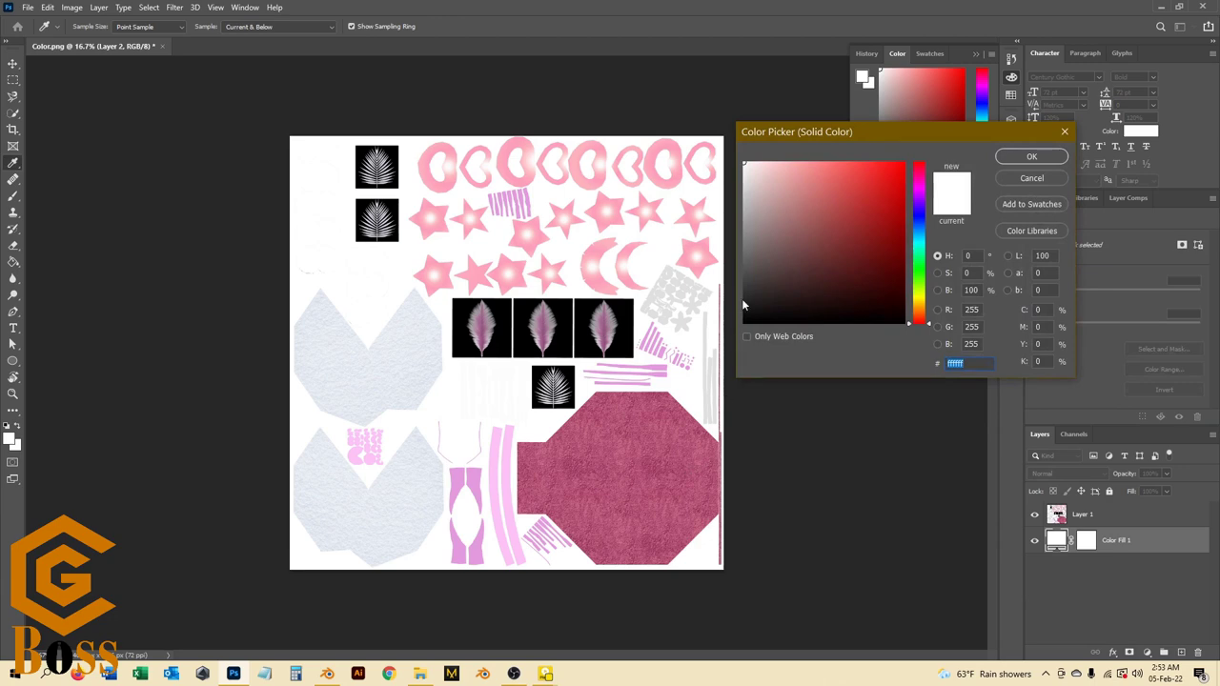
pyautogui.click(744, 322)
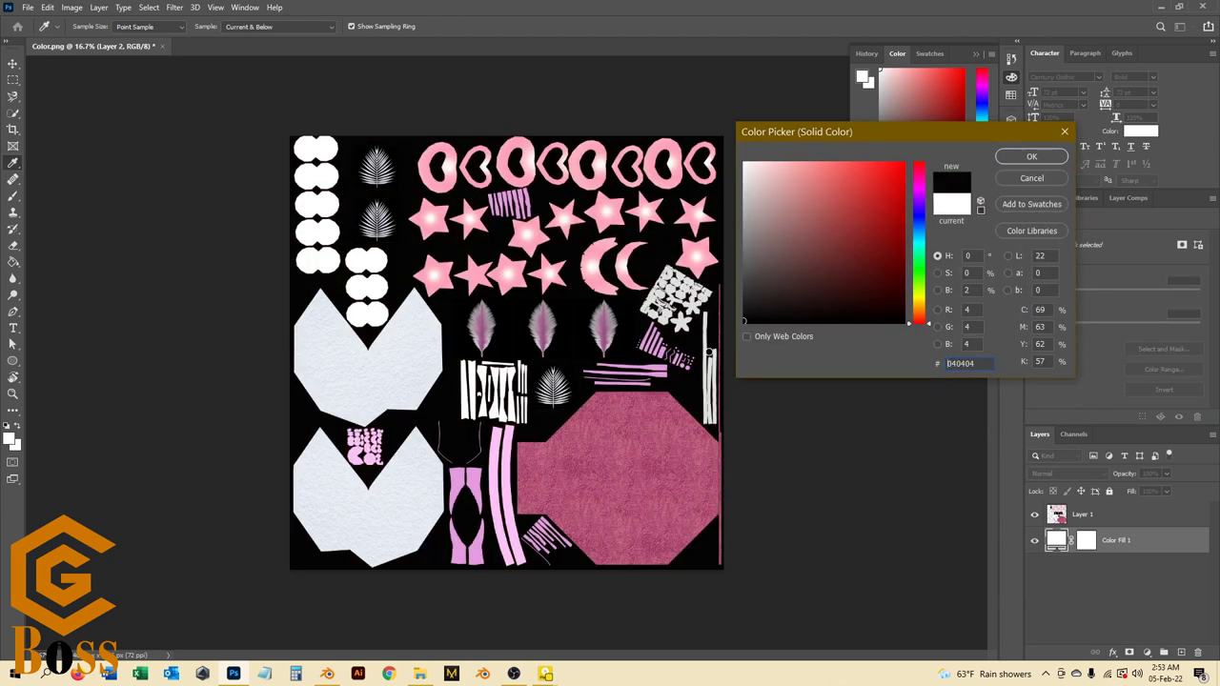
pyautogui.click(1019, 158)
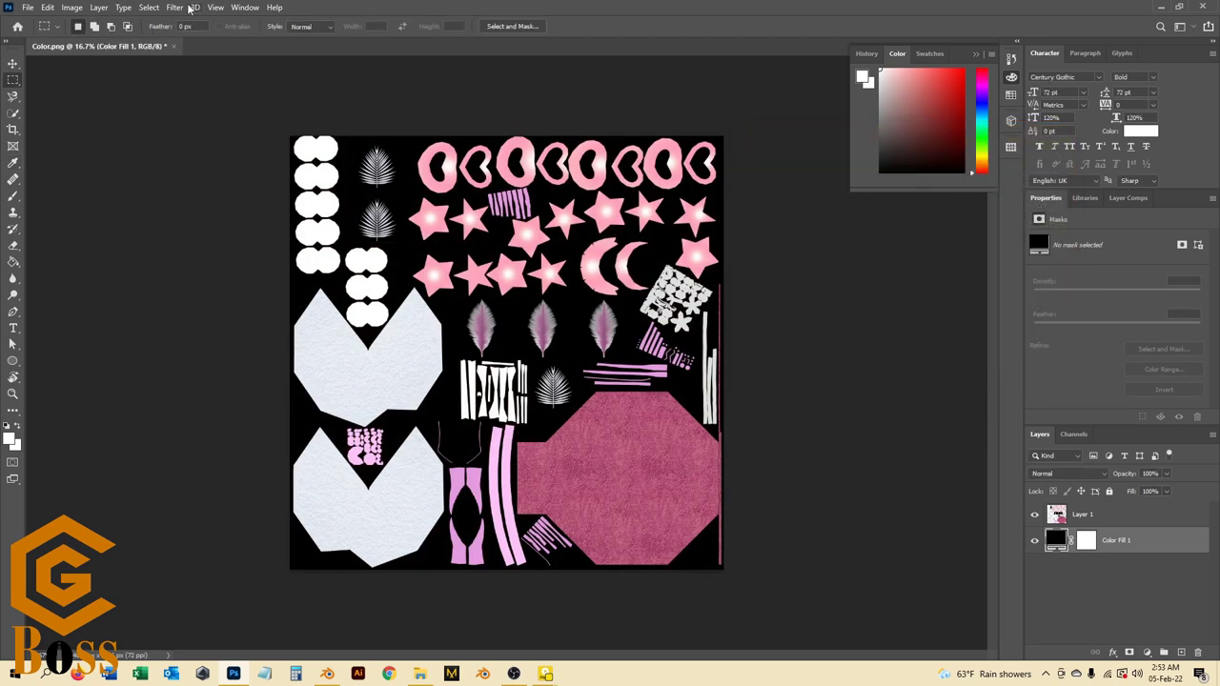
pyautogui.click(143, 8)
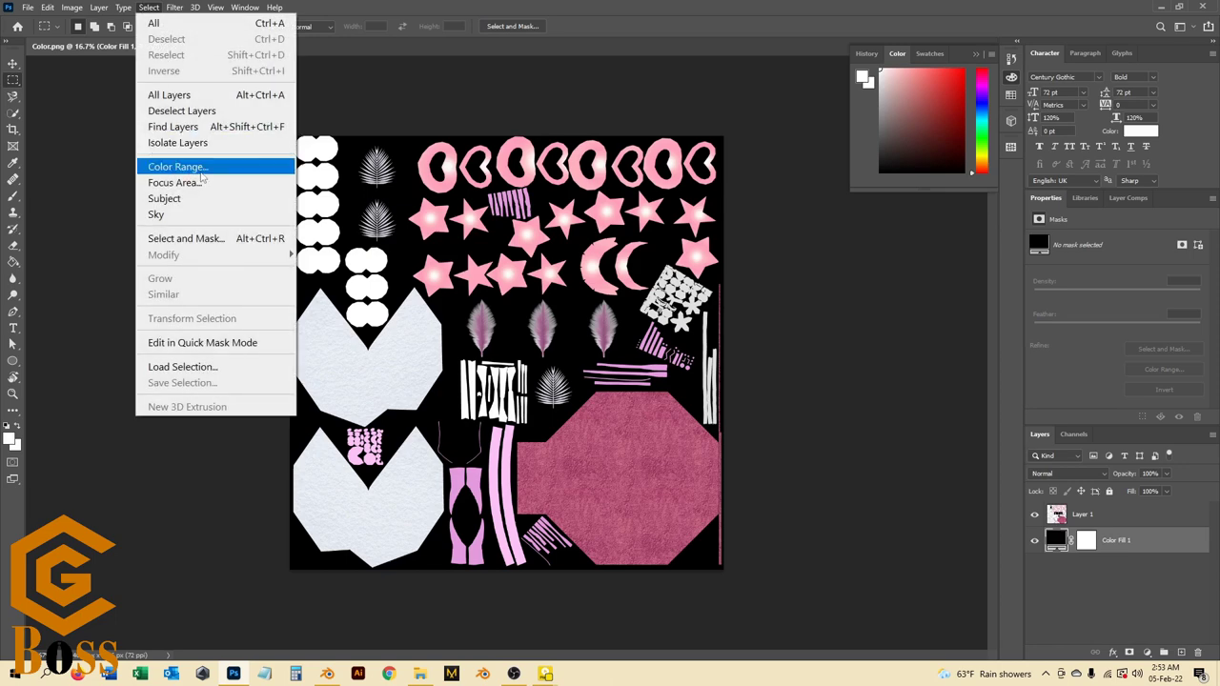
# Step: Select by Color Range, invert it in Select and Mask, and output it as a selection
pyautogui.click(201, 168)
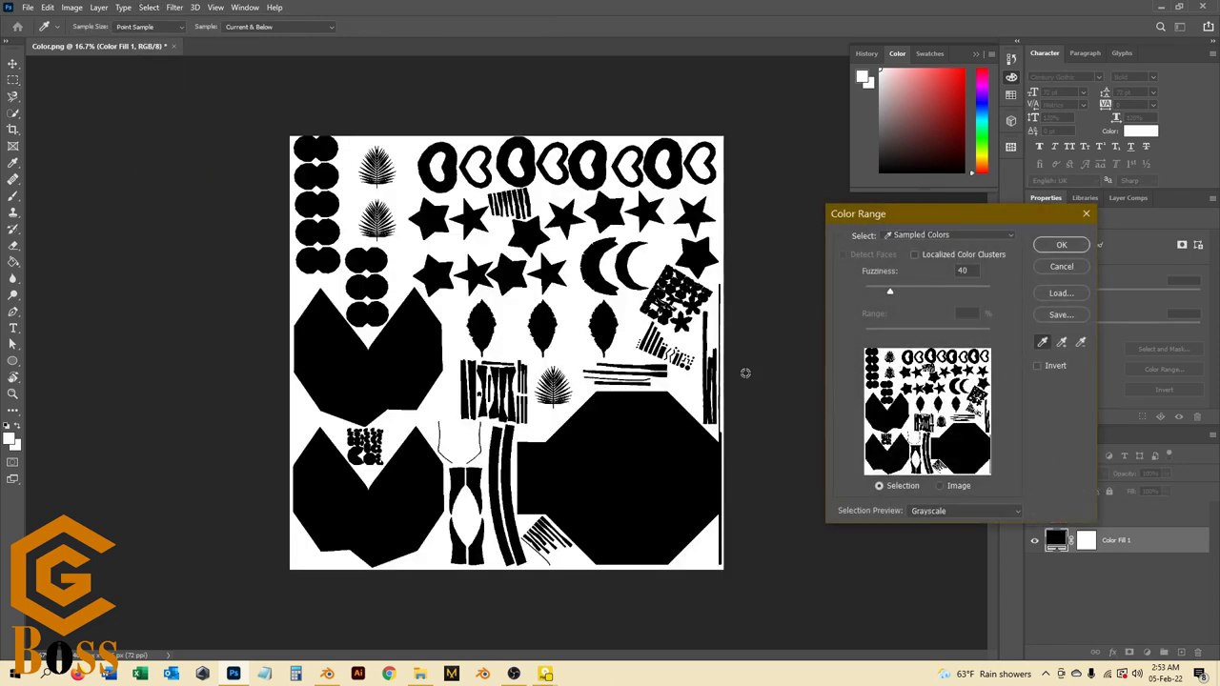
pyautogui.click(1060, 245)
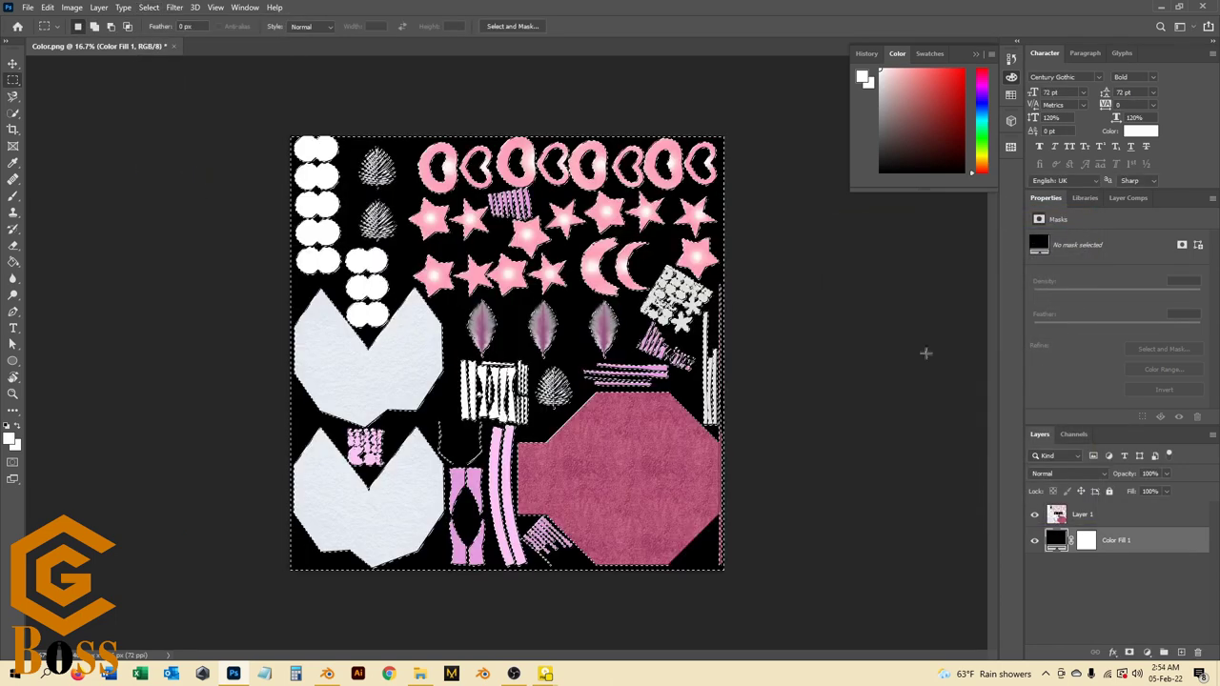
pyautogui.click(513, 25)
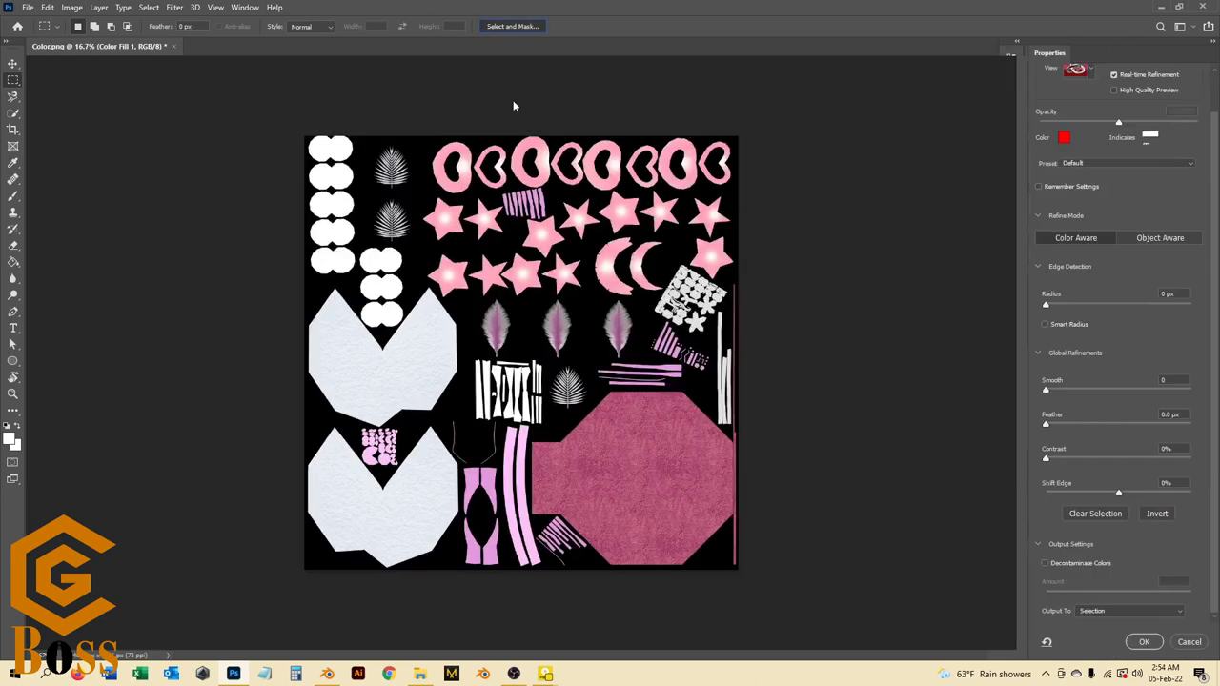
pyautogui.click(1157, 514)
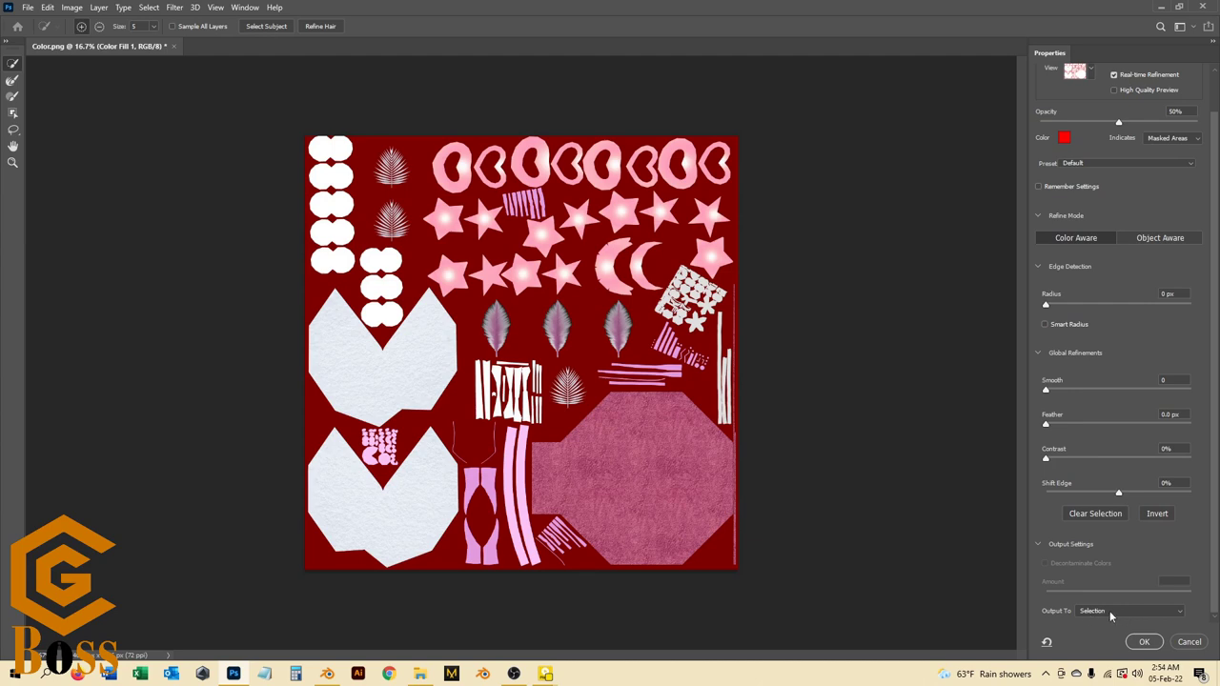
pyautogui.click(1143, 641)
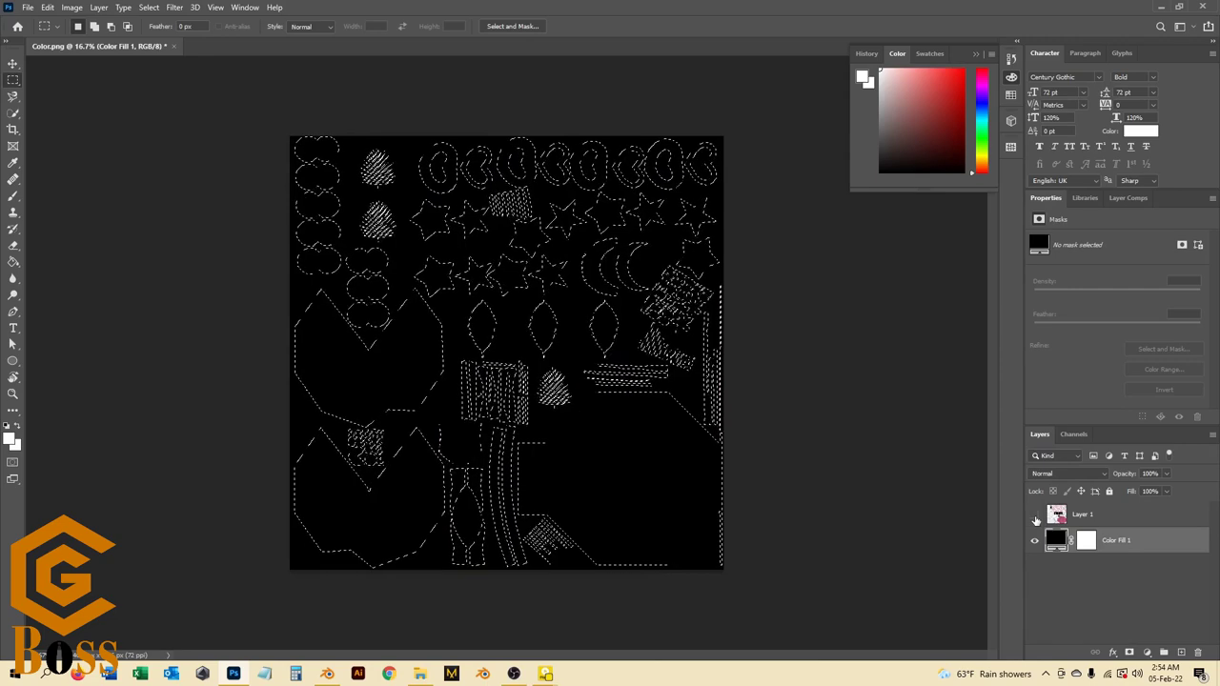
# Step: Delete the old Alpha 1 and Color Fill 1 Mask channels and create a new Alpha 1 channel
pyautogui.click(1074, 435)
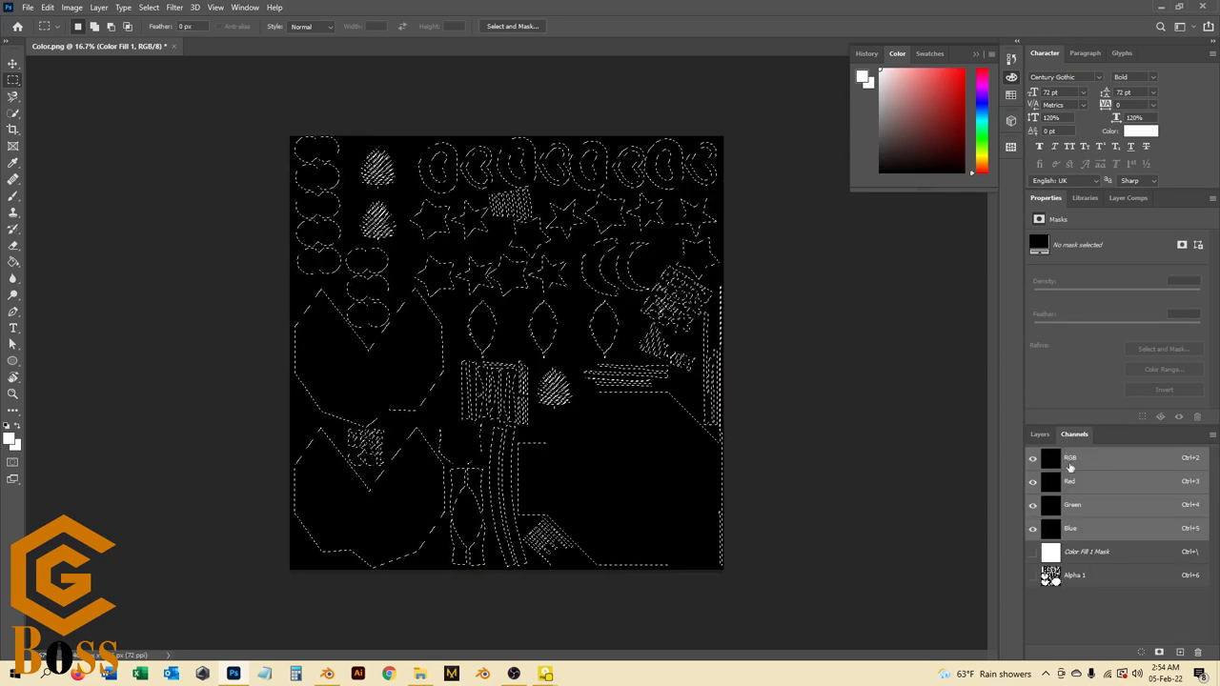
pyautogui.moveTo(1115, 577); pyautogui.dragTo(1198, 652)
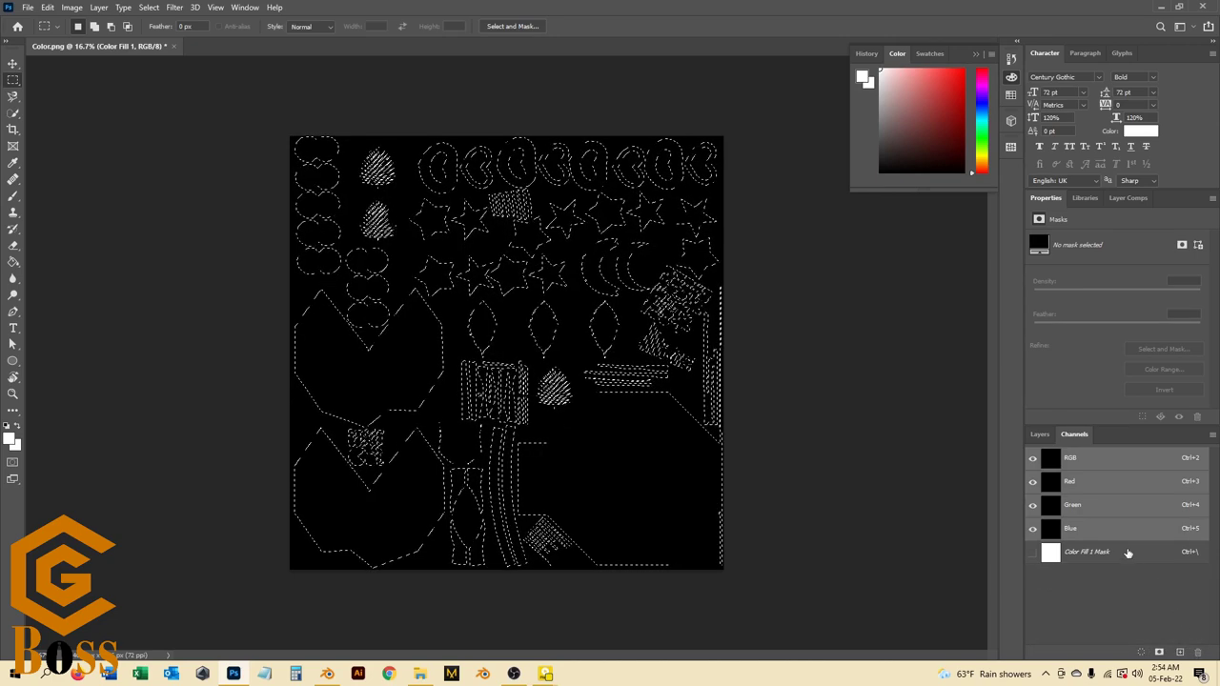
pyautogui.moveTo(1131, 552); pyautogui.dragTo(1200, 656)
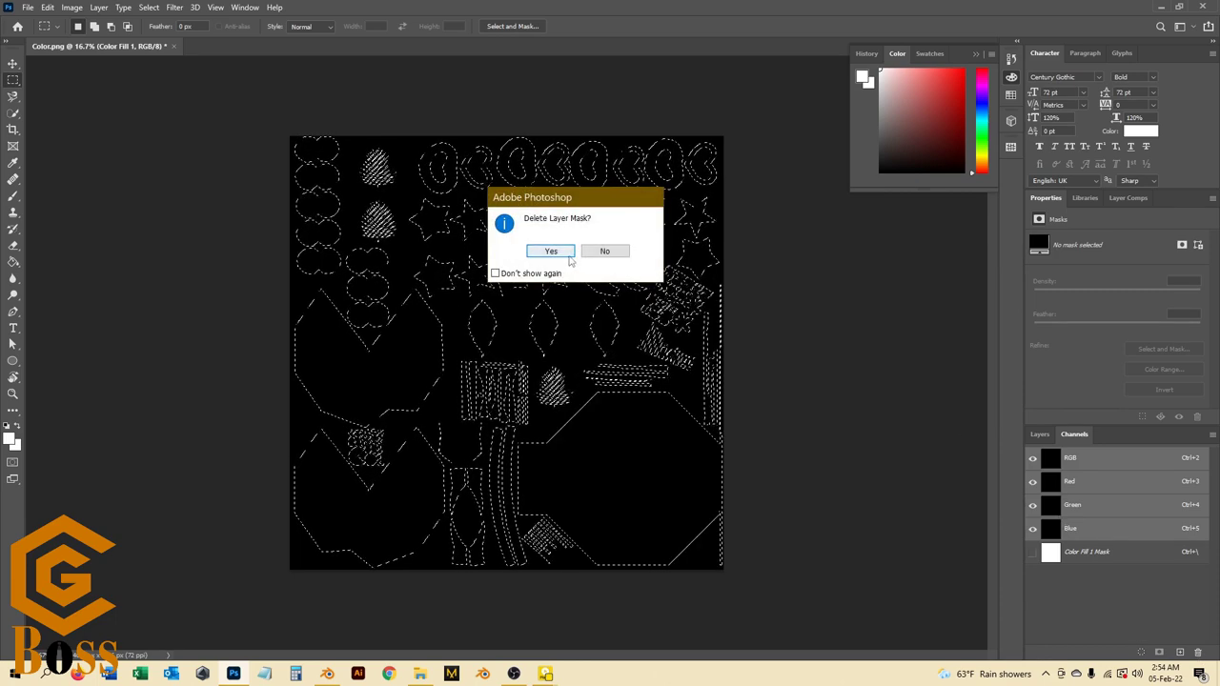
pyautogui.click(553, 251)
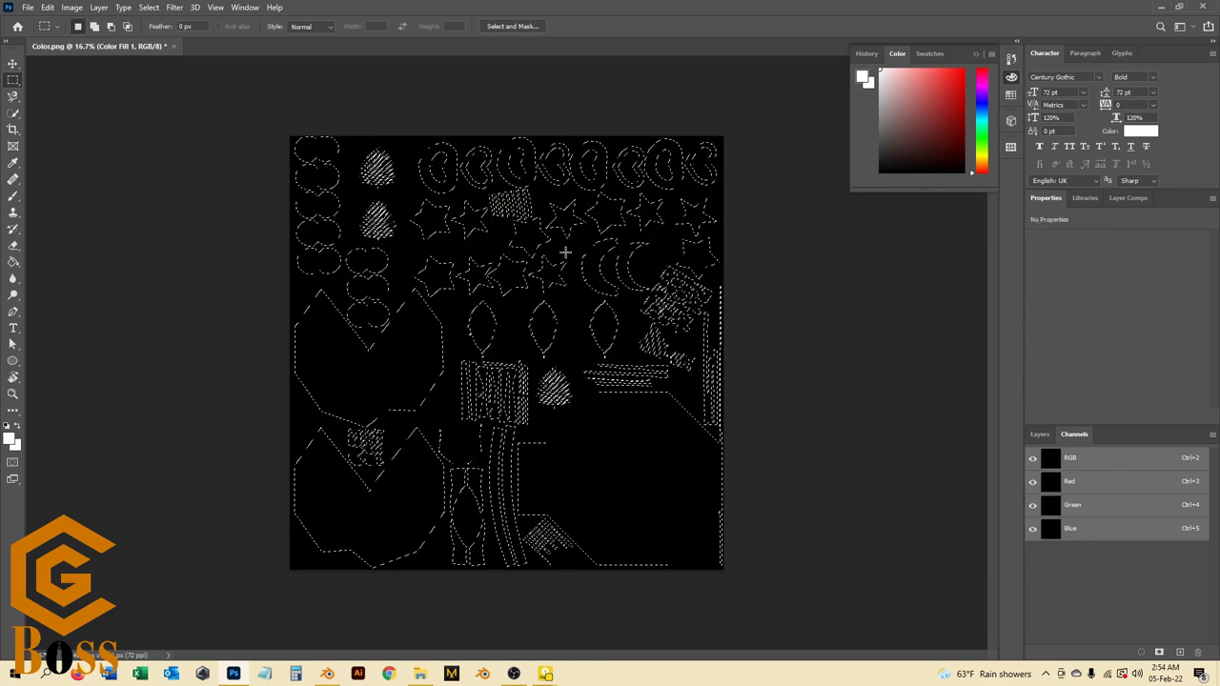
pyautogui.click(1180, 653)
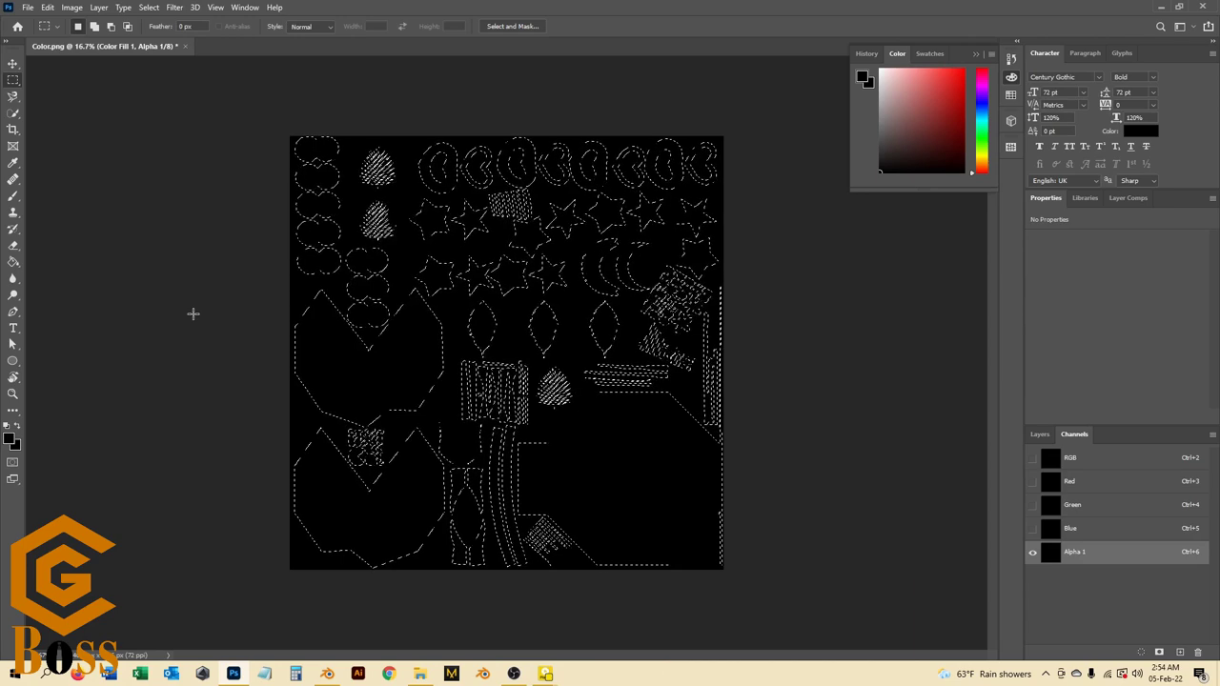
# Step: Set up a 369 px brush with white as the foreground colour
pyautogui.press('b')
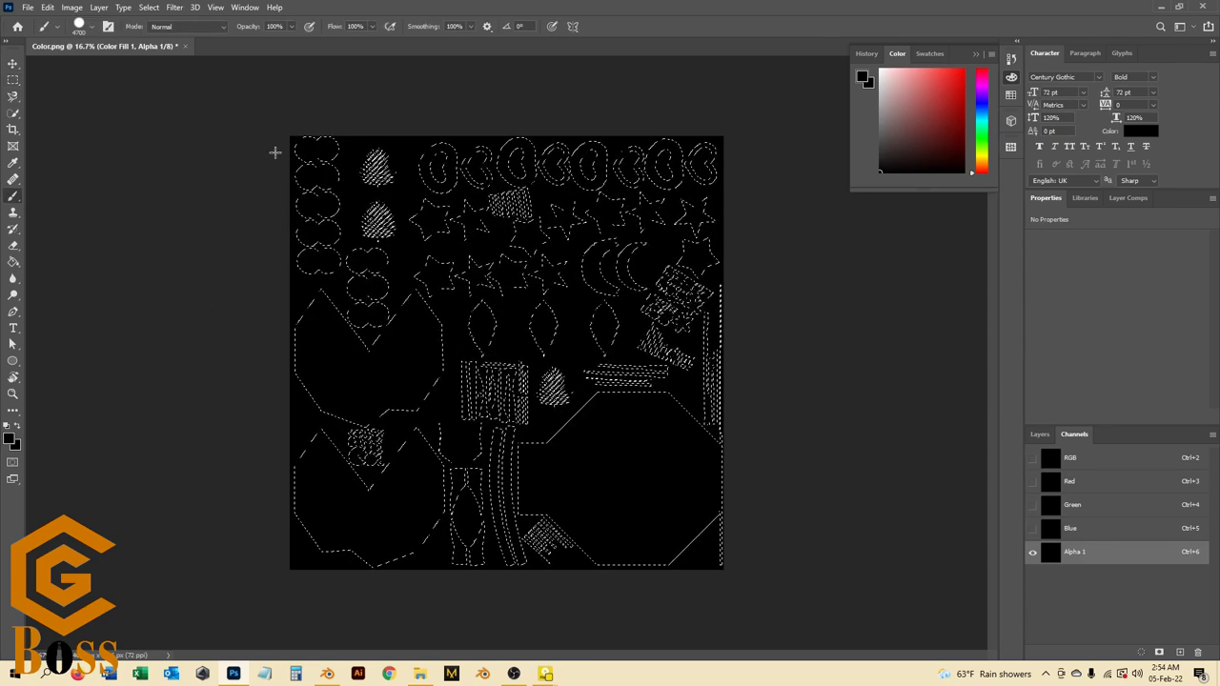
pyautogui.click(90, 28)
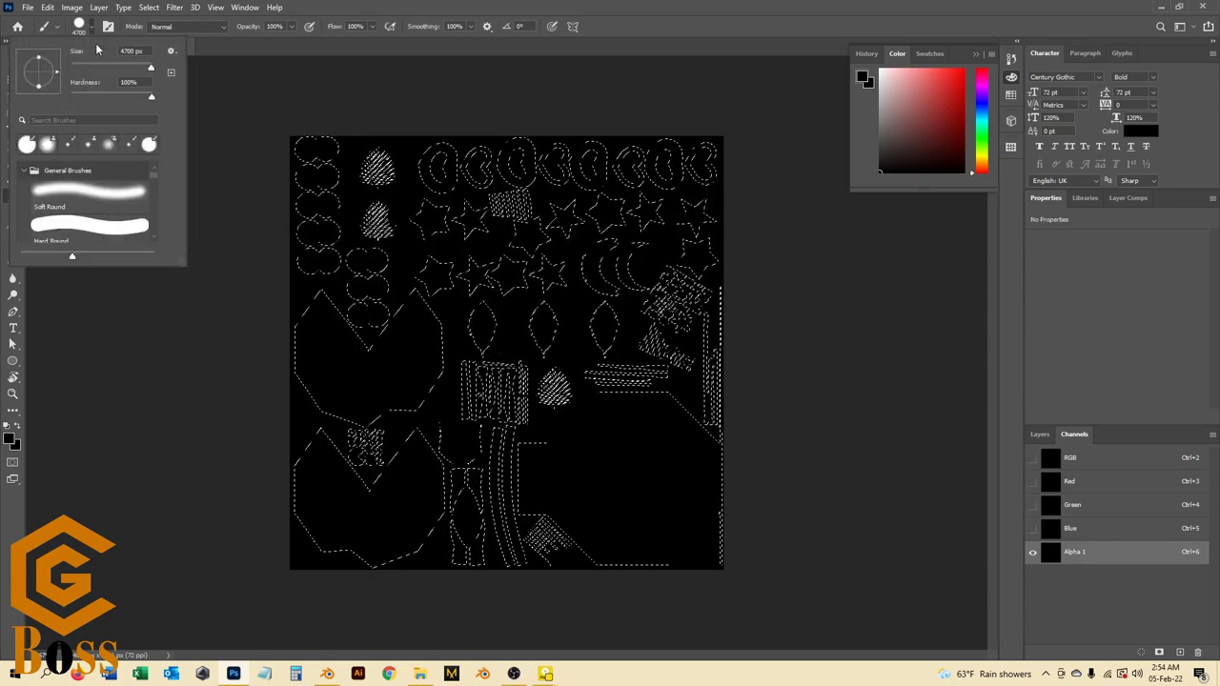
pyautogui.moveTo(141, 70); pyautogui.dragTo(138, 70)
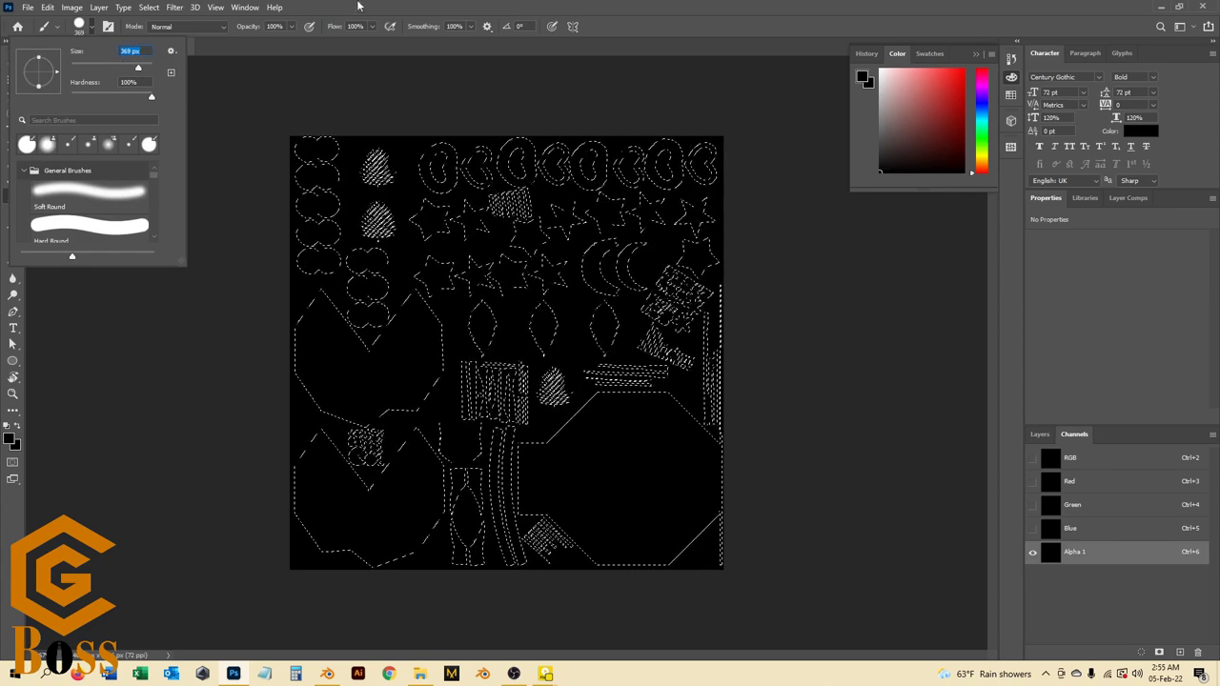
pyautogui.click(363, 7)
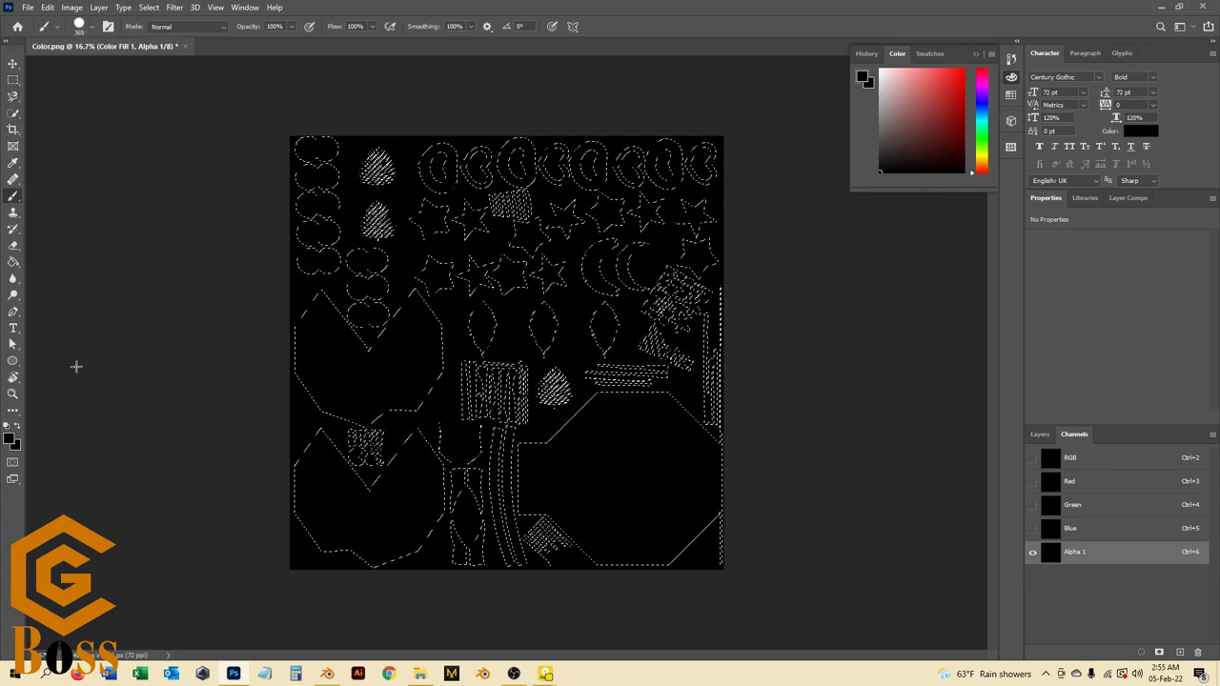
pyautogui.click(10, 438)
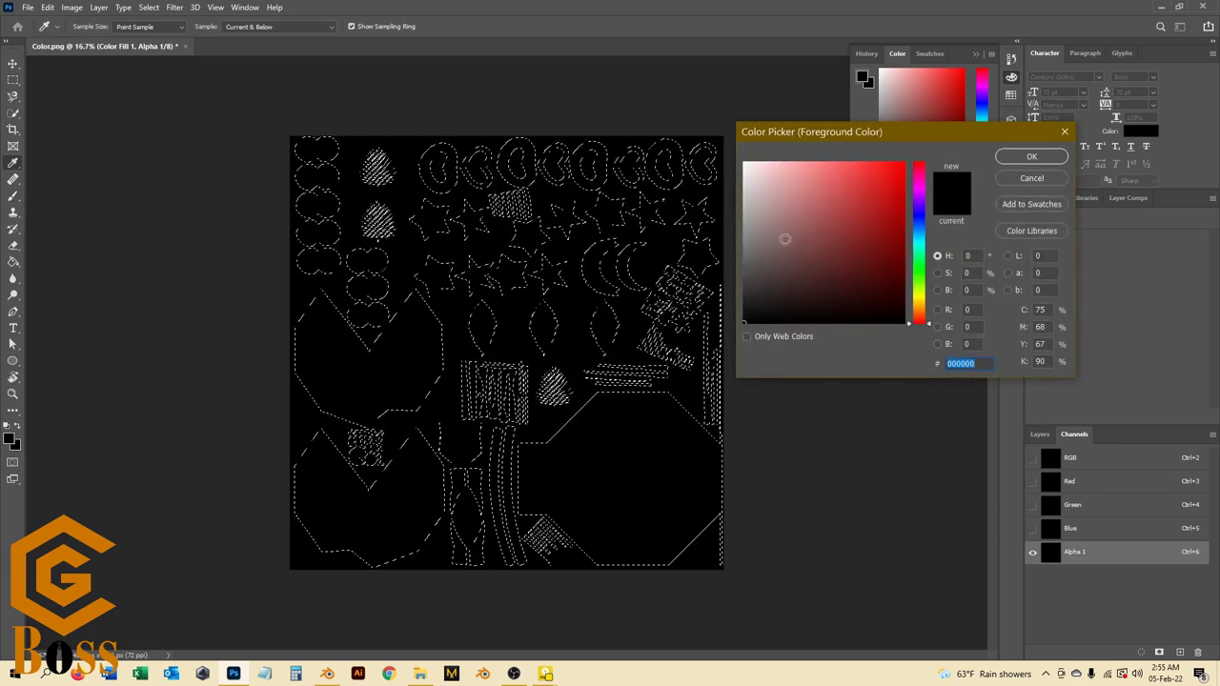
pyautogui.moveTo(783, 240); pyautogui.dragTo(677, 75)
pyautogui.click(1030, 157)
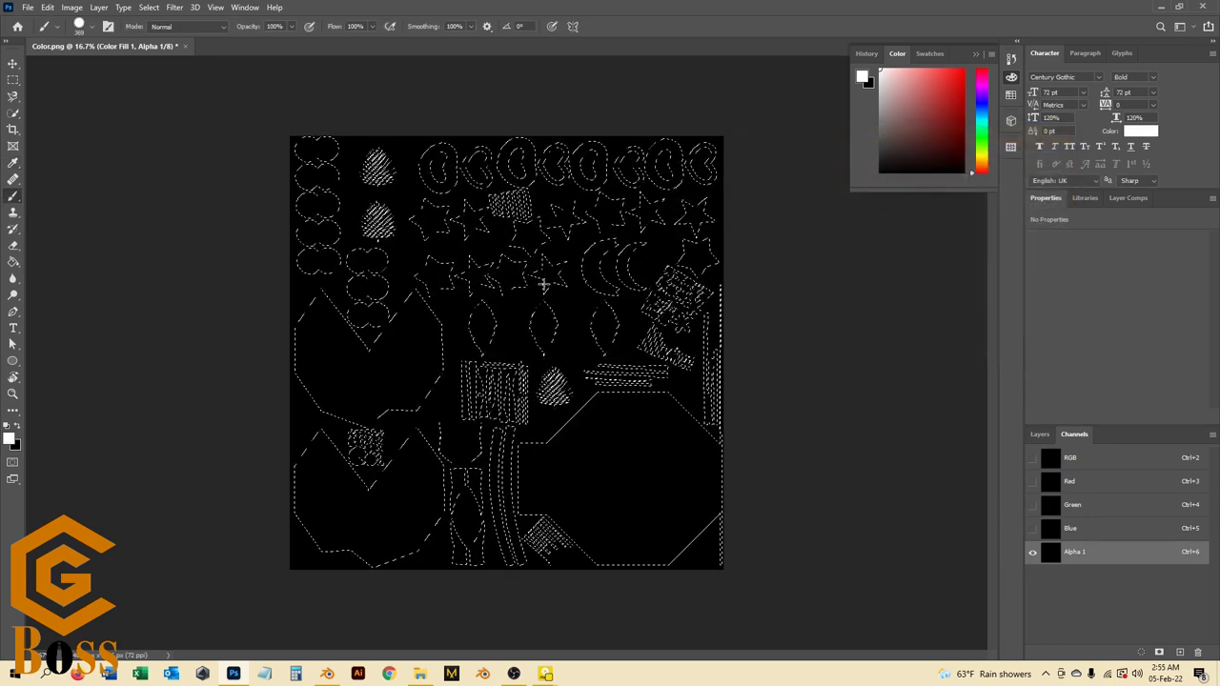
# Step: Paint the selected UV shapes white in Alpha 1, enlarging the brush to 5000 px
pyautogui.moveTo(324, 509); pyautogui.dragTo(501, 561)
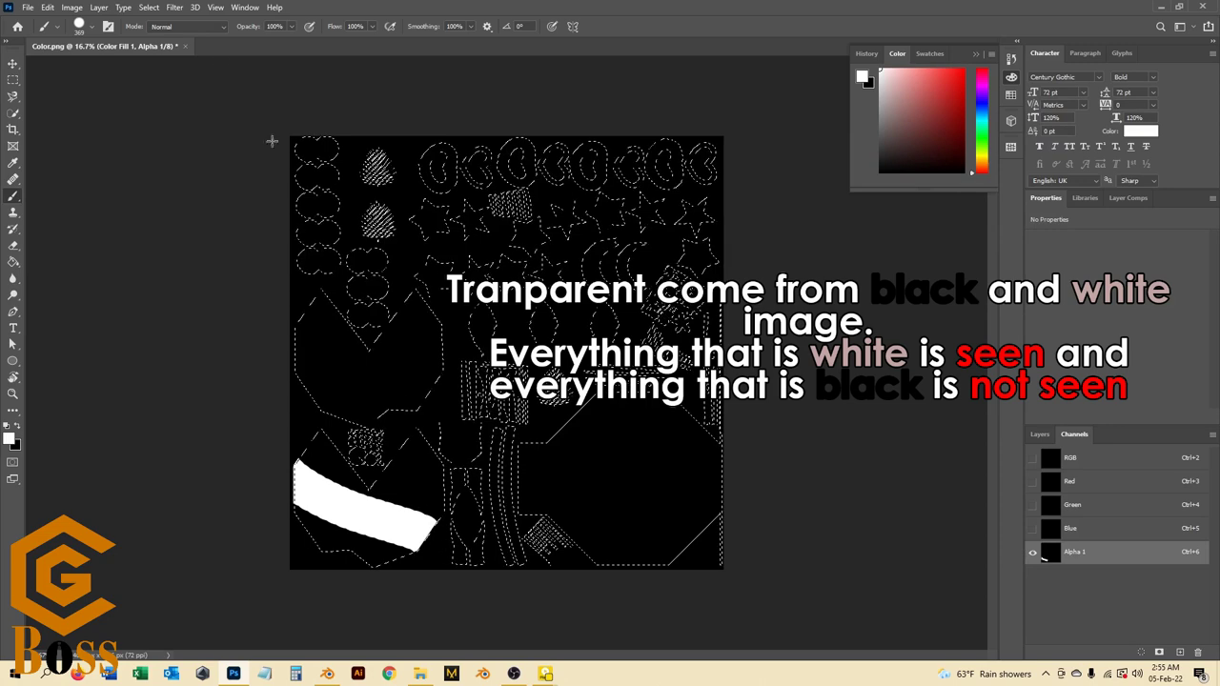
pyautogui.click(94, 27)
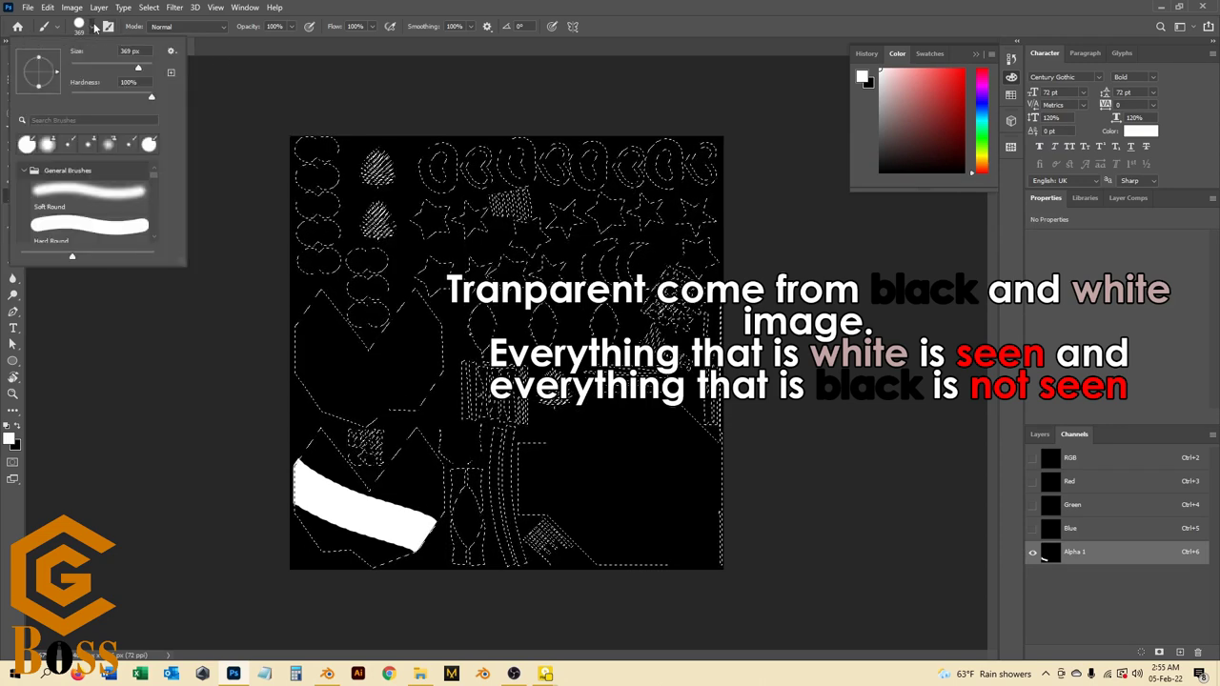
pyautogui.moveTo(139, 68); pyautogui.dragTo(154, 68)
pyautogui.click(413, 9)
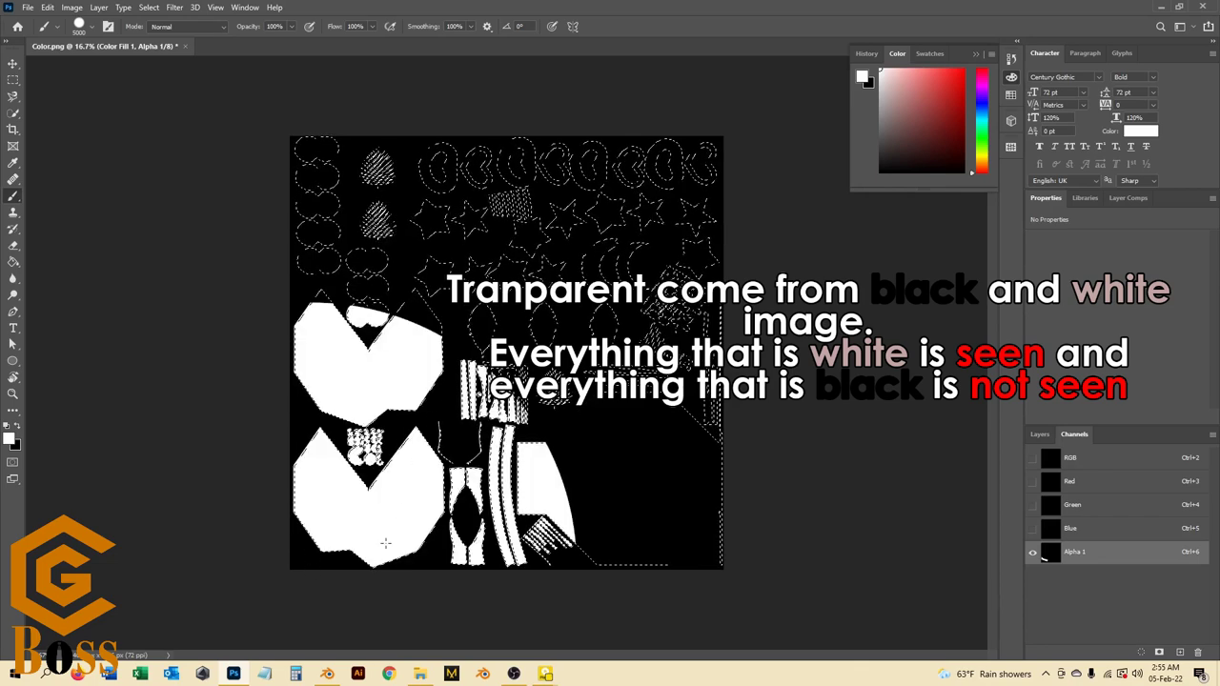
pyautogui.moveTo(394, 119); pyautogui.dragTo(391, 196)
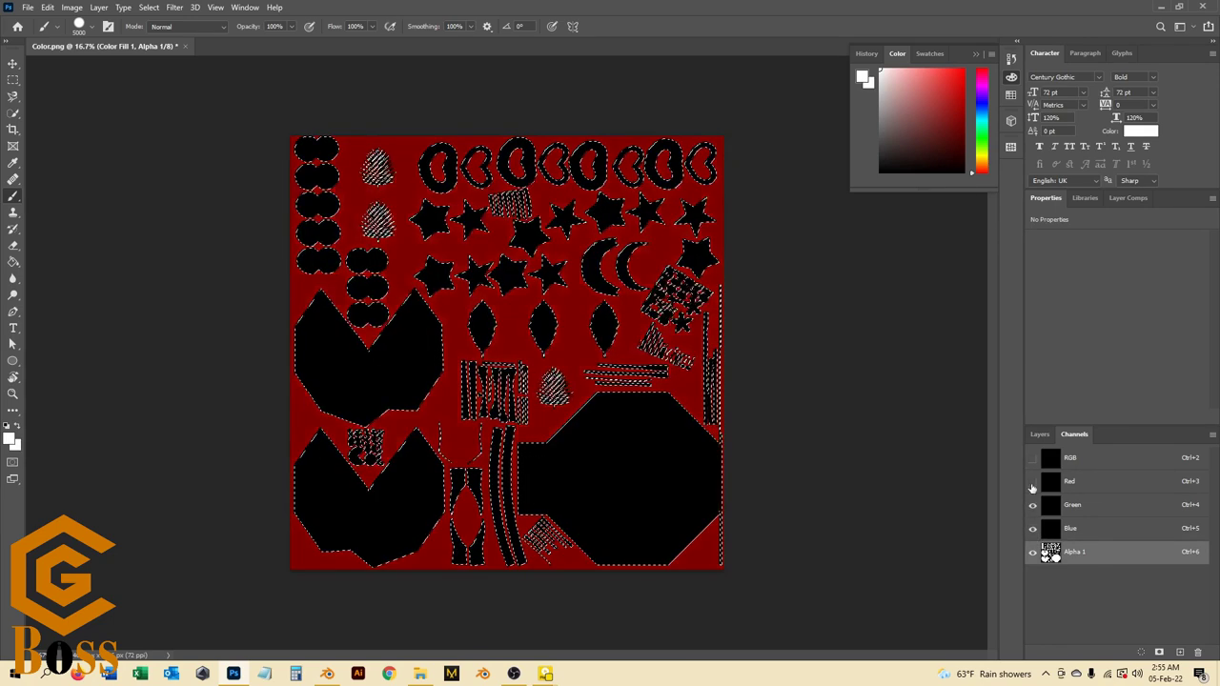
# Step: Hide the Alpha 1 channel so the colour texture displays normally in the Layers view
pyautogui.click(1040, 434)
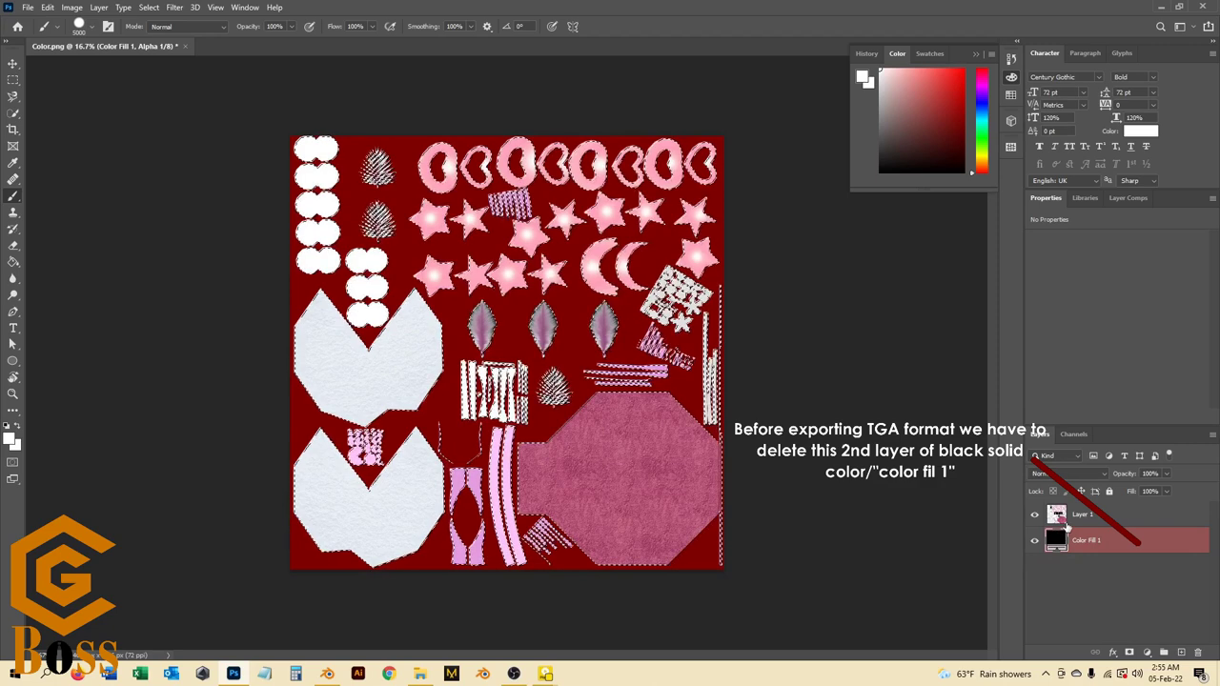
pyautogui.click(1075, 434)
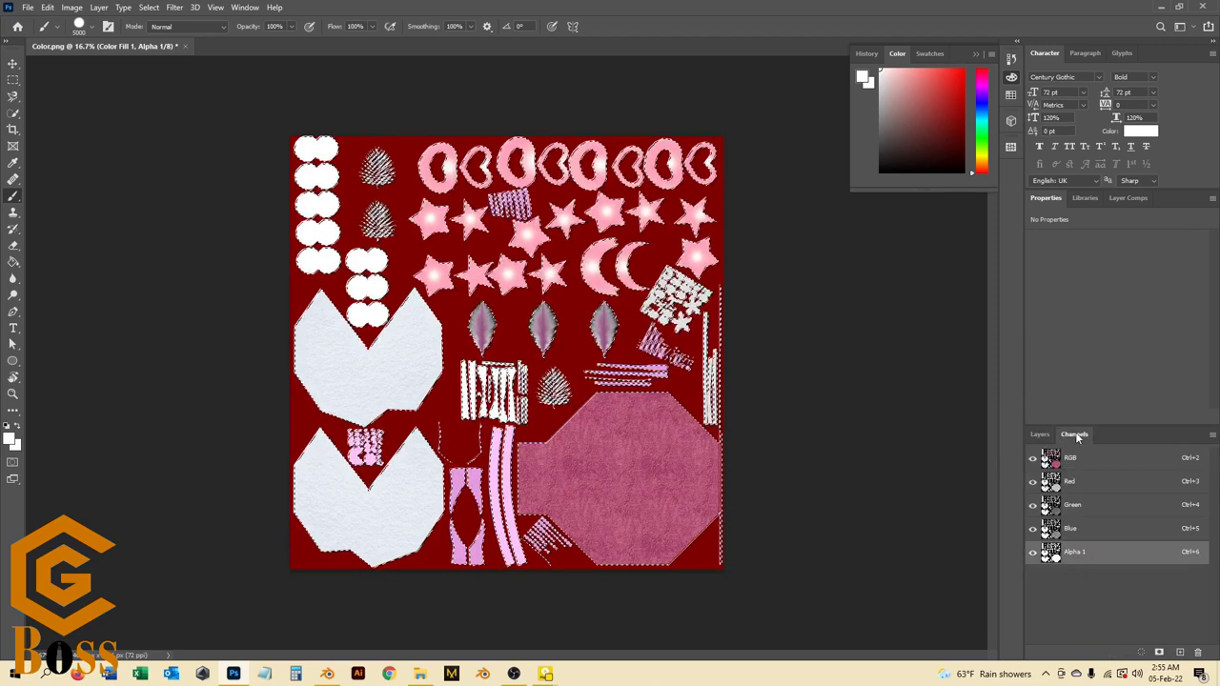
pyautogui.click(1032, 553)
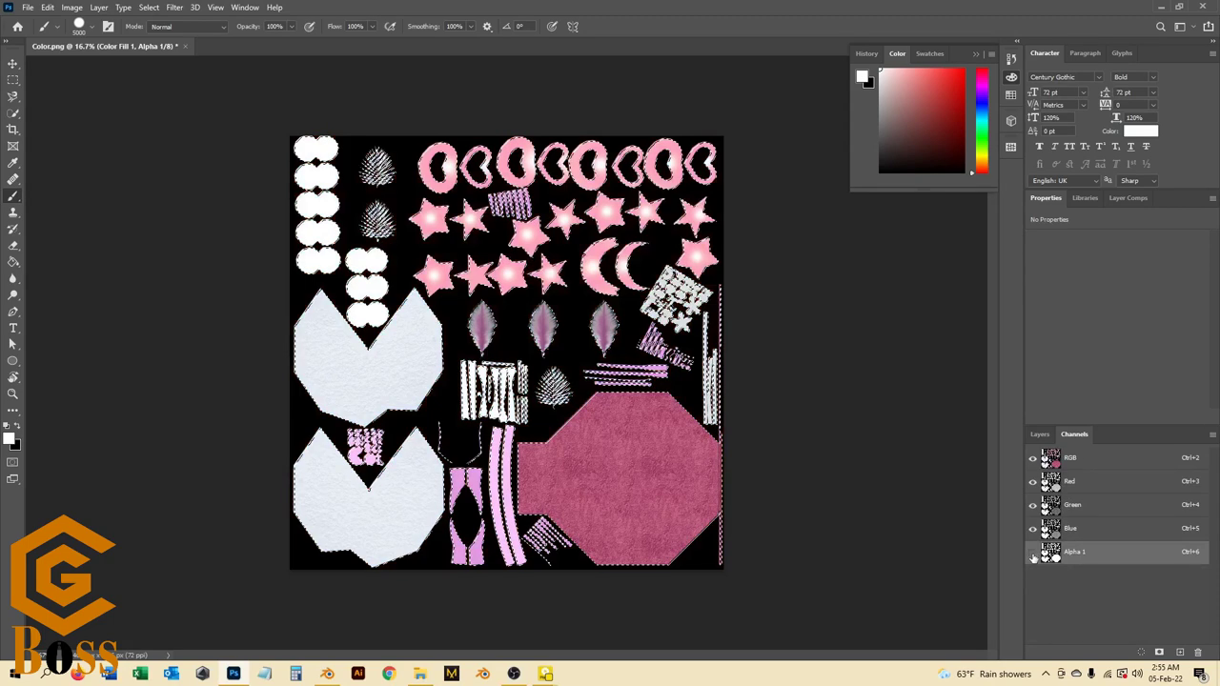
pyautogui.click(1040, 433)
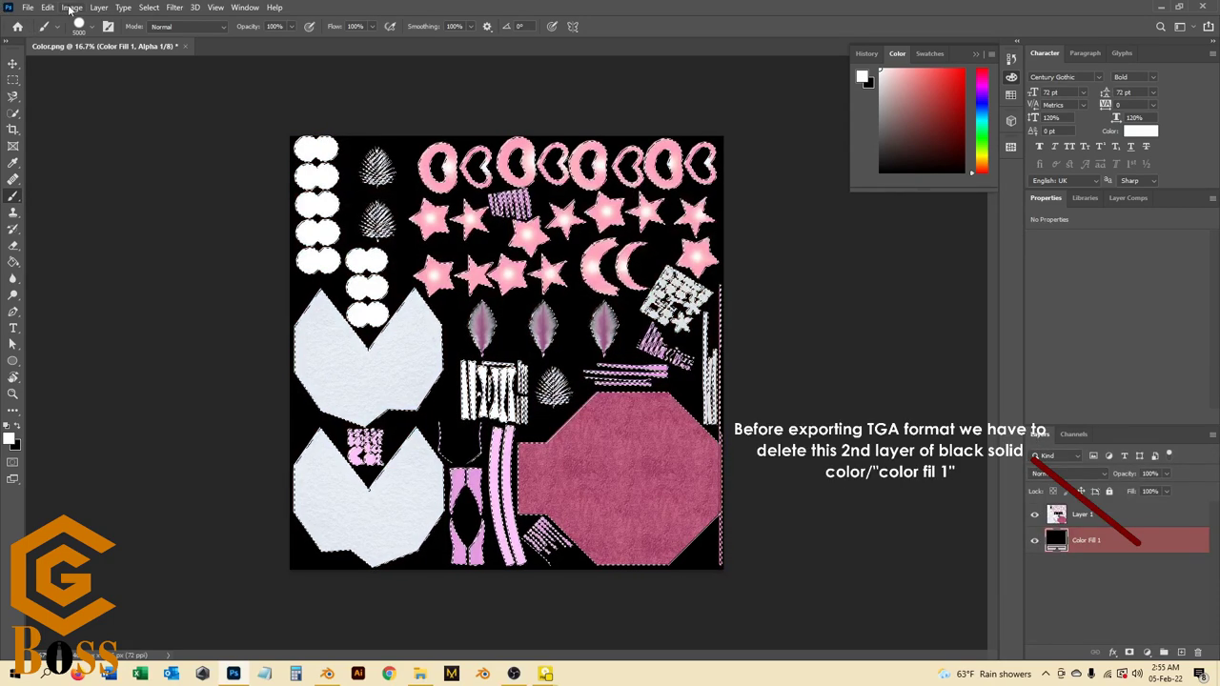
pyautogui.click(28, 8)
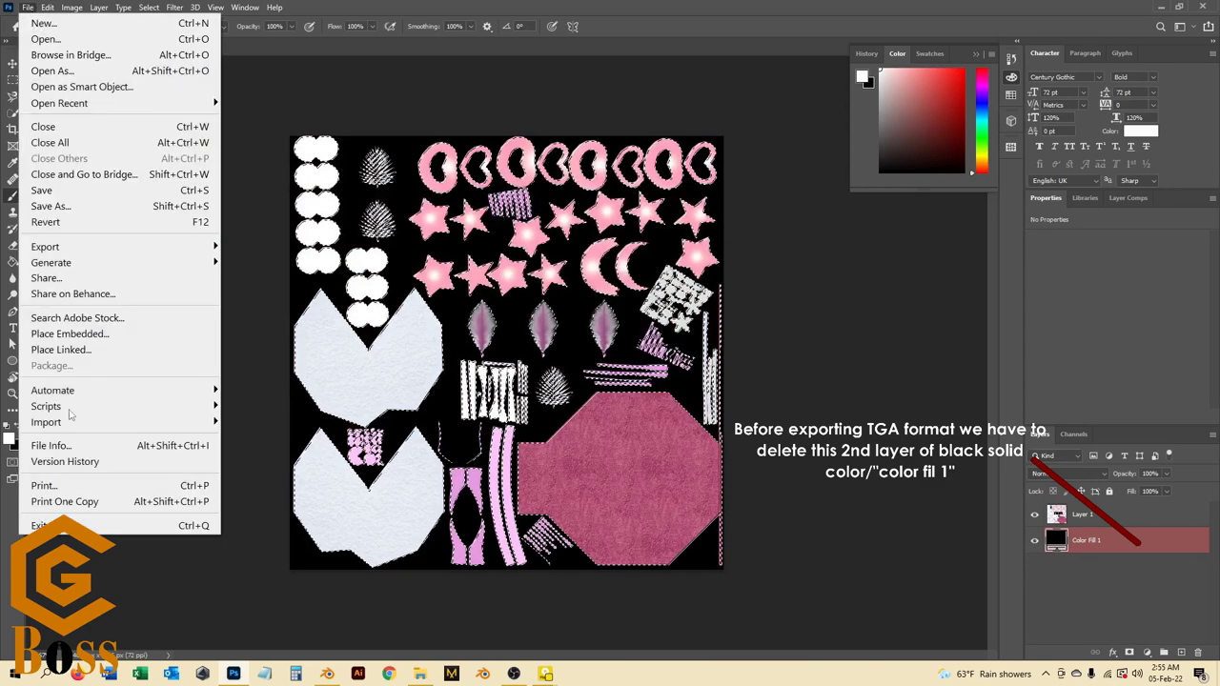
# Step: Save As to the computer in Targa (*.TGA) format with Alpha Channels included
pyautogui.click(90, 205)
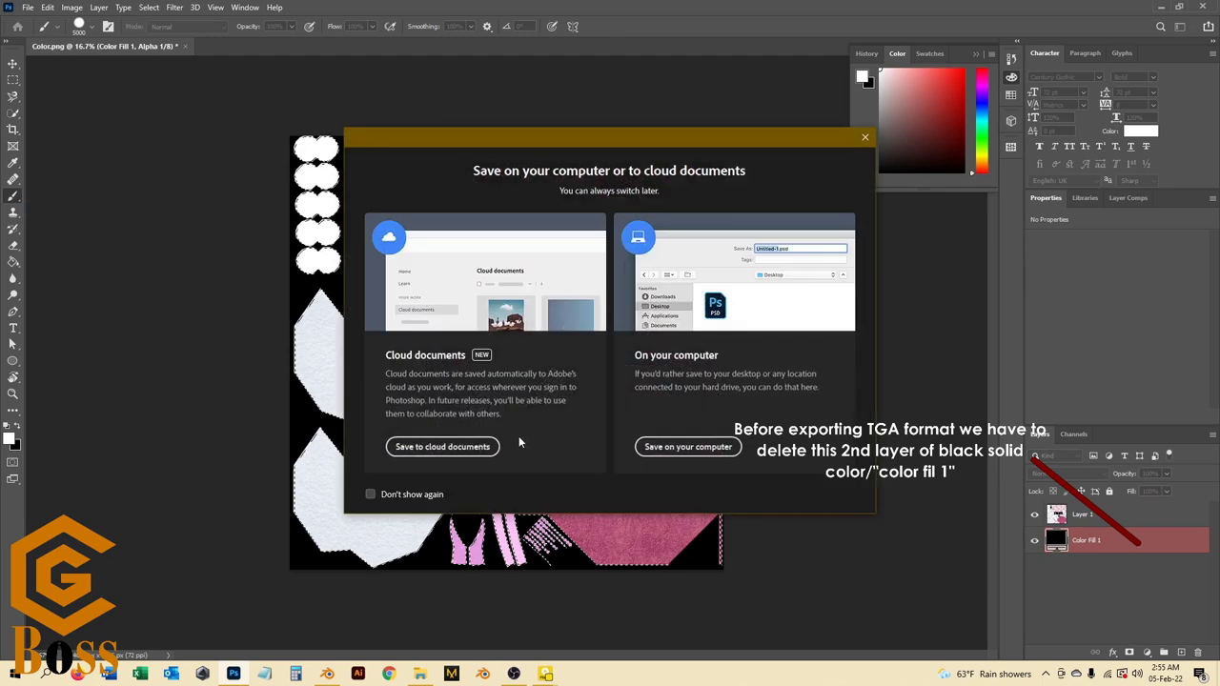
pyautogui.click(683, 445)
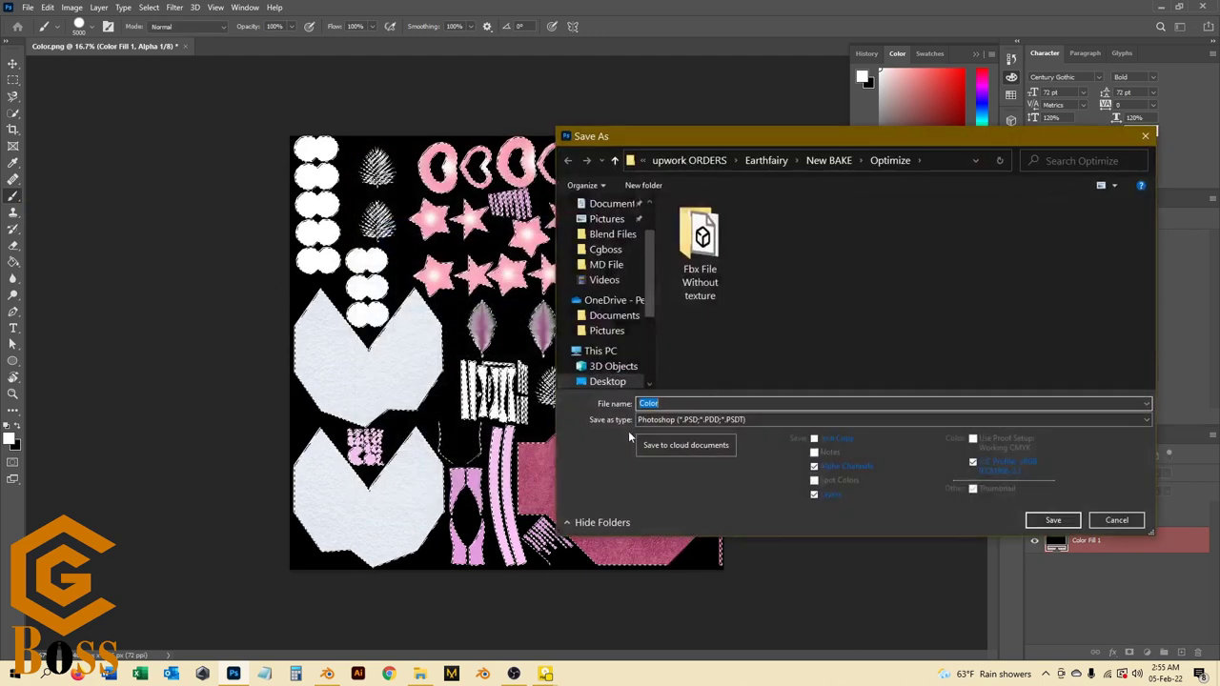
pyautogui.click(724, 419)
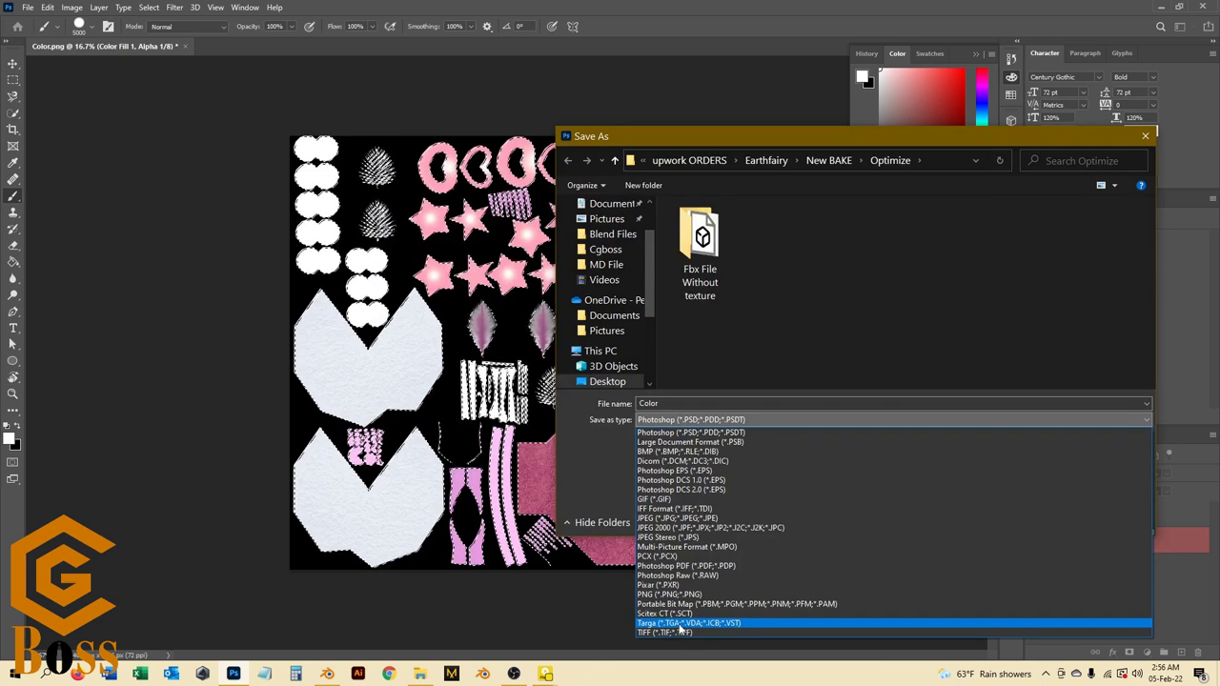
pyautogui.click(726, 625)
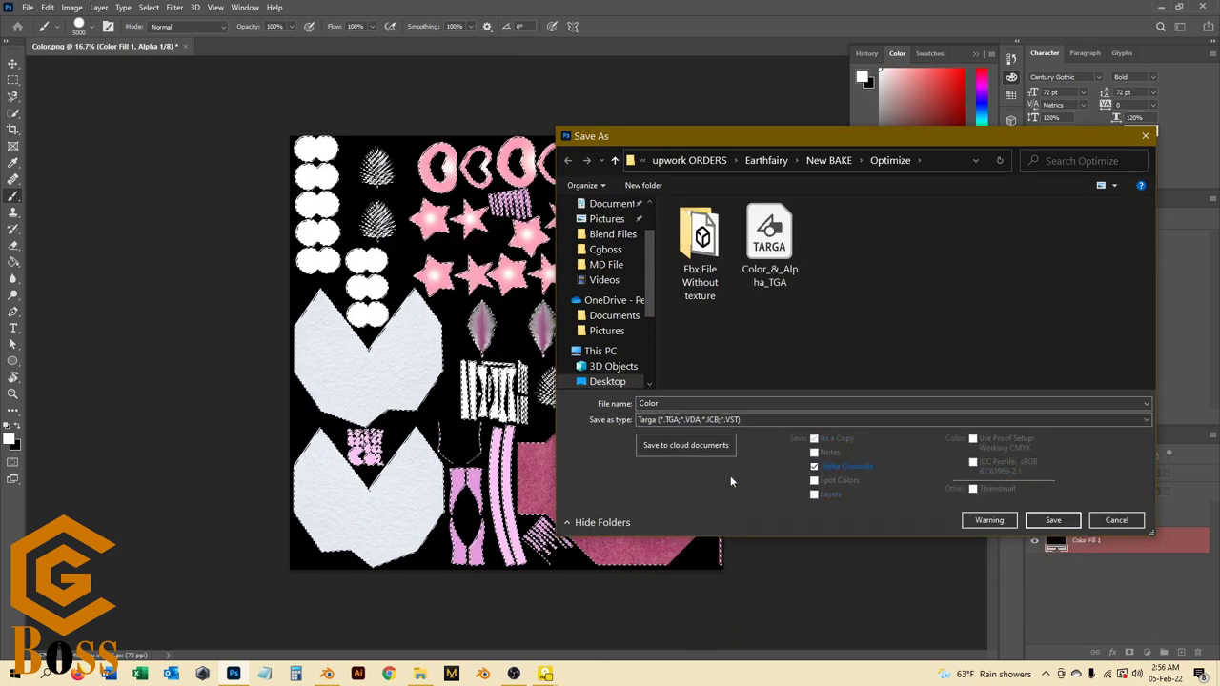
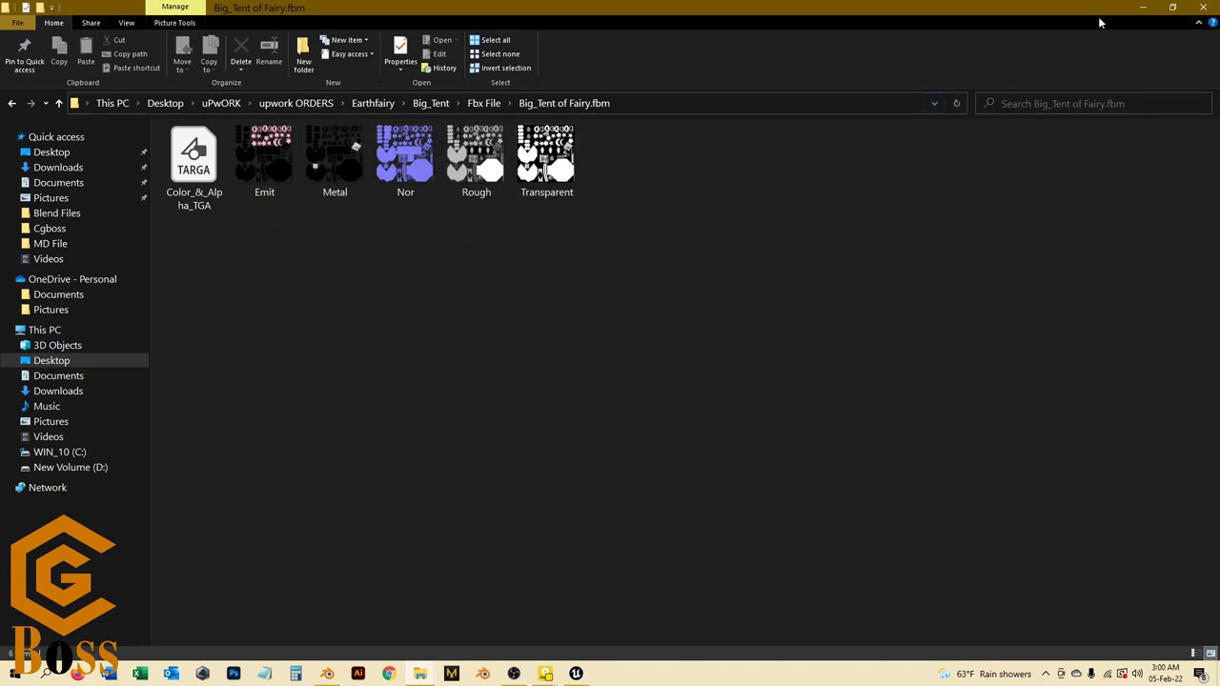
# Step: Go up to the Fbx File folder and drag the Big_Tent of Fairy FBX into Unreal
pyautogui.click(1144, 6)
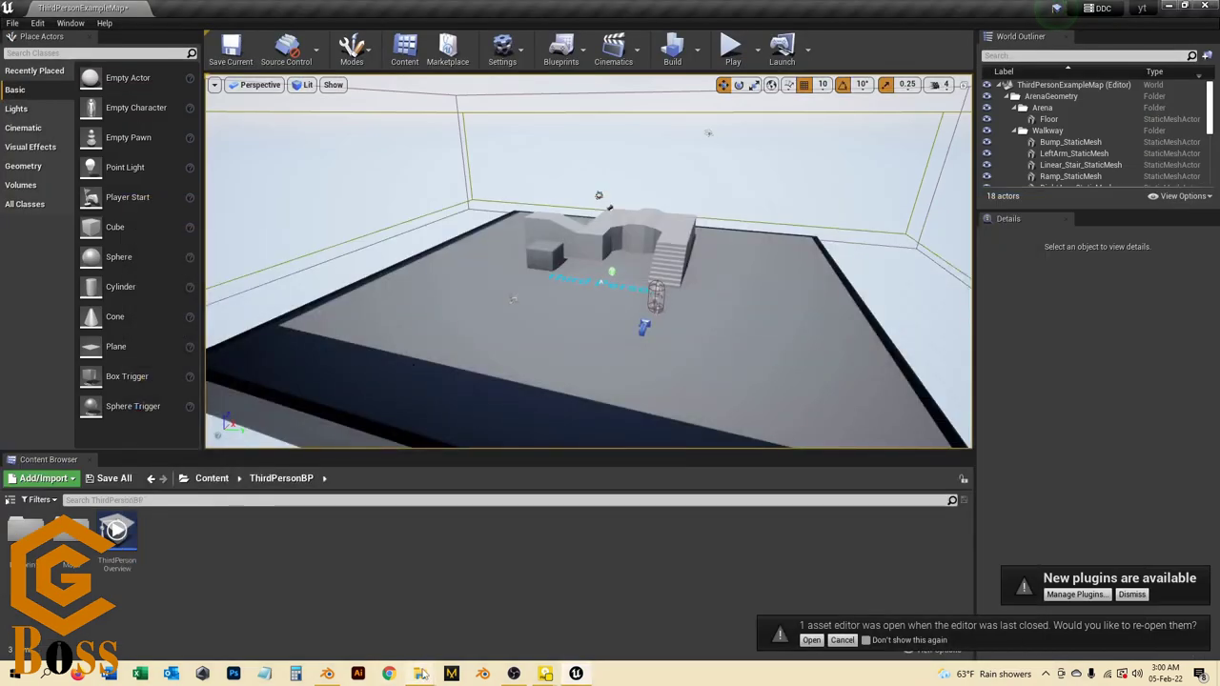
pyautogui.moveTo(421, 674)
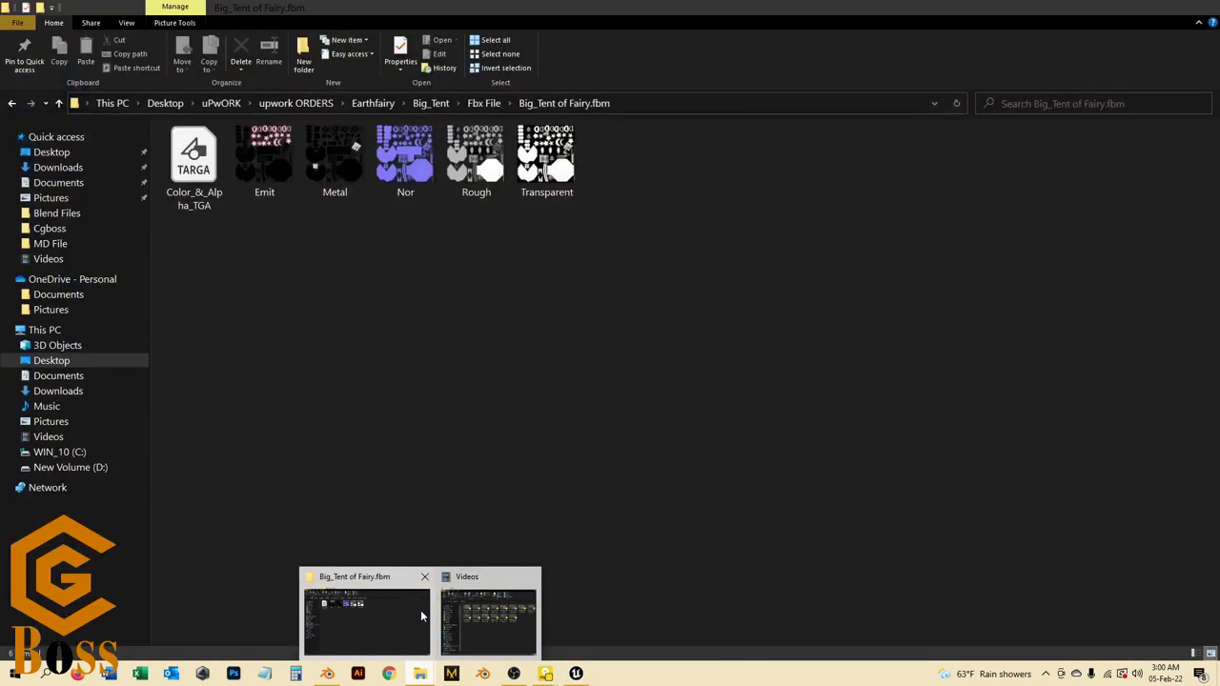
pyautogui.click(420, 615)
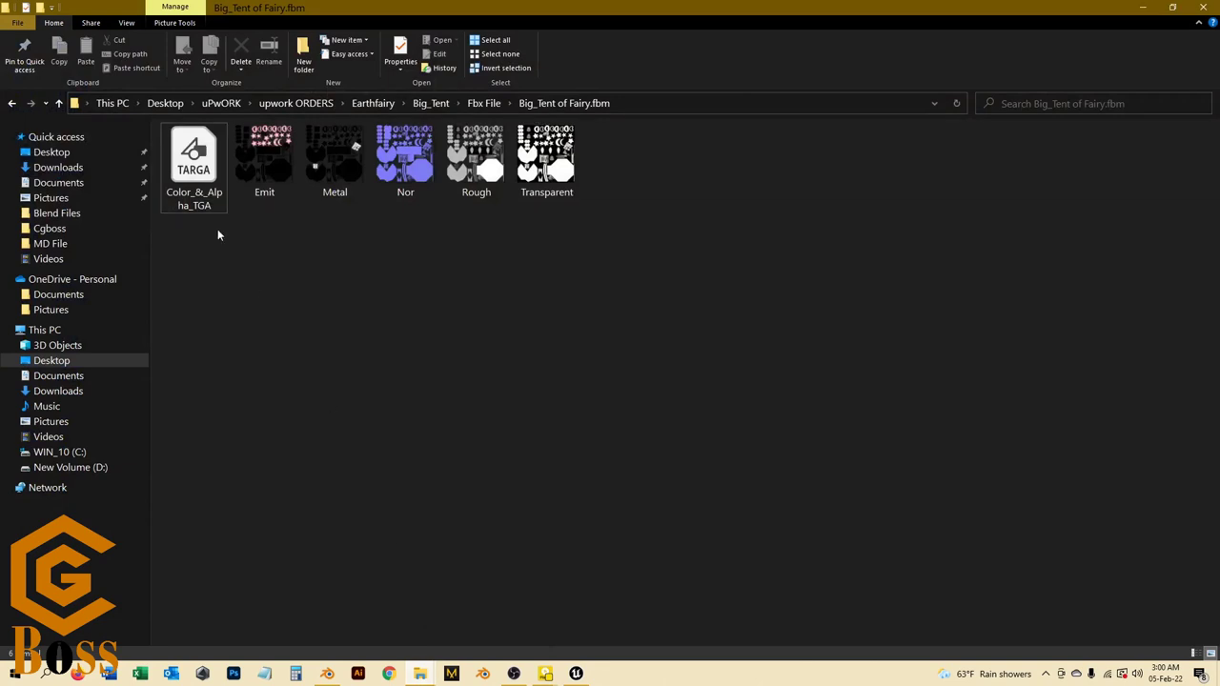
pyautogui.click(478, 104)
pyautogui.moveTo(274, 162); pyautogui.dragTo(515, 554)
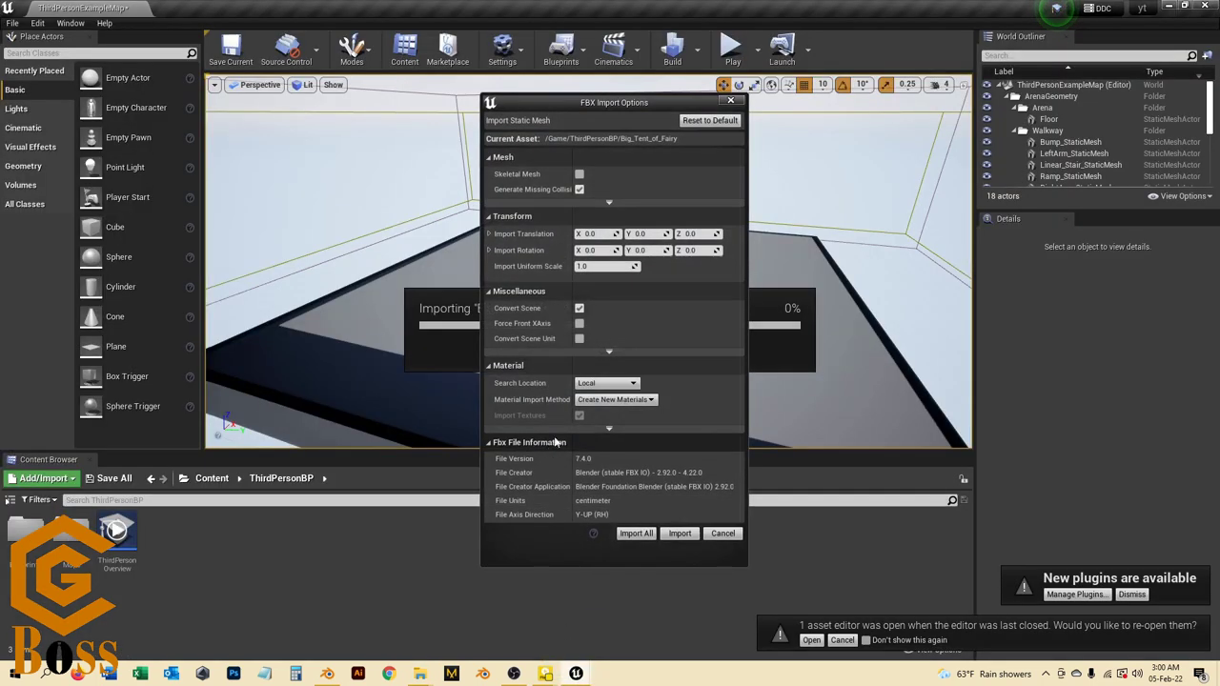
# Step: Import Big_Tent_of_Fairy into ThirdPersonBP, then select the imported Rough texture
pyautogui.click(678, 533)
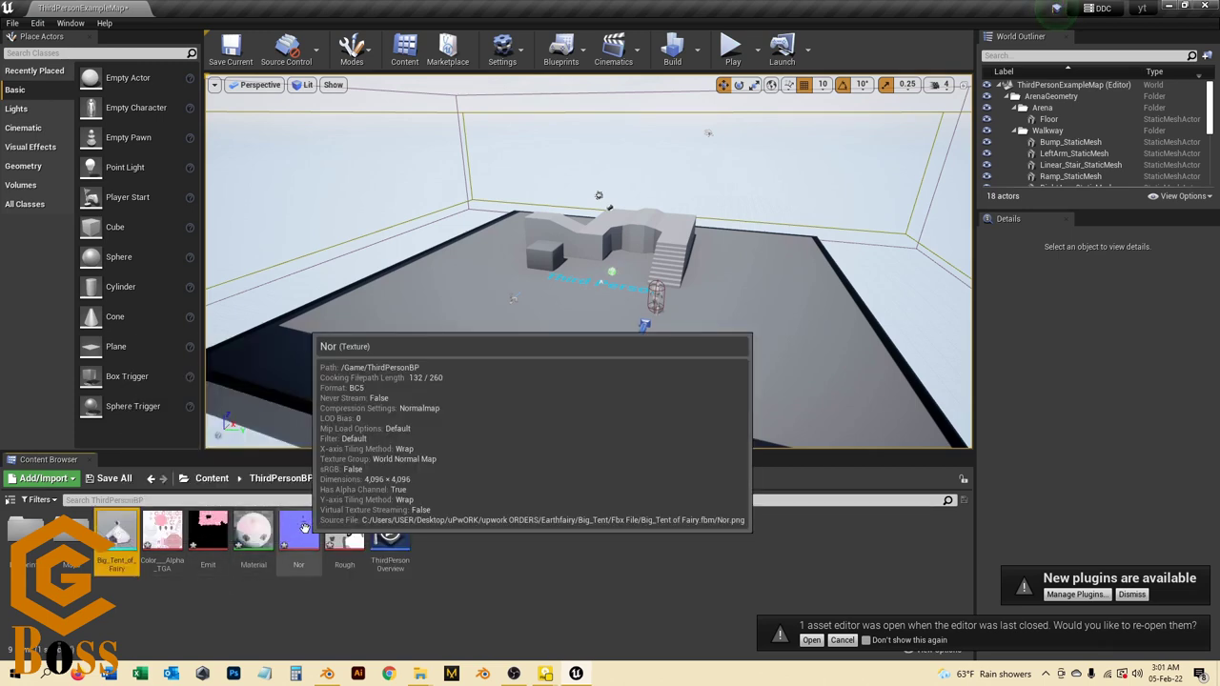
pyautogui.click(345, 534)
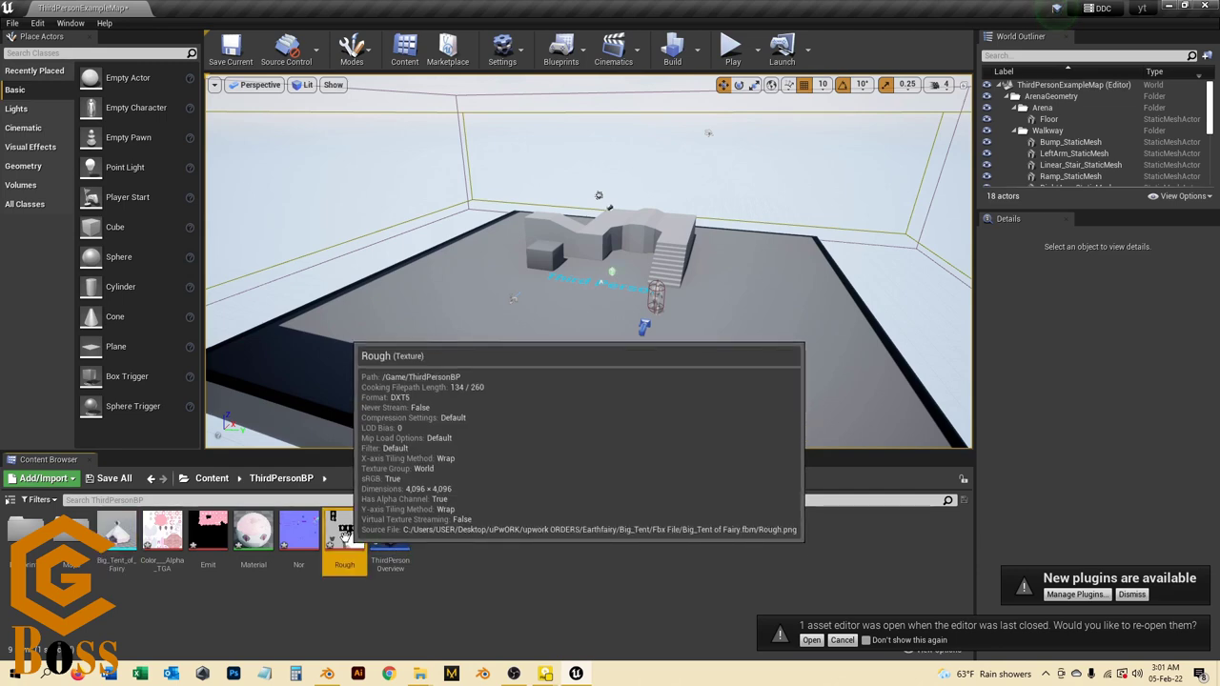
# Step: Force delete the Rough, Nor, Emit and color-and-alpha textures from ThirdPersonBP
pyautogui.press('Delete')
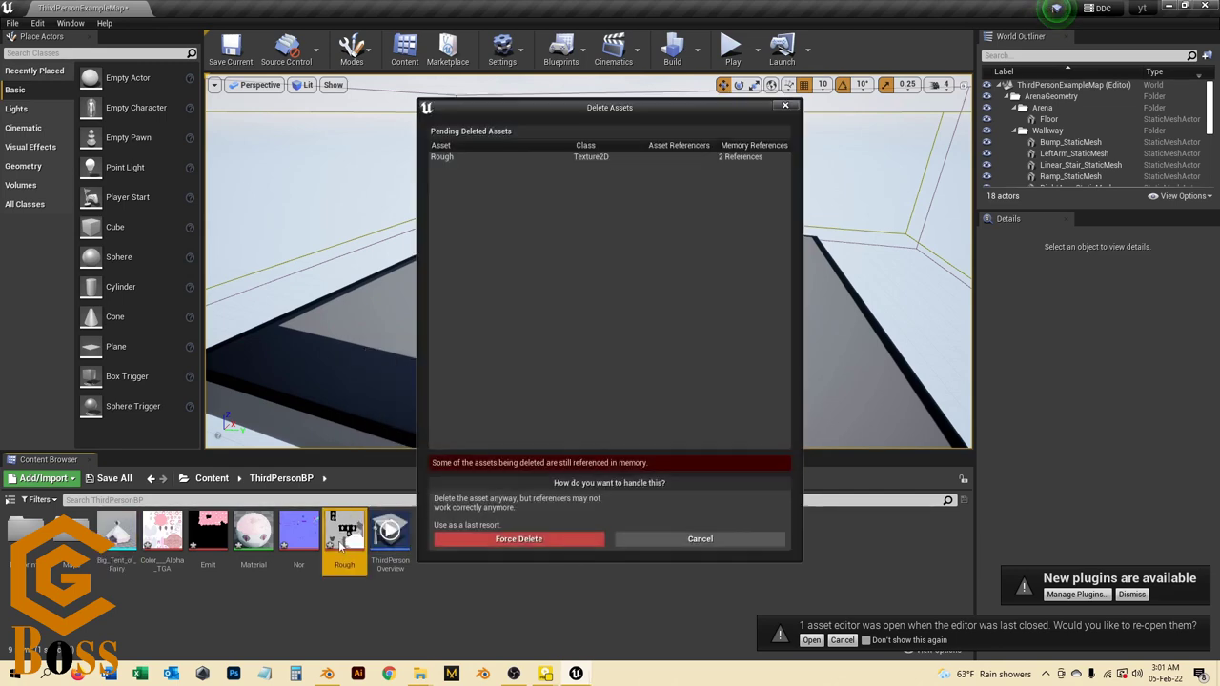
pyautogui.click(514, 539)
pyautogui.click(302, 535)
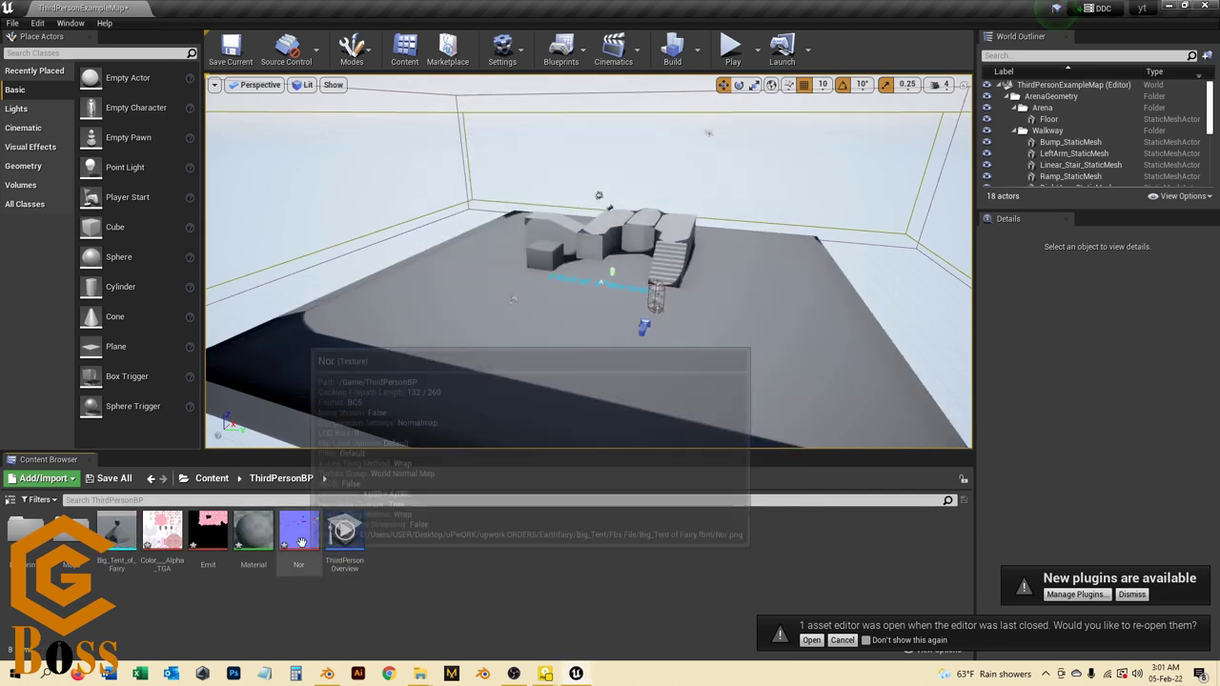
pyautogui.press('Delete')
pyautogui.click(486, 540)
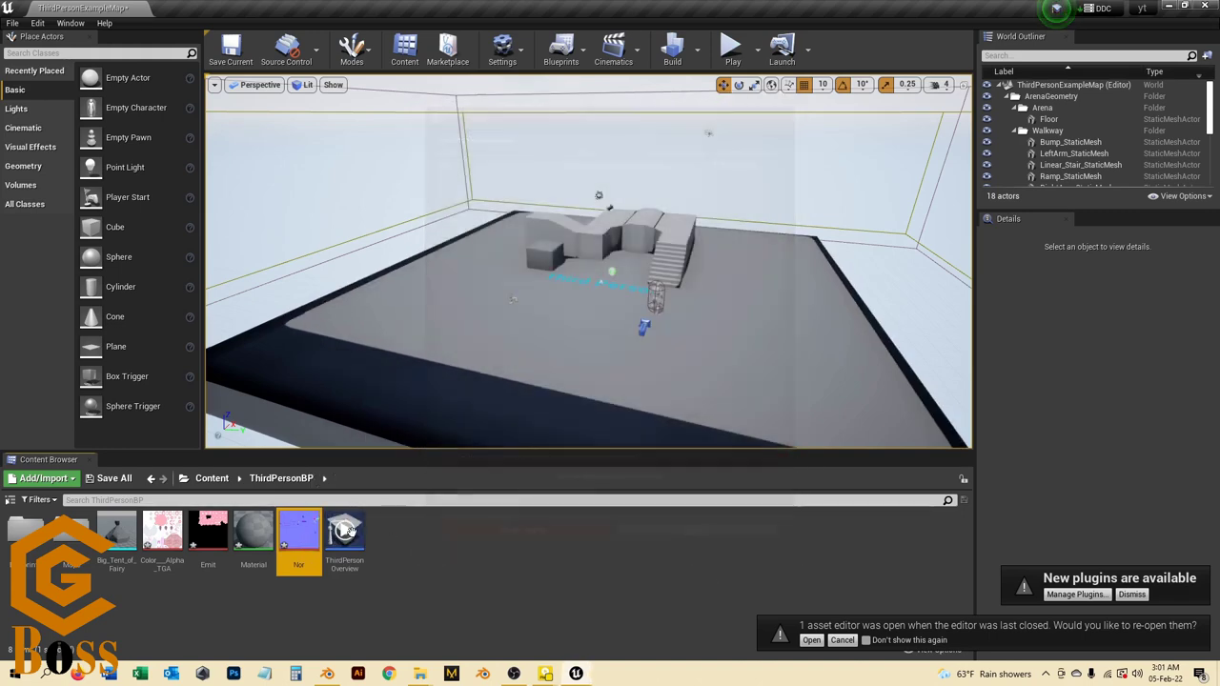
pyautogui.click(214, 529)
pyautogui.press('Delete')
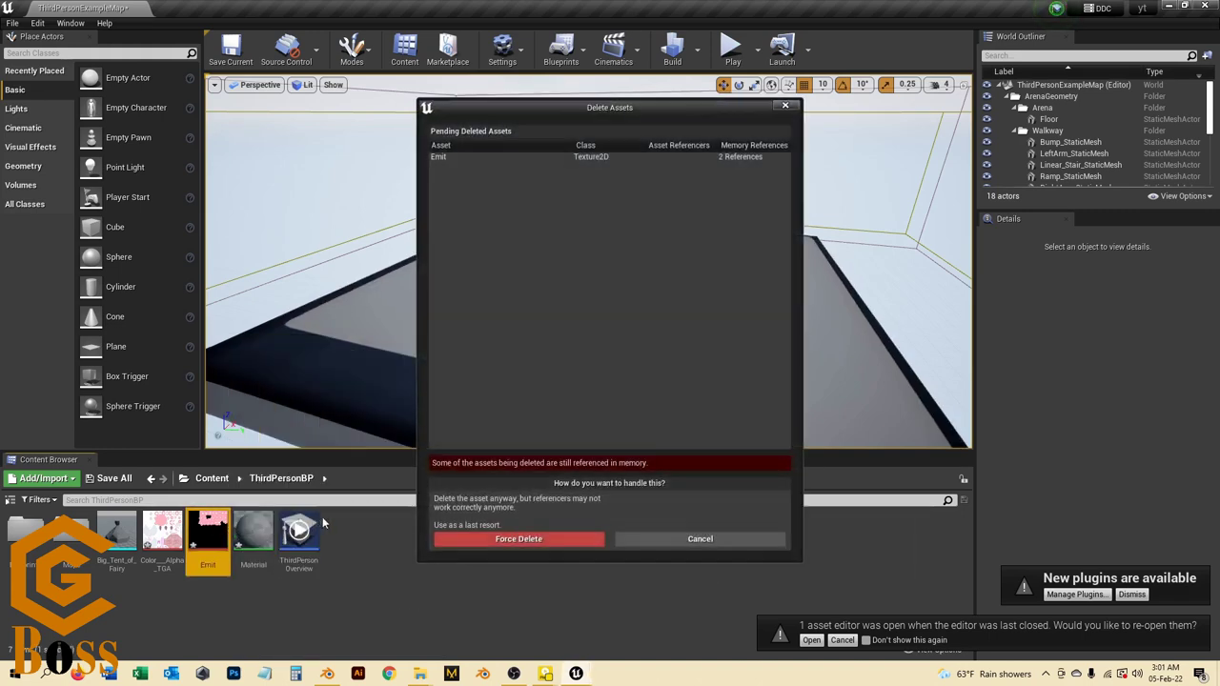
pyautogui.click(459, 538)
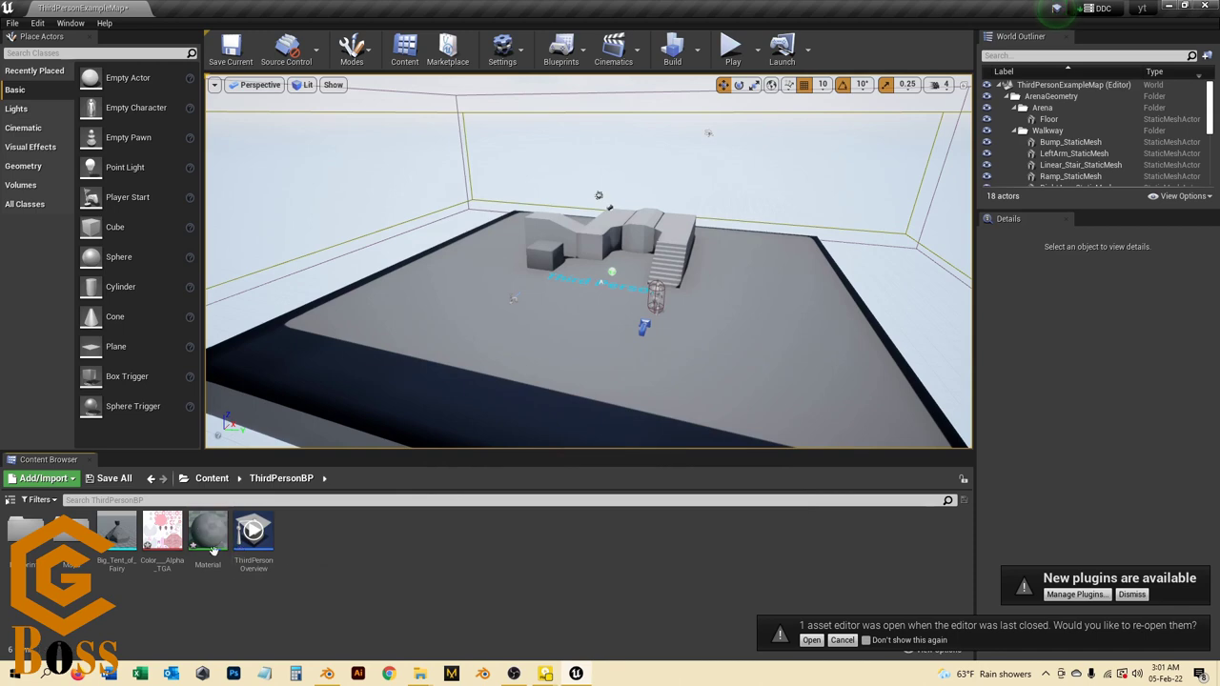
pyautogui.click(162, 534)
pyautogui.press('Delete')
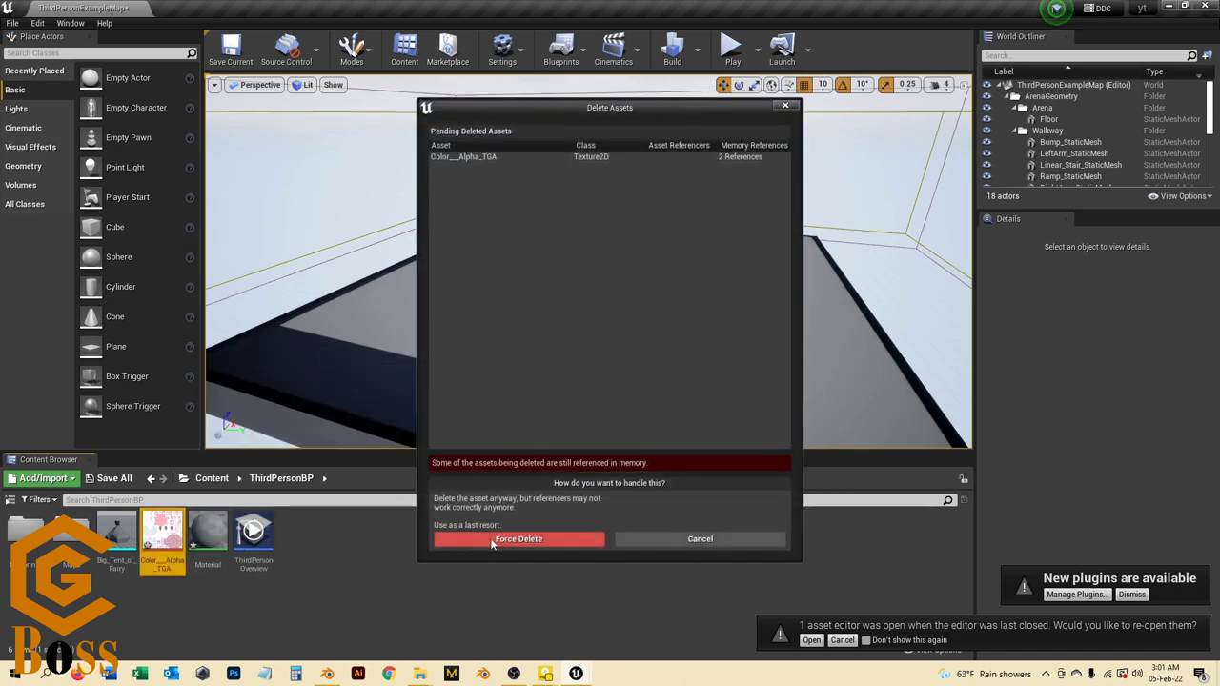
pyautogui.click(459, 537)
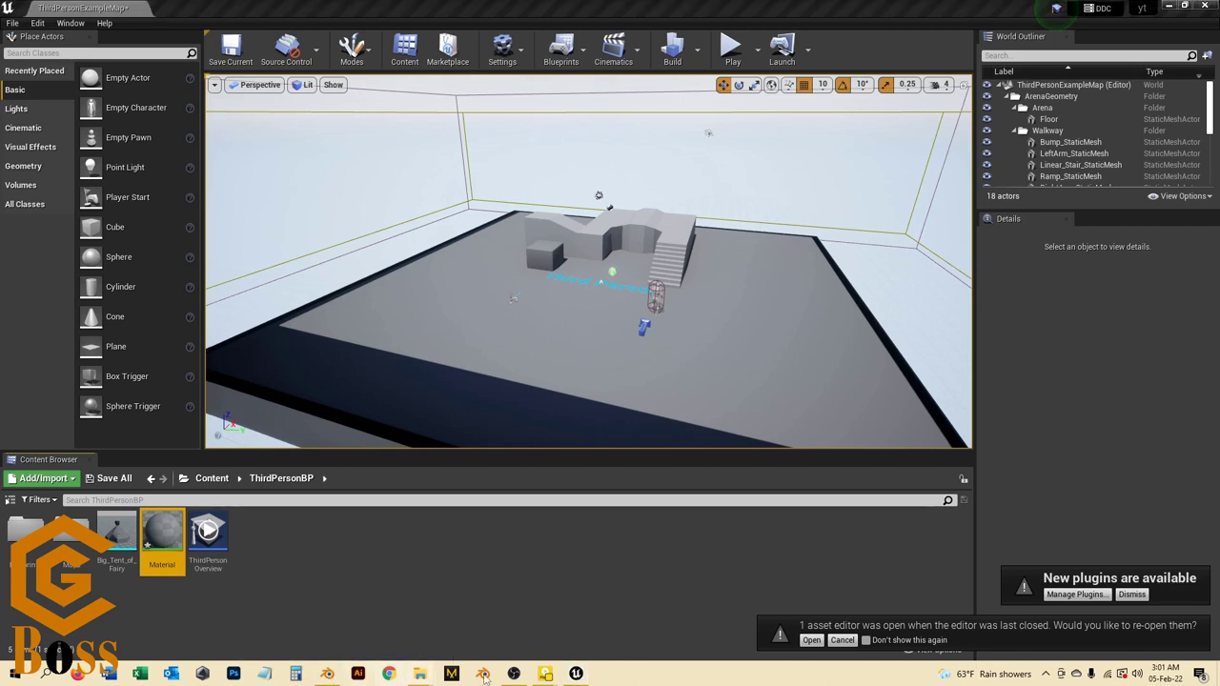
# Step: Import the Color_&_Alpha_TGA, Emit, Metal, Nor and Rough textures from the .fbm folder
pyautogui.click(452, 674)
pyautogui.moveTo(686, 414); pyautogui.dragTo(285, 546)
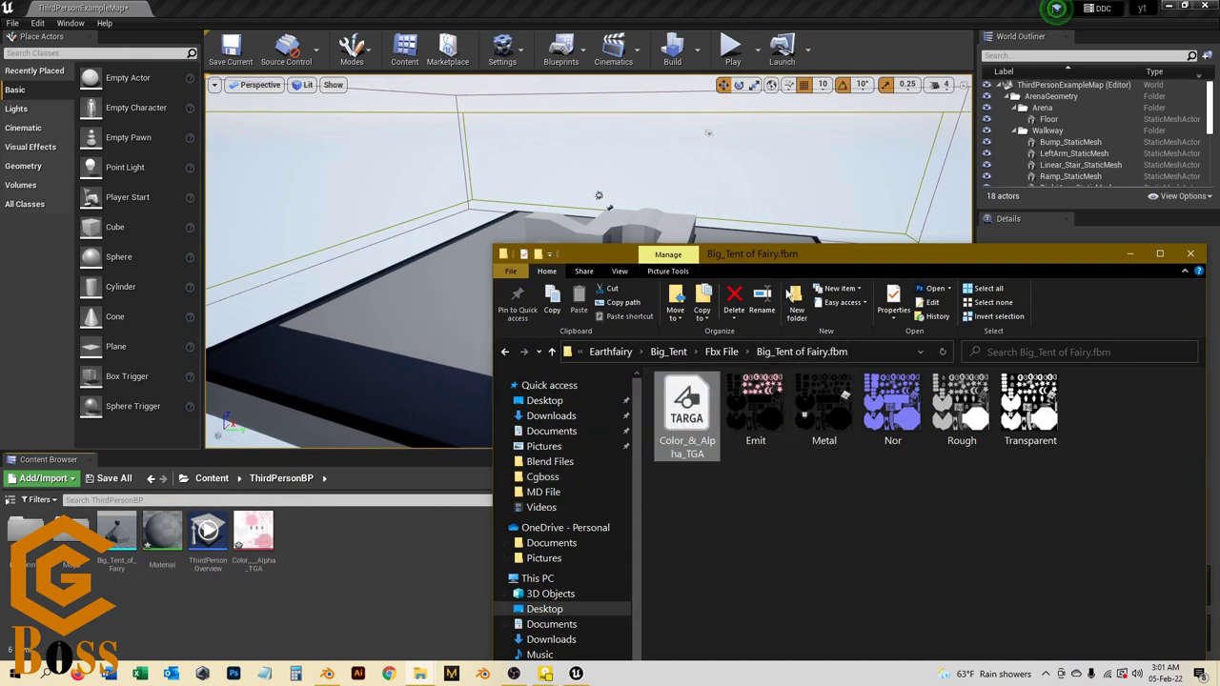
pyautogui.moveTo(754, 408); pyautogui.dragTo(380, 554)
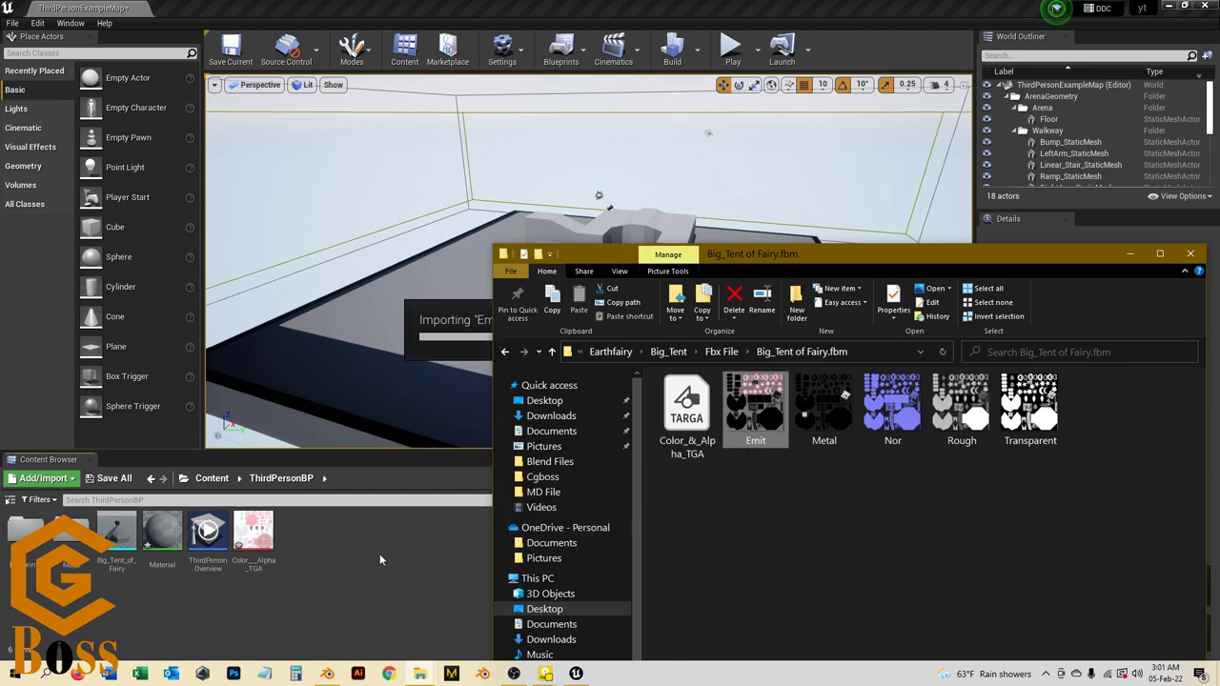
pyautogui.moveTo(823, 408); pyautogui.dragTo(376, 553)
pyautogui.moveTo(892, 408); pyautogui.dragTo(435, 570)
pyautogui.moveTo(961, 419); pyautogui.dragTo(421, 596)
pyautogui.click(1031, 419)
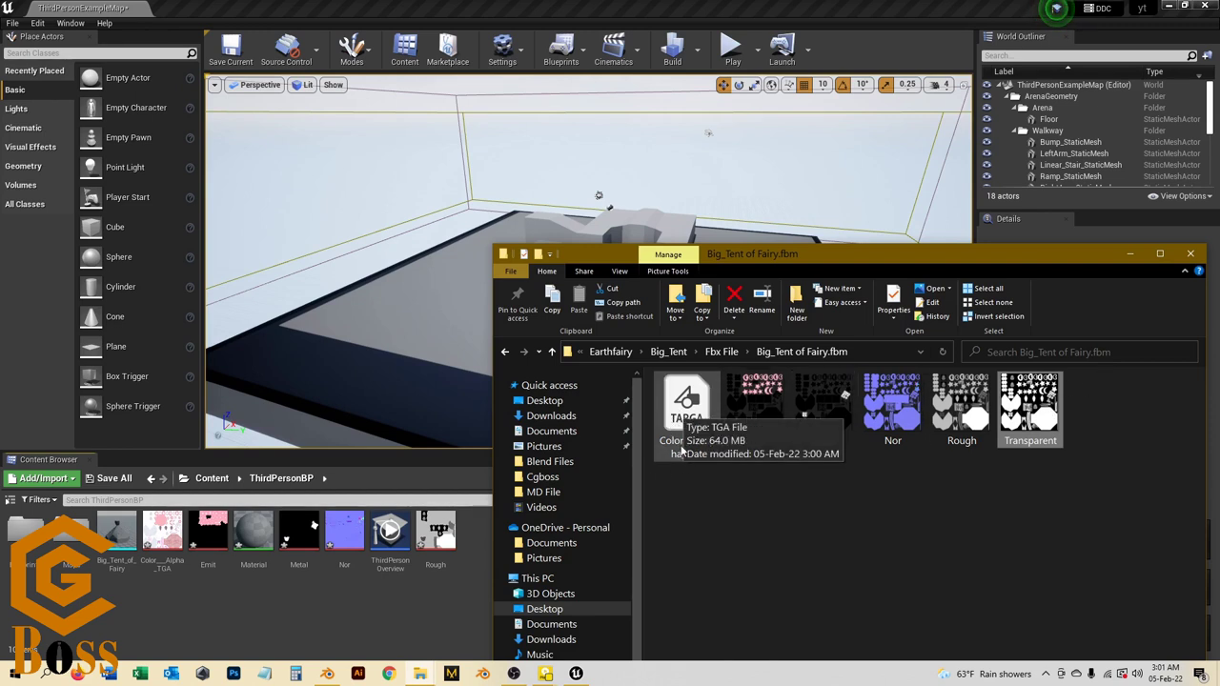
pyautogui.click(1130, 256)
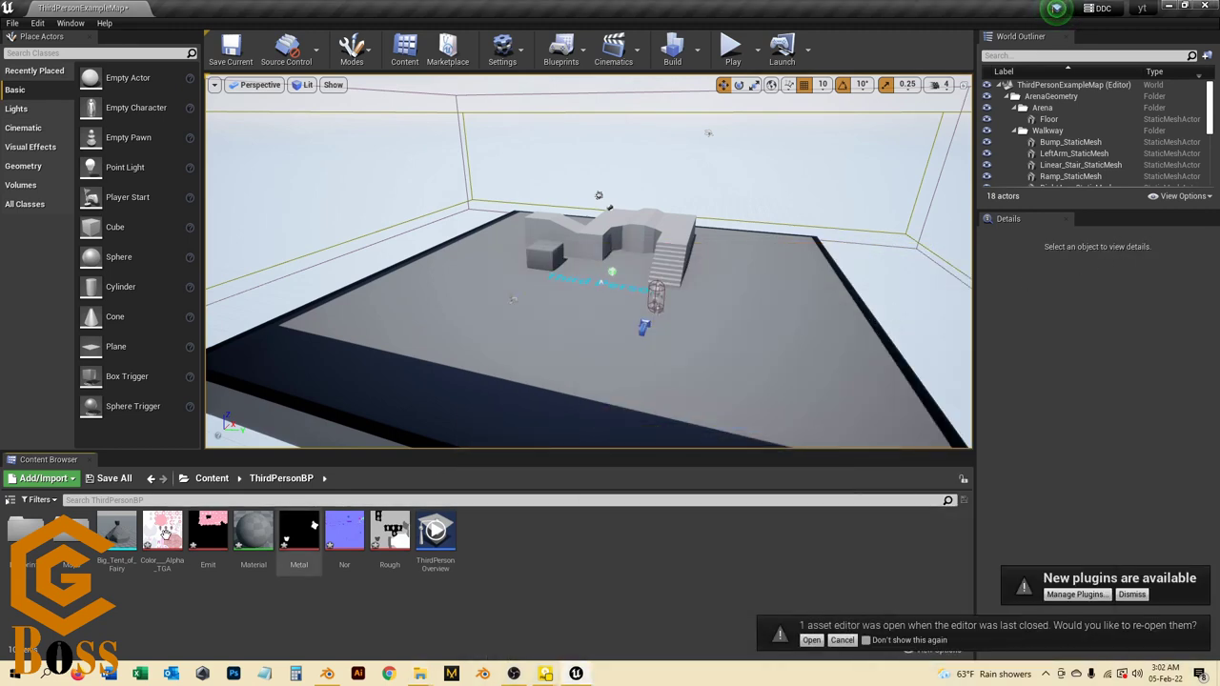
# Step: Open the tent Material and delete its old Texture Sample nodes
pyautogui.doubleClick(253, 529)
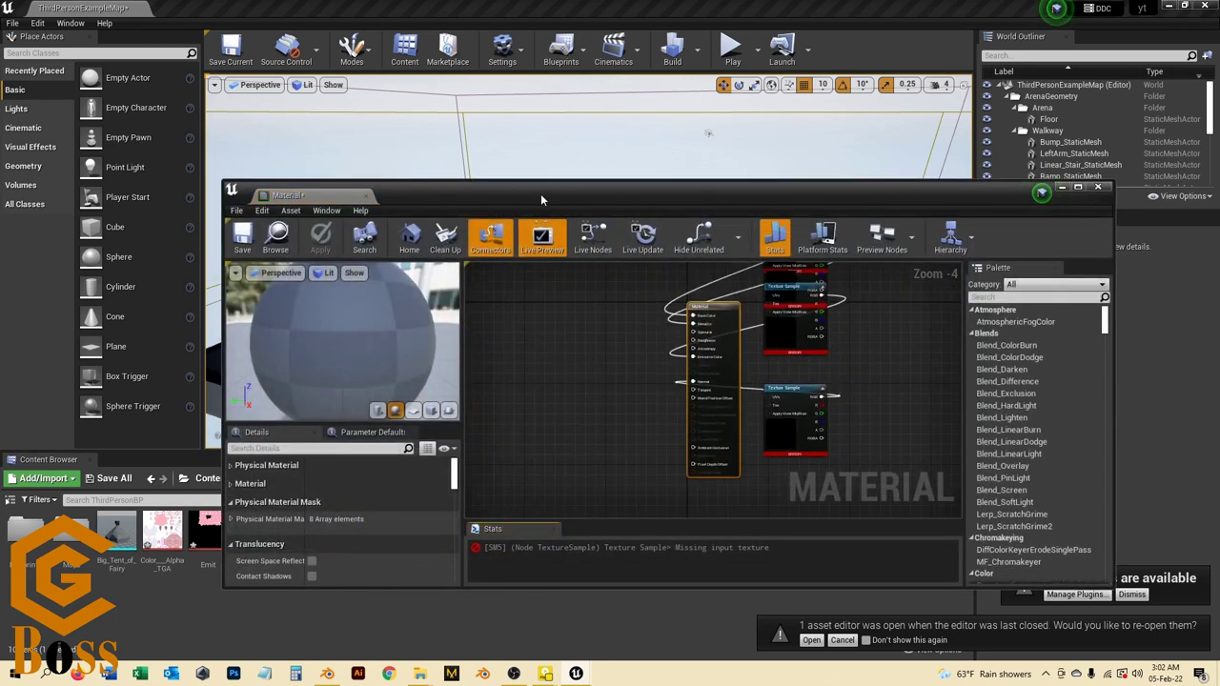
pyautogui.moveTo(543, 196); pyautogui.dragTo(548, 167)
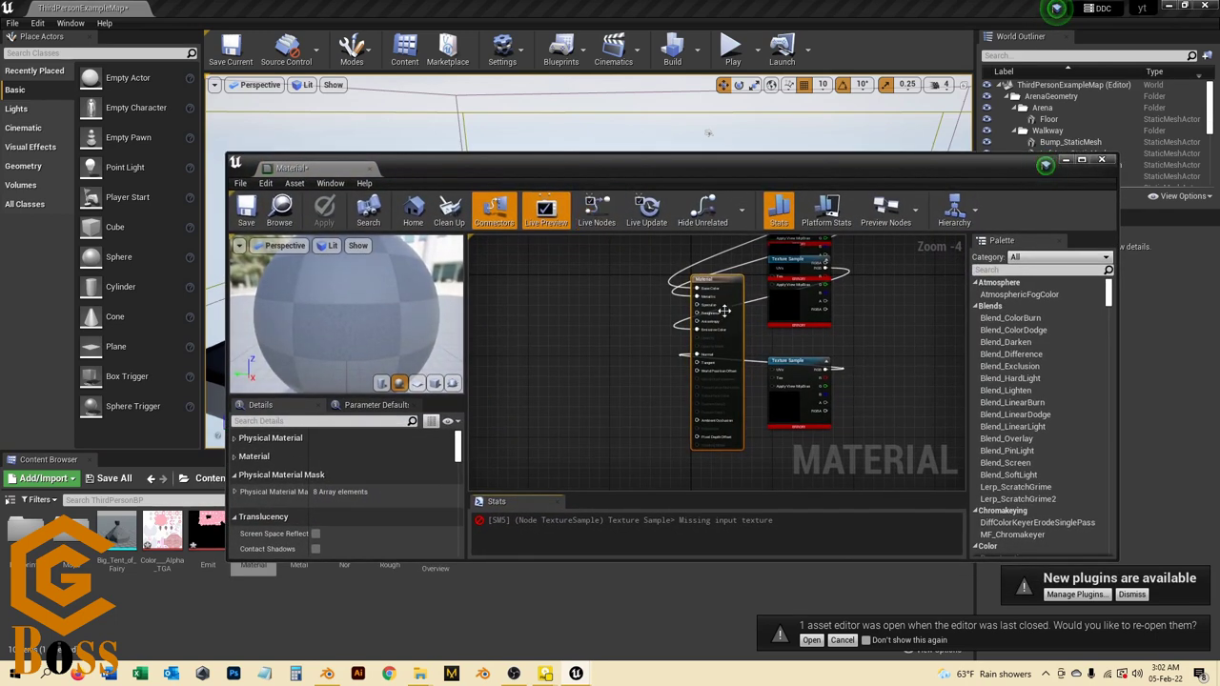
pyautogui.scroll(-2, 600, 416)
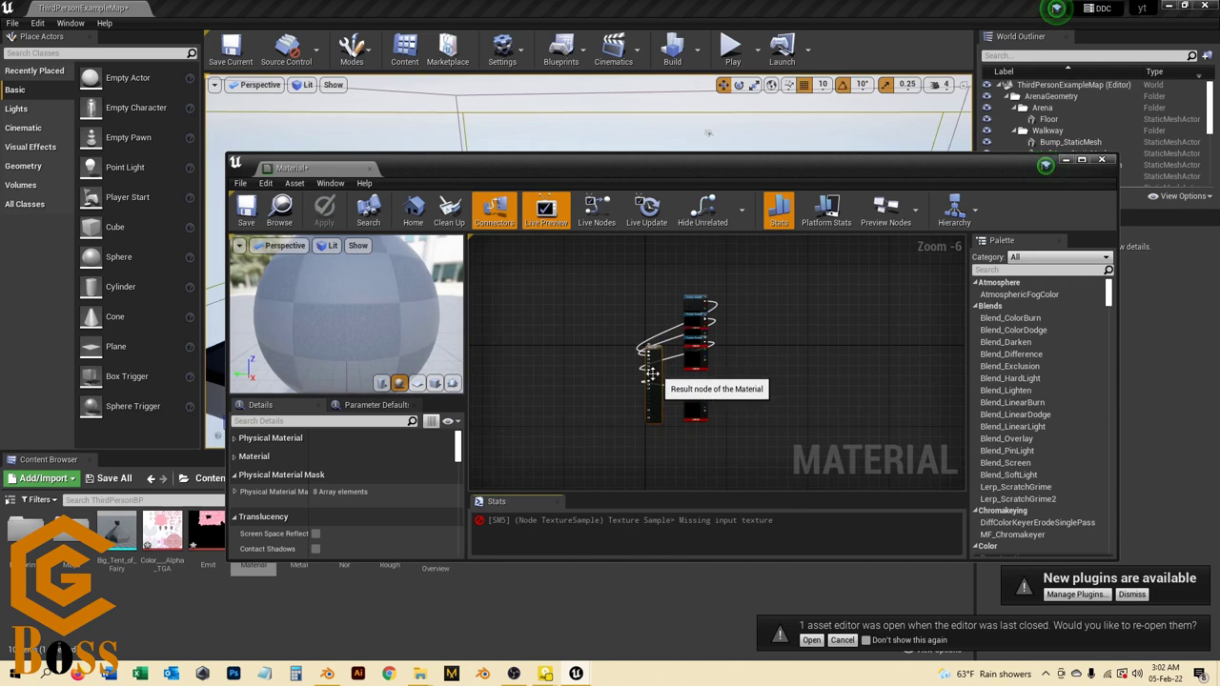
pyautogui.moveTo(658, 379); pyautogui.dragTo(811, 335)
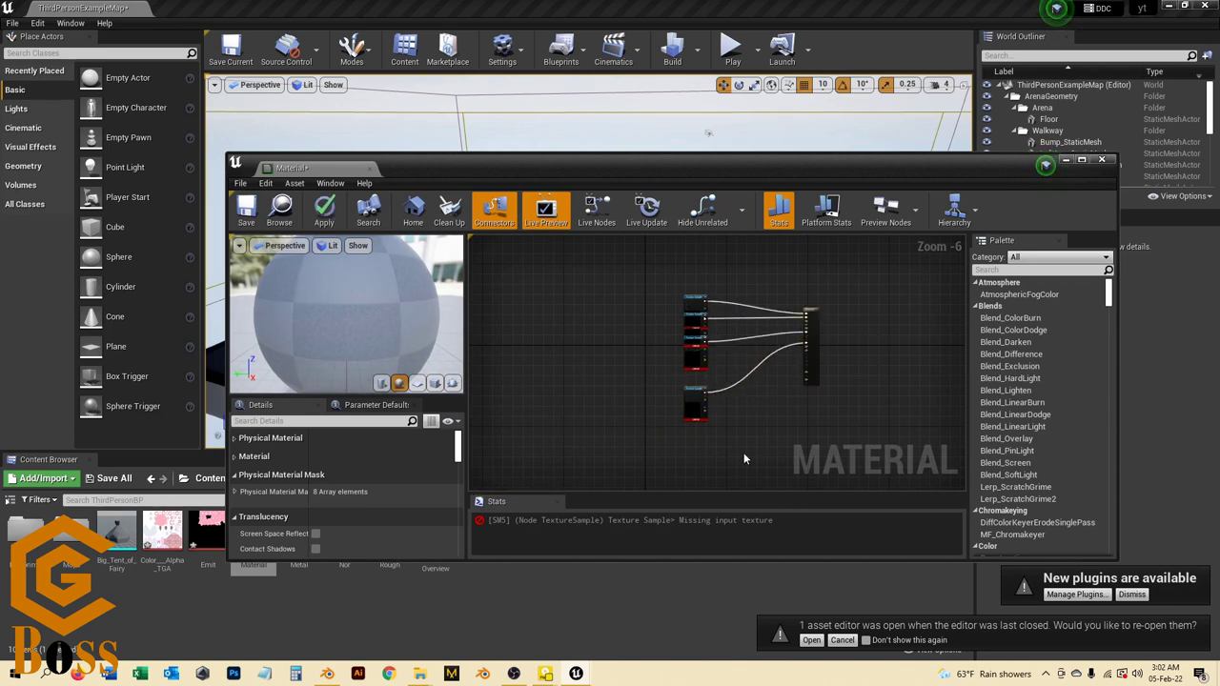
pyautogui.moveTo(641, 298); pyautogui.dragTo(640, 293)
pyautogui.press('Delete')
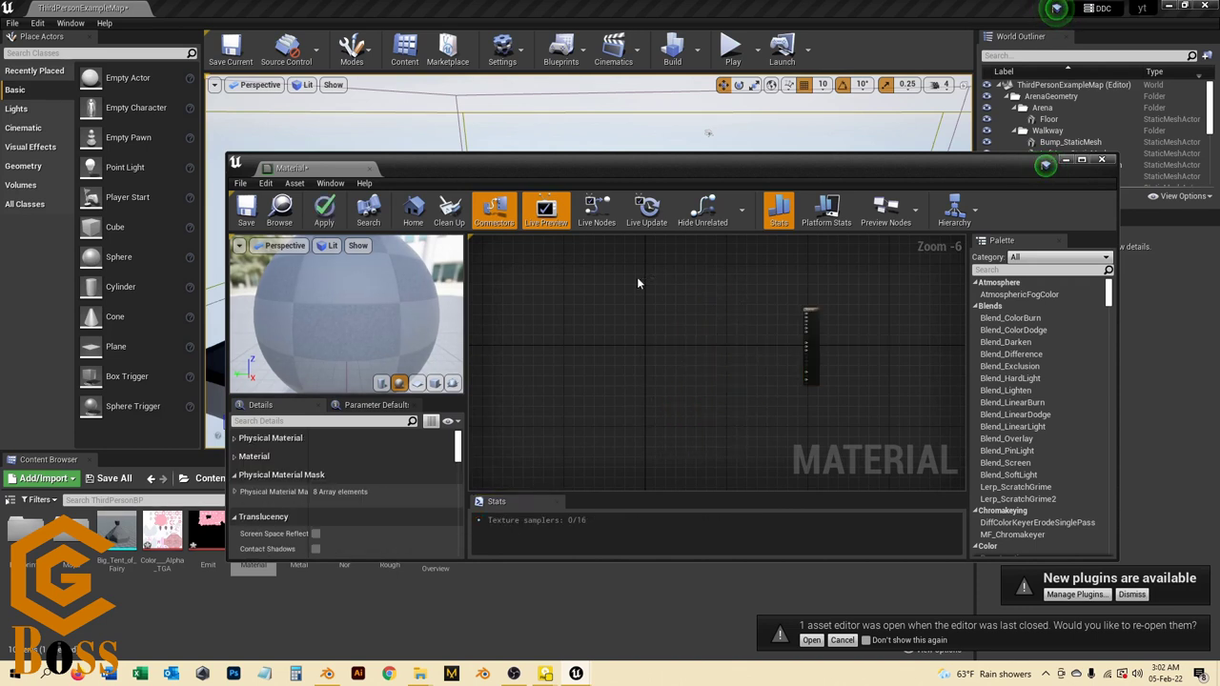
pyautogui.moveTo(557, 168); pyautogui.dragTo(598, 91)
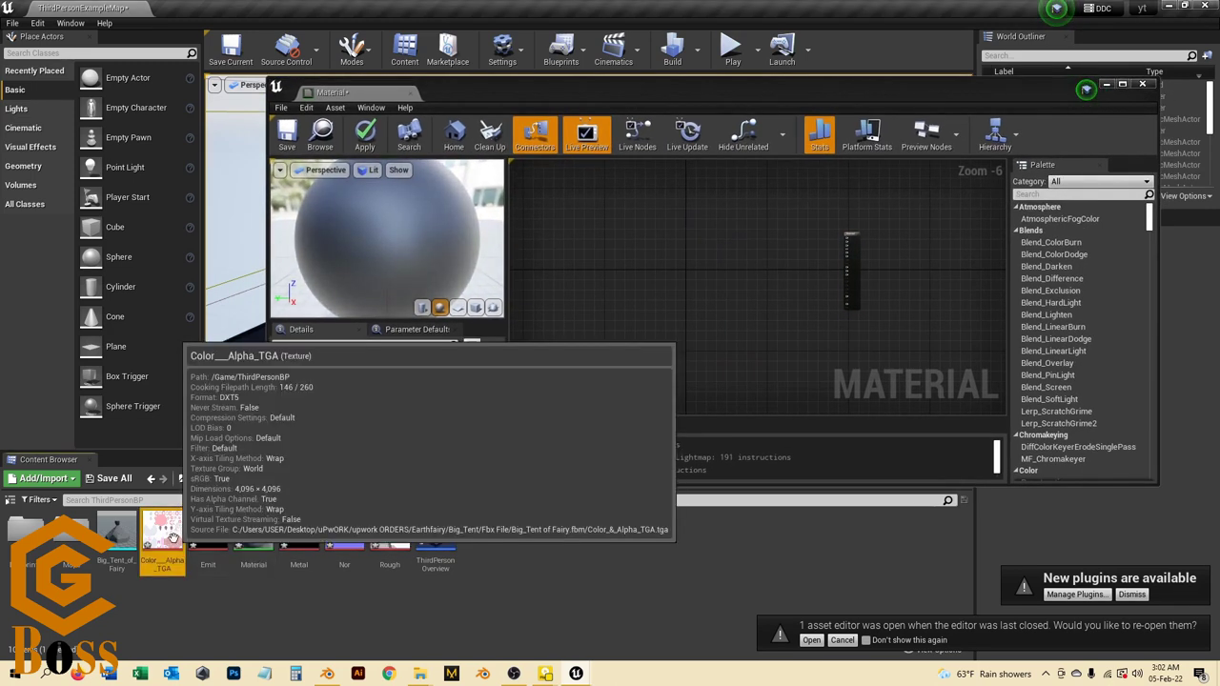
# Step: Add the color-and-alpha, Emit, Metal, Nor and Rough textures to the material graph
pyautogui.moveTo(162, 535); pyautogui.dragTo(640, 230)
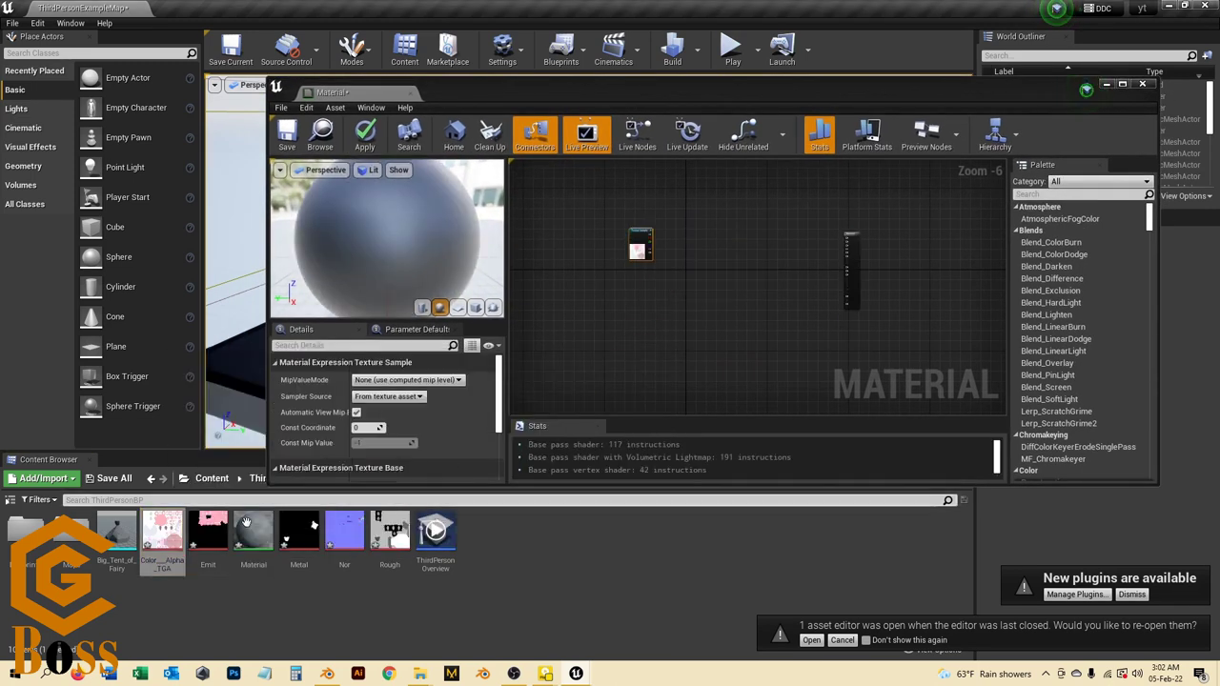
pyautogui.click(207, 540)
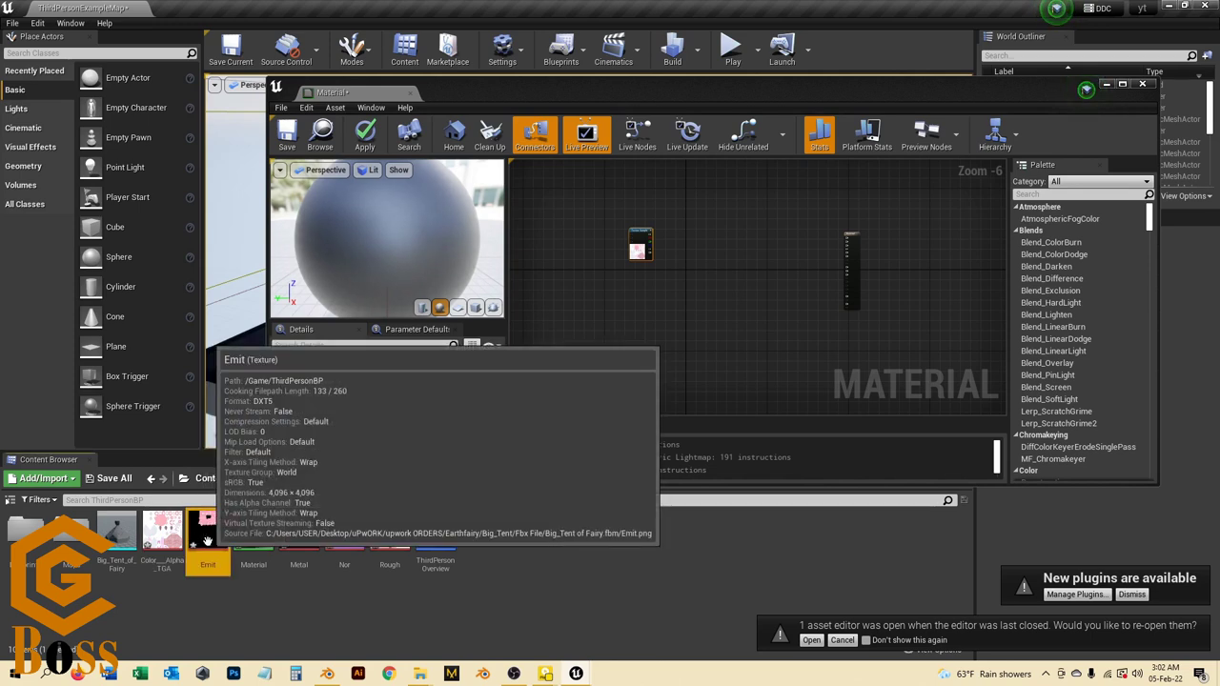
pyautogui.moveTo(207, 540); pyautogui.dragTo(635, 286)
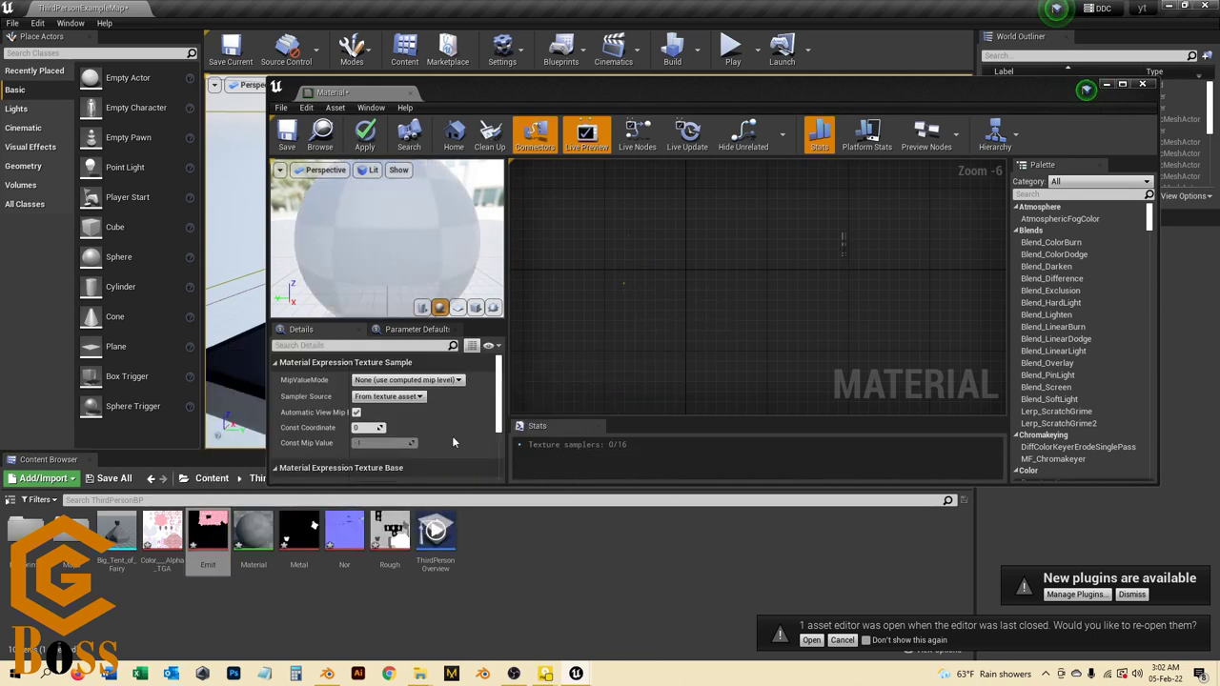
pyautogui.moveTo(297, 538); pyautogui.dragTo(621, 346)
pyautogui.click(344, 533)
pyautogui.moveTo(344, 534); pyautogui.dragTo(677, 340)
pyautogui.click(389, 534)
pyautogui.moveTo(389, 534); pyautogui.dragTo(742, 330)
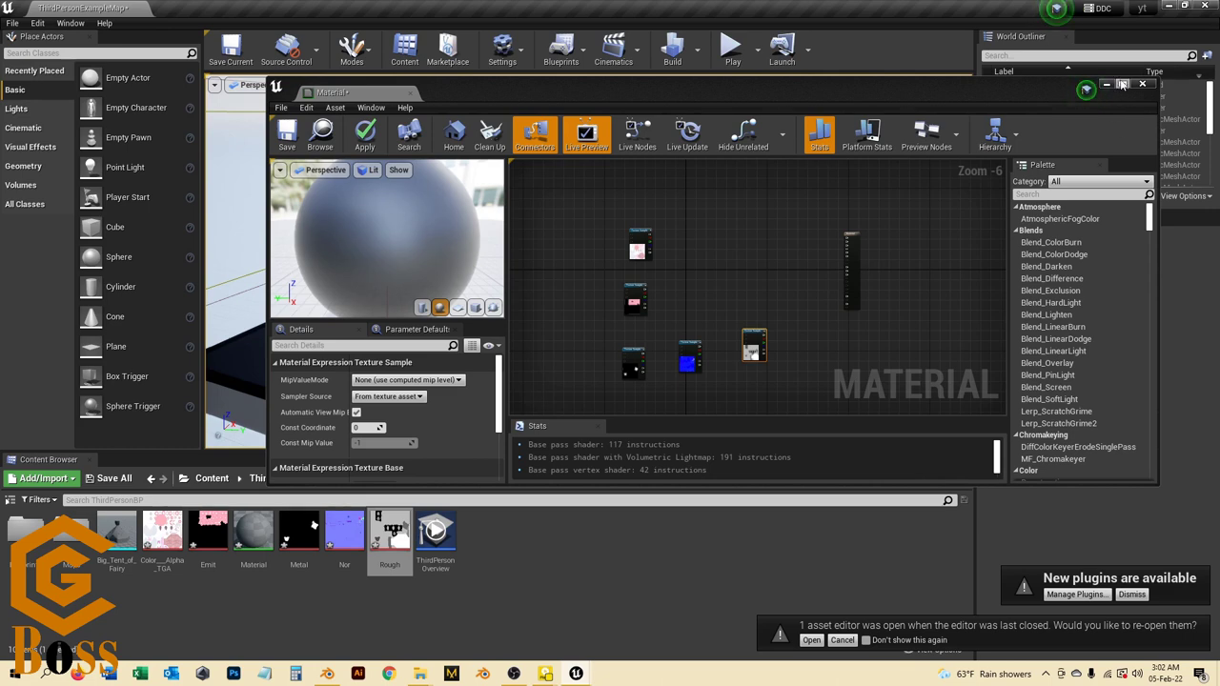
pyautogui.click(1123, 84)
pyautogui.scroll(-1, 466, 121)
# Step: Wire the colour texture into Base Color and the normal map into Normal
pyautogui.scroll(5, 494, 155)
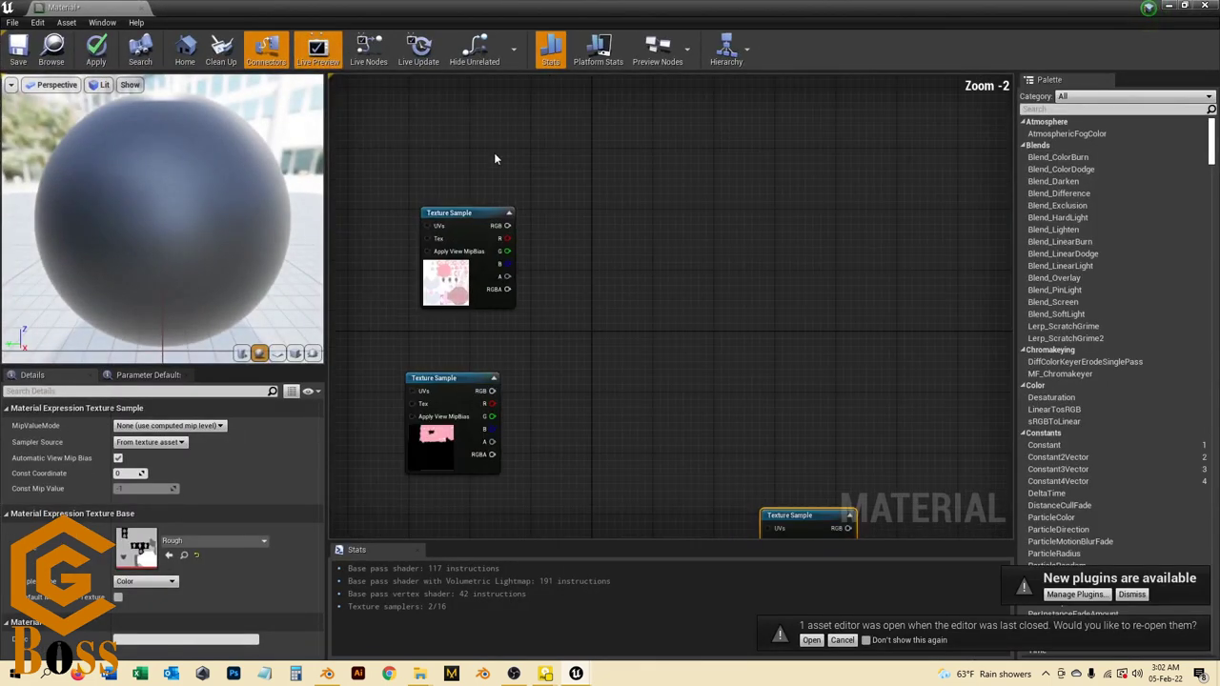
pyautogui.scroll(-3, 497, 155)
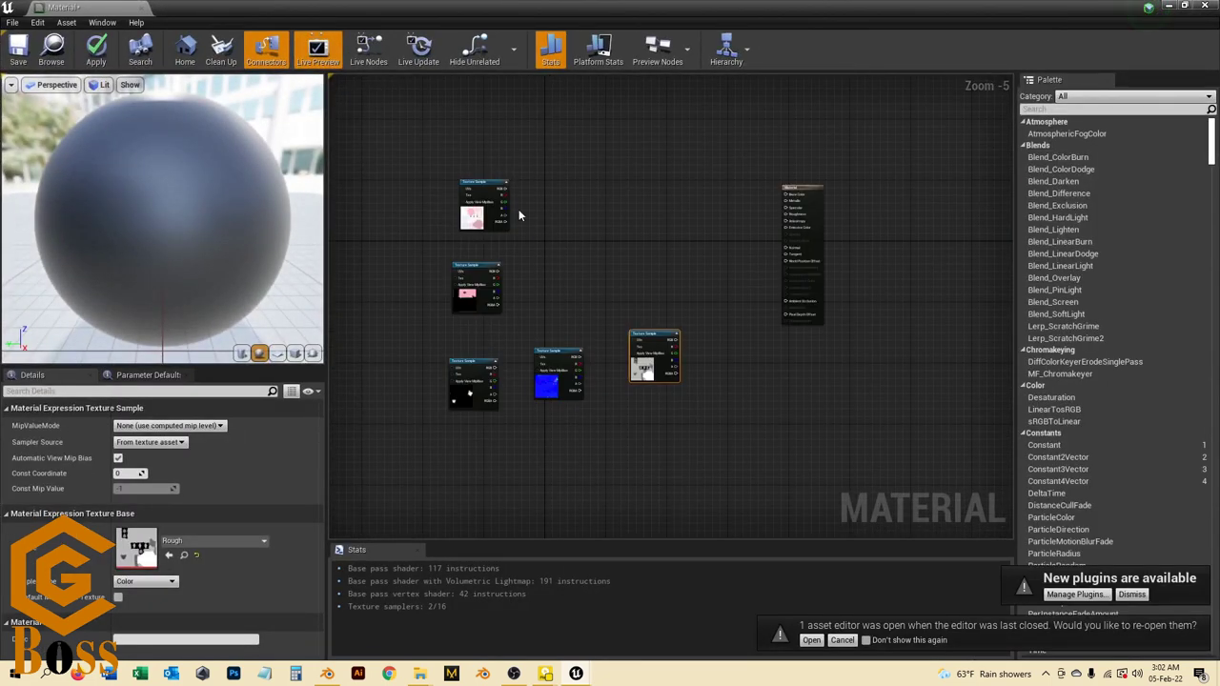
pyautogui.moveTo(482, 195); pyautogui.dragTo(646, 171)
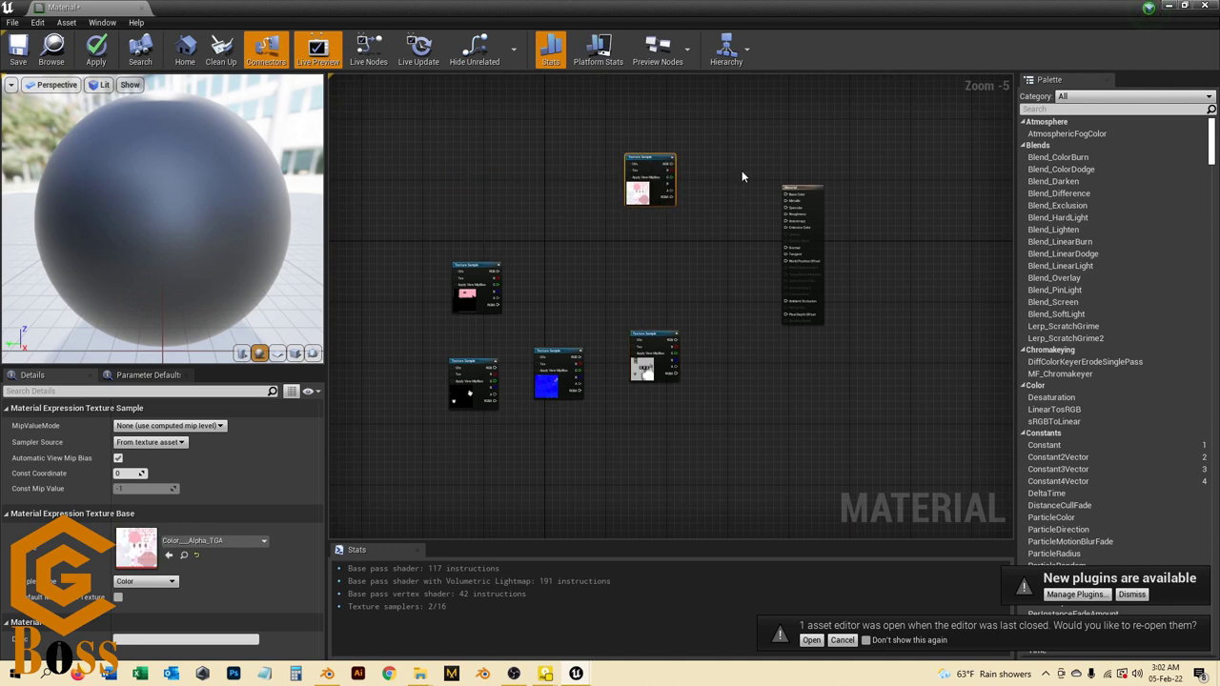
pyautogui.scroll(1, 741, 170)
pyautogui.scroll(1, 673, 167)
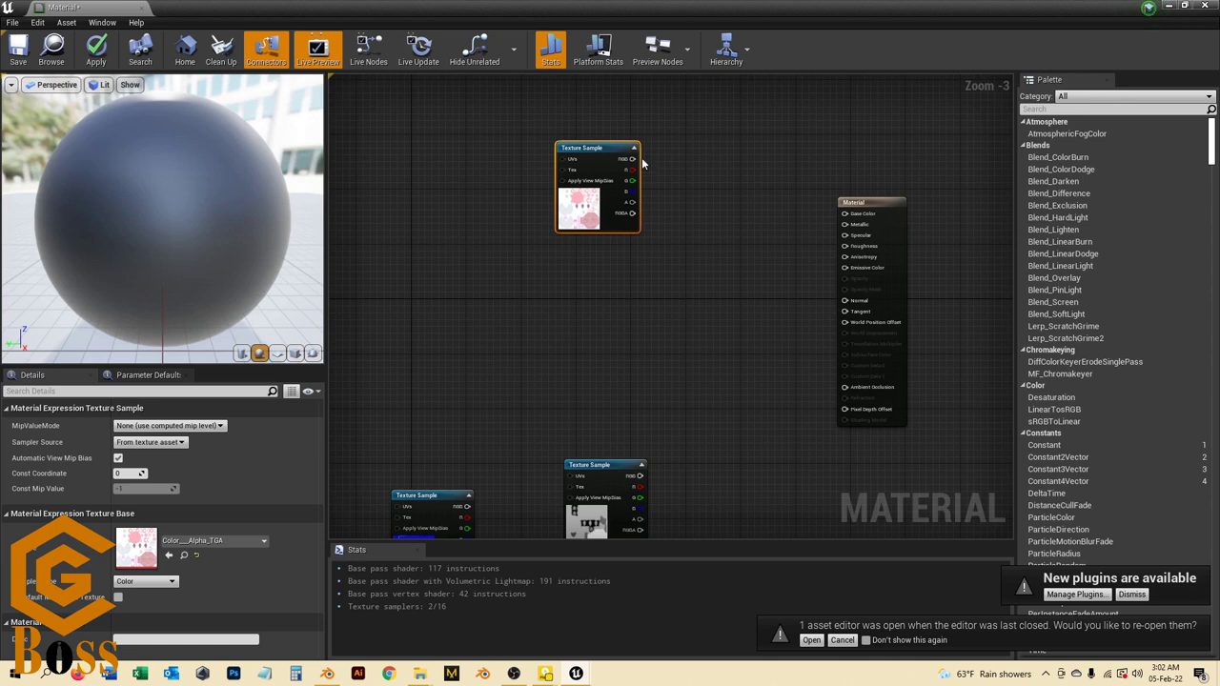
pyautogui.moveTo(634, 158); pyautogui.dragTo(848, 215)
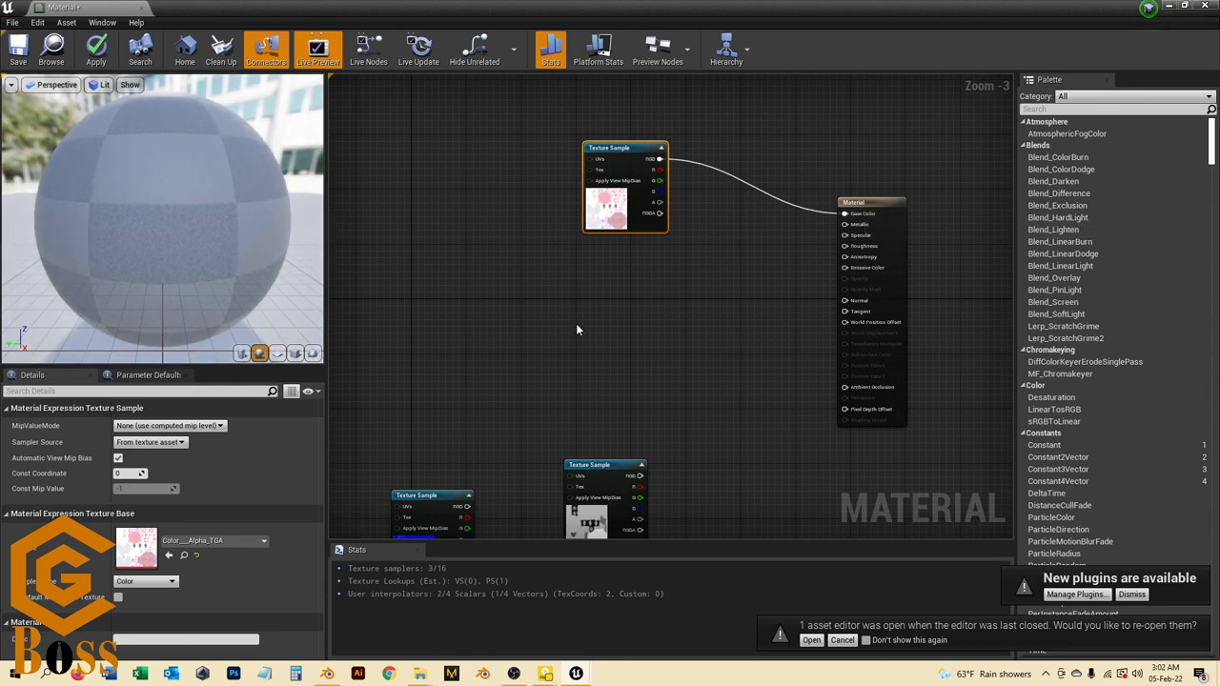
pyautogui.scroll(-1, 629, 362)
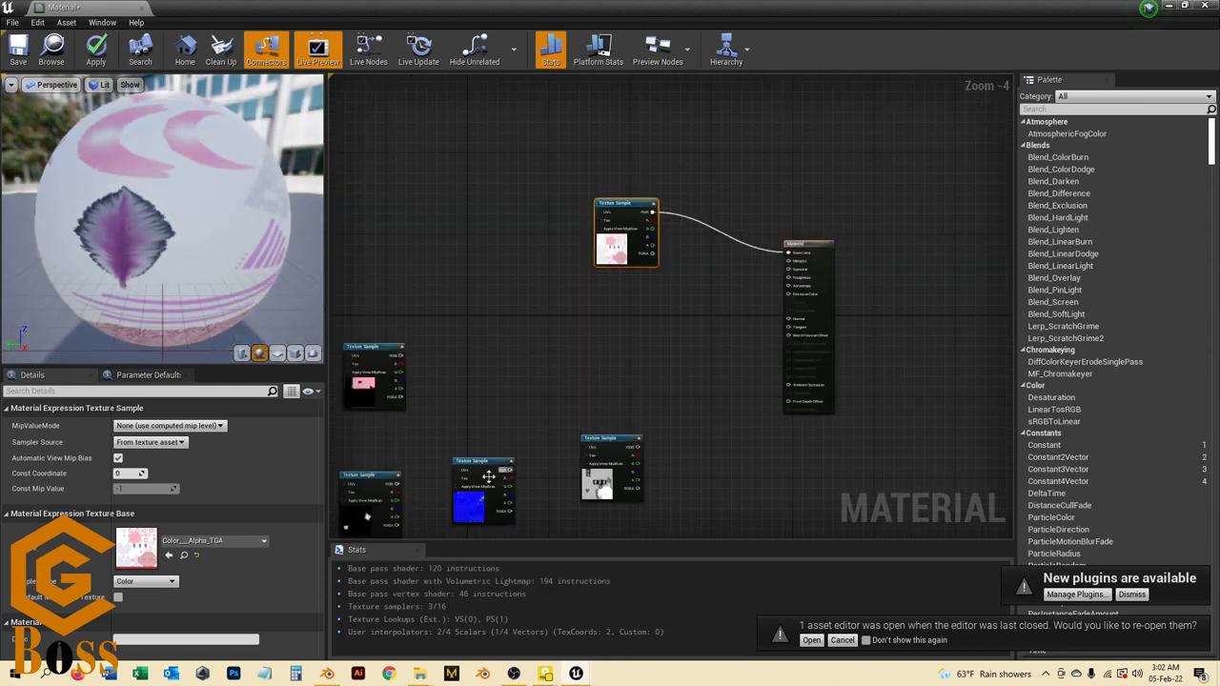
pyautogui.moveTo(487, 476); pyautogui.dragTo(653, 380)
pyautogui.scroll(1, 727, 400)
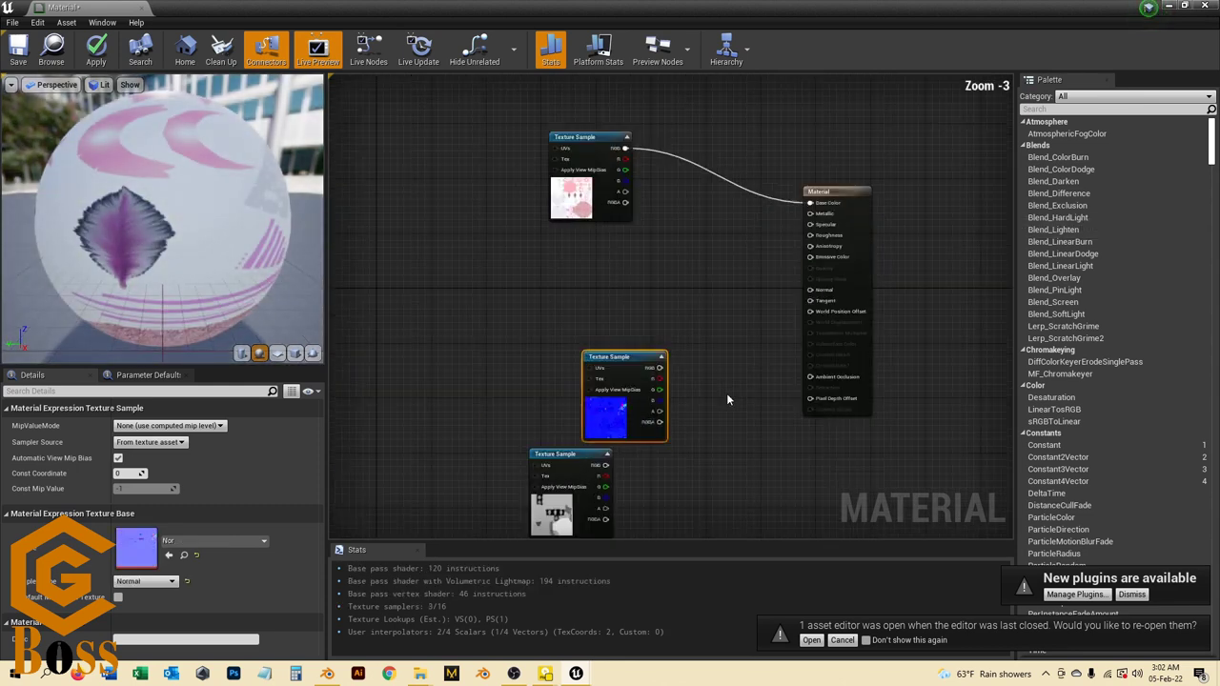
pyautogui.scroll(1, 726, 399)
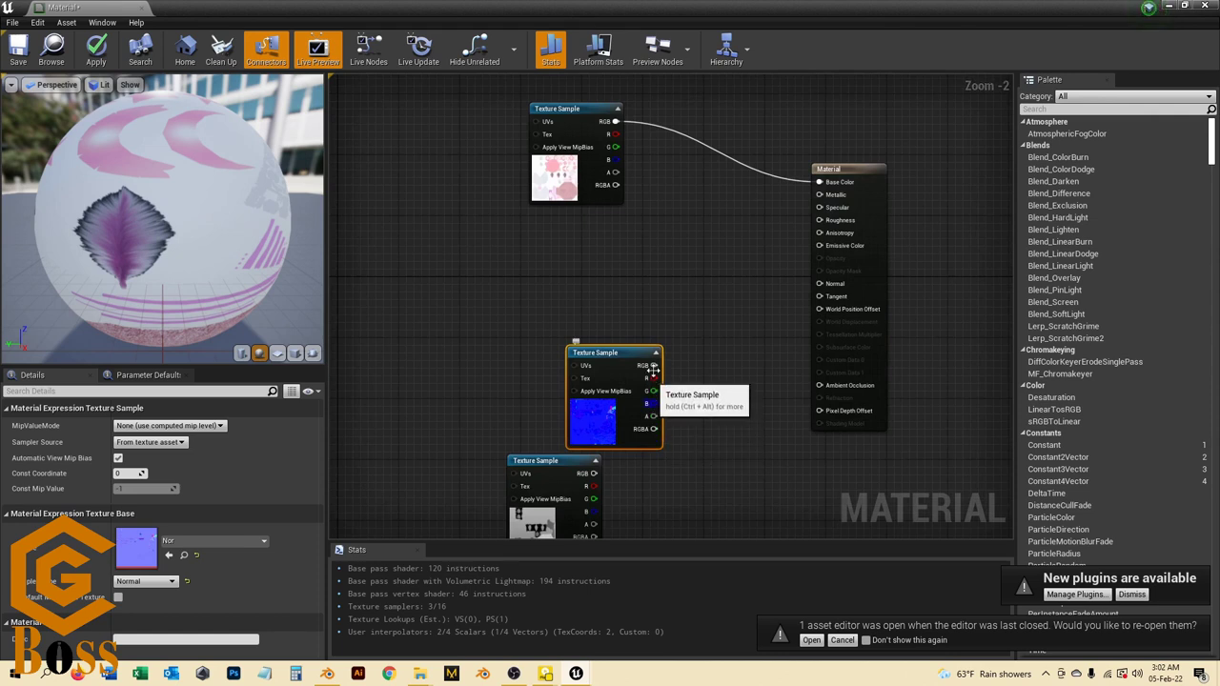
pyautogui.moveTo(653, 365); pyautogui.dragTo(833, 285)
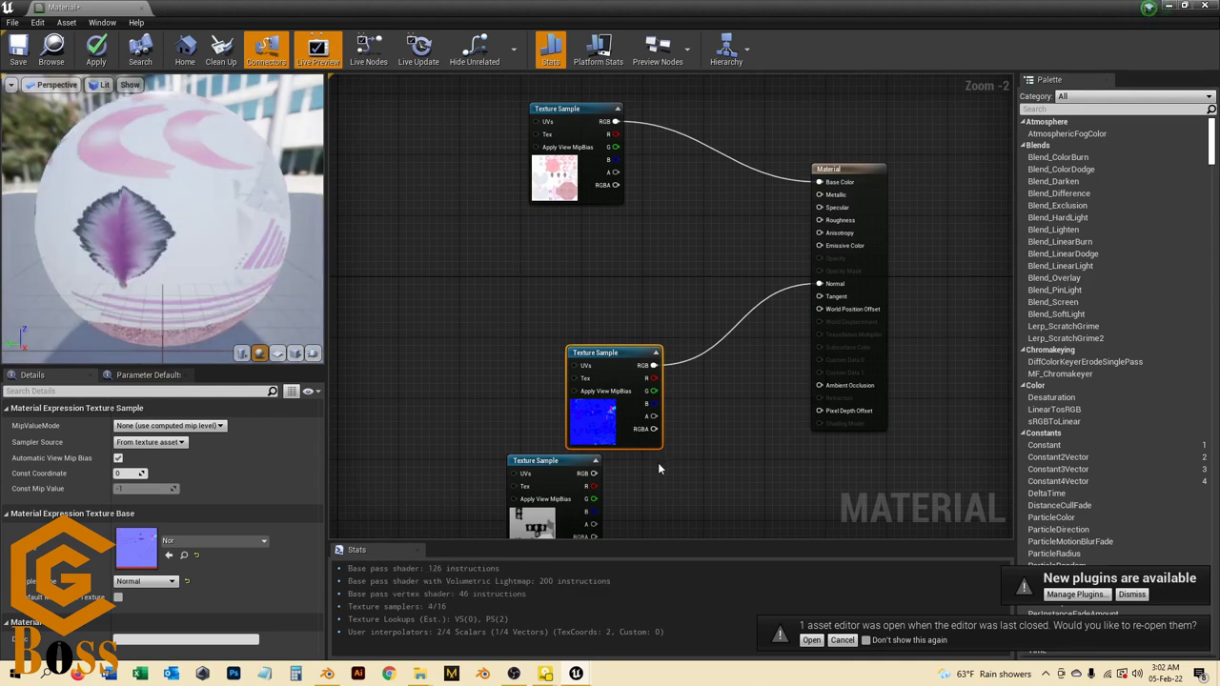
# Step: Connect the Emit texture to the material's Emissive Color input
pyautogui.scroll(-5, 724, 485)
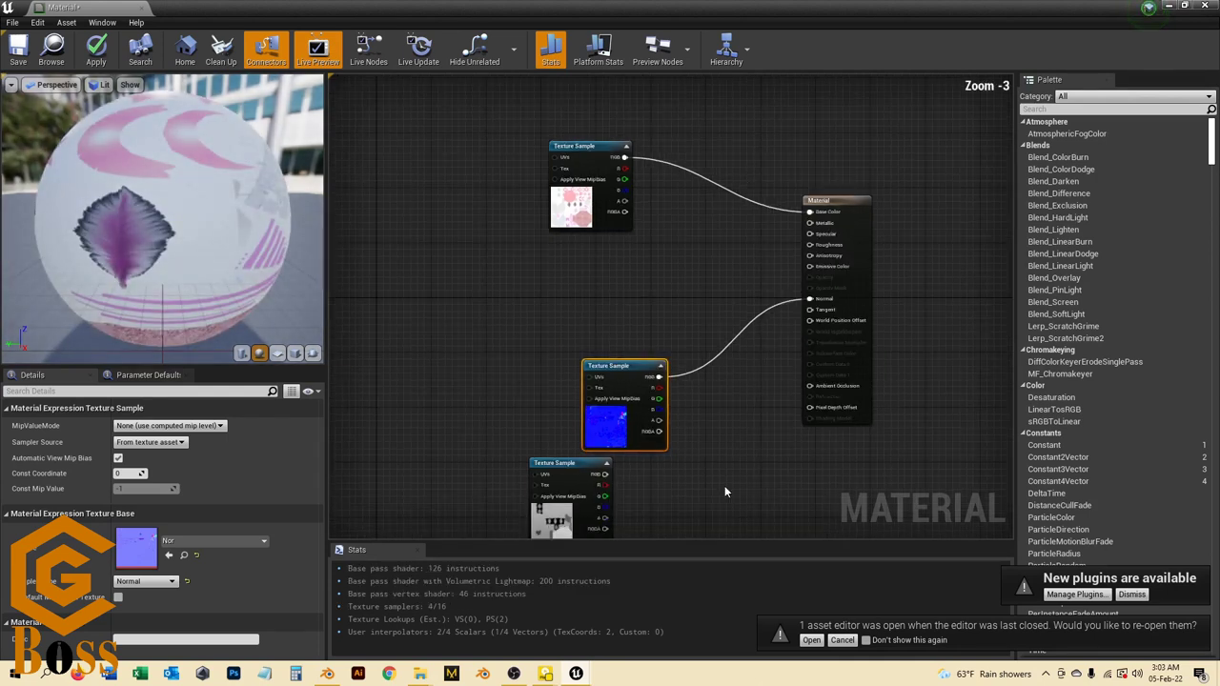
pyautogui.scroll(3, 602, 466)
pyautogui.scroll(1, 603, 461)
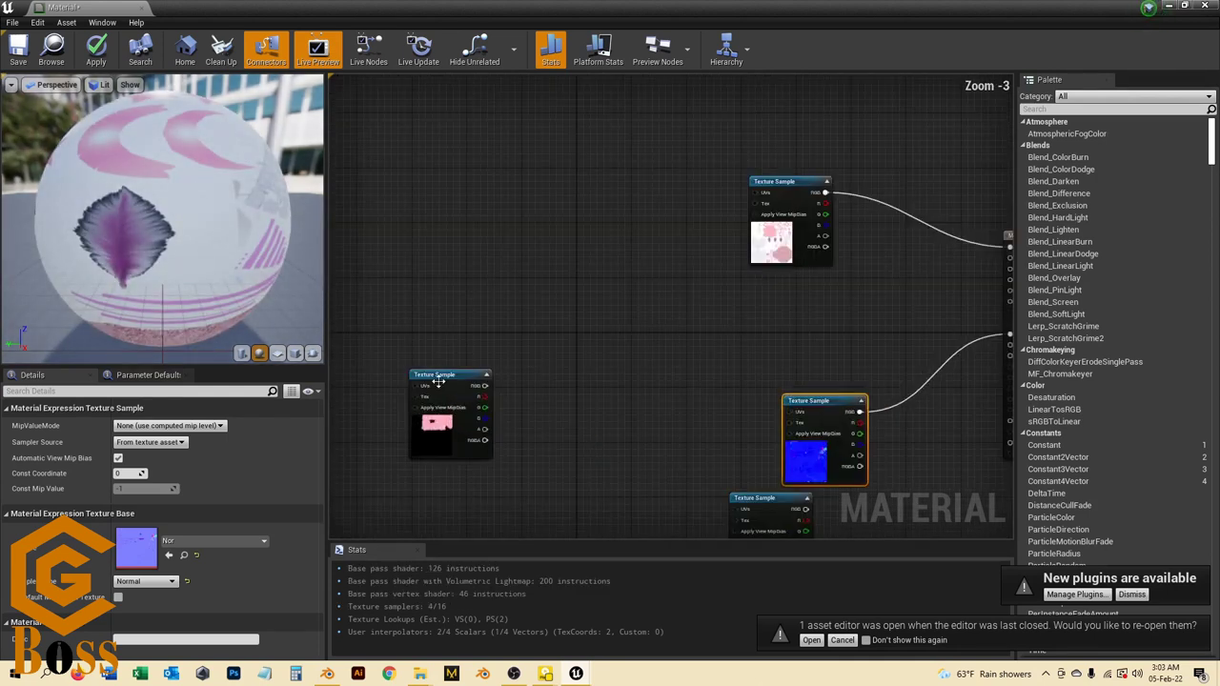
pyautogui.moveTo(438, 381); pyautogui.dragTo(679, 326)
pyautogui.scroll(-1, 499, 354)
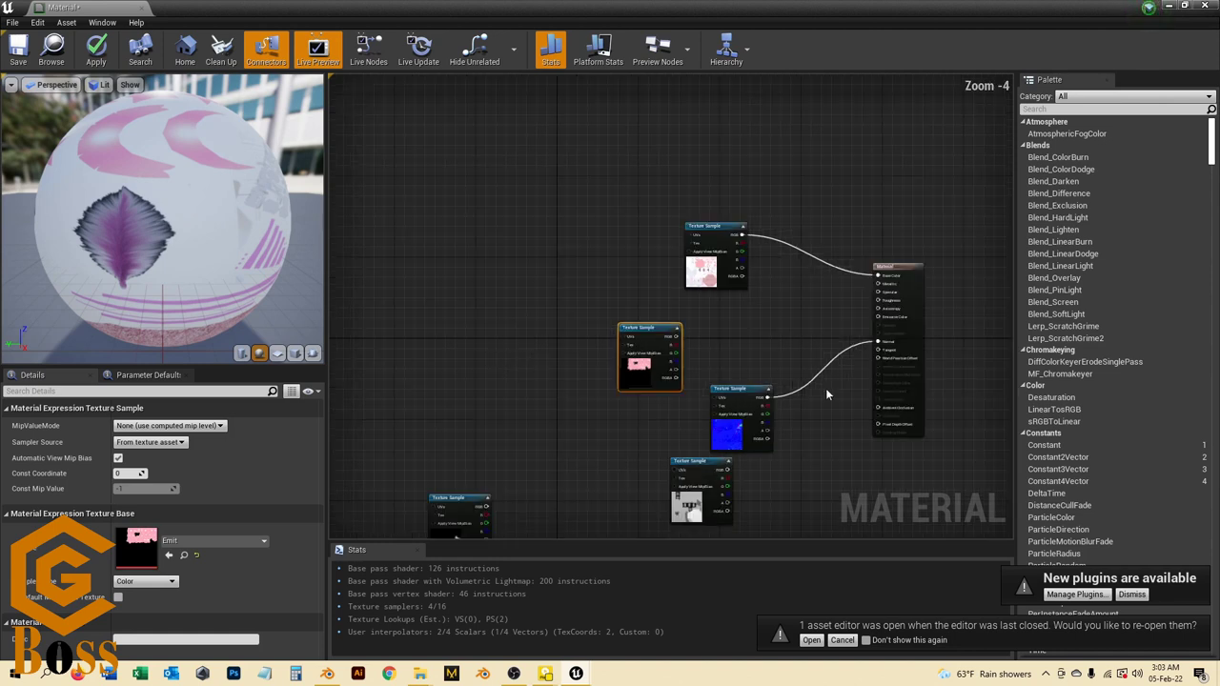
pyautogui.scroll(2, 827, 389)
pyautogui.moveTo(593, 309); pyautogui.dragTo(903, 283)
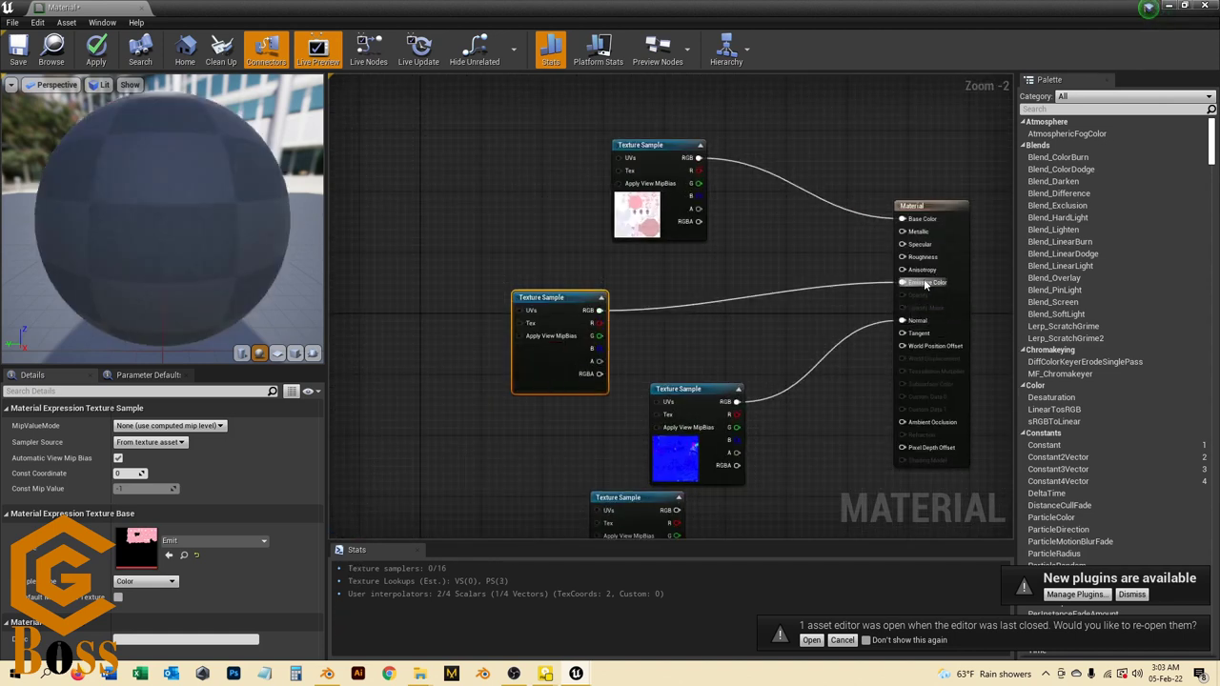
# Step: Connect the Metal texture to Metallic and the Rough texture to Roughness
pyautogui.scroll(-4, 715, 297)
pyautogui.scroll(-1, 642, 381)
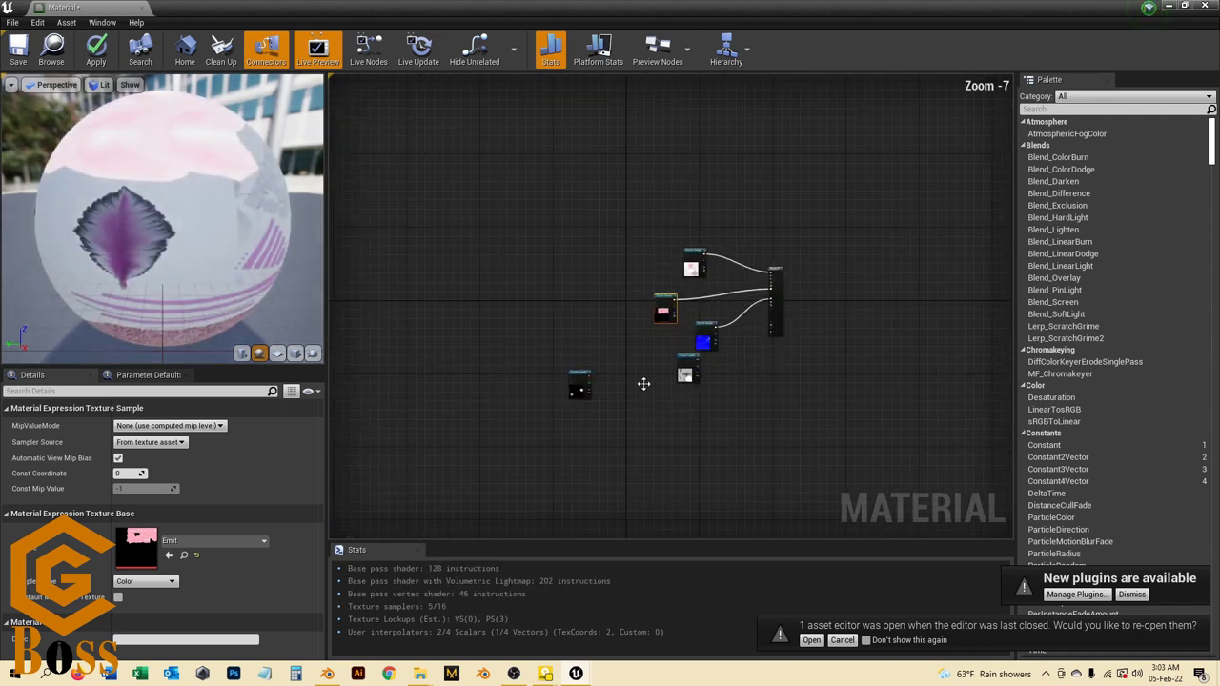
pyautogui.scroll(4, 632, 383)
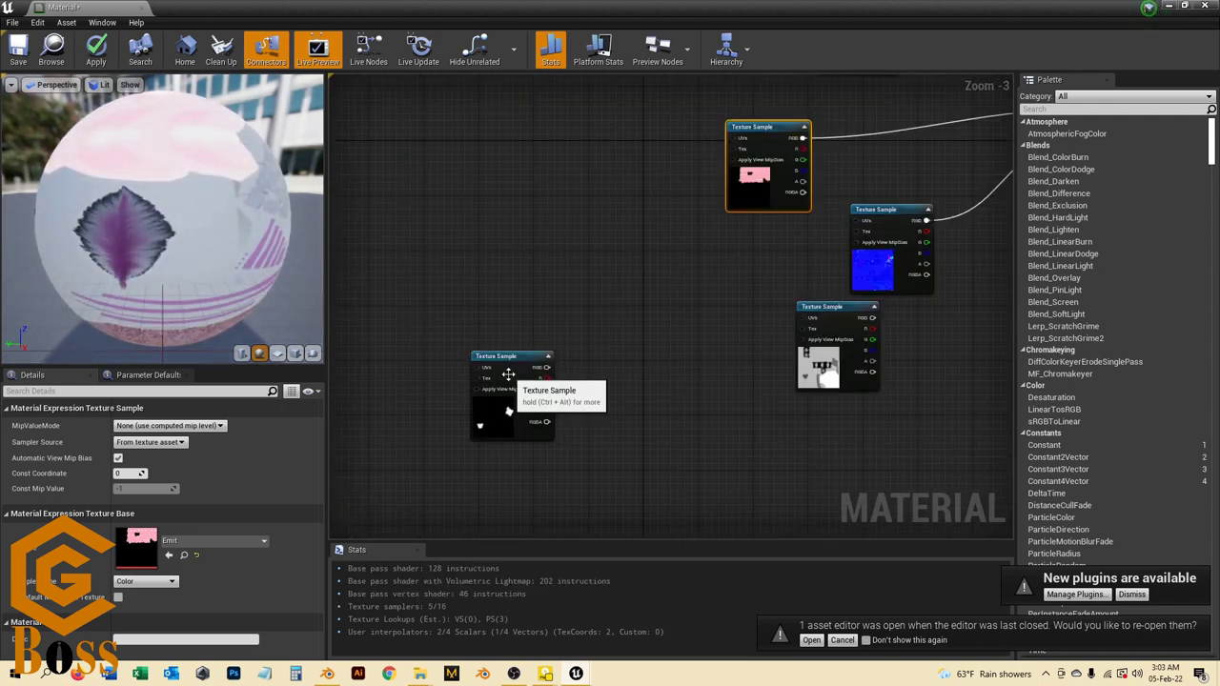
pyautogui.moveTo(516, 371); pyautogui.dragTo(689, 287)
pyautogui.scroll(-2, 463, 445)
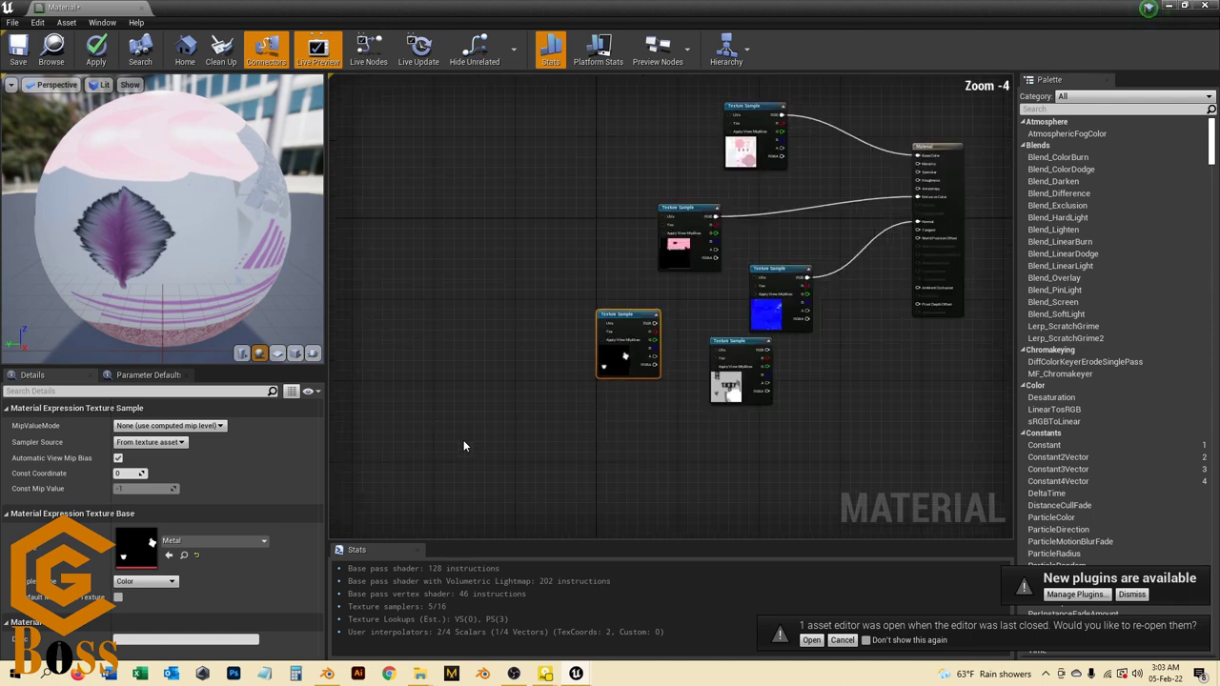
pyautogui.scroll(1, 650, 359)
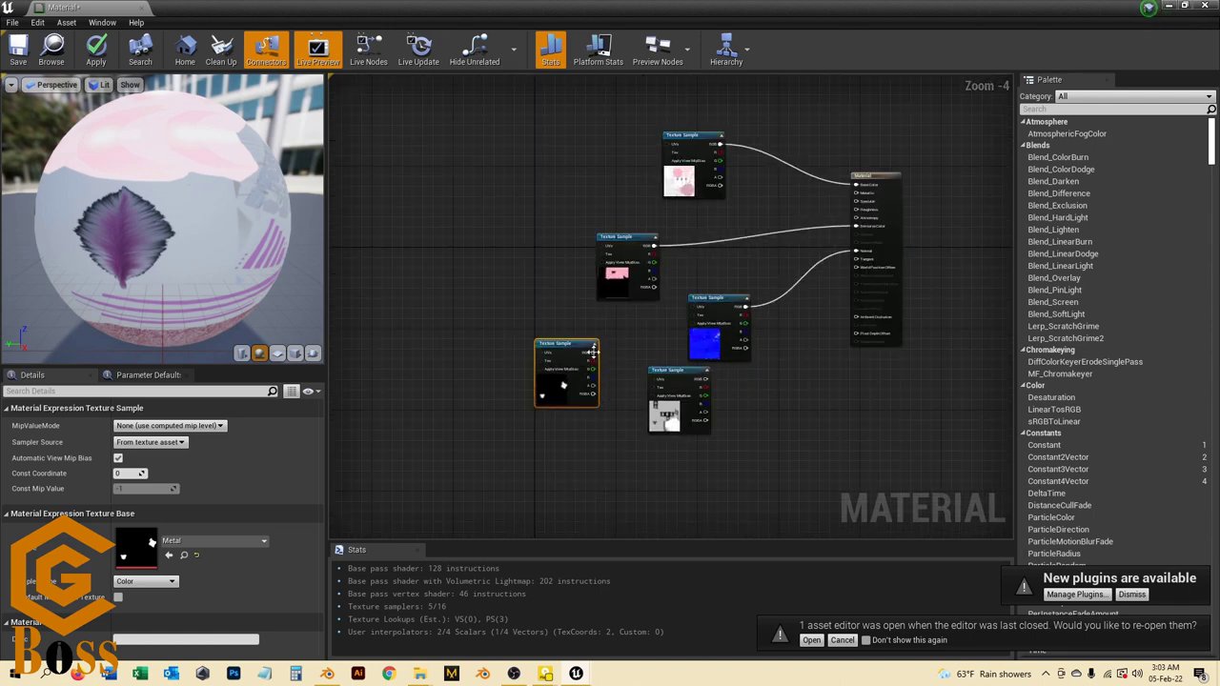
pyautogui.moveTo(593, 352); pyautogui.dragTo(869, 195)
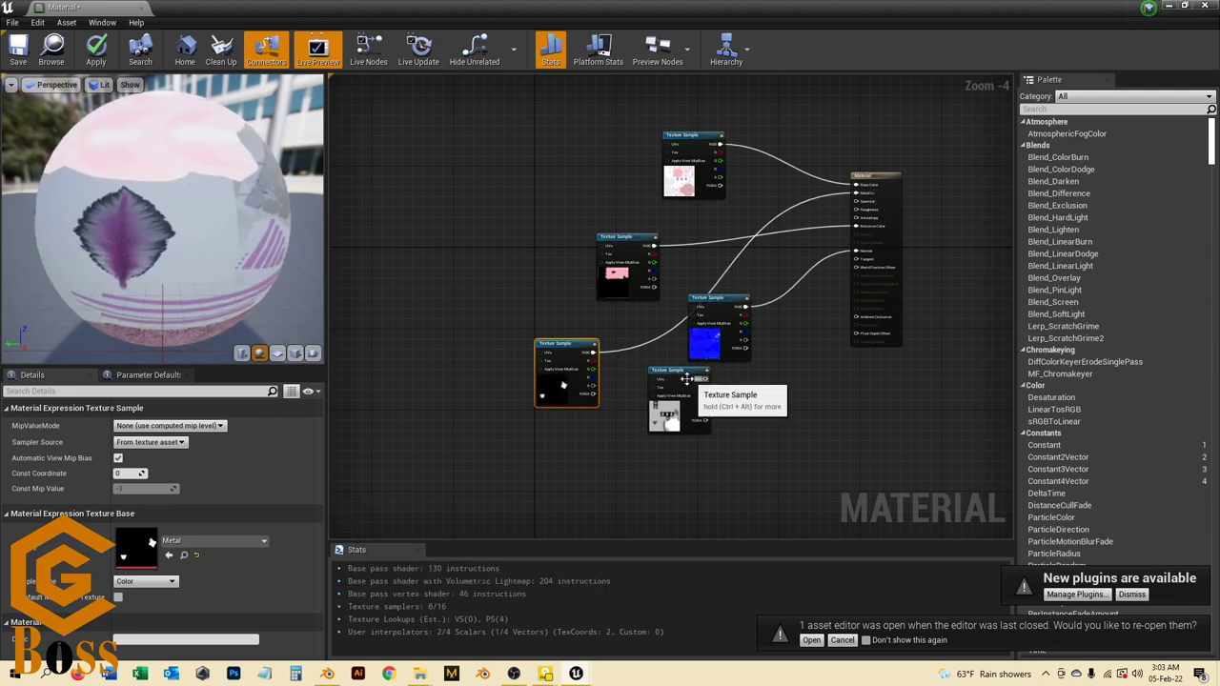
pyautogui.scroll(3, 682, 374)
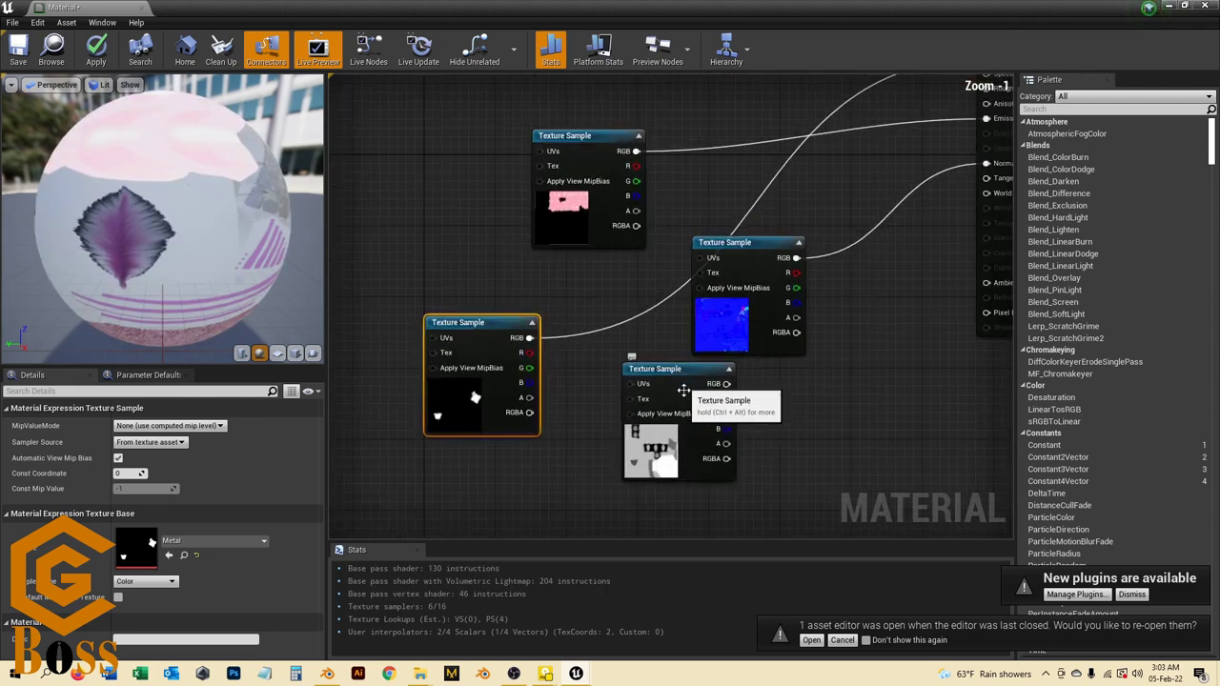
pyautogui.moveTo(662, 443); pyautogui.dragTo(603, 440)
pyautogui.scroll(-2, 637, 486)
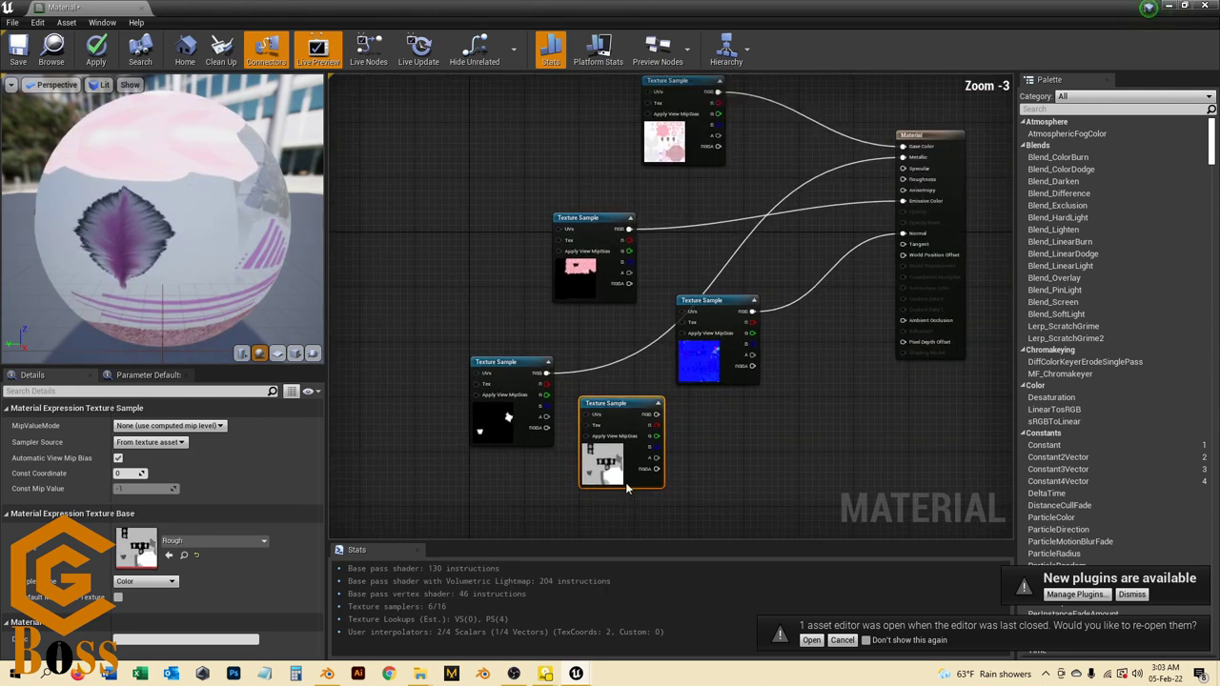
pyautogui.moveTo(657, 416); pyautogui.dragTo(917, 180)
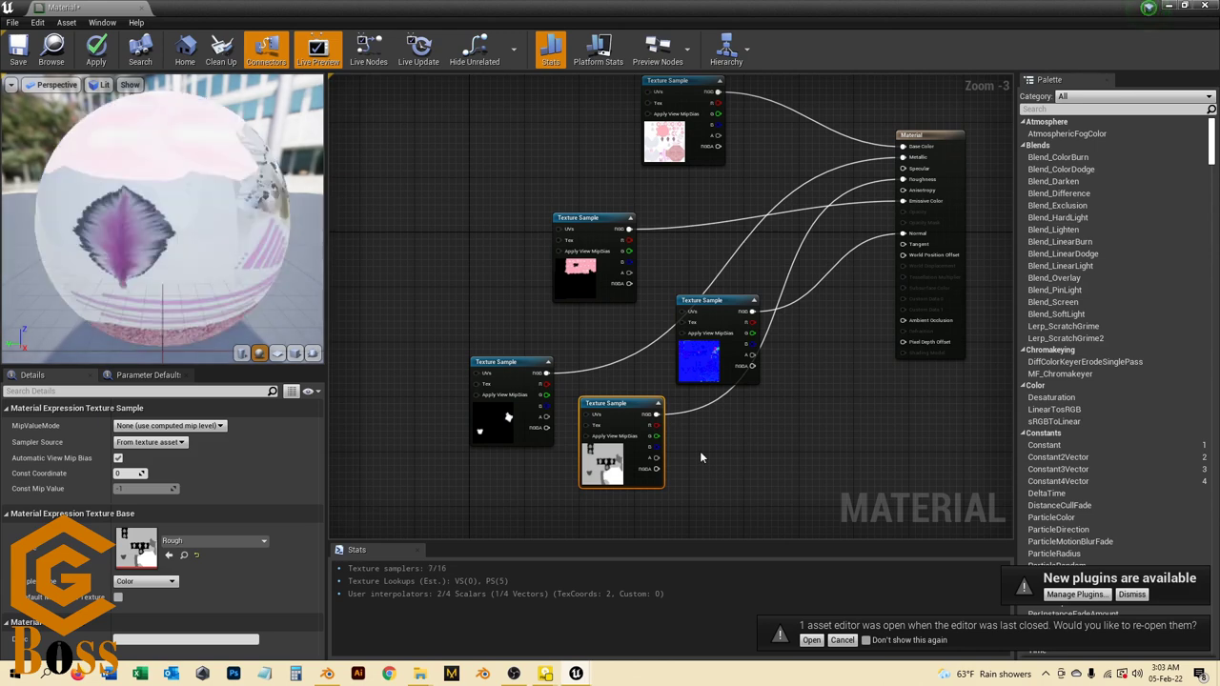
pyautogui.scroll(-2, 512, 457)
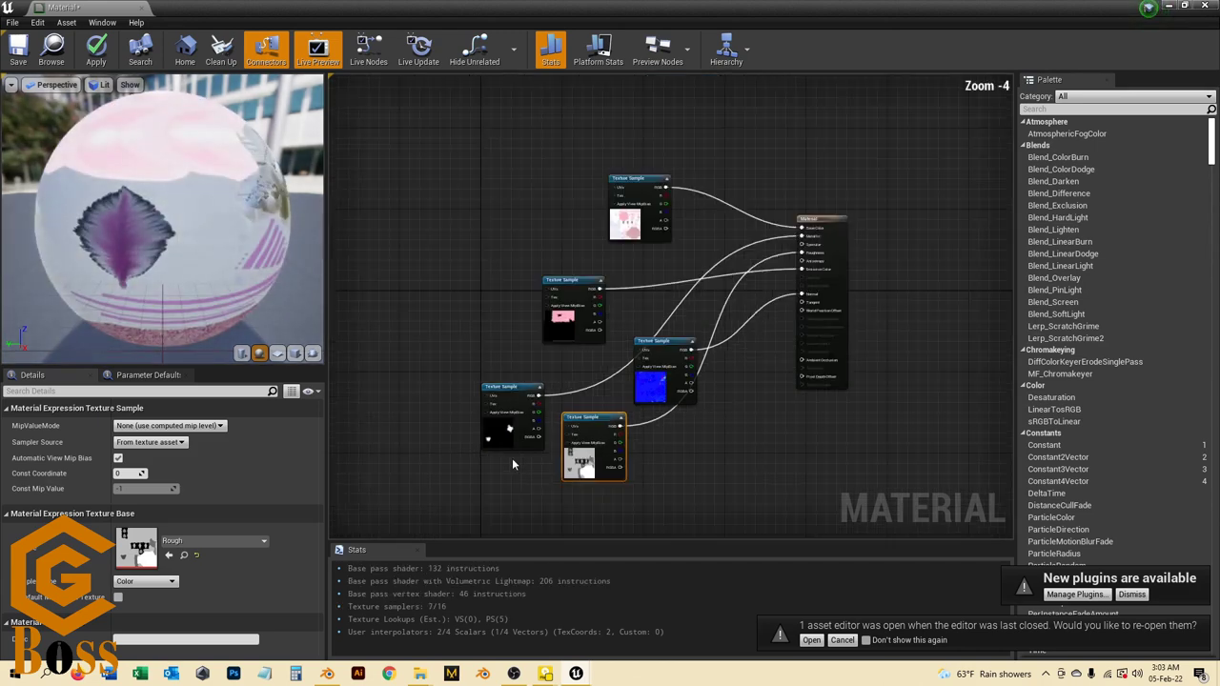
# Step: Apply the material and place the Big_Tent_of_Fairy mesh into the level
pyautogui.click(97, 50)
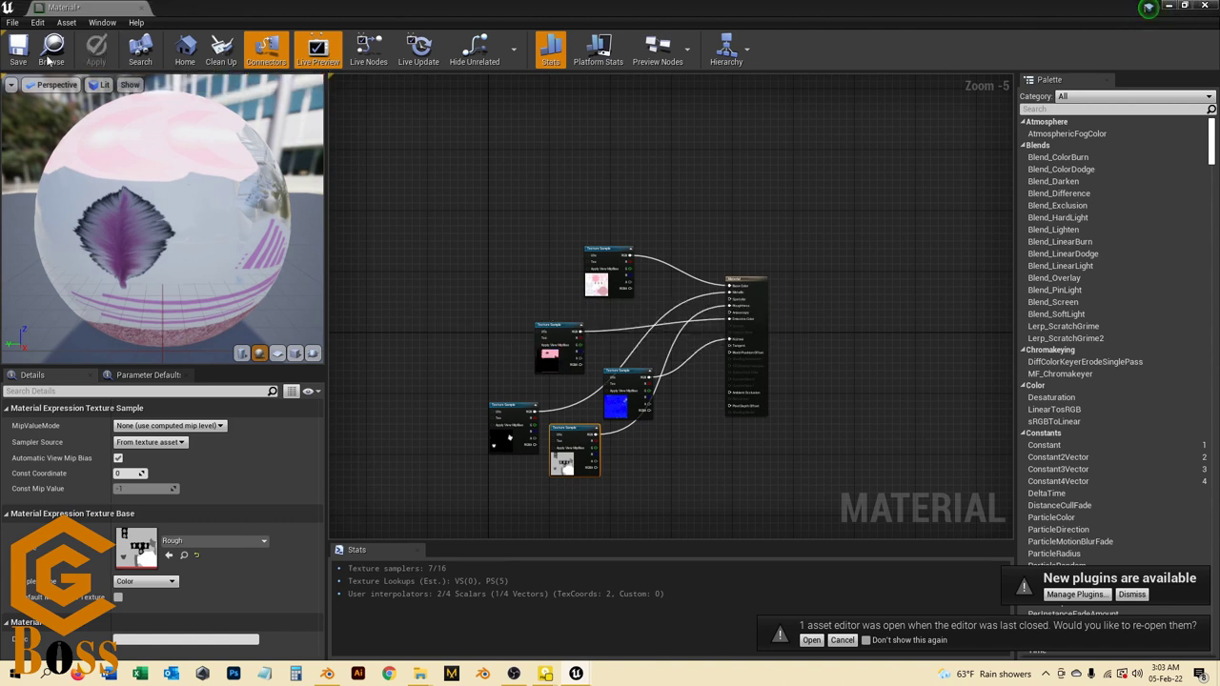
pyautogui.click(1166, 6)
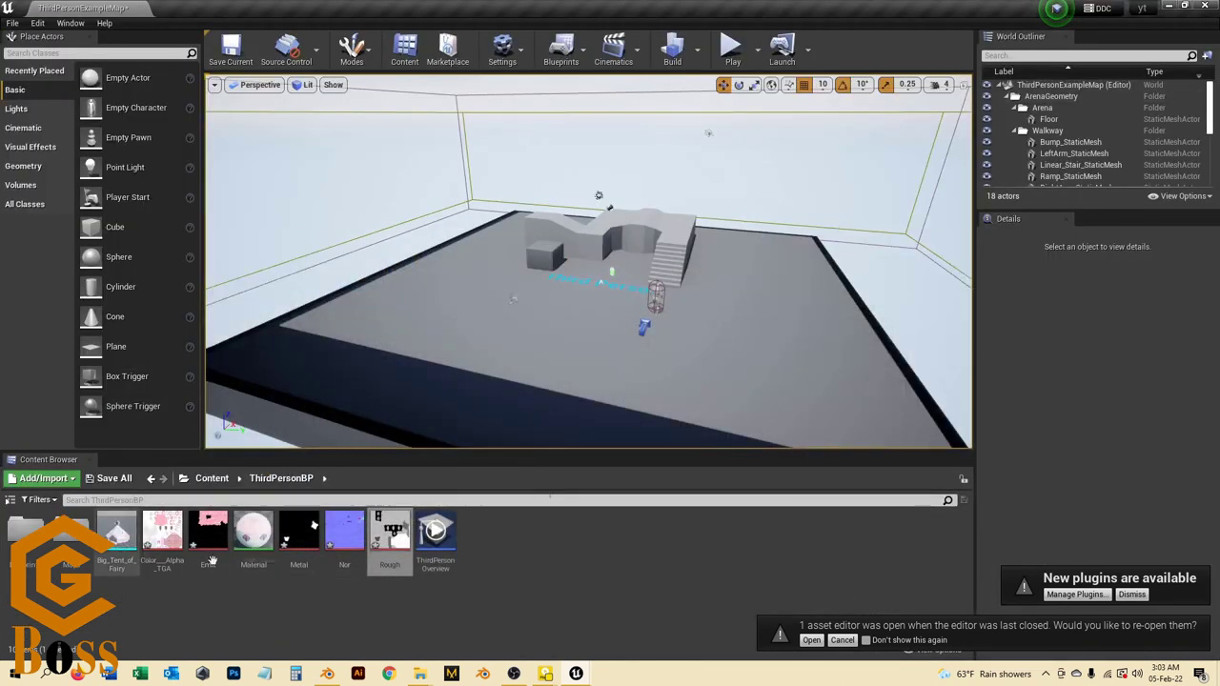
pyautogui.click(116, 536)
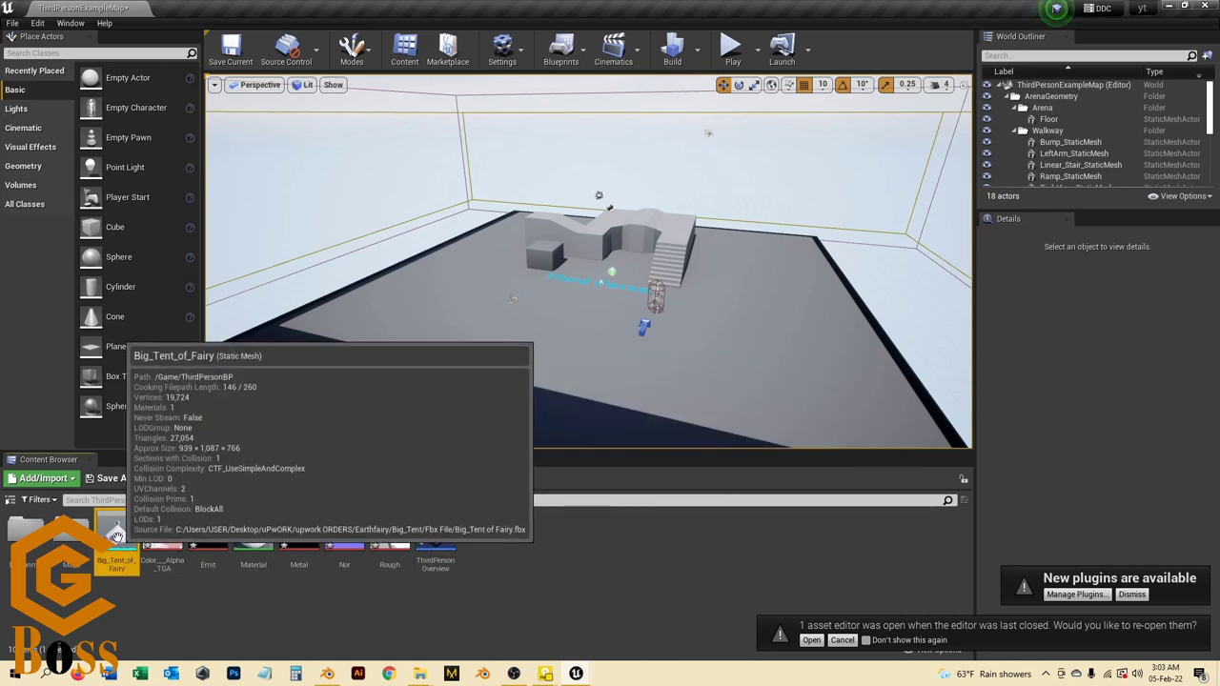
pyautogui.moveTo(116, 535); pyautogui.dragTo(511, 316)
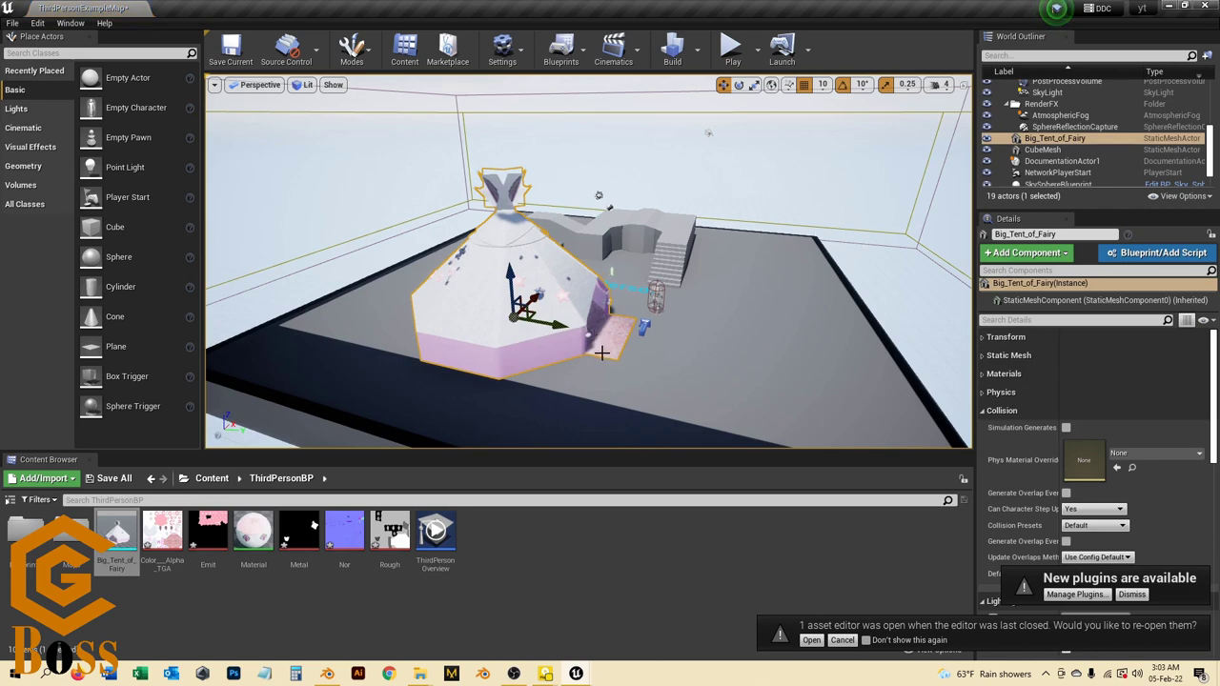
# Step: Orbit around the placed tent to inspect its textured sides
pyautogui.keyDown('alt'); pyautogui.moveTo(612, 341); pyautogui.dragTo(472, 251); pyautogui.keyUp('alt')
pyautogui.scroll(6, 471, 240)
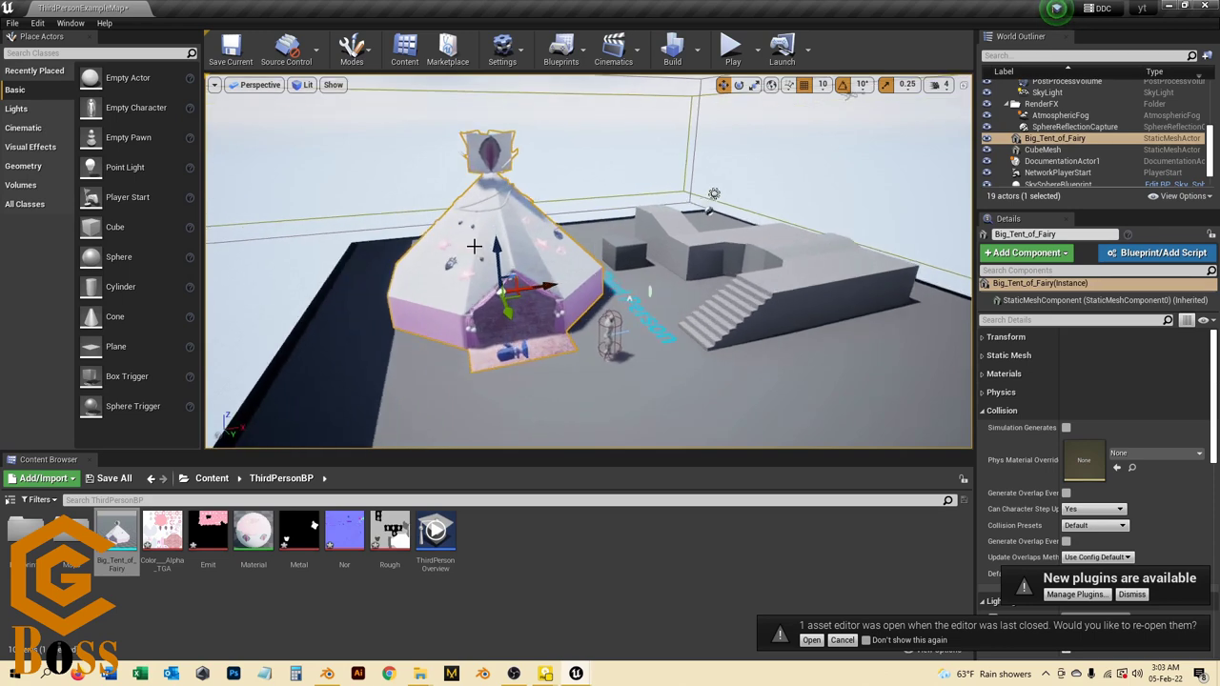
pyautogui.scroll(3, 409, 272)
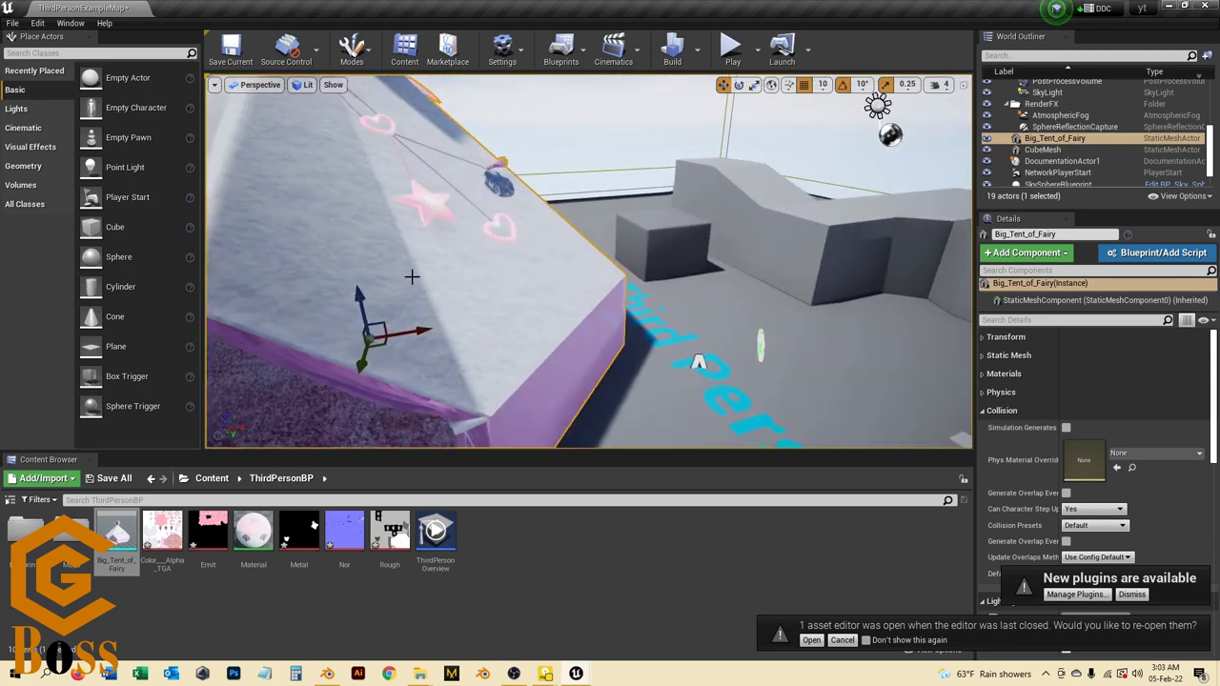
pyautogui.keyDown('alt'); pyautogui.moveTo(413, 261); pyautogui.dragTo(643, 294); pyautogui.keyUp('alt')
pyautogui.scroll(-4, 531, 258)
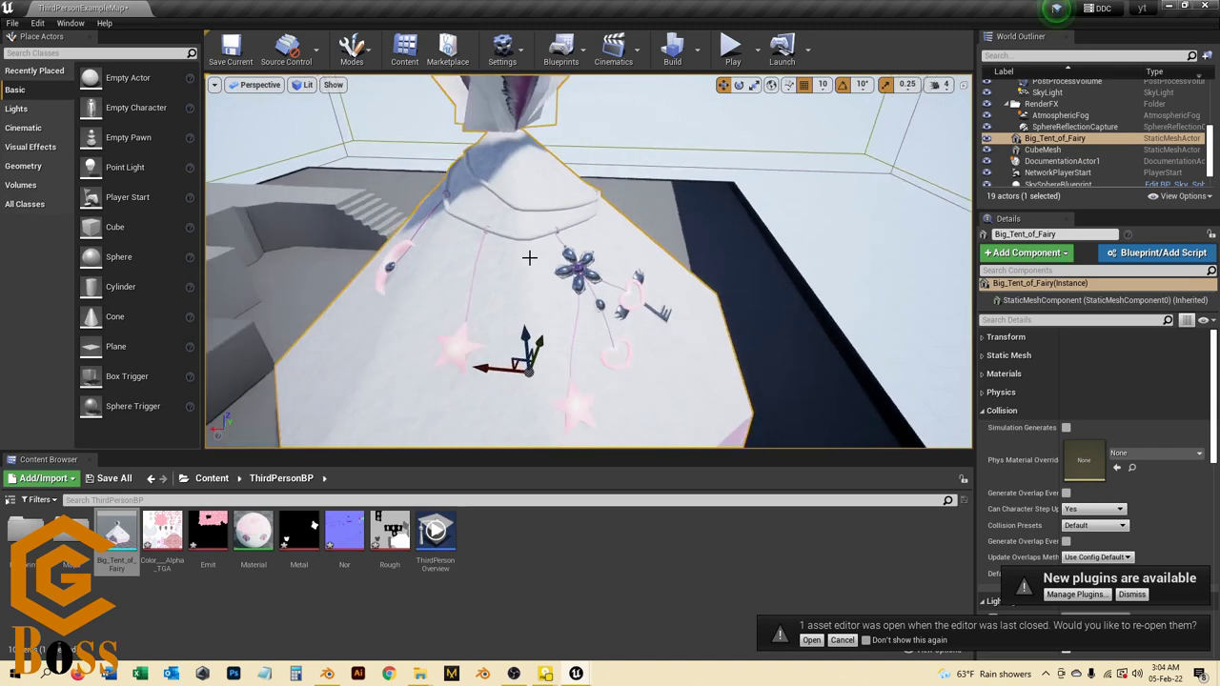
pyautogui.keyDown('alt'); pyautogui.moveTo(444, 276); pyautogui.dragTo(528, 280); pyautogui.keyUp('alt')
pyautogui.scroll(-2, 420, 296)
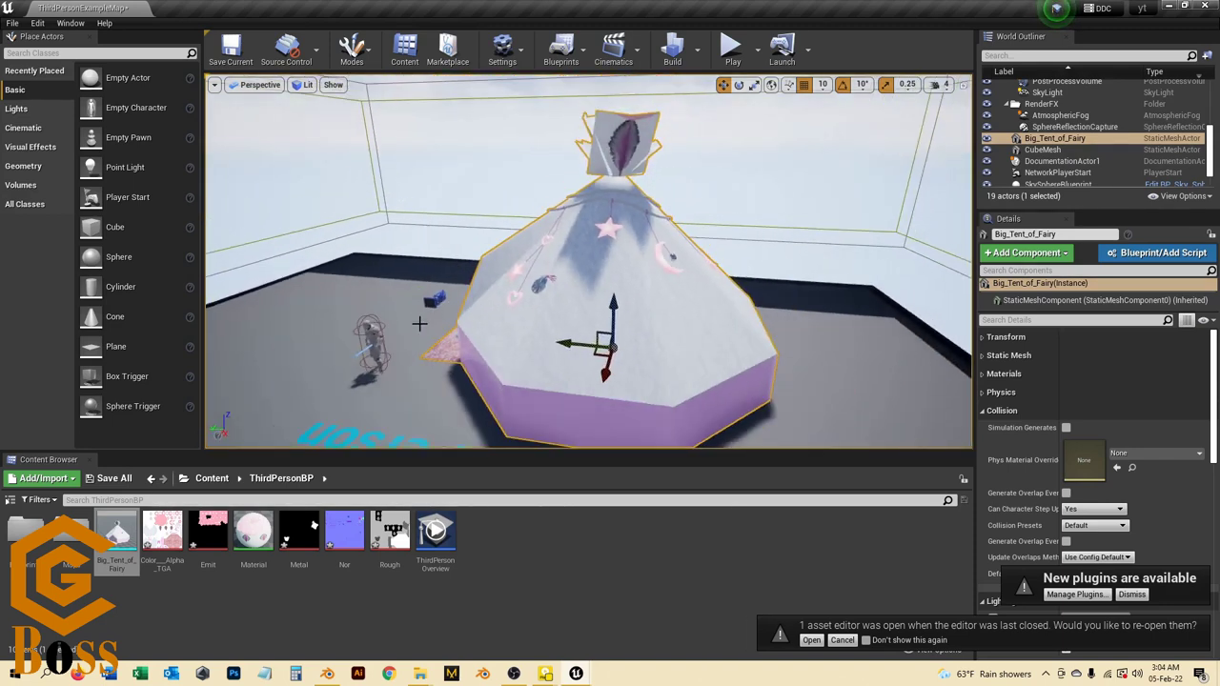
pyautogui.keyDown('alt'); pyautogui.moveTo(425, 338); pyautogui.dragTo(529, 336); pyautogui.keyUp('alt')
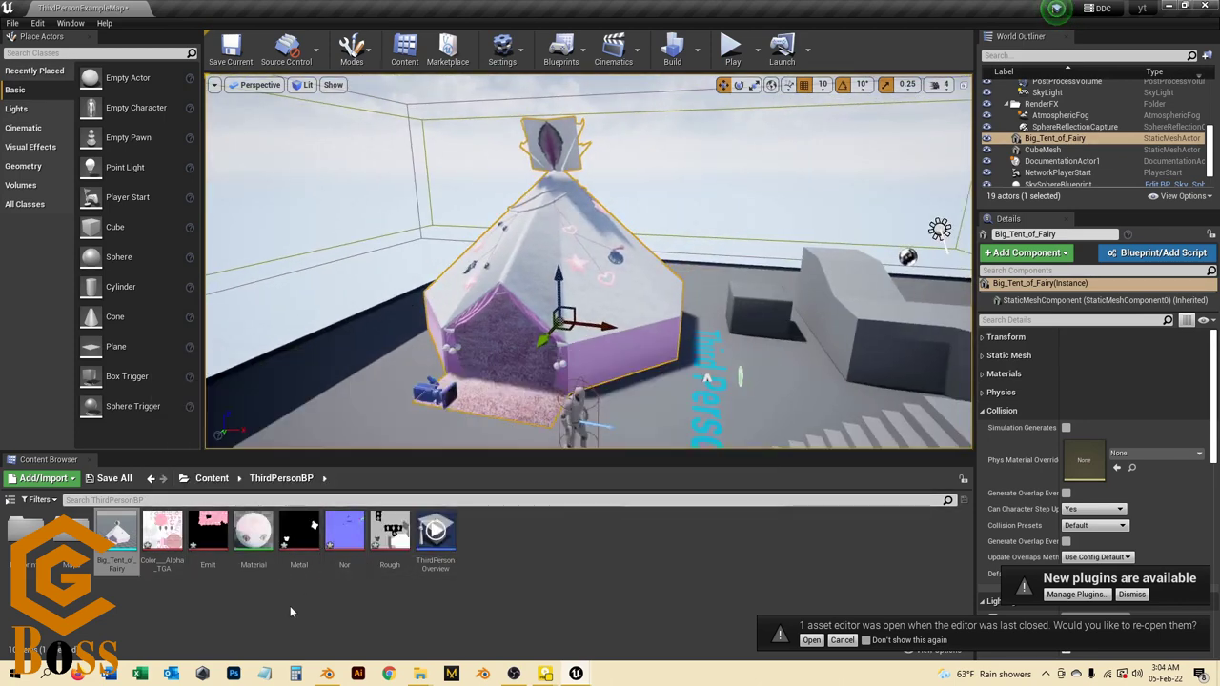
# Step: Set the tent material's Blend Mode to Masked
pyautogui.doubleClick(253, 531)
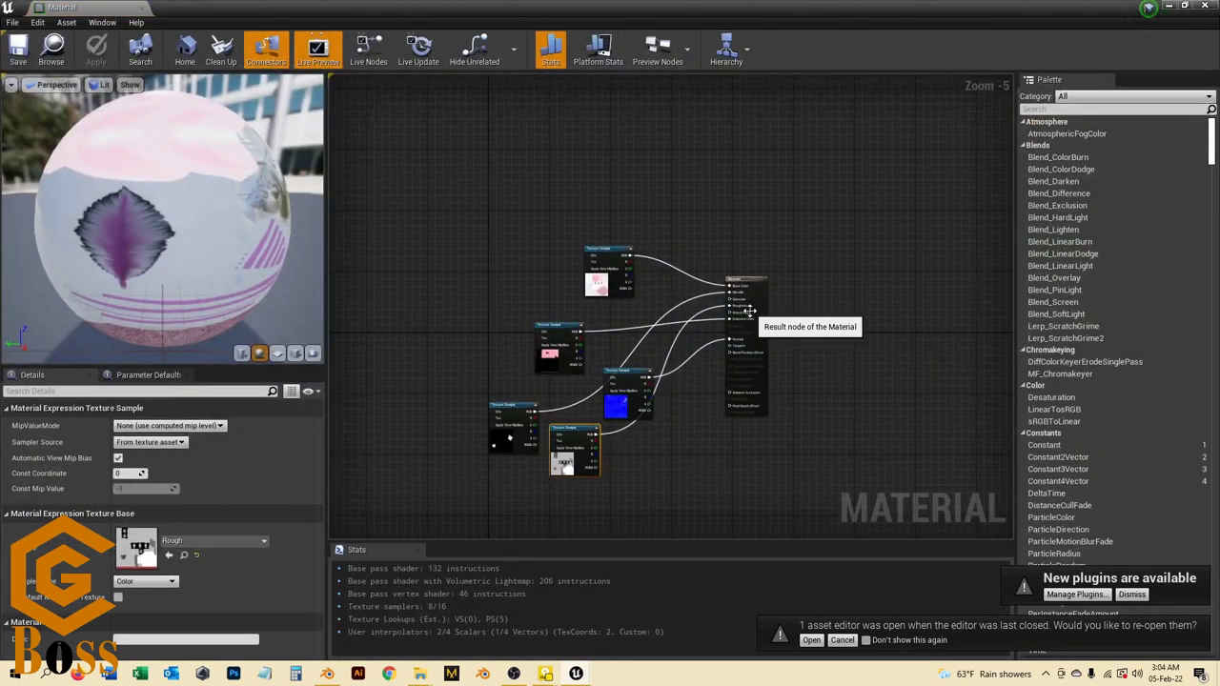
pyautogui.scroll(2, 743, 324)
pyautogui.click(753, 271)
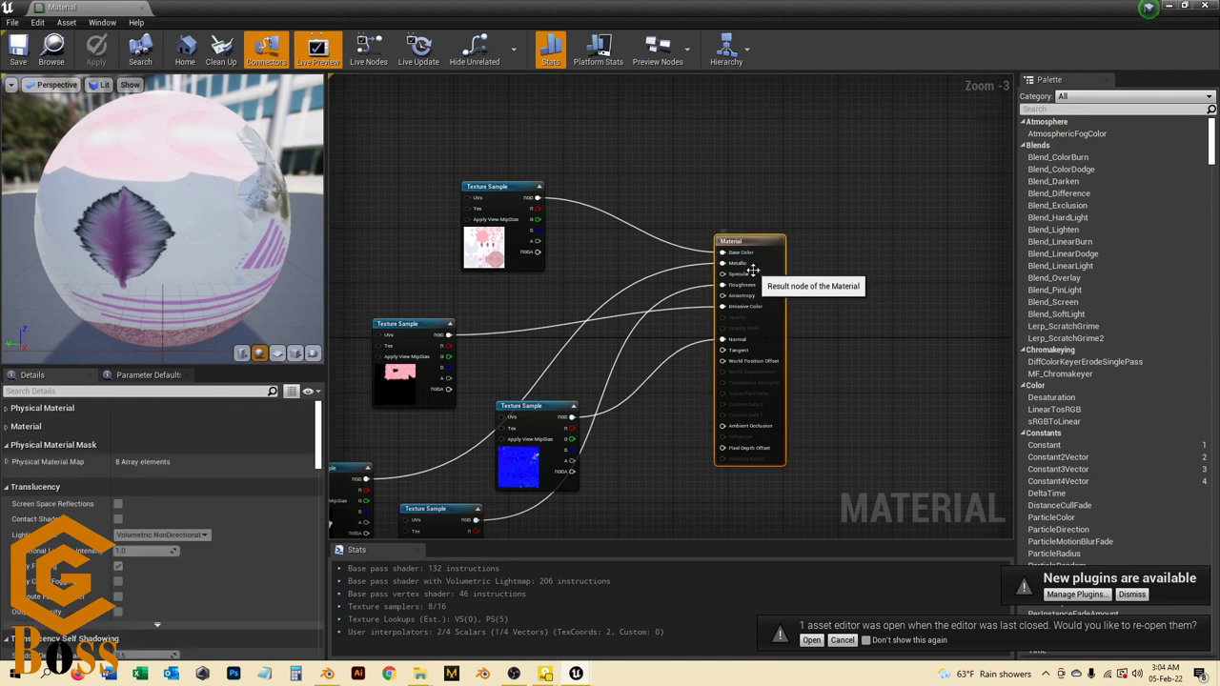
pyautogui.click(7, 427)
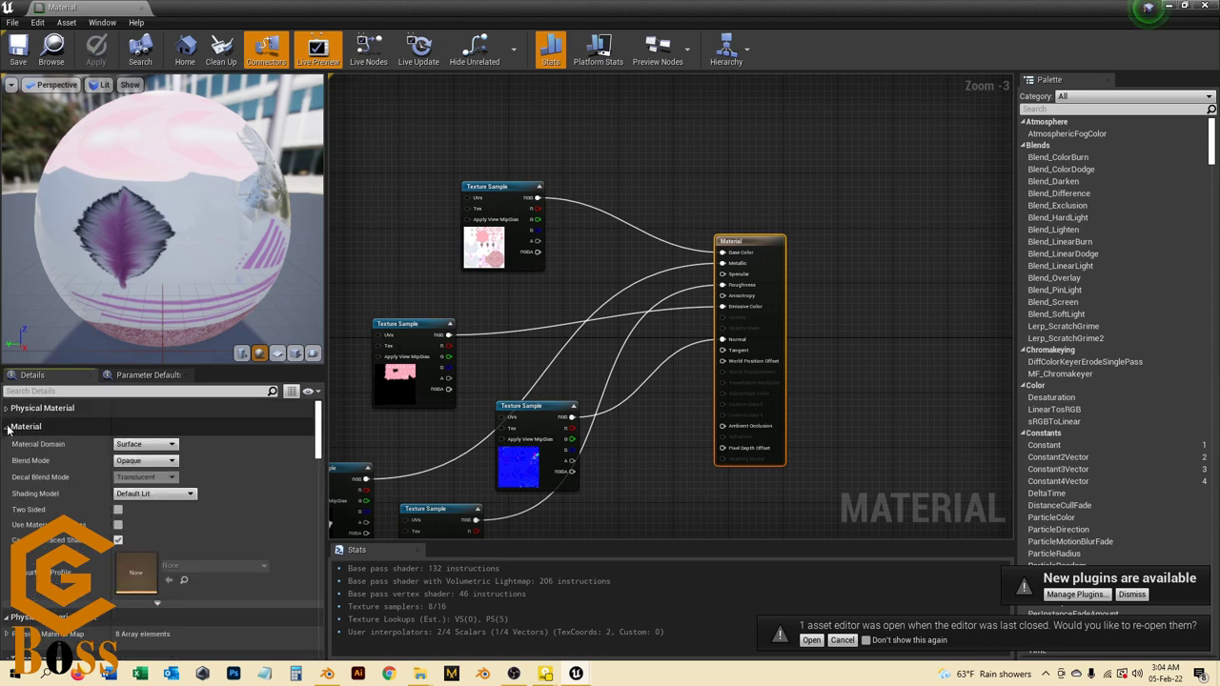
pyautogui.click(145, 460)
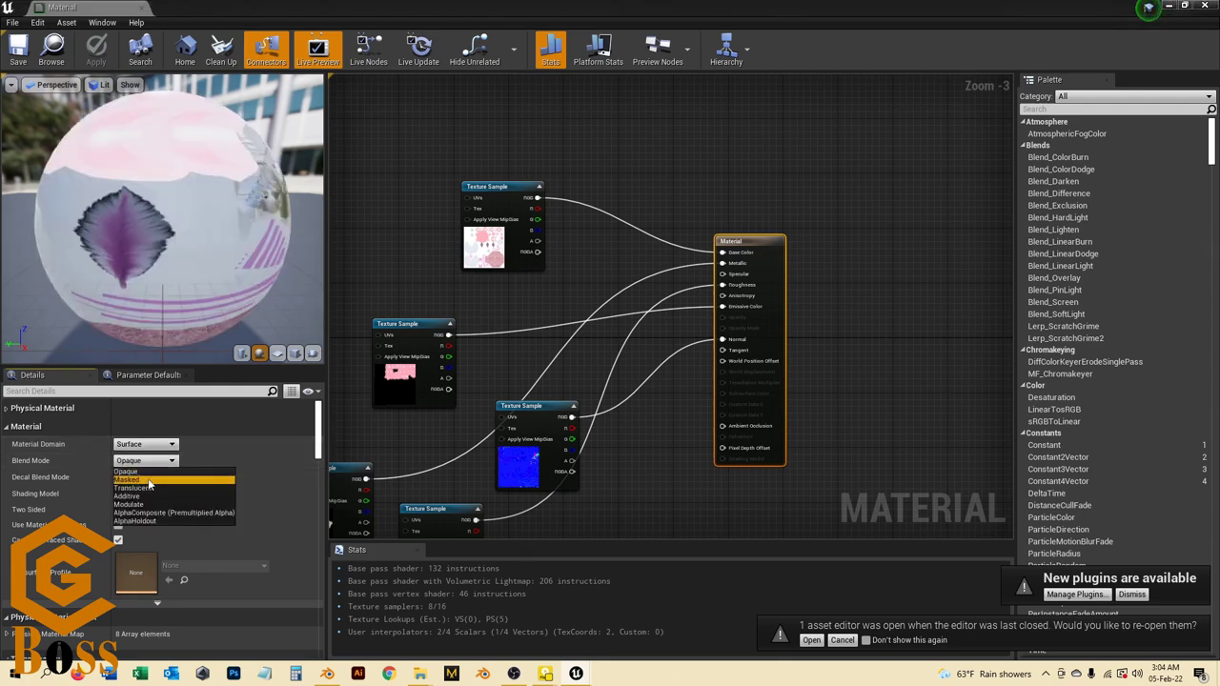
pyautogui.click(149, 480)
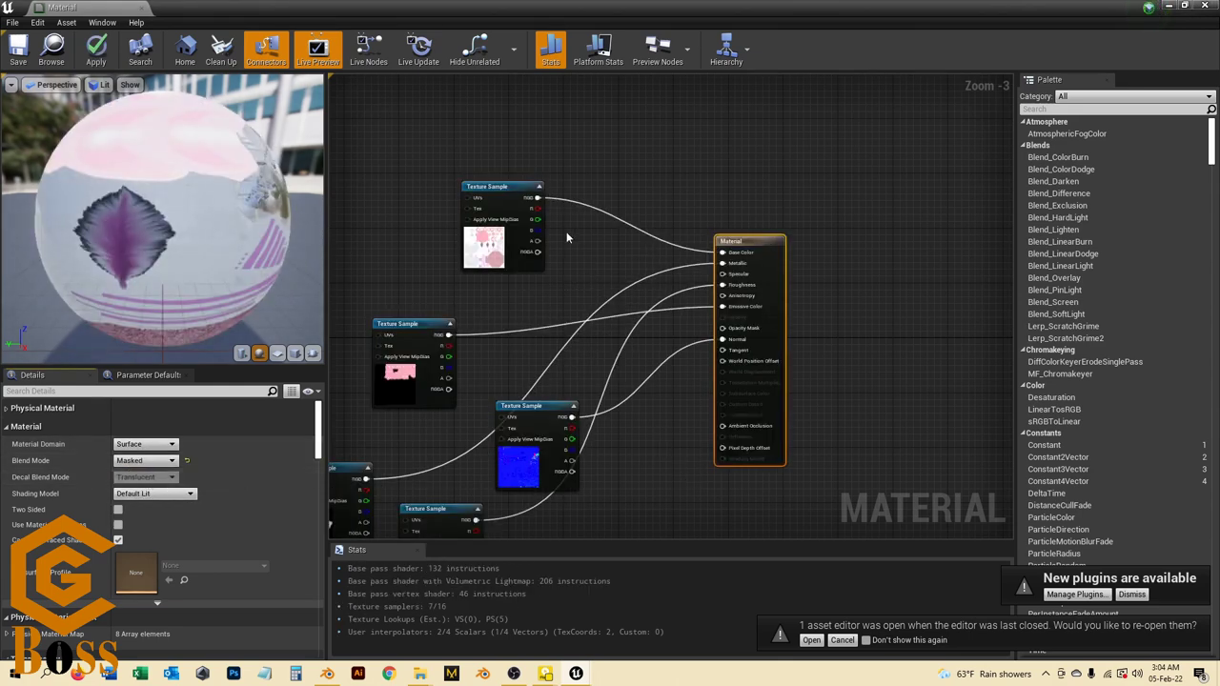
# Step: Connect the colour texture's alpha channel to Opacity Mask
pyautogui.scroll(2, 542, 227)
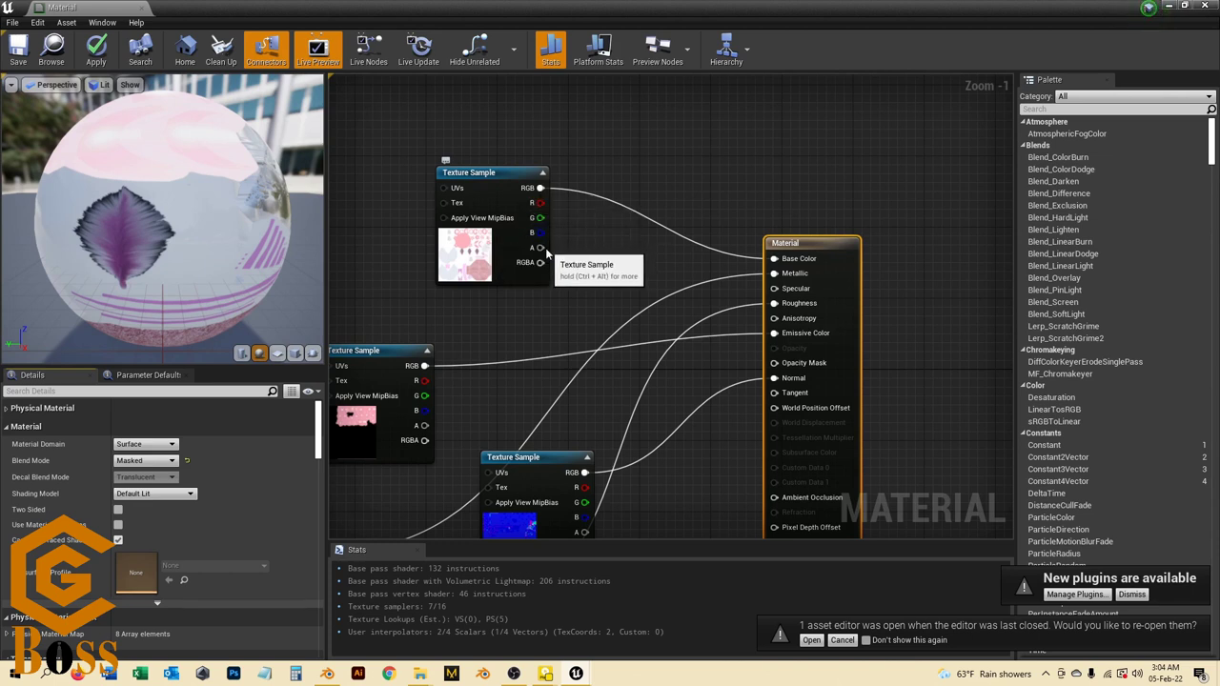
pyautogui.moveTo(535, 247); pyautogui.dragTo(602, 265)
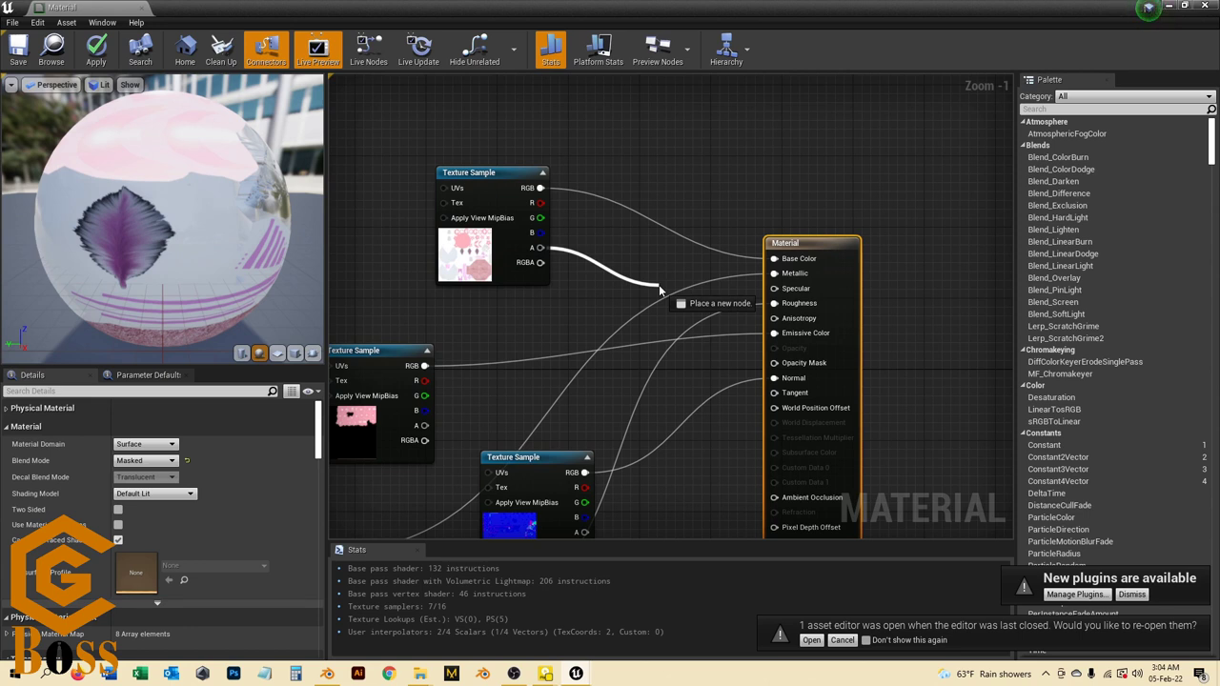
pyautogui.moveTo(660, 311); pyautogui.dragTo(783, 366)
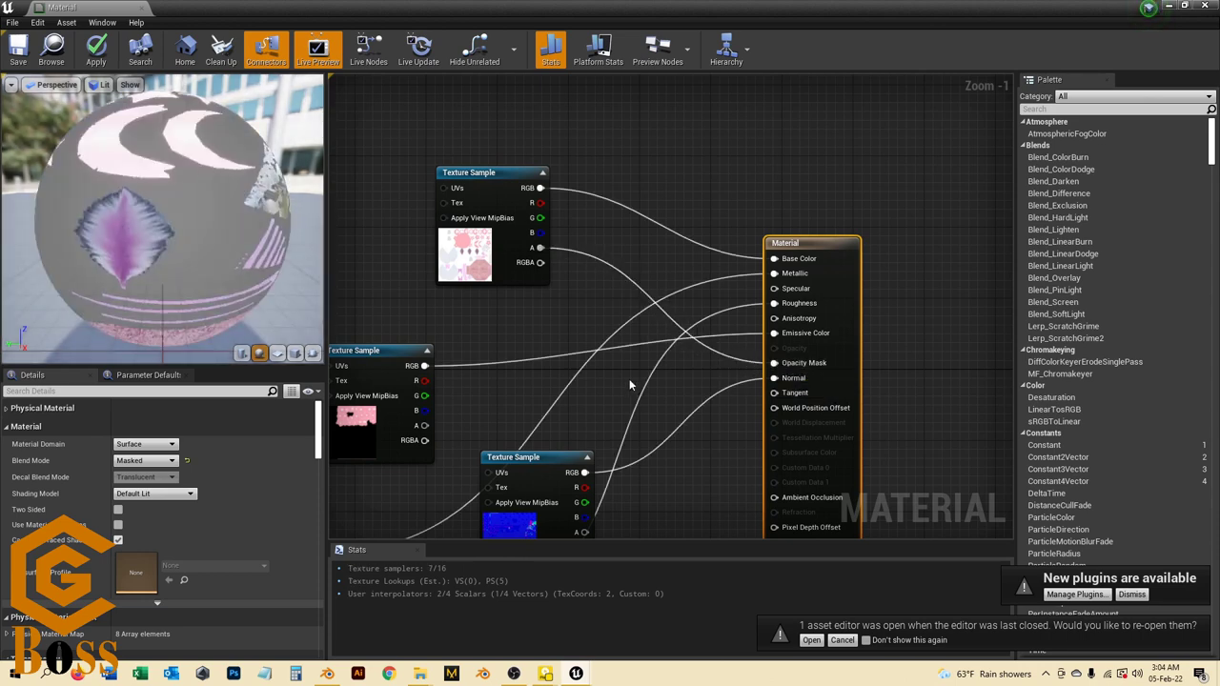
# Step: Apply the masked material, deselect the tent and fly the camera toward its top
pyautogui.click(95, 49)
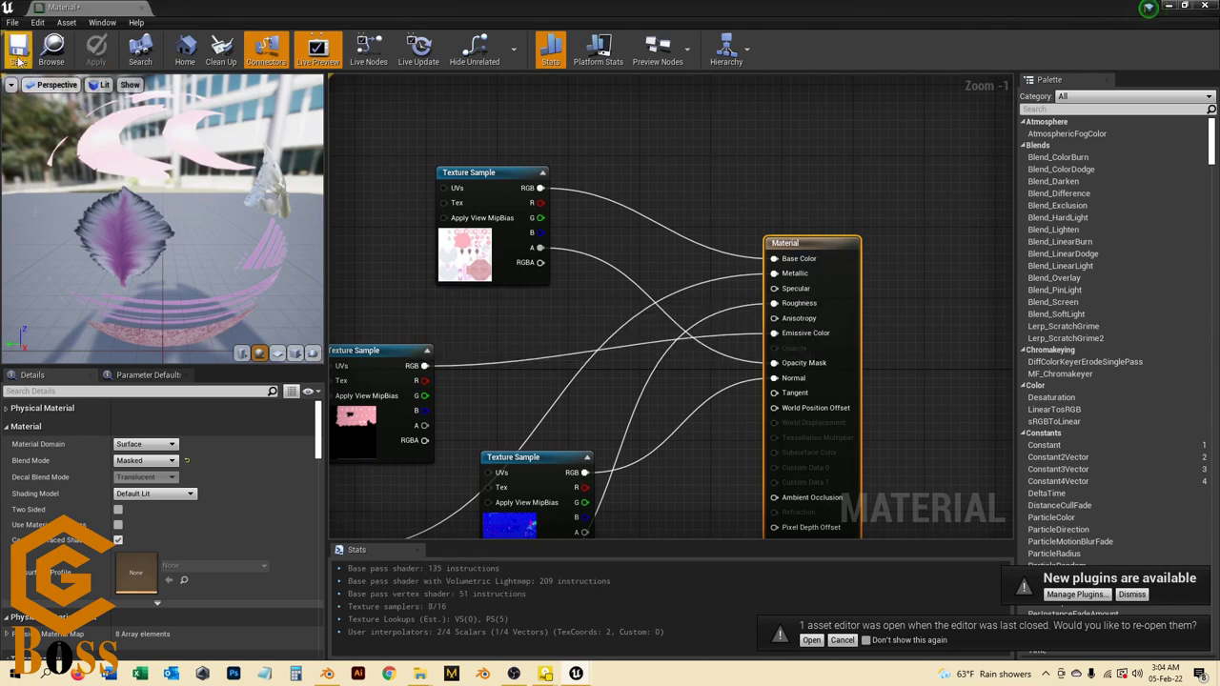
pyautogui.click(1168, 6)
pyautogui.click(663, 156)
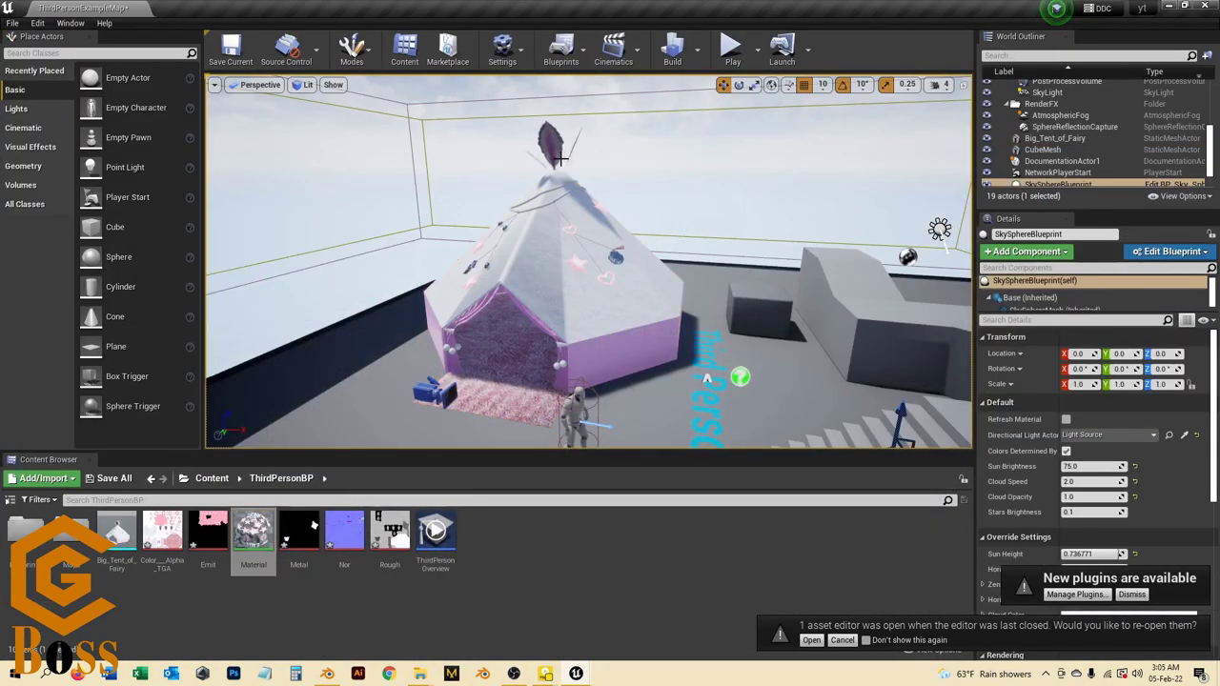
pyautogui.scroll(3, 532, 148)
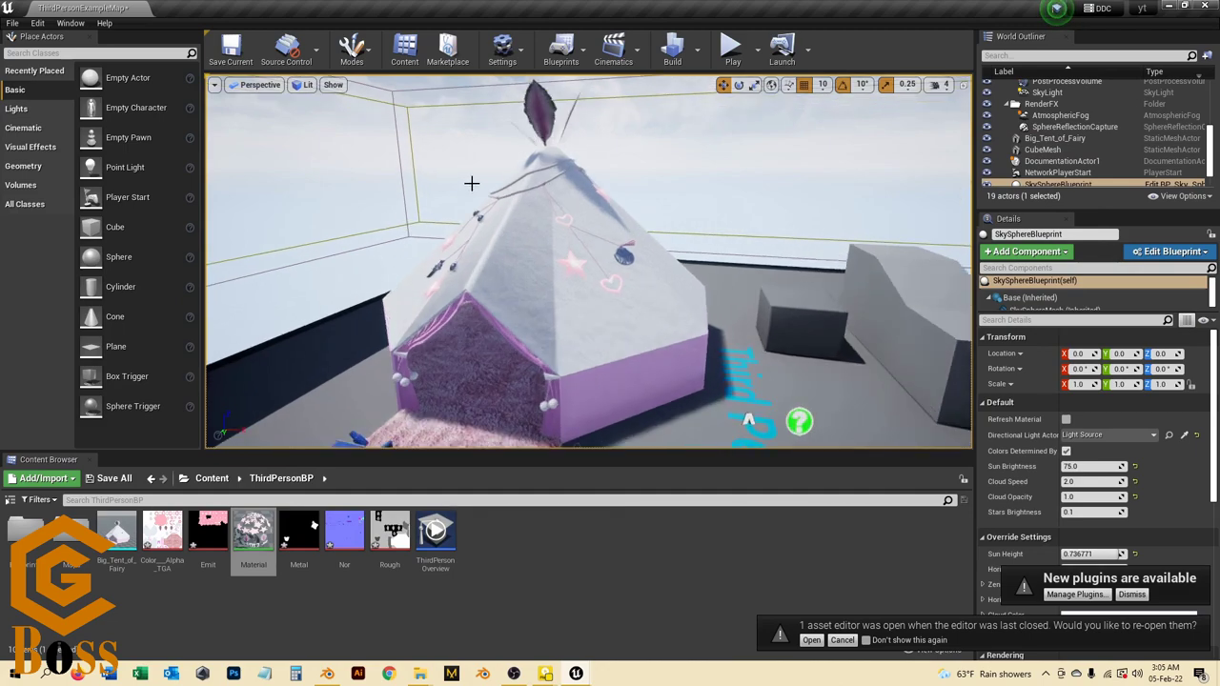
pyautogui.moveTo(471, 218); pyautogui.dragTo(514, 218, button='right')
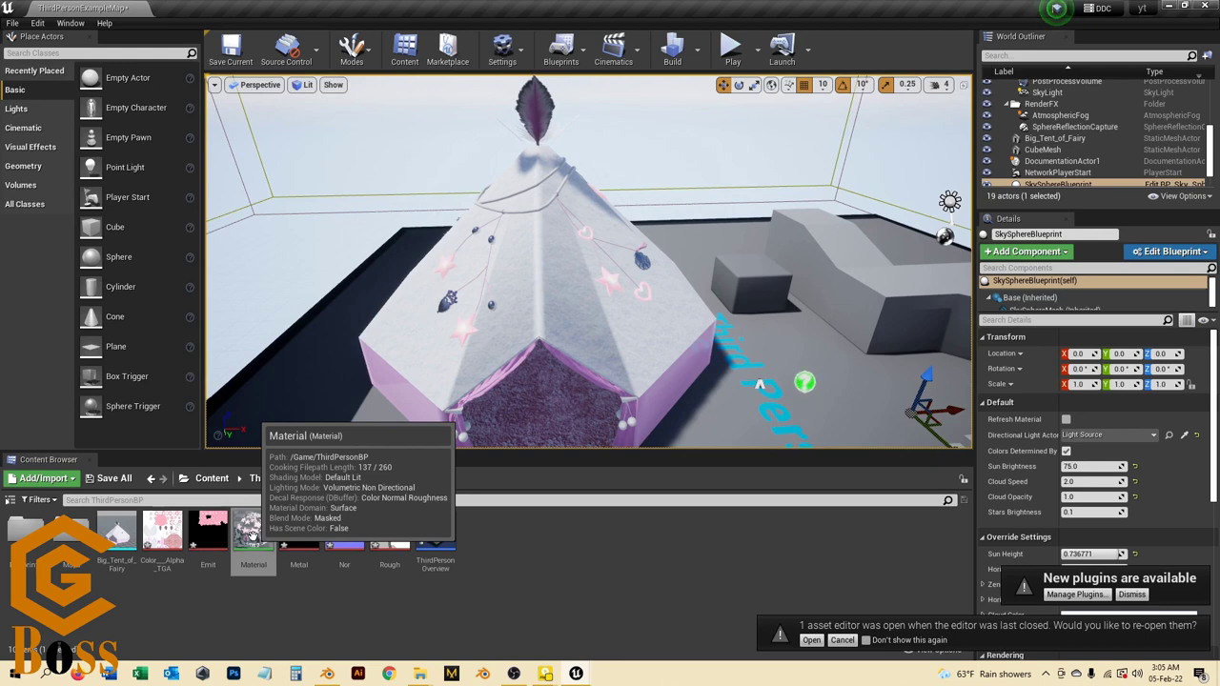
# Step: Enable Two Sided on the tent material, apply it, and view the tent from above
pyautogui.doubleClick(253, 534)
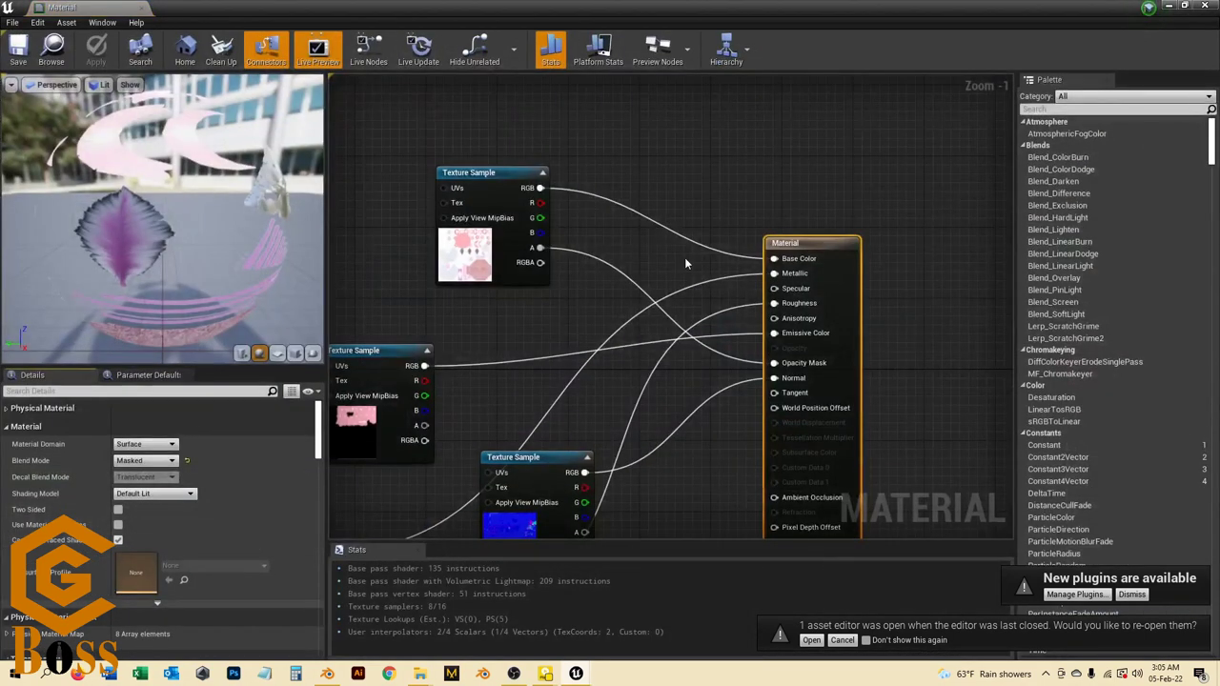
pyautogui.scroll(-1, 685, 258)
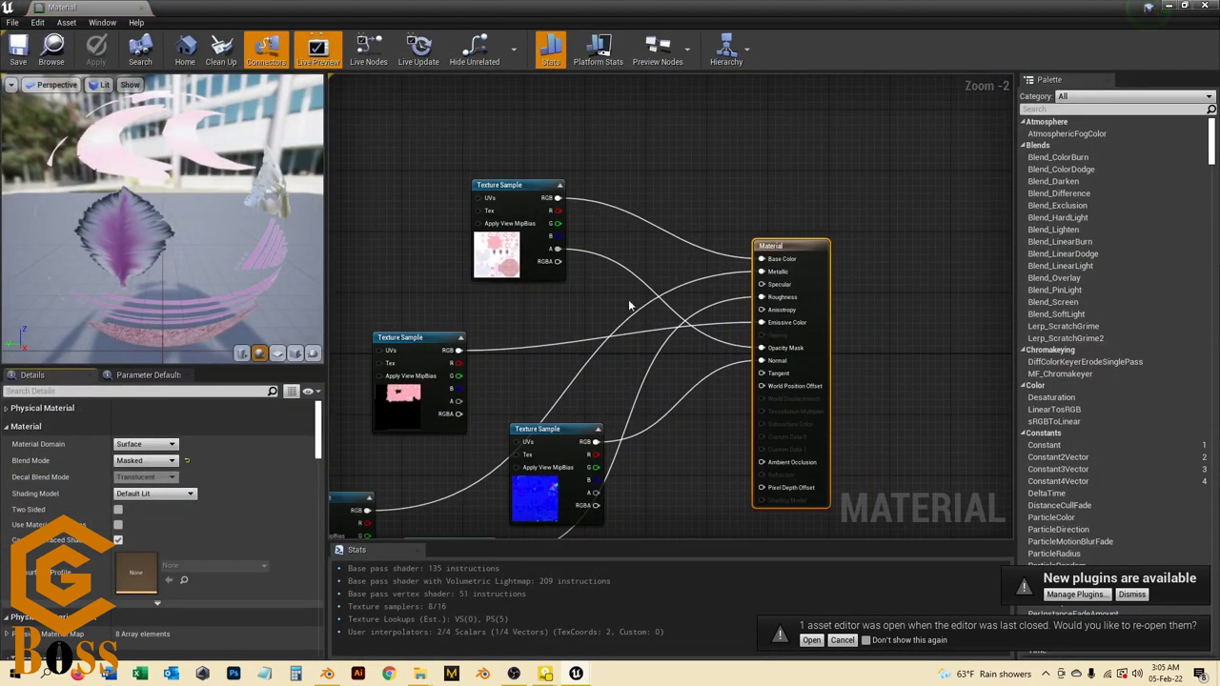
pyautogui.click(118, 511)
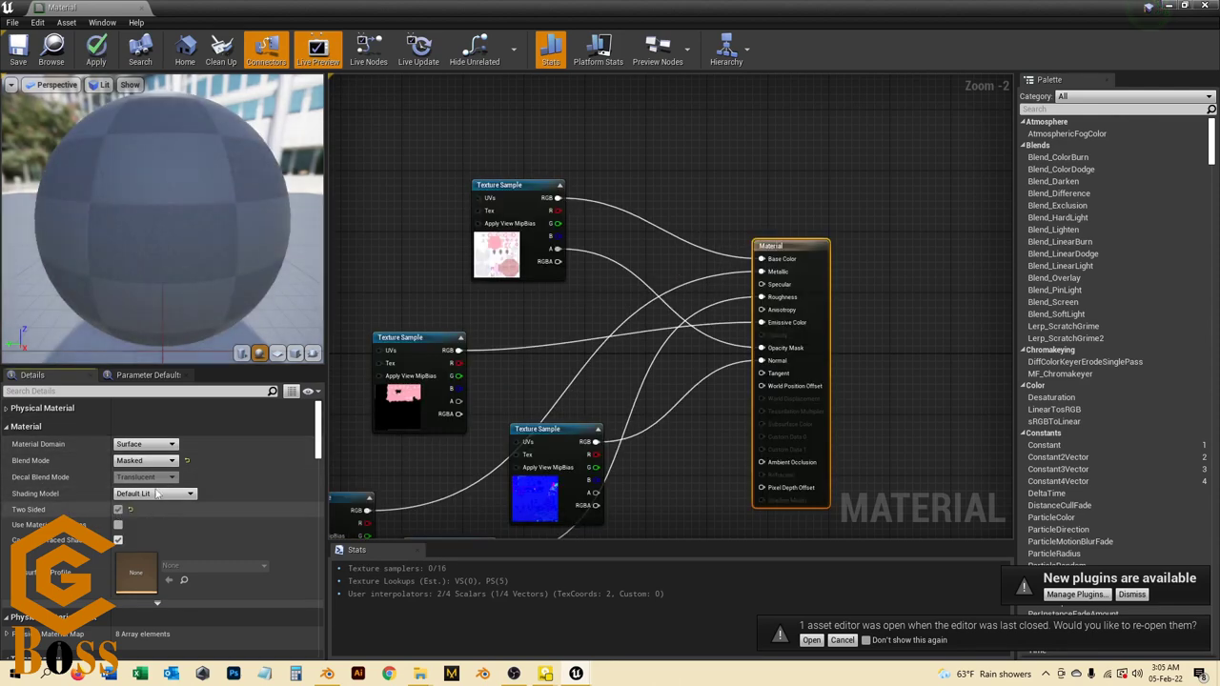
pyautogui.click(97, 53)
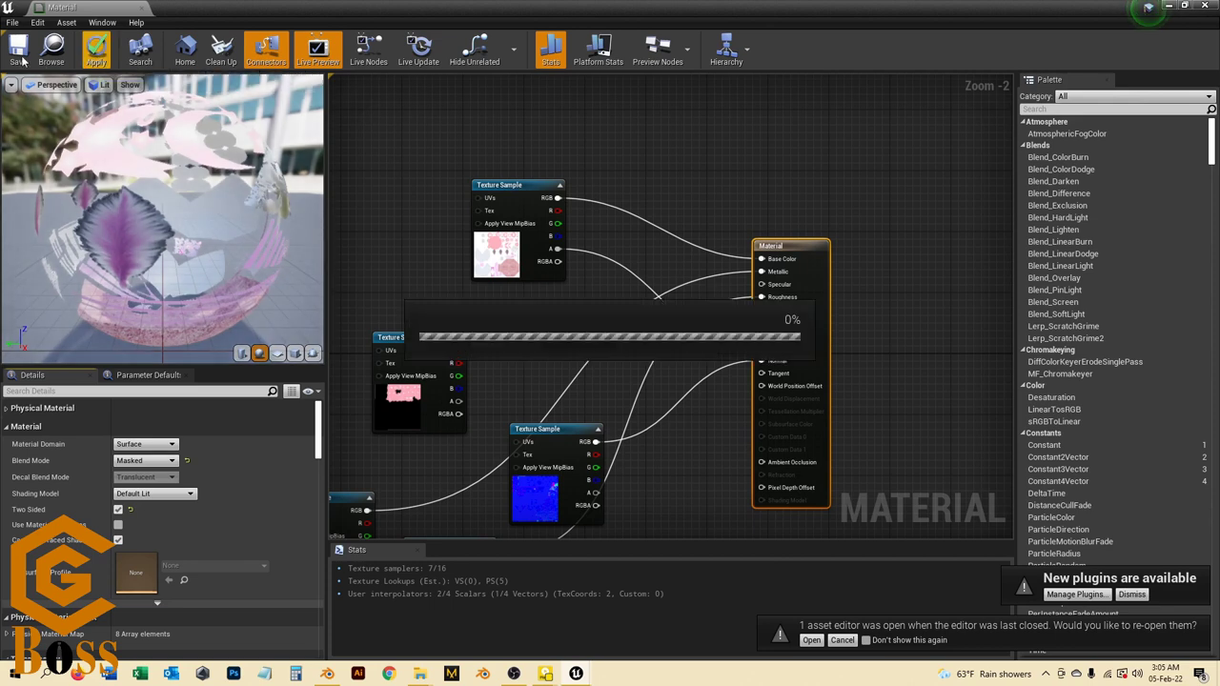
pyautogui.click(1169, 5)
pyautogui.moveTo(562, 318); pyautogui.dragTo(536, 571)
pyautogui.moveTo(553, 205); pyautogui.dragTo(581, 269, button='right')
pyautogui.scroll(6, 543, 397)
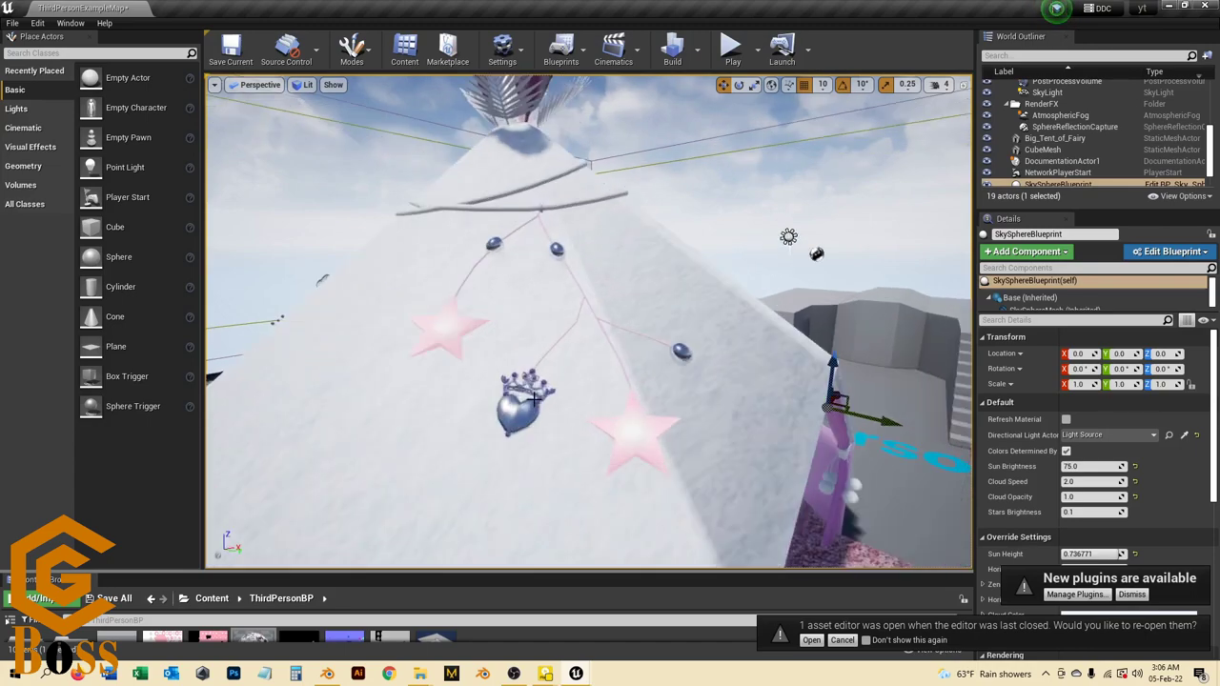
pyautogui.moveTo(543, 396)
pyautogui.mouseDown(button='right')
pyautogui.moveTo(582, 393)
pyautogui.moveTo(567, 394)
pyautogui.mouseUp(button='right')
pyautogui.moveTo(723, 342); pyautogui.dragTo(628, 363, button='right')
pyautogui.scroll(-4, 725, 334)
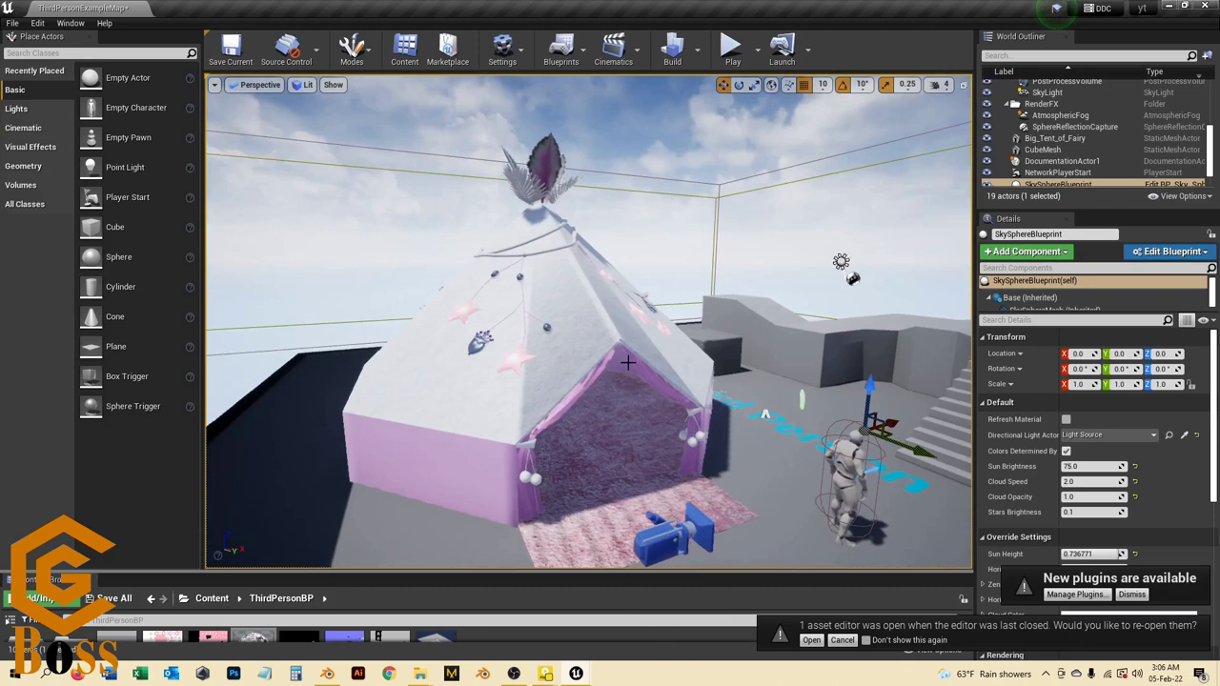
pyautogui.click(732, 52)
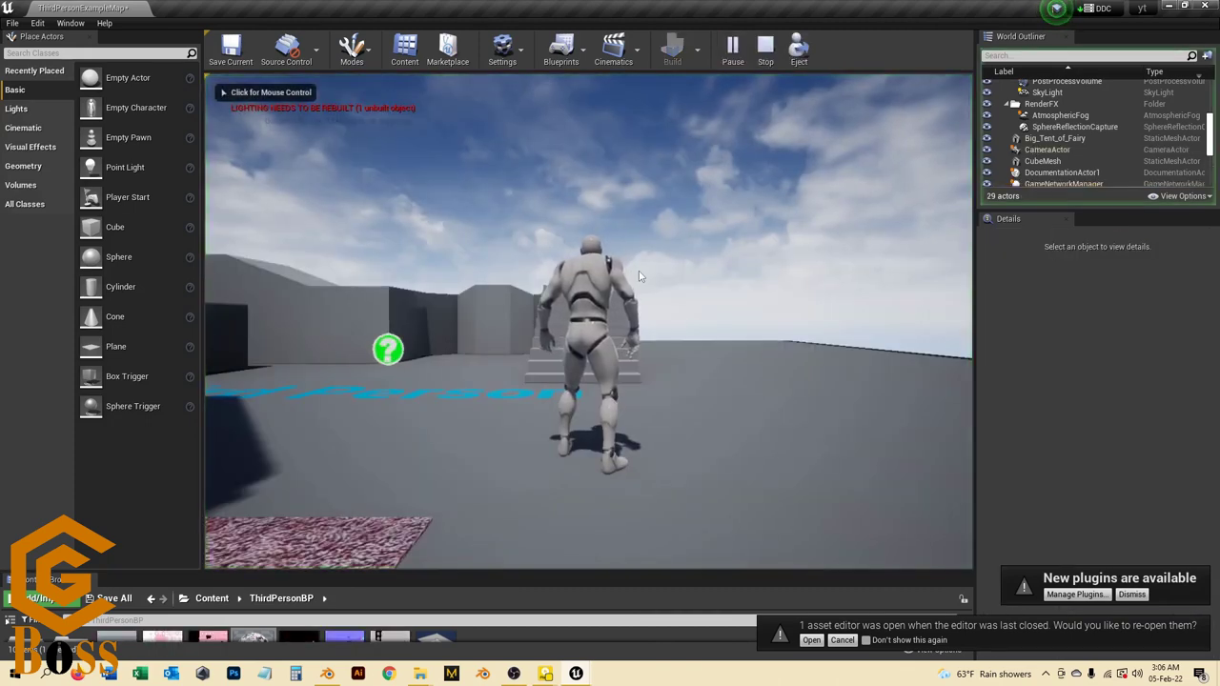
pyautogui.press('w')
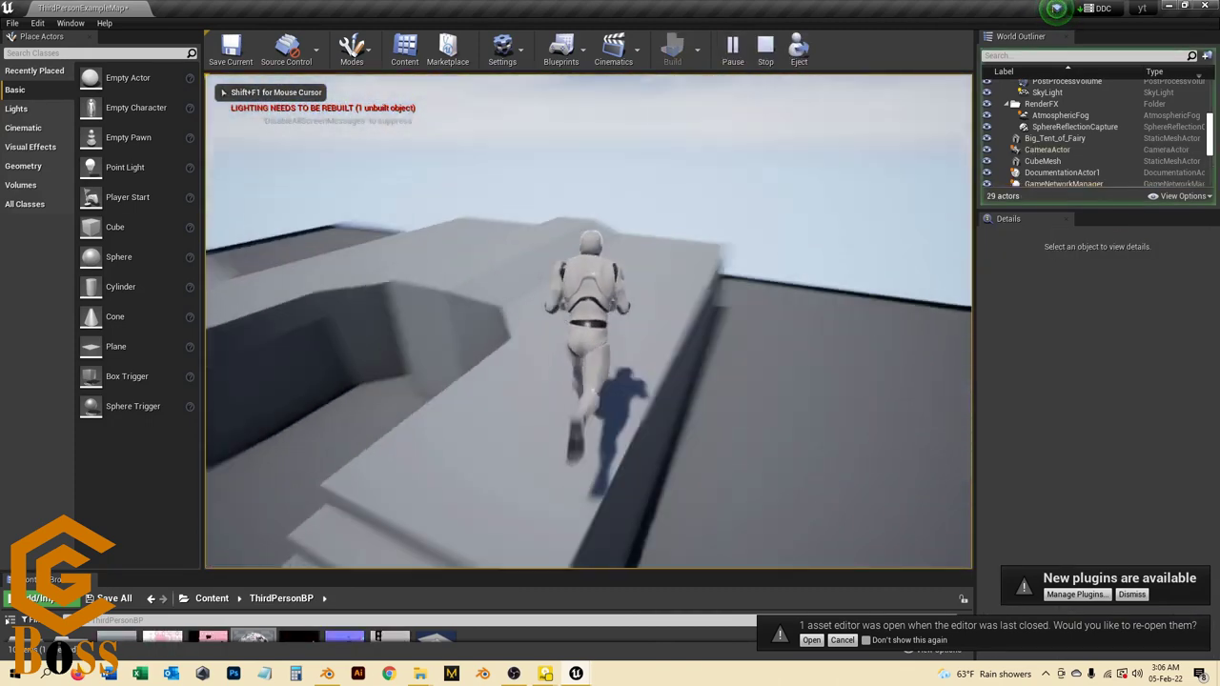
pyautogui.press('w')
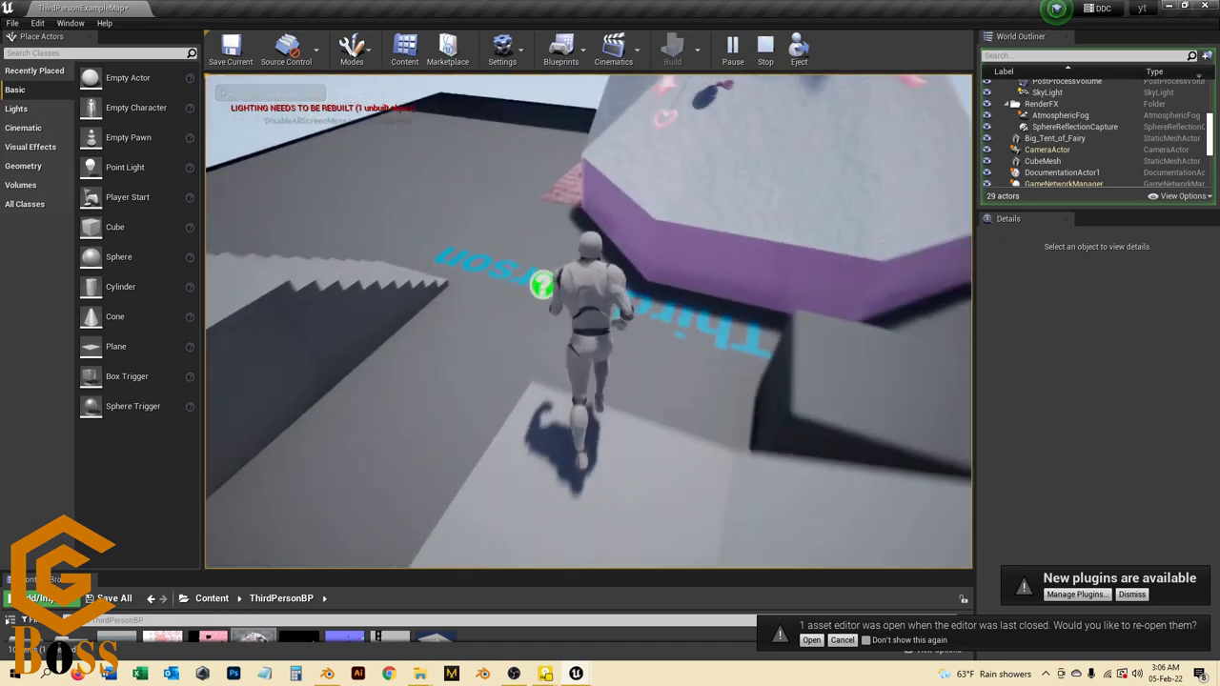
pyautogui.press('w')
pyautogui.press('w')
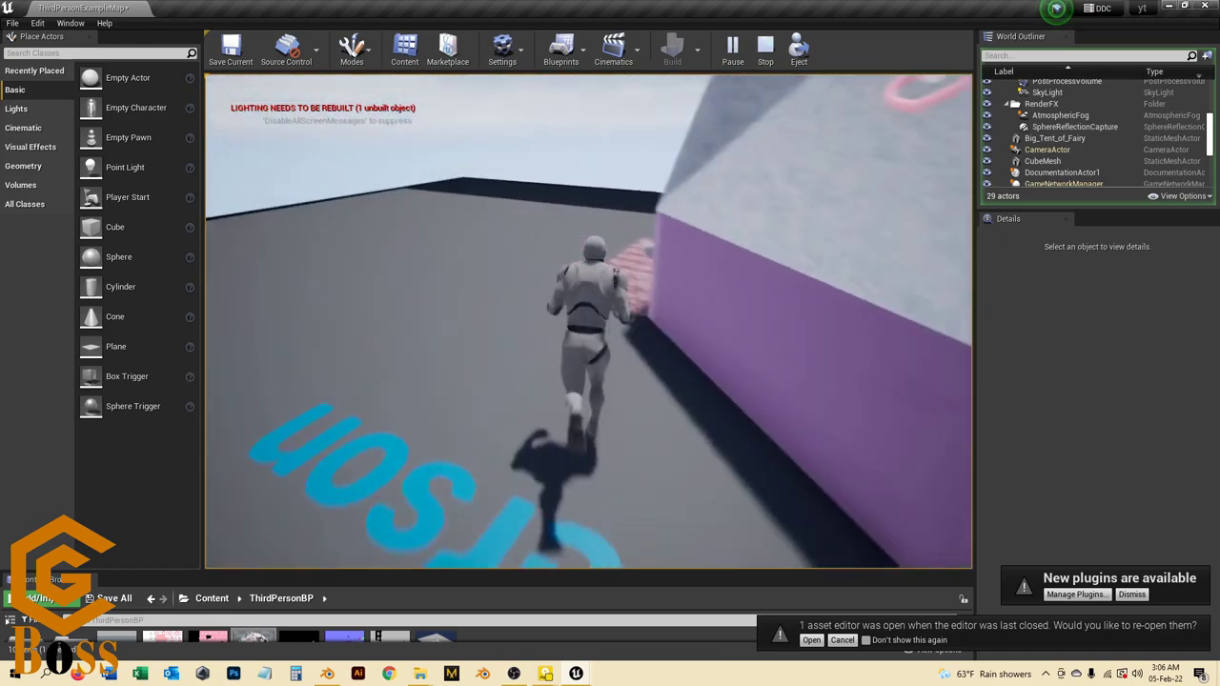
pyautogui.press('w')
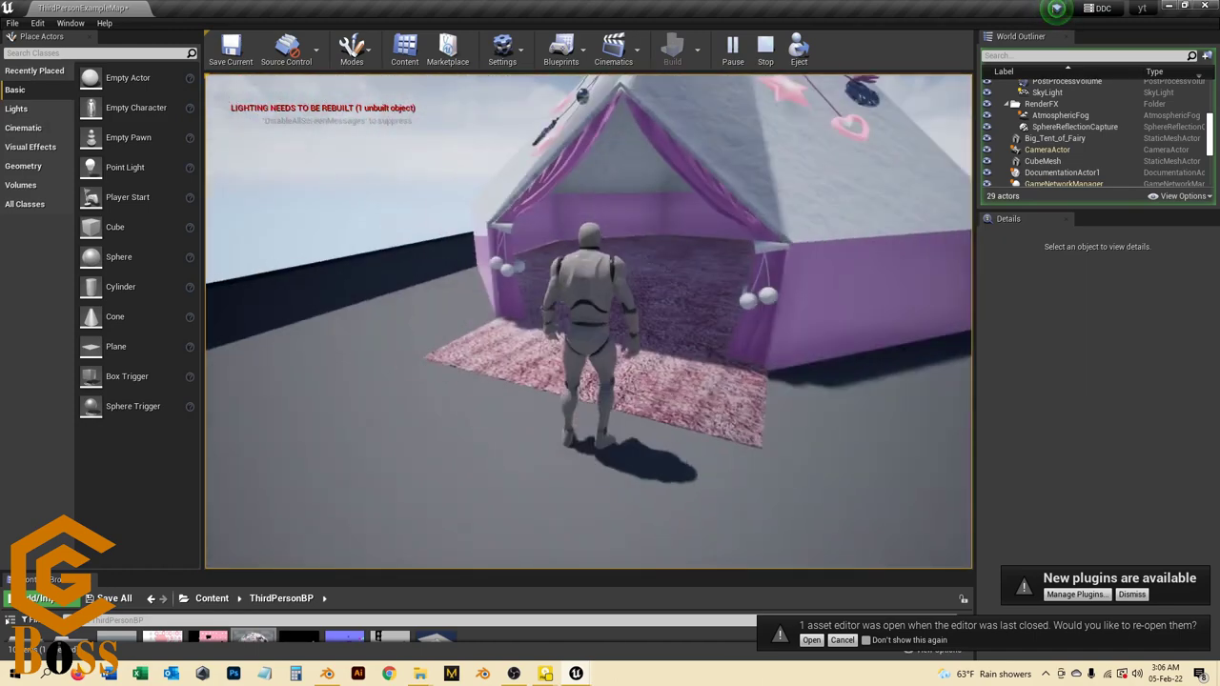
pyautogui.press('w')
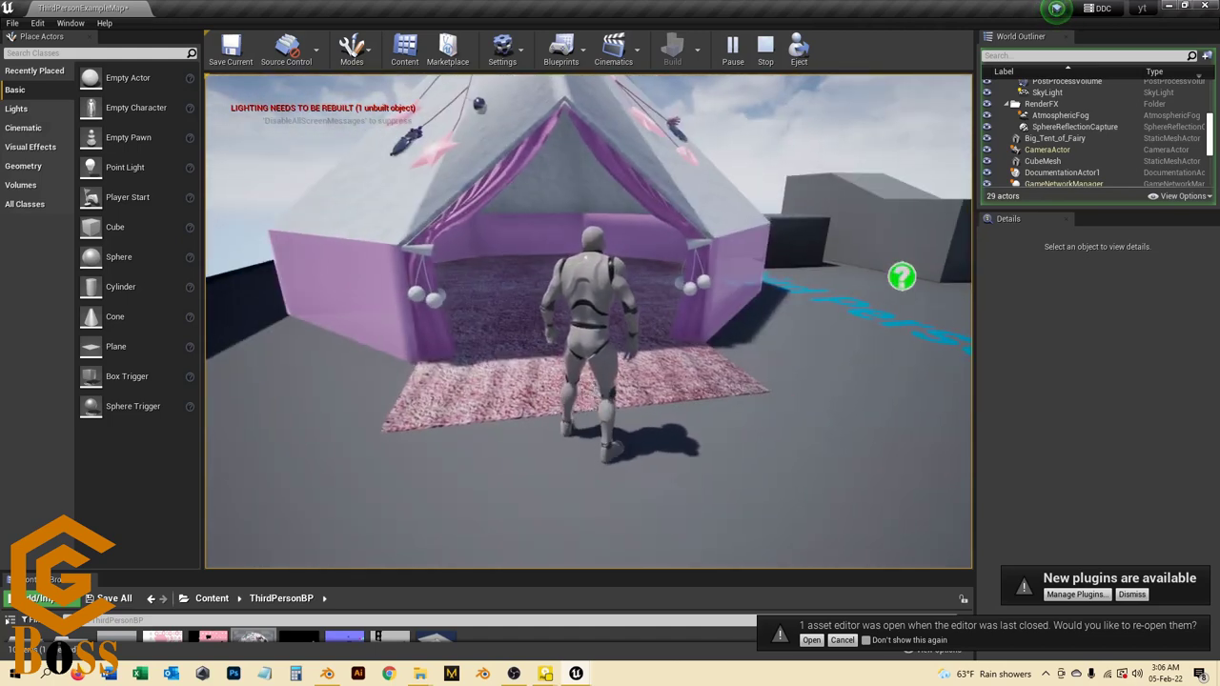
pyautogui.press('w')
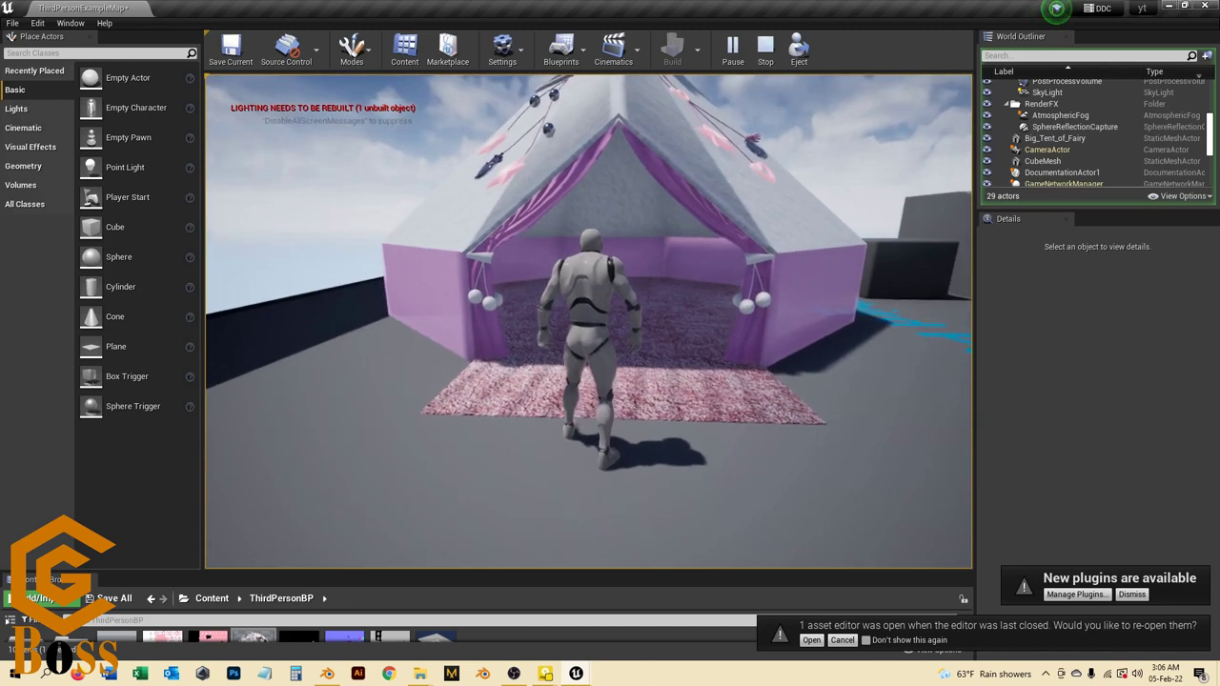
pyautogui.press('w')
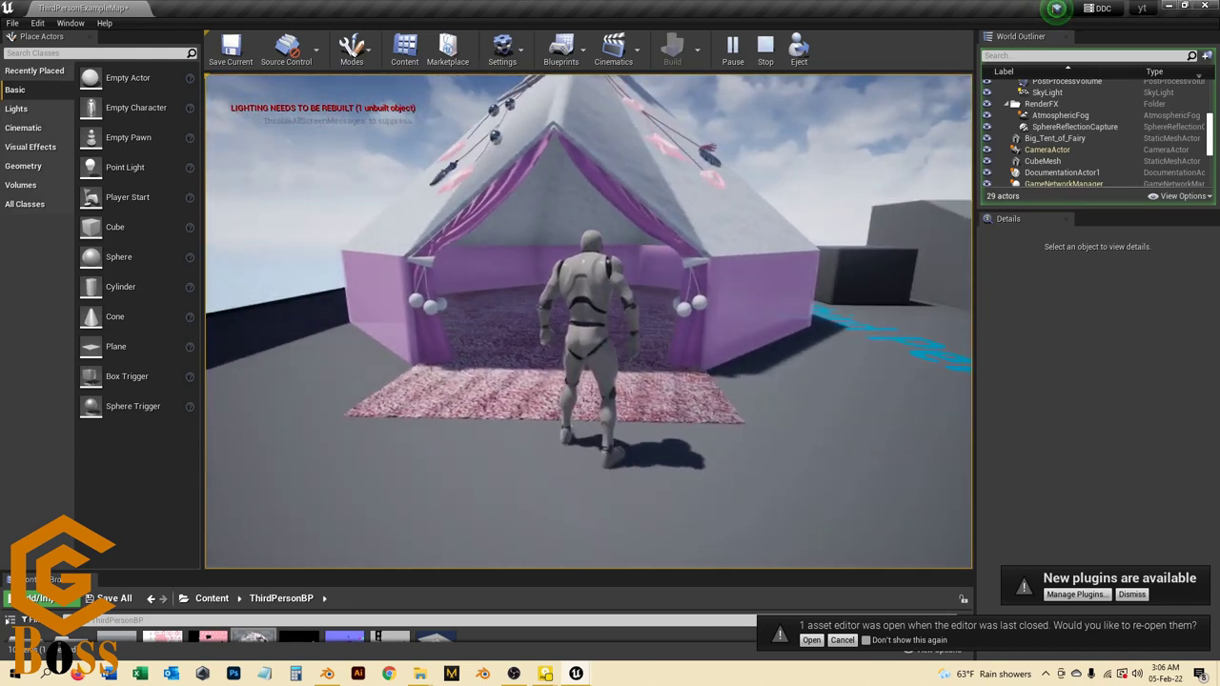
pyautogui.press('Escape')
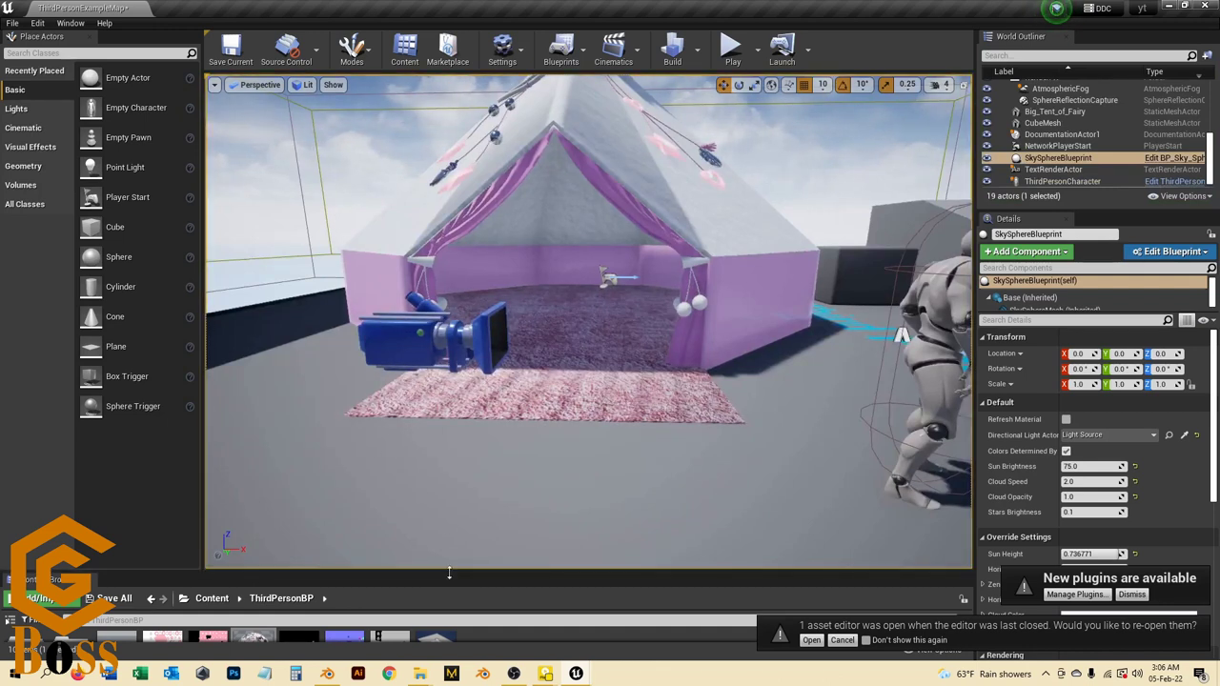
# Step: Enlarge the Content Browser and open the Big_Tent_of_Fairy static mesh in the mesh editor
pyautogui.moveTo(450, 572); pyautogui.dragTo(461, 399)
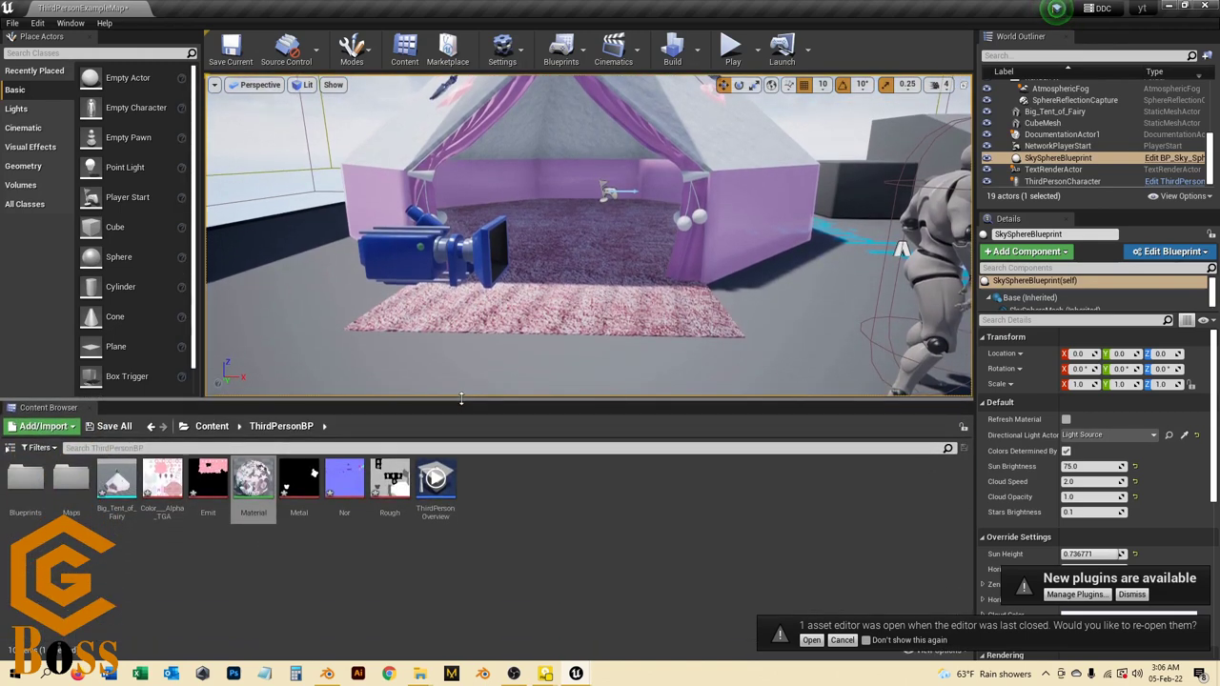
pyautogui.click(114, 482)
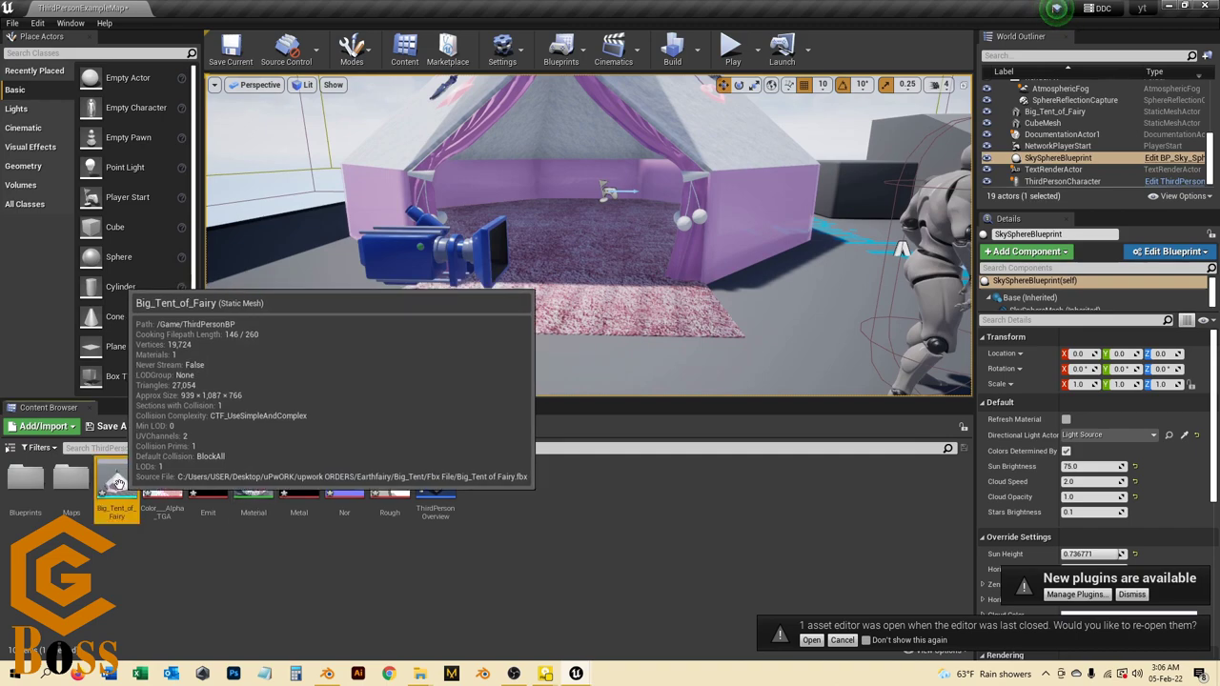
pyautogui.doubleClick(115, 481)
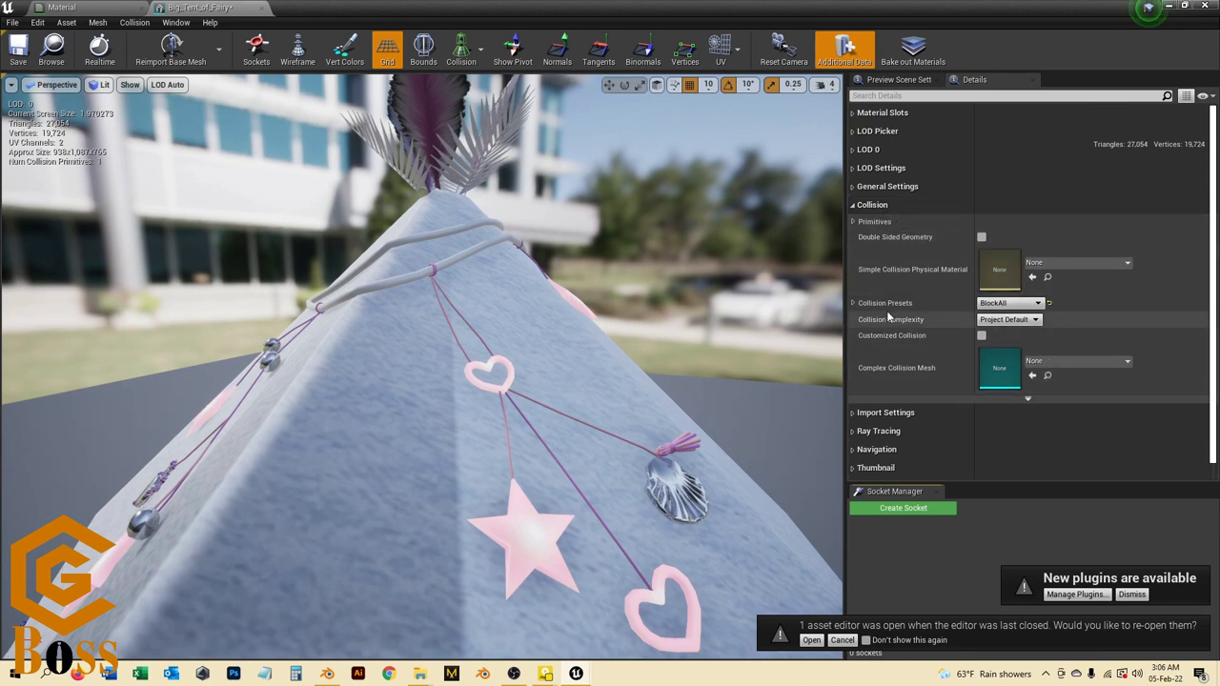
# Step: Set Collision Complexity to Use Complex Collision As Simple, save the tent mesh, and minimize its editor
pyautogui.click(1002, 321)
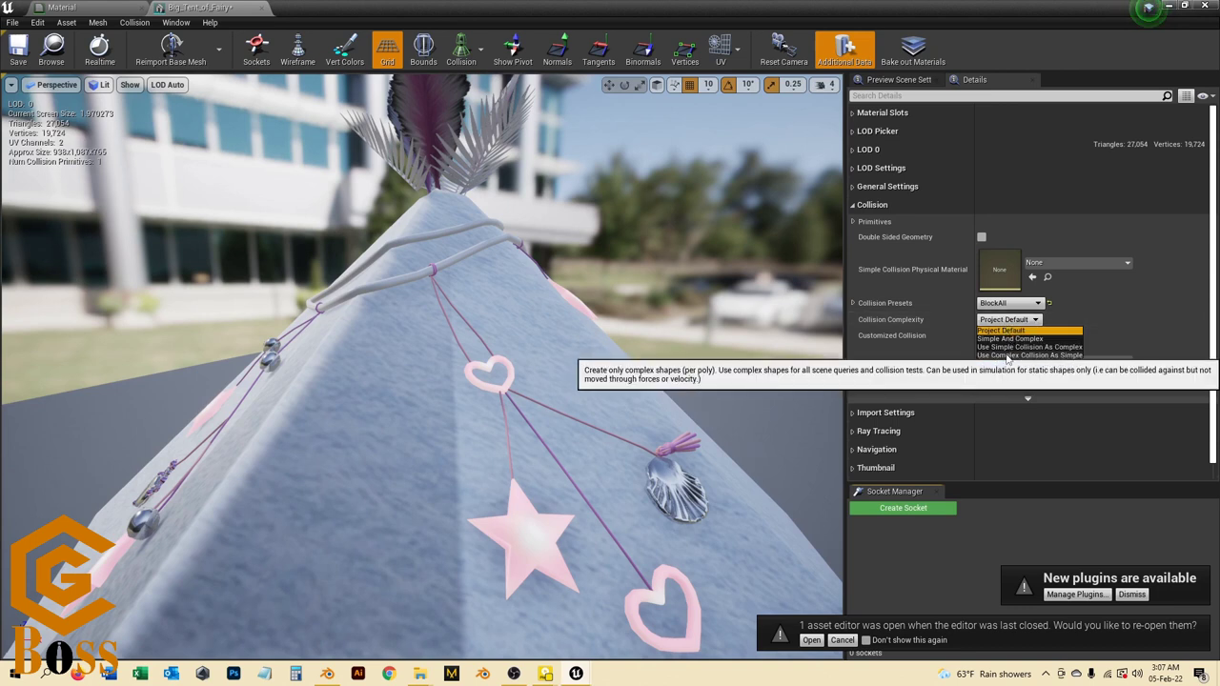
pyautogui.click(1005, 355)
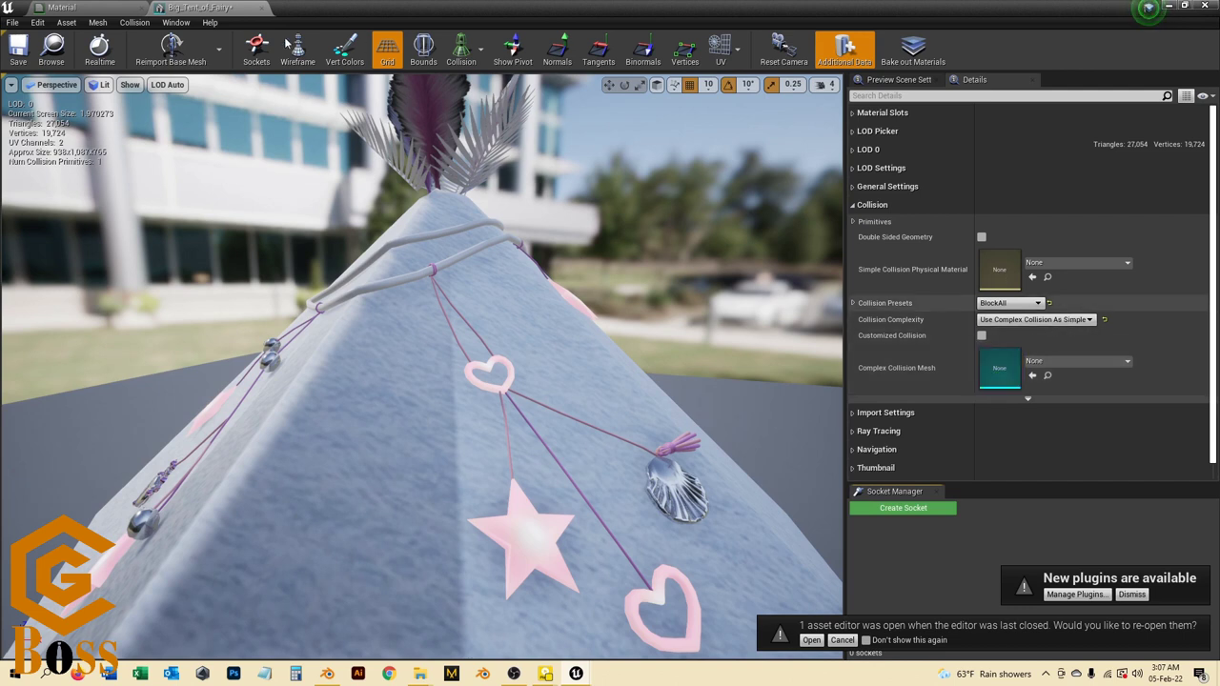
pyautogui.click(19, 50)
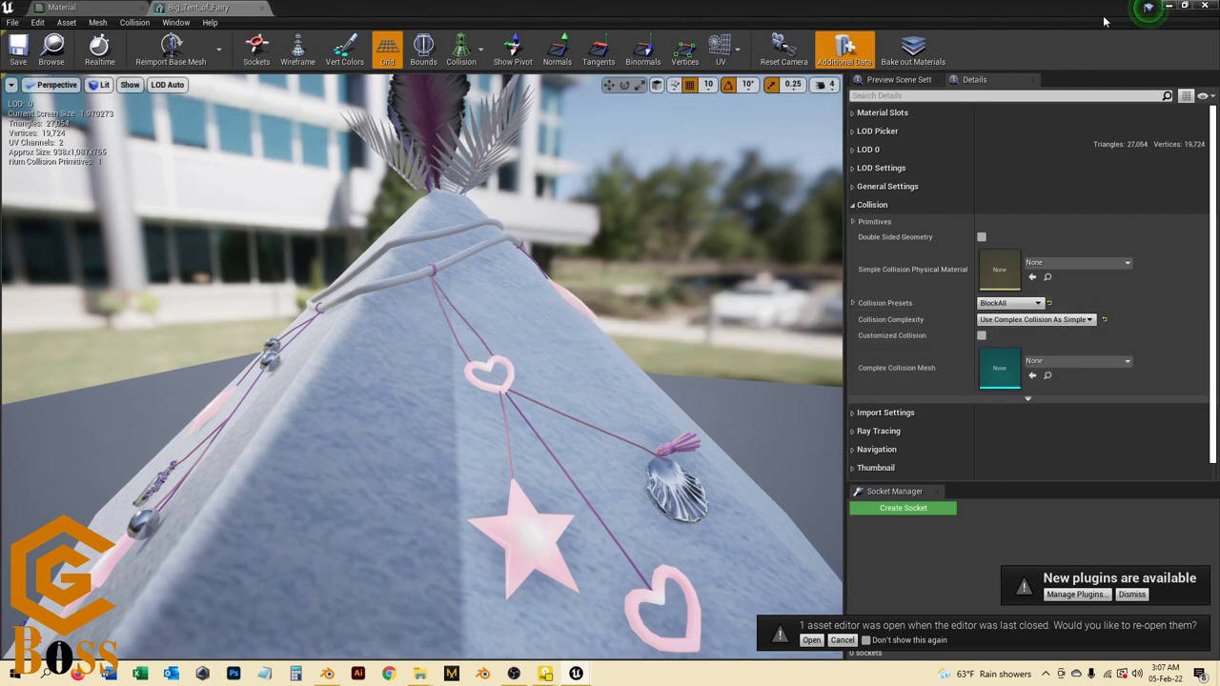
pyautogui.click(1166, 6)
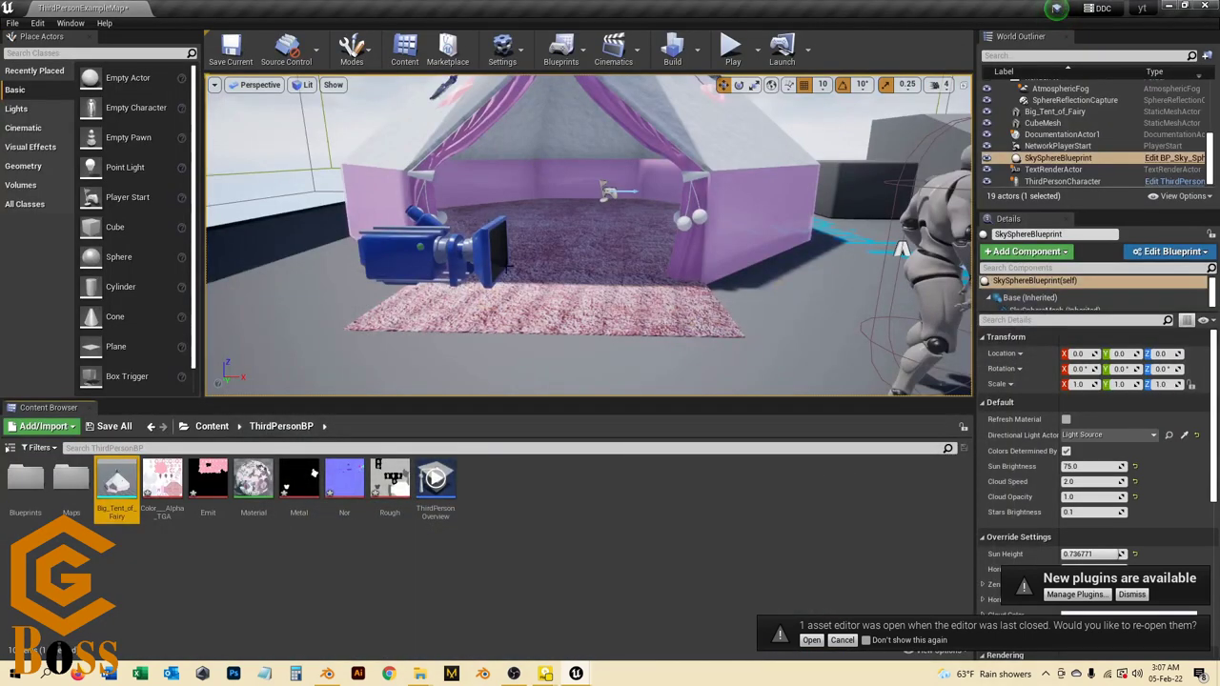
pyautogui.scroll(-6, 506, 331)
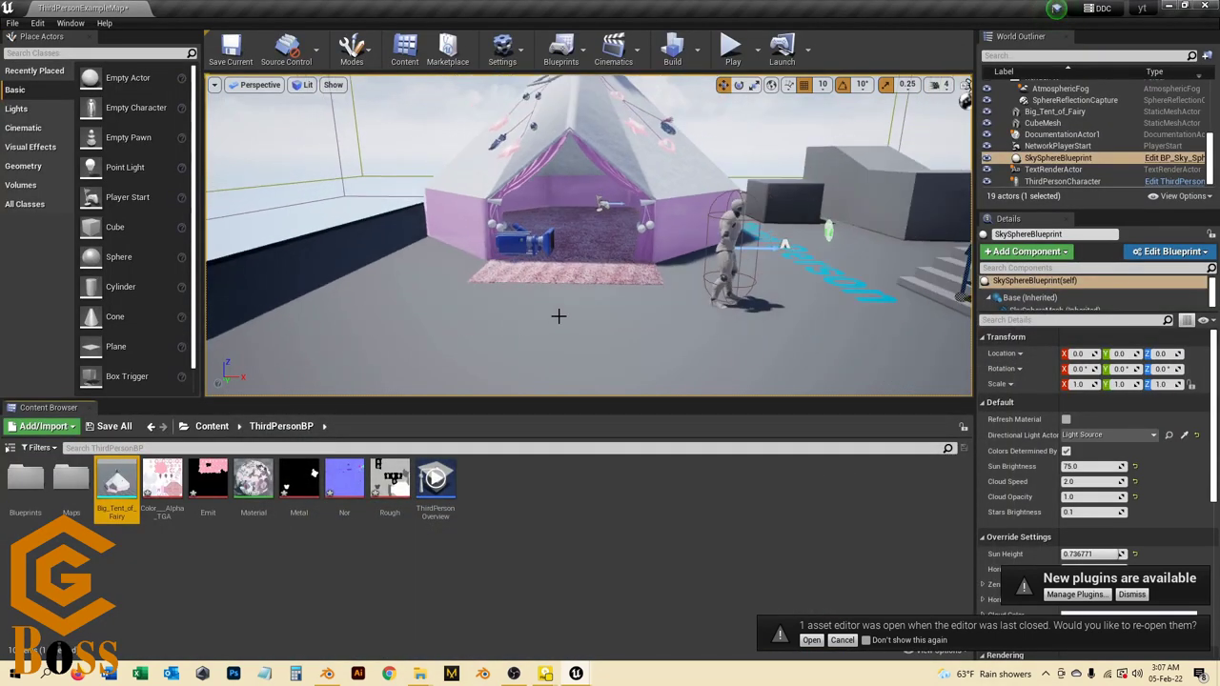
pyautogui.click(731, 50)
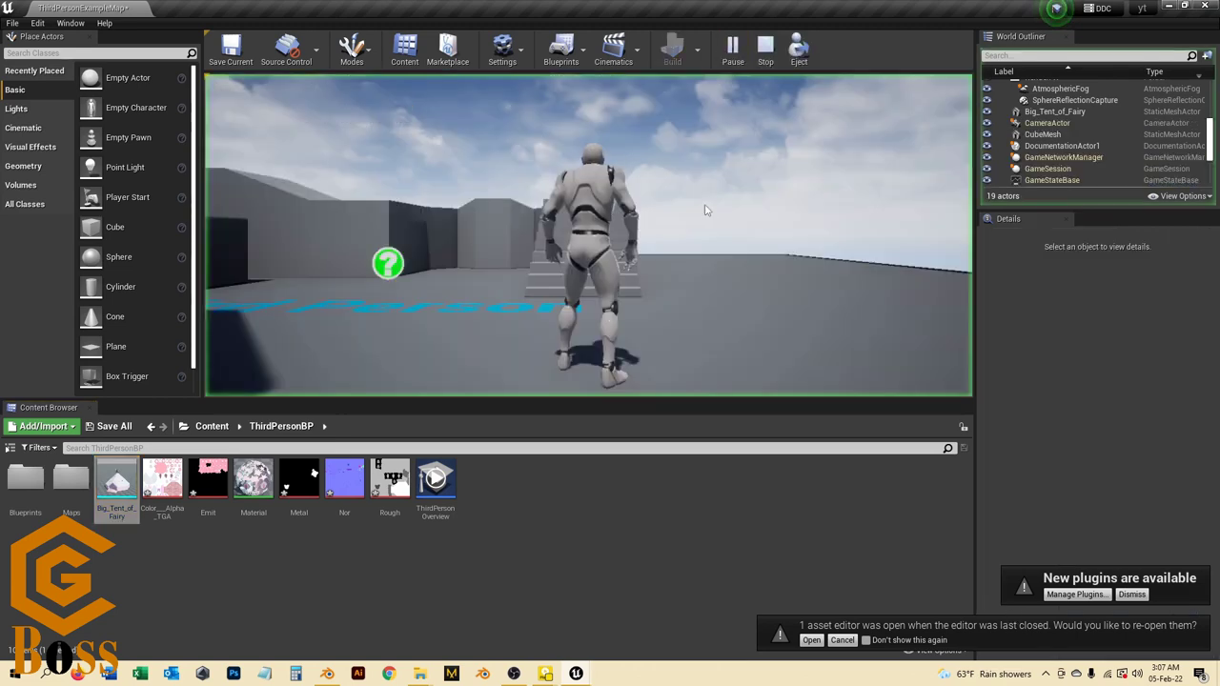
pyautogui.click(629, 249)
pyautogui.press('w')
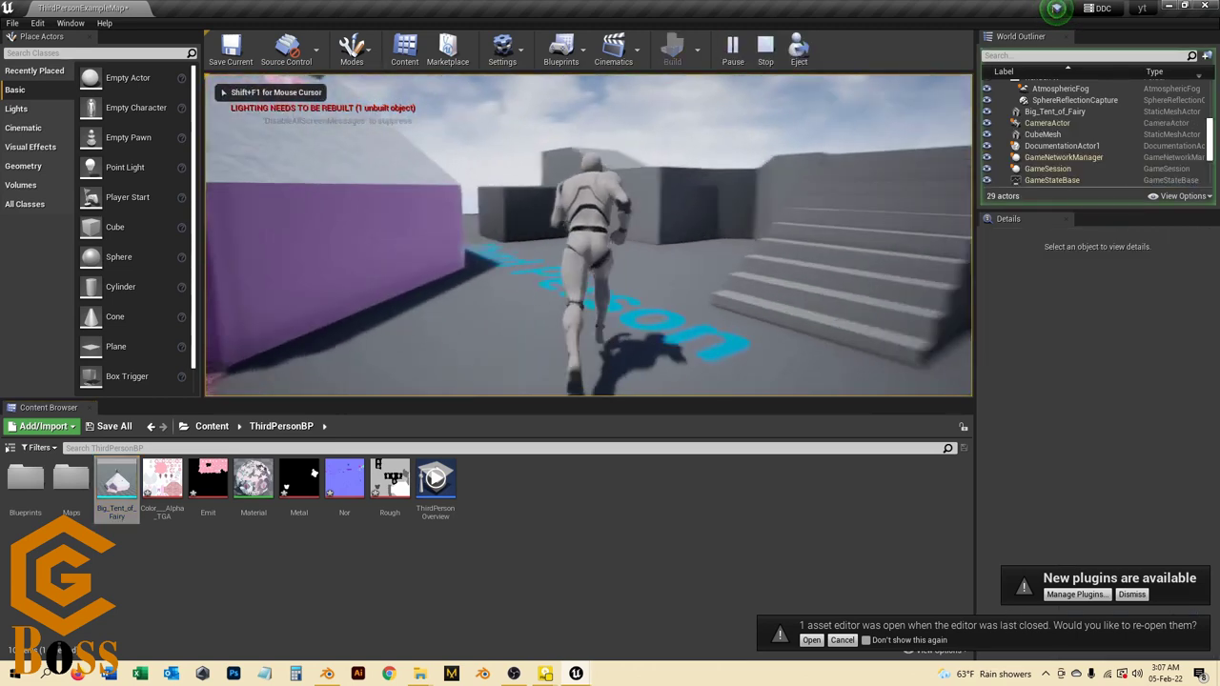
pyautogui.press('w')
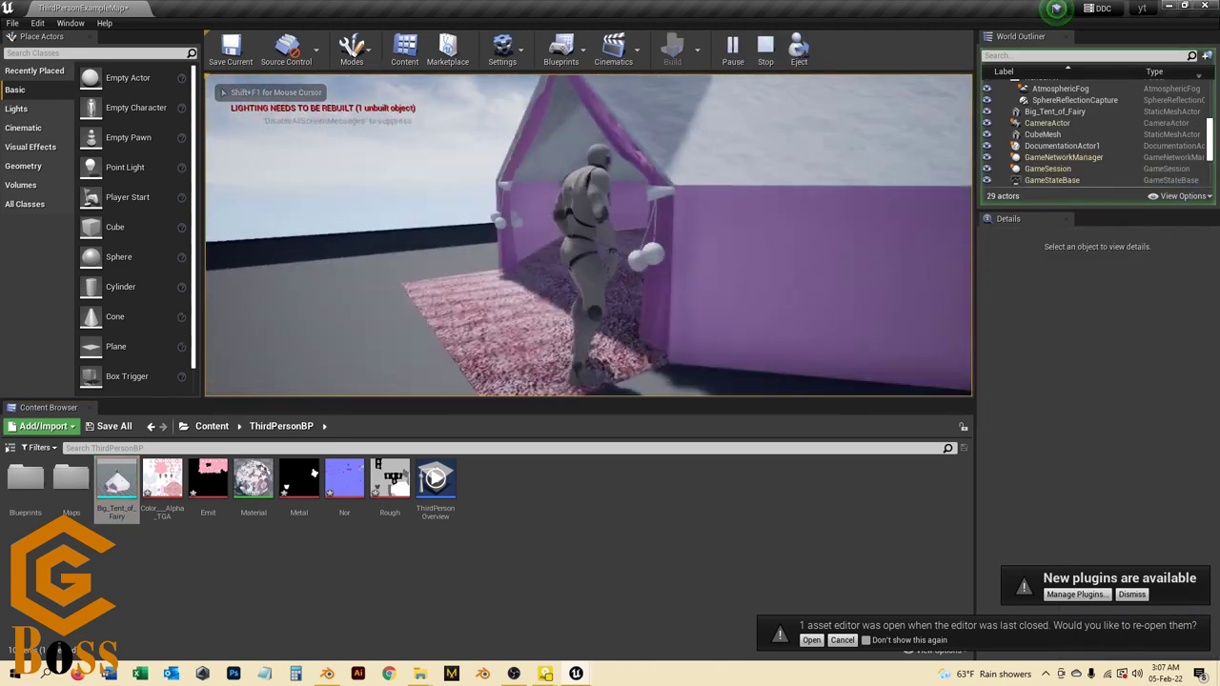
pyautogui.press('a')
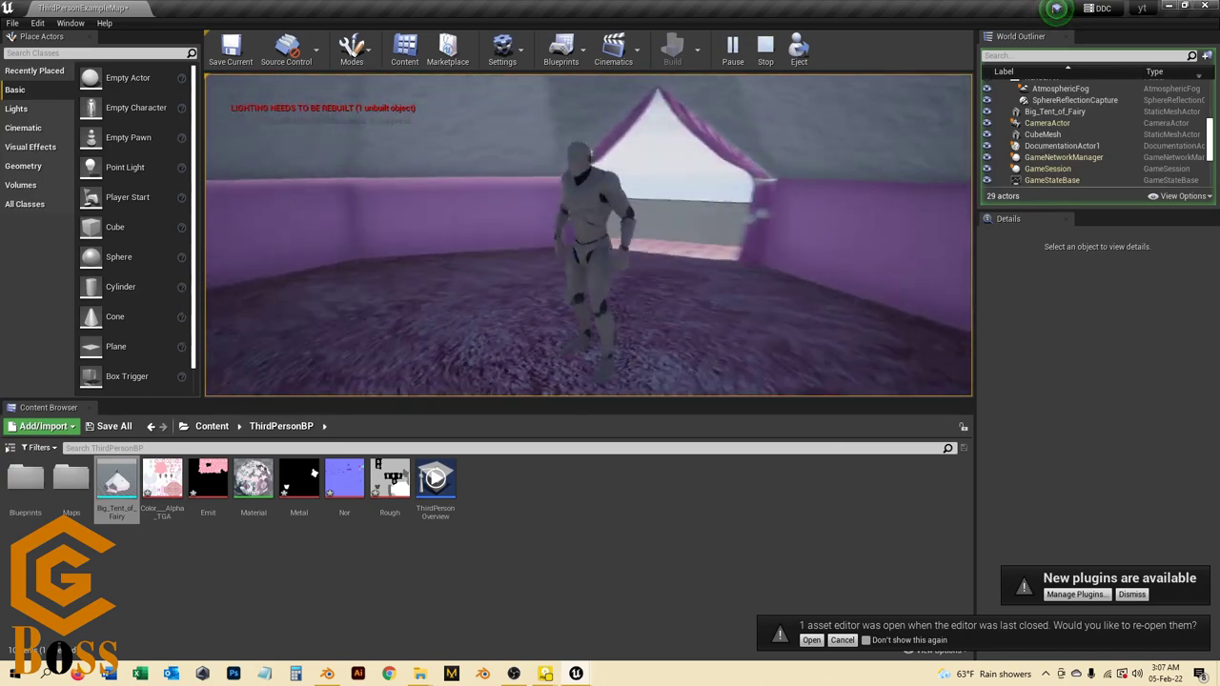
pyautogui.press('w')
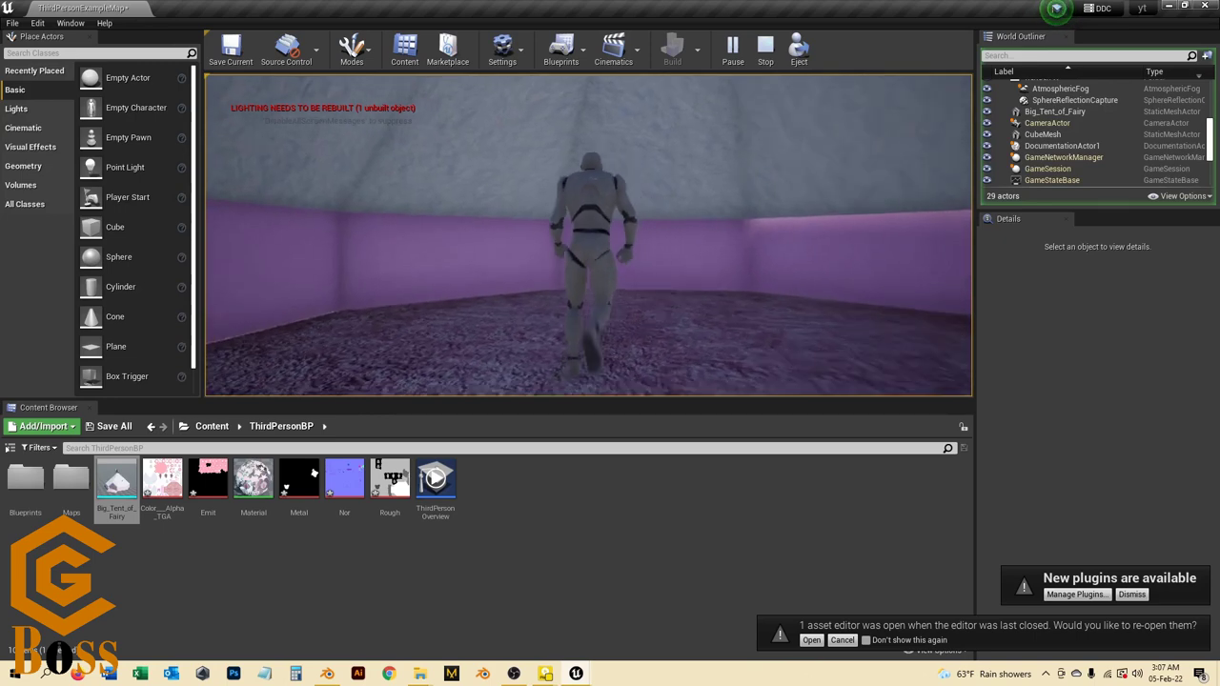
pyautogui.press('w')
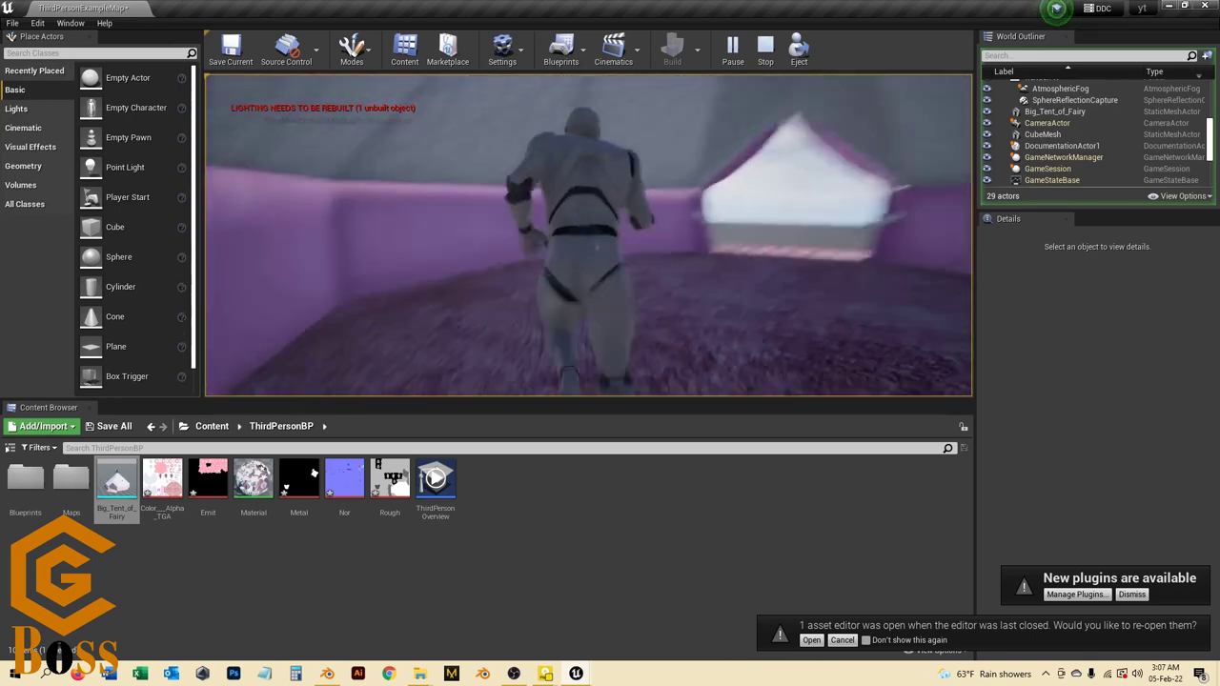
pyautogui.press('w')
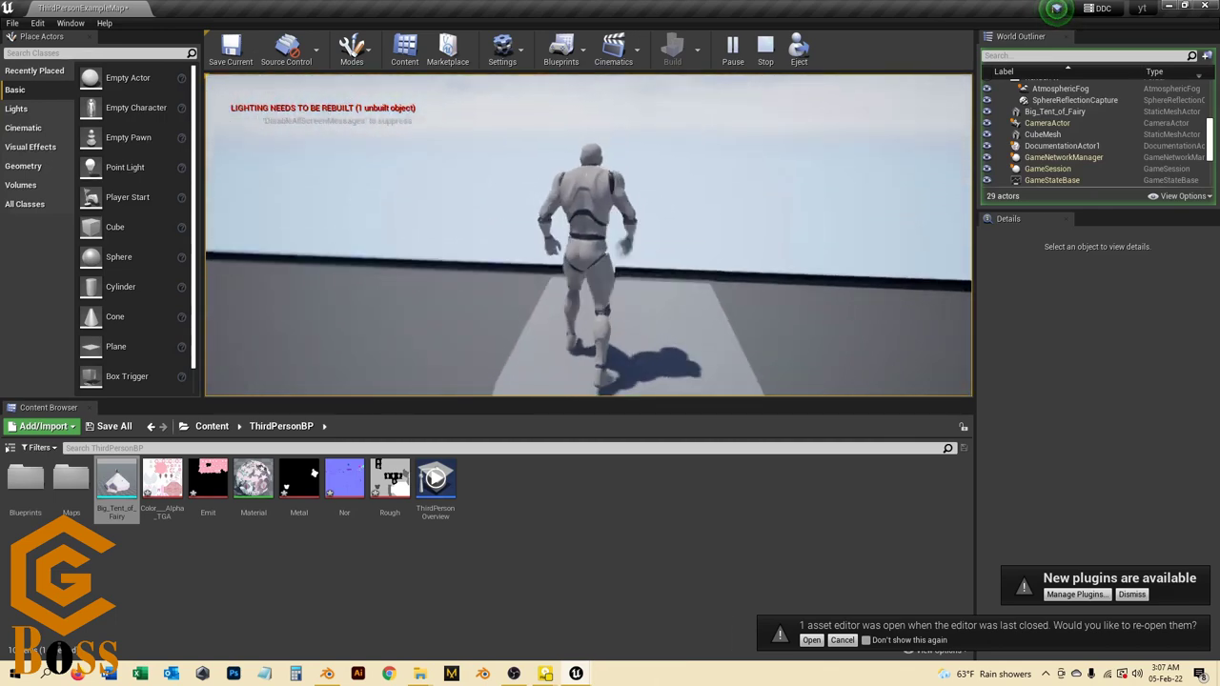
pyautogui.press('w')
pyautogui.press('space')
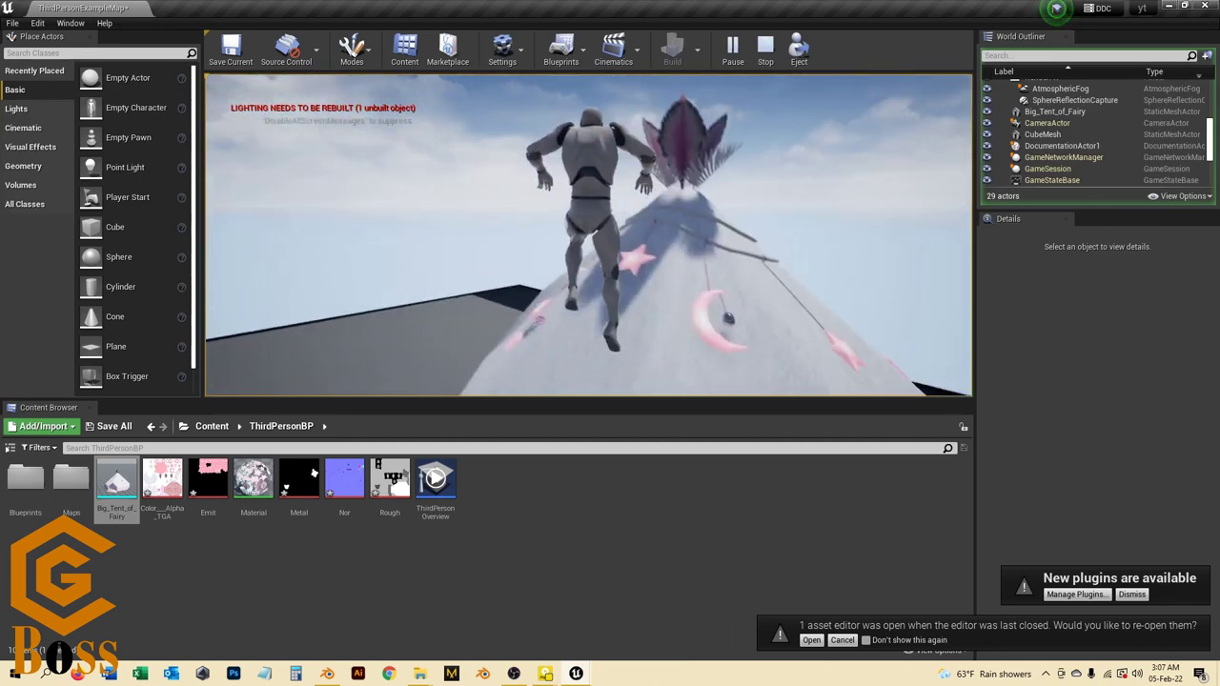
pyautogui.press('space')
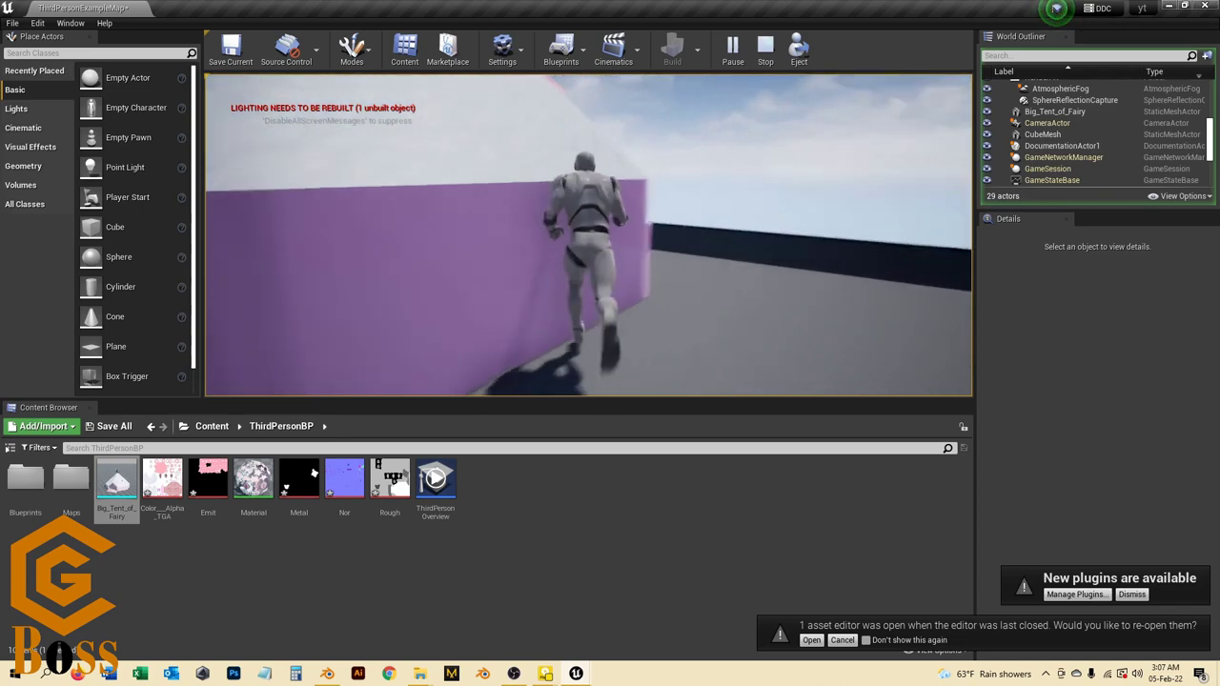
pyautogui.press('w')
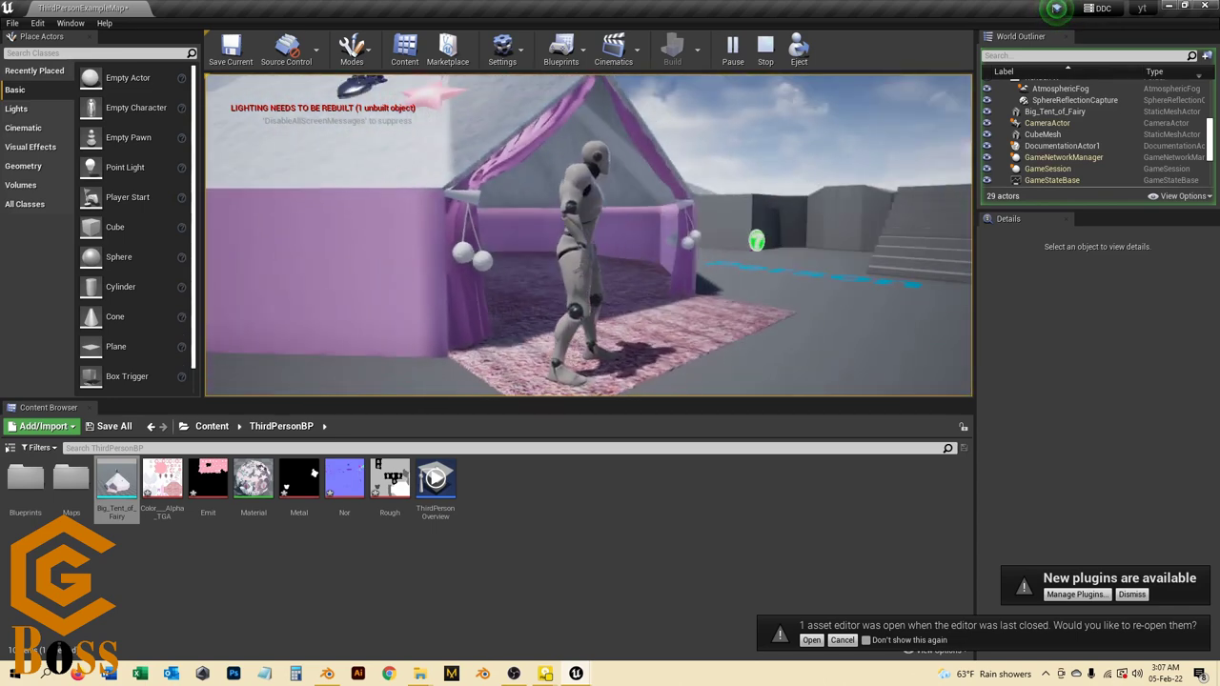
pyautogui.press('w')
pyautogui.press('s')
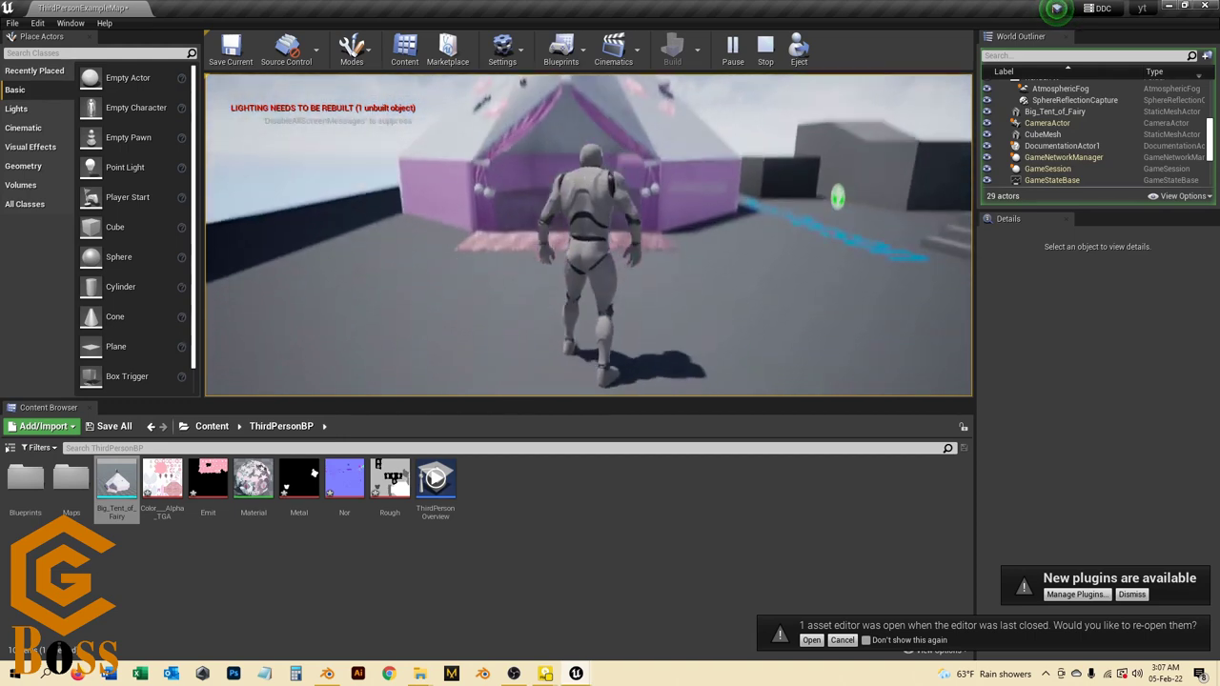
pyautogui.press('w')
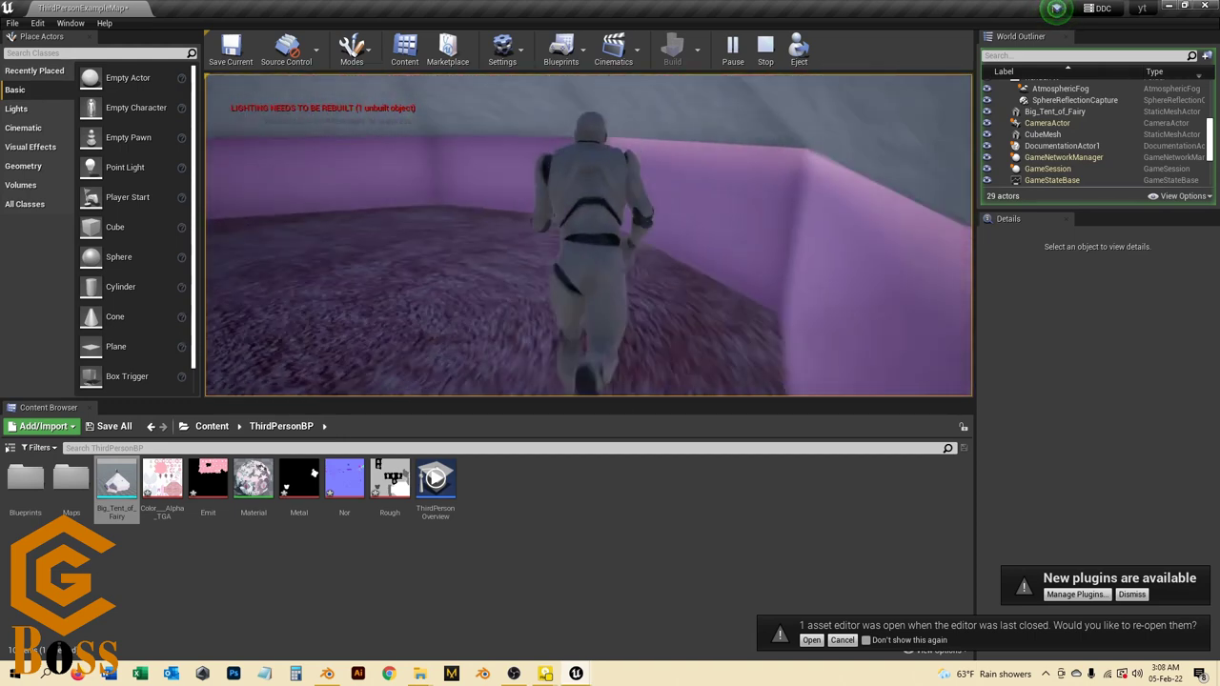
pyautogui.press('w')
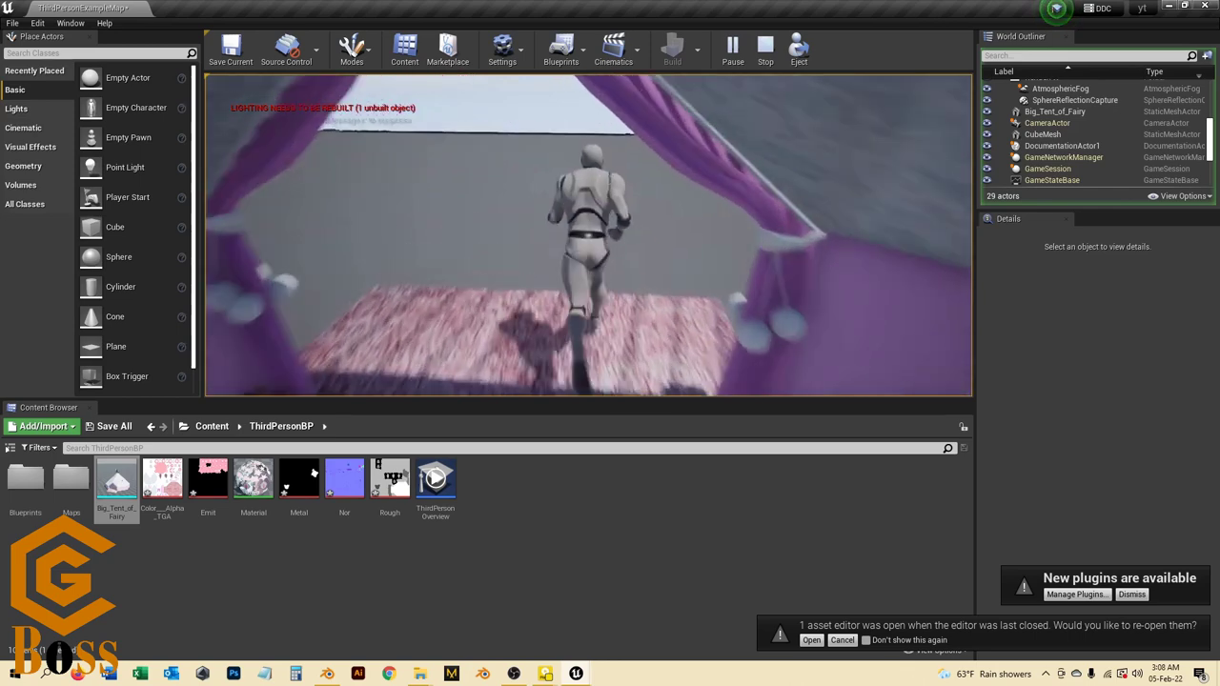
pyautogui.press('w')
pyautogui.press('s')
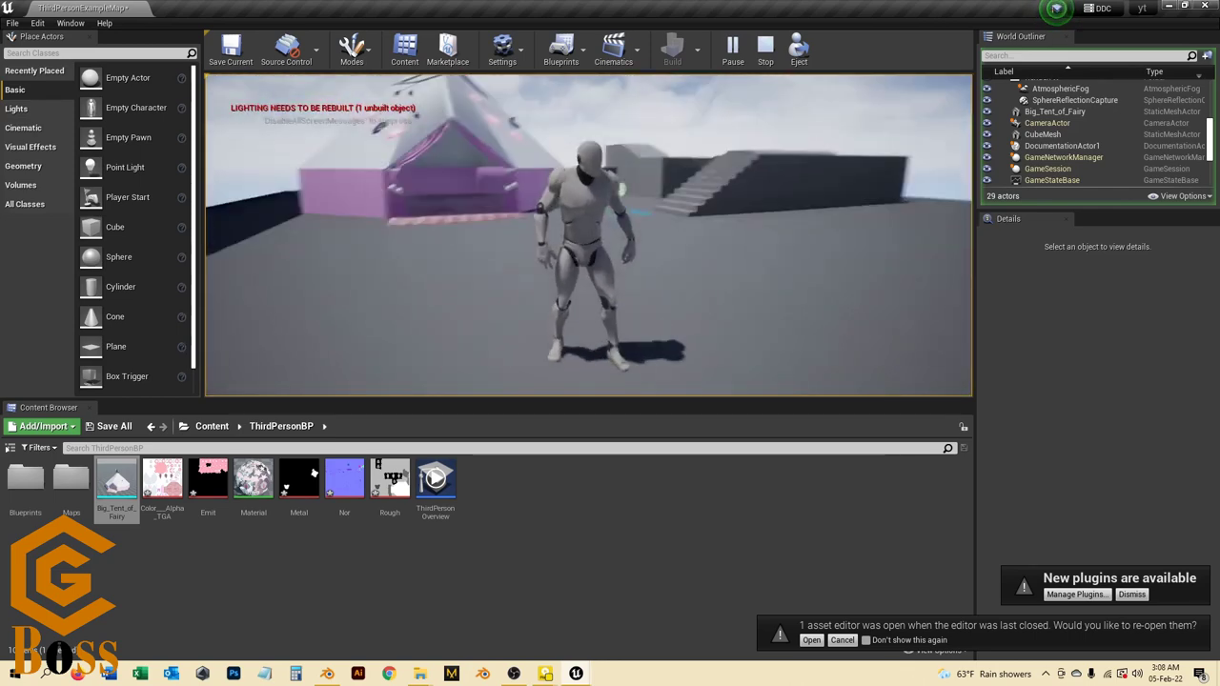
pyautogui.press('w')
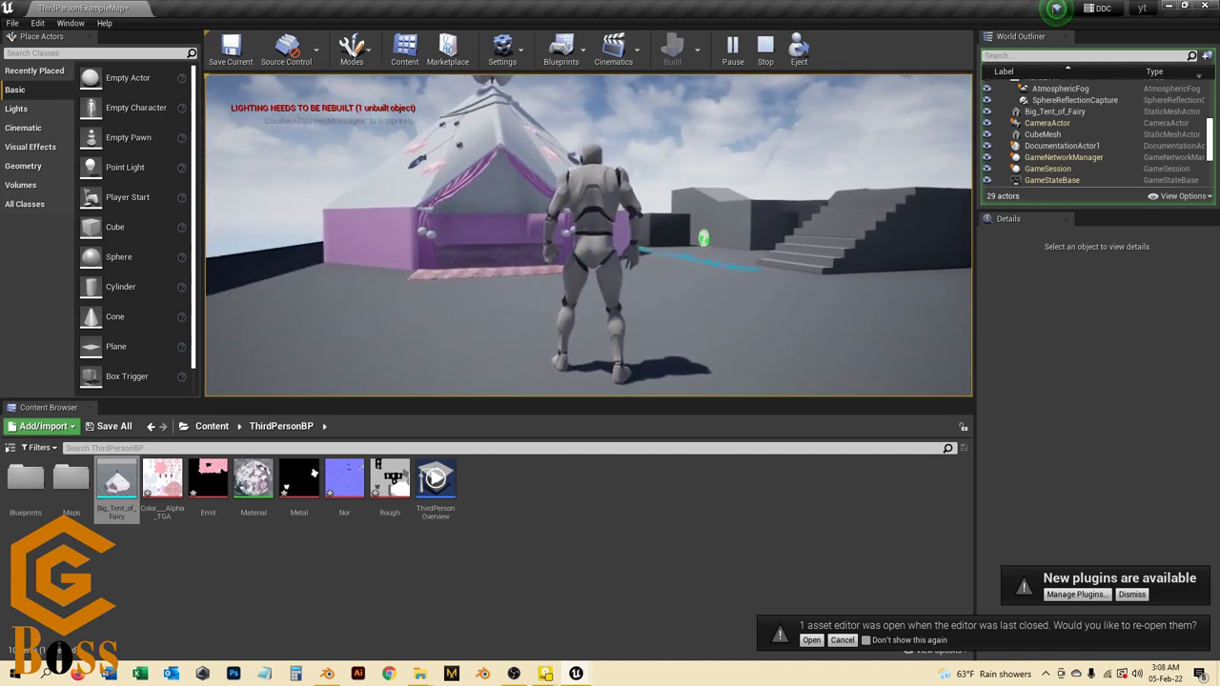
pyautogui.press('Escape')
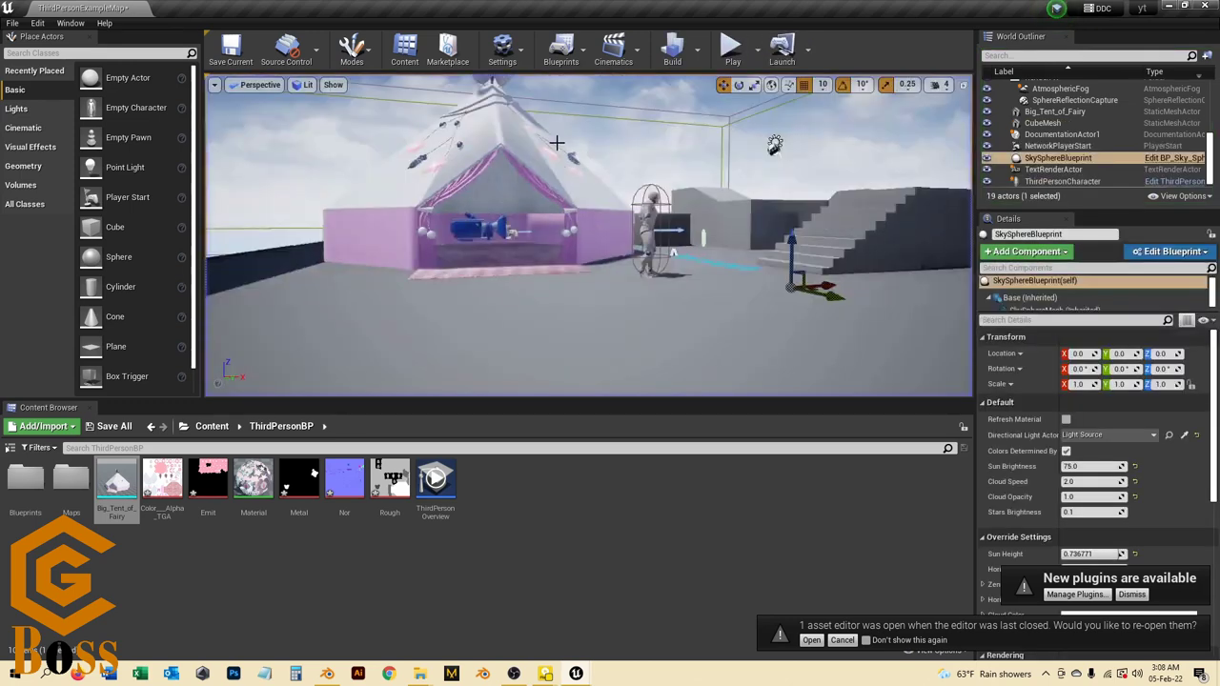
# Step: Hide the Content Browser with Ctrl+Space and select the Big_Tent_of_Fairy mesh in the level
pyautogui.click(392, 390)
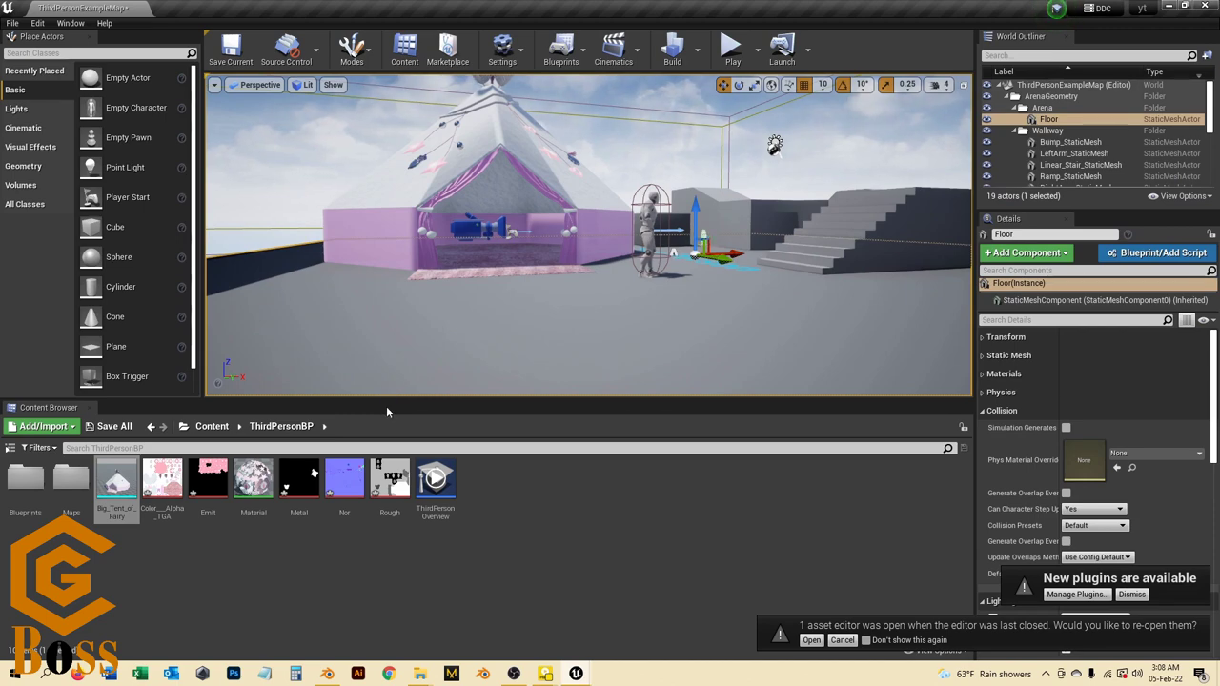
pyautogui.hotkey('ctrl', 'space')
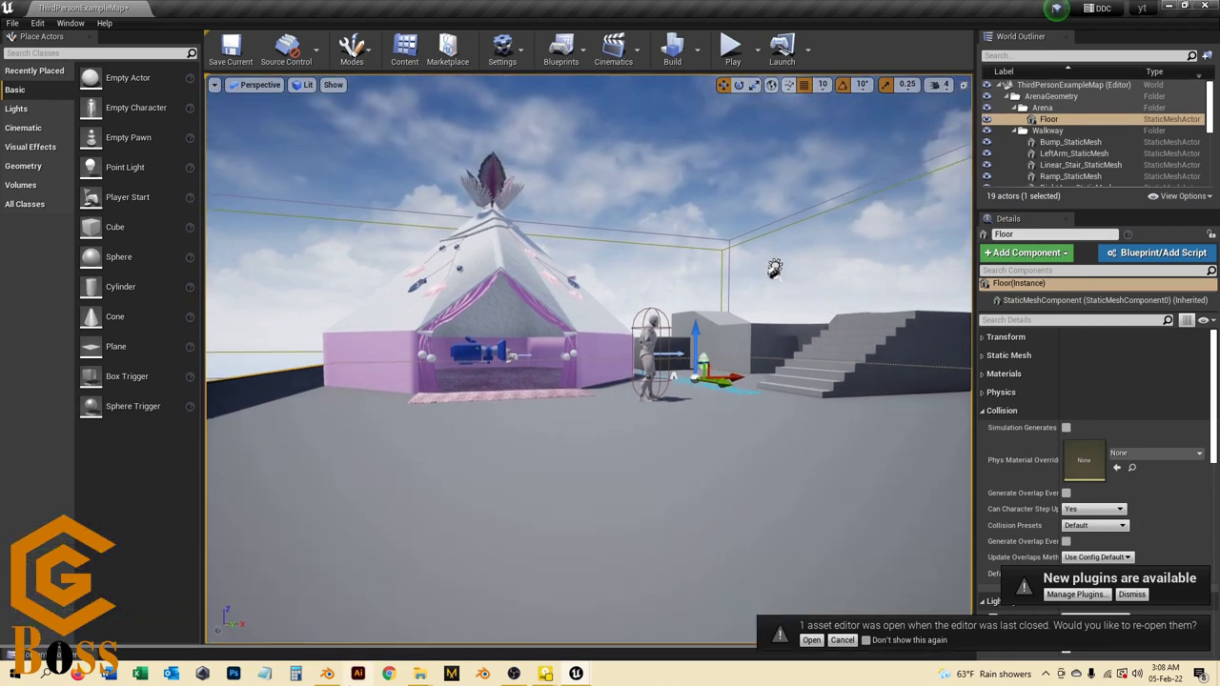
pyautogui.click(487, 300)
# Step: Orbit around the tent to view it from above, behind, and its side and front doors
pyautogui.keyDown('alt'); pyautogui.moveTo(487, 309); pyautogui.dragTo(515, 341); pyautogui.keyUp('alt')
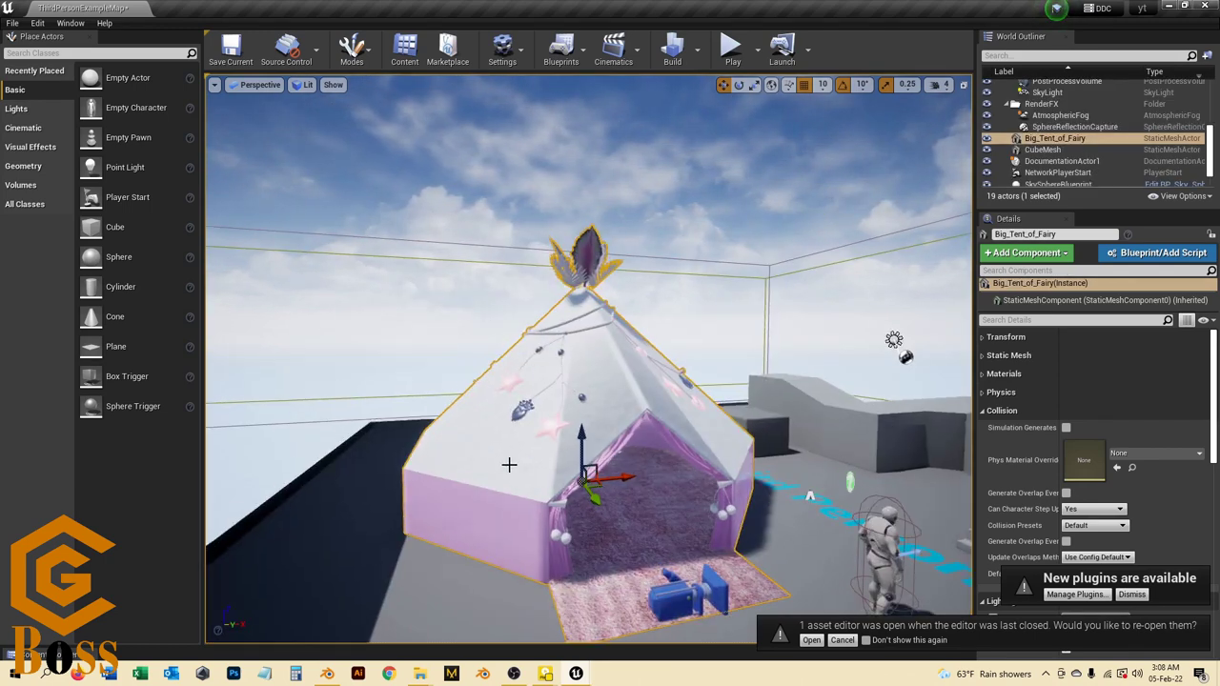
pyautogui.keyDown('alt'); pyautogui.moveTo(509, 464); pyautogui.dragTo(519, 470); pyautogui.keyUp('alt')
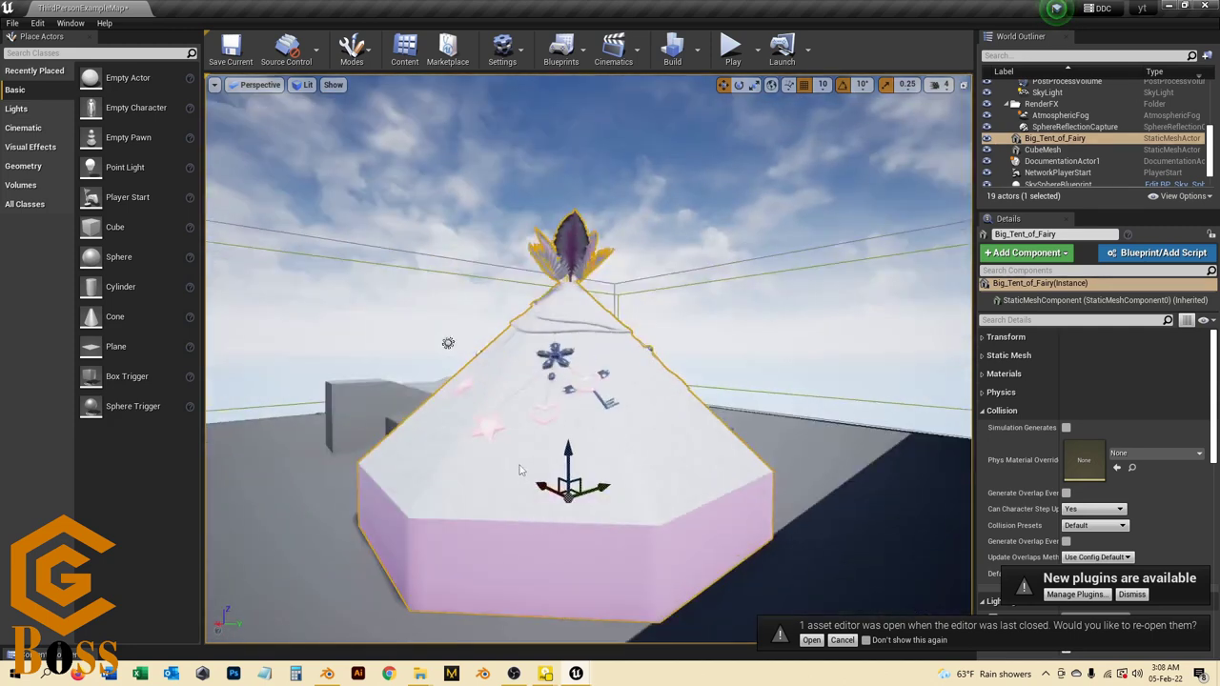
pyautogui.keyDown('alt'); pyautogui.moveTo(618, 436); pyautogui.dragTo(623, 440); pyautogui.keyUp('alt')
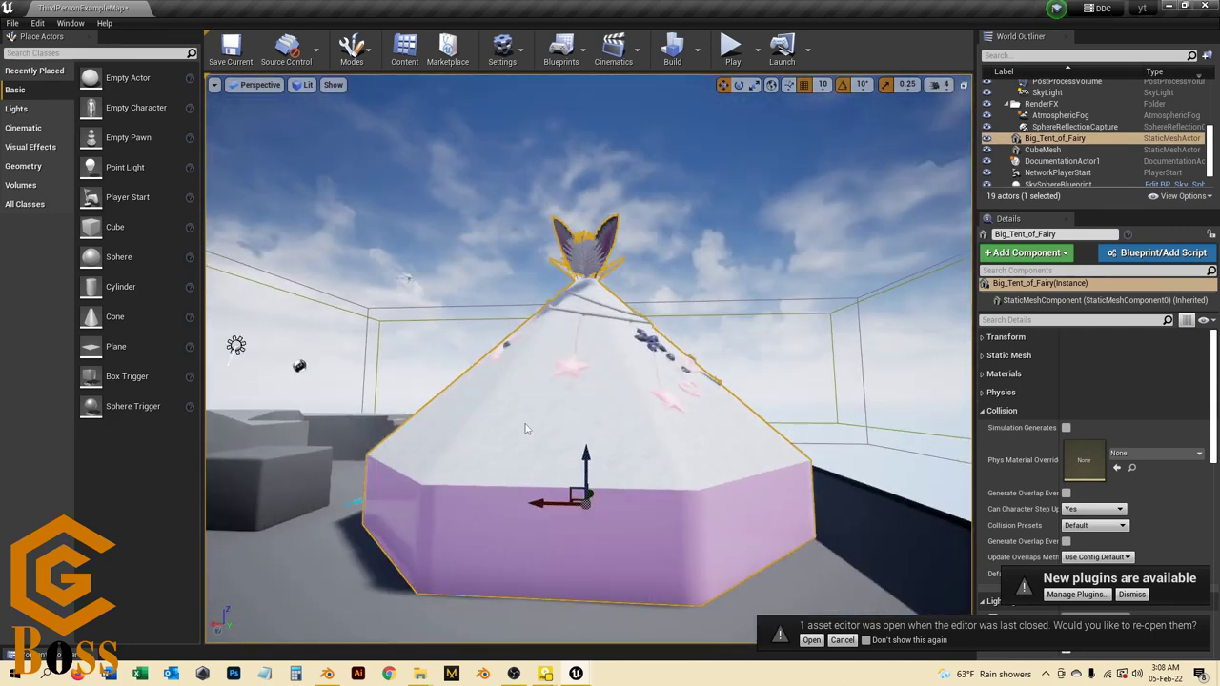
pyautogui.keyDown('alt'); pyautogui.moveTo(343, 434); pyautogui.dragTo(408, 423); pyautogui.keyUp('alt')
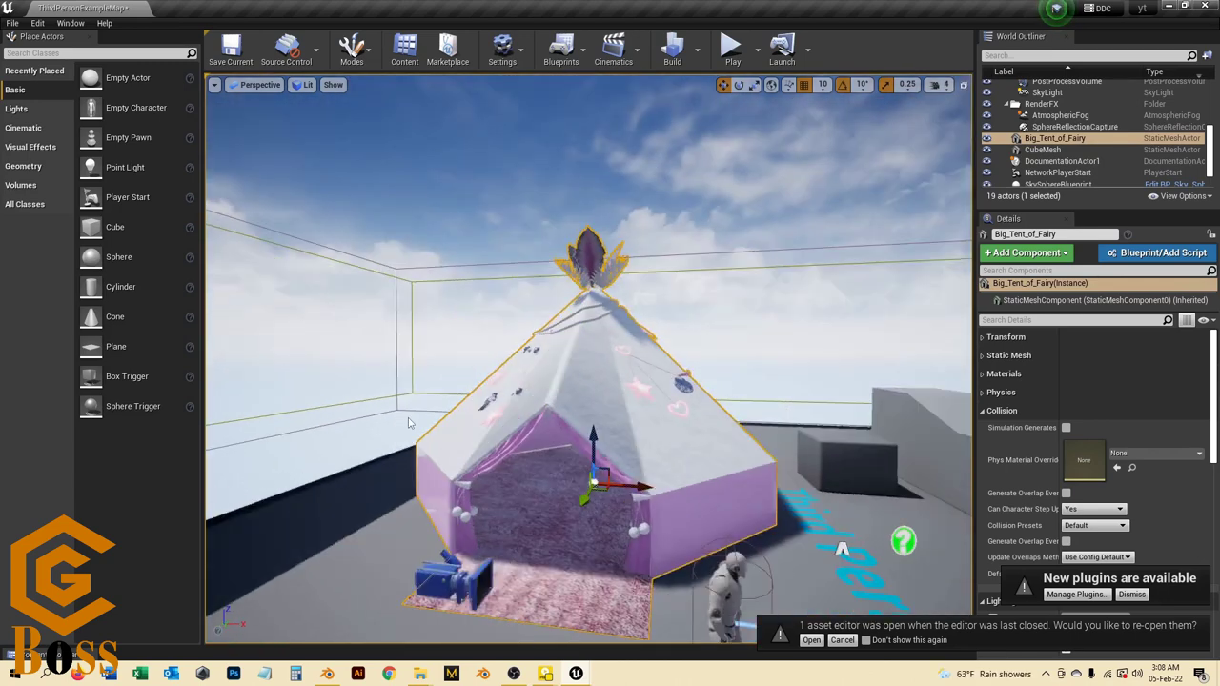
pyautogui.keyDown('alt'); pyautogui.moveTo(909, 348); pyautogui.dragTo(801, 356); pyautogui.keyUp('alt')
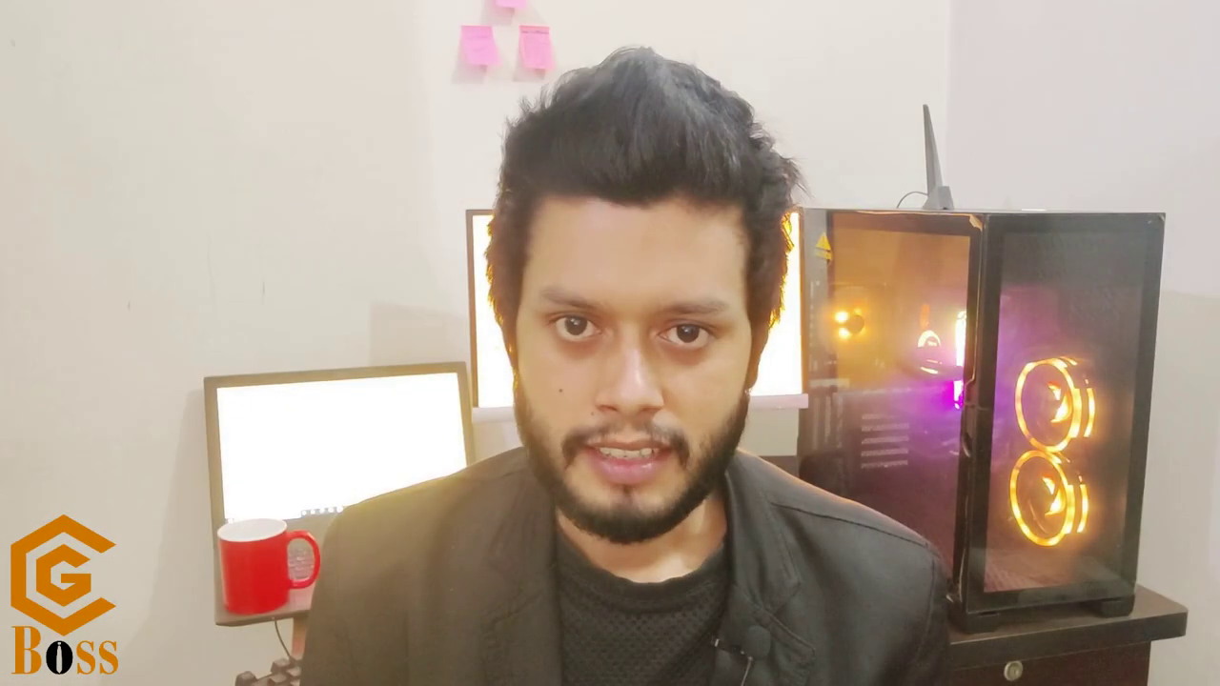